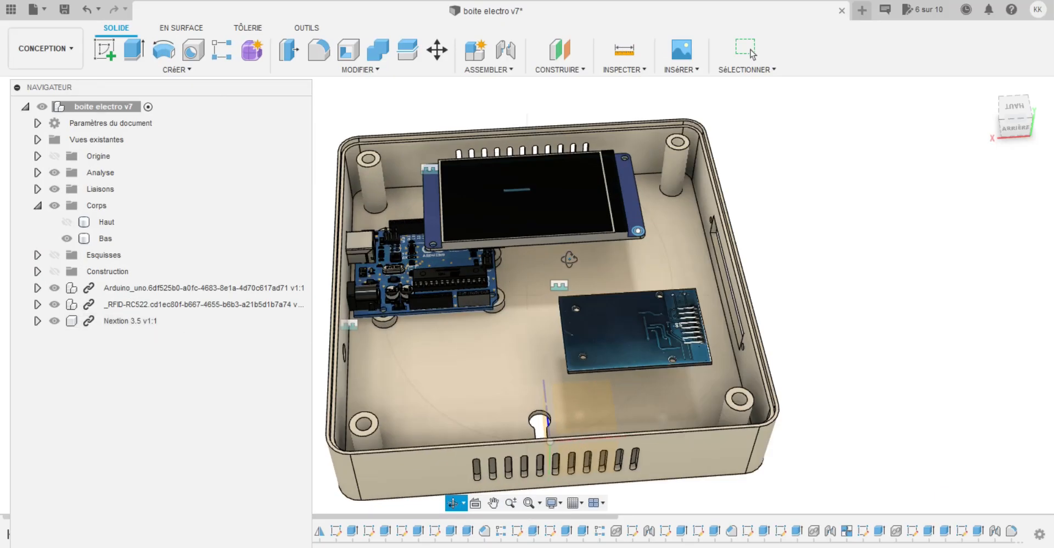
scroll(677, 256, down, 3)
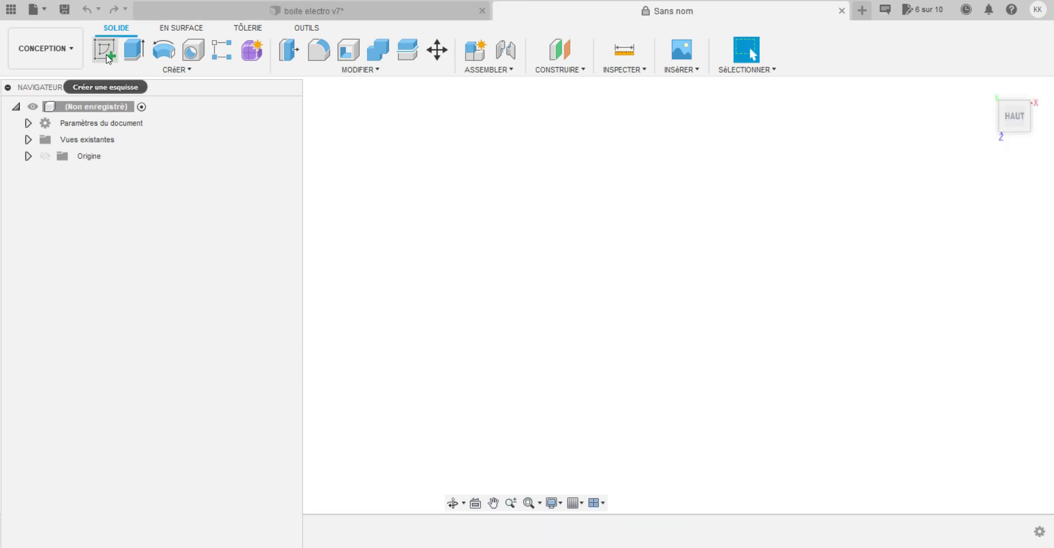
Sketch a 186 × 186 mm centre rectangle on the horizontal XZ origin plane, centred on the origin, and finish the sketch.
click(107, 55)
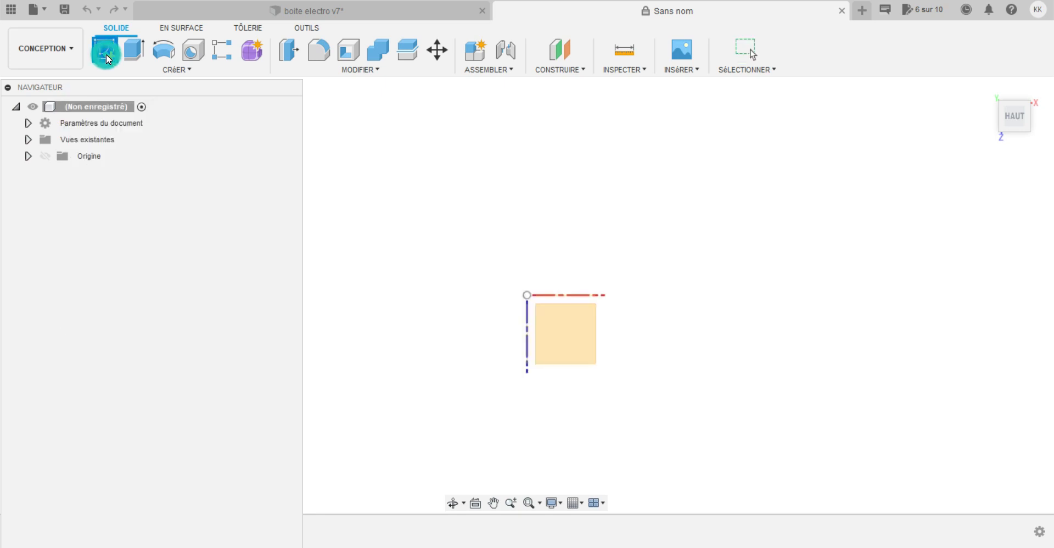
click(570, 350)
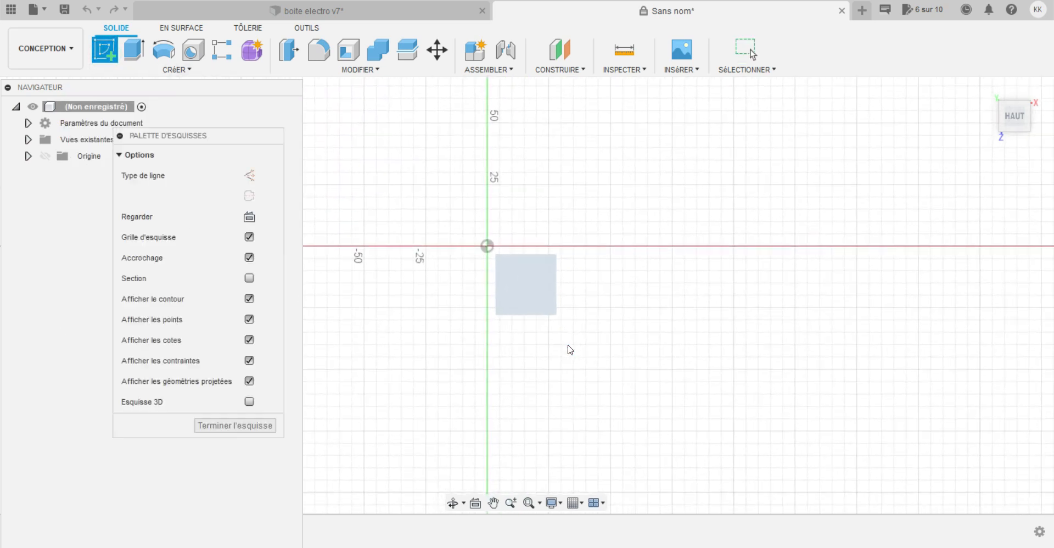
click(189, 71)
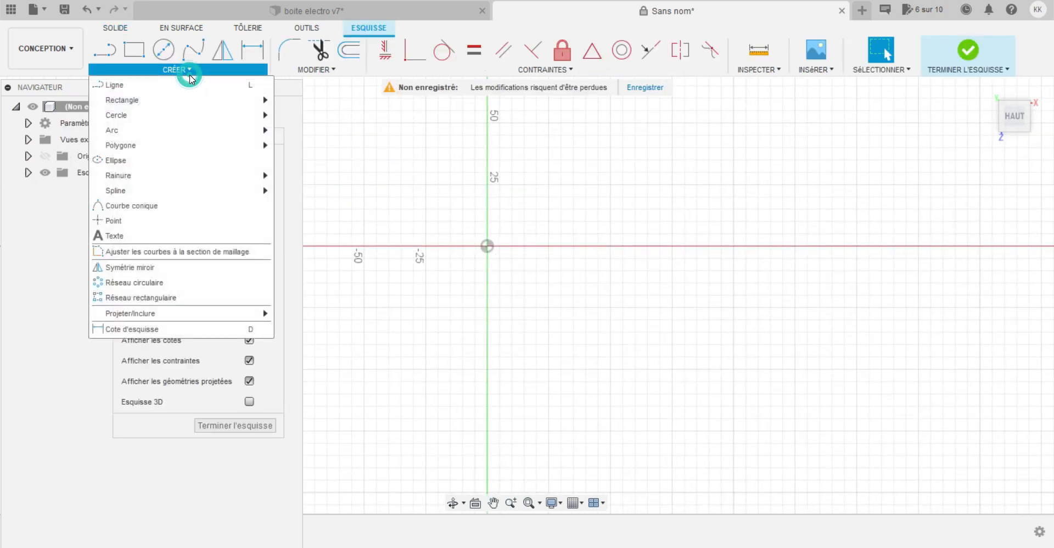
mouse_move(223, 111)
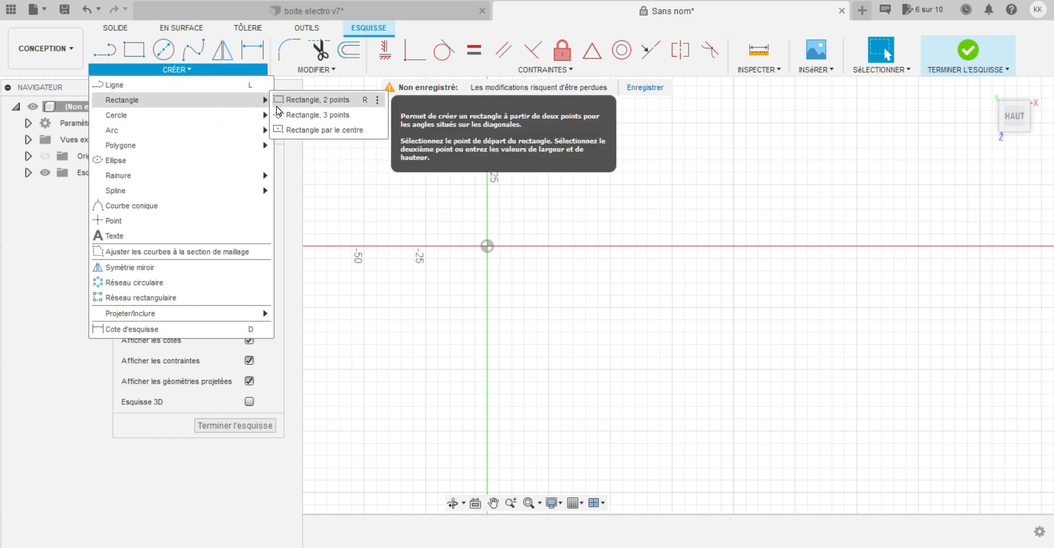
click(323, 130)
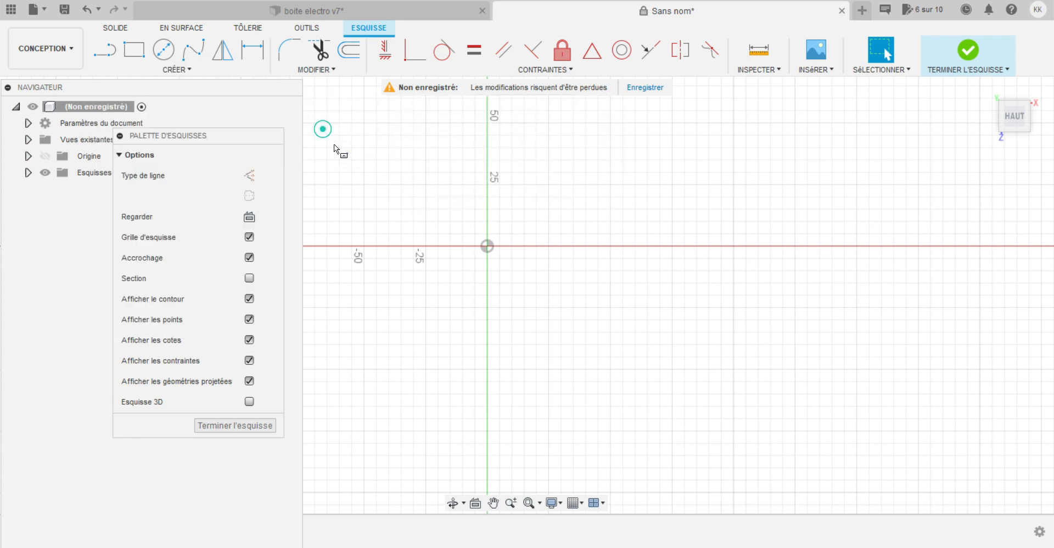
click(488, 246)
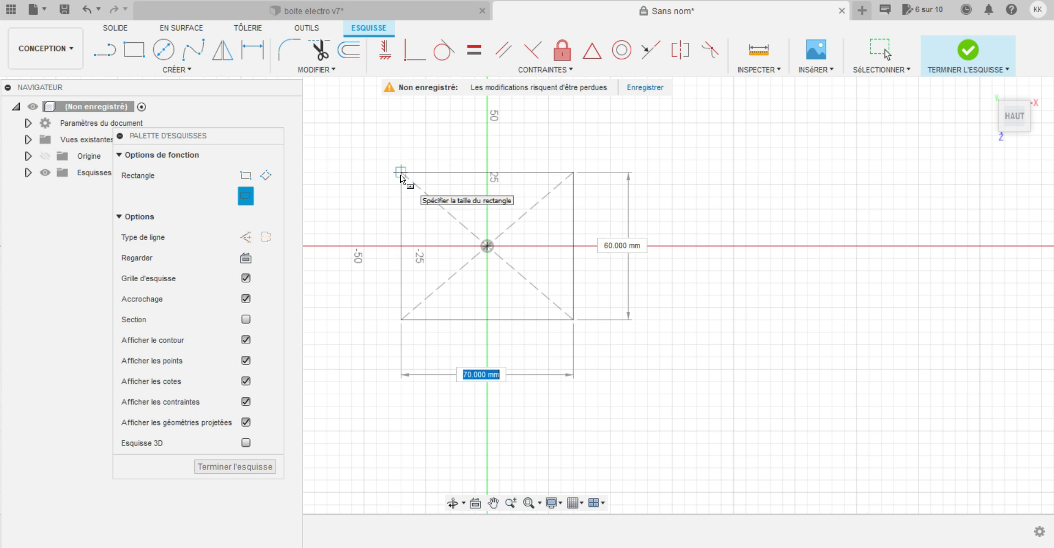
text(186)
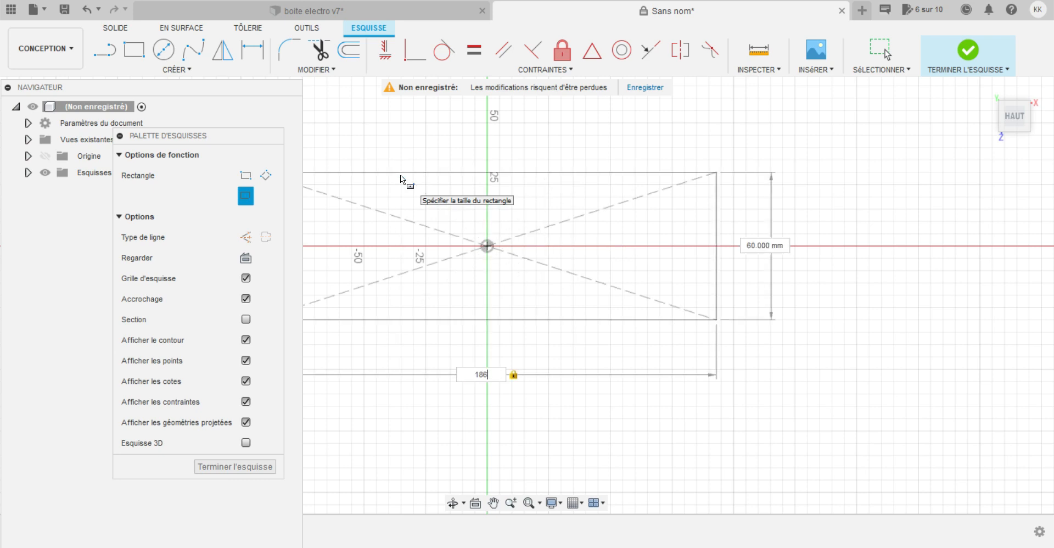
key(Tab)
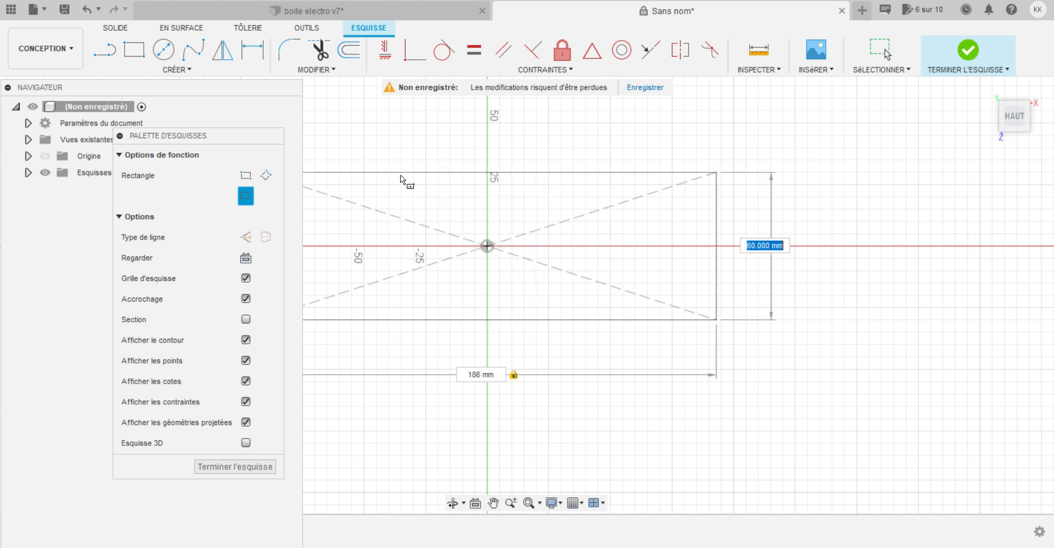
text(186)
key(Return)
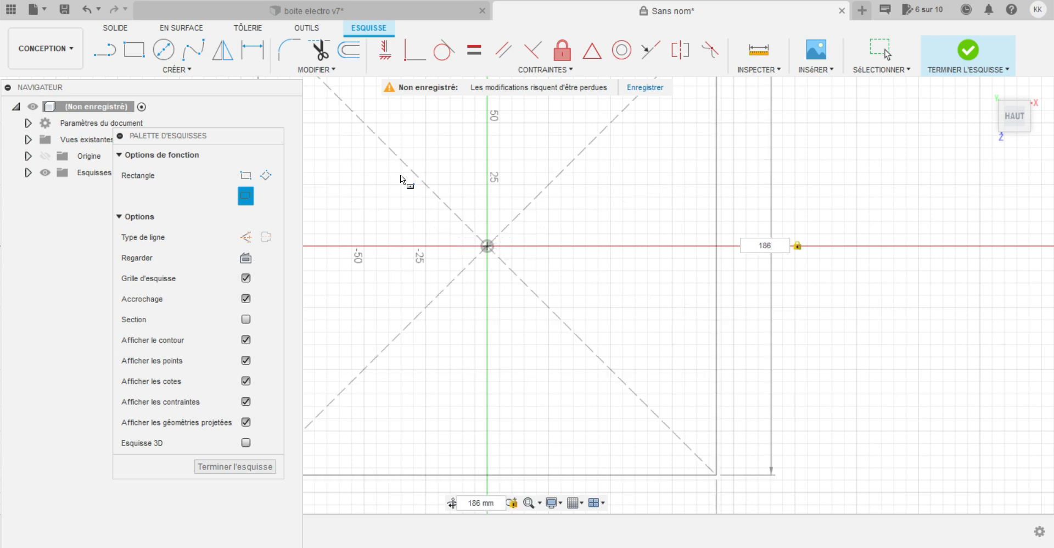
key(Escape)
click(968, 50)
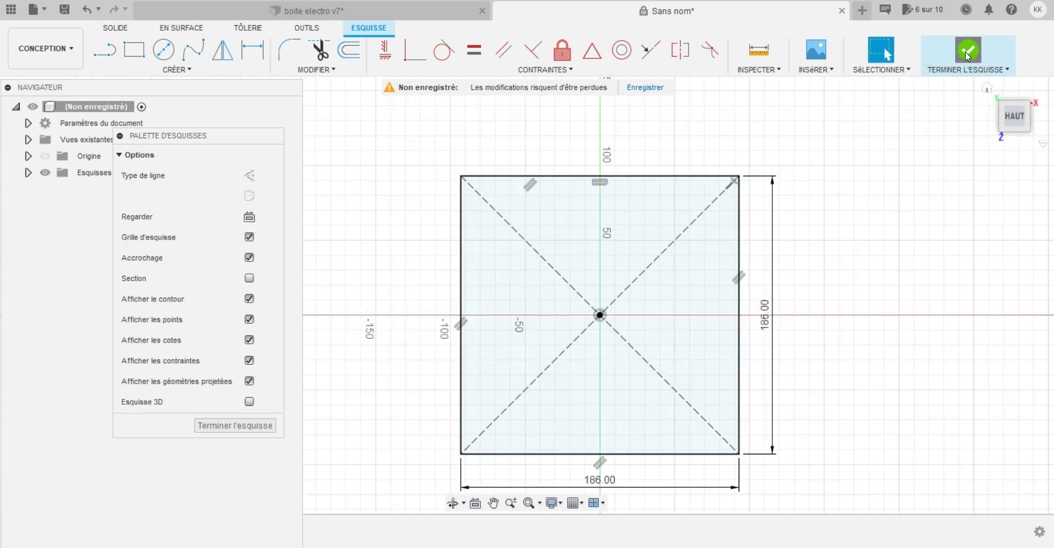
Extrude the square profile 56 mm to one side as a new body.
click(606, 262)
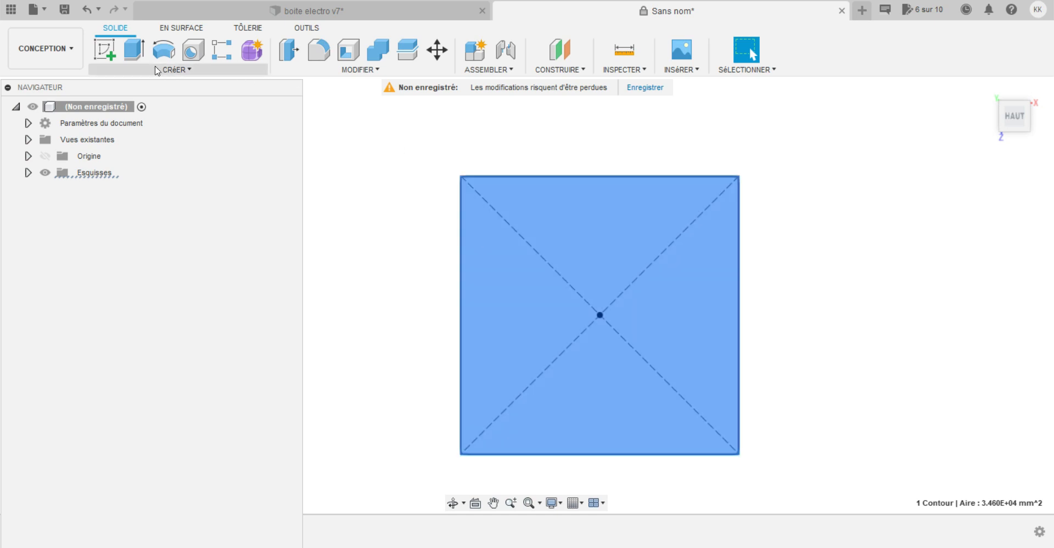
click(136, 49)
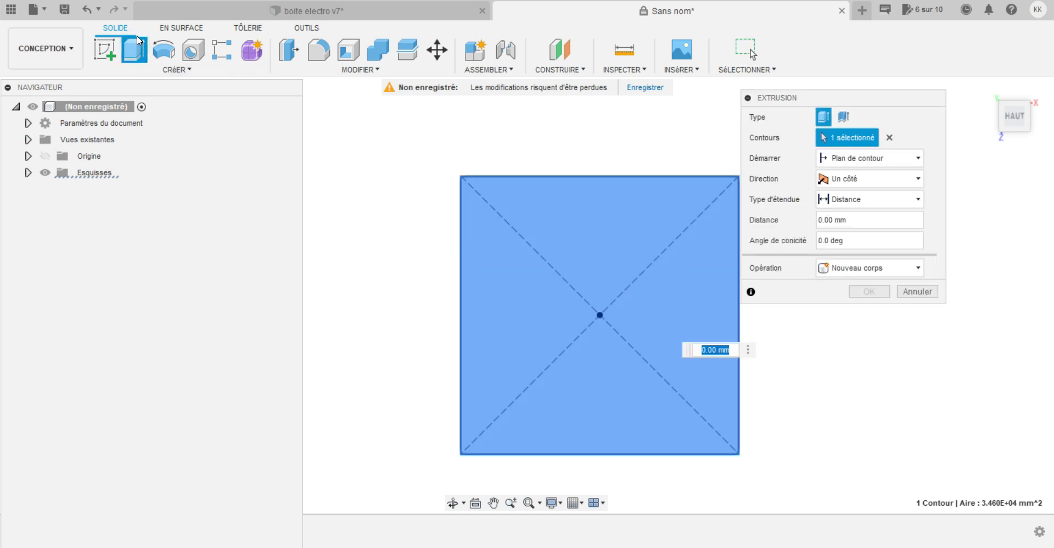
text(56)
key(Return)
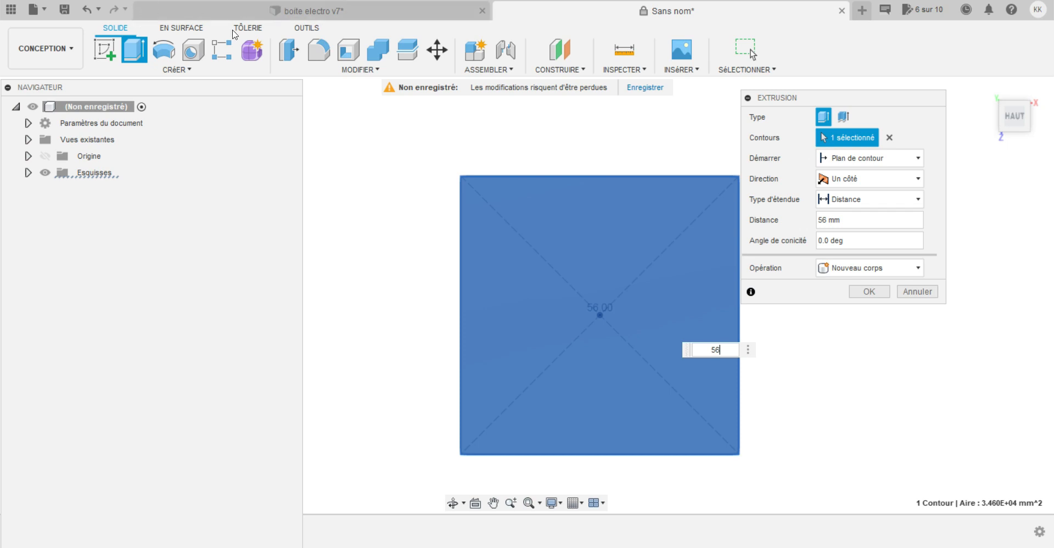
click(868, 292)
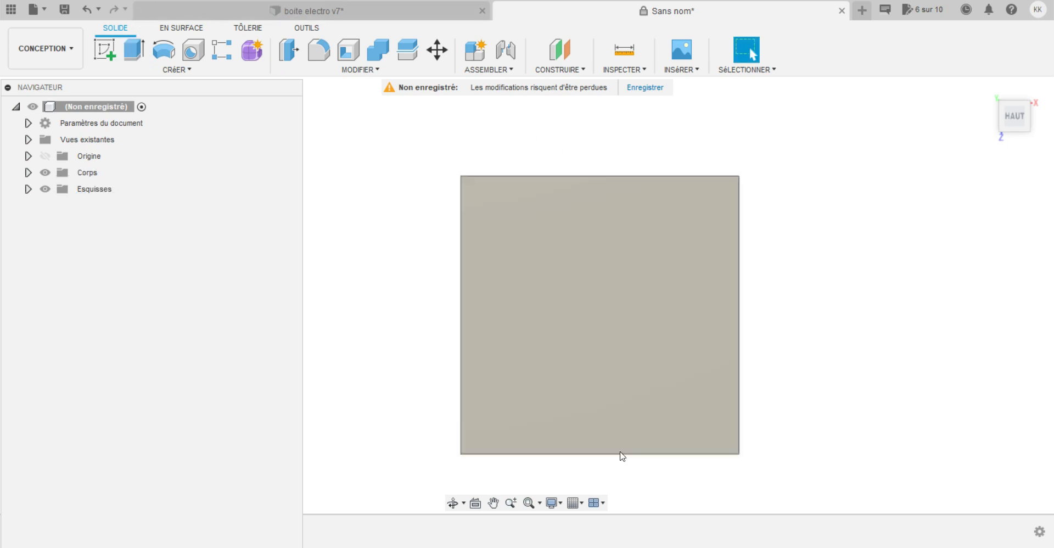
Round the four vertical corner edges of the block with a constant-radius fillet.
click(452, 503)
drag(509, 479, 471, 419)
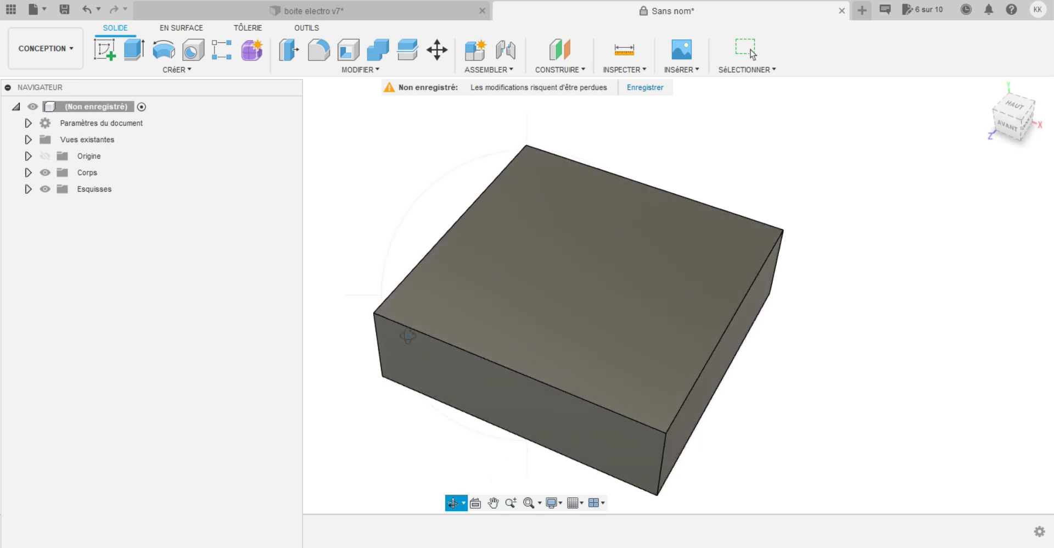
click(318, 50)
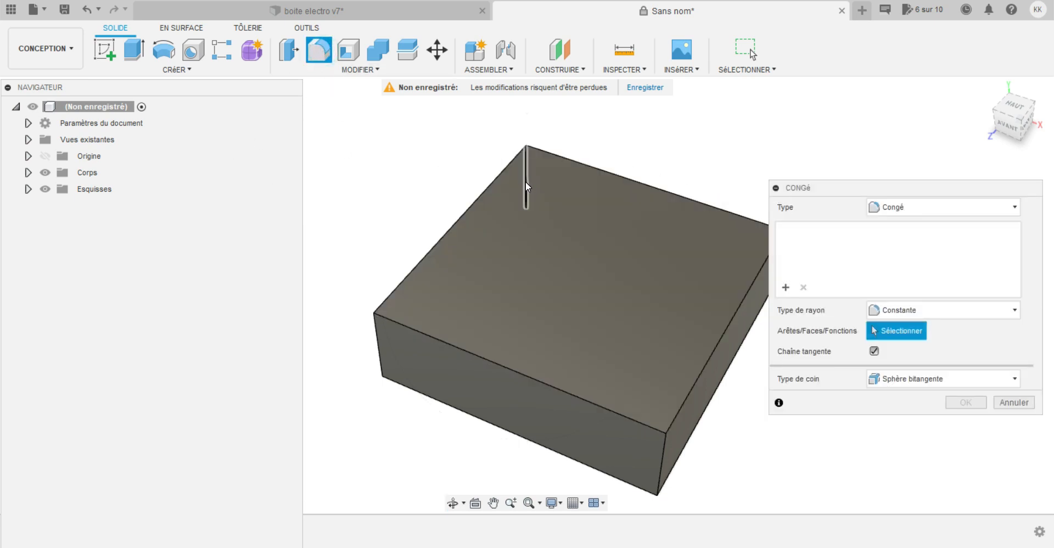
click(526, 181)
click(377, 341)
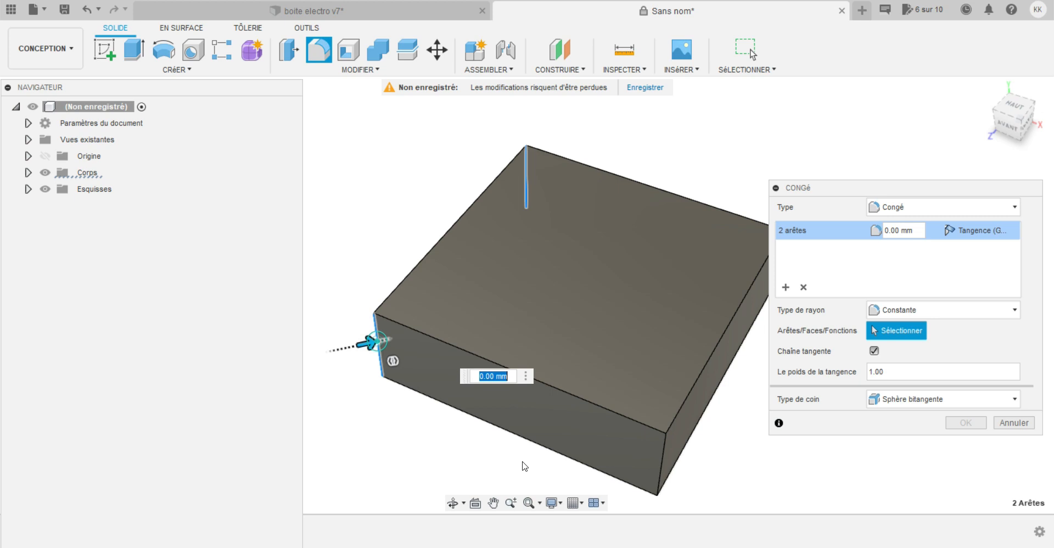
click(664, 466)
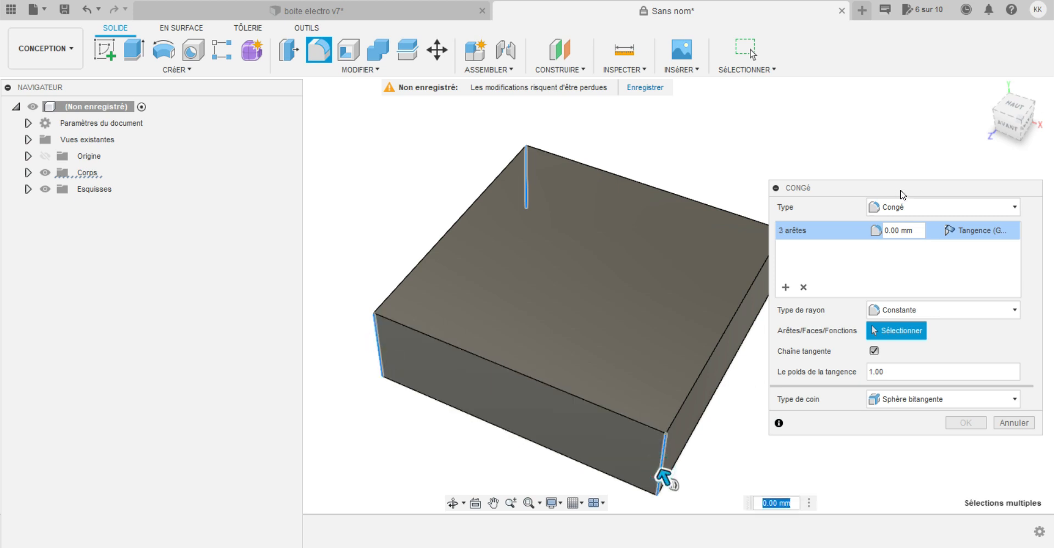
click(778, 269)
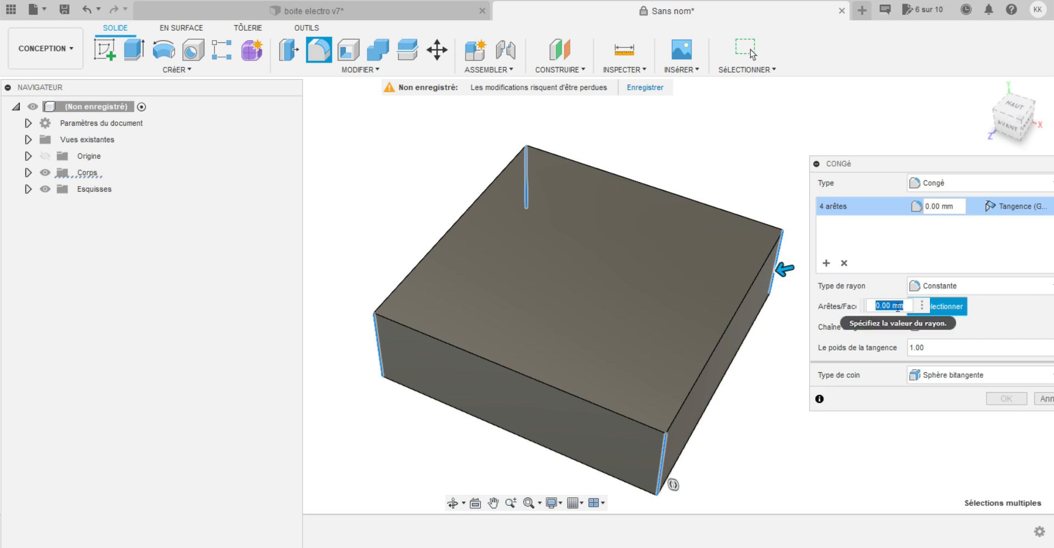
key(Return)
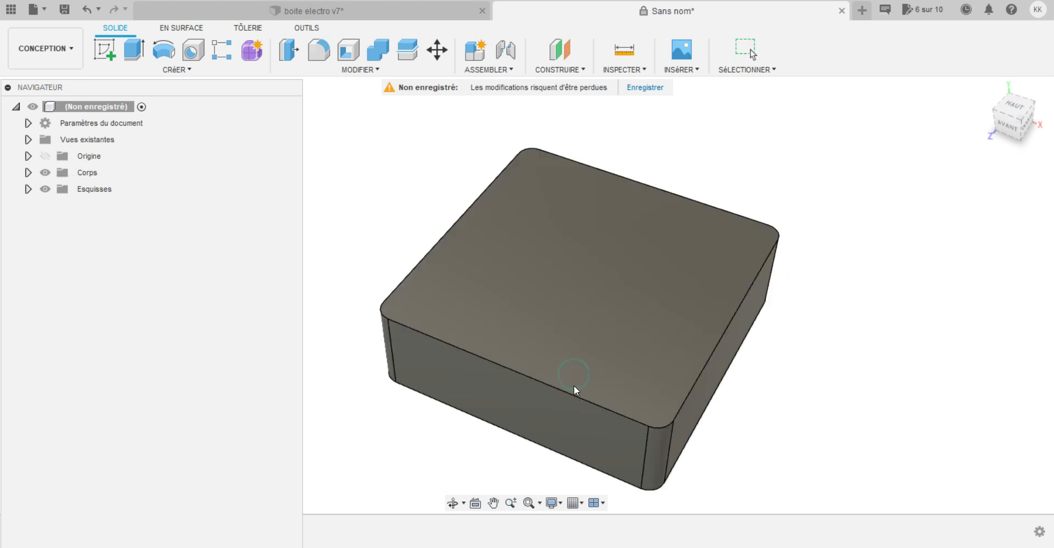
Shell the entire block inward with an inside wall thickness of 2.6 mm, leaving all outer faces closed.
click(453, 503)
drag(531, 446, 610, 448)
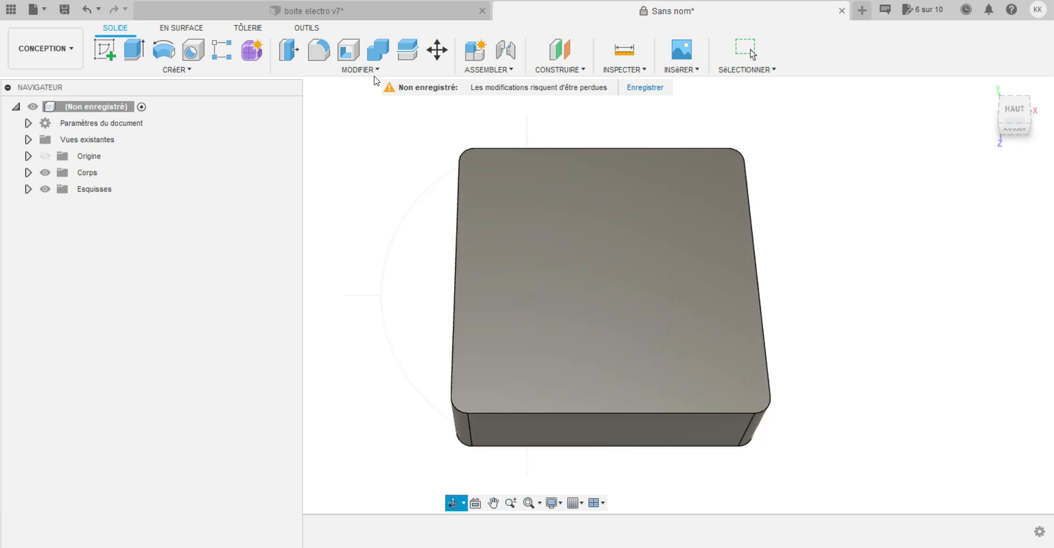
click(363, 69)
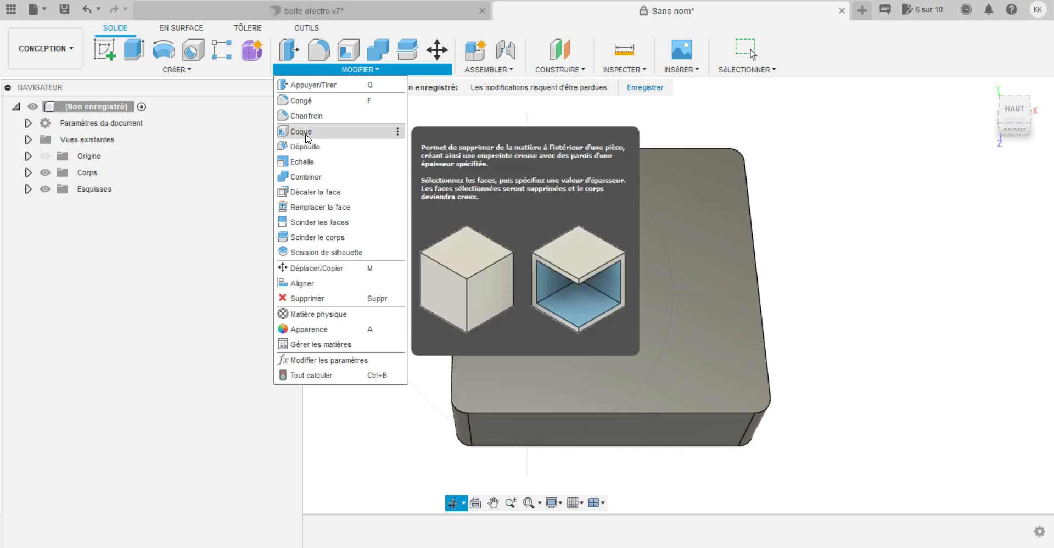
click(301, 133)
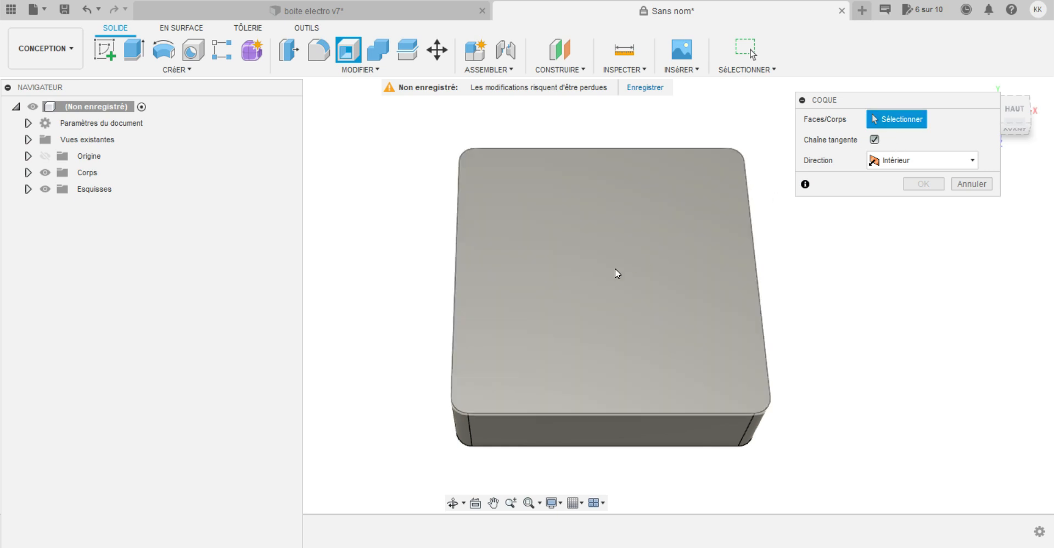
drag(392, 137, 844, 487)
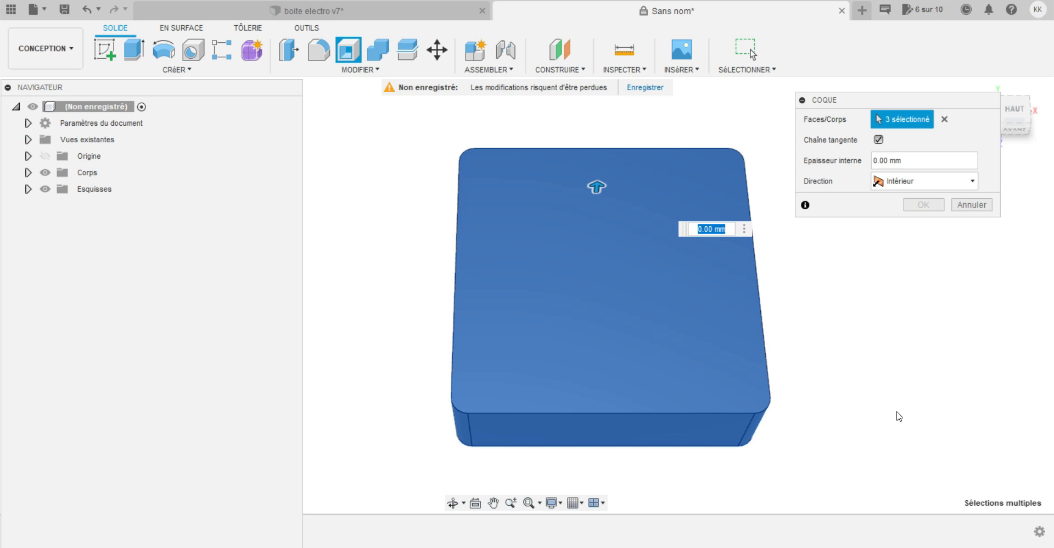
click(975, 182)
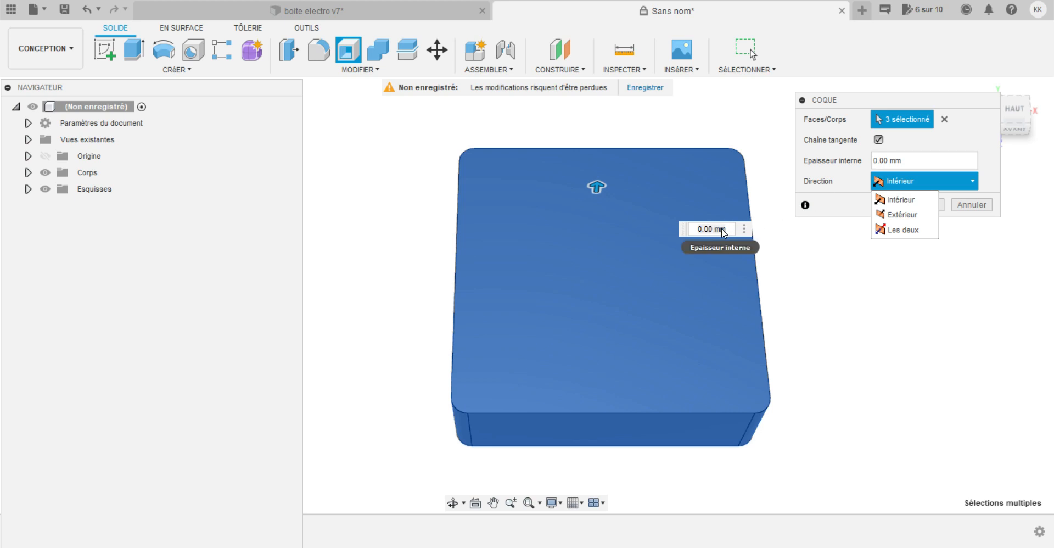
click(694, 229)
drag(731, 230, 692, 232)
text(2.6)
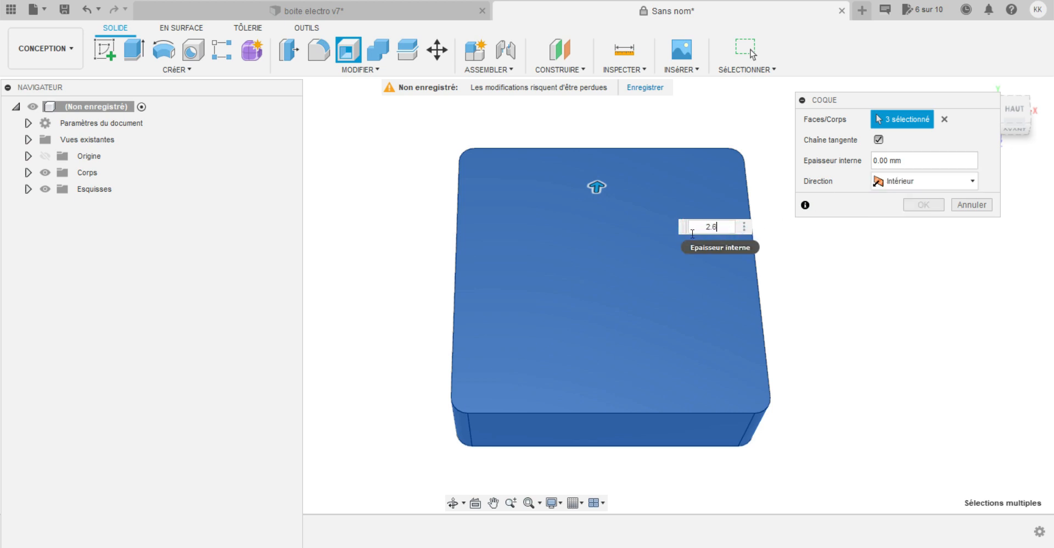
key(Return)
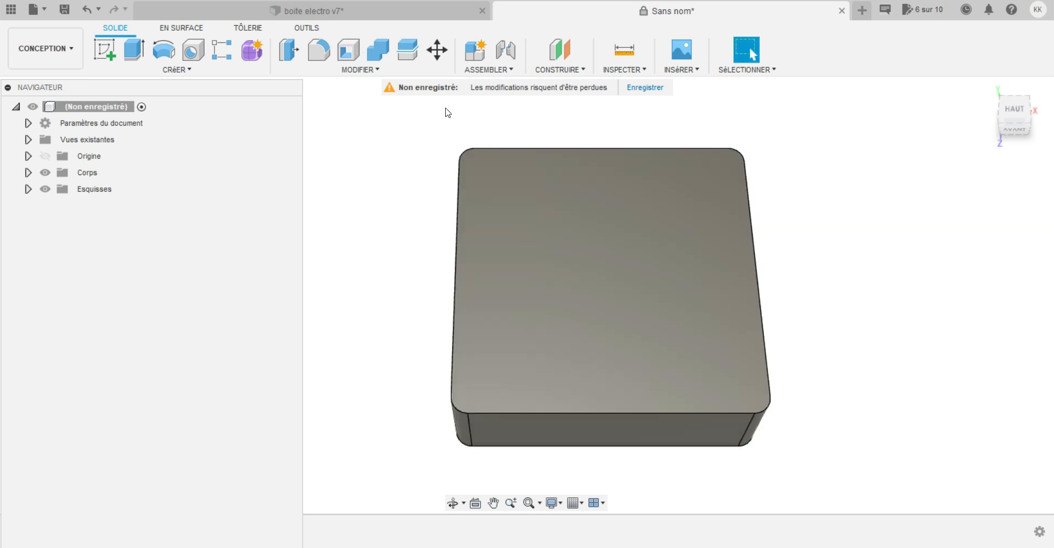
Create an offset construction plane at -10 mm from the top face of the box.
click(571, 71)
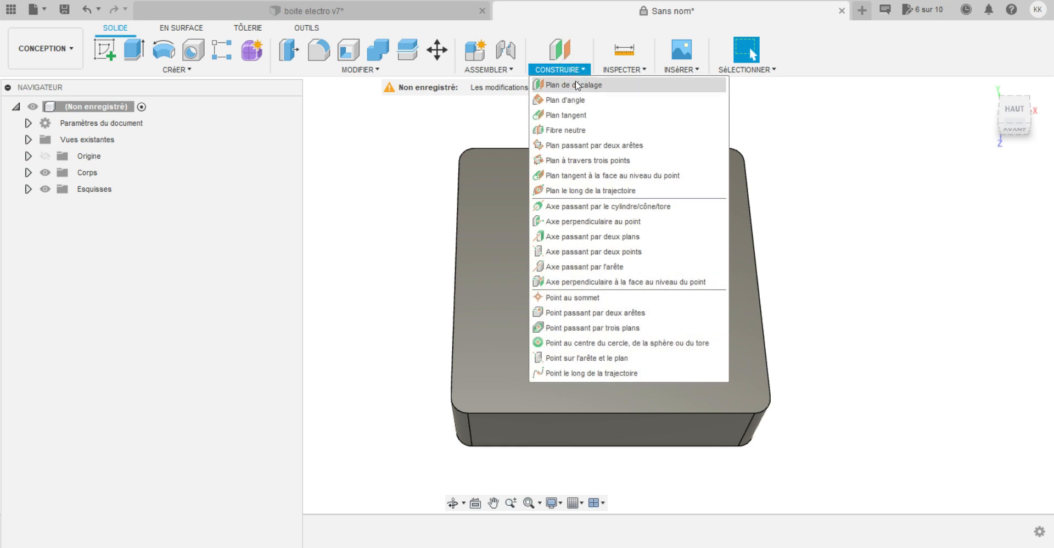
click(575, 85)
click(551, 225)
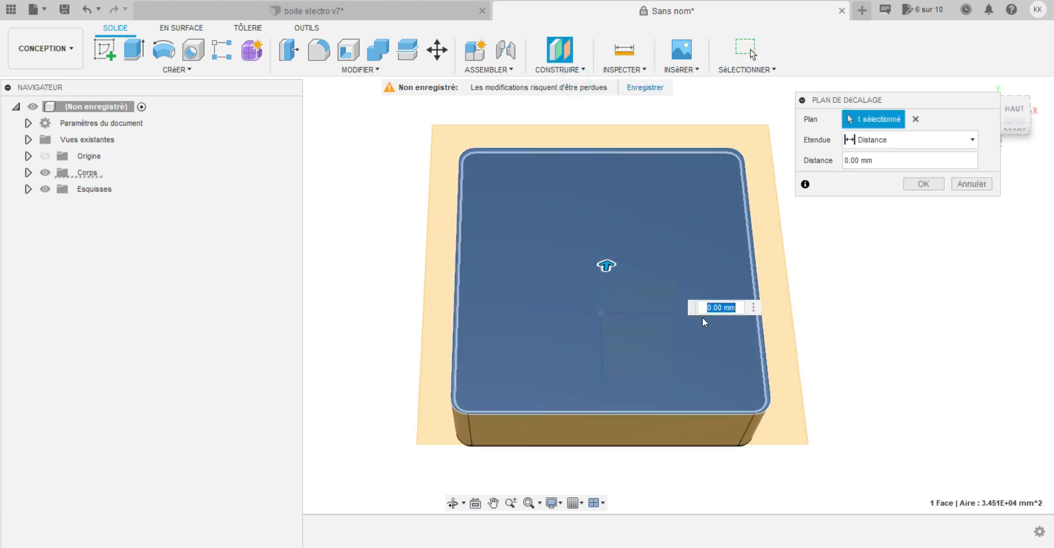
text(-1)
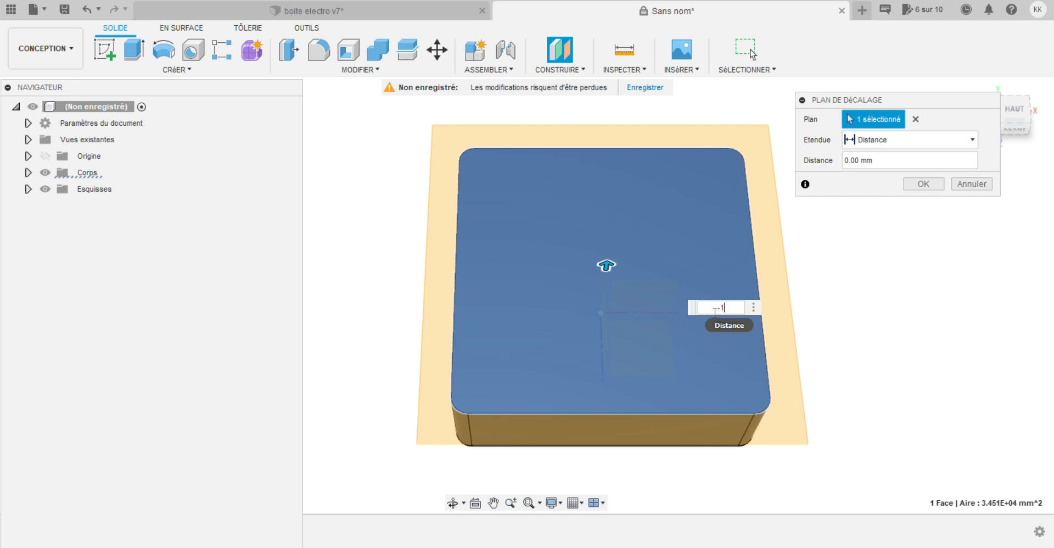
text(0)
key(Return)
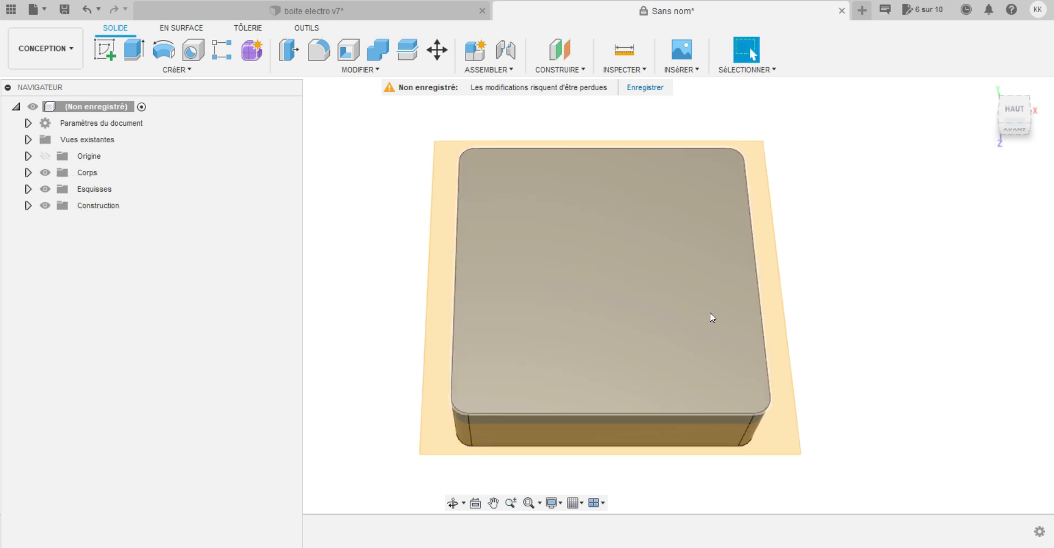
Split the hollow box body into two bodies, using the offset construction plane as the splitting tool.
click(375, 73)
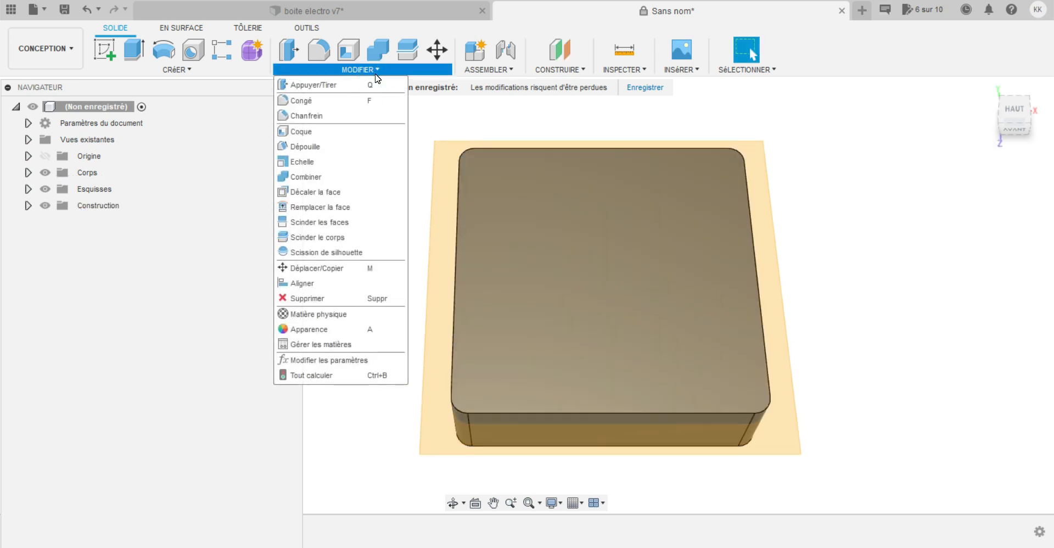
click(311, 237)
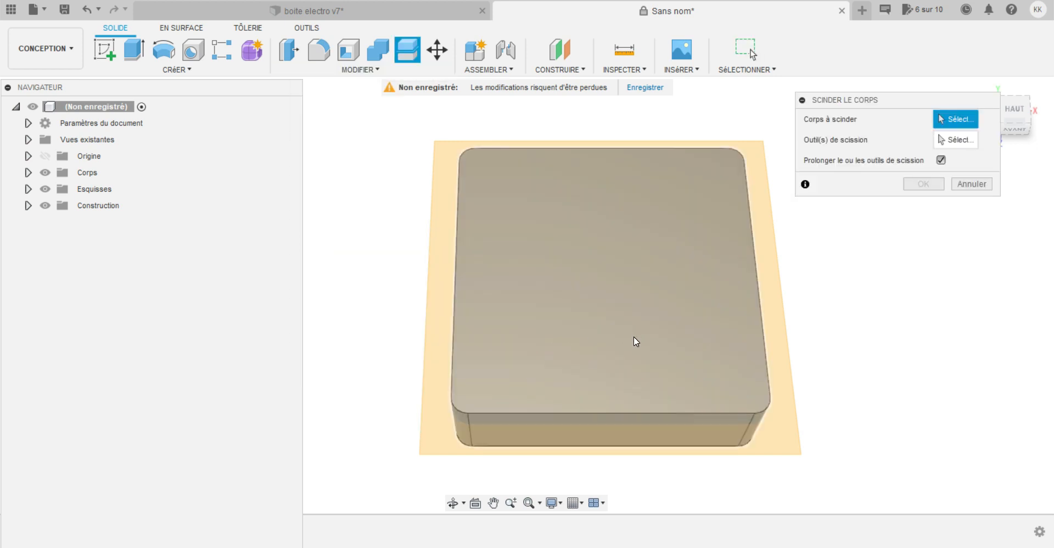
click(634, 339)
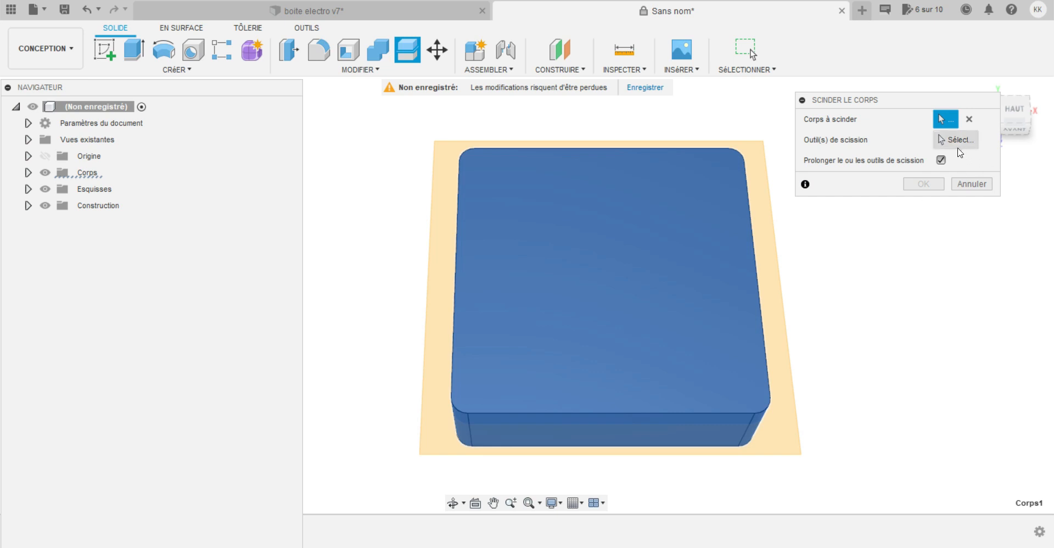
click(948, 140)
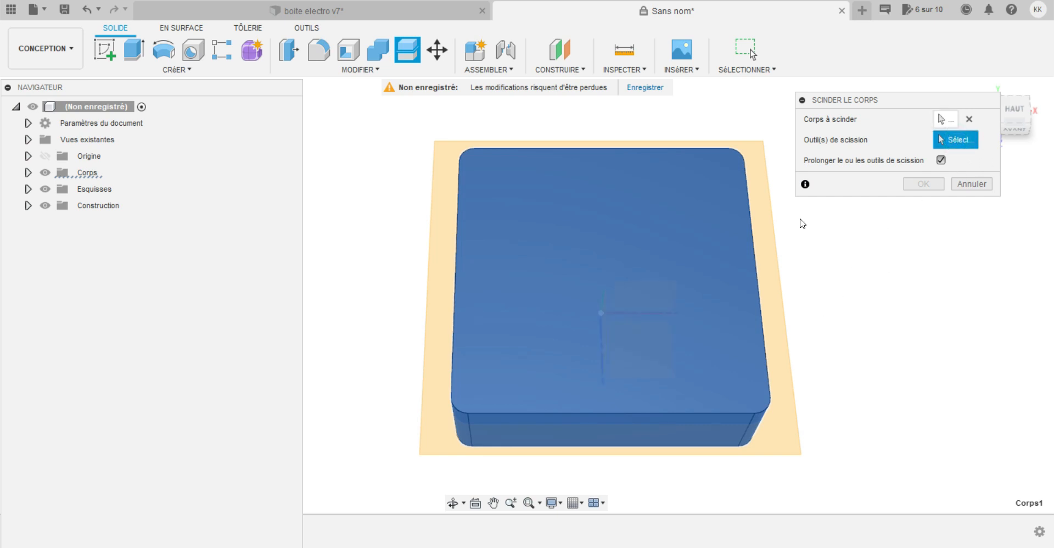
click(774, 449)
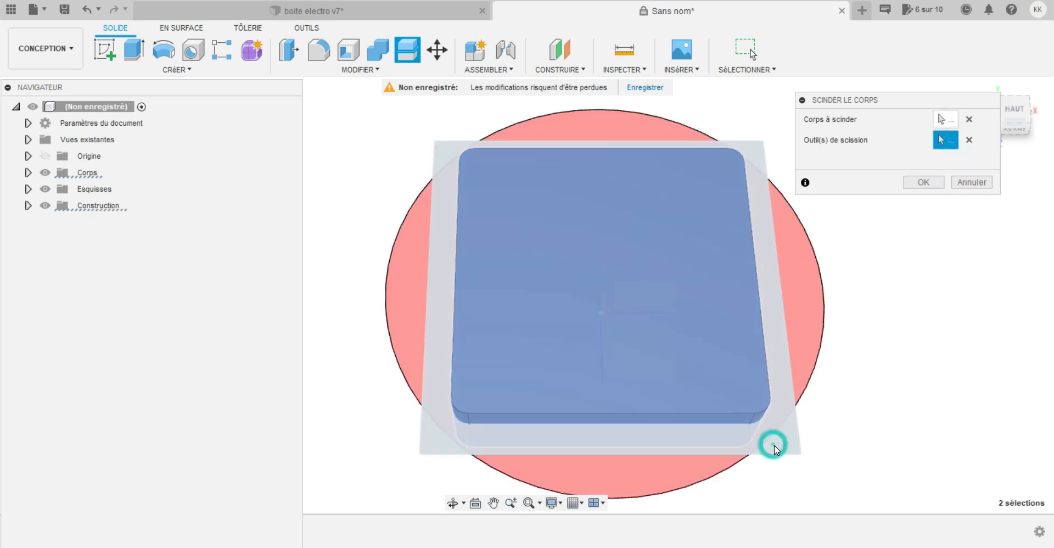
click(923, 182)
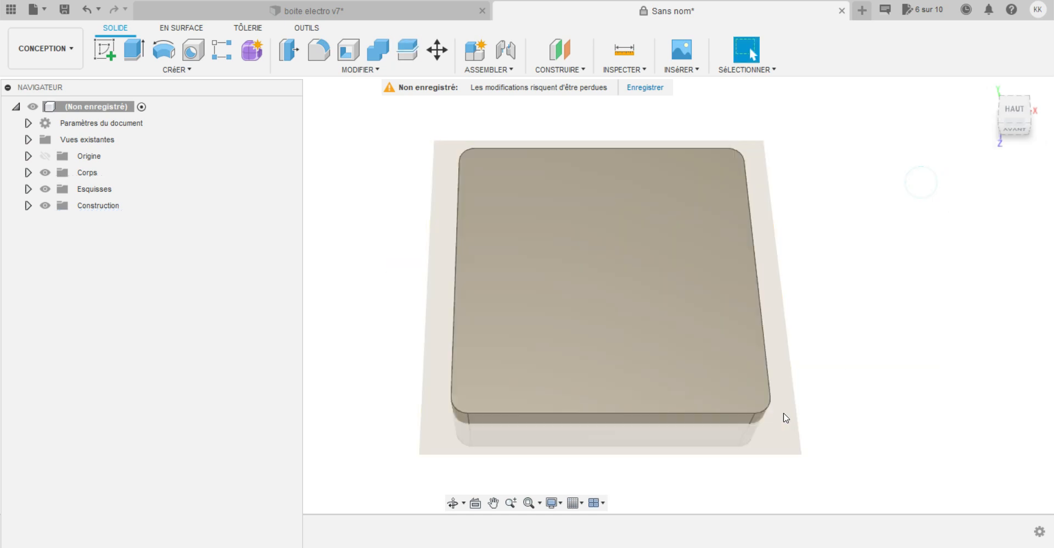
Hide the construction plane Plan1.
click(452, 503)
drag(497, 456, 553, 307)
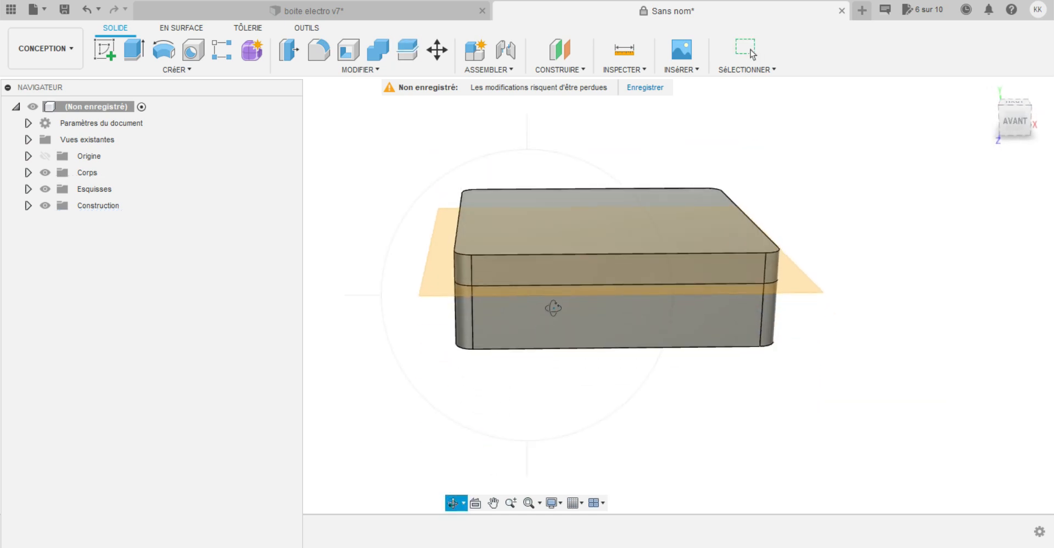
click(28, 206)
click(56, 222)
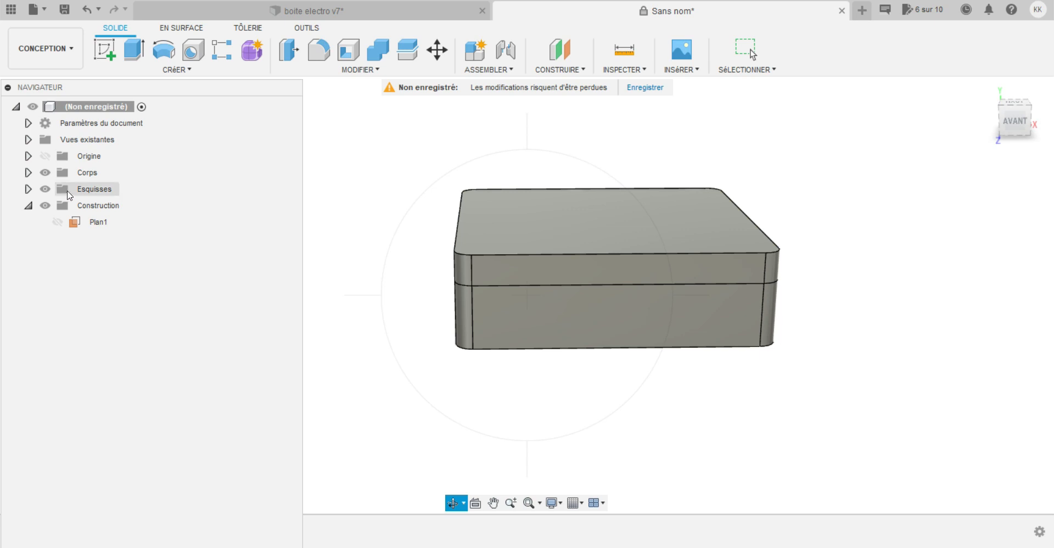
Rename the lower body Corps1 to Boite.
click(28, 173)
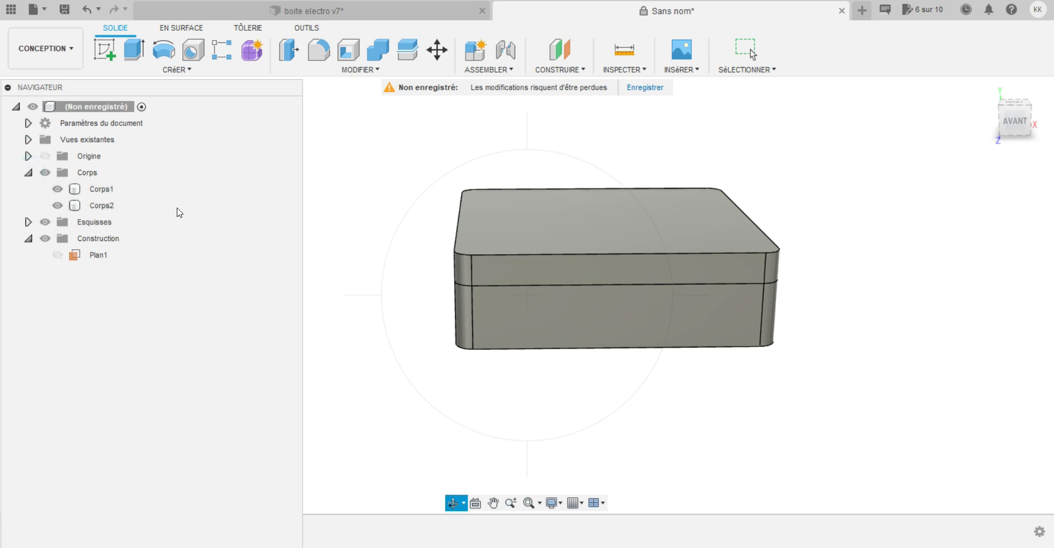
click(101, 189)
key(Escape)
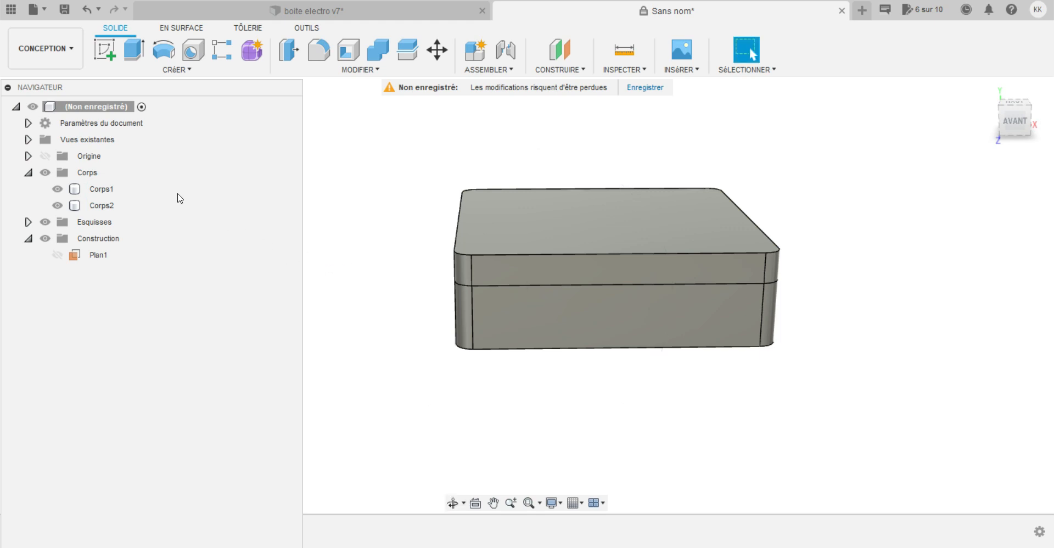
click(108, 190)
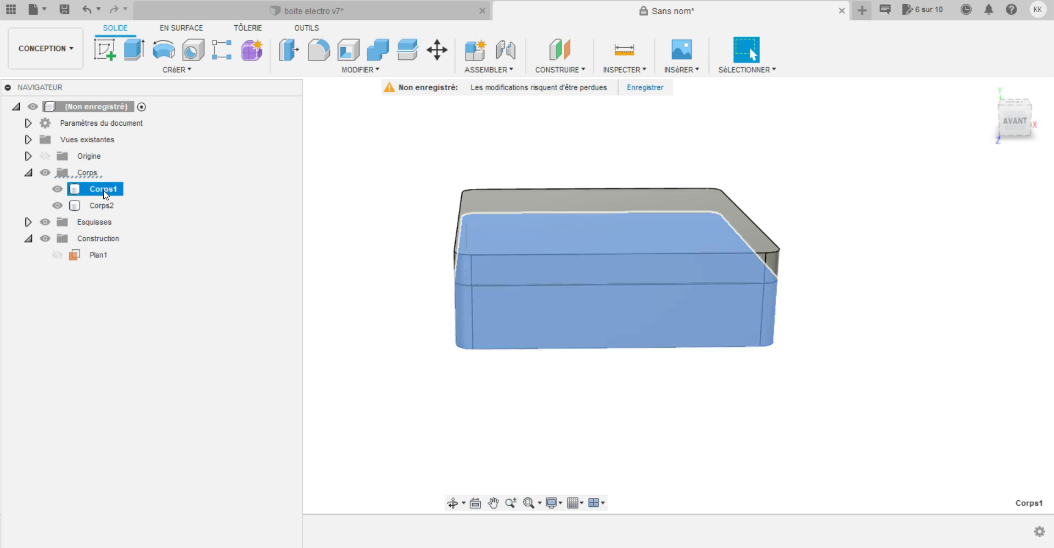
text(Boite)
key(Return)
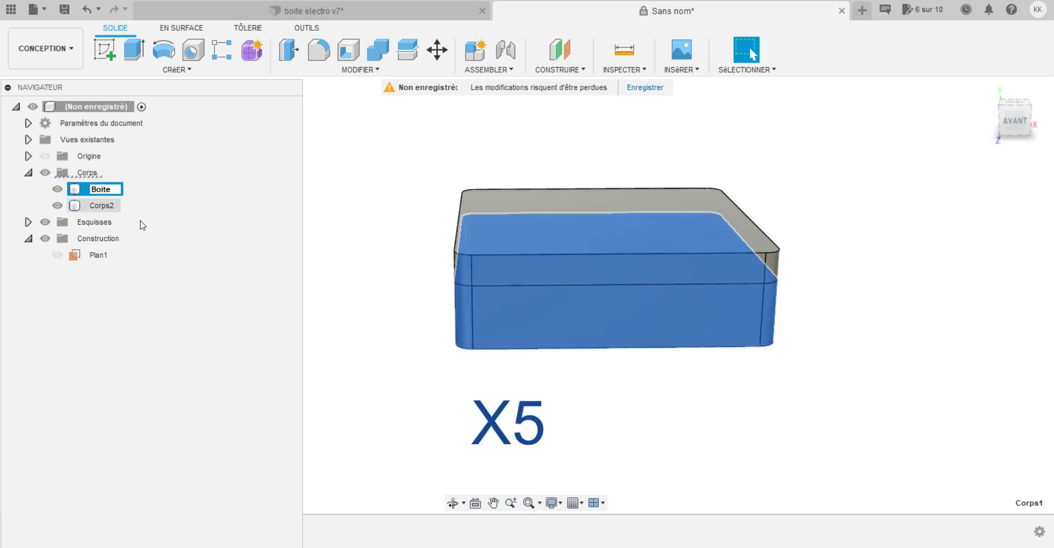
Move Boite below Corps2 in the list of bodies and rename Corps2 to Couvercle.
drag(93, 189, 85, 216)
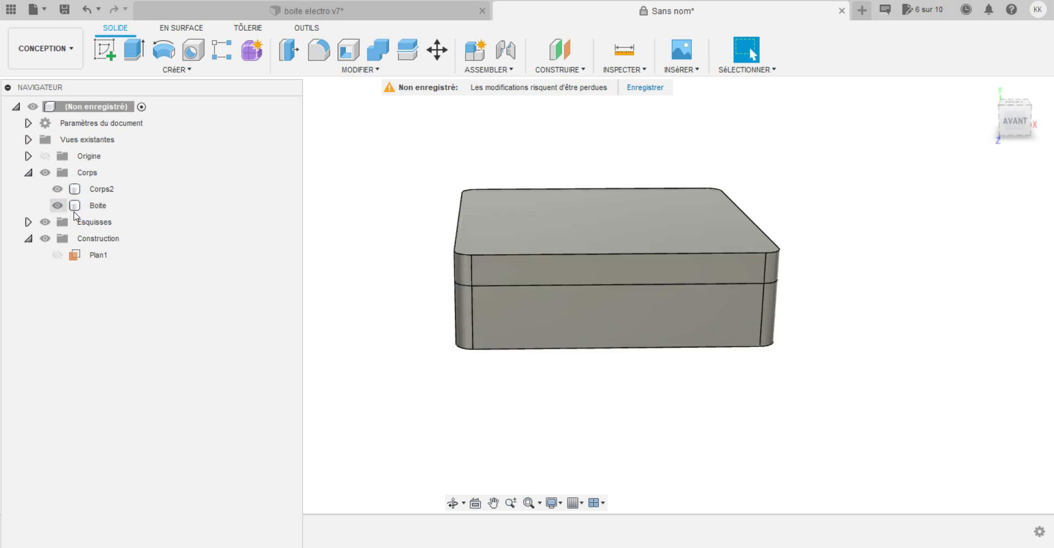
double_click(103, 189)
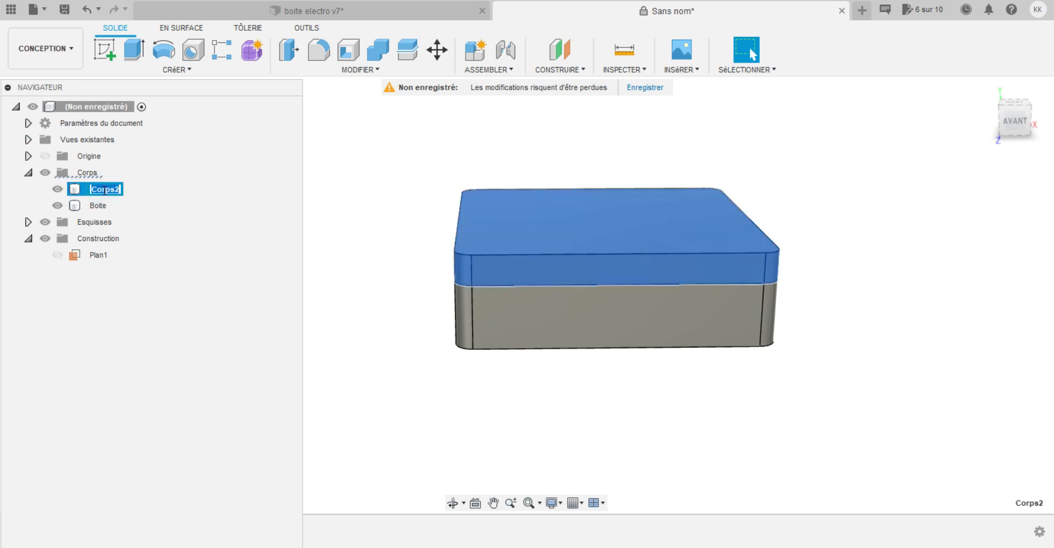
text(Hau)
text(vercle)
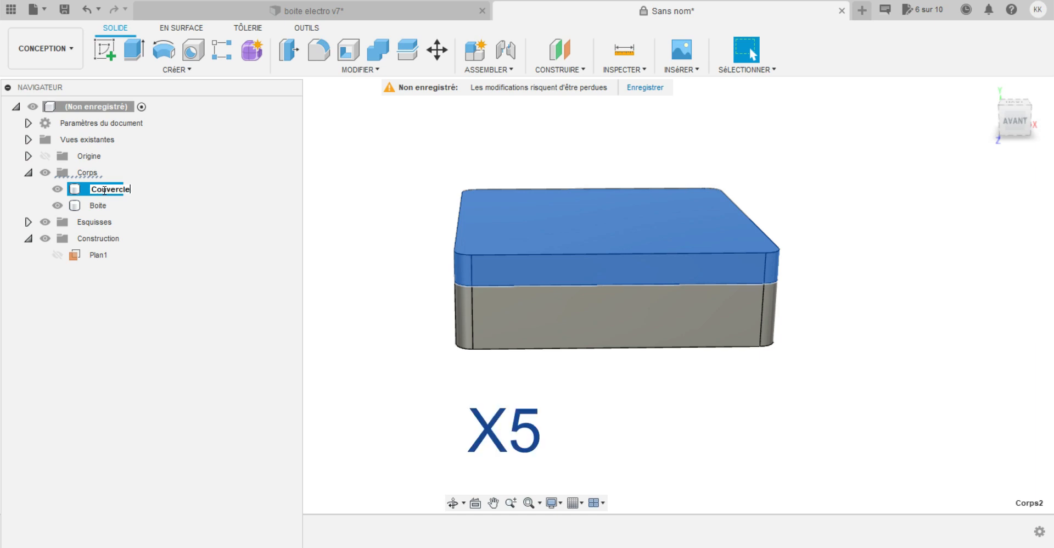
key(Return)
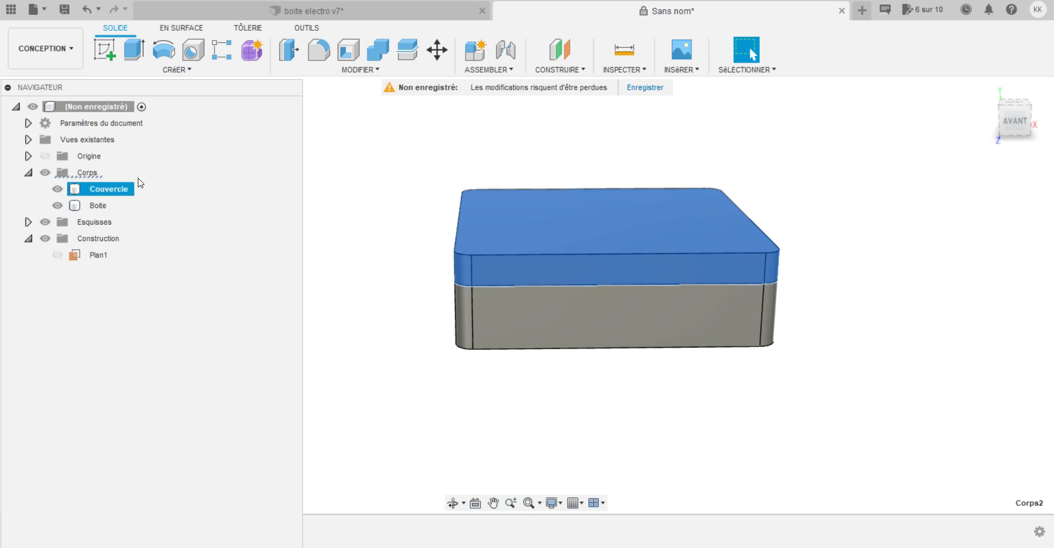
Hide the Couvercle body and keep Boite visible, exposing the inside of the base.
click(57, 205)
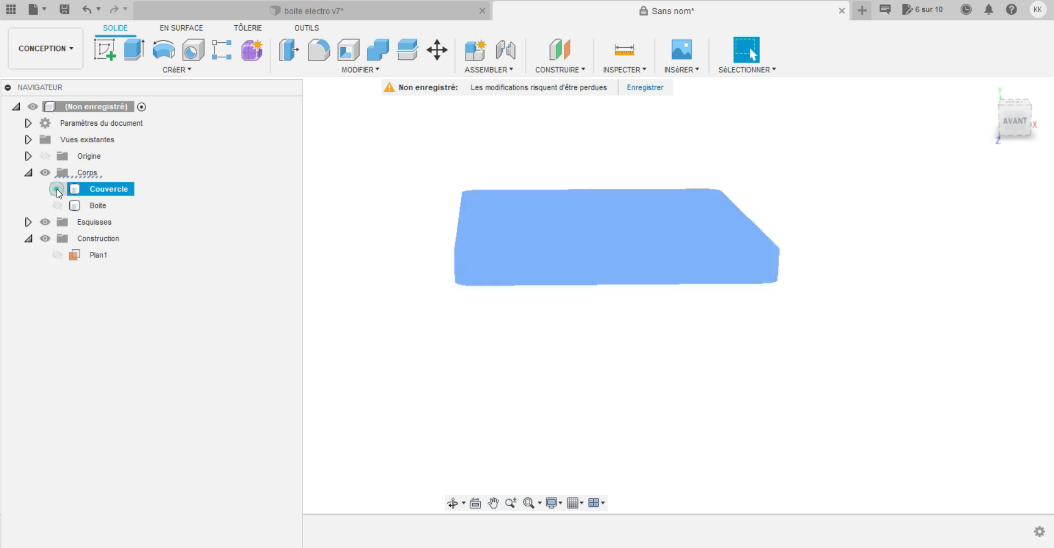
click(57, 189)
click(57, 205)
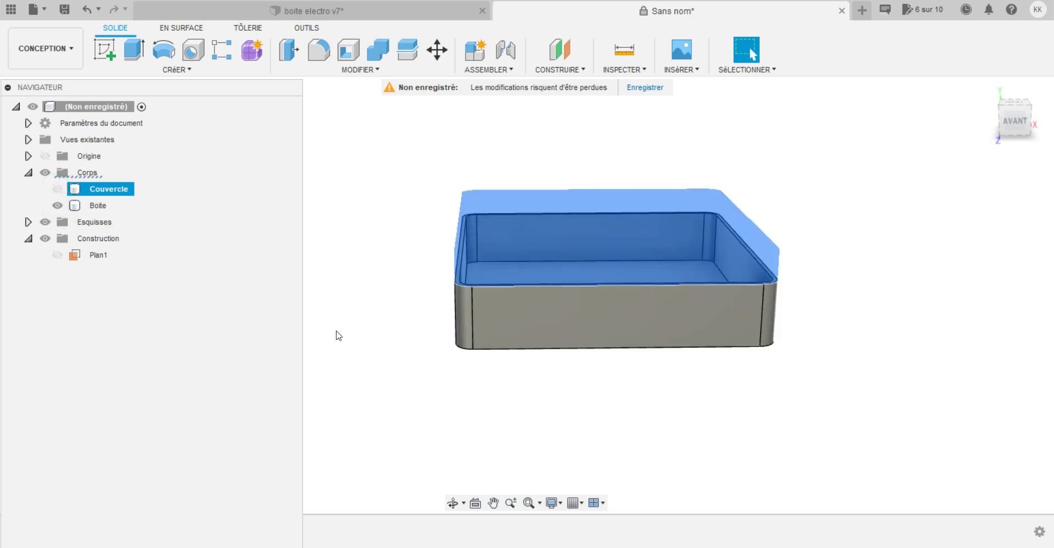
click(400, 330)
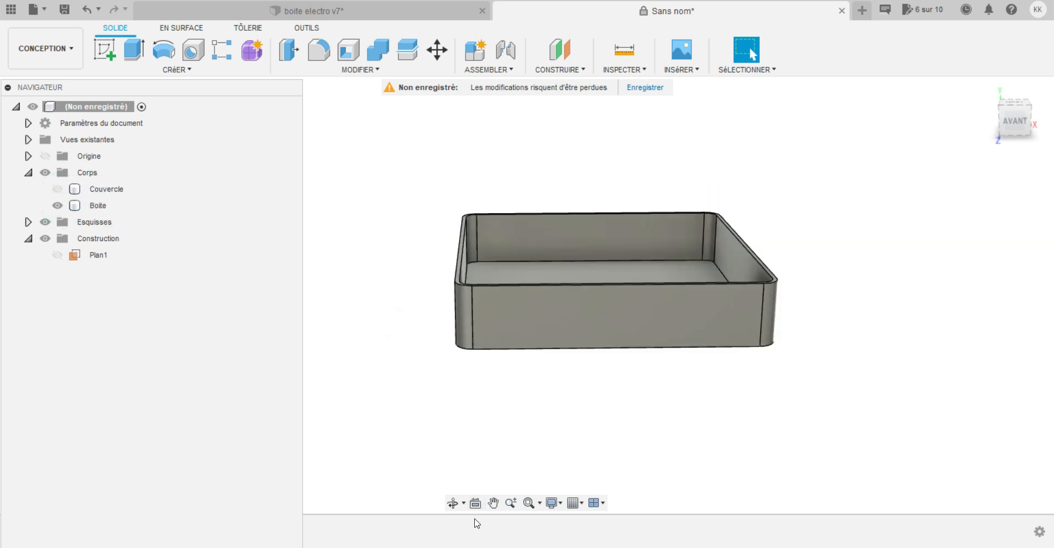
click(453, 502)
drag(592, 376, 592, 419)
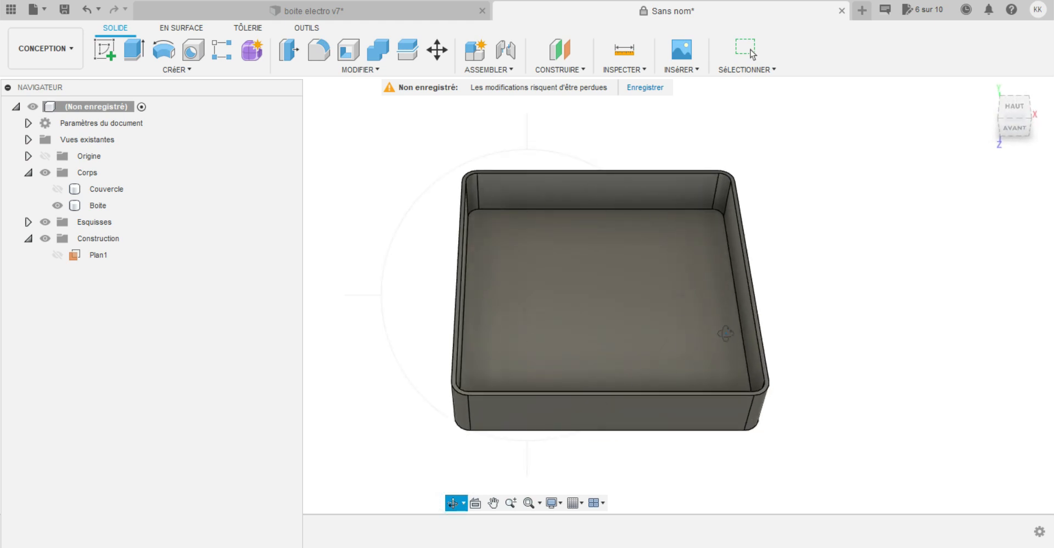
drag(614, 426, 615, 391)
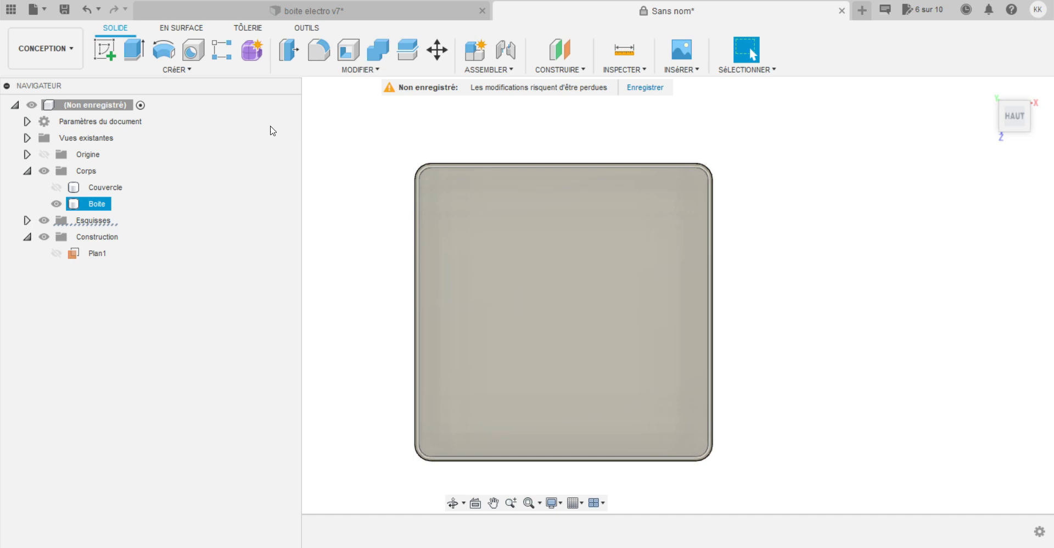
Start a sketch on the base's inner floor and draw a vertical construction line about 210 mm long through the origin.
click(107, 48)
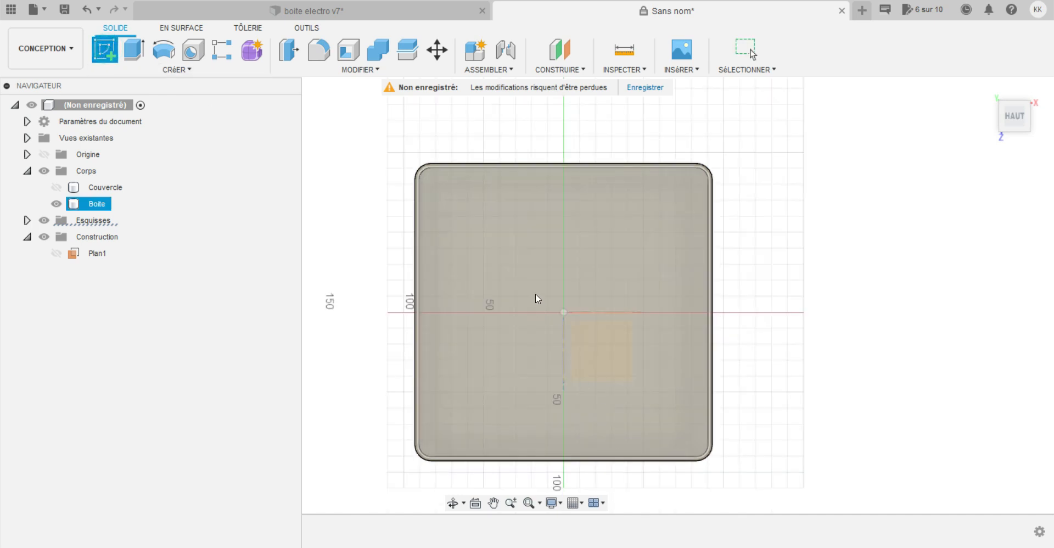
click(526, 281)
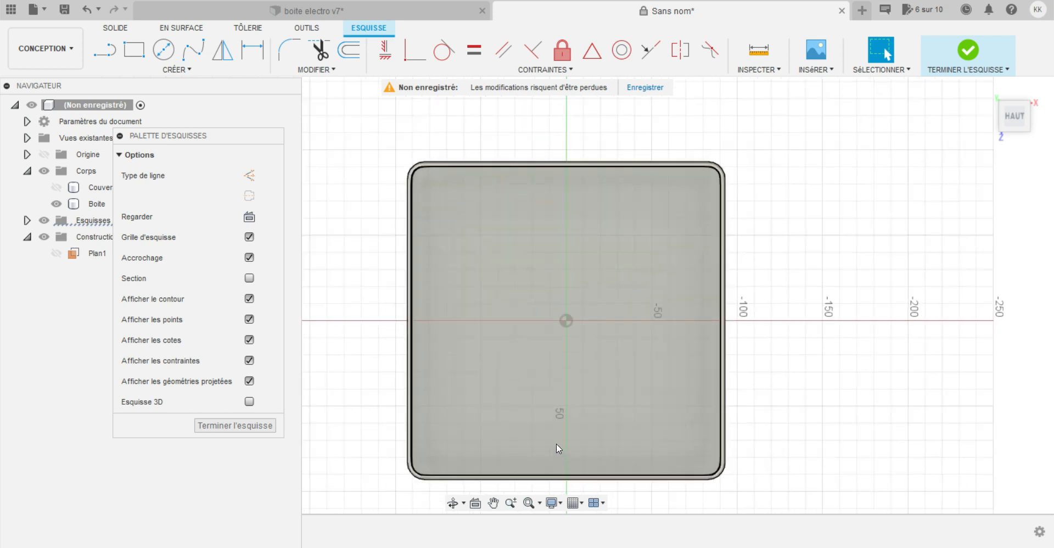
click(103, 50)
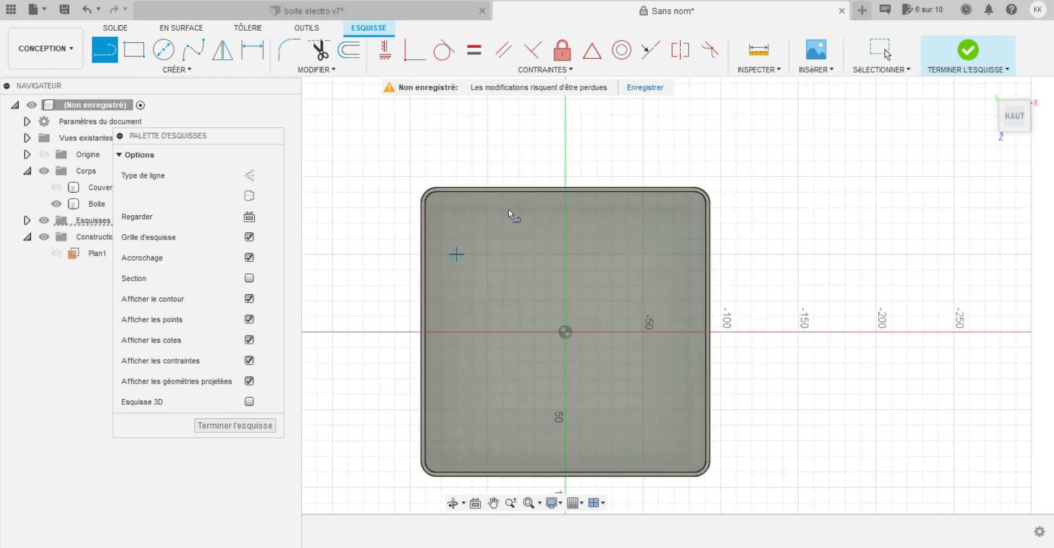
click(564, 161)
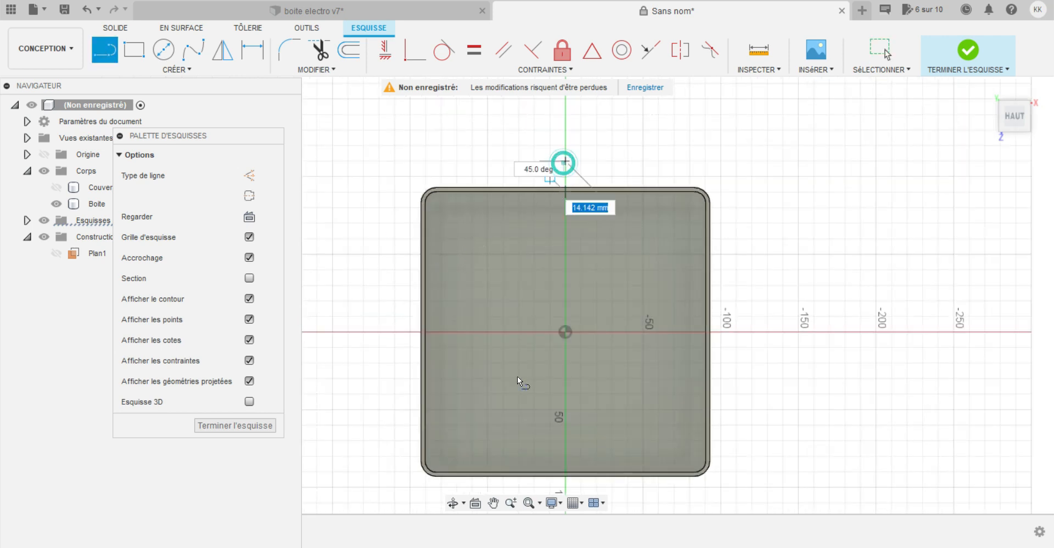
click(566, 487)
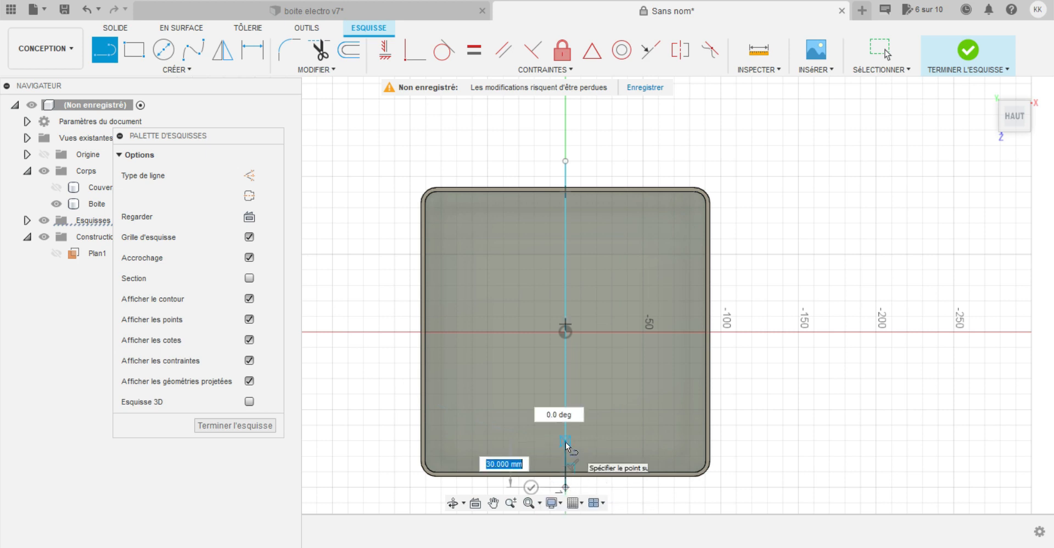
key(Escape)
click(567, 305)
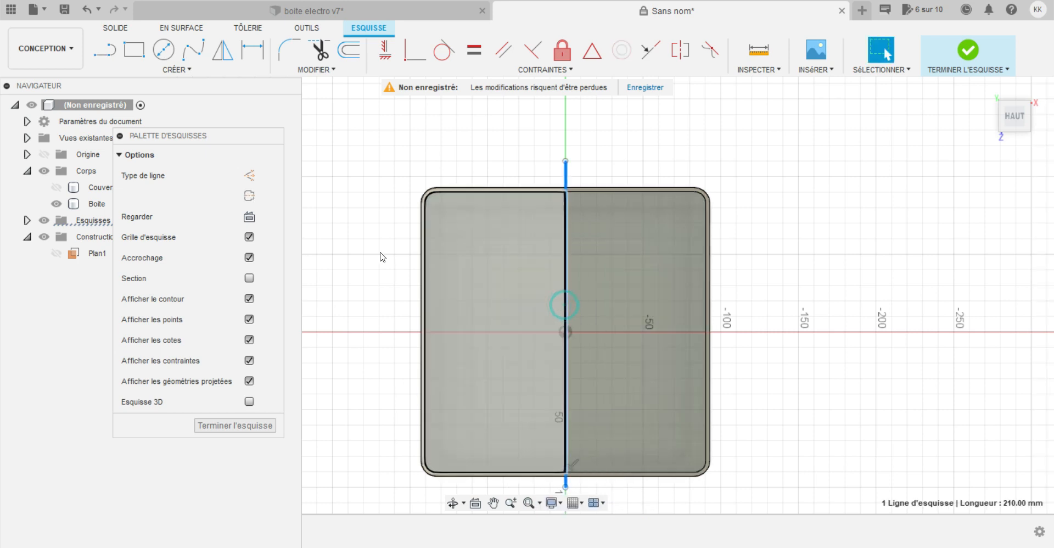
click(249, 175)
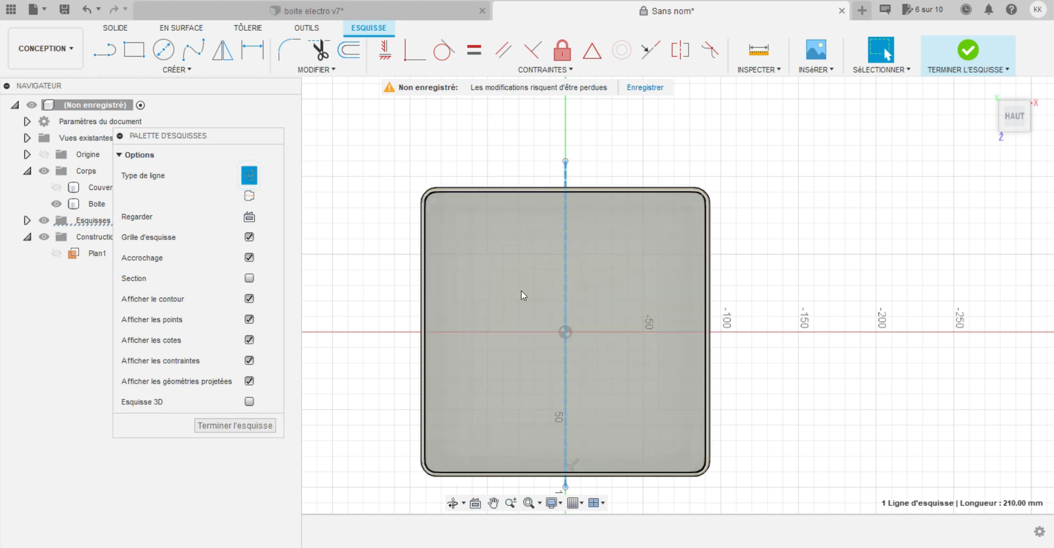
Apply a symmetry constraint between the box's left and right outer edges about the vertical construction line.
click(680, 50)
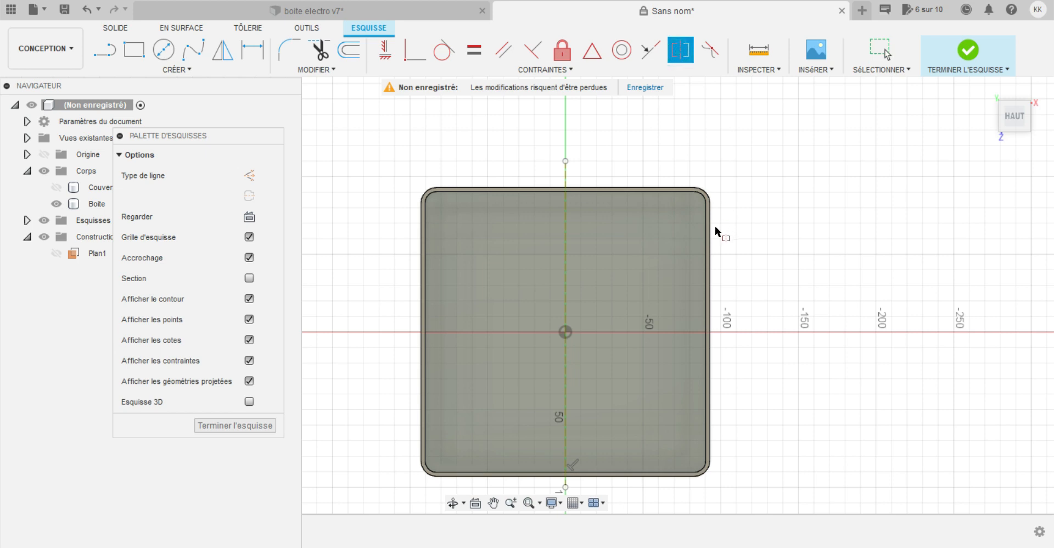
click(709, 241)
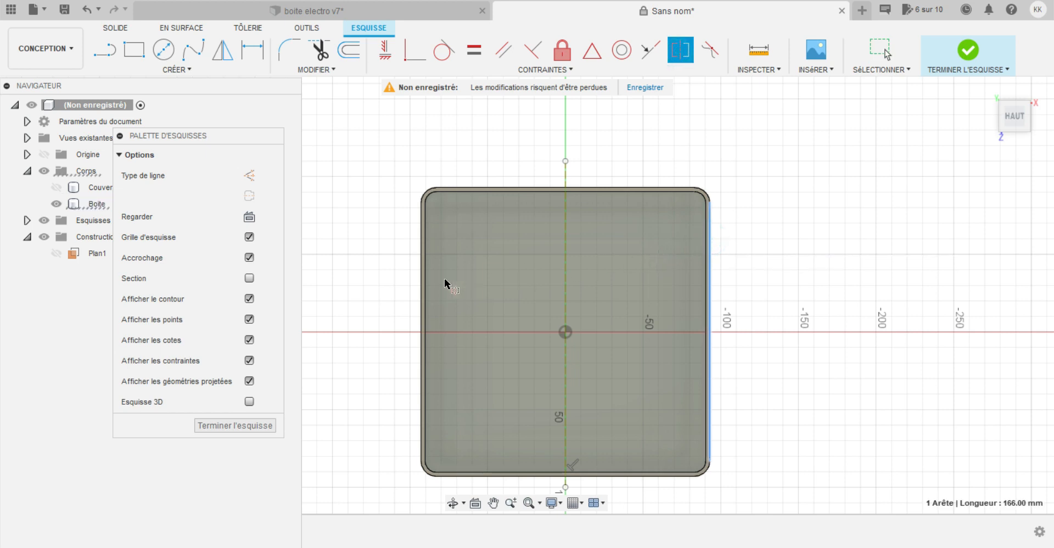
click(424, 290)
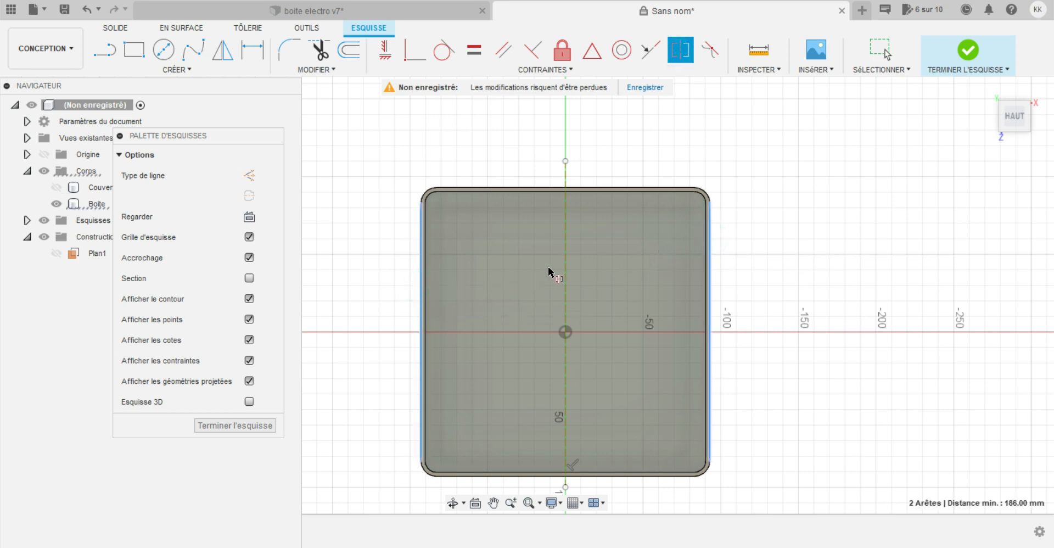
click(567, 279)
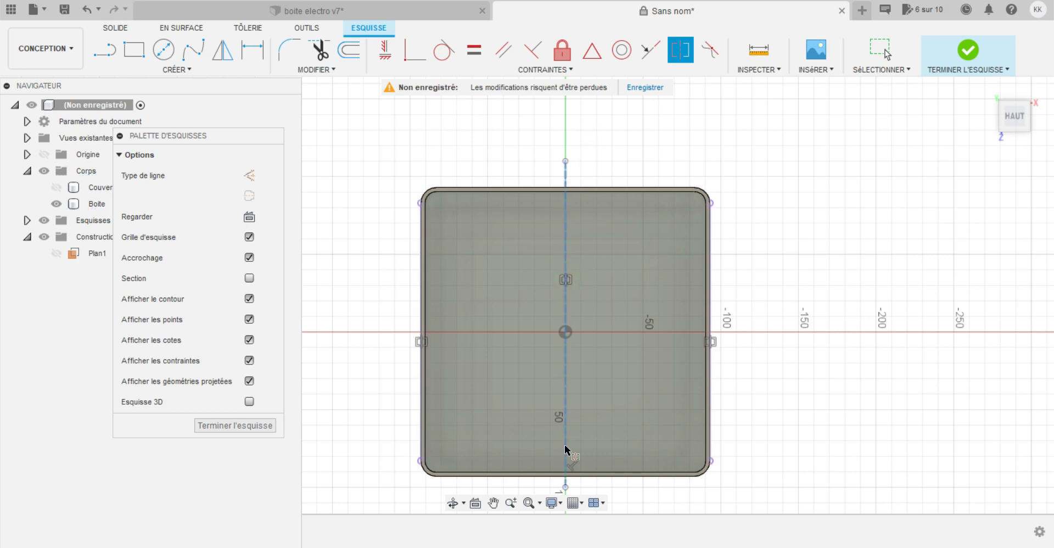
Draw a horizontal line about 20 mm long from the vertical axis near the box's upper edge and convert it to construction.
scroll(529, 473, up, 3)
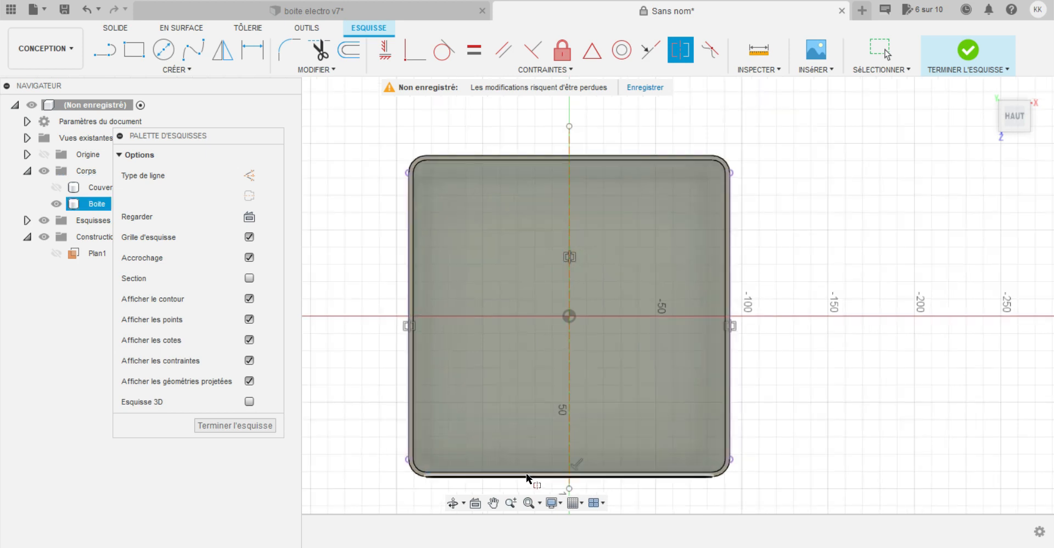
click(106, 51)
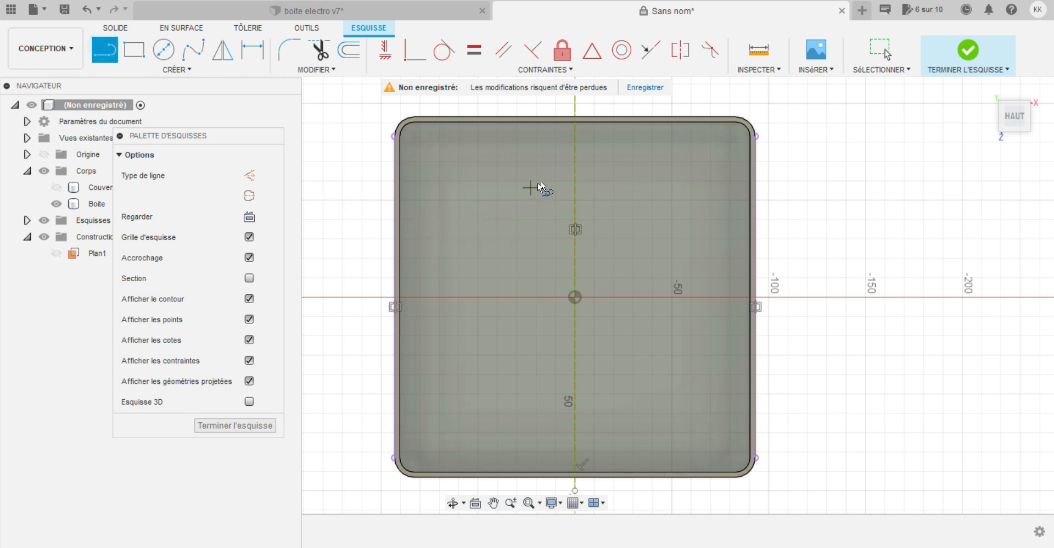
click(575, 161)
click(617, 166)
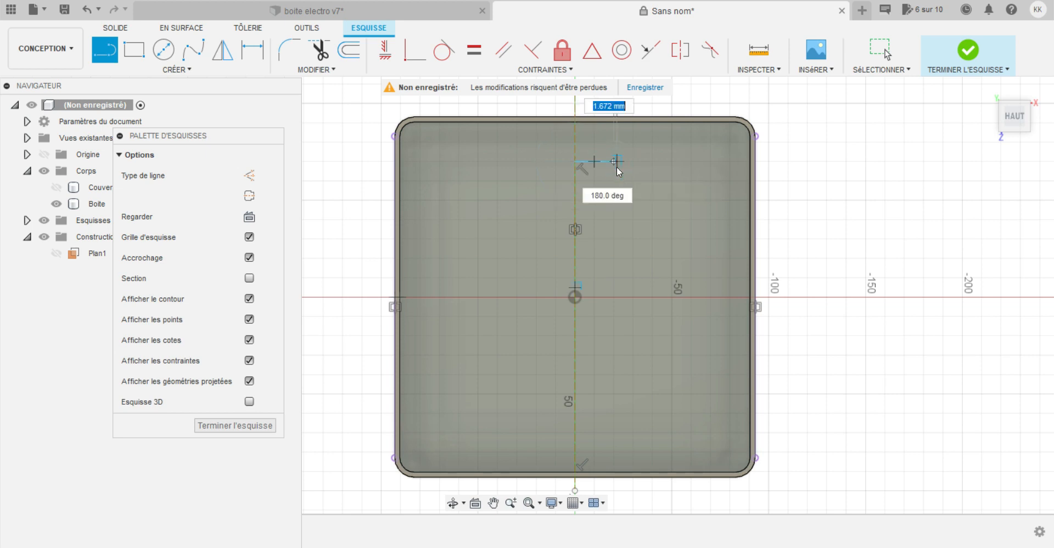
key(Escape)
click(596, 161)
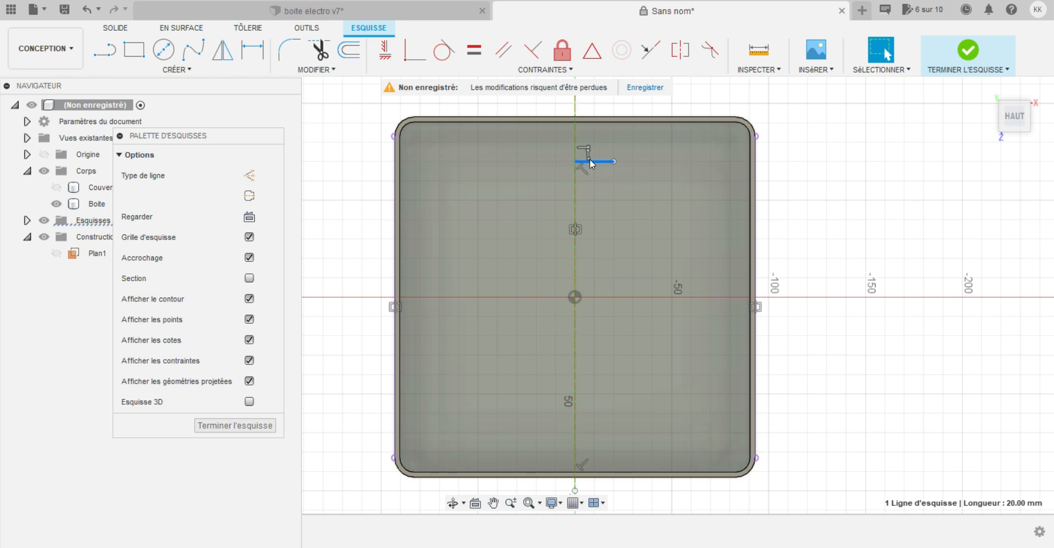
click(251, 178)
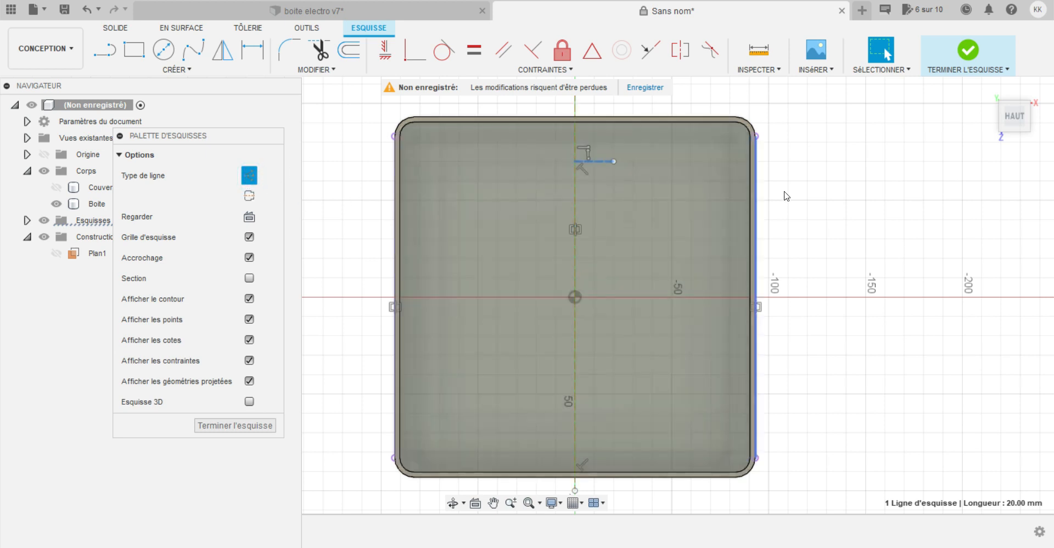
click(790, 186)
Dimension the short horizontal construction line at 25 mm from the box's upper outer edge.
key(d)
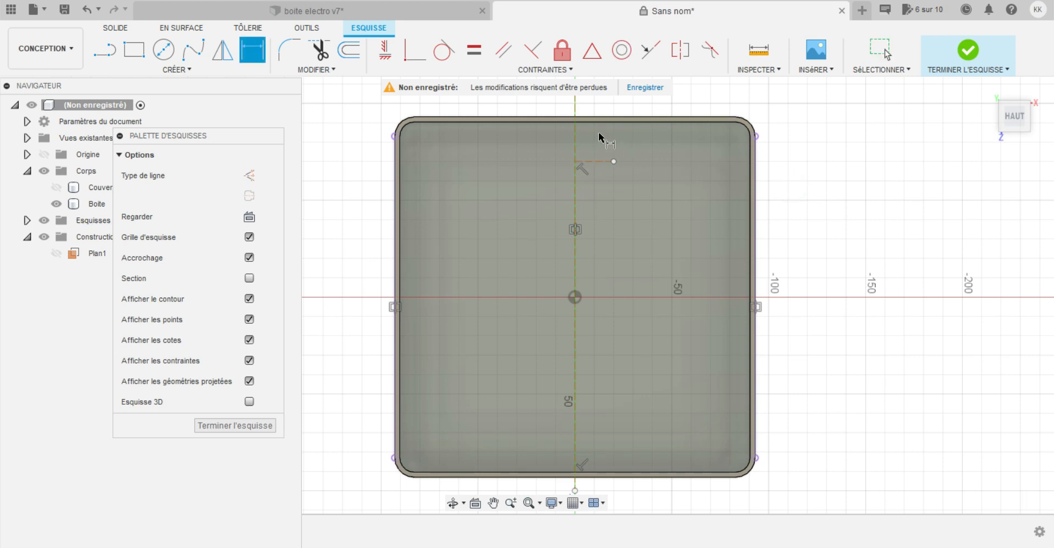
click(597, 117)
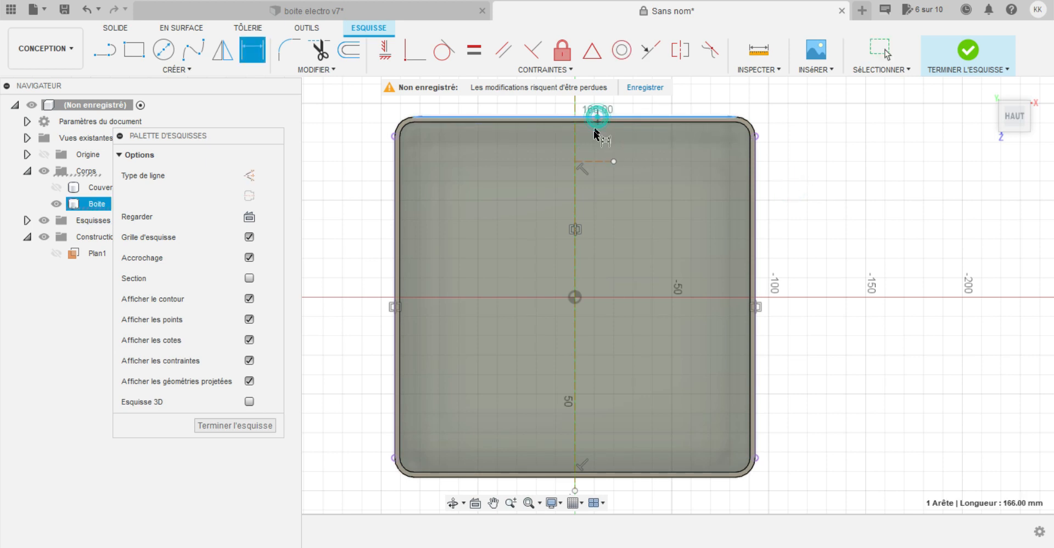
click(593, 161)
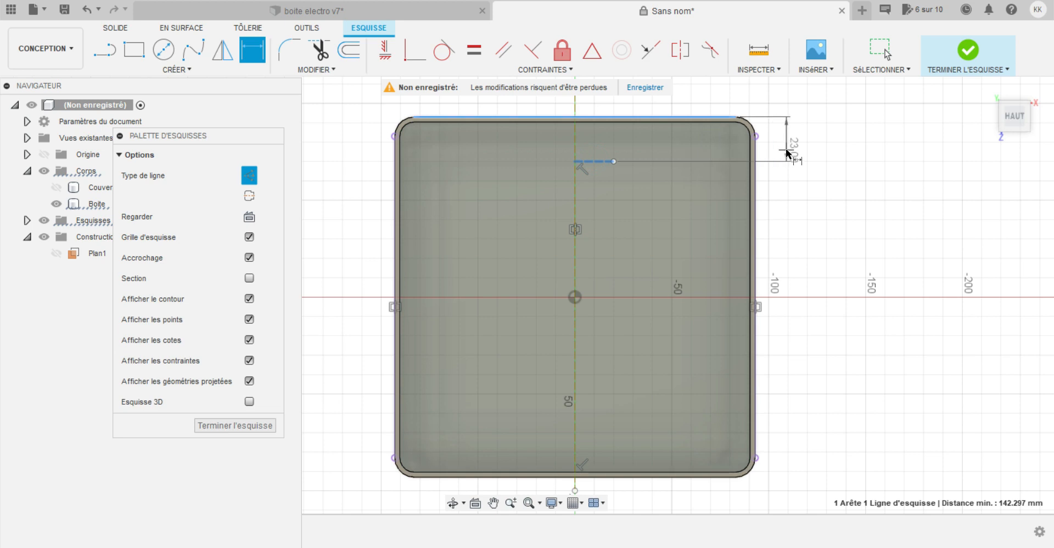
click(786, 144)
text(25)
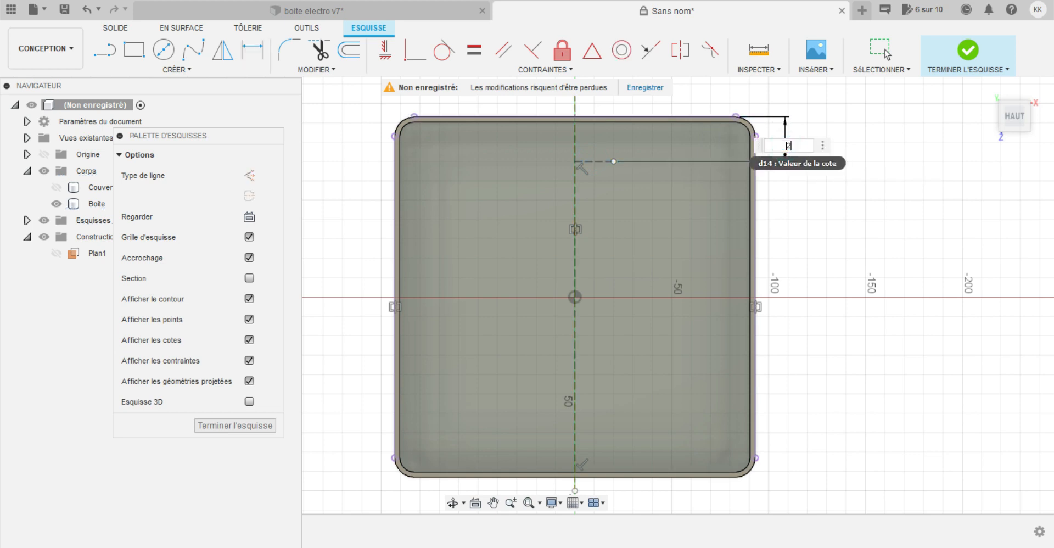
key(Return)
Draw a center rectangle 5.5 mm wide and 15 mm high where the two construction lines meet.
click(176, 70)
mouse_move(177, 99)
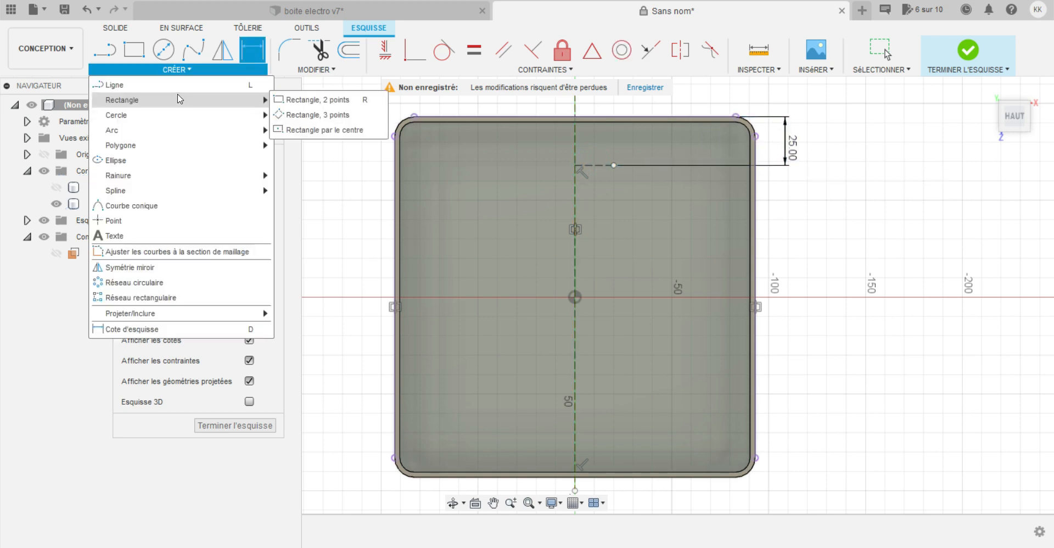
click(312, 130)
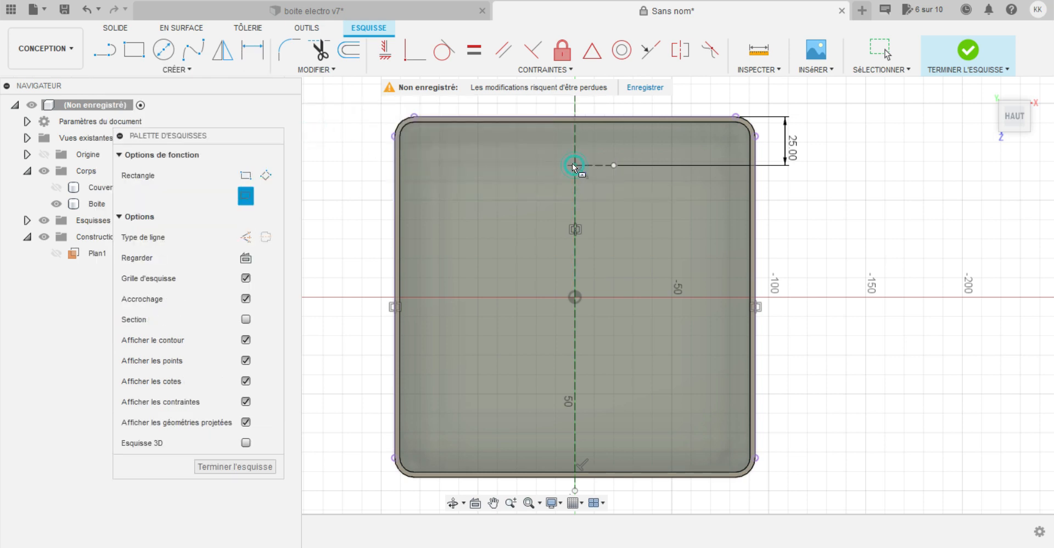
click(574, 165)
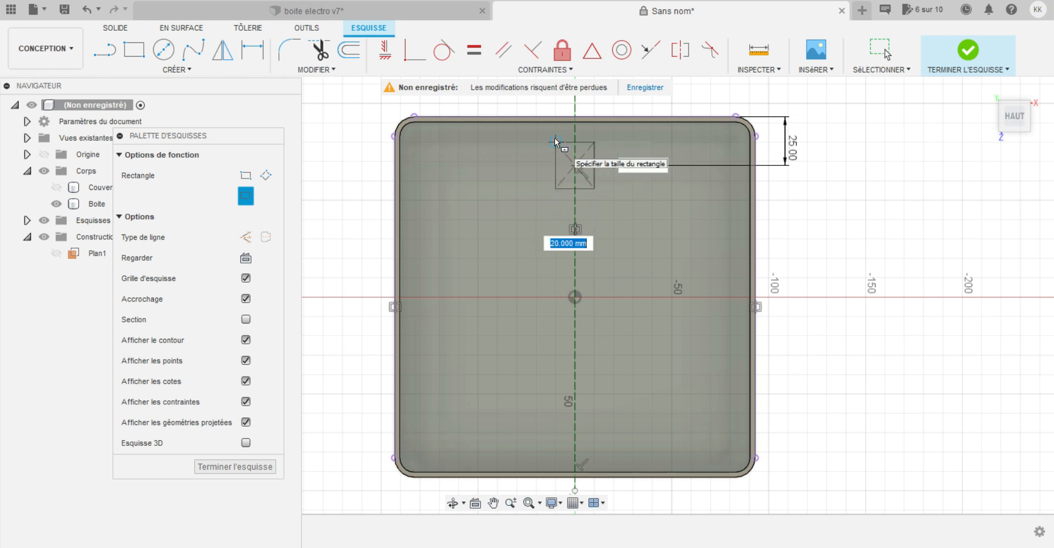
text(5.5)
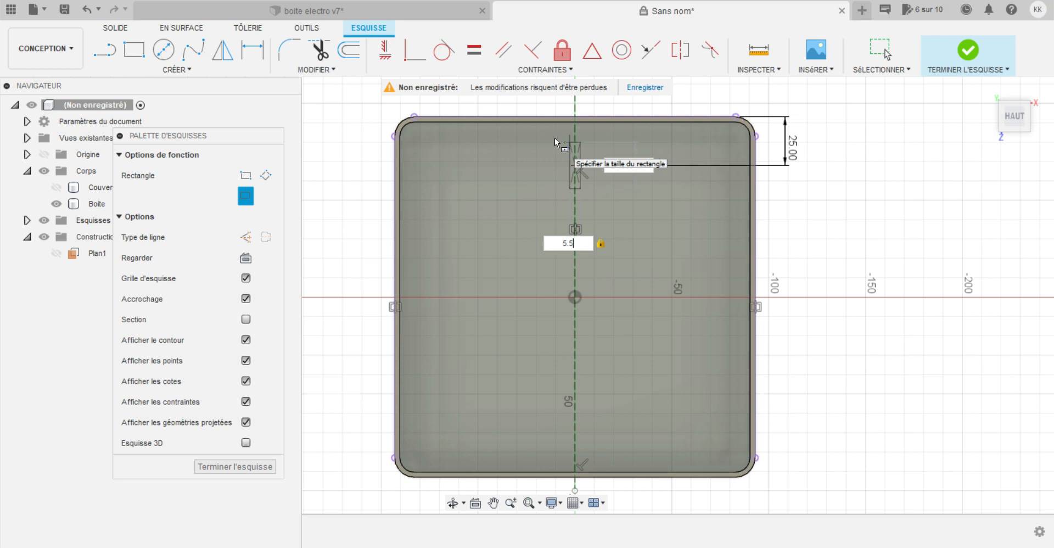
key(Tab)
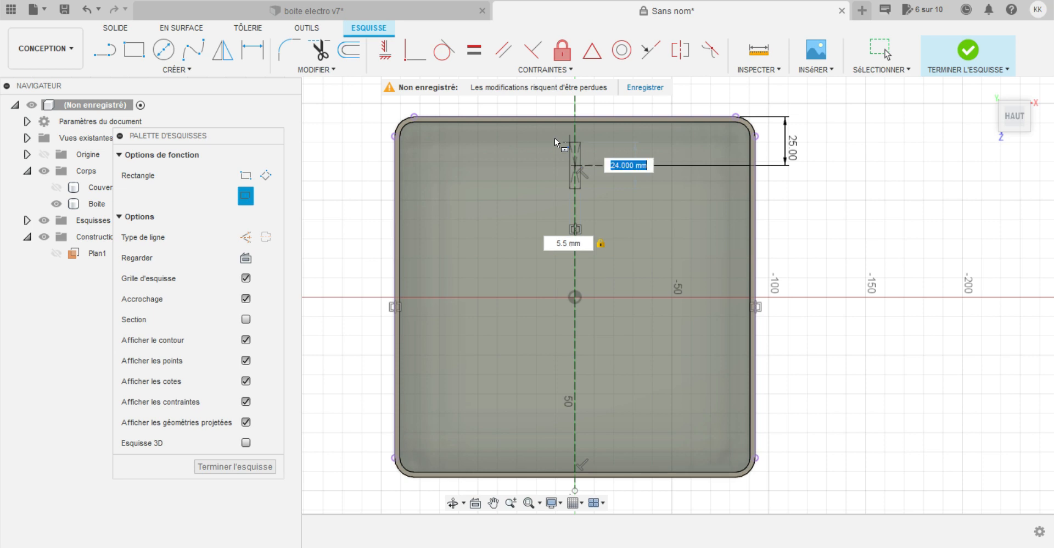
text(15)
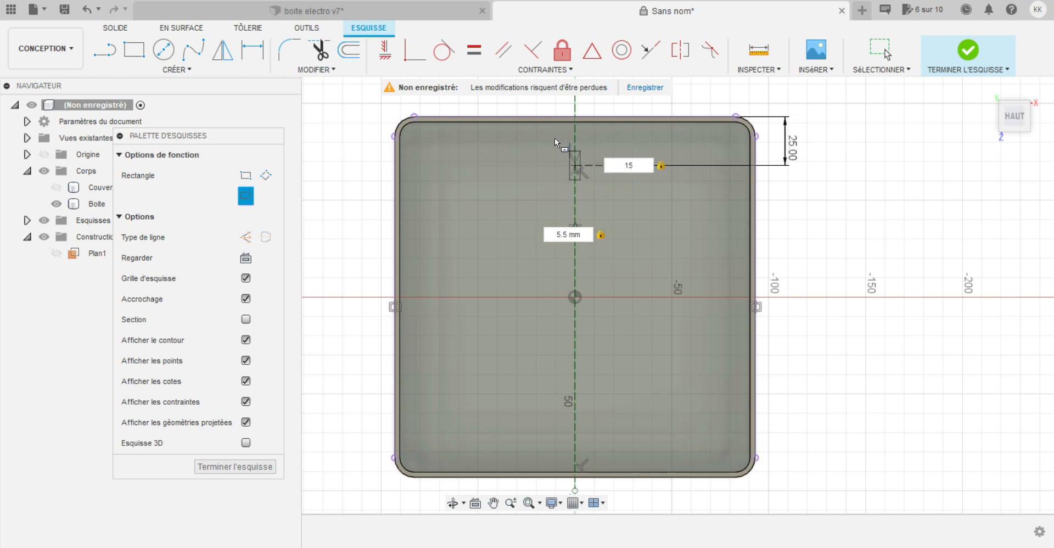
key(Return)
Close the upper end of the narrow rectangle with an arc between its two top corners.
scroll(577, 152, up, 1)
scroll(577, 151, up, 3)
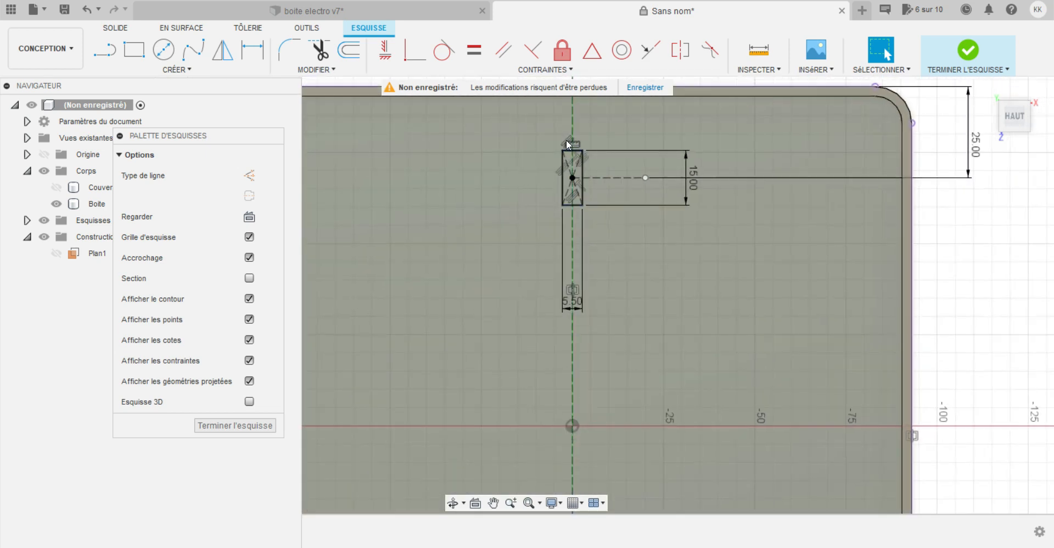
click(103, 53)
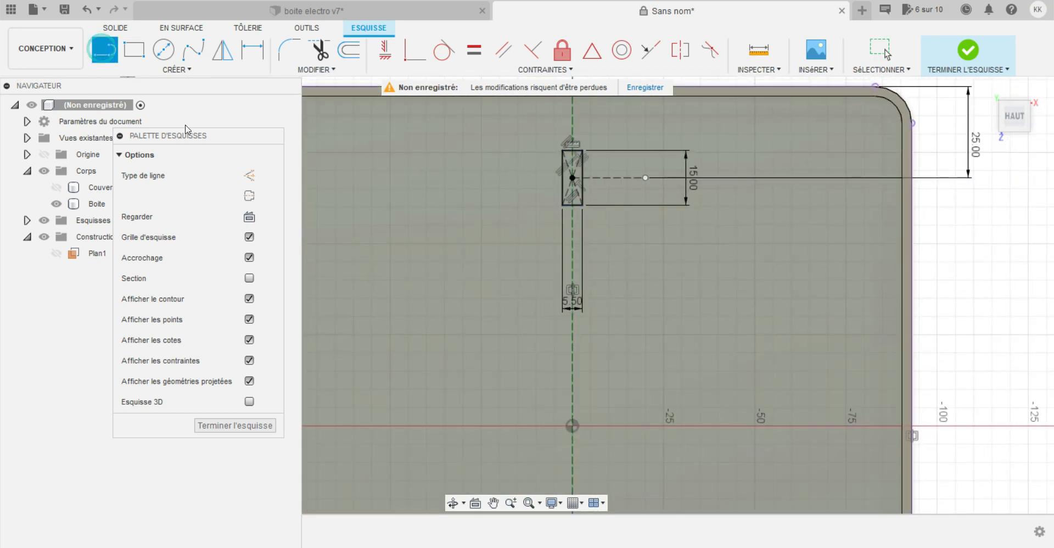
mouse_move(561, 149)
mouse_down()
mouse_move(575, 133)
mouse_move(582, 149)
mouse_up()
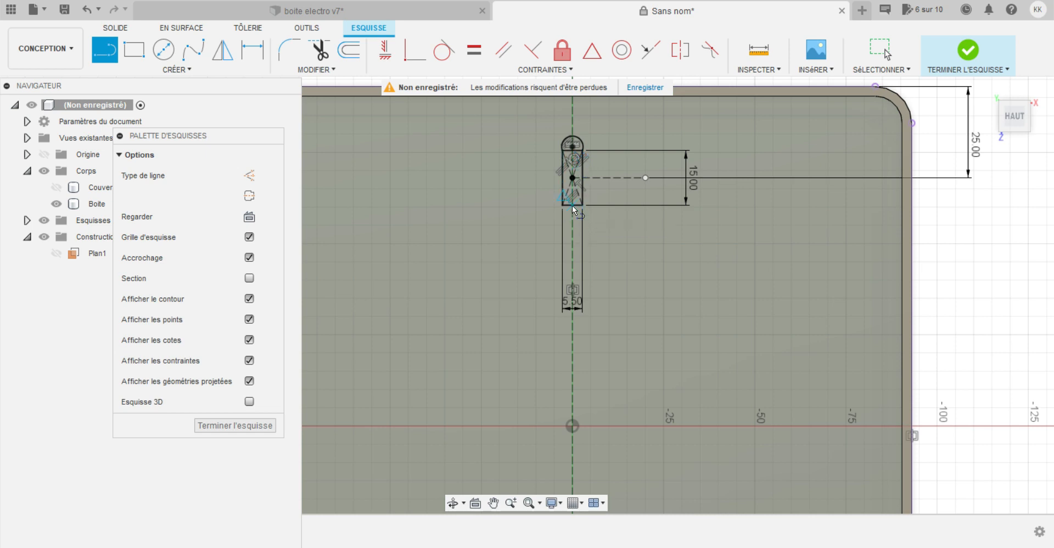
Draw a 10 mm diameter circle centered on the midpoint of the rectangle's lower edge.
scroll(572, 205, up, 2)
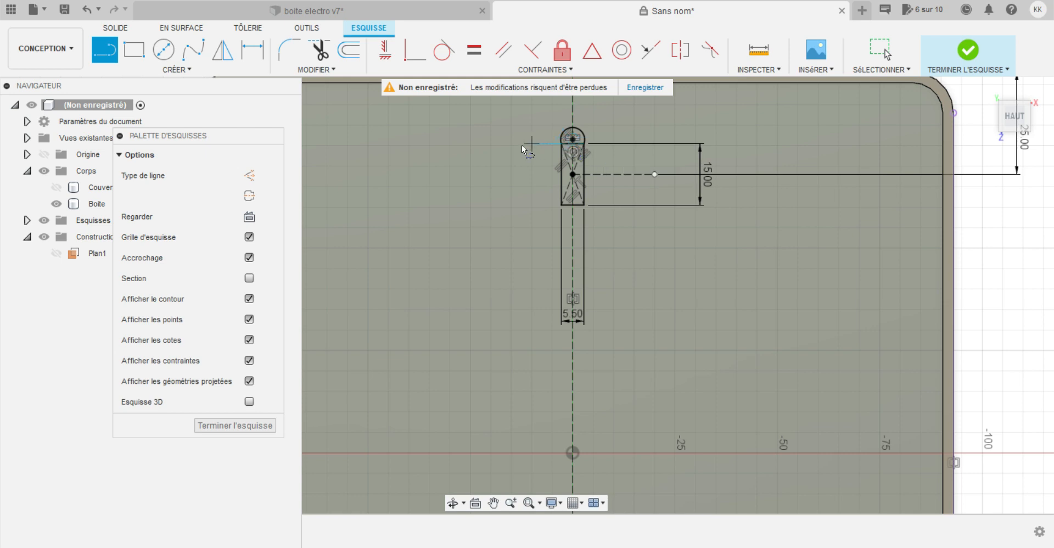
click(181, 69)
mouse_move(201, 114)
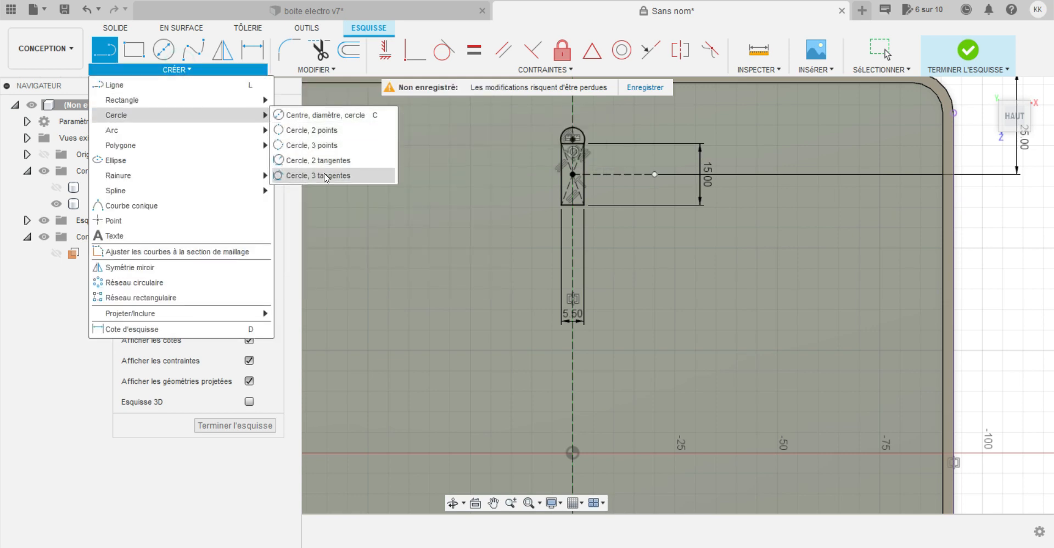
click(333, 114)
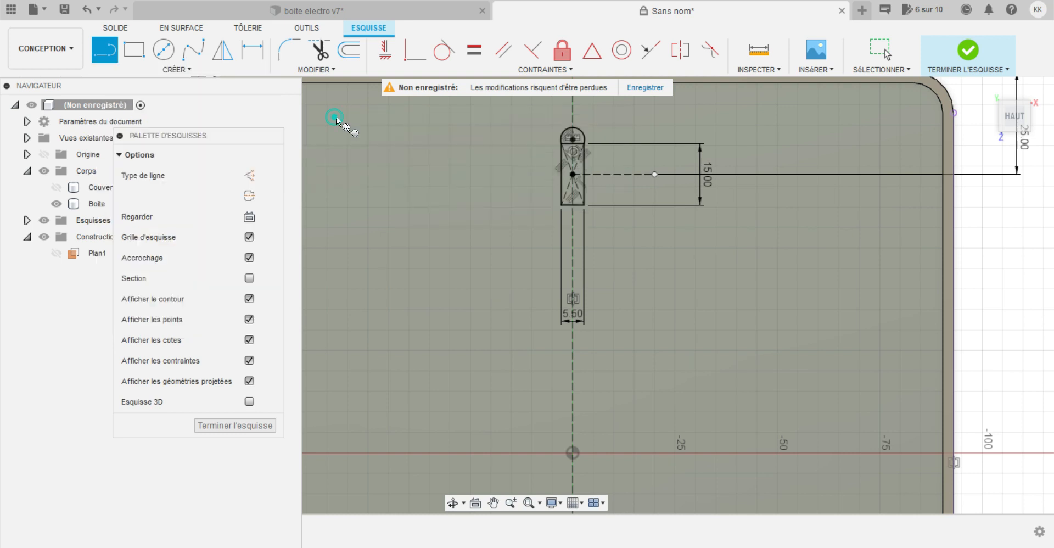
click(573, 205)
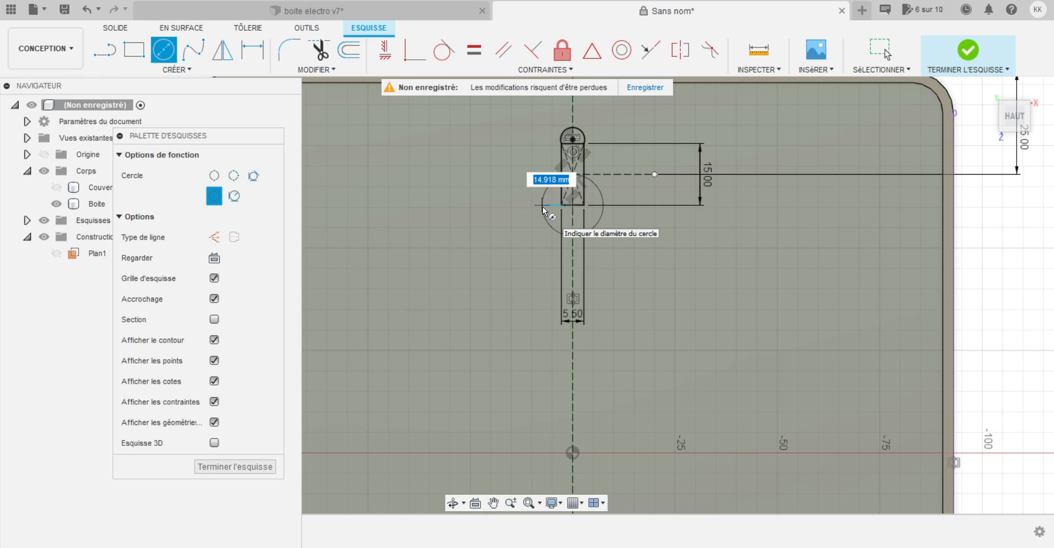
text(10)
key(Return)
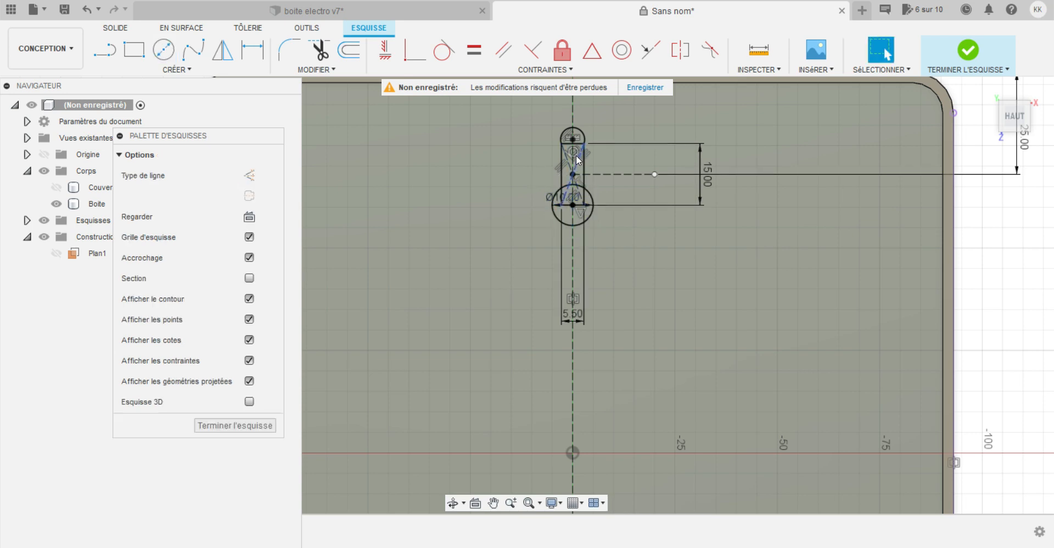
Break the 10 mm circle where it crosses the rectangle's two long sides.
click(316, 70)
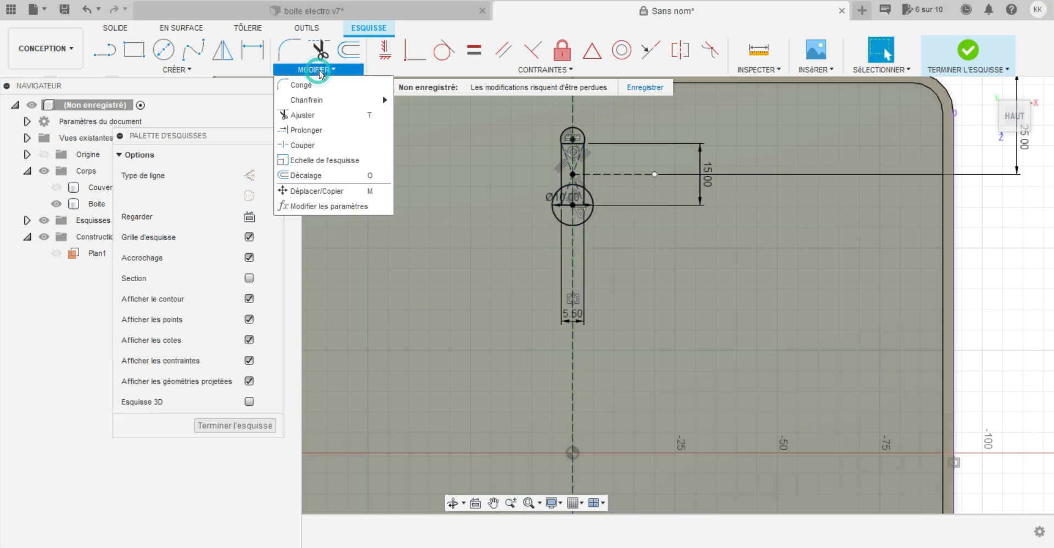
click(309, 147)
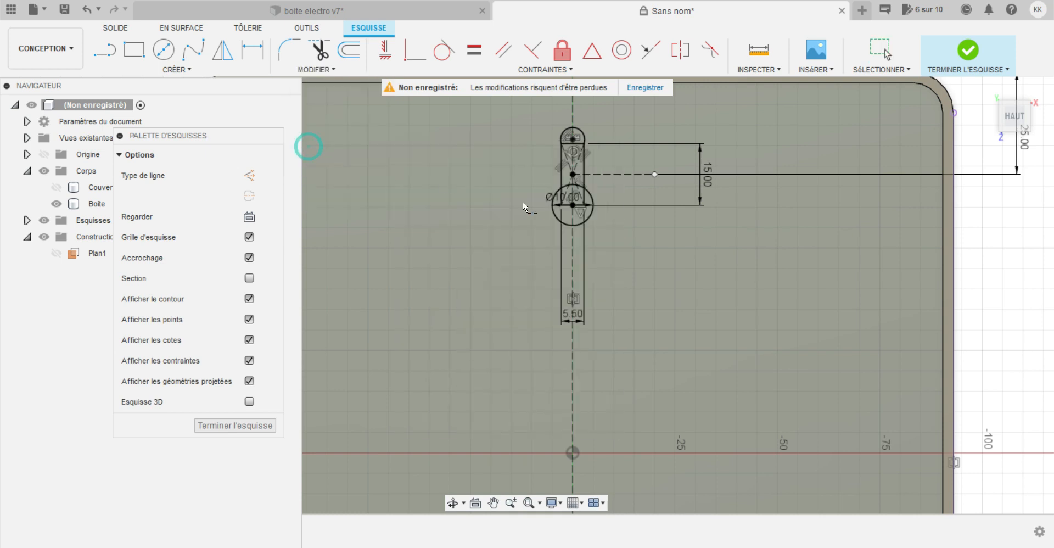
click(591, 192)
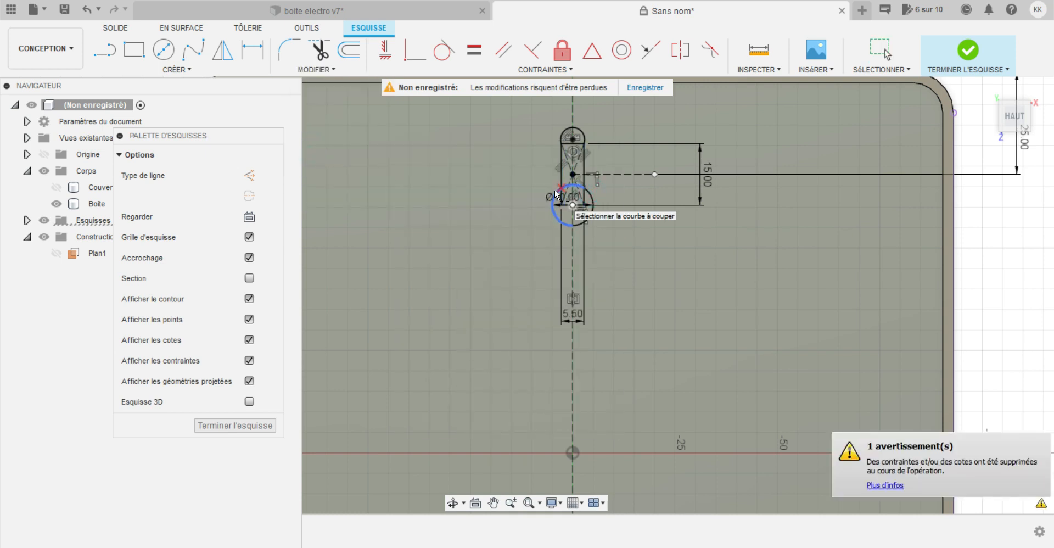
click(554, 190)
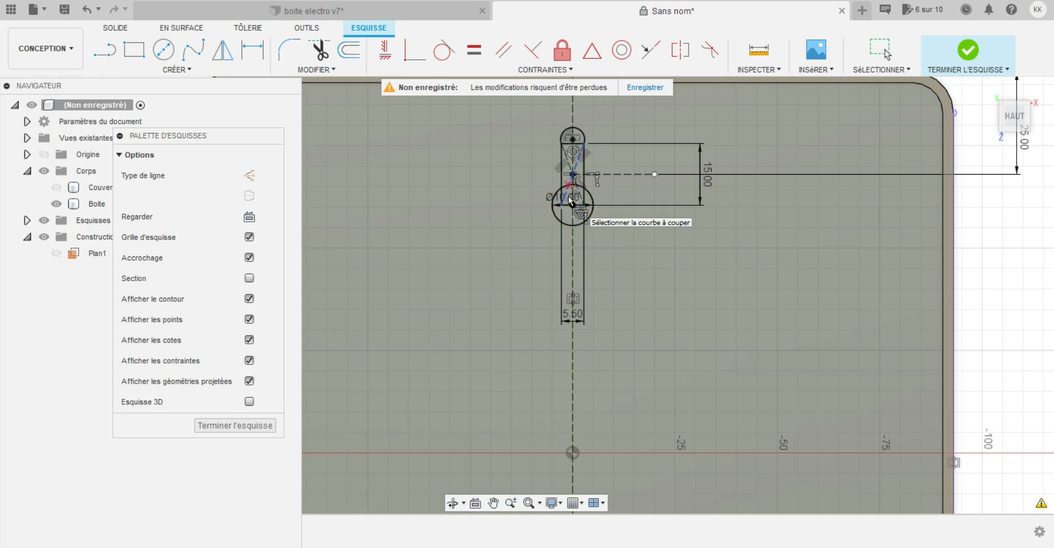
key(Escape)
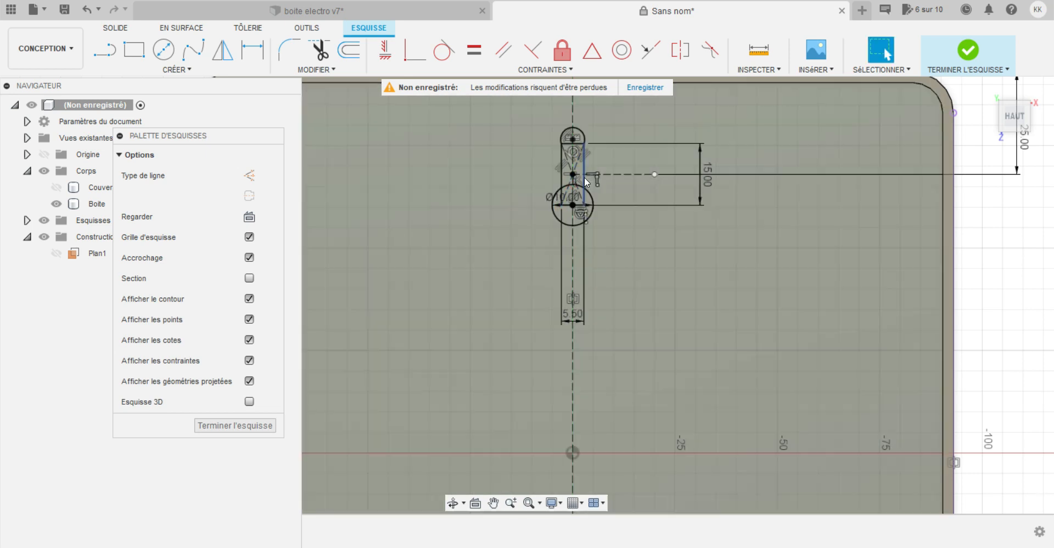
scroll(579, 142, up, 5)
click(574, 151)
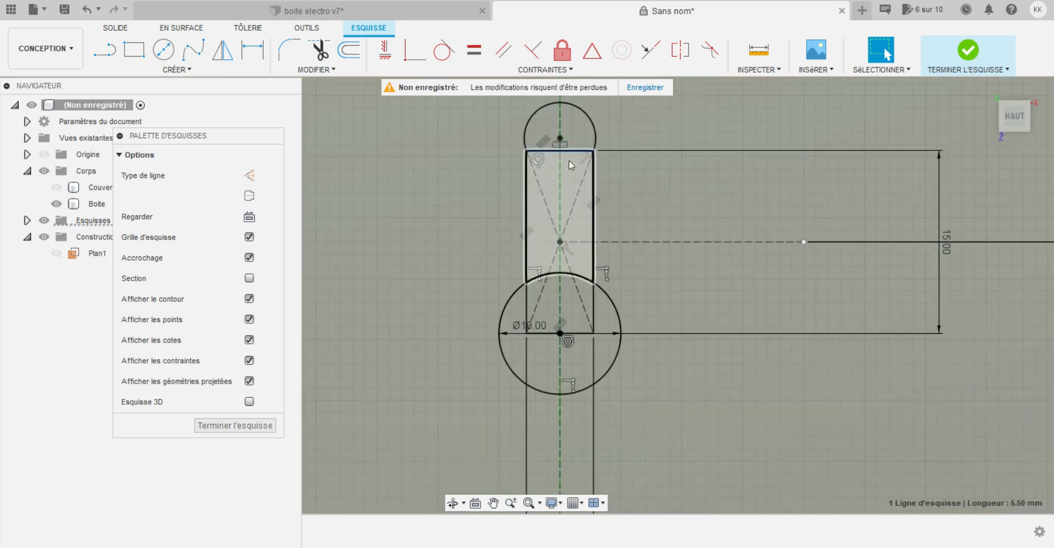
click(561, 271)
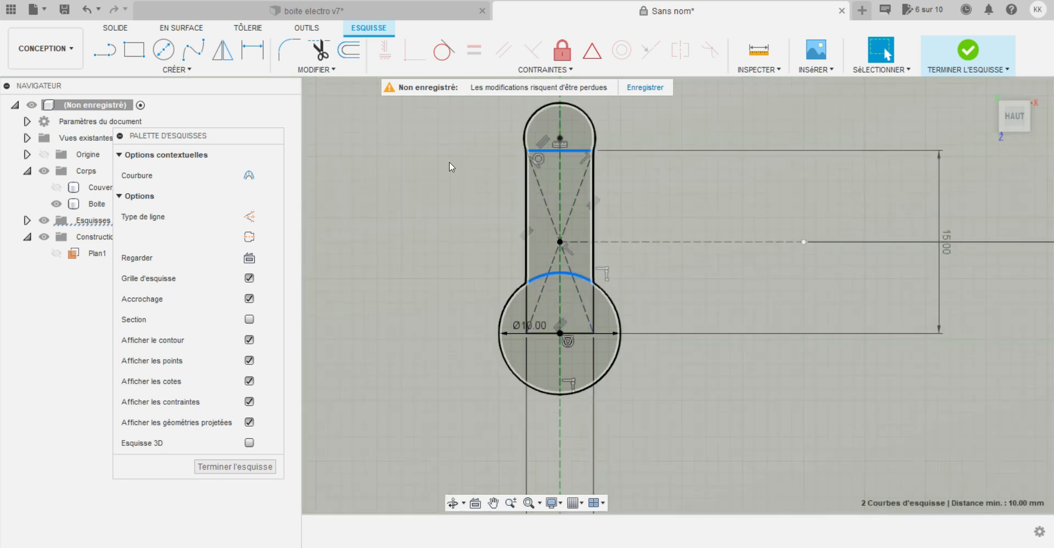
click(399, 160)
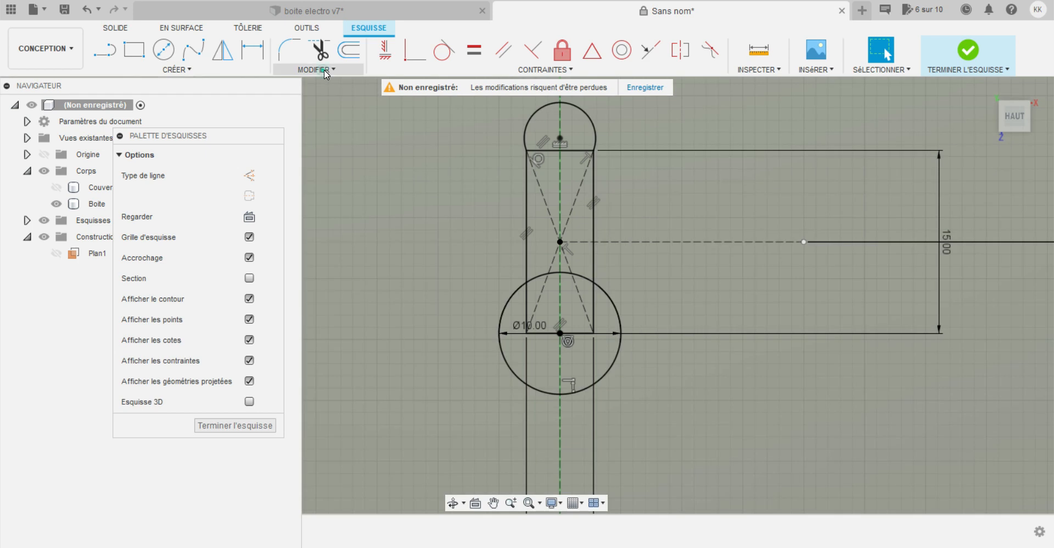
Break the rectangle's two long sides where they cross the 10 mm circle.
click(324, 69)
click(324, 137)
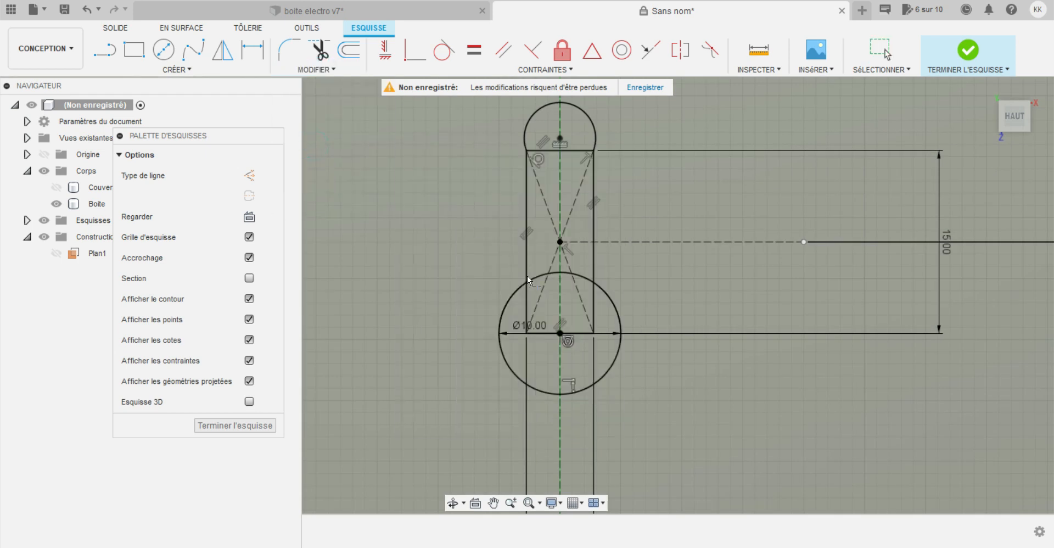
click(526, 298)
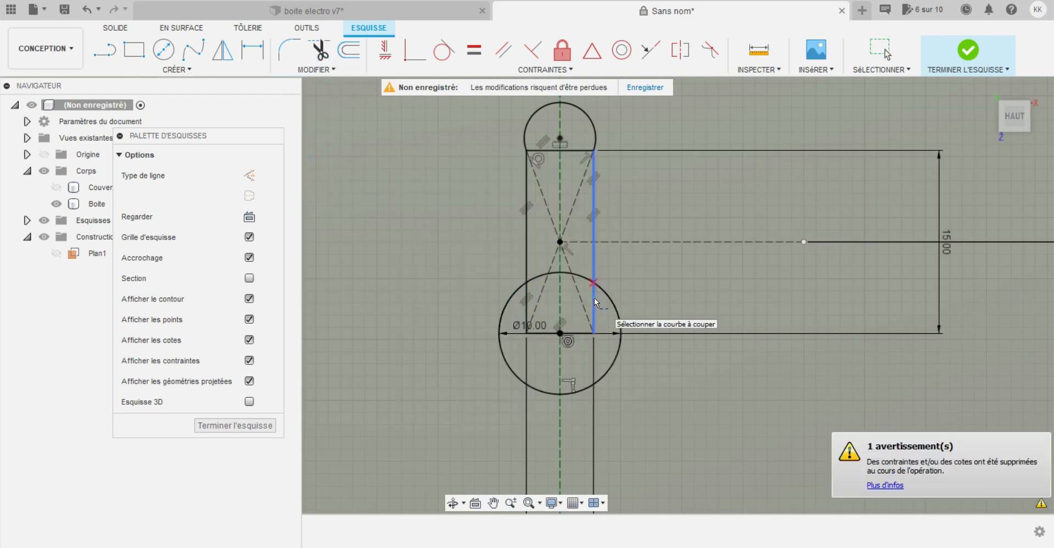
click(594, 298)
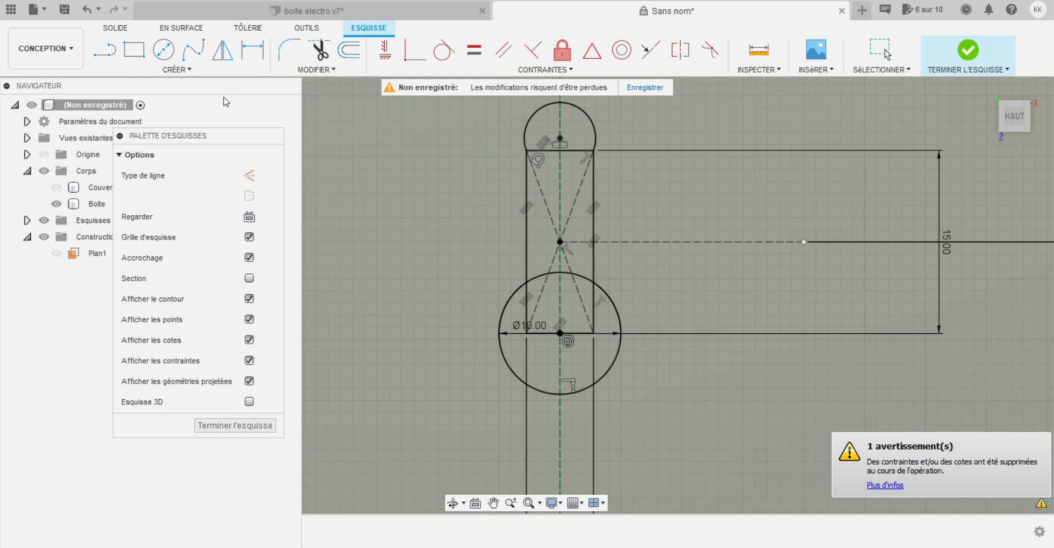
key(Escape)
Convert the keyhole's inner lines (rectangle top edge, circle arc between the sides, side segments inside the circle) to construction geometry and finish the sketch.
click(569, 151)
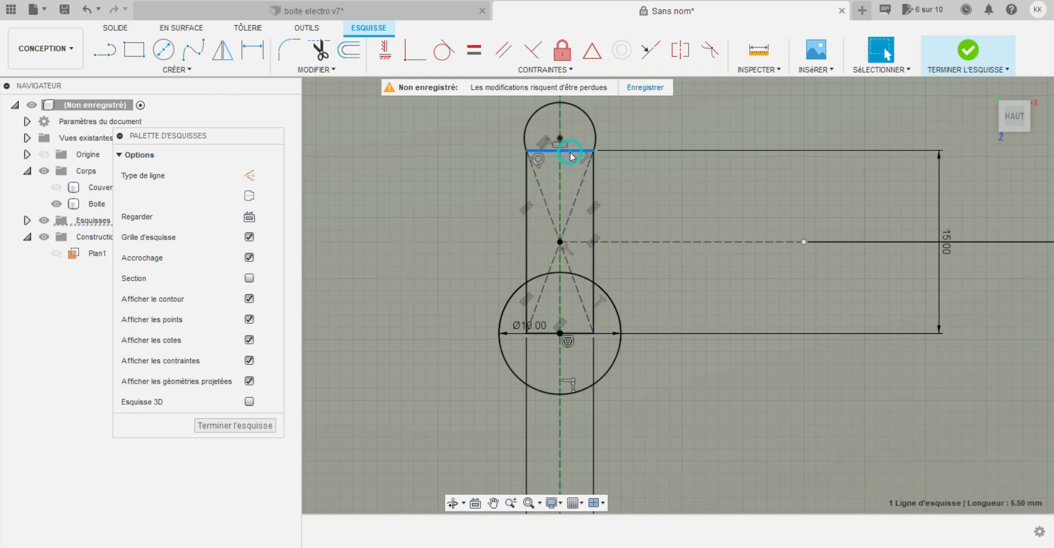
shift+click(577, 274)
shift+click(527, 307)
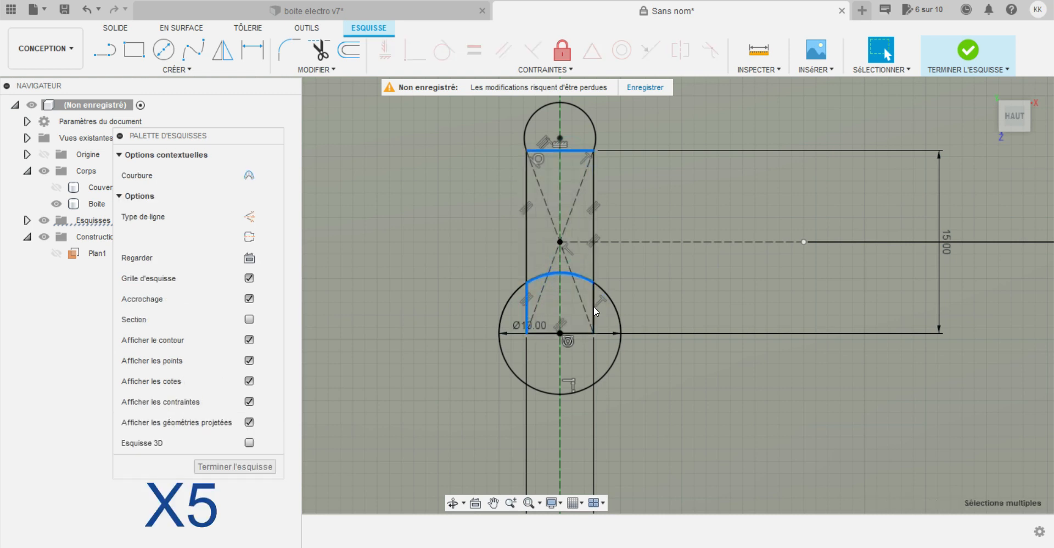
shift+click(592, 315)
key(x)
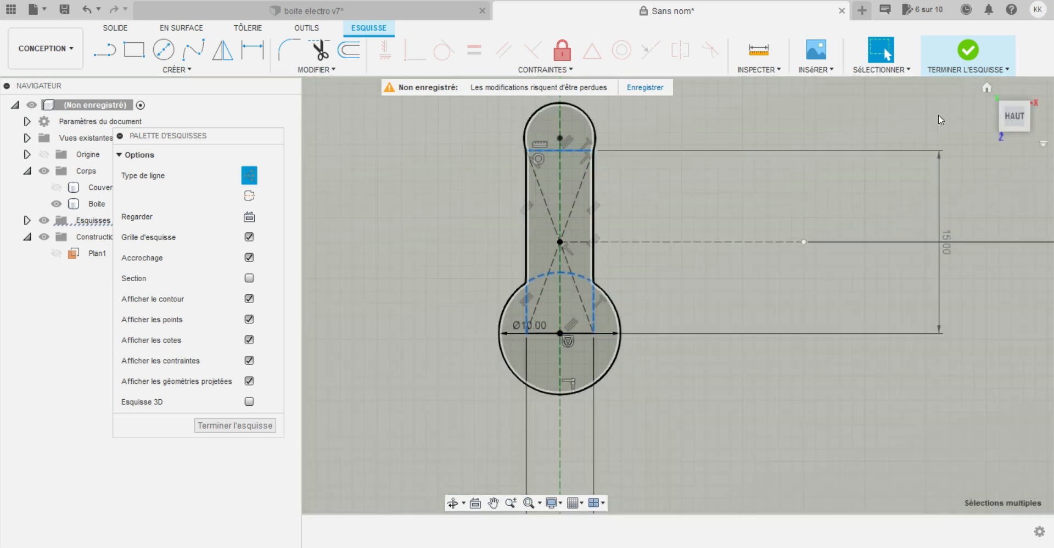
click(968, 50)
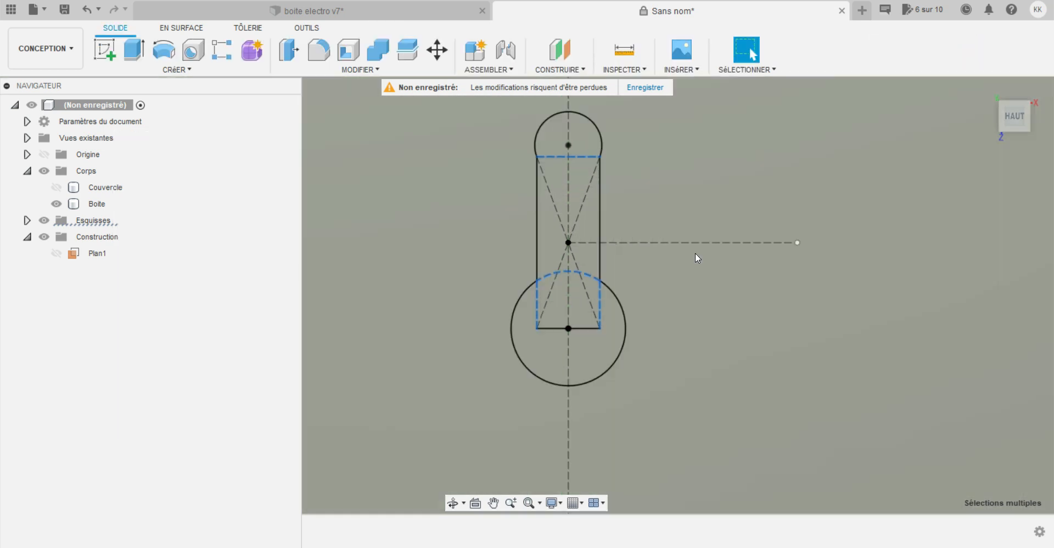
Extrude the keyhole profile -2.6 mm as a cut through the base's floor.
scroll(693, 250, down, 4)
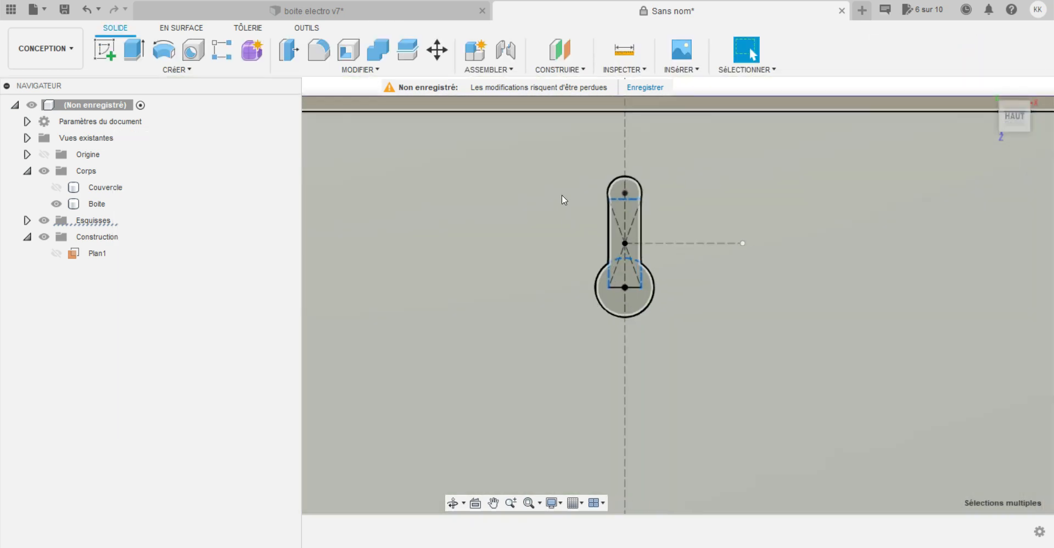
scroll(549, 181, up, 3)
scroll(534, 172, down, 3)
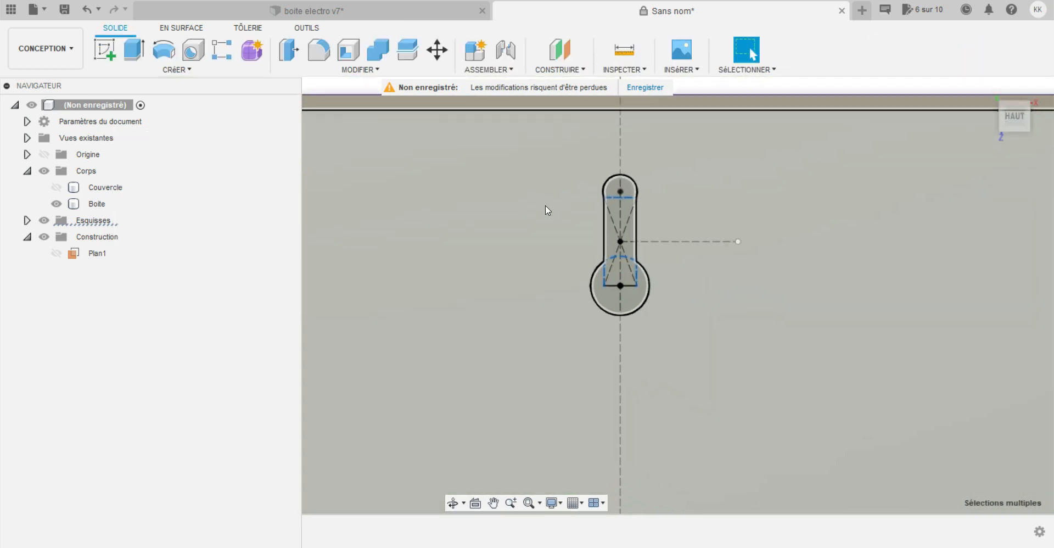
scroll(541, 196, up, 3)
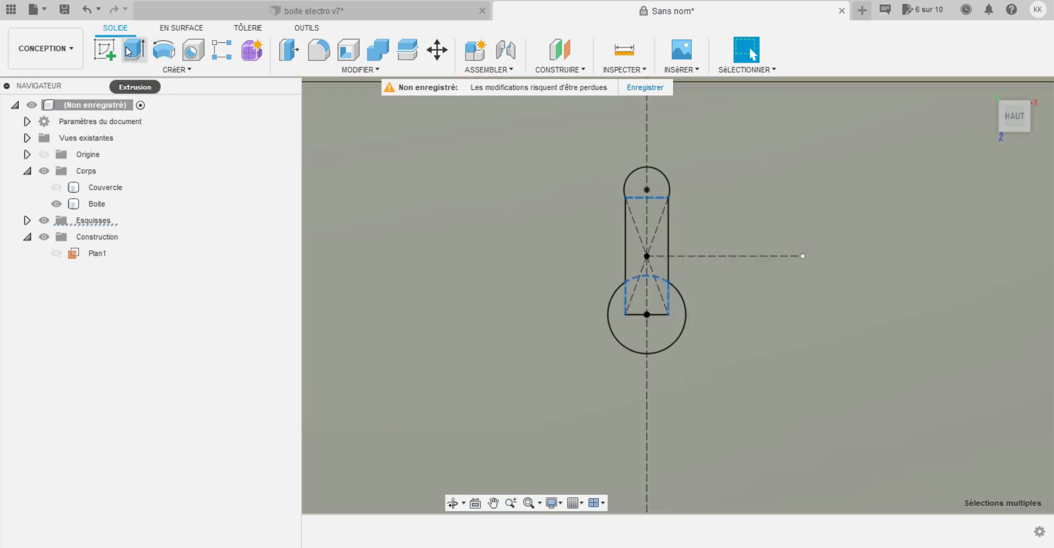
click(127, 52)
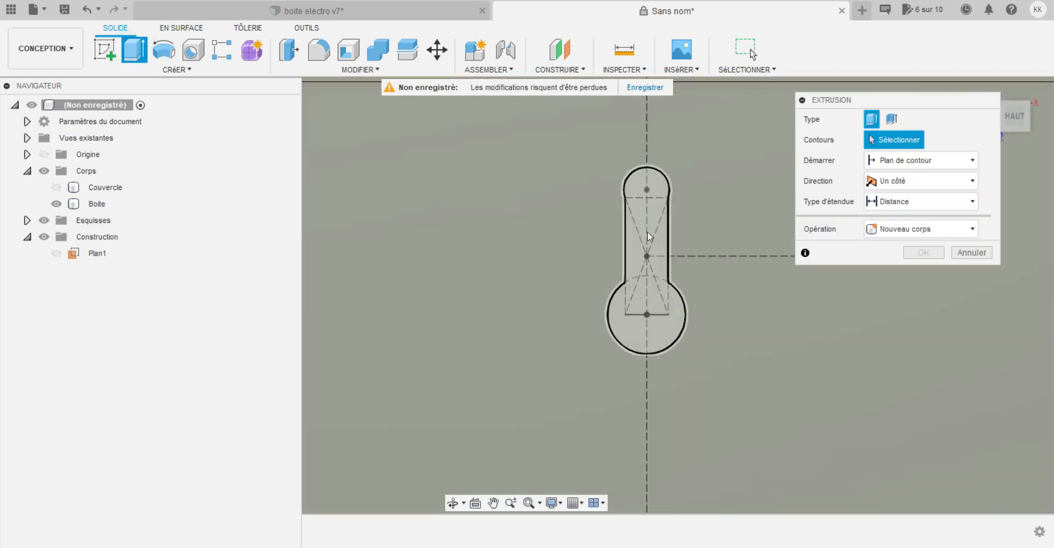
click(648, 231)
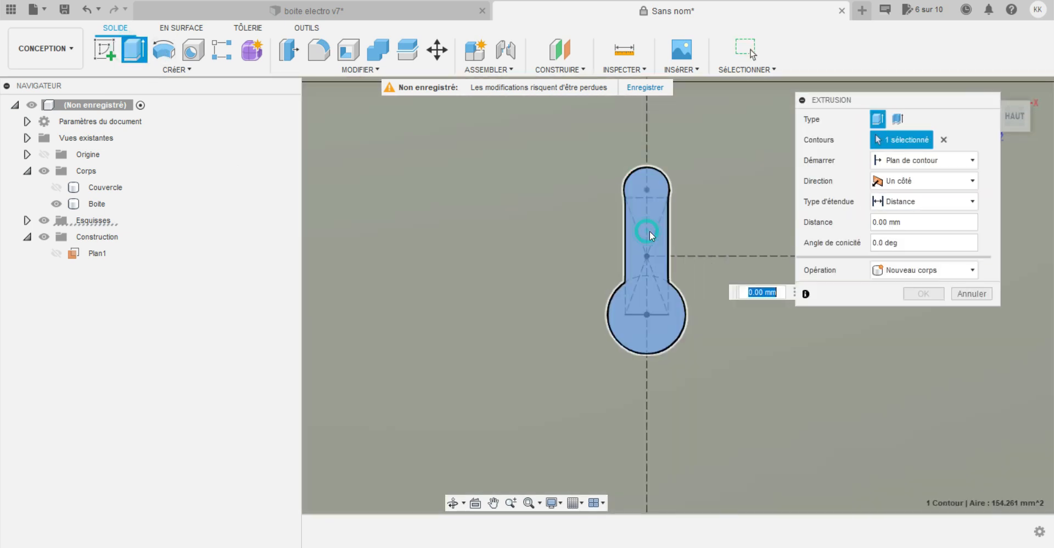
text(-2.)
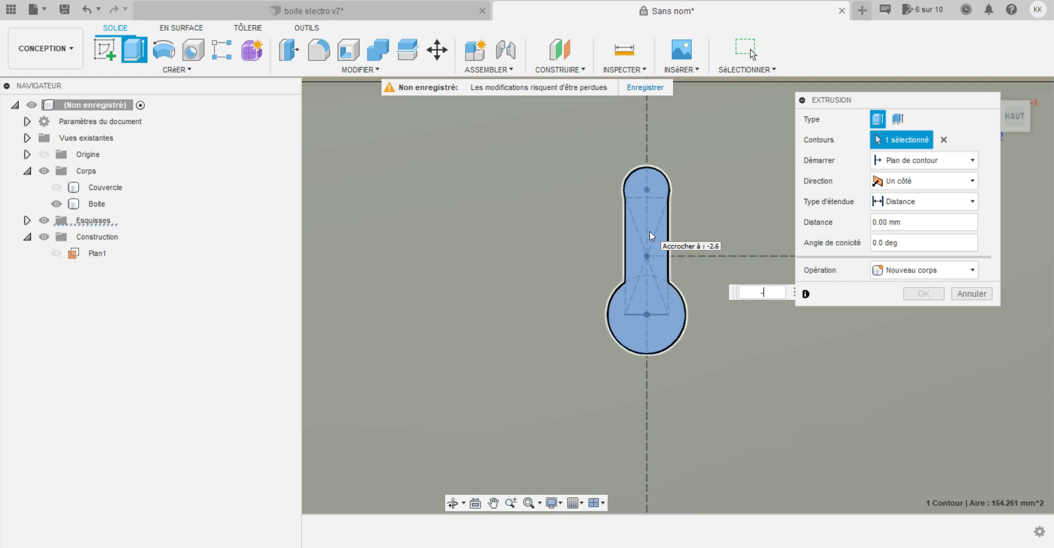
text(6)
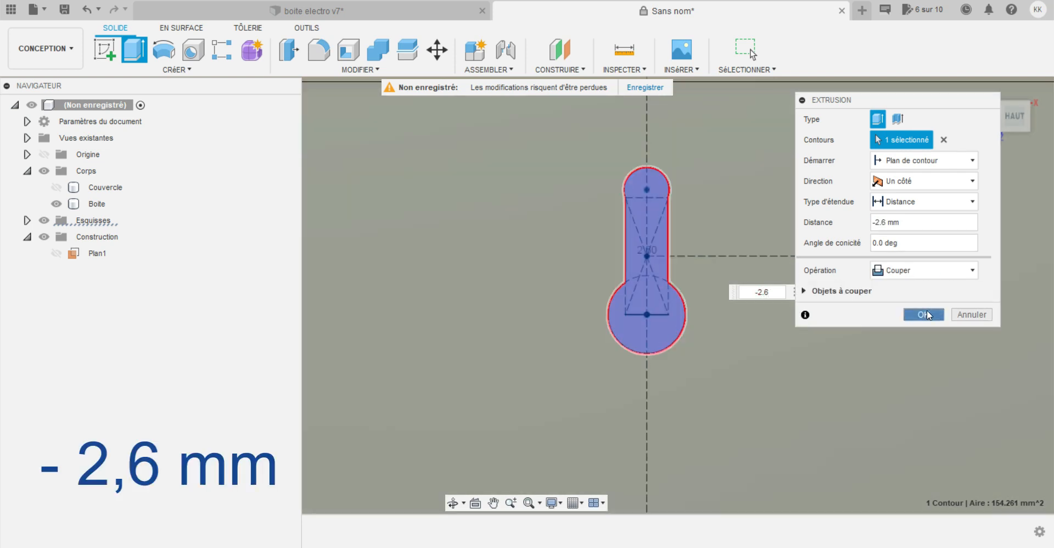
click(924, 314)
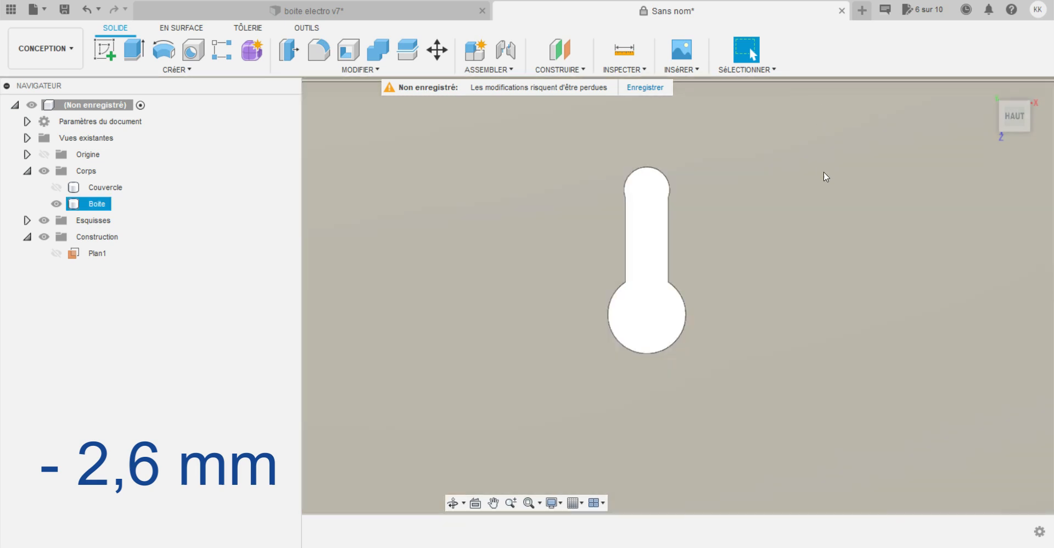
Start a pattern on path of type Fonctions with the keyhole cut extrusion as the object.
click(987, 88)
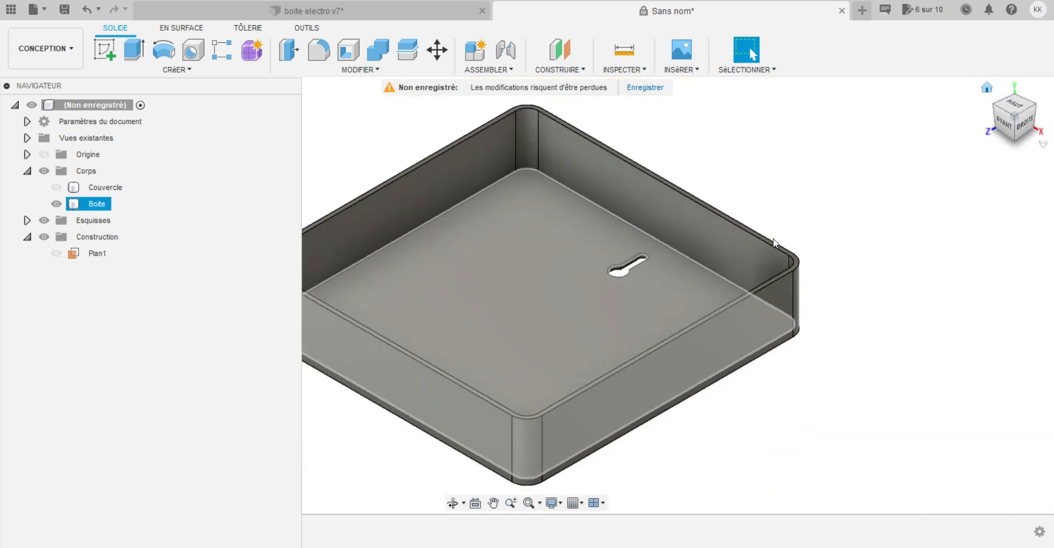
shift+middle_drag(552, 310, 575, 393)
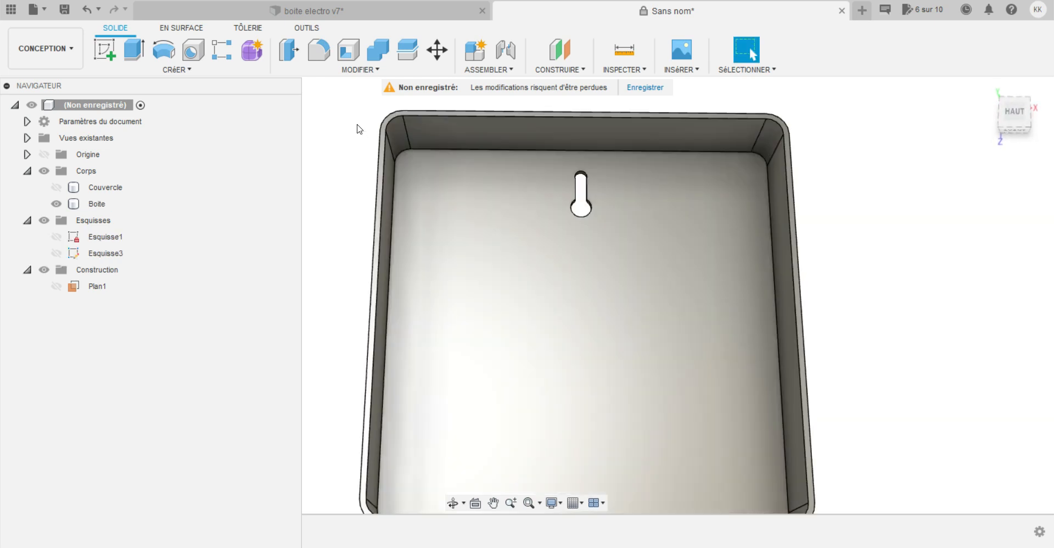
click(195, 71)
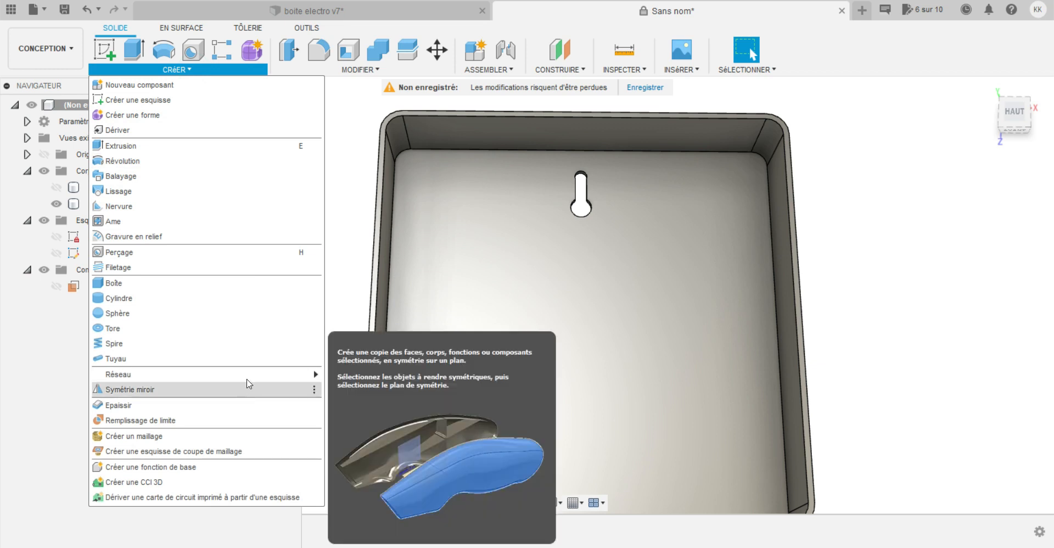
mouse_move(275, 374)
click(352, 404)
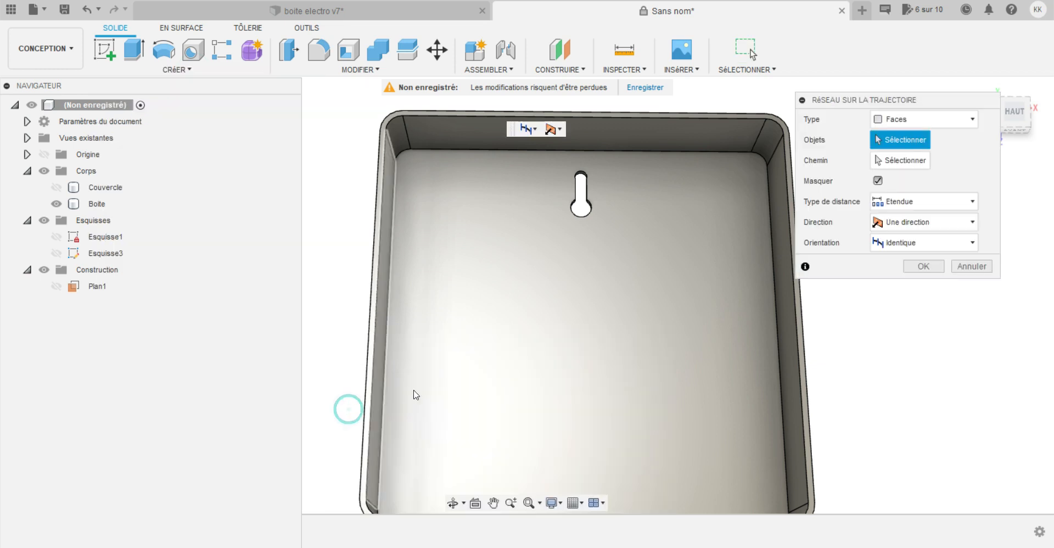
click(972, 122)
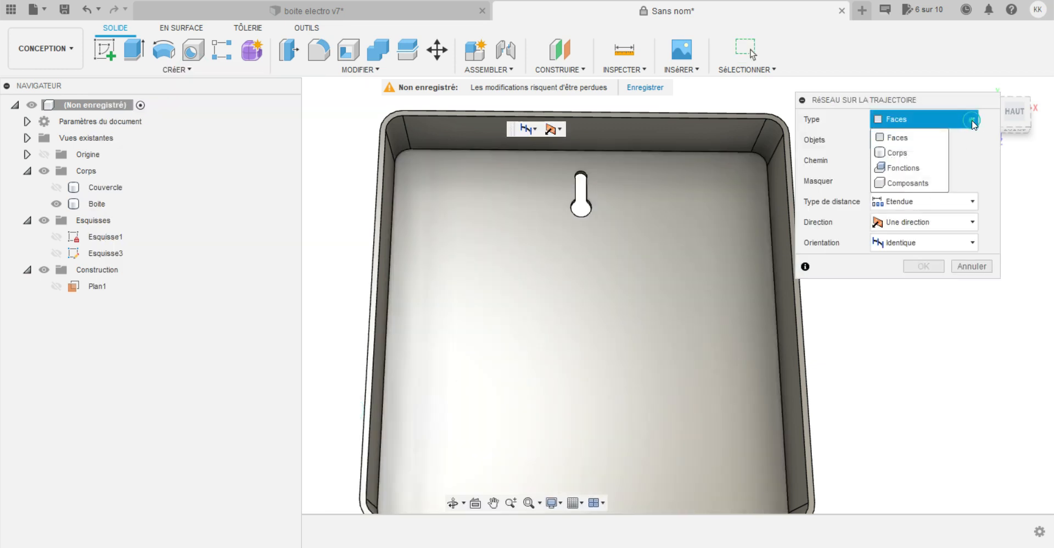
click(923, 170)
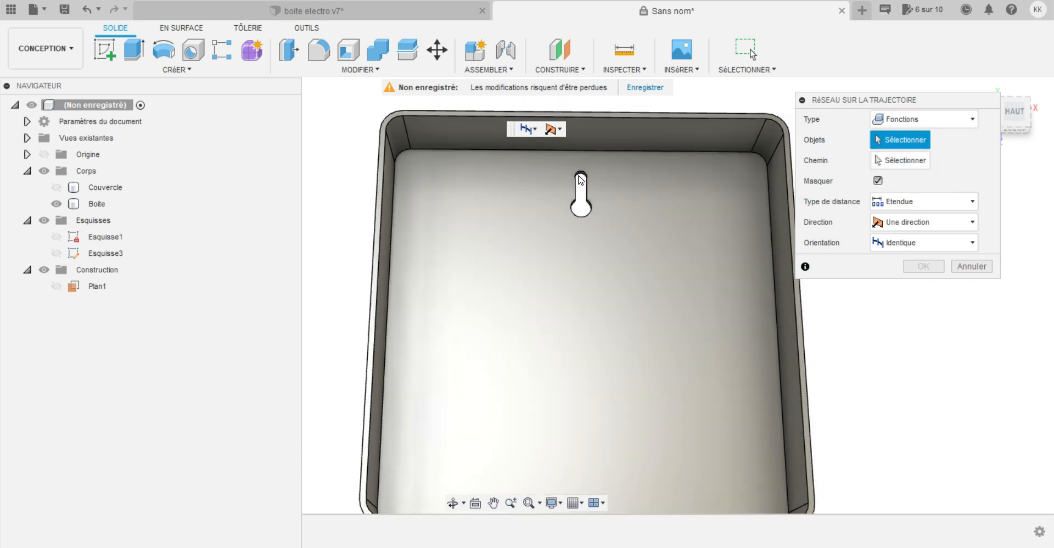
drag(208, 89, 1012, 357)
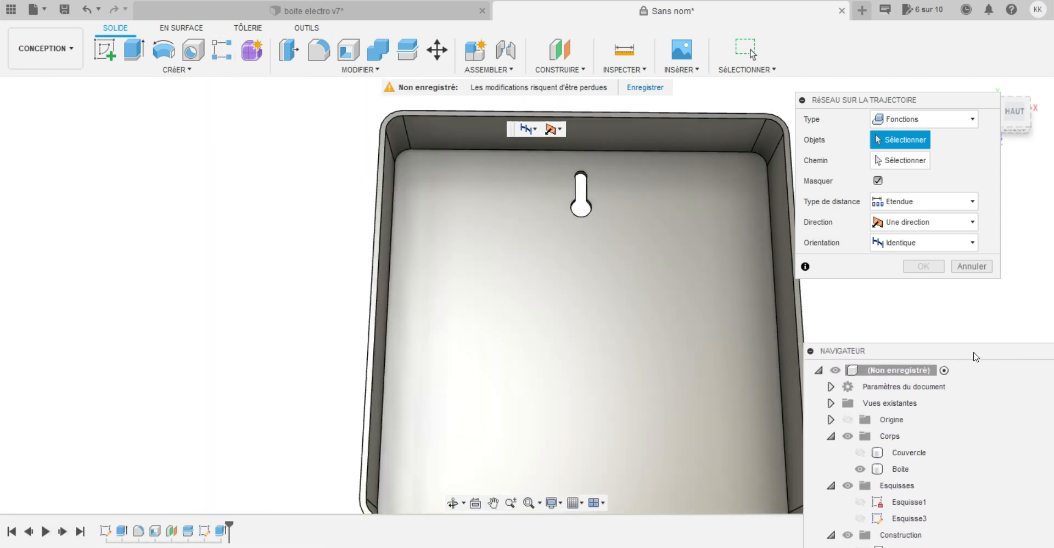
click(222, 530)
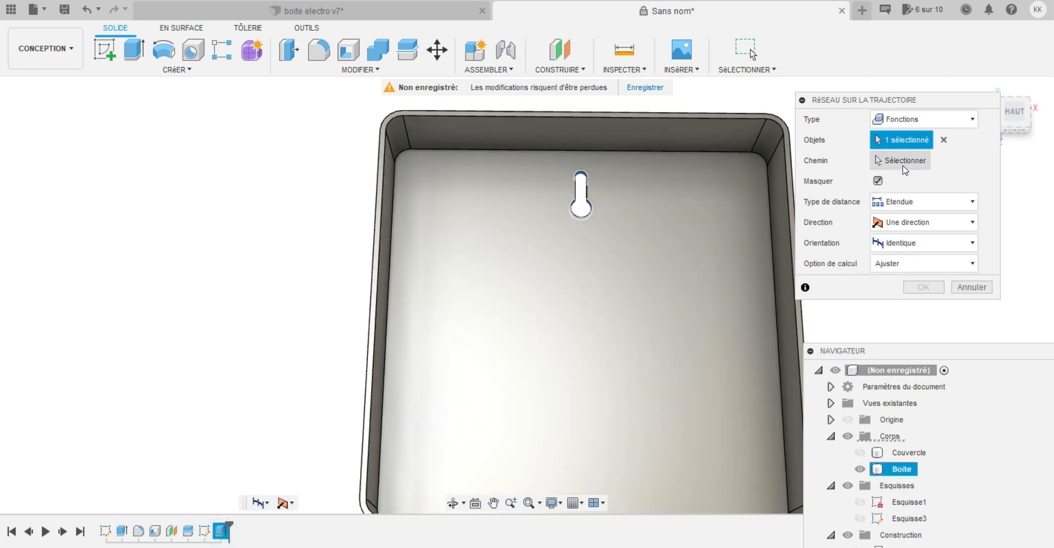
Show the keyhole sketch Esquisse3 and select its long vertical construction line as the pattern path.
click(903, 162)
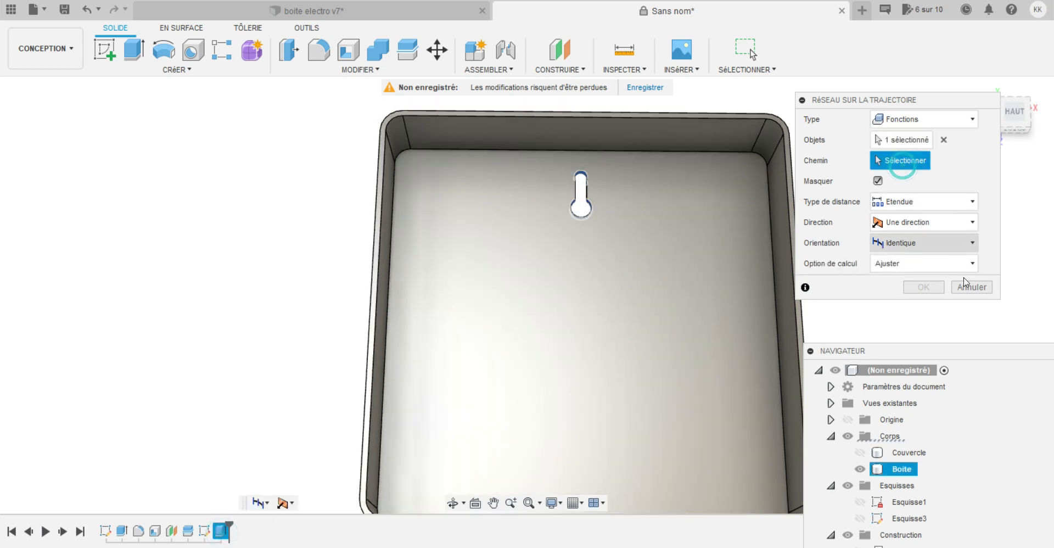
drag(1016, 351, 218, 28)
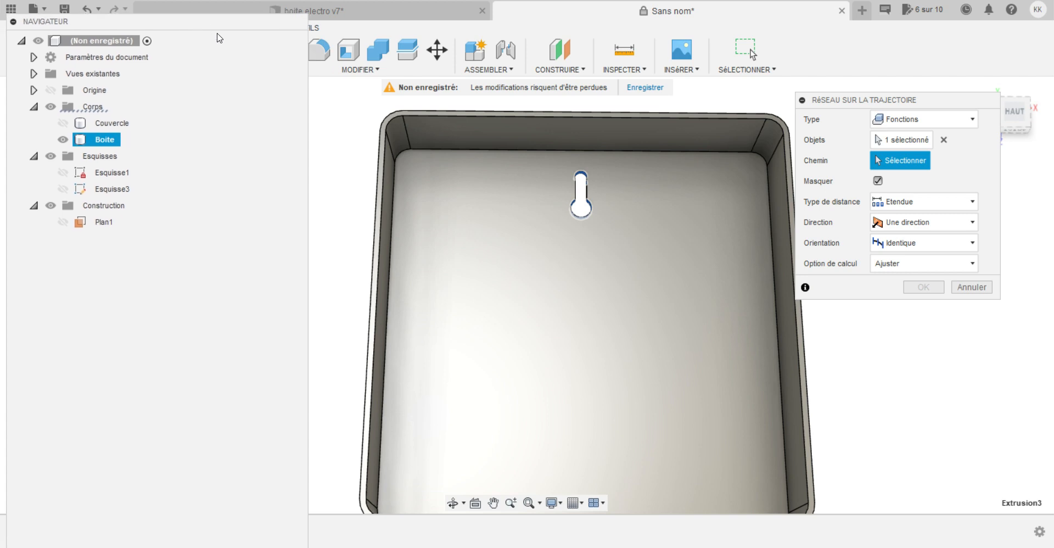
click(63, 189)
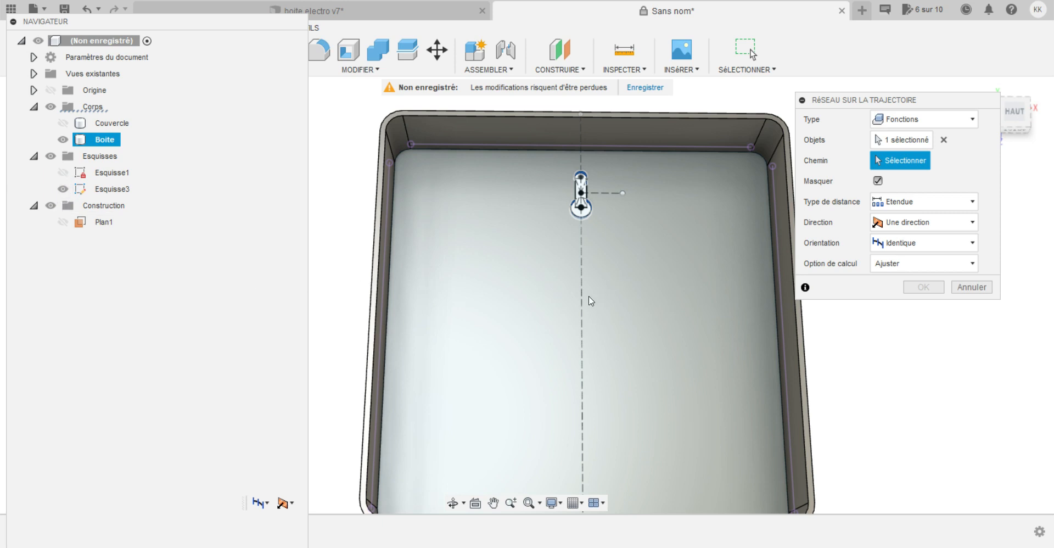
click(583, 311)
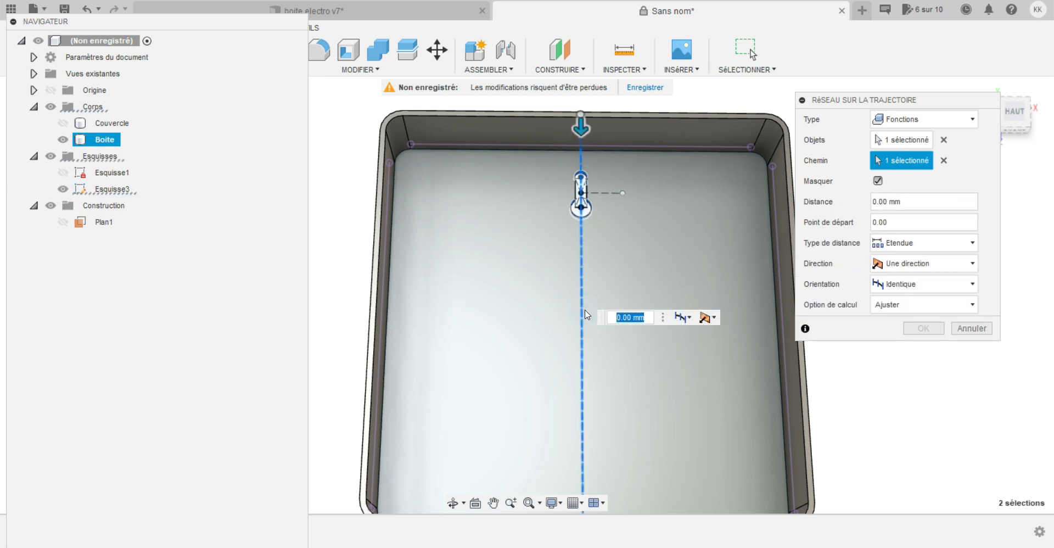
Set the pattern quantity to 2, enter the distance as a subtraction from 186 mm, and create the second keyhole slot.
drag(581, 128, 583, 346)
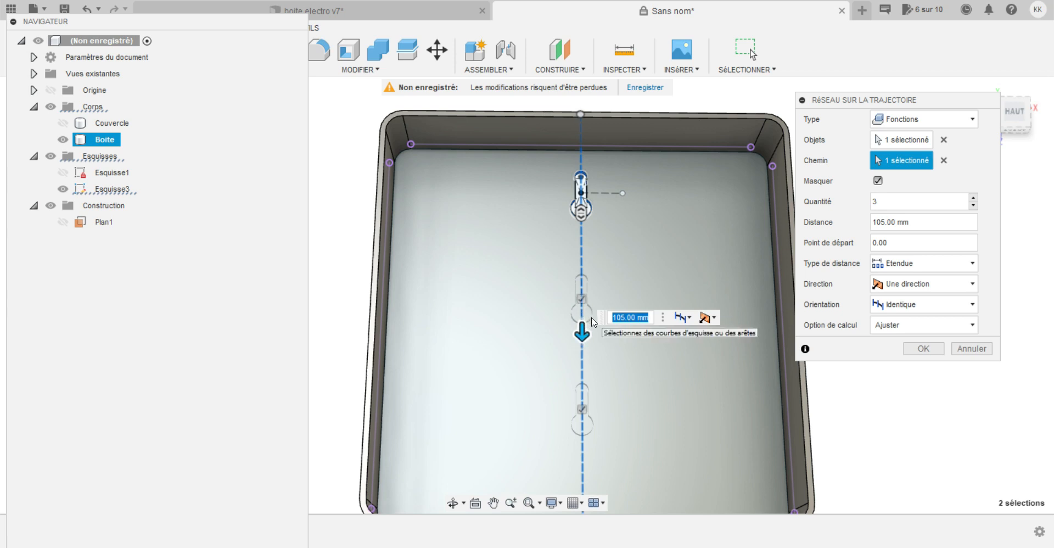
double_click(880, 206)
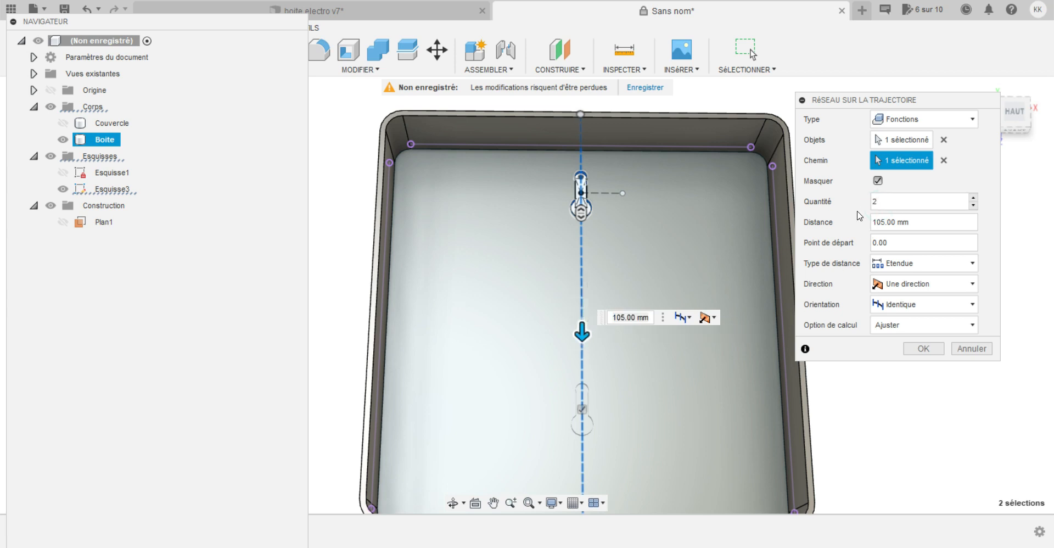
click(922, 225)
text(186)
key(Return)
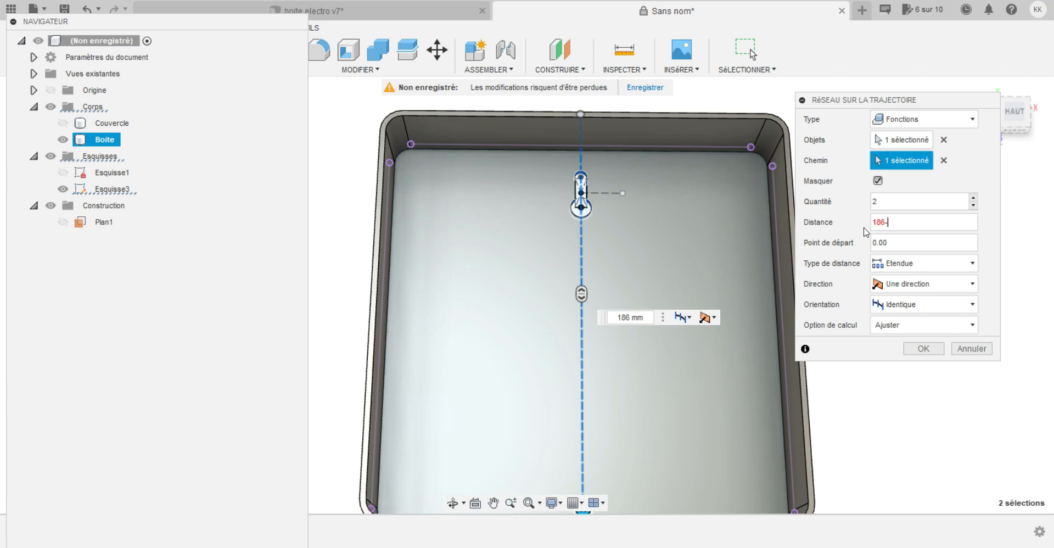
key(Return)
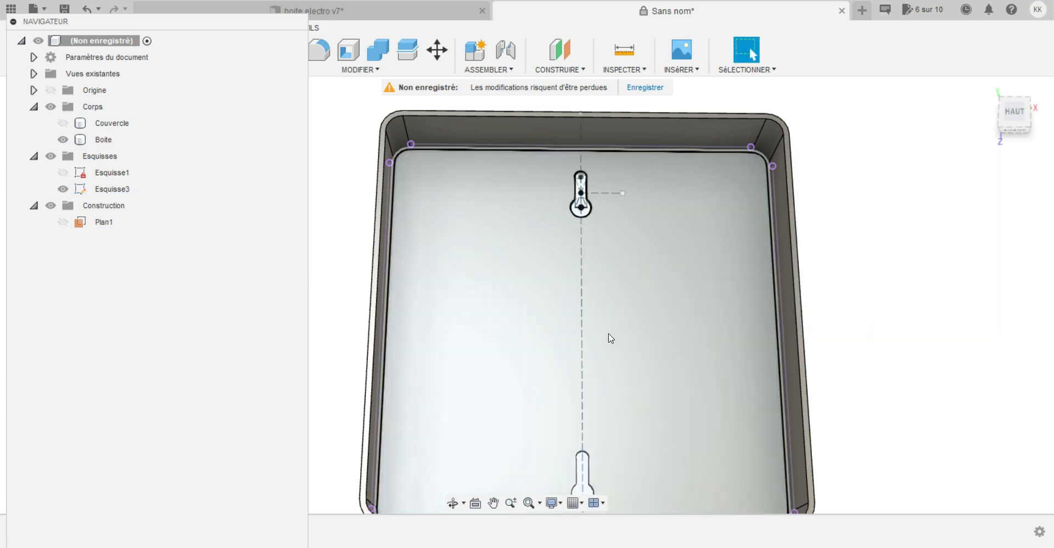
Hide the keyhole sketch Esquisse3.
scroll(610, 336, down, 2)
scroll(607, 333, up, 1)
scroll(605, 333, down, 2)
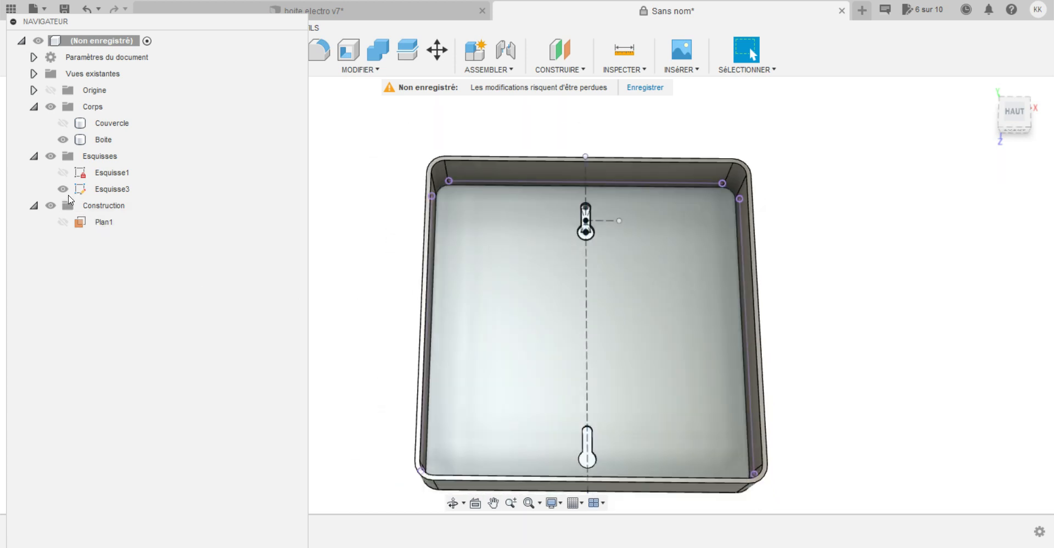
click(63, 190)
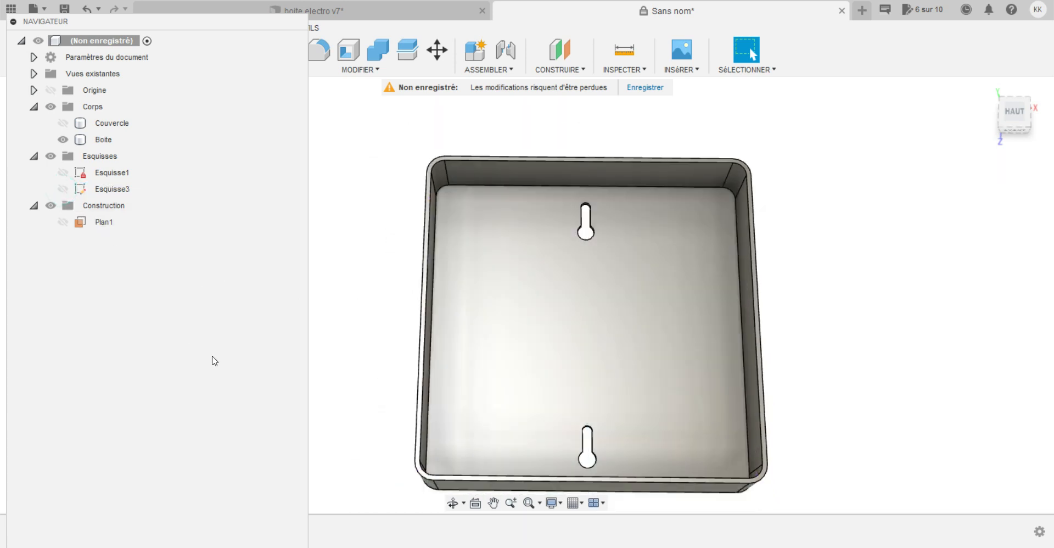
Start a new sketch on the outer front face of the base.
click(452, 503)
drag(461, 487, 538, 365)
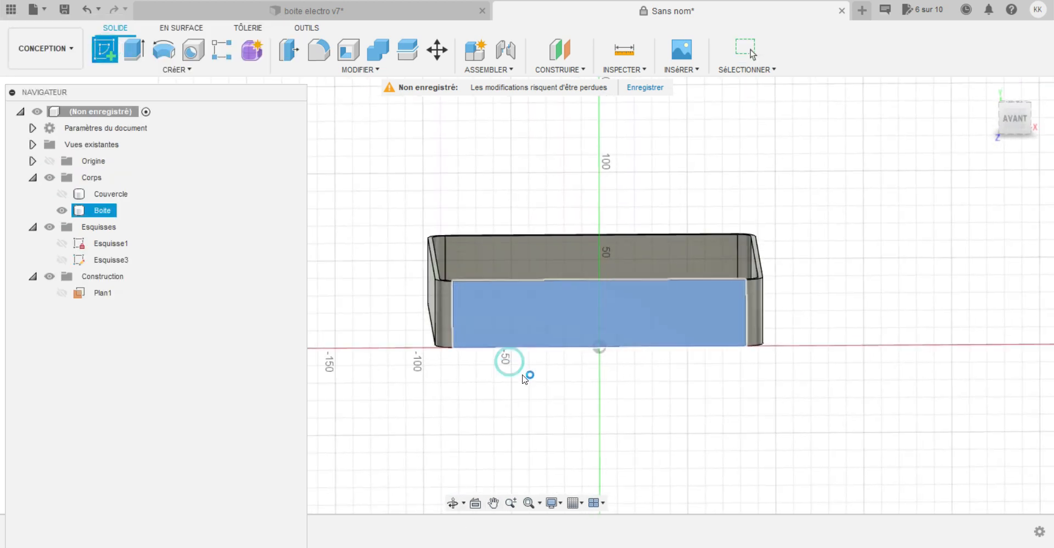
click(508, 361)
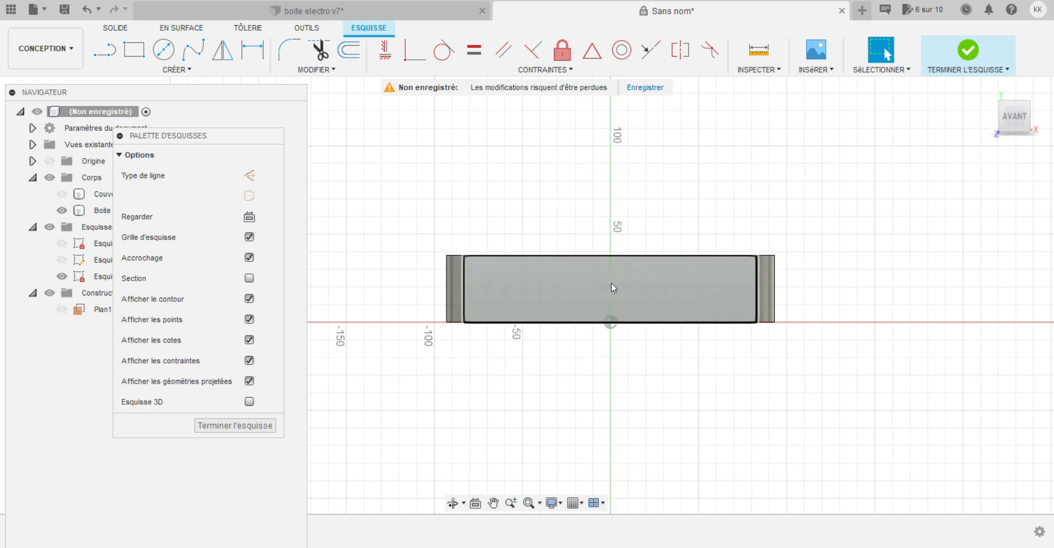
Draw a horizontal line about 128 mm long across the front face at mid-height and select it.
click(105, 52)
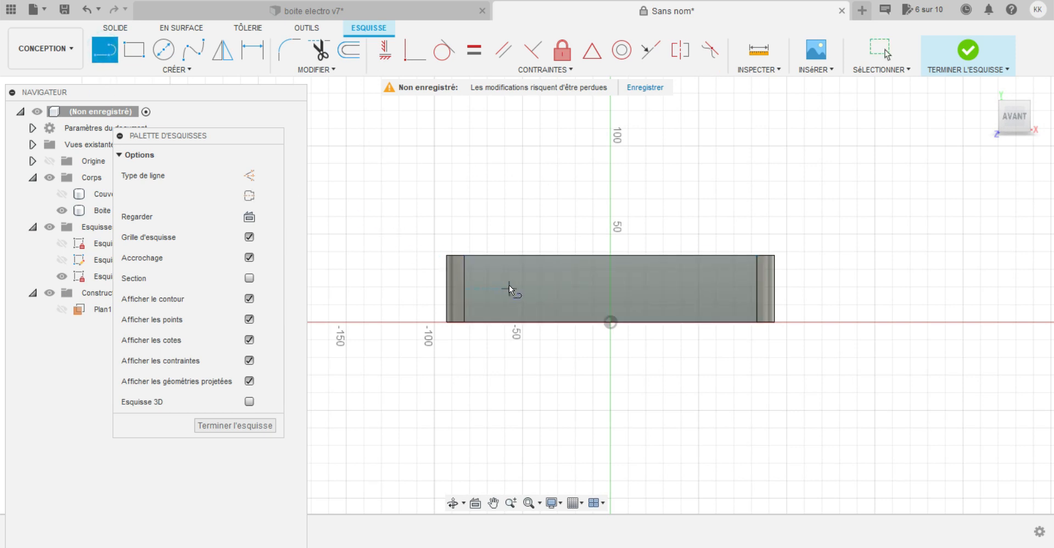
click(508, 288)
click(735, 286)
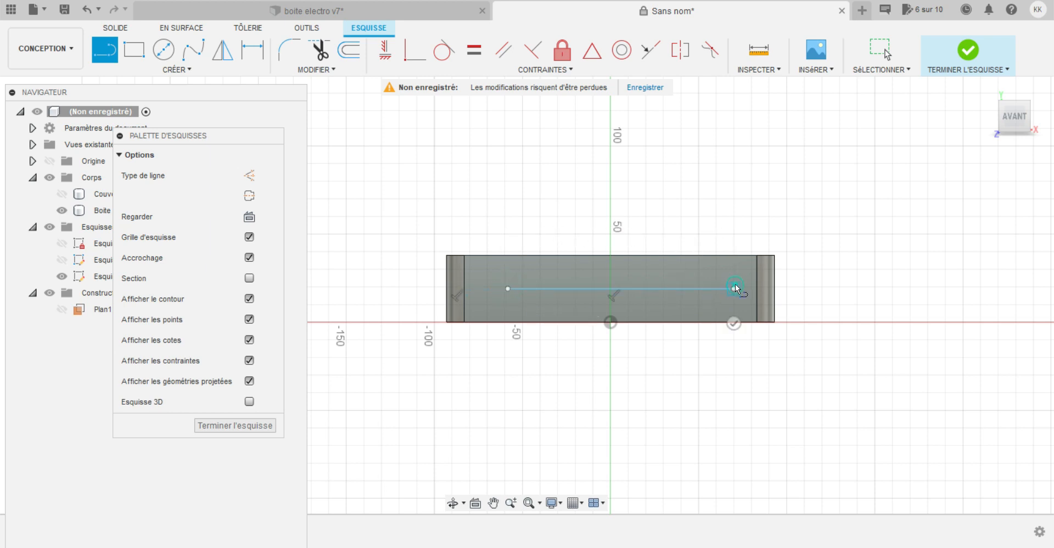
key(Escape)
click(687, 289)
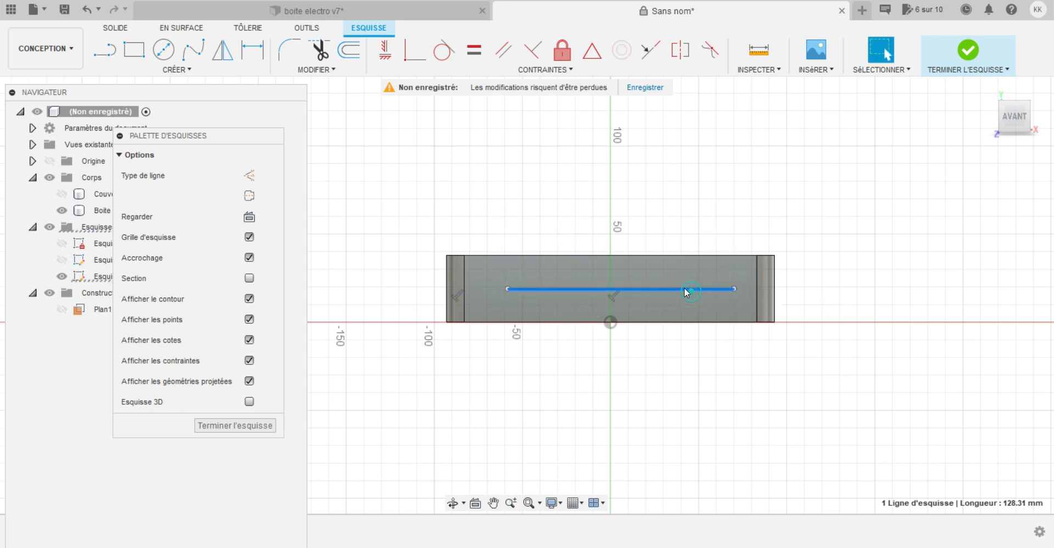
Convert the horizontal line to construction and make the front face's upper and lower edges symmetric about it.
click(249, 175)
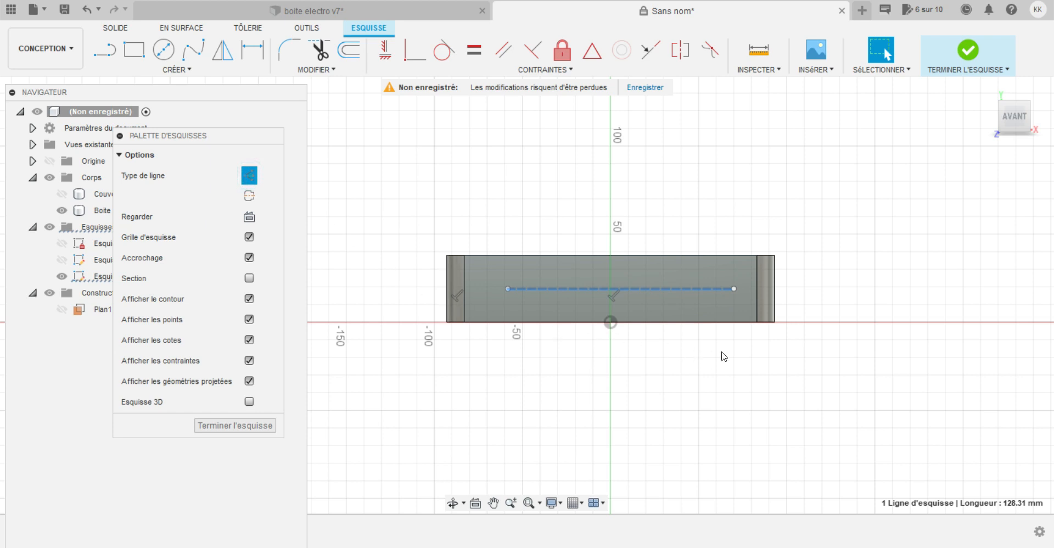
click(680, 51)
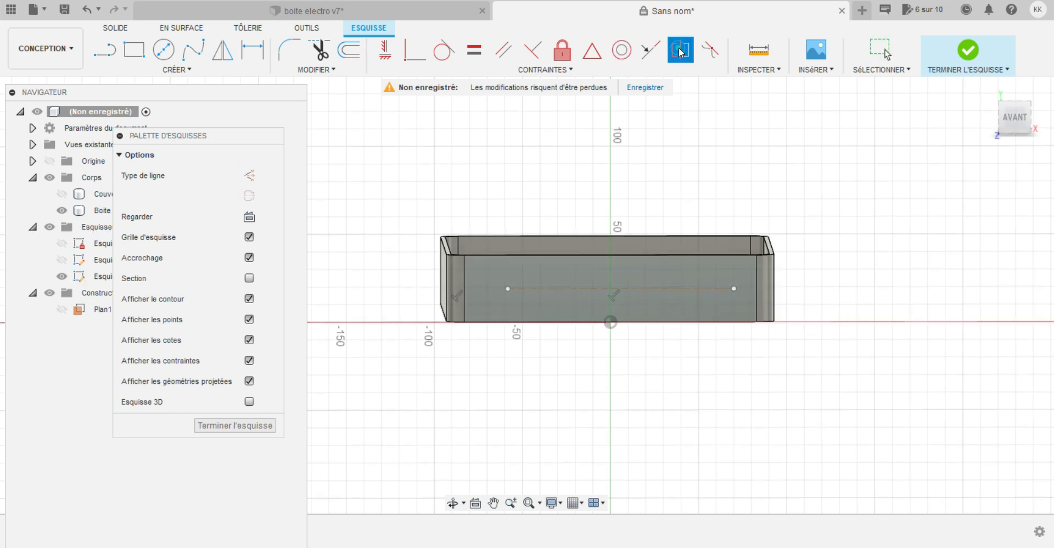
click(671, 324)
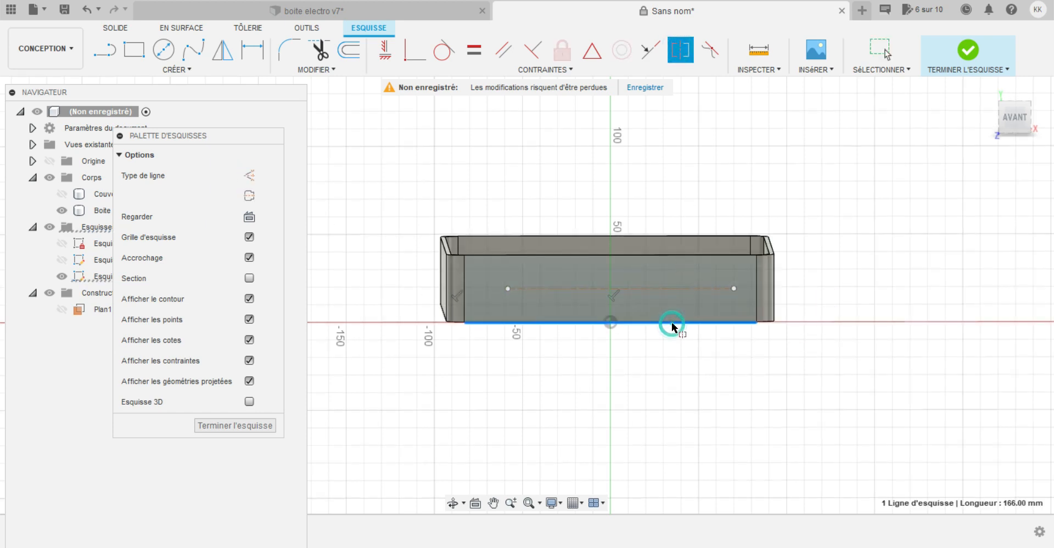
click(660, 255)
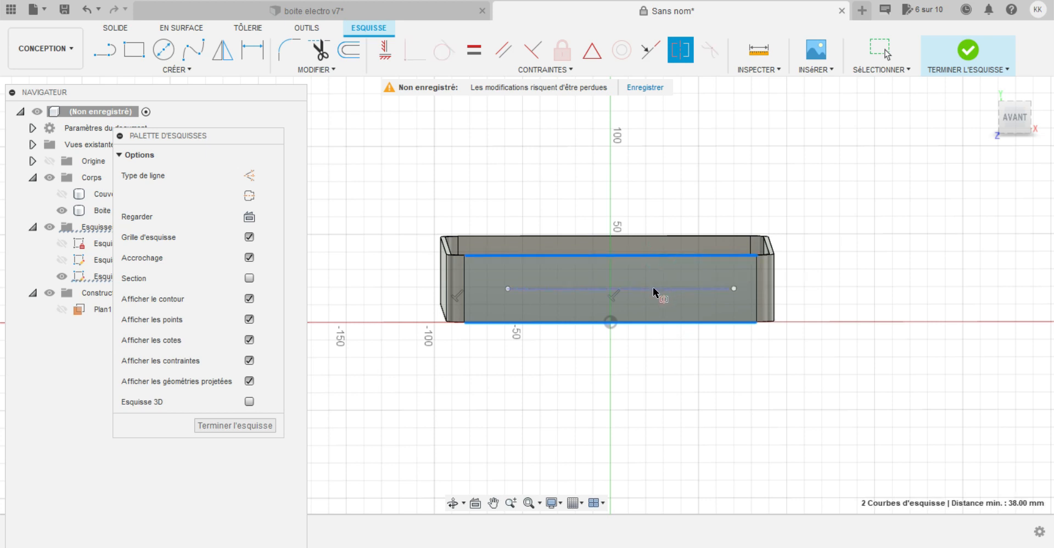
click(653, 288)
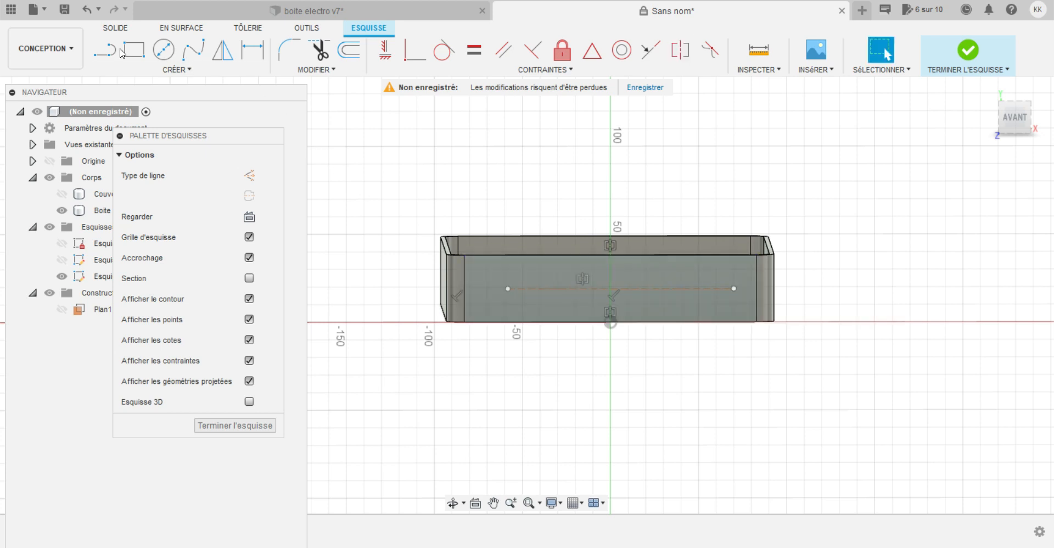
Draw a vertical line about 11 mm long upward from the horizontal line's midpoint and convert it to construction.
click(100, 50)
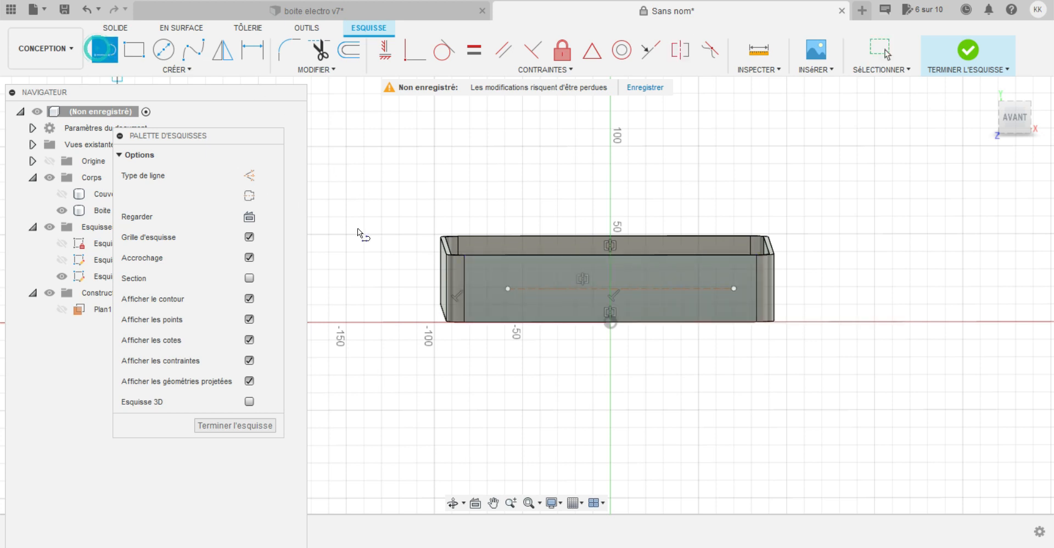
click(611, 288)
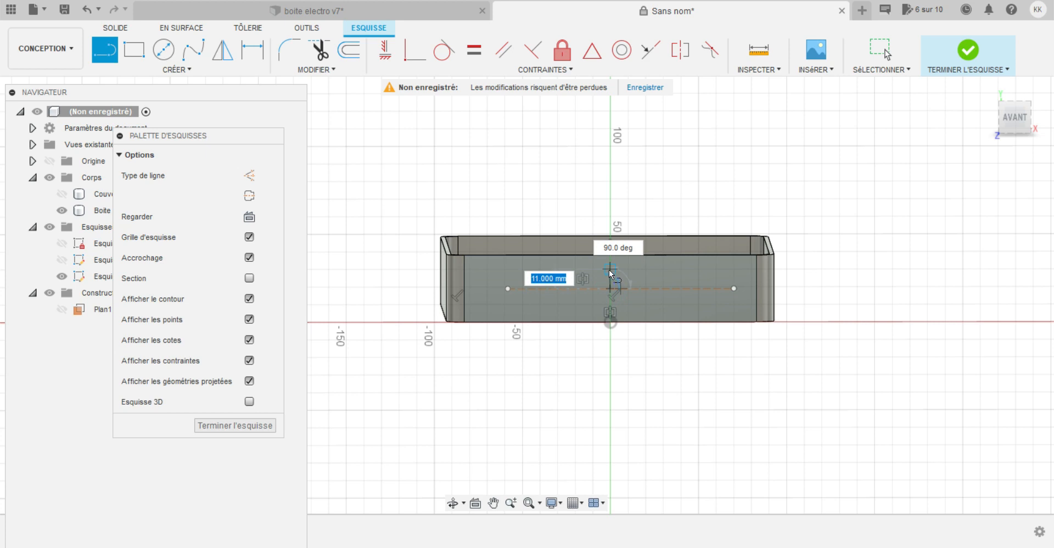
click(609, 269)
key(Escape)
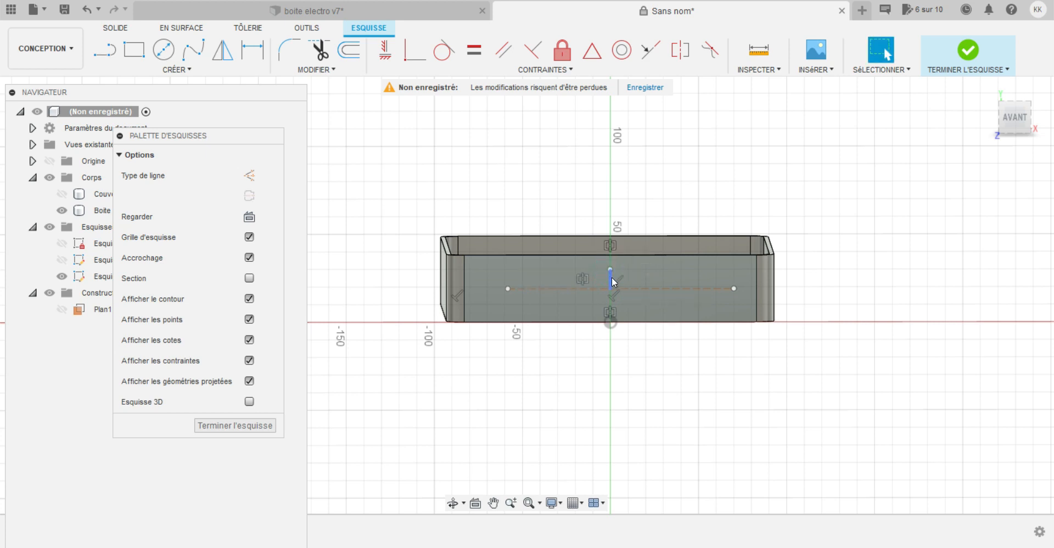
click(610, 279)
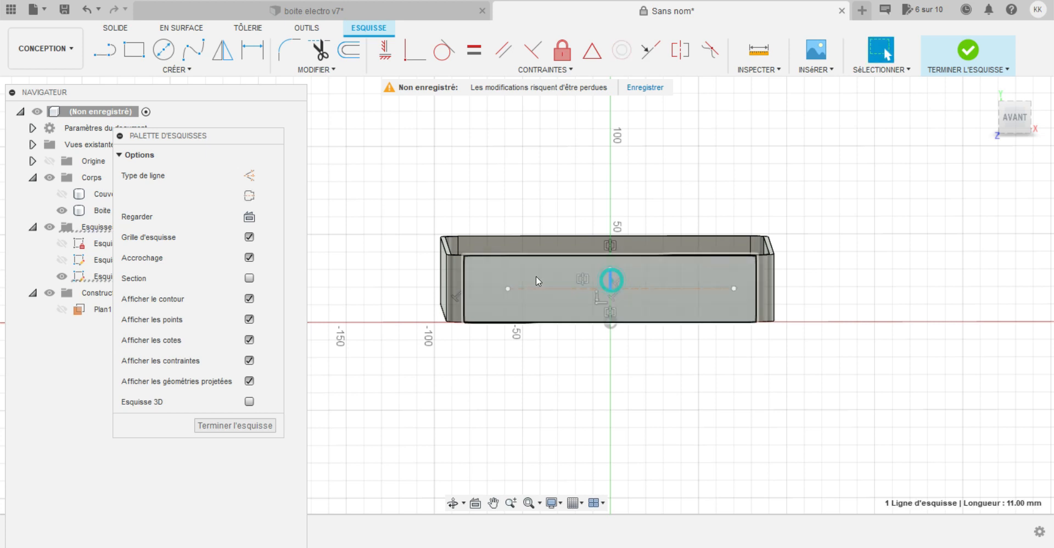
click(249, 175)
Make the two vertical side edges of the front face symmetric about the vertical construction line.
scroll(607, 291, up, 1)
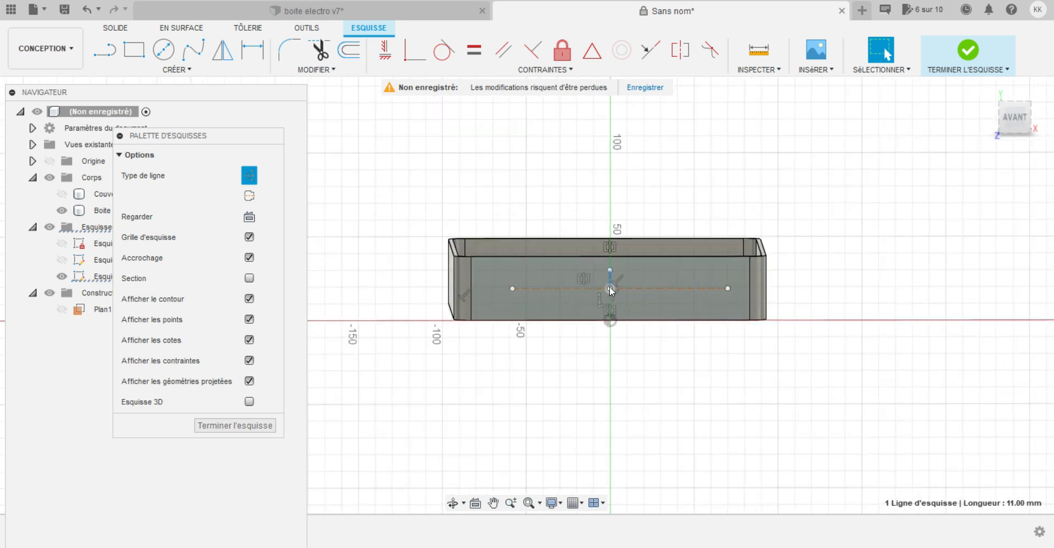
scroll(618, 285, up, 4)
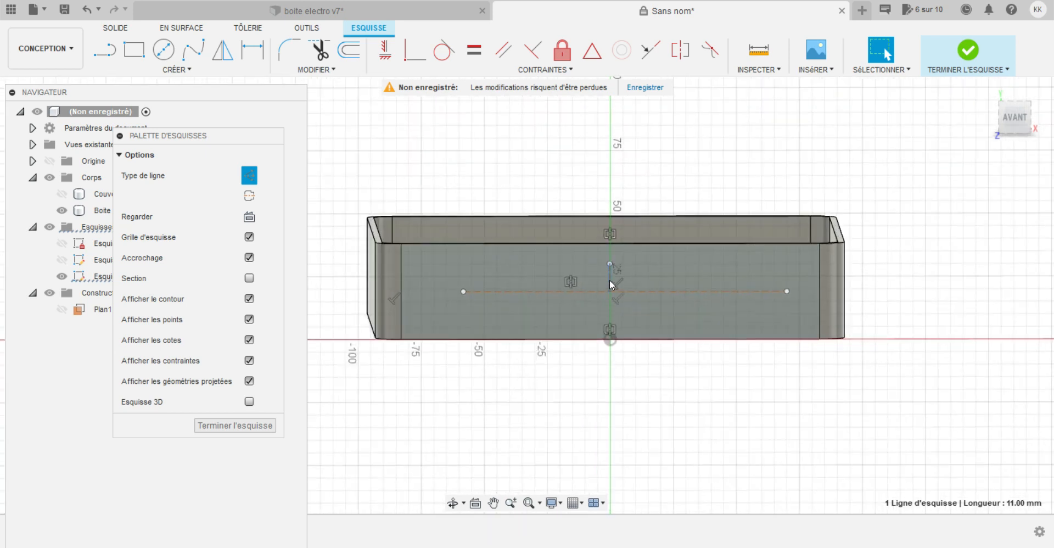
scroll(610, 280, up, 1)
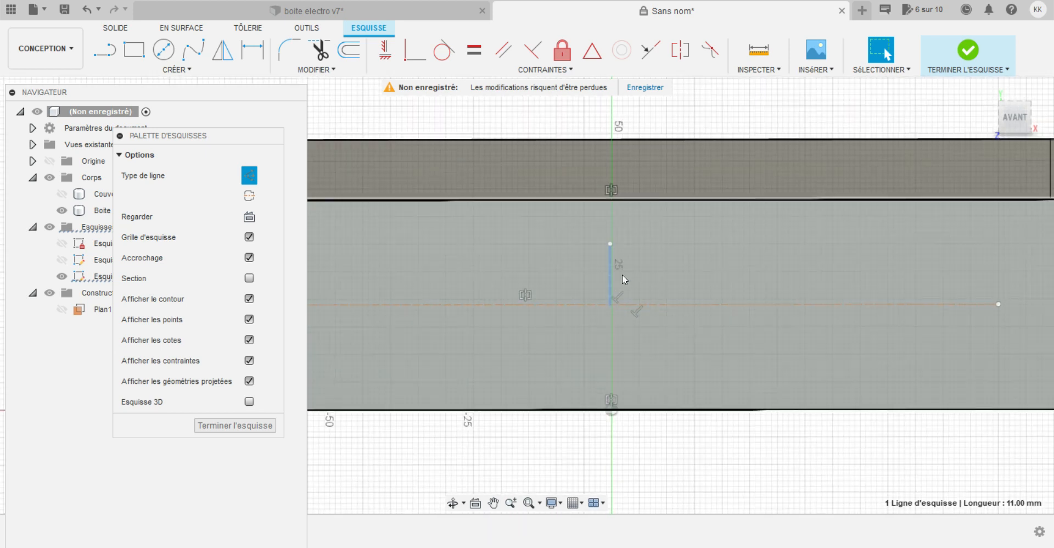
scroll(631, 277, down, 2)
scroll(779, 304, down, 2)
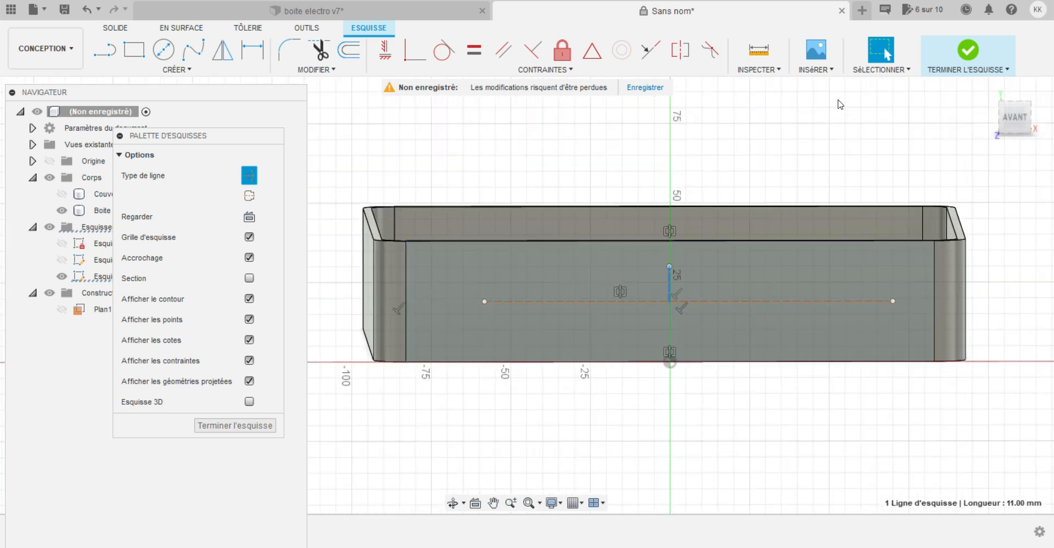
click(680, 50)
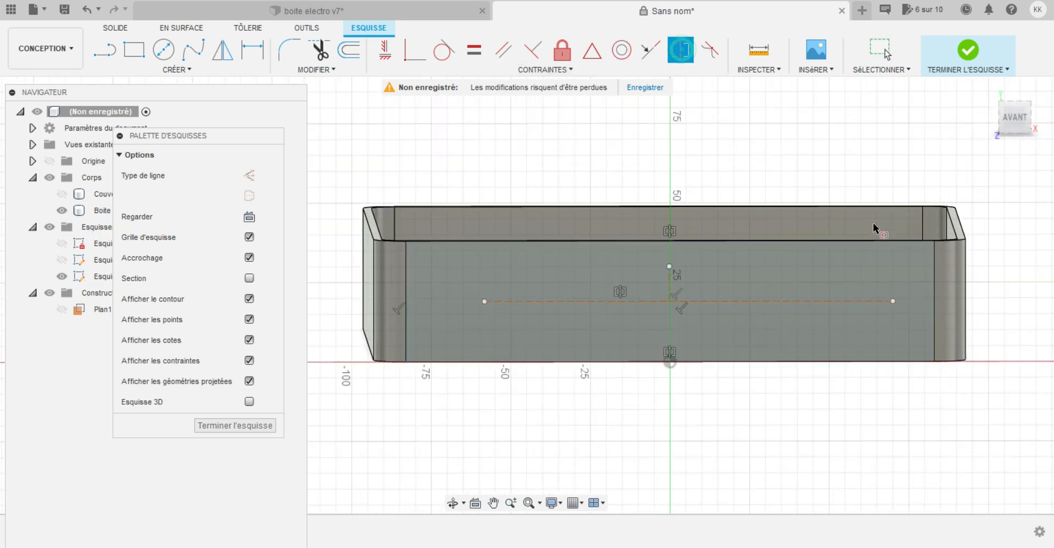
click(934, 278)
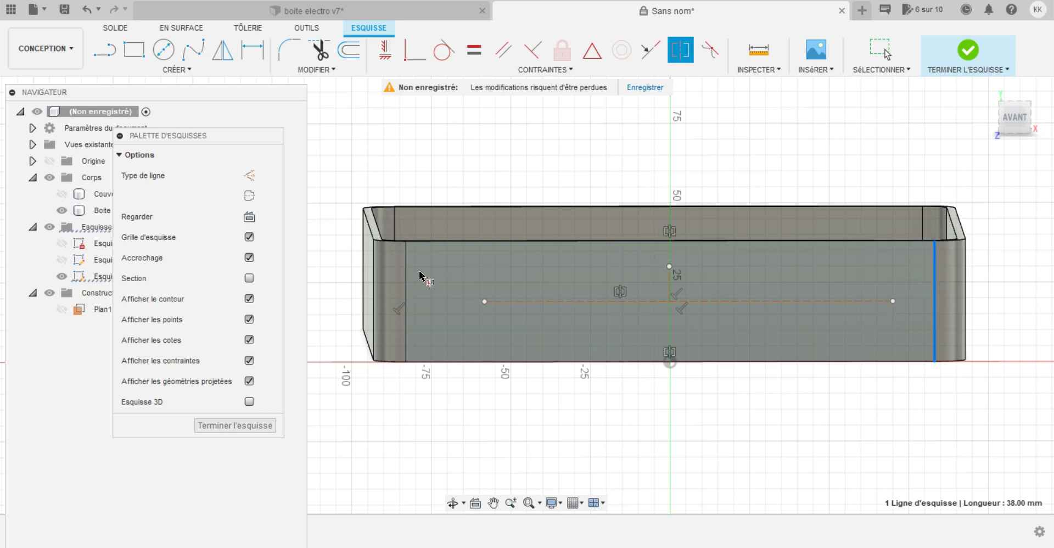
click(407, 284)
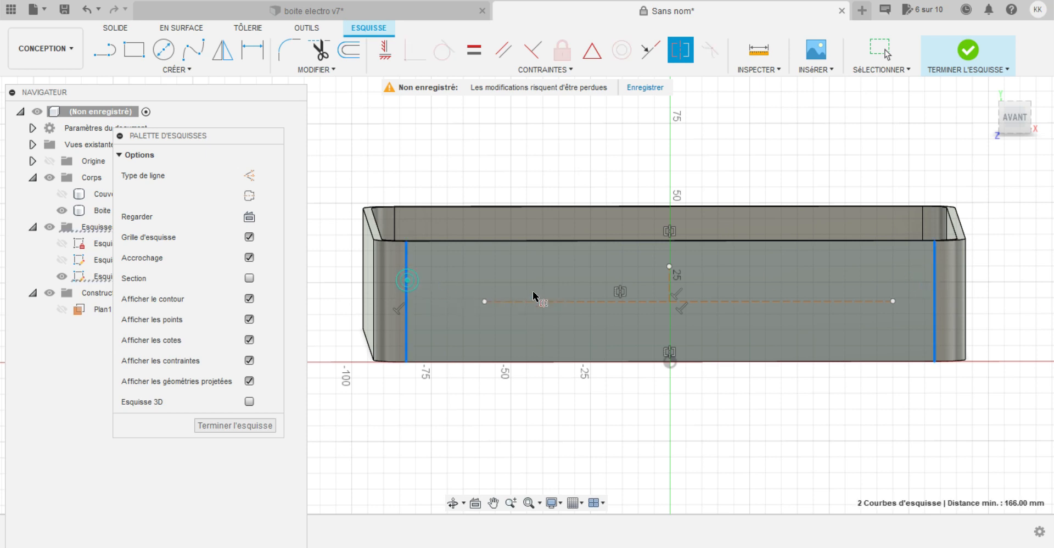
click(669, 290)
scroll(692, 328, up, 1)
key(Escape)
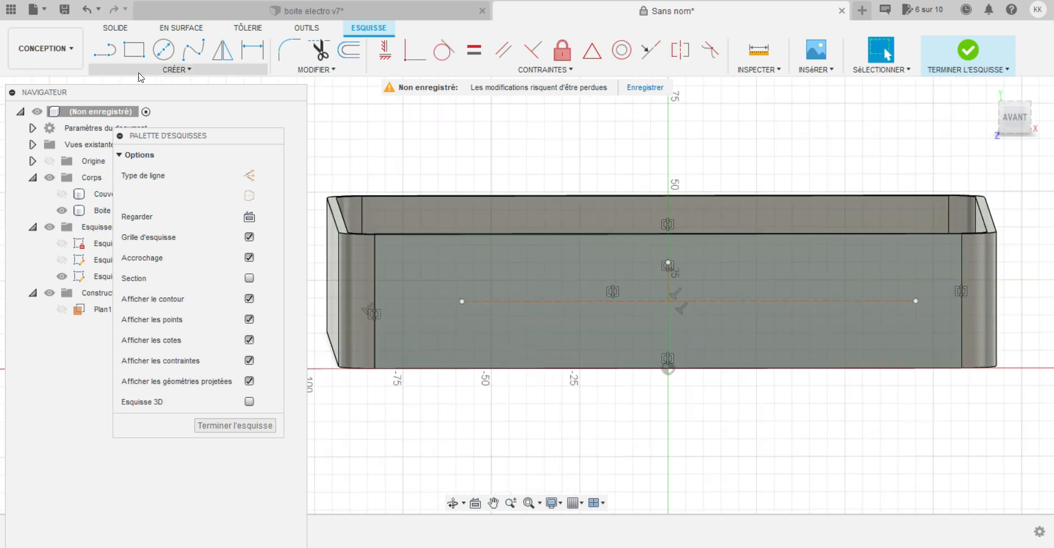
Draw a center rectangle 2.8 mm wide and 15 mm high at the intersection of the two construction lines.
click(187, 71)
mouse_move(252, 99)
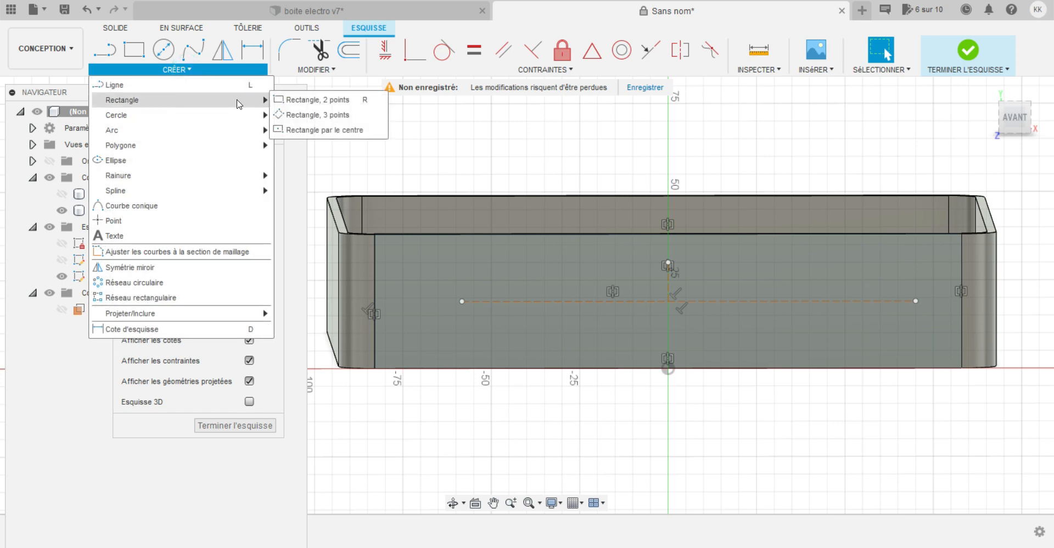
click(309, 130)
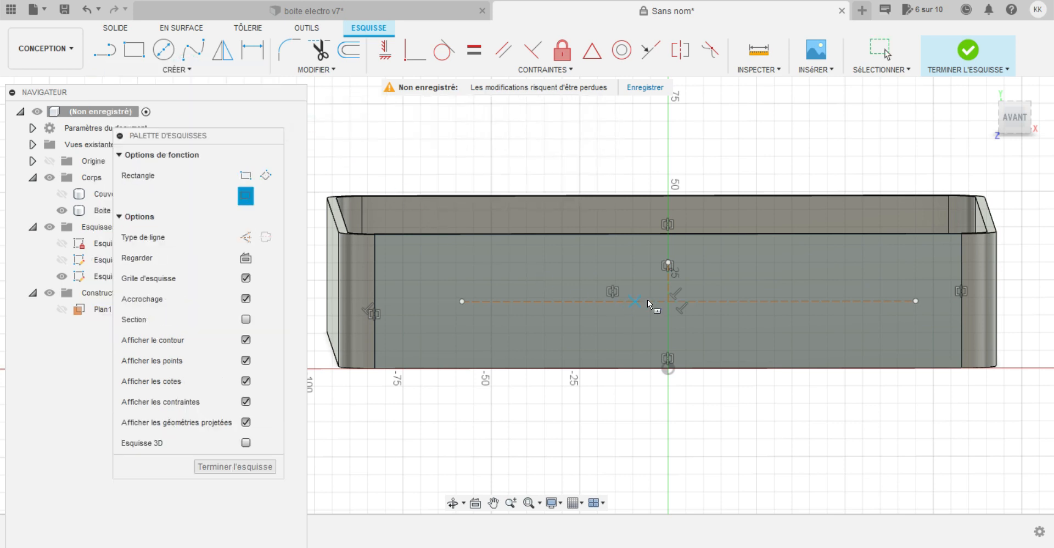
click(669, 300)
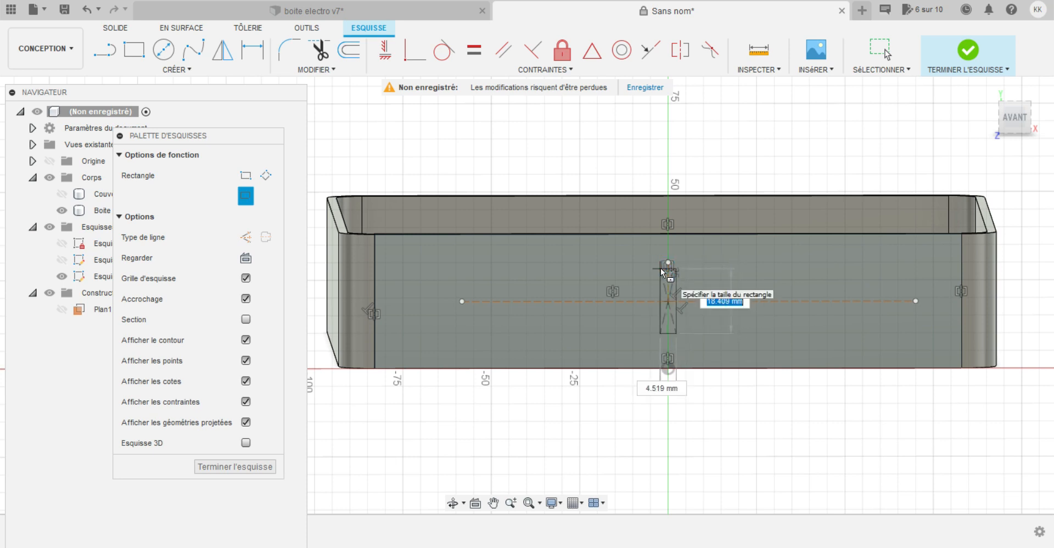
text(2.8)
key(Tab)
text(2.8)
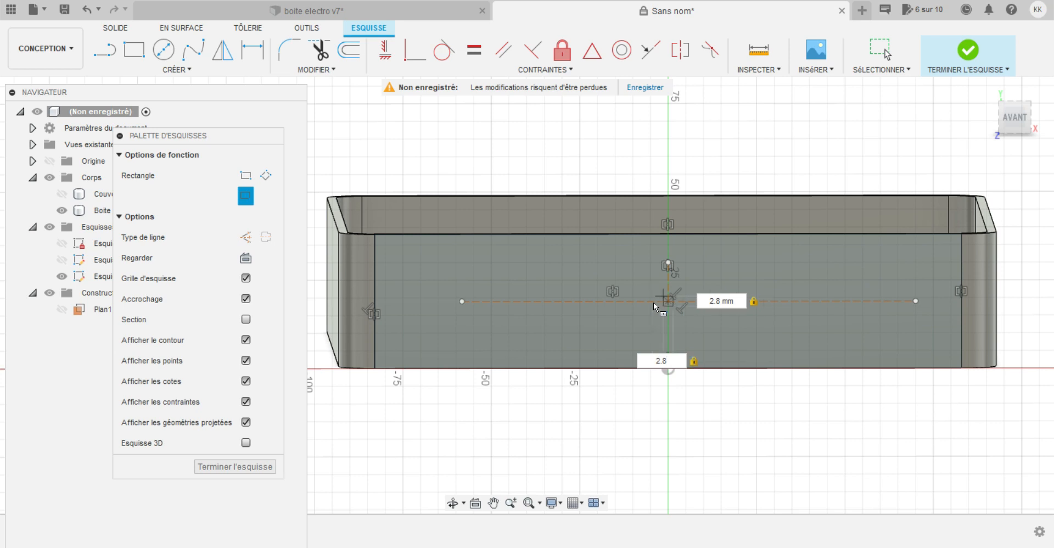
key(Tab)
text(15)
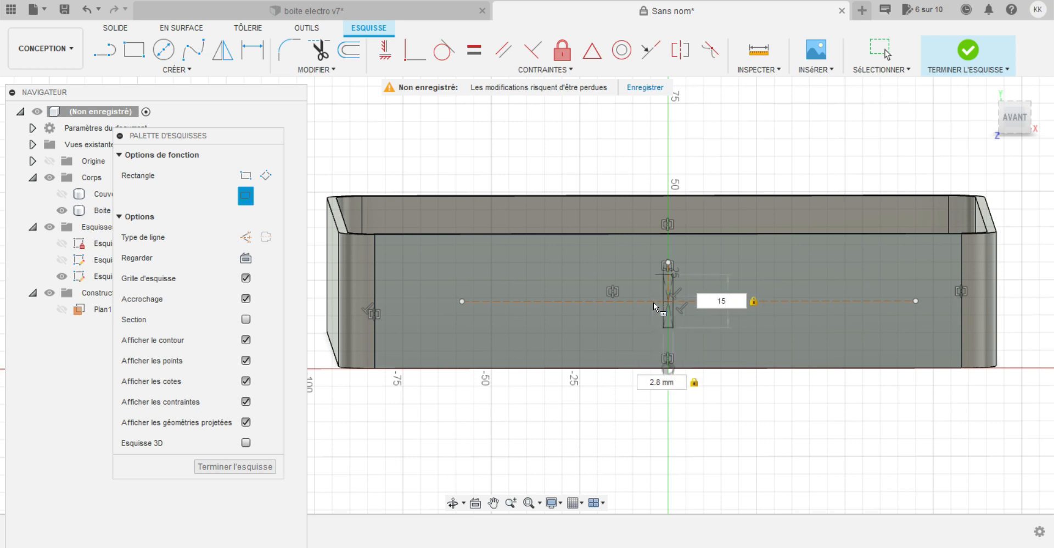
key(Return)
key(Escape)
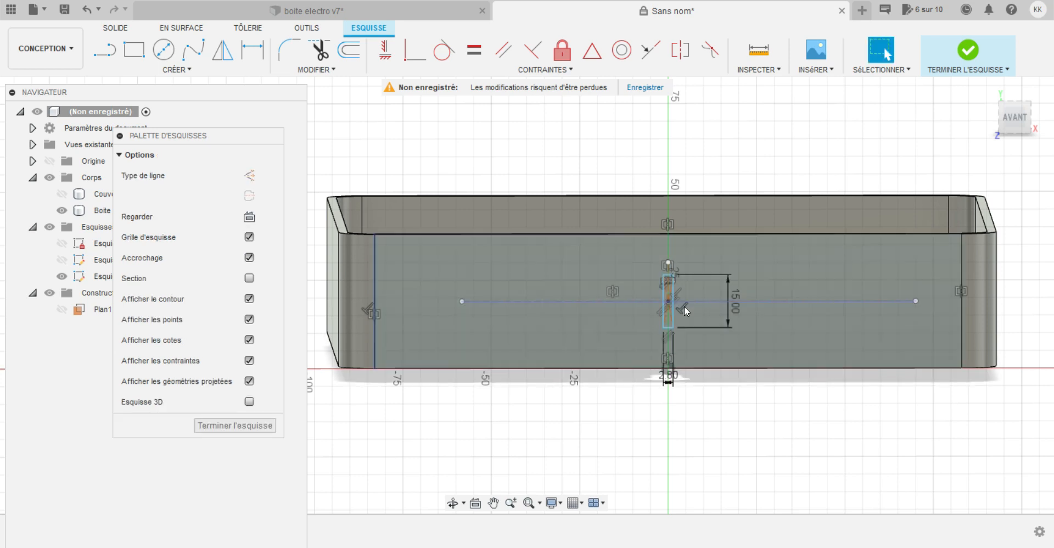
Close both short ends of the rectangle with outward tangent arcs to form a rounded slot.
scroll(684, 311, up, 5)
click(104, 49)
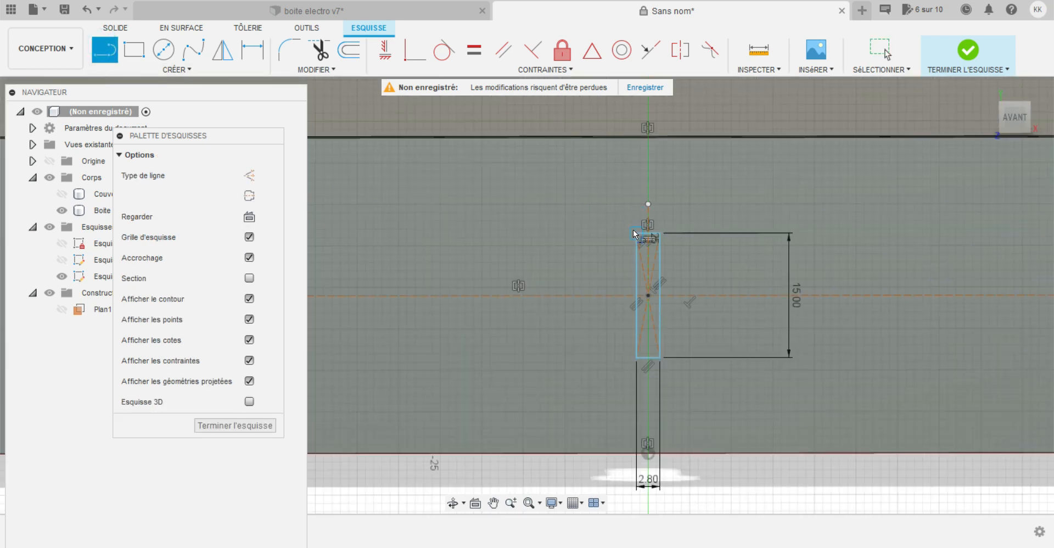
mouse_move(635, 232)
mouse_down()
mouse_move(643, 213)
mouse_move(652, 228)
mouse_up()
click(660, 357)
key(Escape)
scroll(640, 335, up, 2)
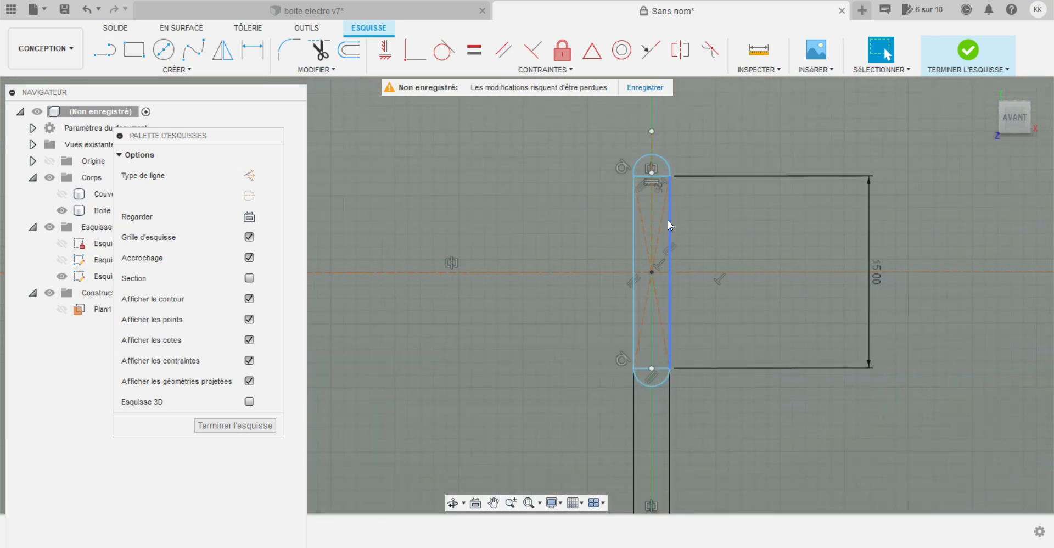
Convert the rectangle's two short edges to construction lines and finish the sketch.
click(659, 179)
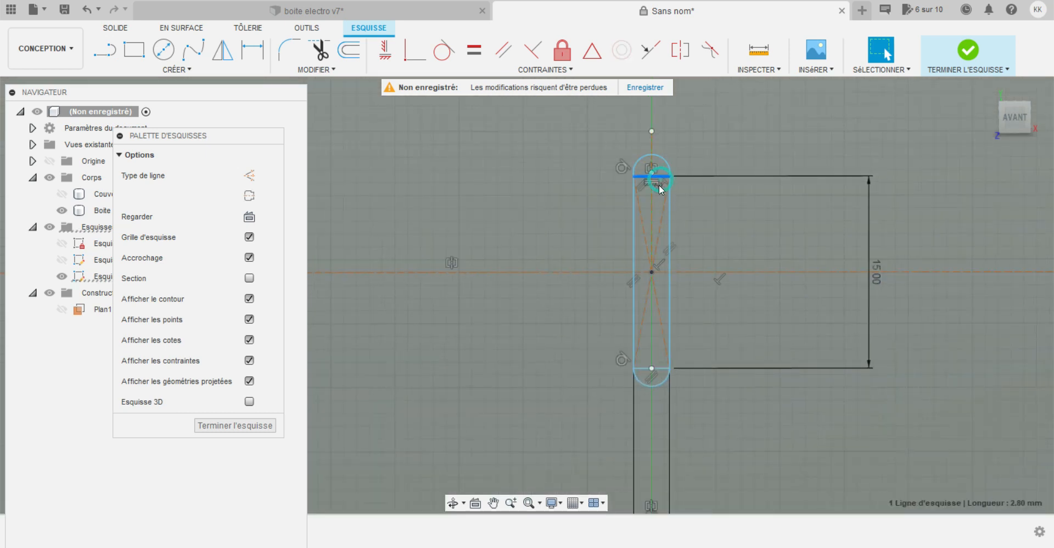
ctrl+click(661, 366)
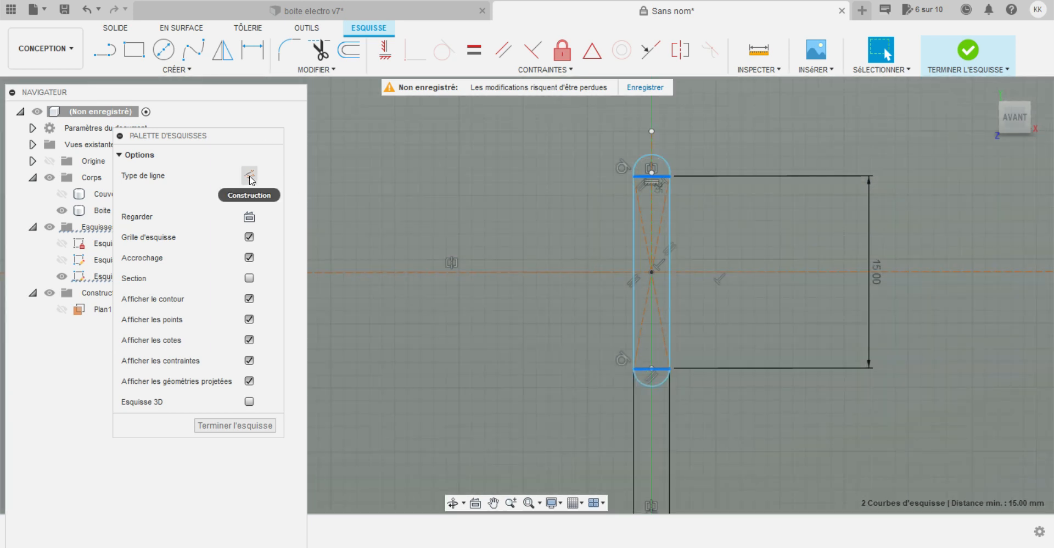
click(249, 175)
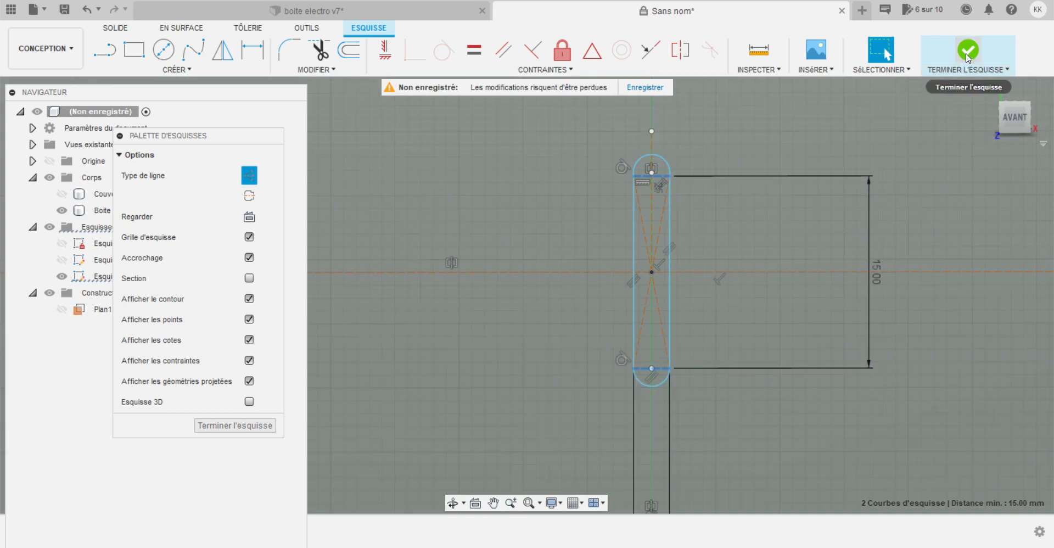
click(955, 74)
Extrude the slot profile by -2.6 mm to cut it through the front wall of the base.
key(e)
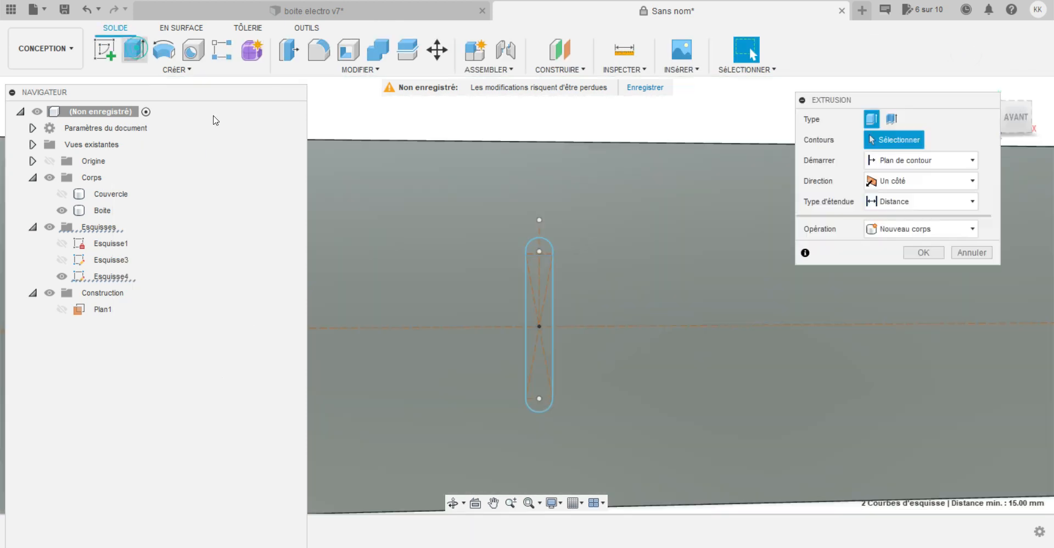
click(545, 328)
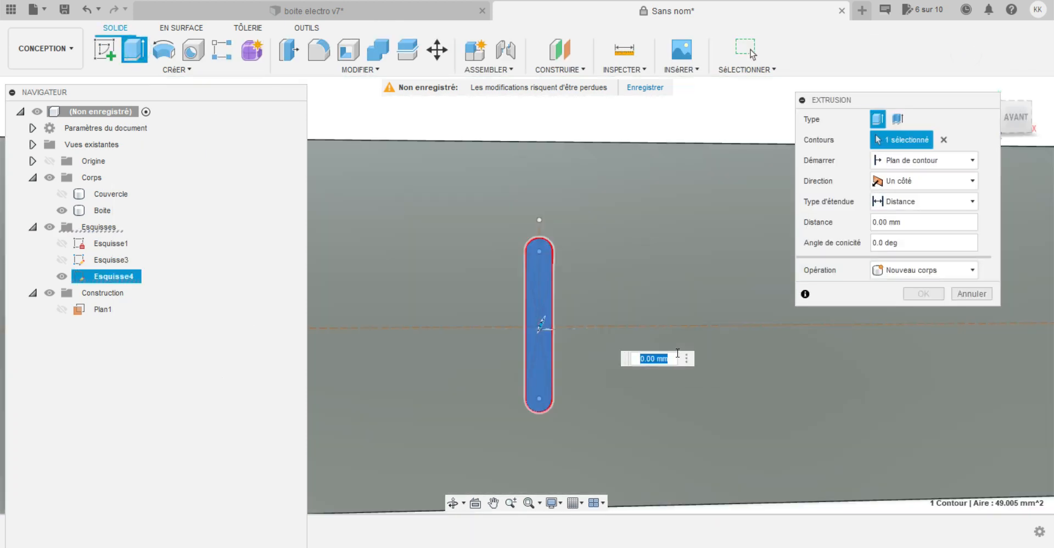
key(BackSpace)
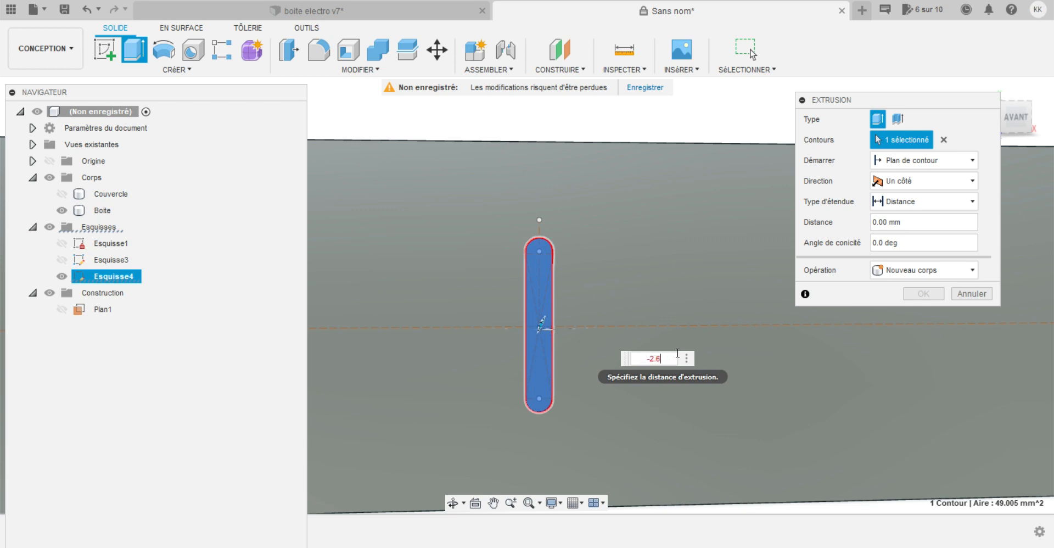
key(Return)
click(676, 352)
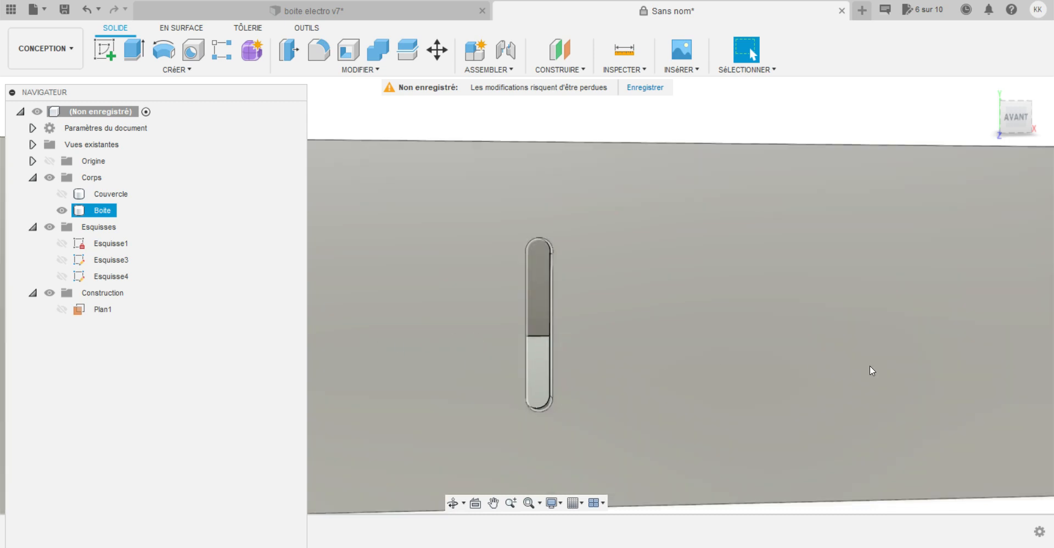
key(Escape)
Set up a feature pattern on path with the slot cut as object and the slot sketch's horizontal construction line as path.
click(180, 70)
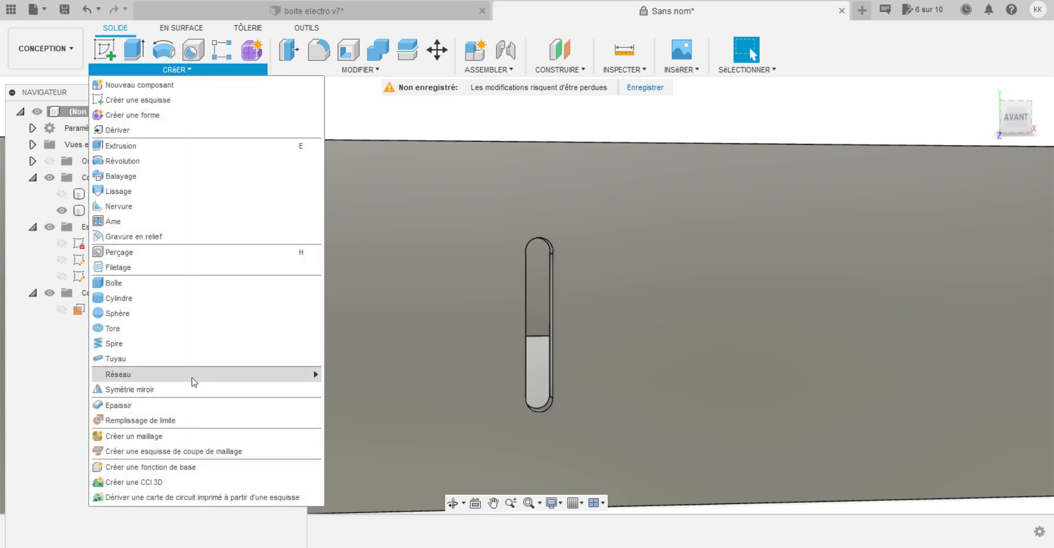
mouse_move(193, 377)
click(361, 404)
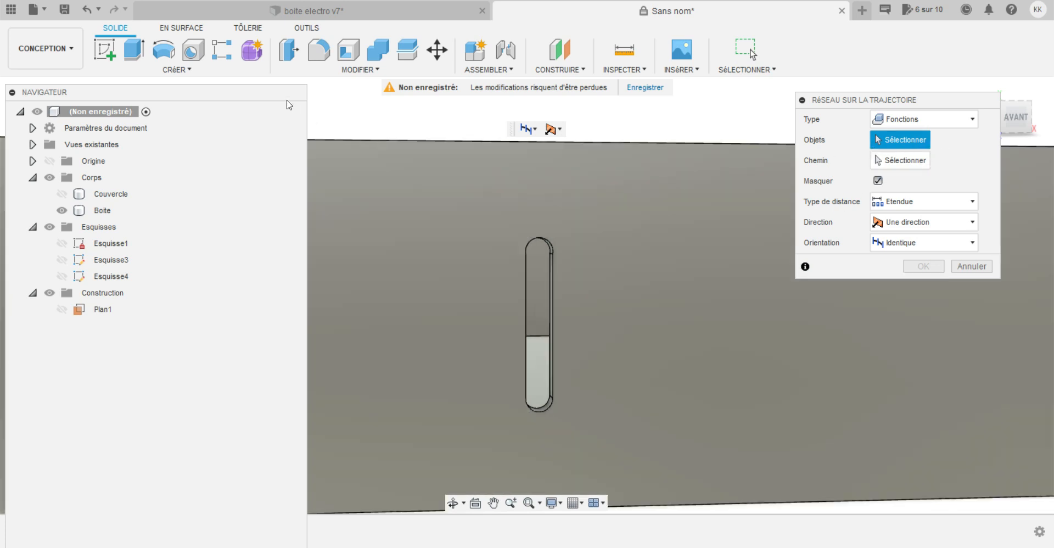
drag(258, 92, 883, 291)
click(270, 531)
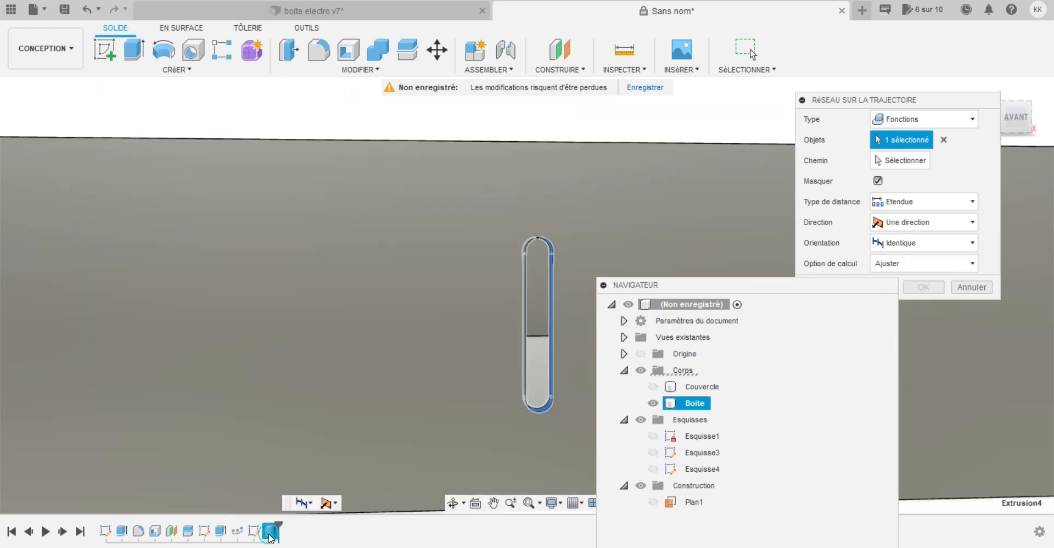
drag(789, 288, 197, 83)
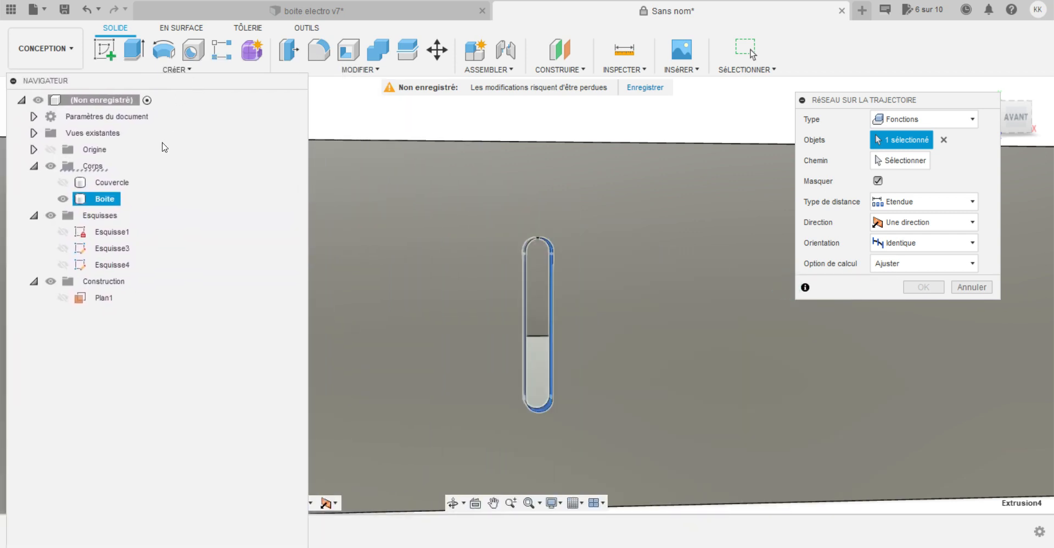
click(64, 265)
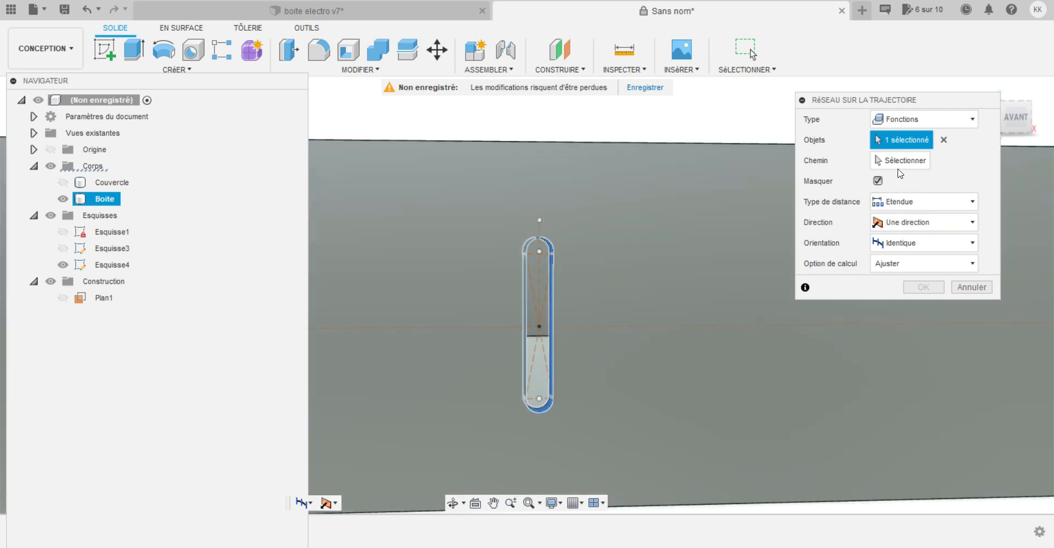
click(901, 160)
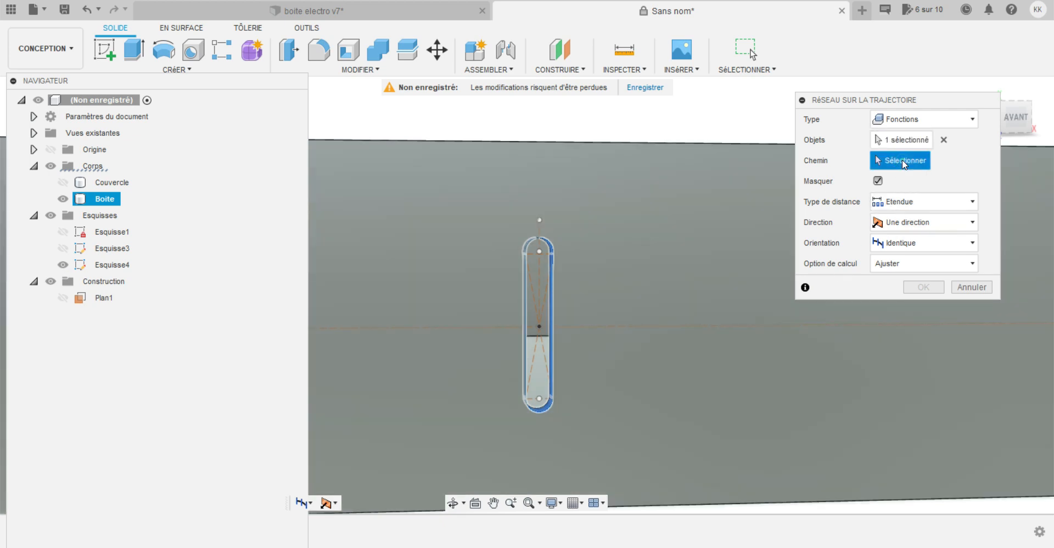
click(726, 326)
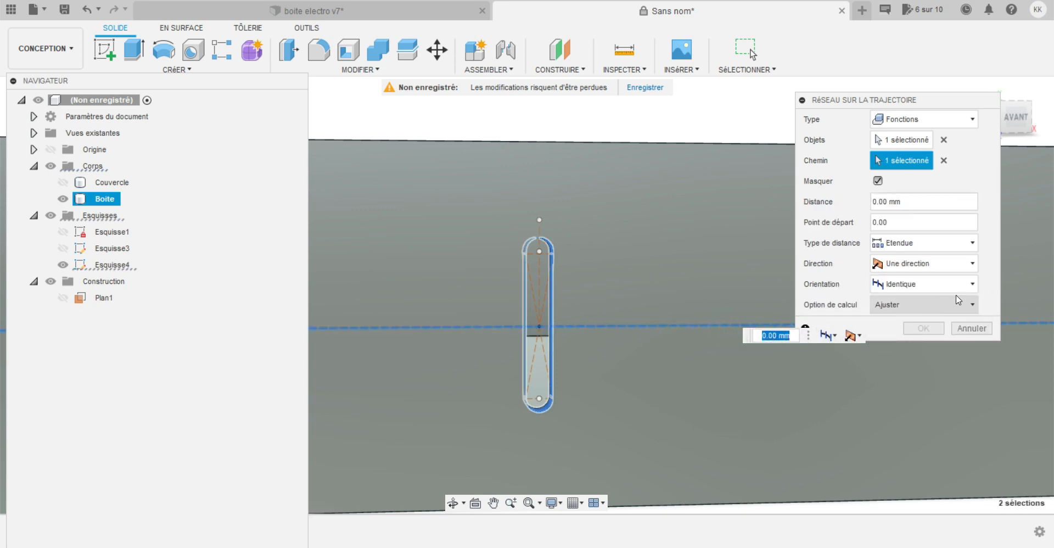
Pattern the slot symmetrically with a quantity of 11 and a distance of 30 mm, and hide the slot sketch.
click(973, 264)
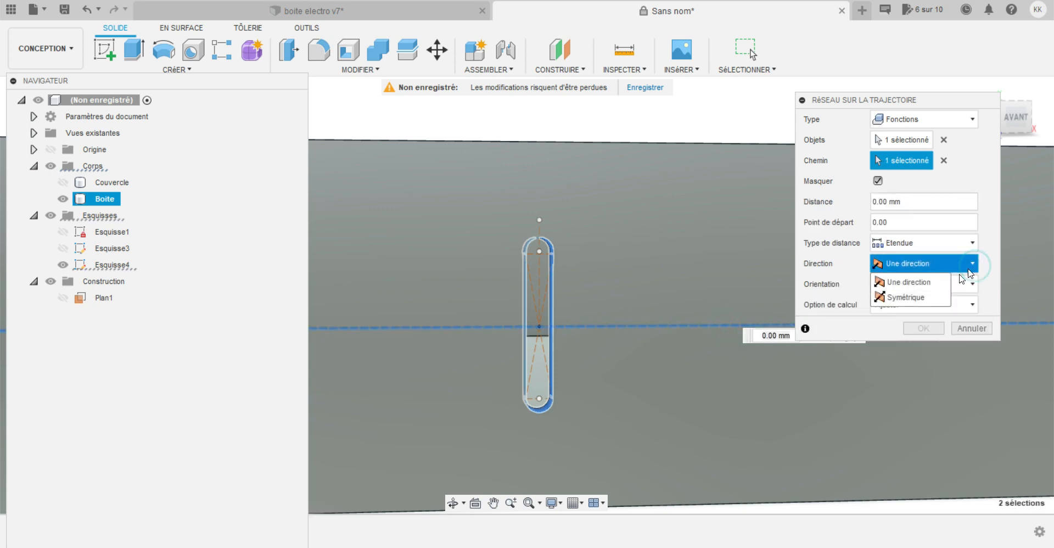
click(916, 298)
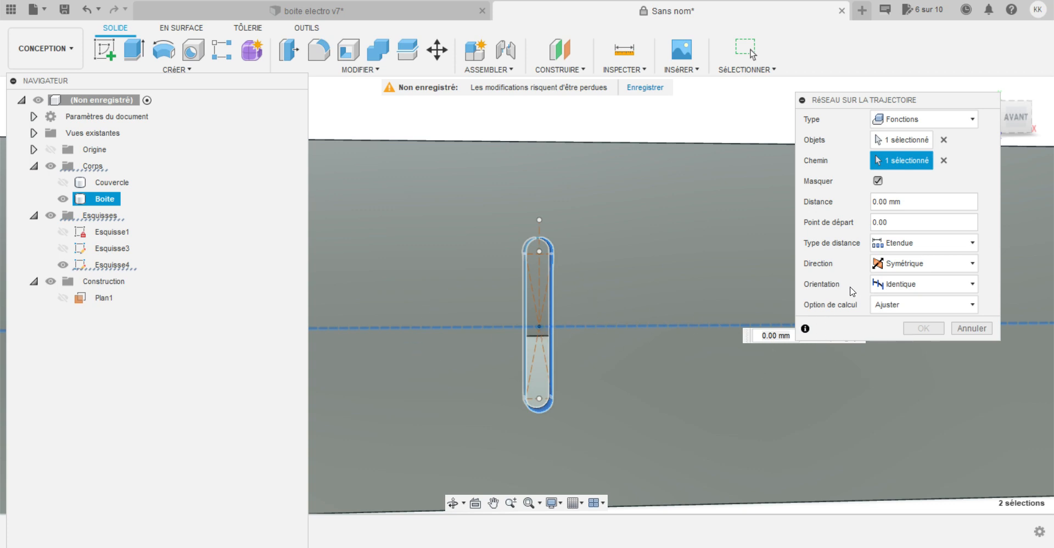
click(908, 206)
text(30)
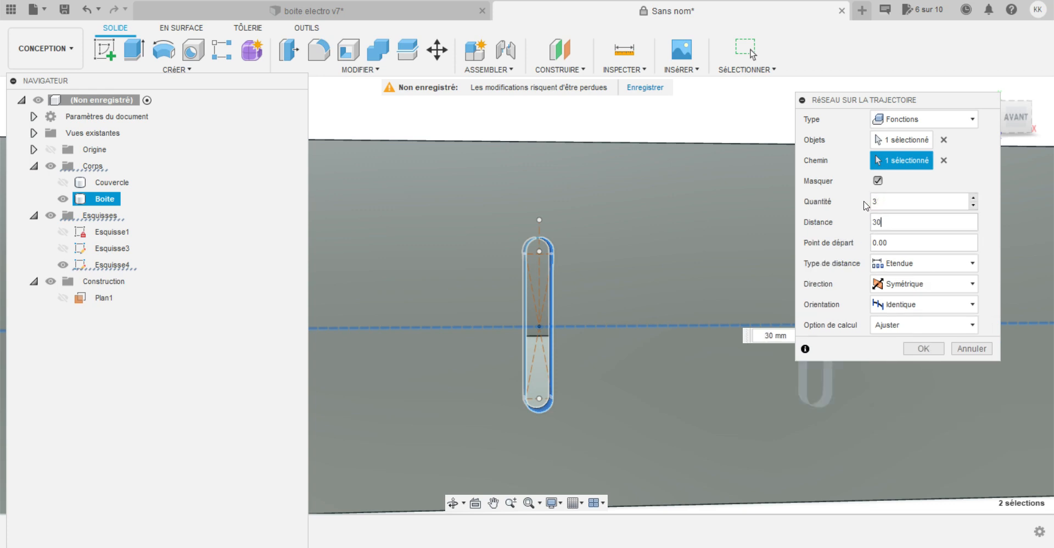
click(883, 201)
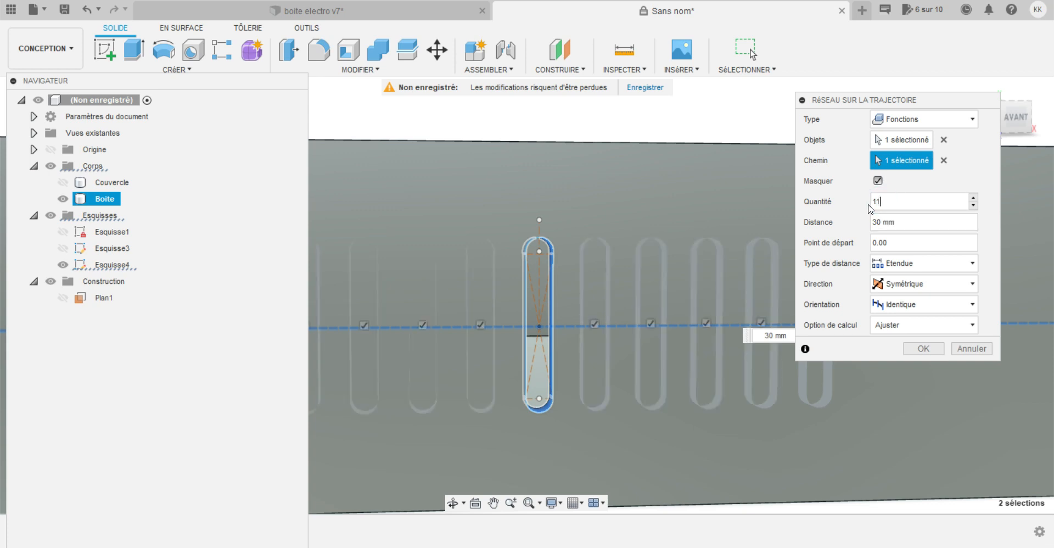
click(922, 348)
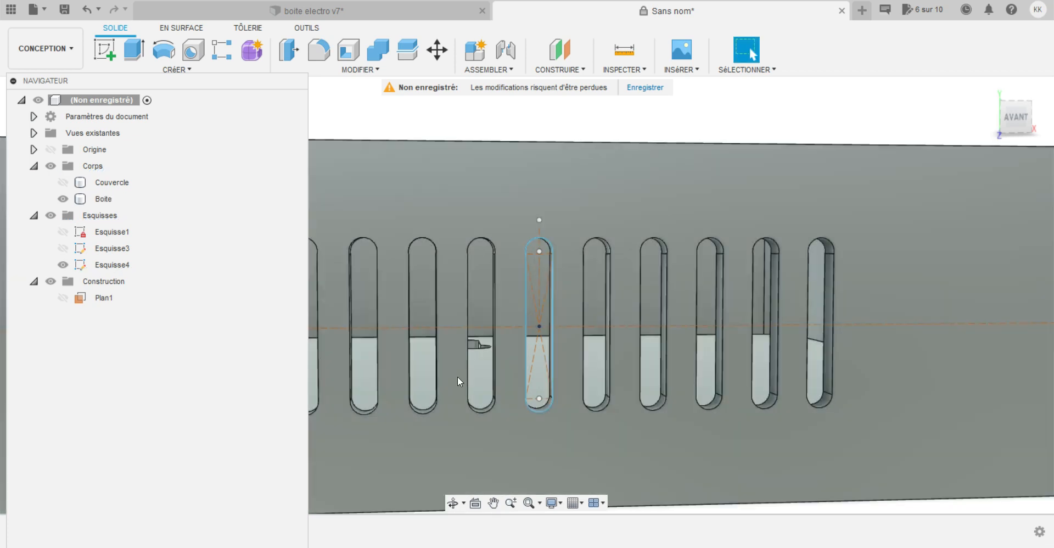
click(62, 267)
click(62, 266)
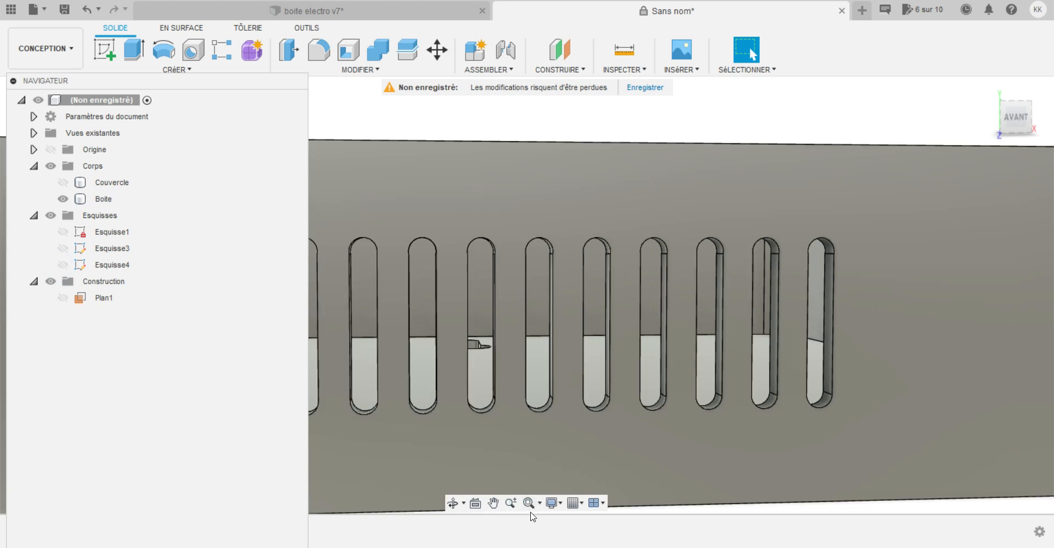
Construct a midplane between the outer faces of the base's front and back walls.
click(886, 155)
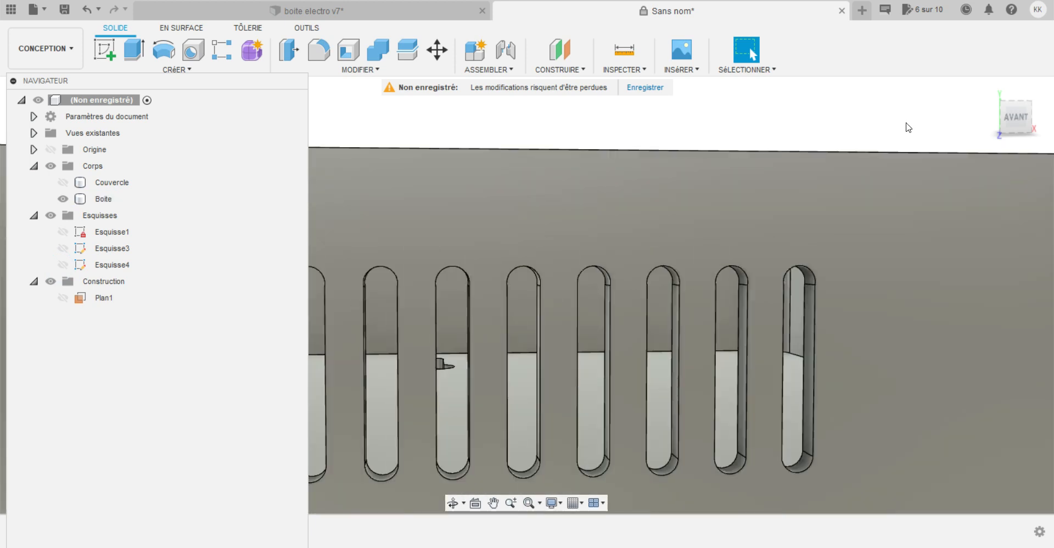
scroll(903, 126, down, 5)
click(452, 503)
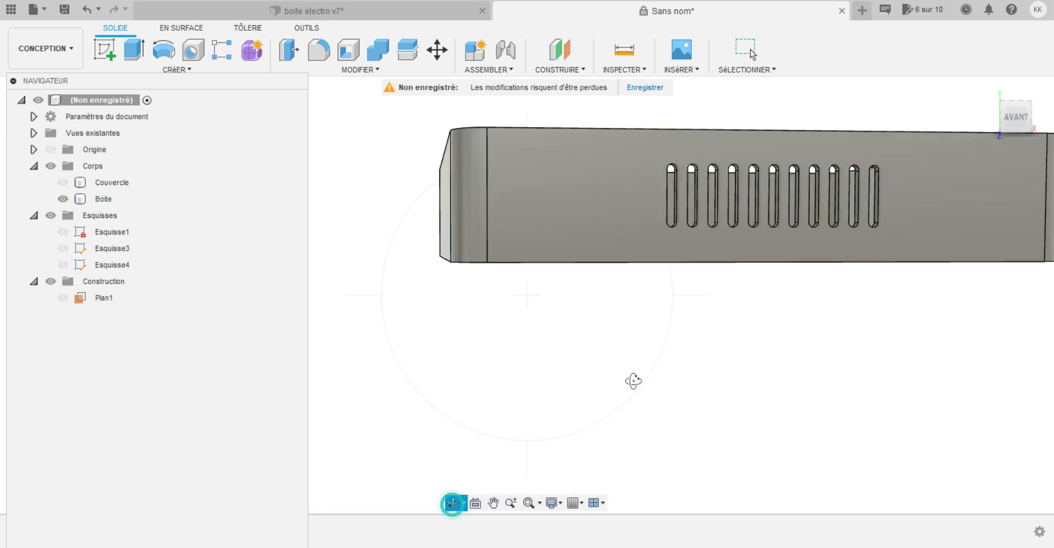
mouse_move(631, 379)
mouse_down()
mouse_move(656, 346)
mouse_move(637, 367)
mouse_move(600, 371)
mouse_move(575, 357)
mouse_move(635, 367)
mouse_up()
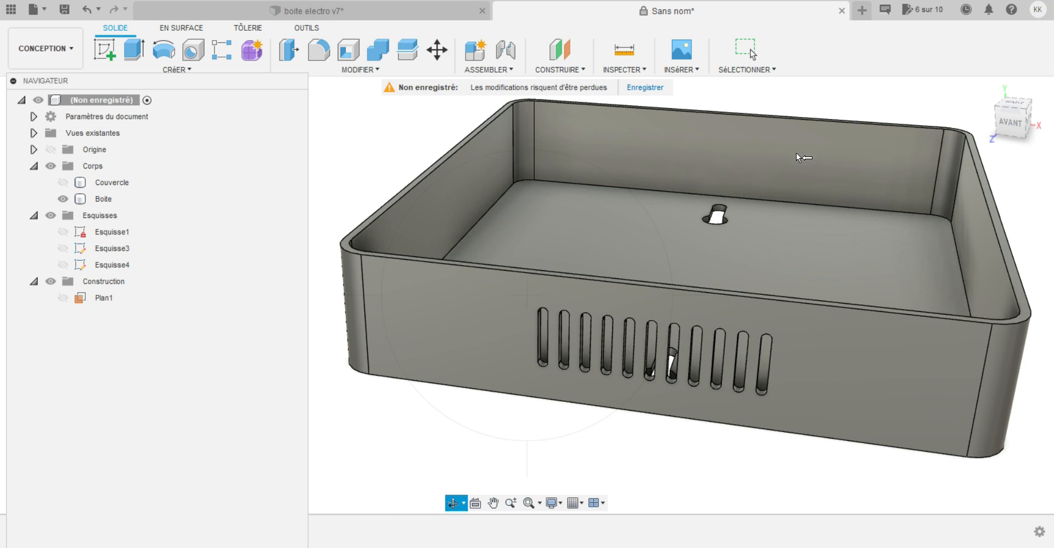
click(579, 70)
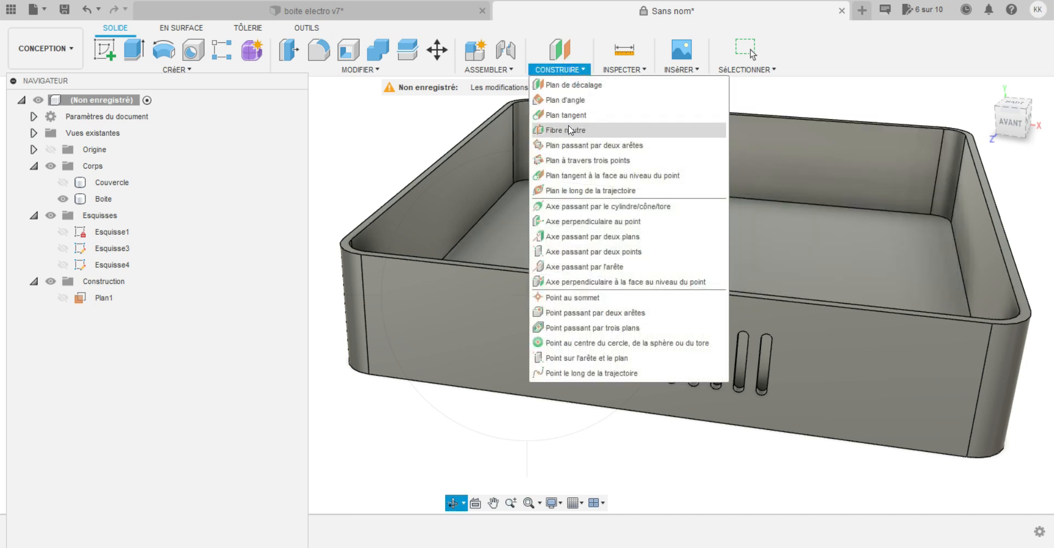
click(568, 131)
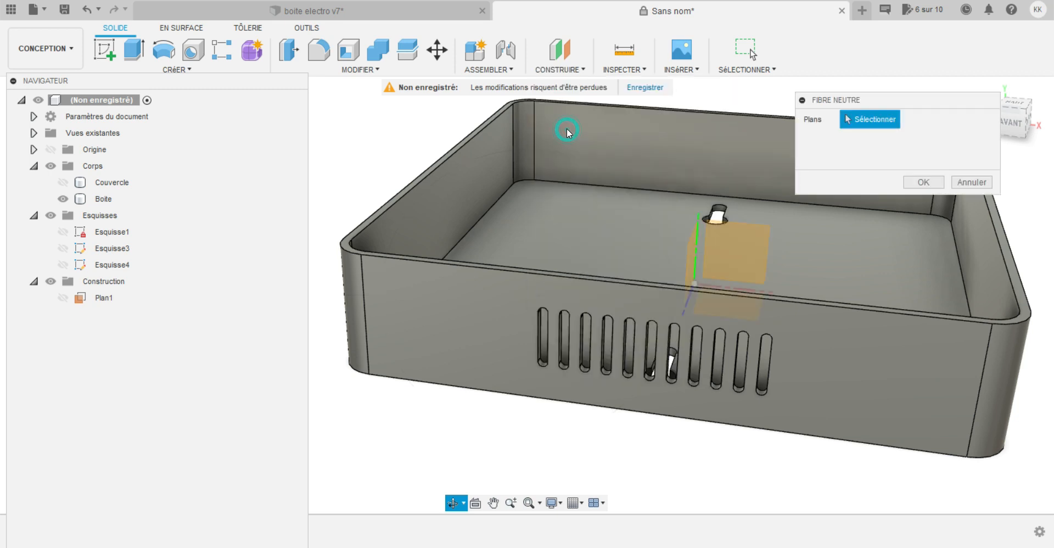
click(821, 370)
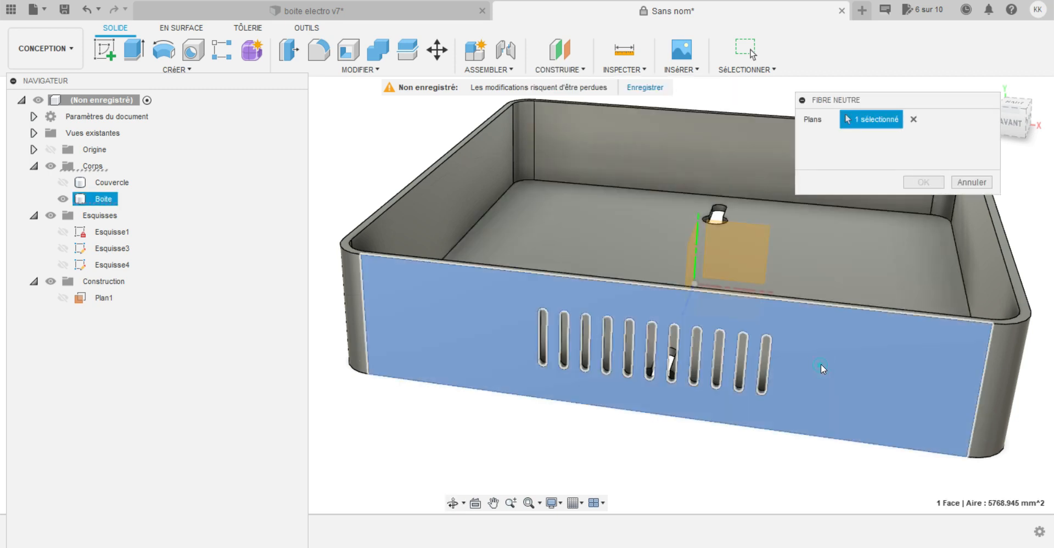
click(452, 502)
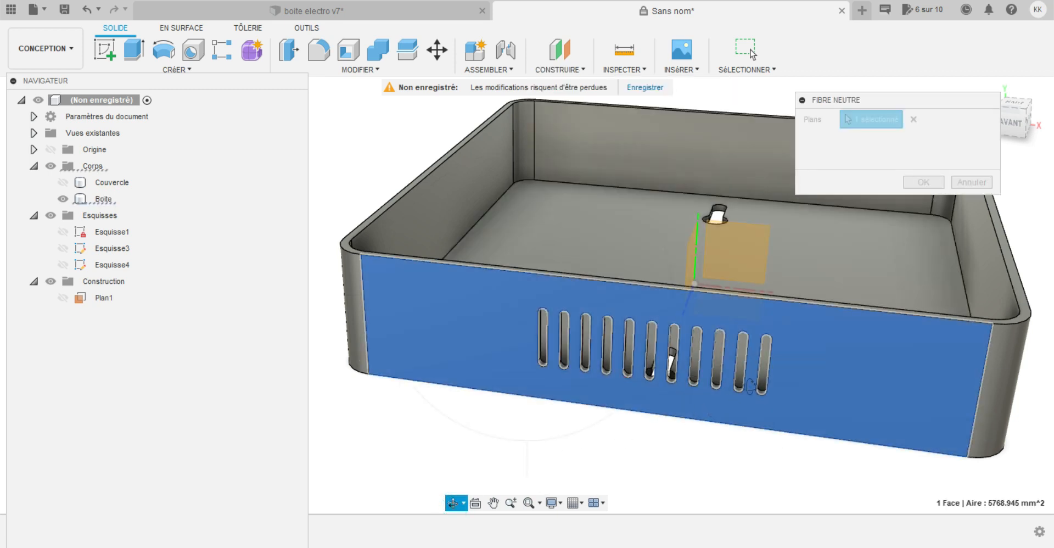
drag(690, 419, 616, 381)
key(Escape)
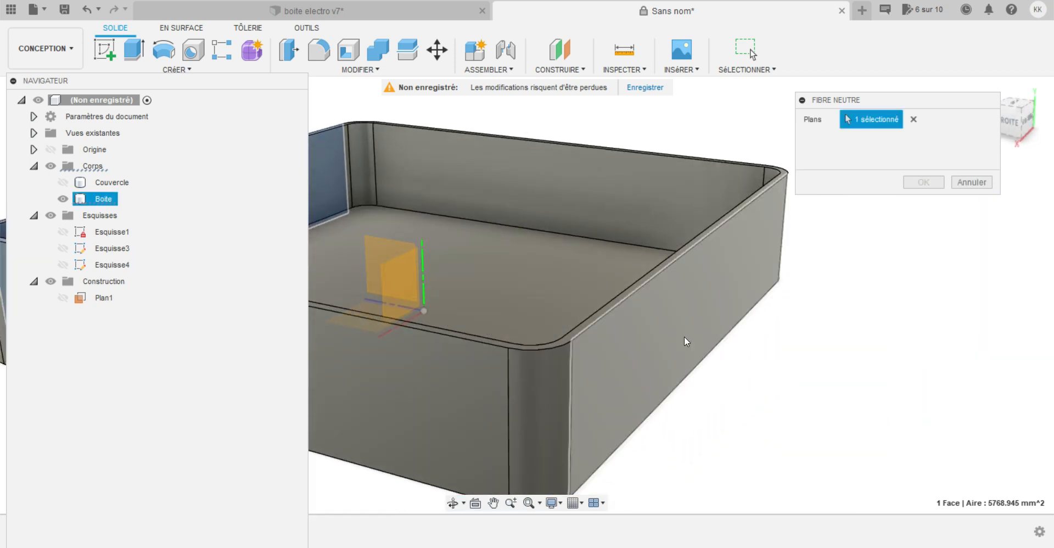
click(686, 334)
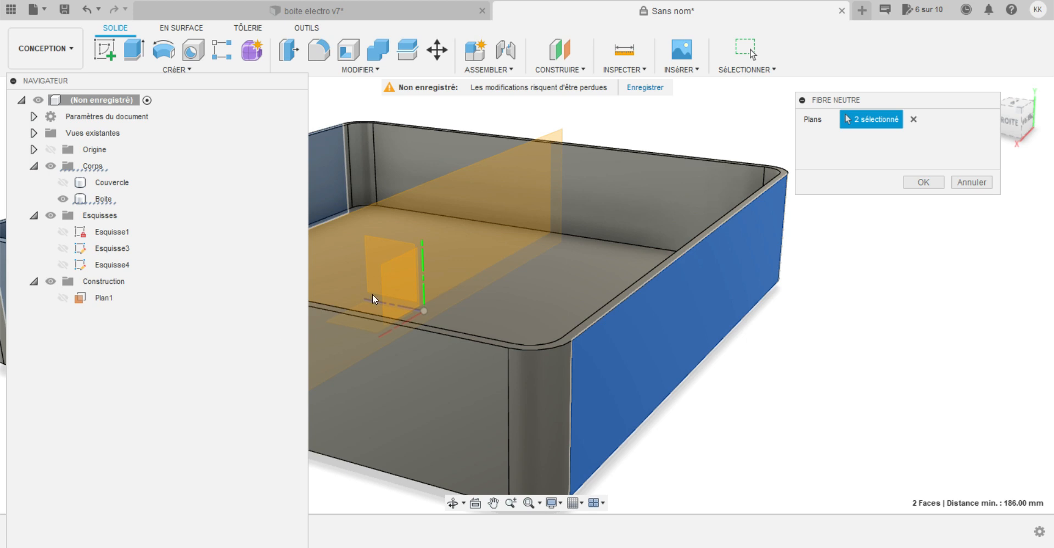
click(931, 182)
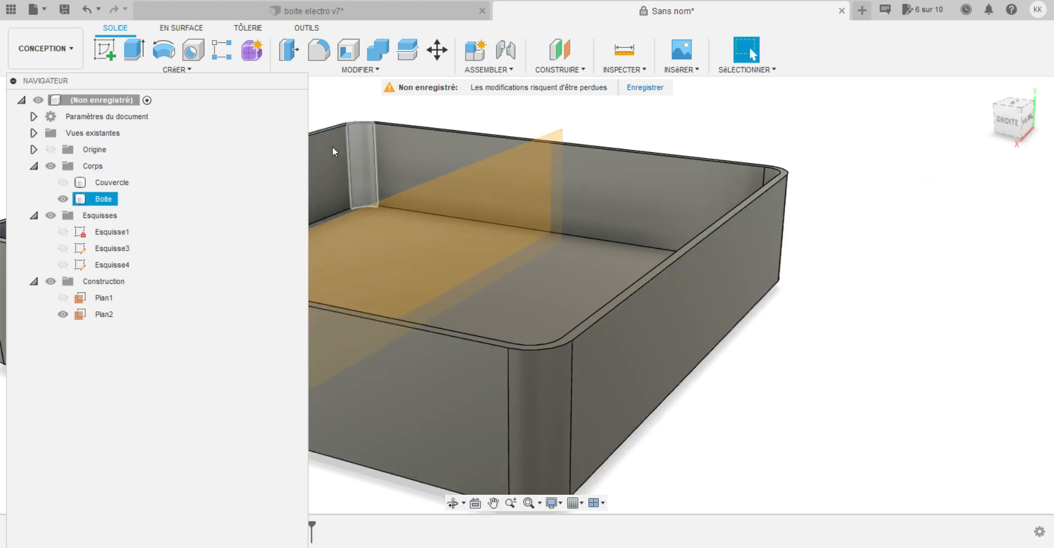
Mirror the slot cut and its path pattern as features across the new midplane onto the back wall.
click(175, 70)
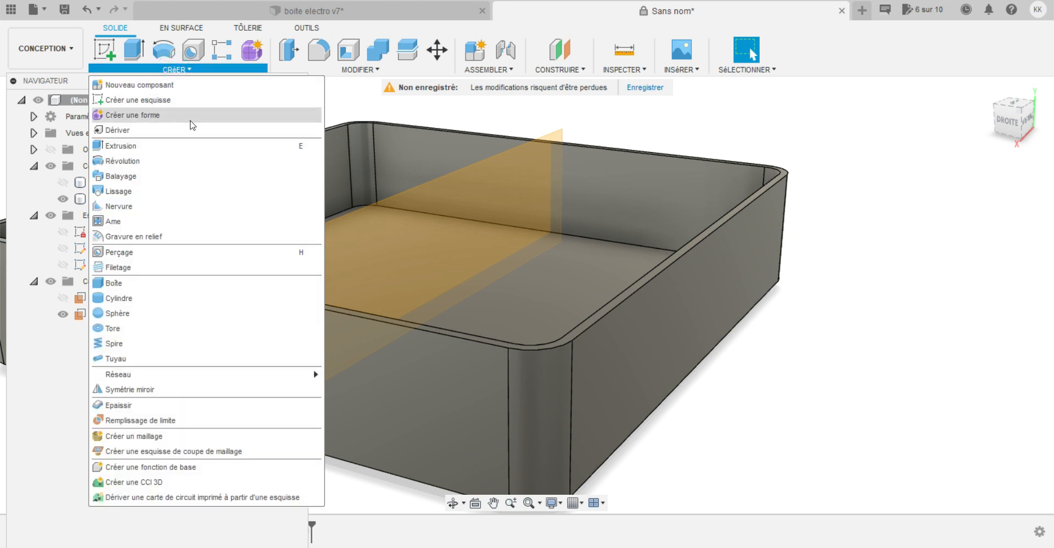
click(187, 391)
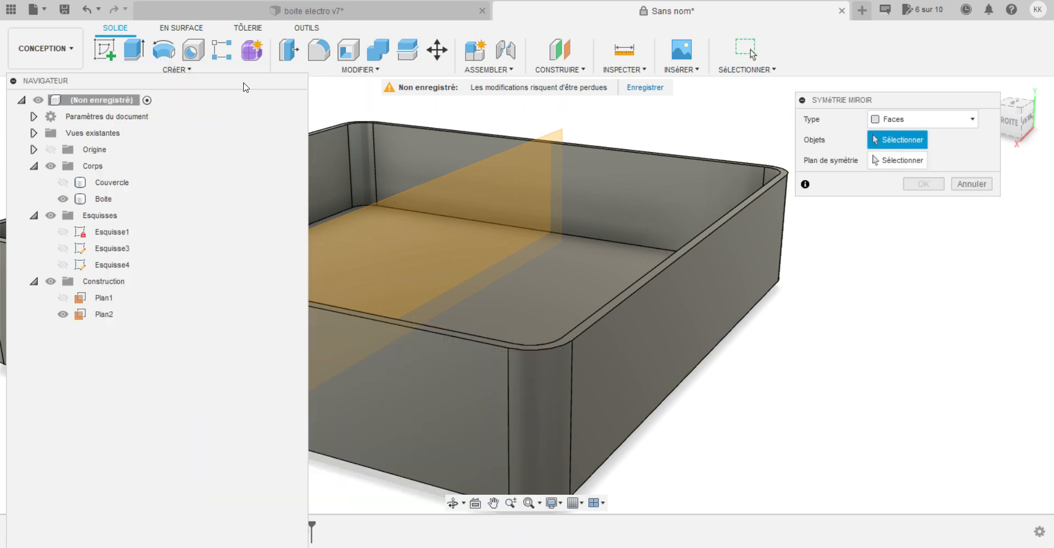
drag(246, 87, 1032, 306)
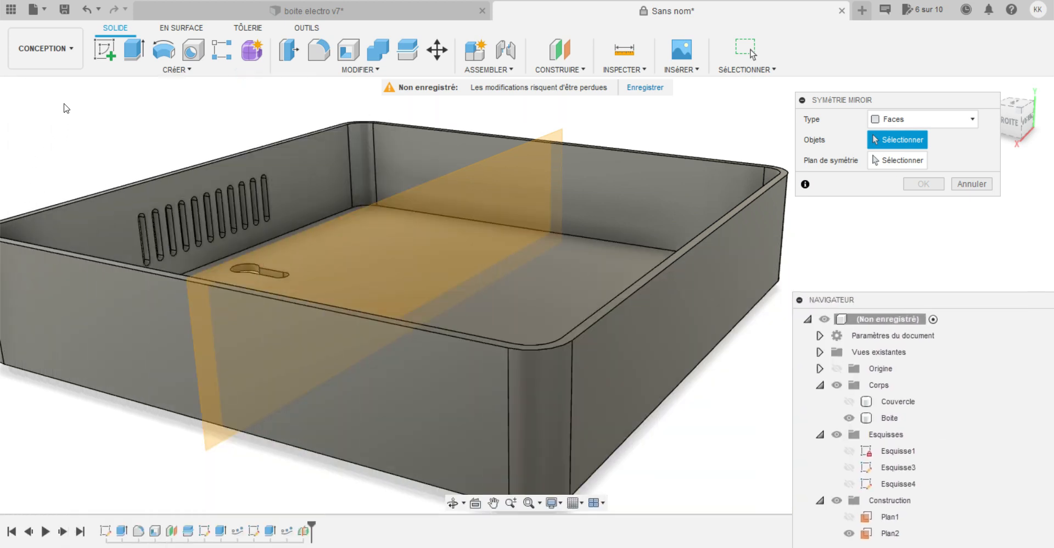
click(974, 121)
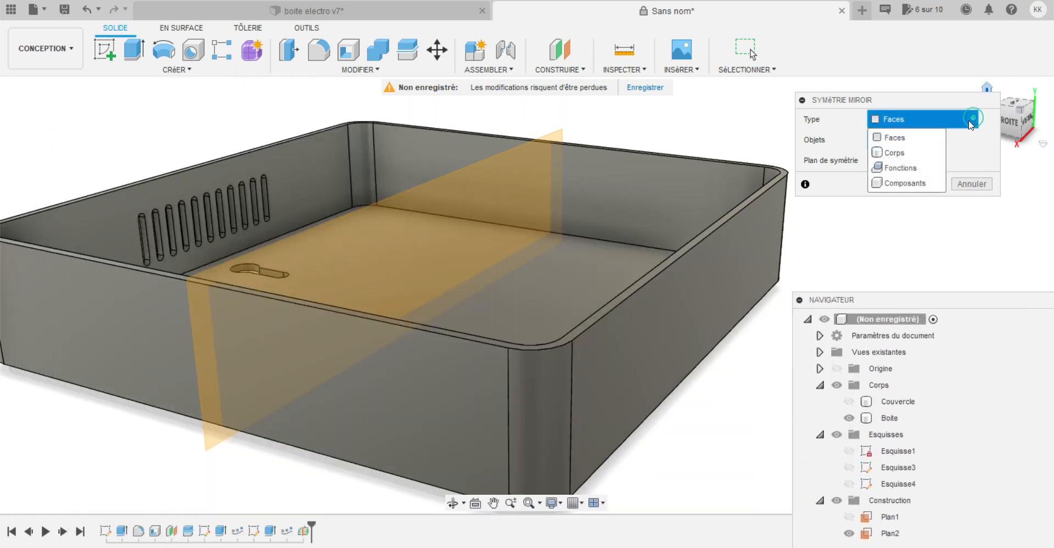
click(911, 168)
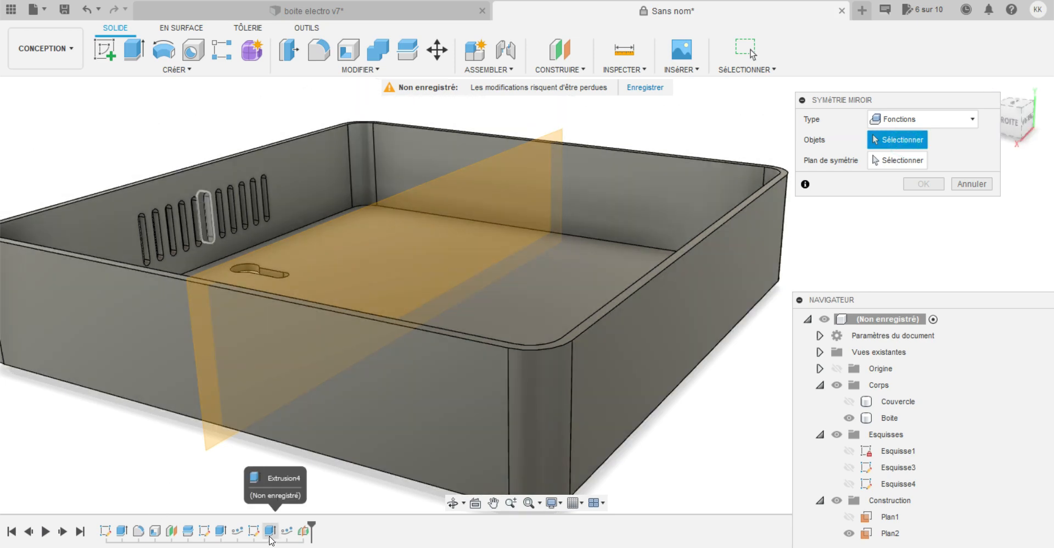
click(270, 532)
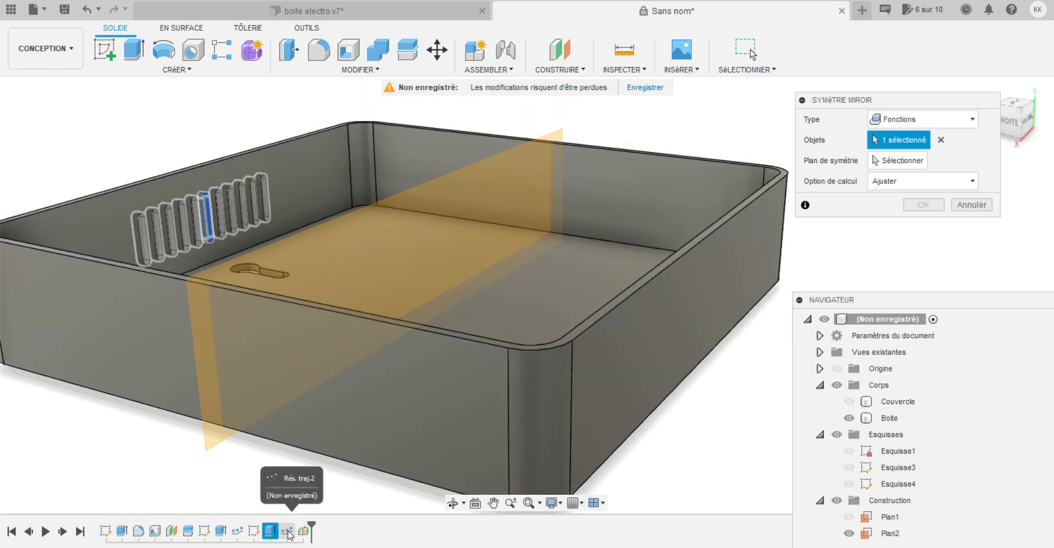
click(287, 531)
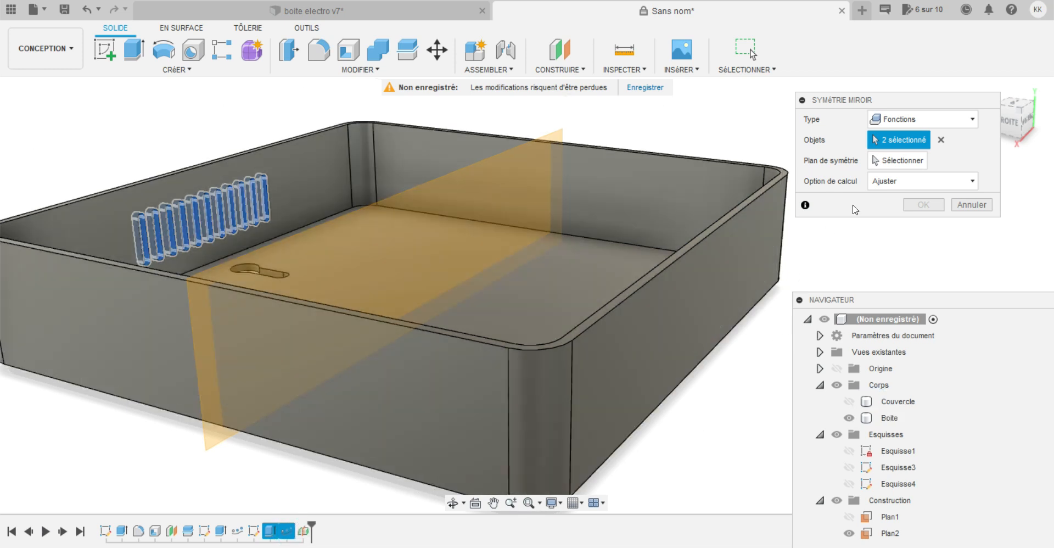
click(893, 161)
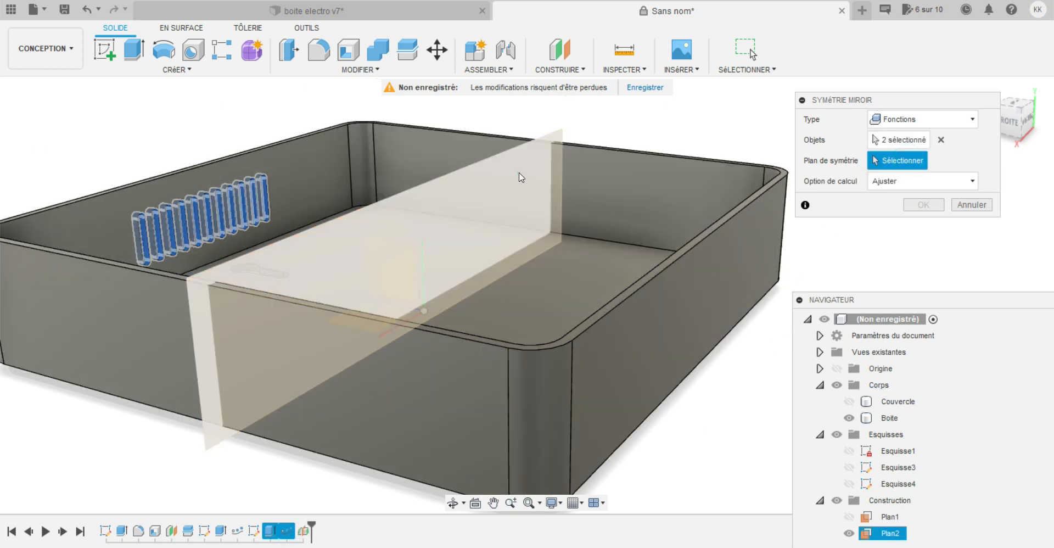
click(521, 175)
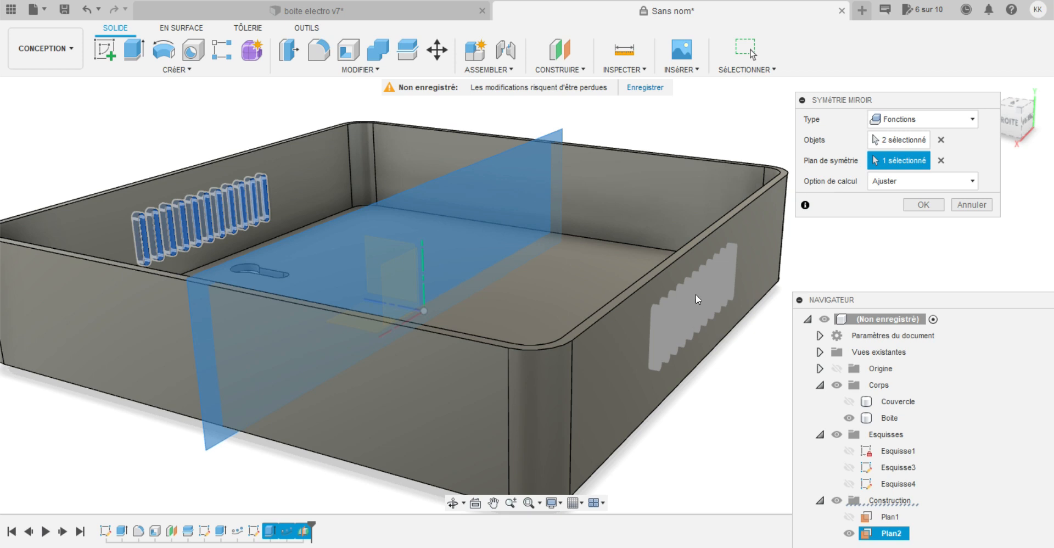
click(924, 209)
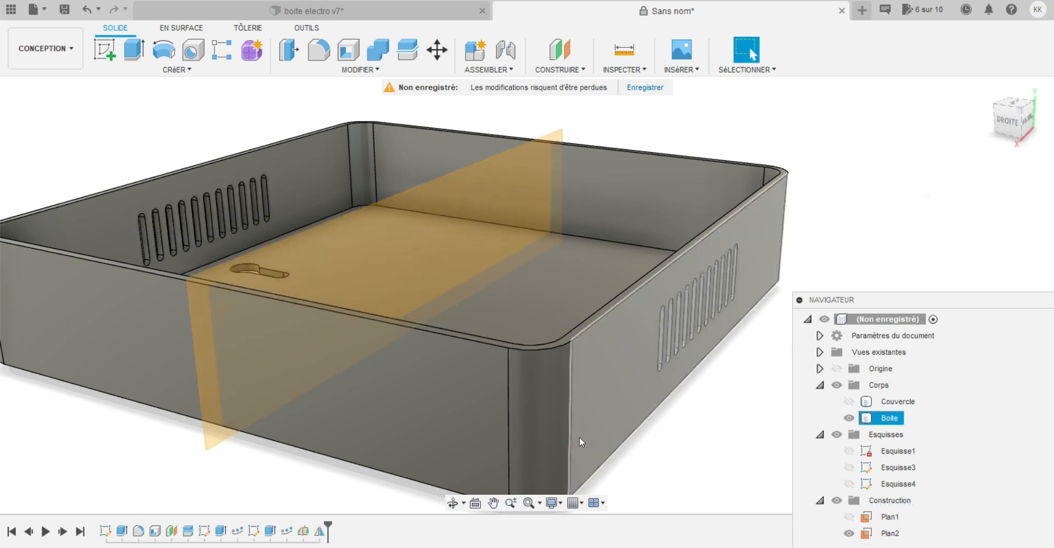
click(452, 502)
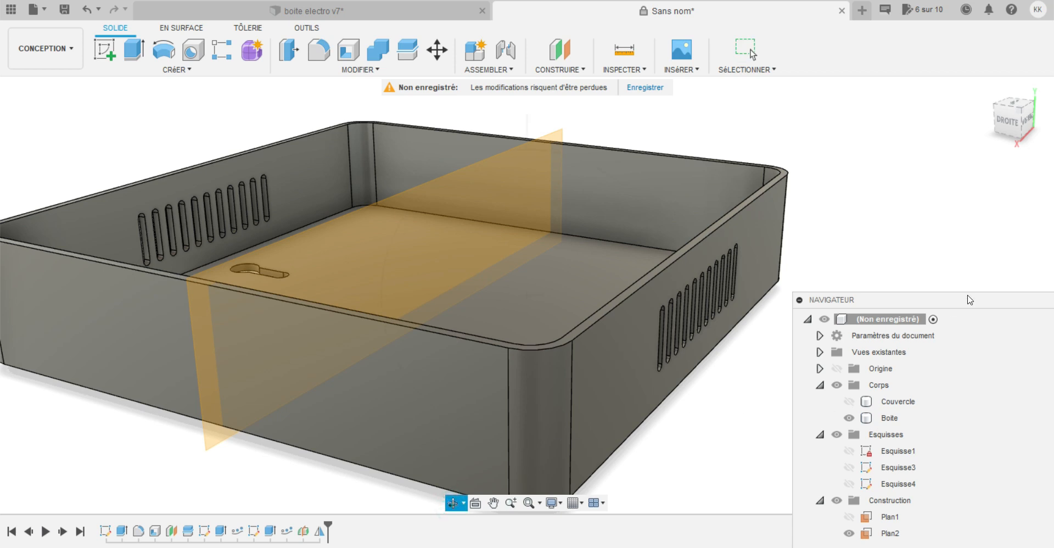
drag(969, 299, 941, 103)
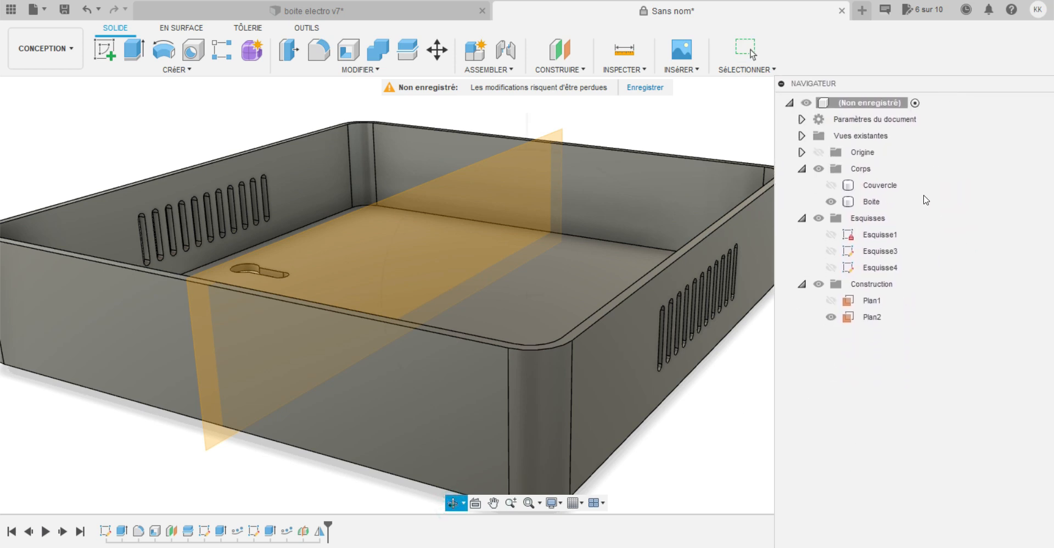
Hide the midplane between the front and back walls and move the browser clear of the view cube.
click(830, 317)
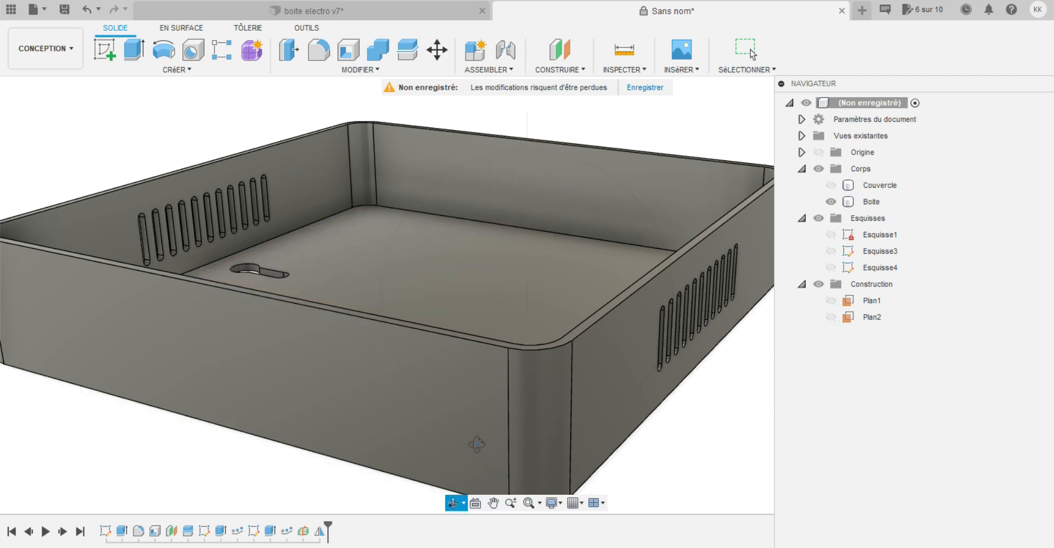
shift+middle_drag(480, 440, 620, 434)
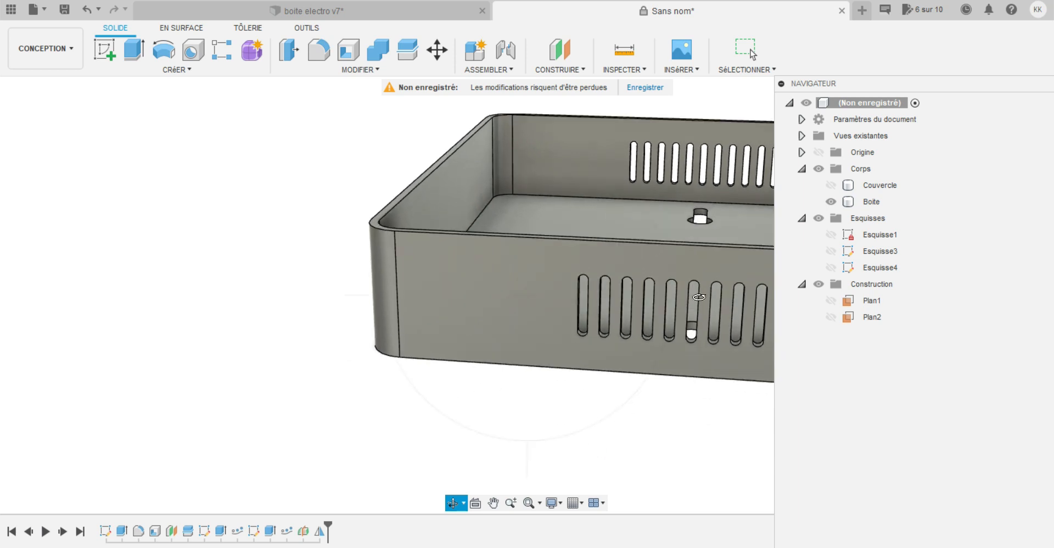
drag(940, 85, 159, 92)
drag(560, 189, 508, 185)
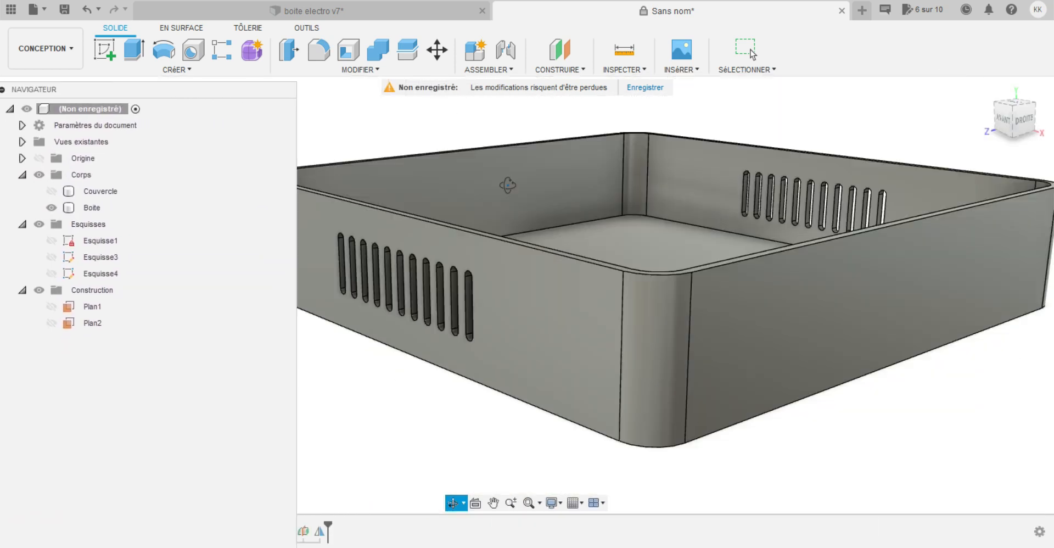
click(1016, 272)
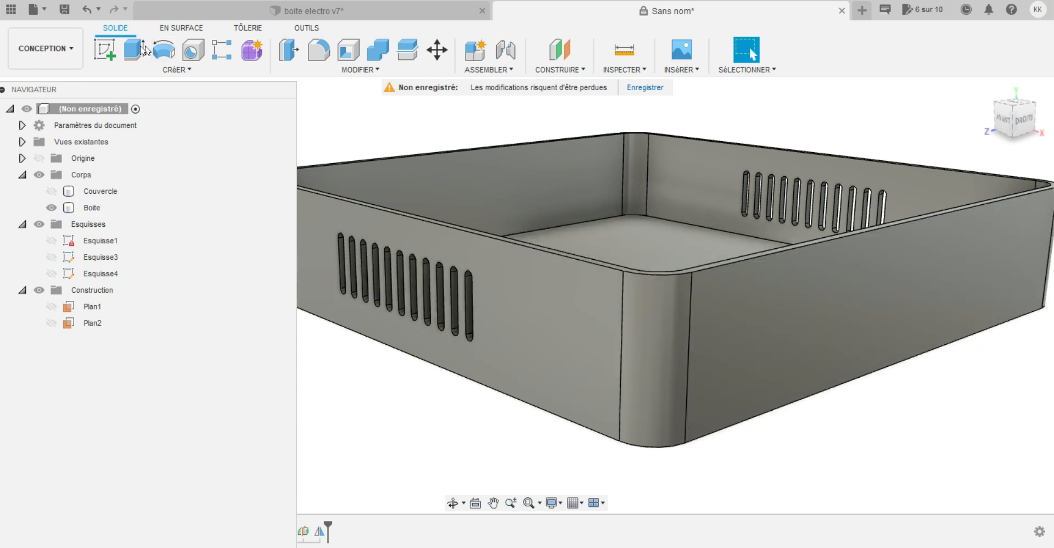
Start a sketch on the outer face of the base's right wall and draw a horizontal line across its middle.
click(106, 48)
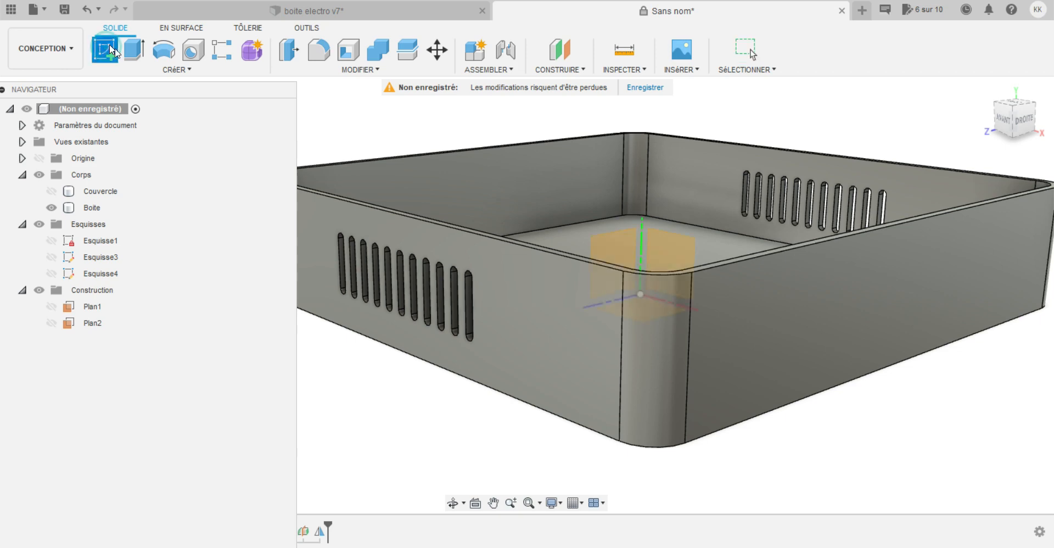
click(850, 303)
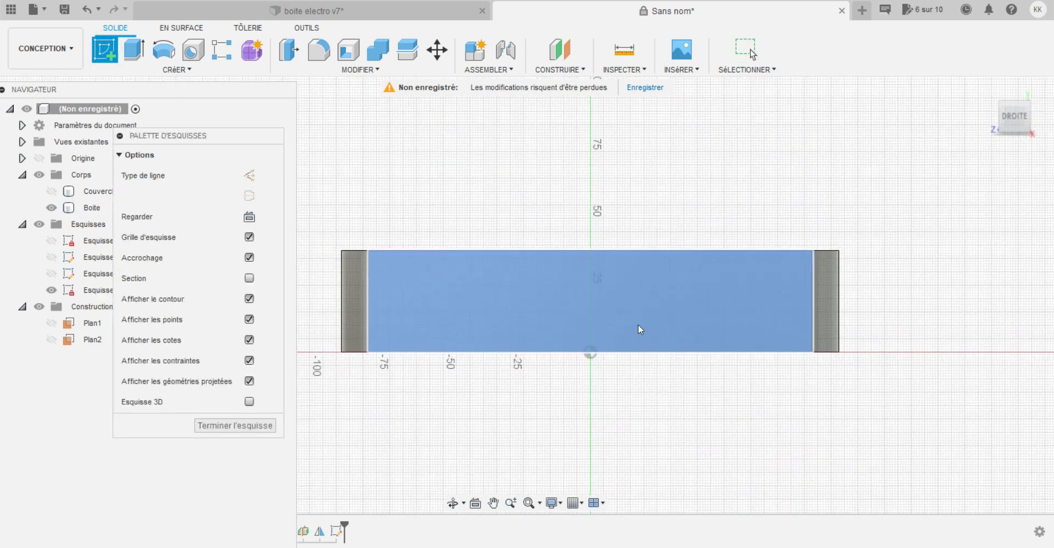
scroll(549, 286, up, 5)
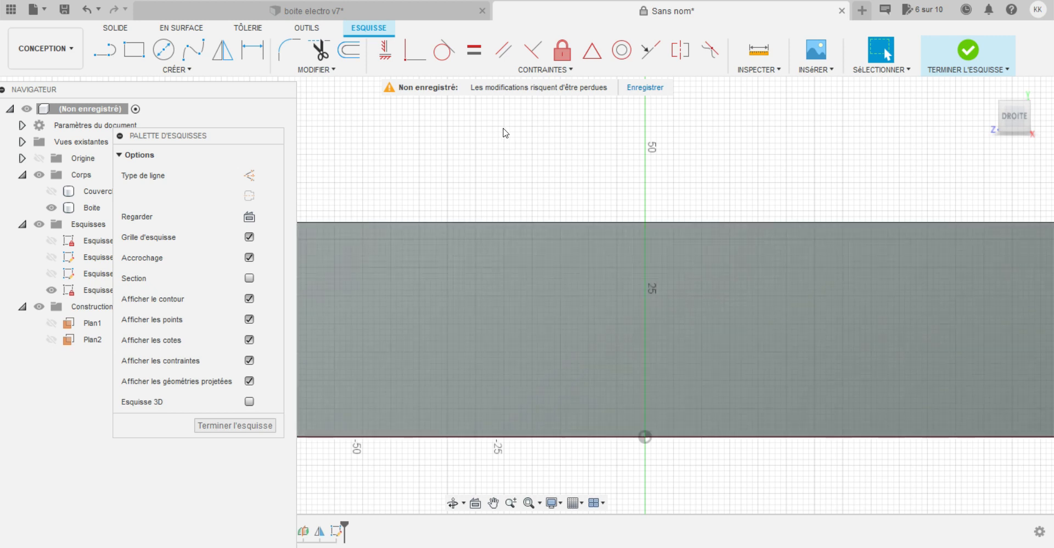
click(104, 49)
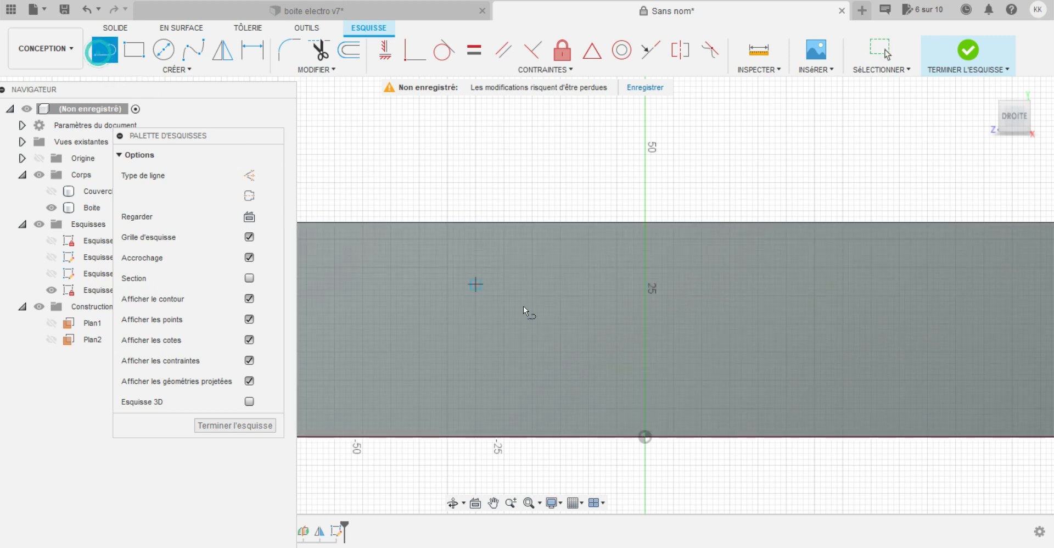
click(363, 324)
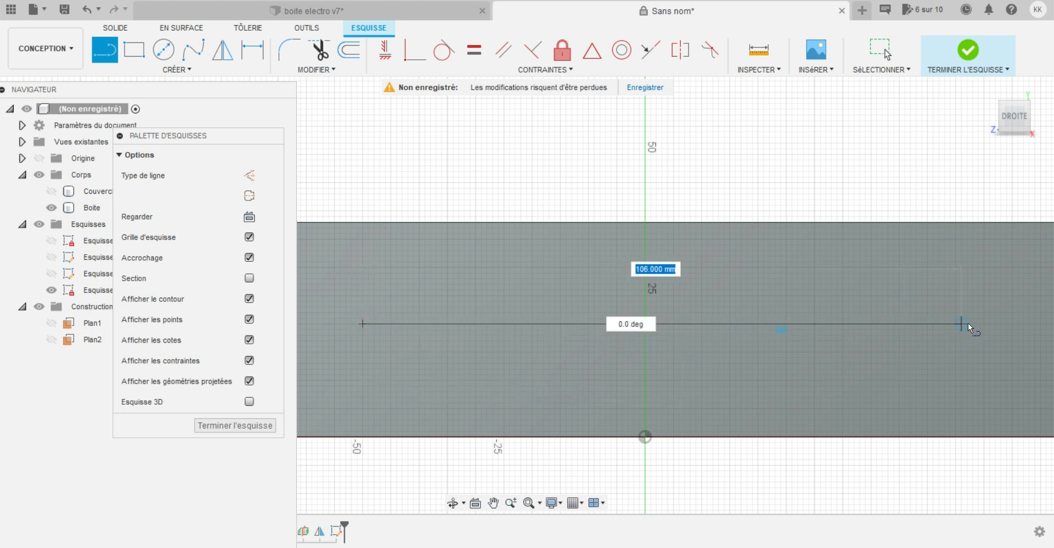
click(1007, 323)
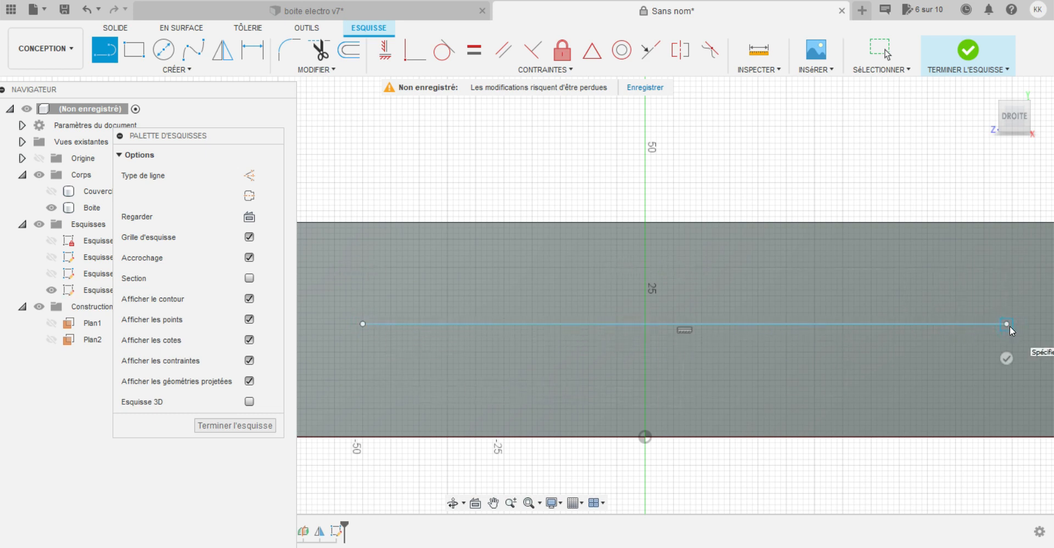
key(Escape)
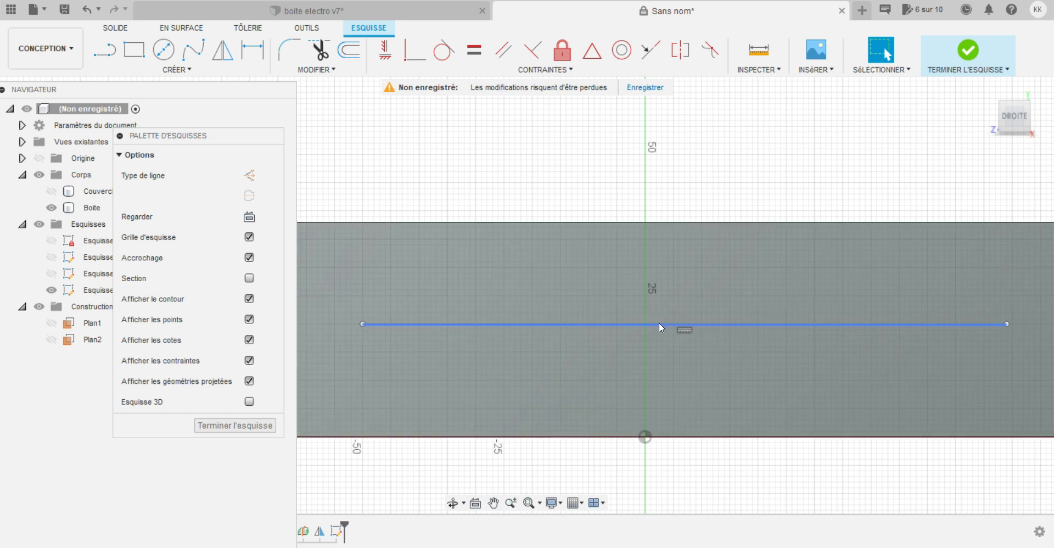
Make the wall's upper and lower edges symmetric about the horizontal line.
click(685, 58)
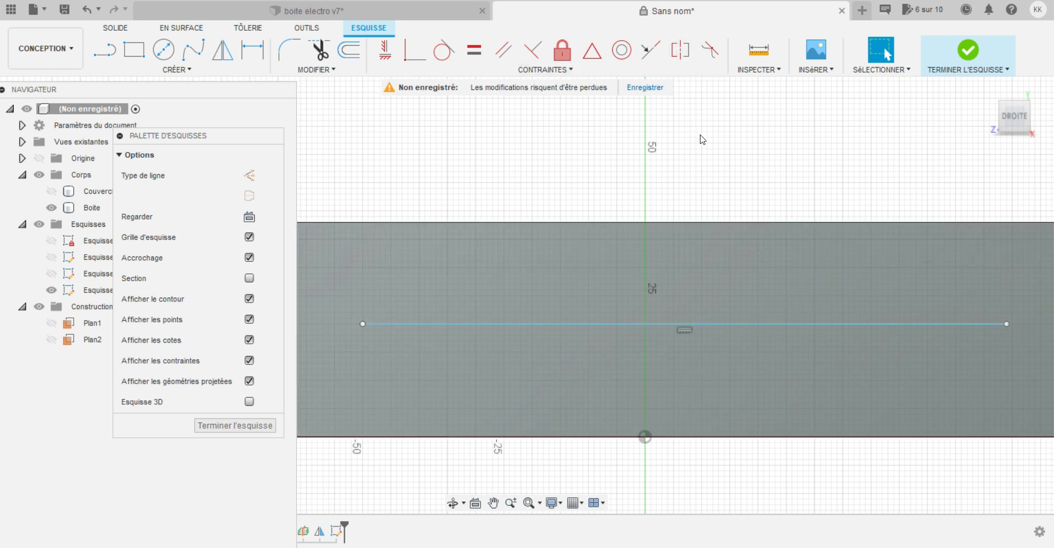
click(715, 222)
click(724, 438)
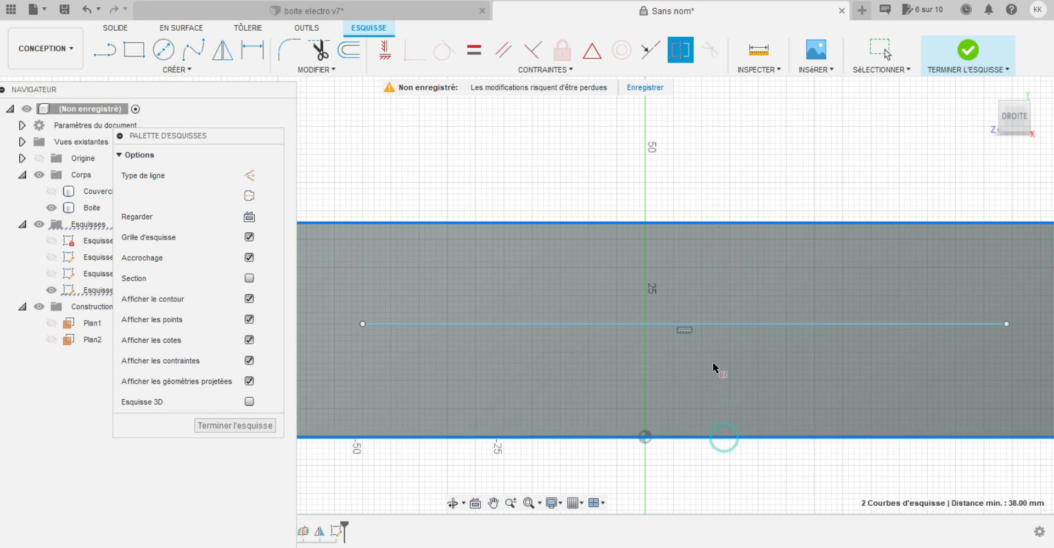
click(709, 326)
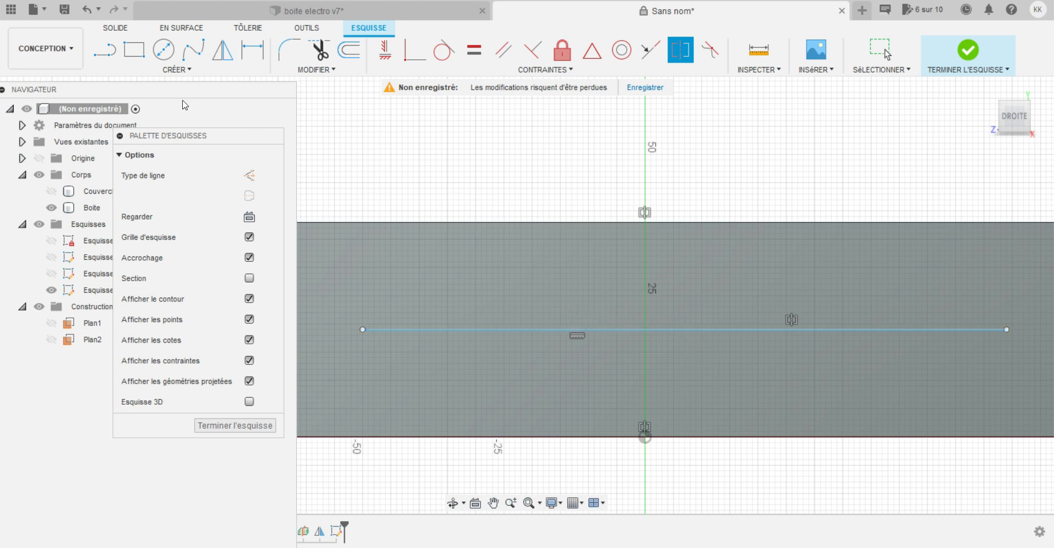
Draw a vertical line about 10 mm long upward from the horizontal line, on the sketch's vertical axis.
click(104, 51)
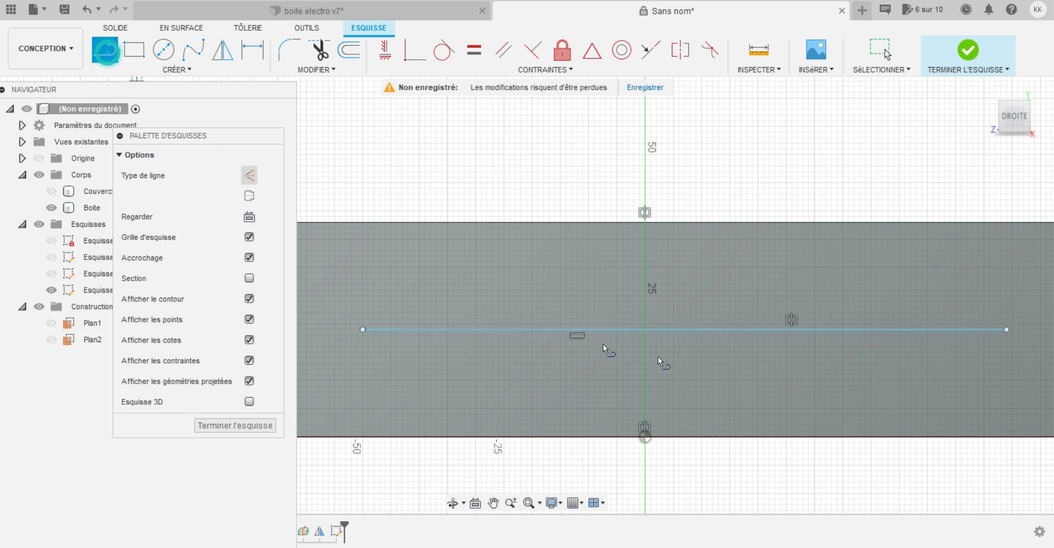
click(646, 330)
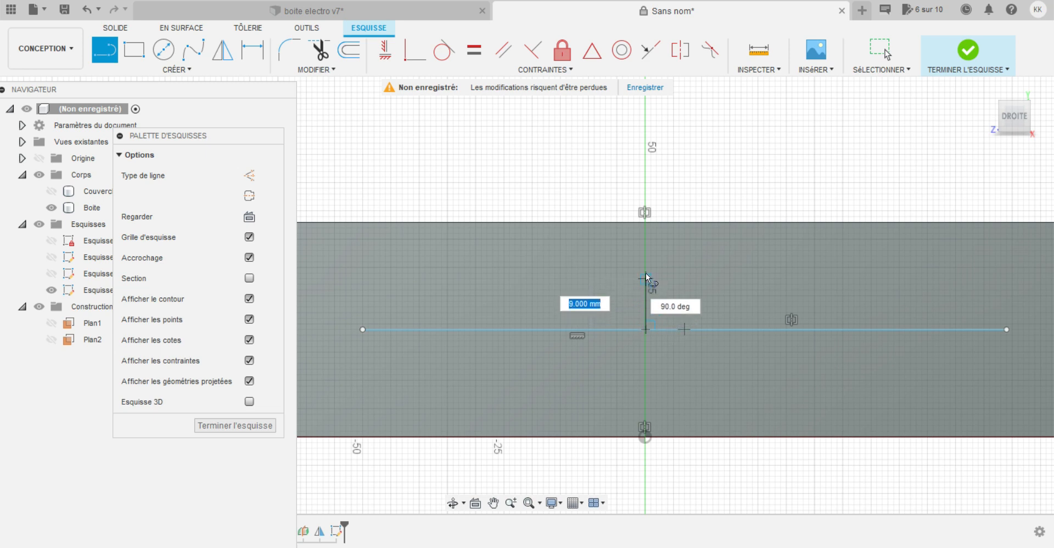
click(646, 274)
key(Escape)
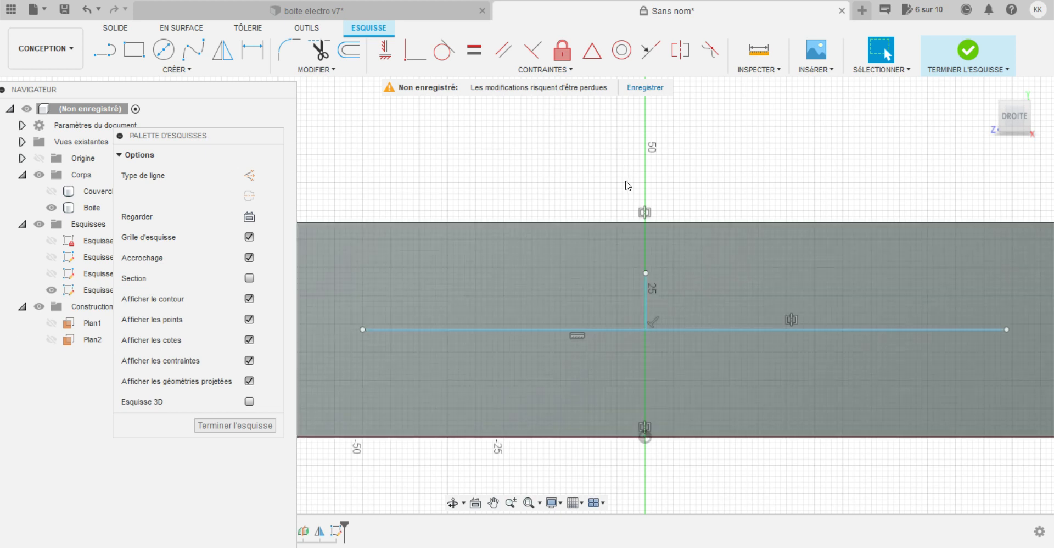
Make the two vertical side edges of the wall face symmetric about the short vertical line.
scroll(648, 184, down, 3)
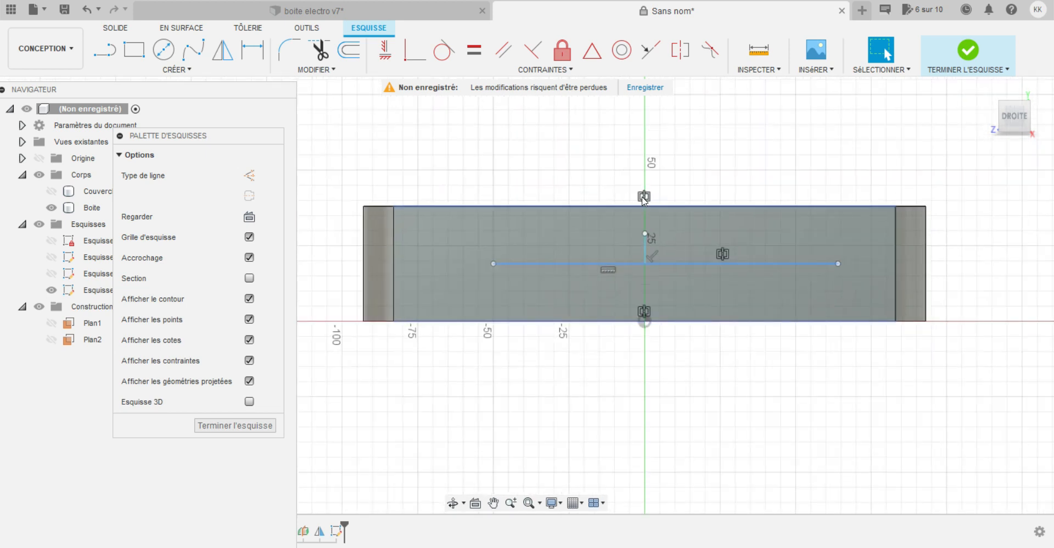
click(680, 52)
click(896, 238)
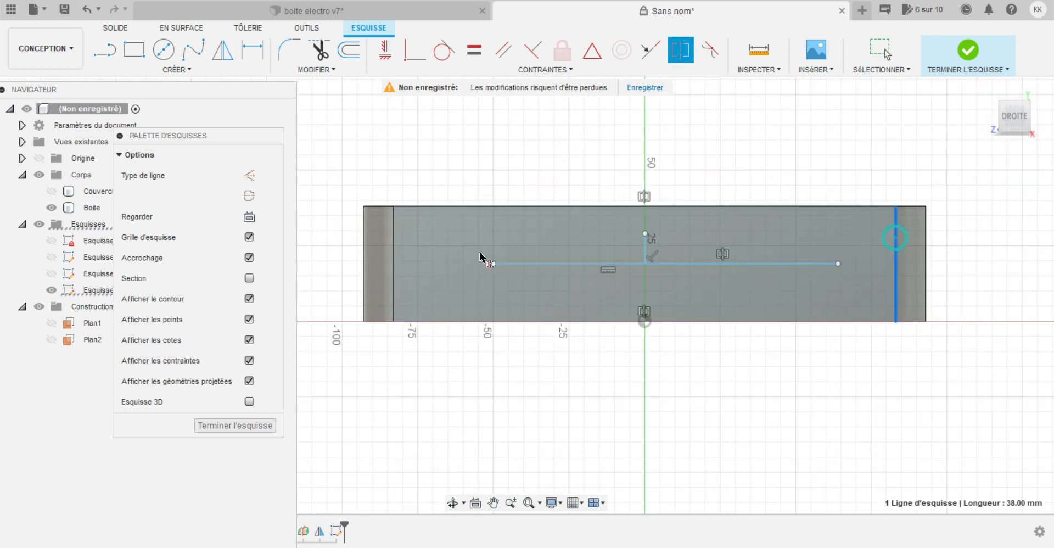
click(394, 265)
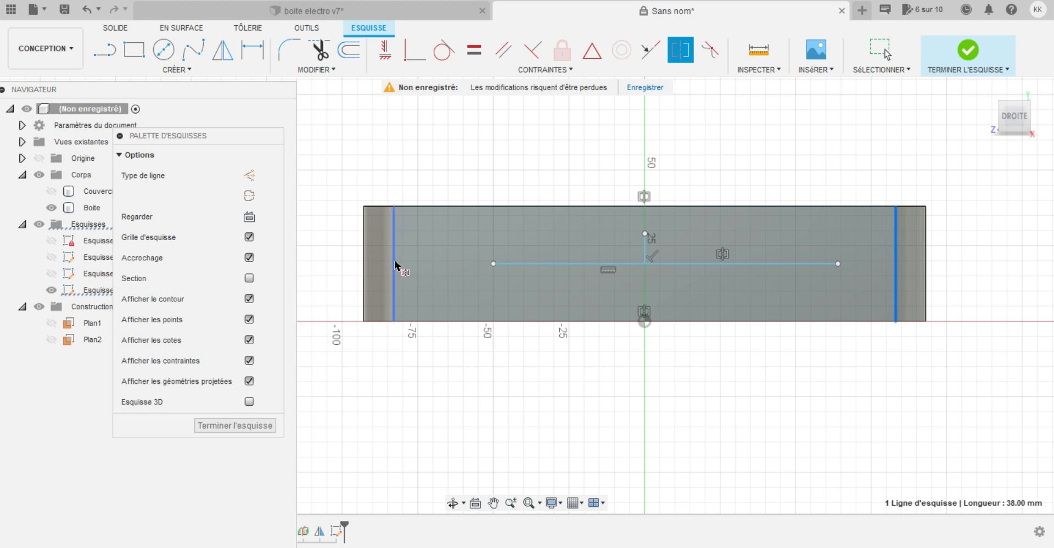
click(645, 246)
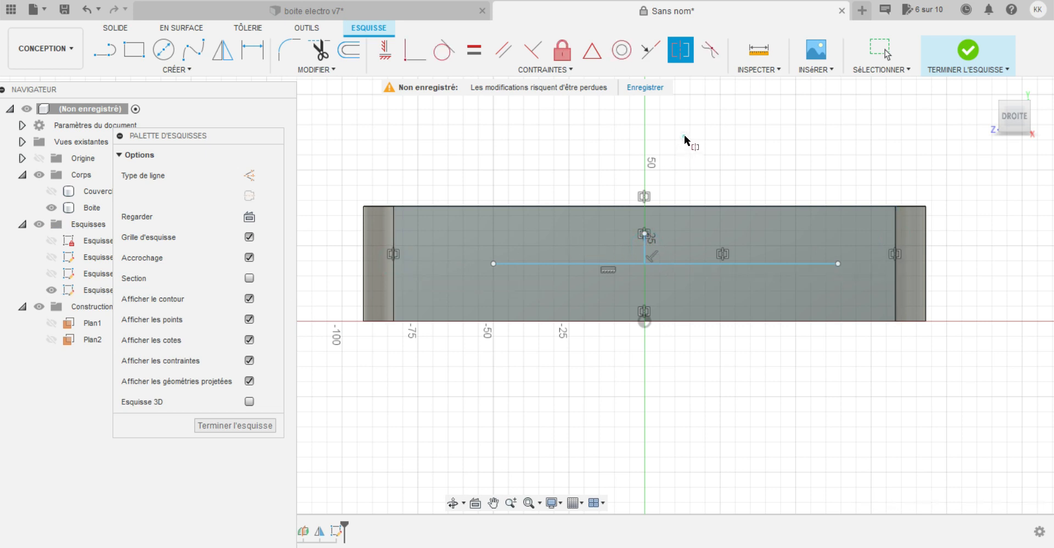
Convert the horizontal line and the short vertical line to construction lines.
click(645, 245)
shift+click(683, 263)
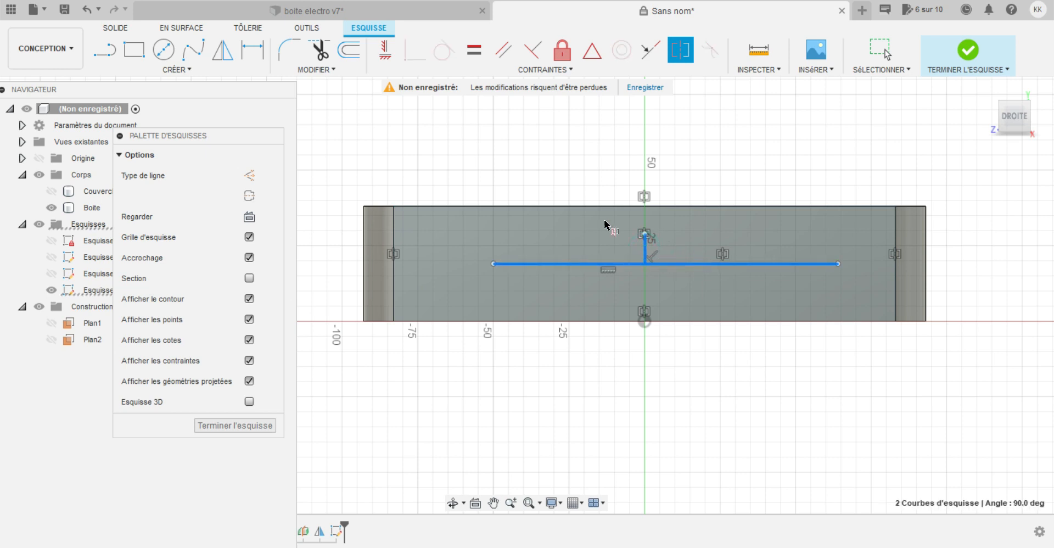
click(254, 178)
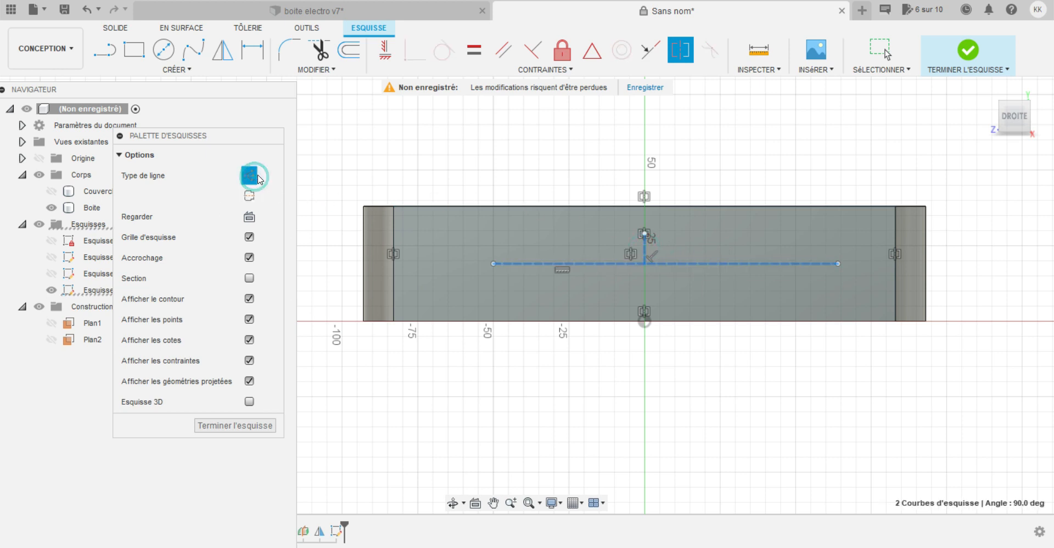
scroll(639, 264, up, 2)
scroll(639, 263, down, 1)
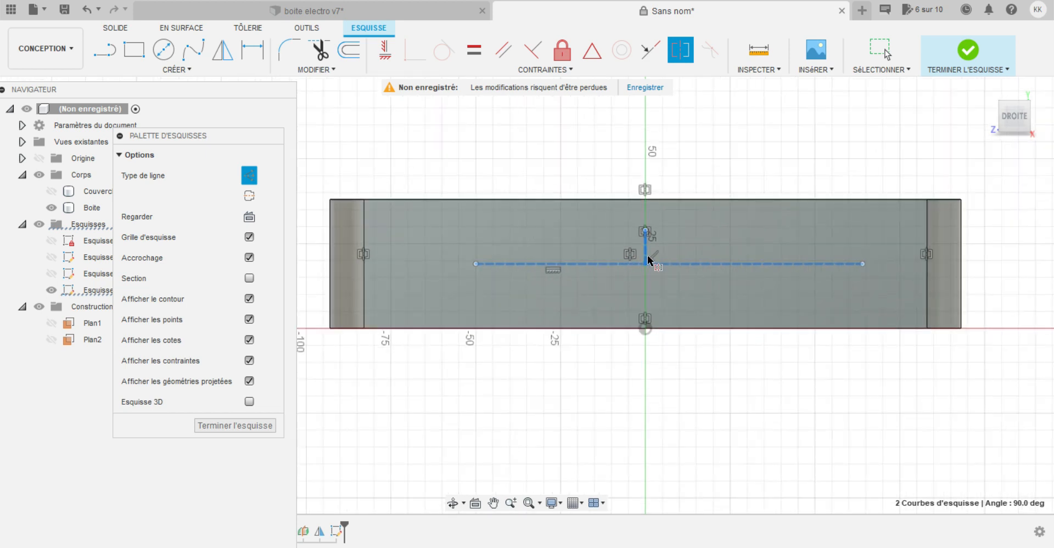
scroll(640, 261, up, 2)
scroll(640, 259, down, 1)
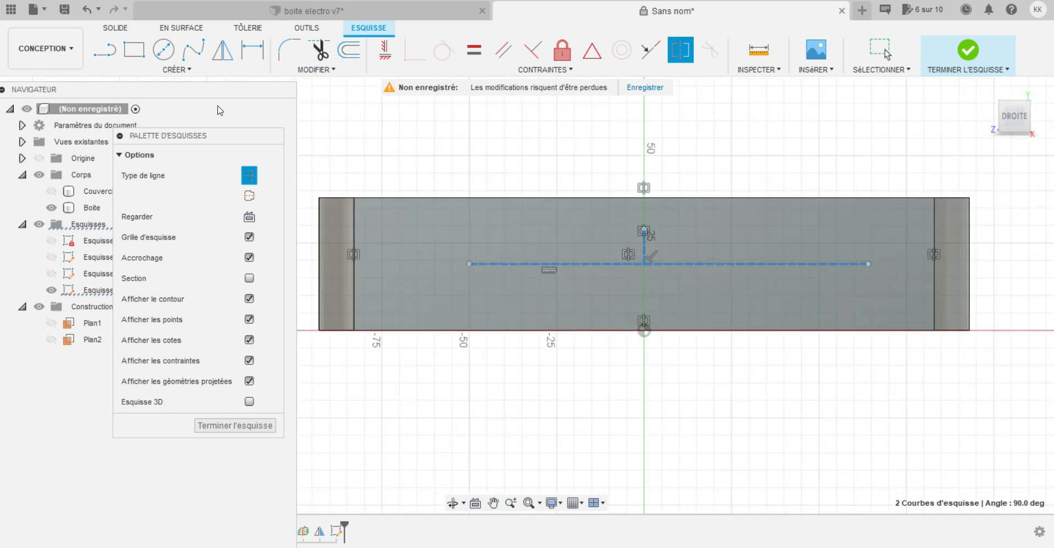
click(417, 155)
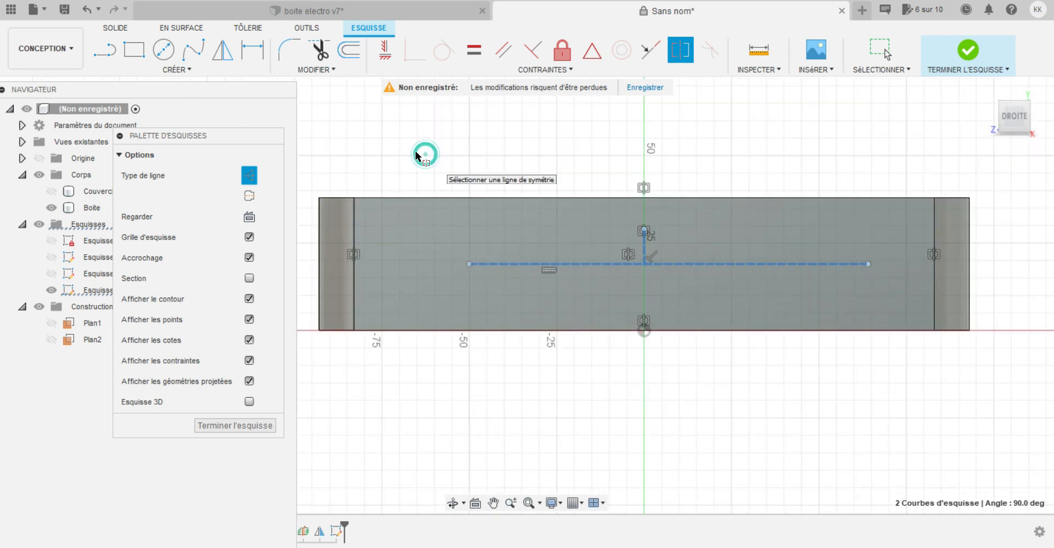
Draw a center rectangle 72.6 mm wide and 12.6 mm high, centred where the two construction lines meet.
click(172, 70)
mouse_move(193, 99)
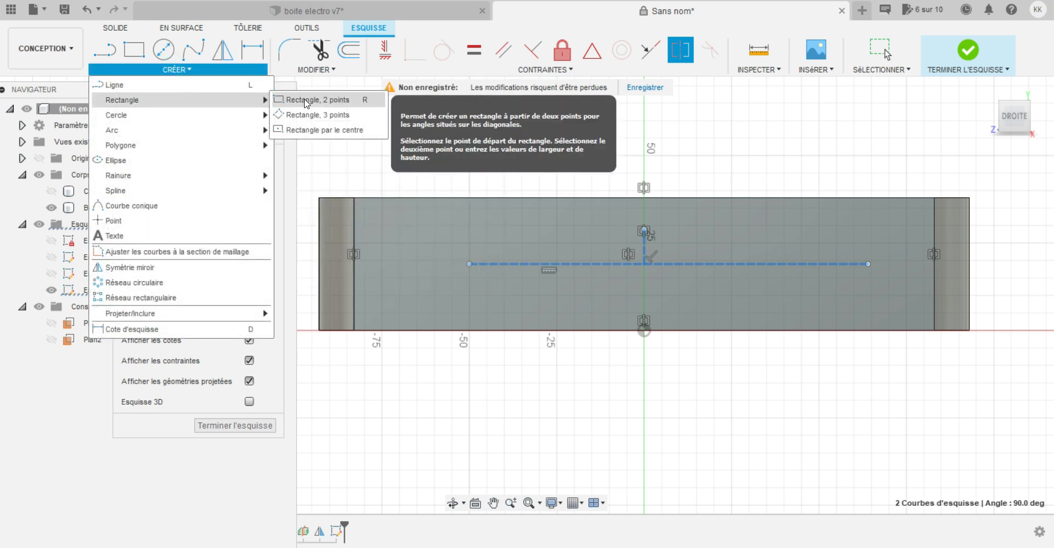
click(324, 128)
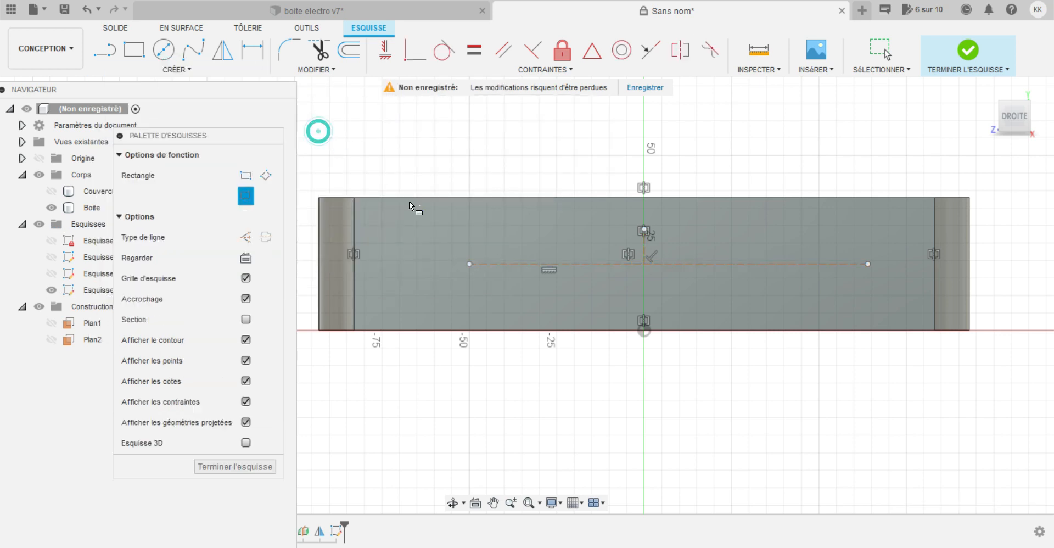
click(643, 264)
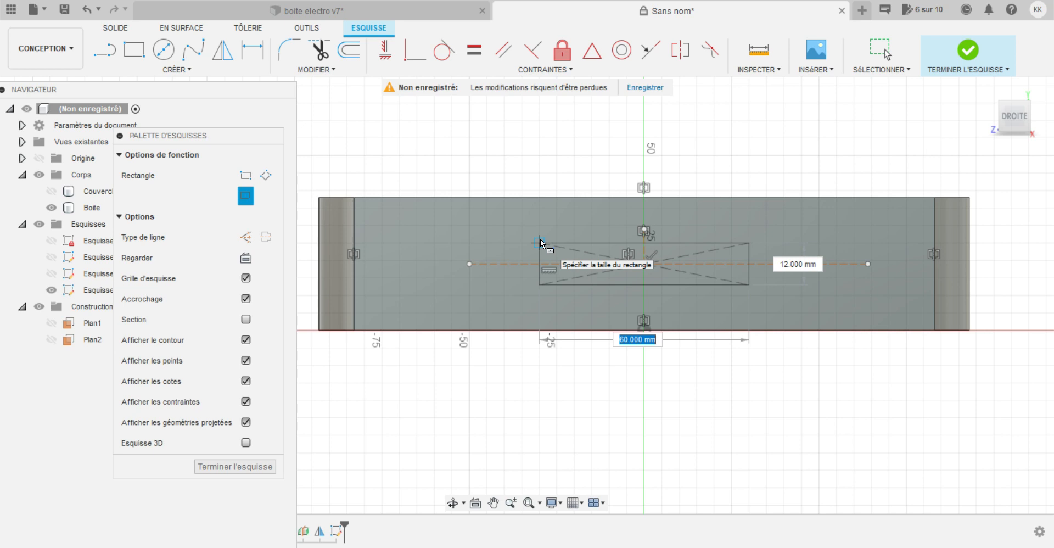
text(72.6)
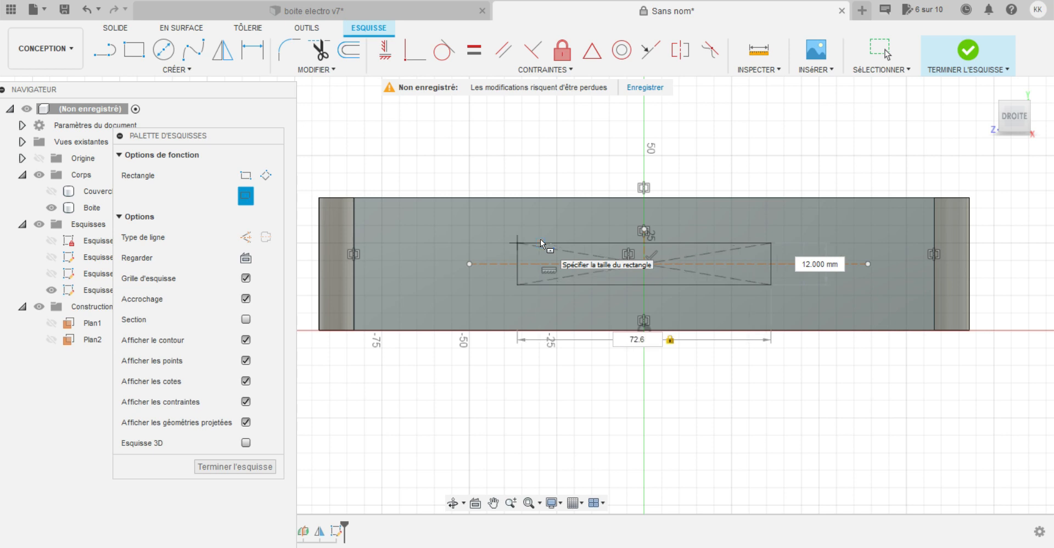
key(Tab)
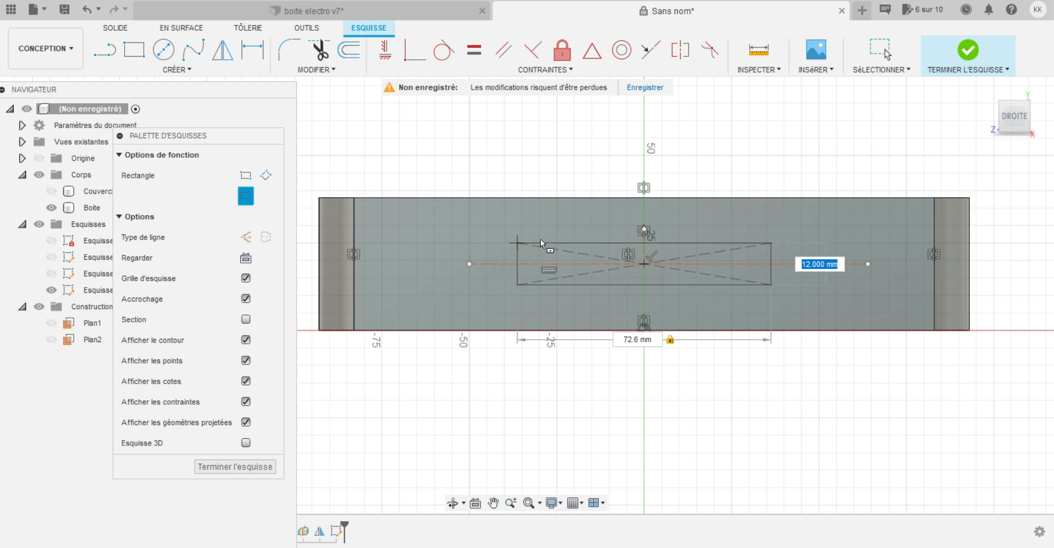
text(12.6)
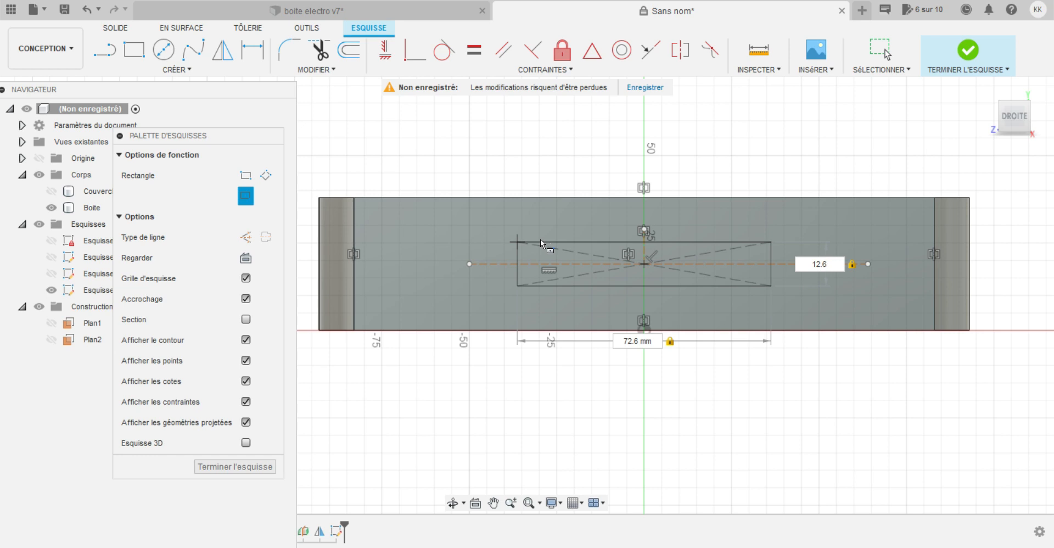
key(Return)
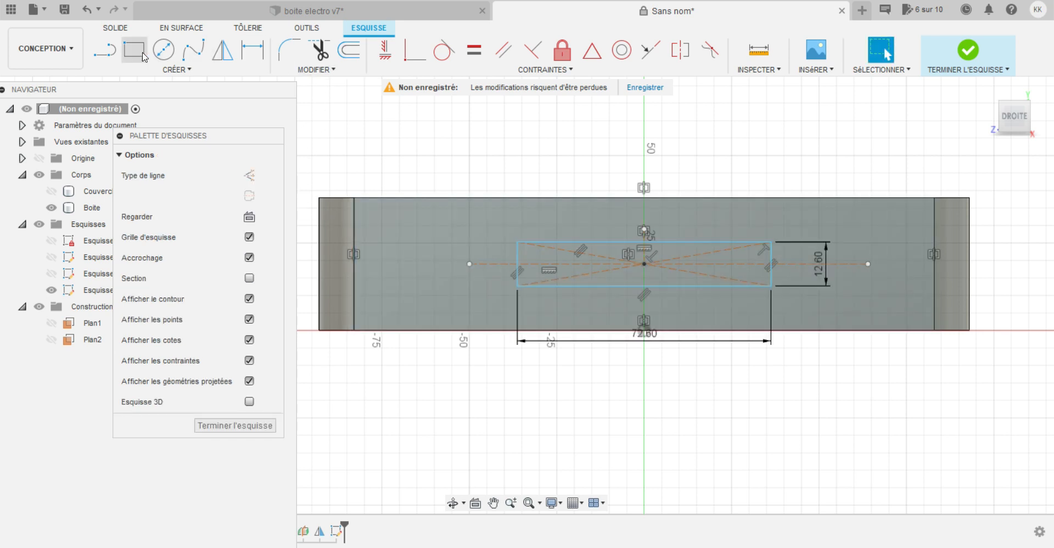
Draw a short vertical line upward from the horizontal construction line on each side of the rectangle, the right one about 11 mm long.
click(107, 51)
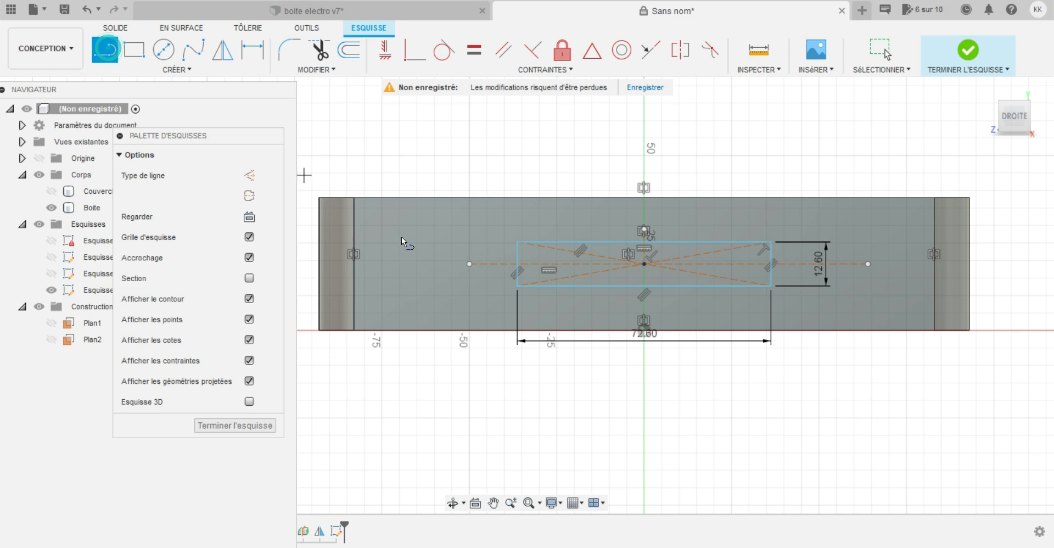
click(492, 252)
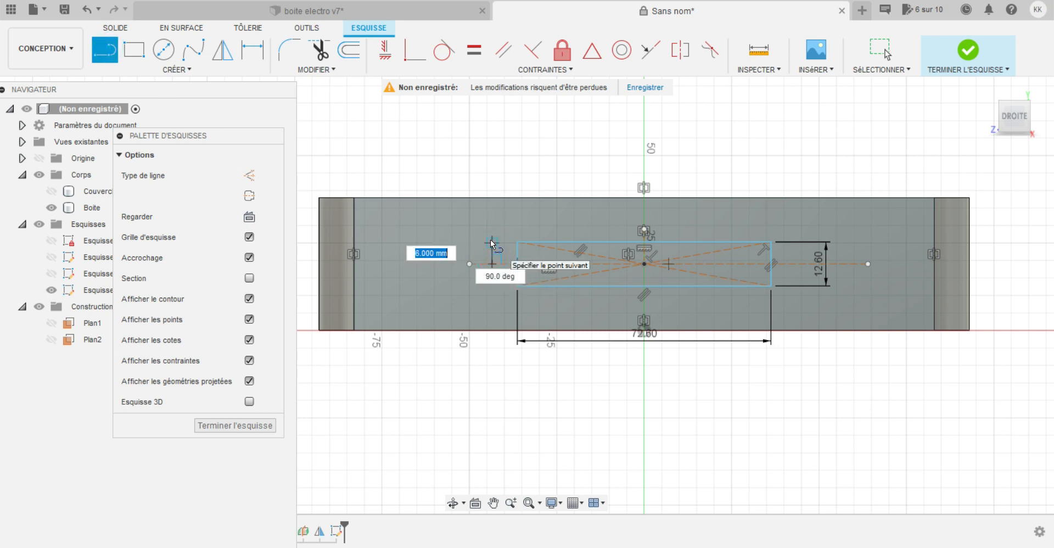
click(489, 233)
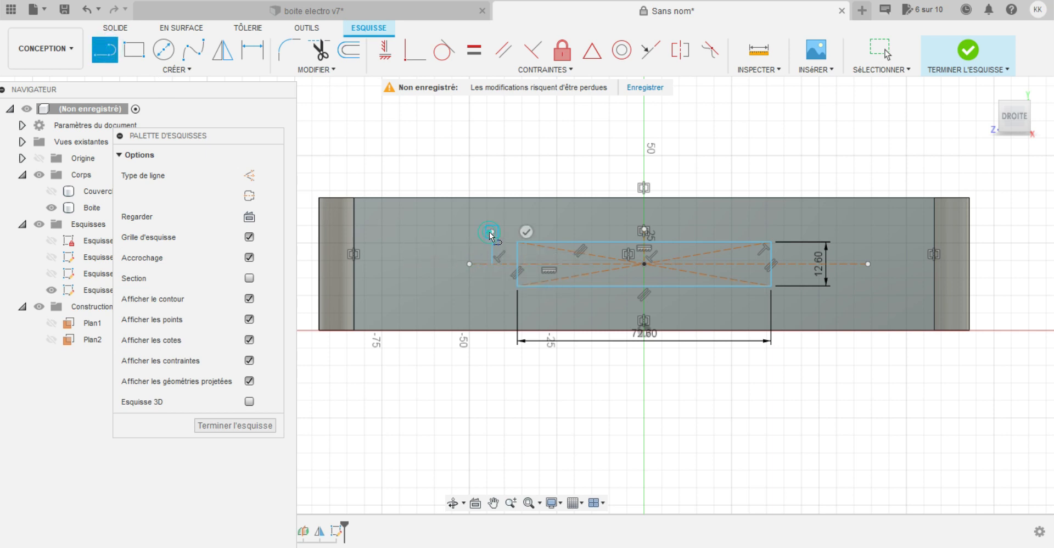
key(Escape)
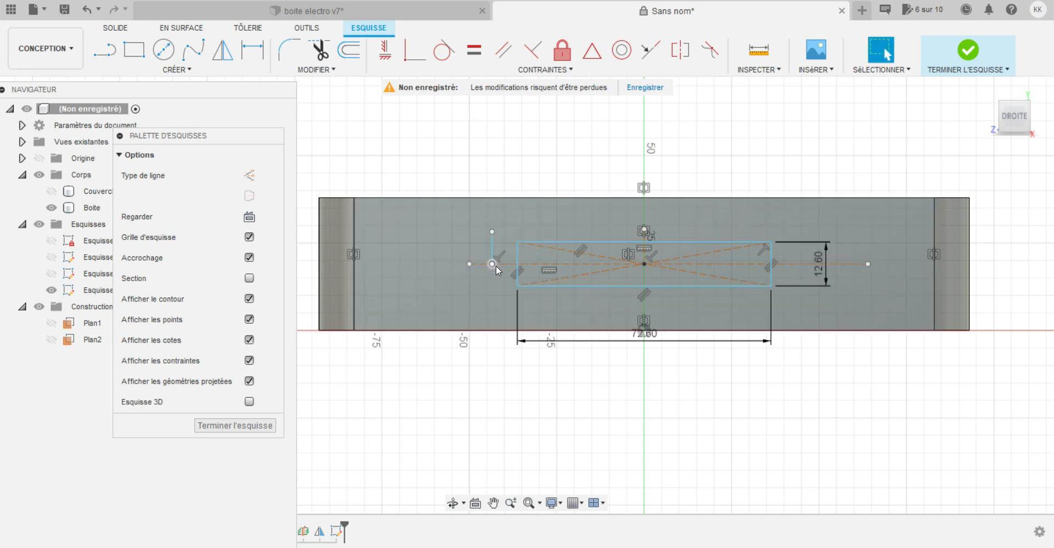
key(l)
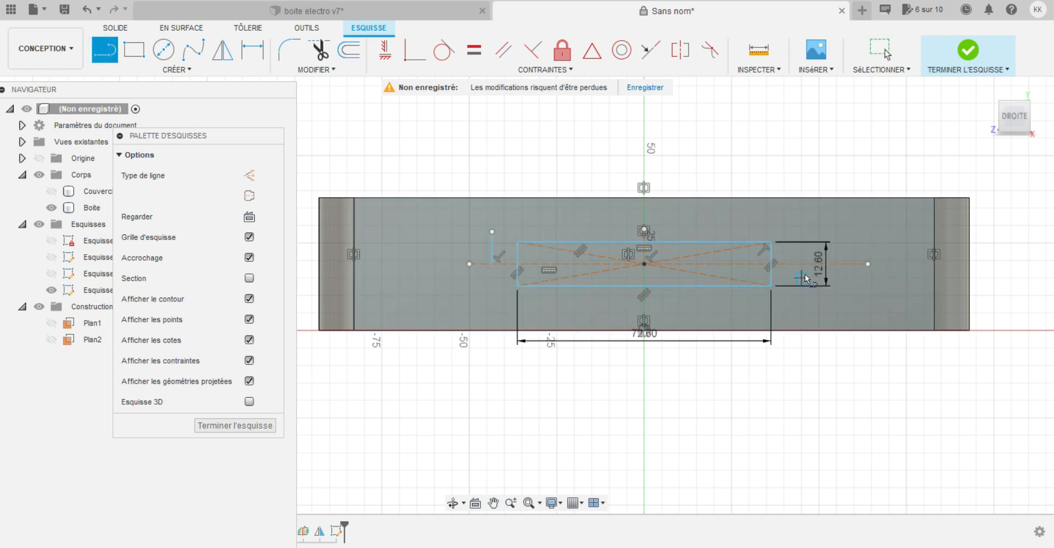
click(798, 264)
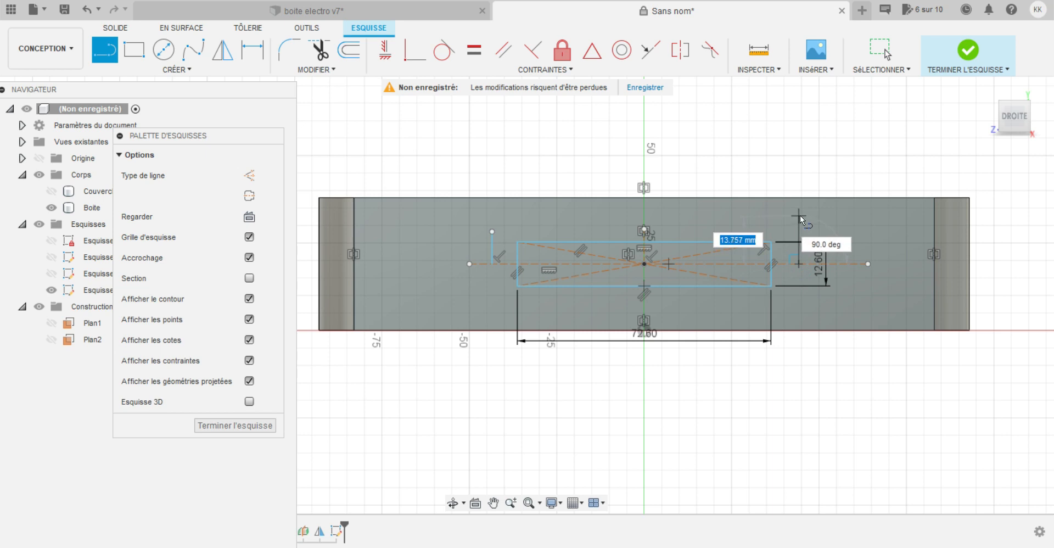
click(799, 226)
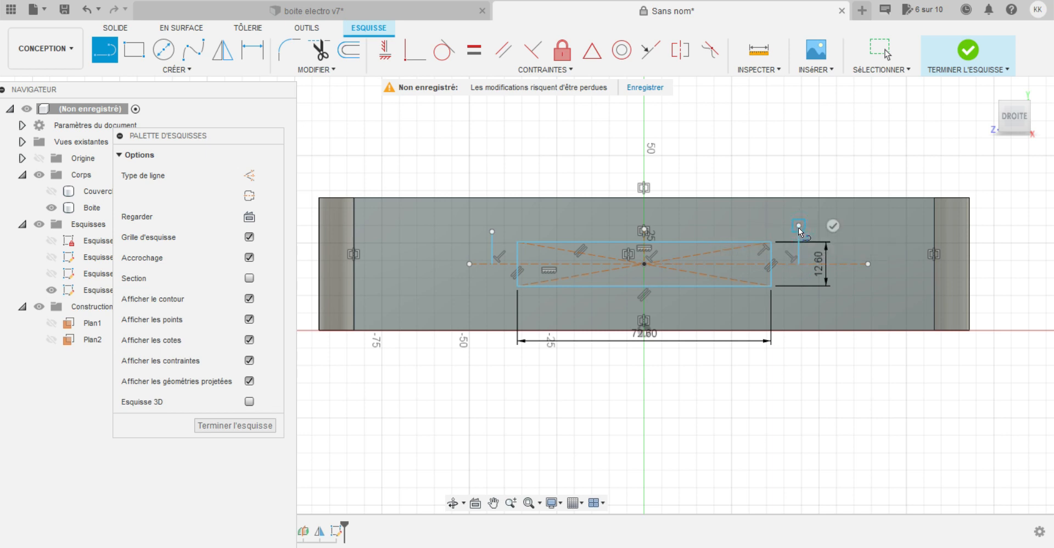
key(Escape)
Convert the two short vertical lines beside the rectangle to construction lines.
click(799, 235)
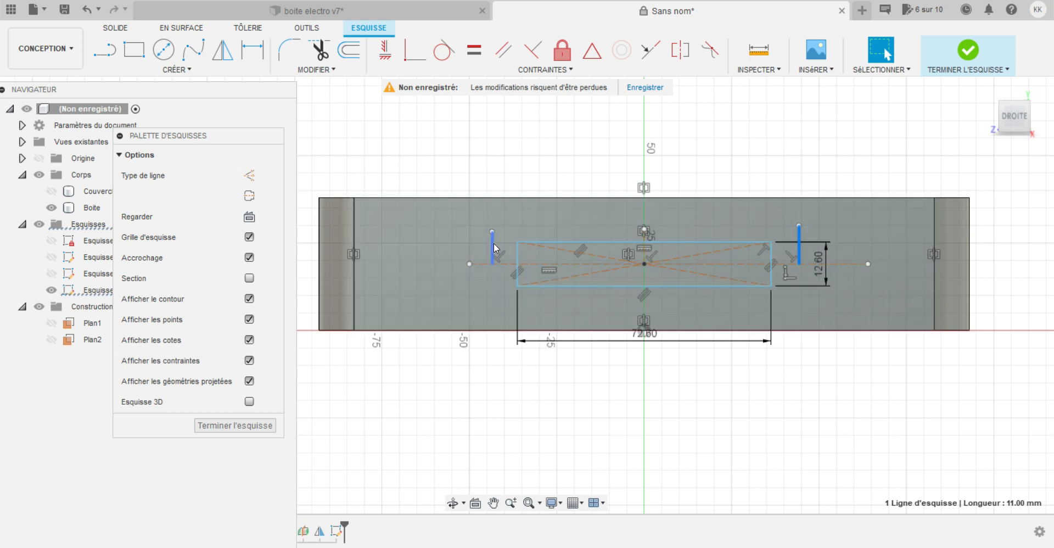
shift+click(493, 243)
click(249, 175)
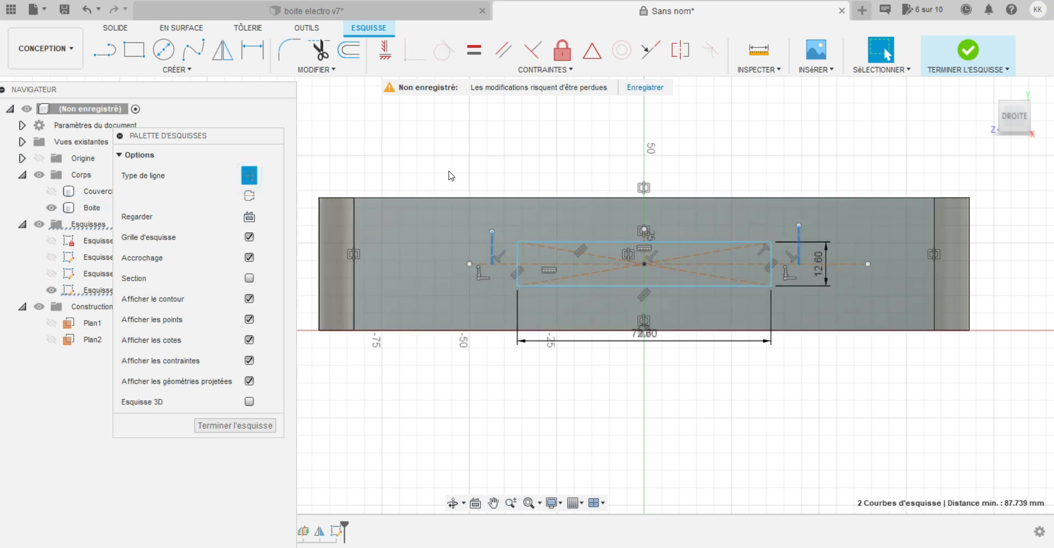
Dimension the distance from the rectangle's left side to the left vertical construction line as 2.8 mm.
key(d)
click(517, 249)
click(493, 239)
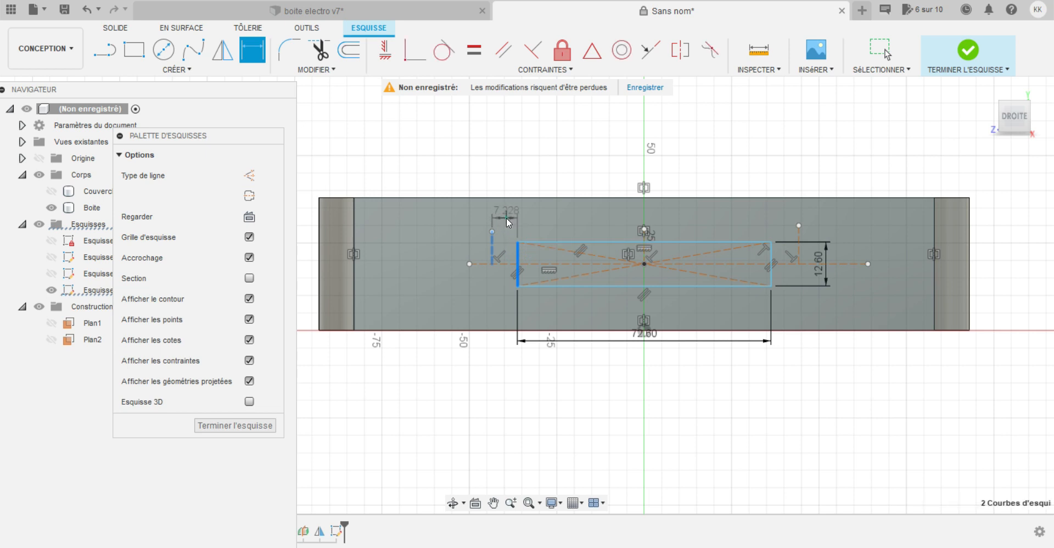
click(506, 217)
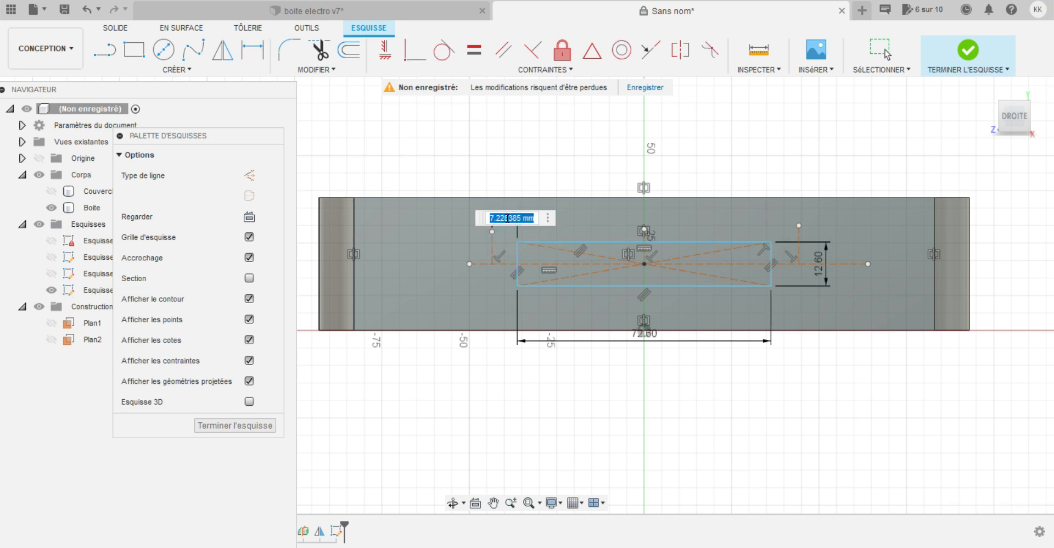
text(2.8)
key(Return)
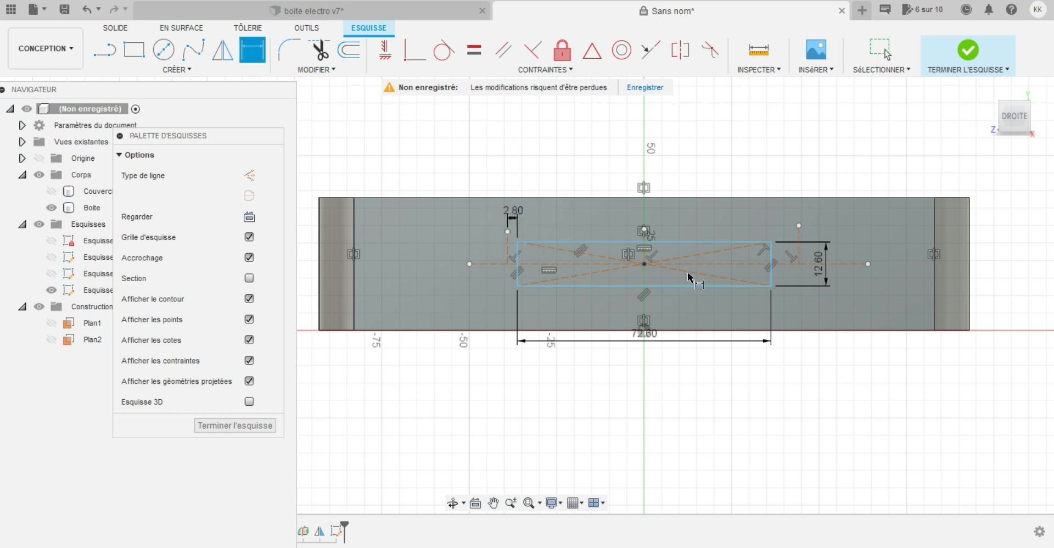
Dimension the distance from the rectangle's right side to the right vertical construction line as 2.8 mm.
click(799, 251)
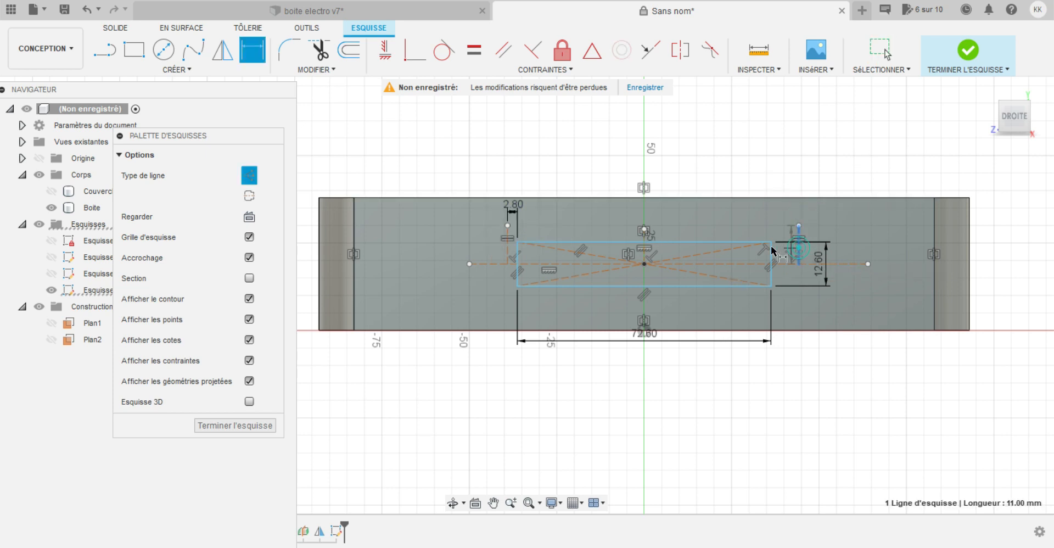
click(771, 251)
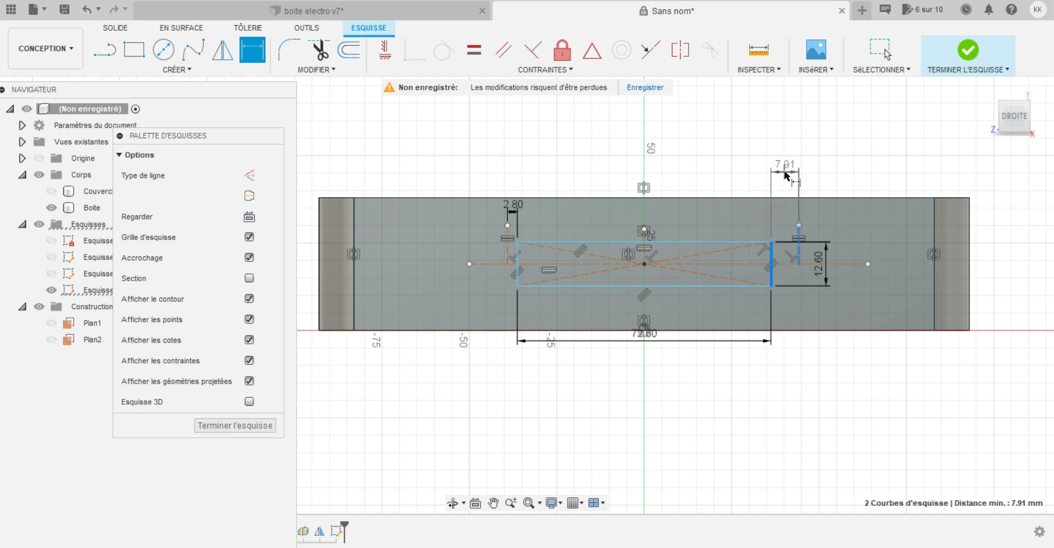
click(787, 172)
text(2.8)
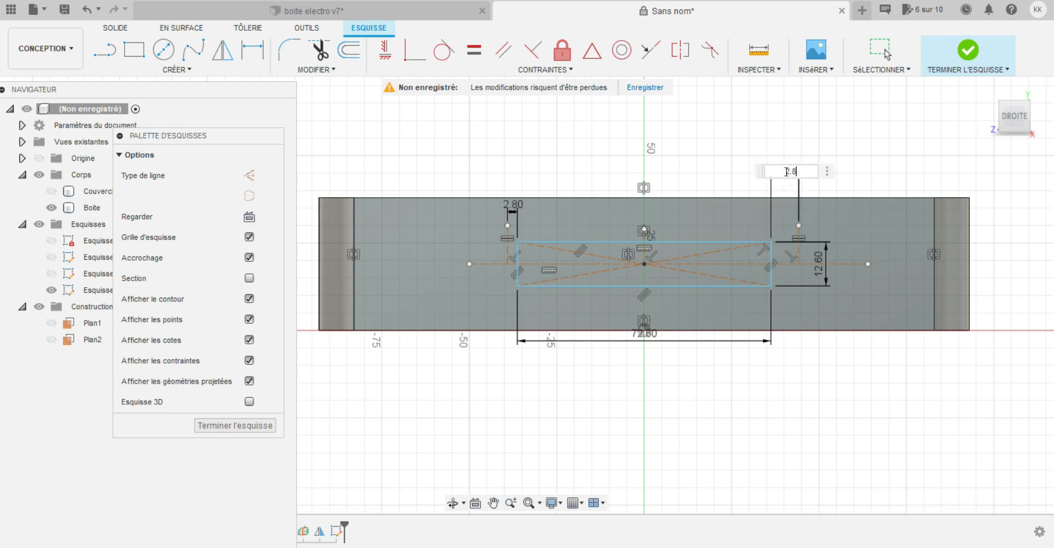
key(Return)
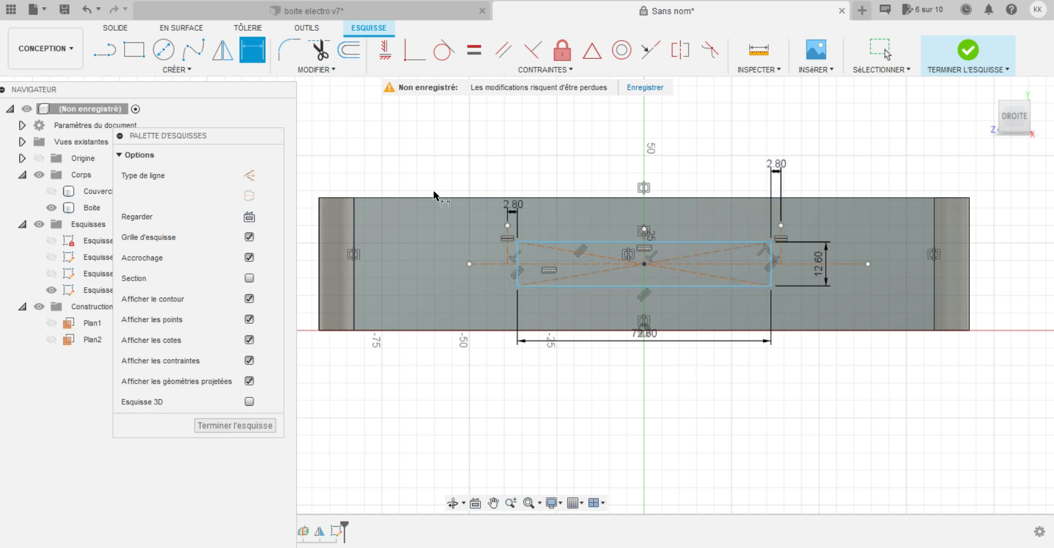
Draw a 3.4 mm diameter circle centred where the left vertical construction line meets the horizontal one.
click(188, 73)
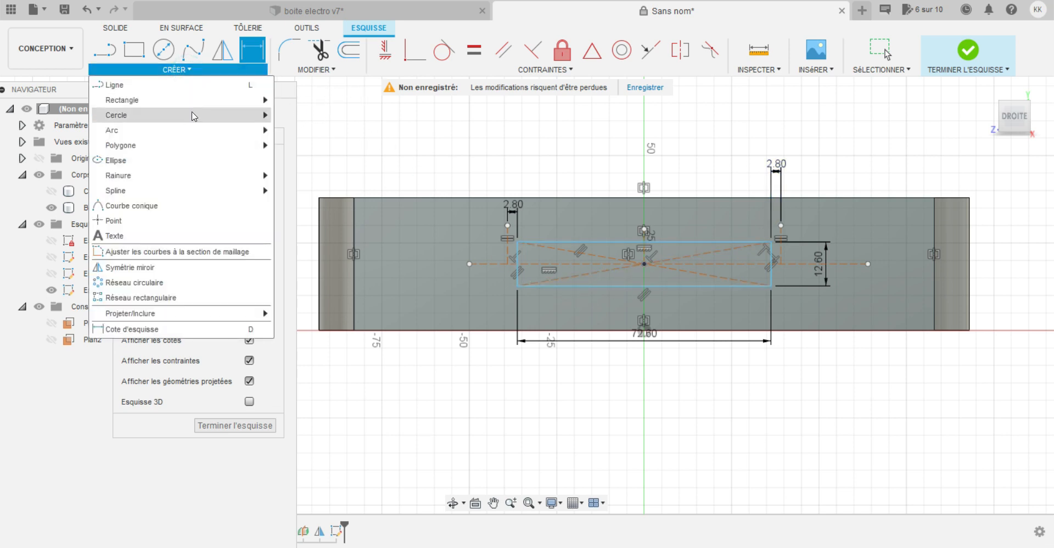
mouse_move(236, 118)
click(303, 116)
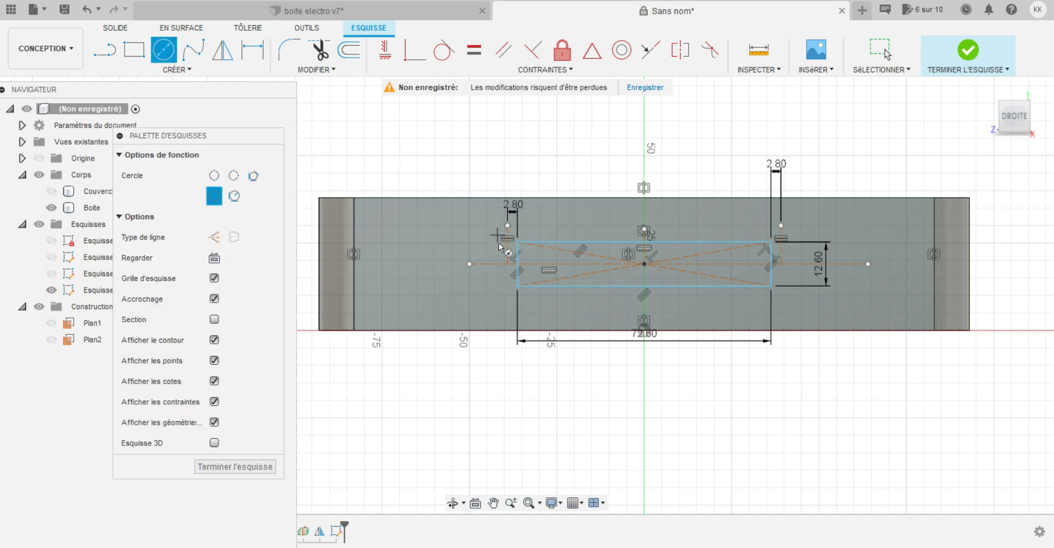
click(508, 264)
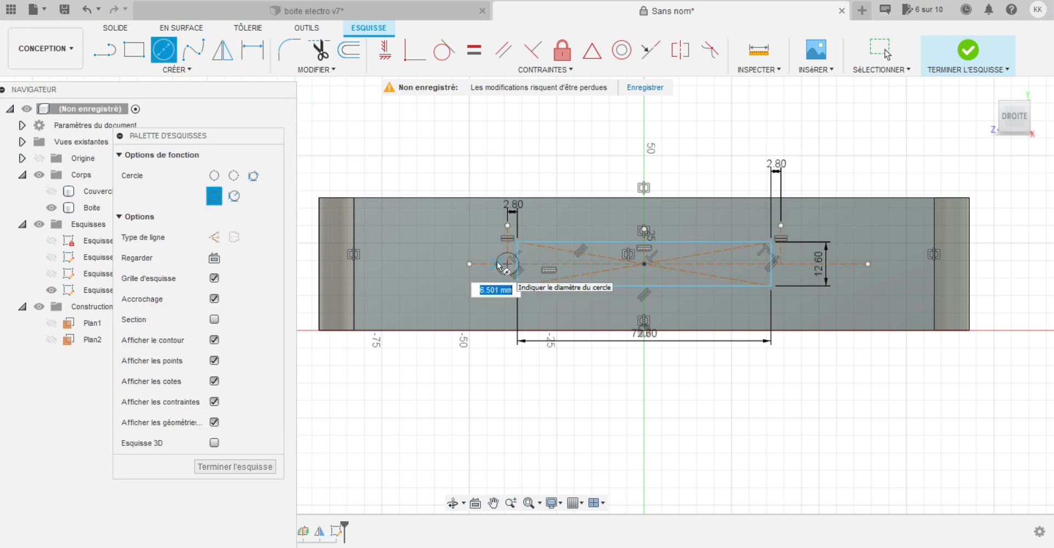
text(3)
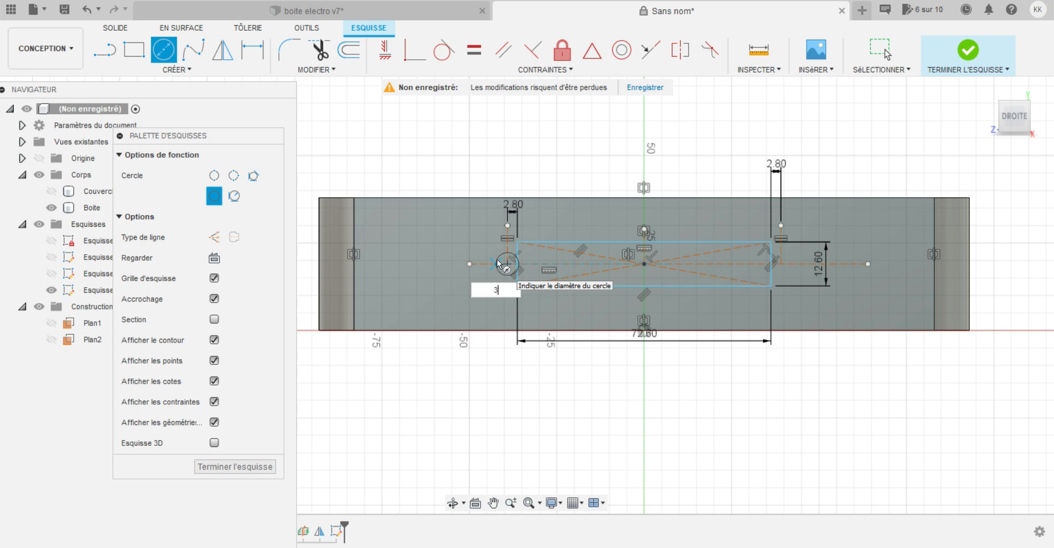
text(.4)
key(Return)
key(Escape)
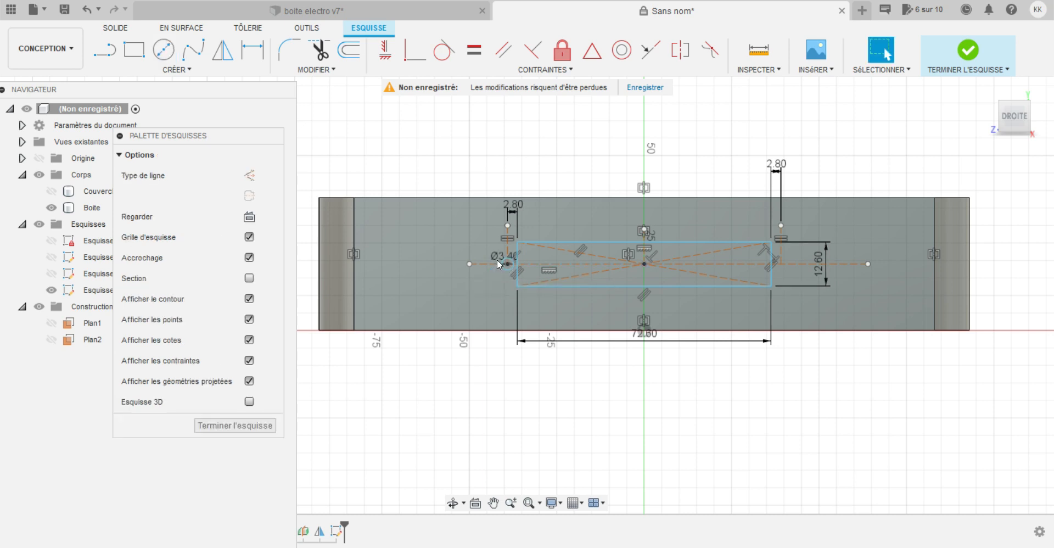
Draw a 3.4 mm diameter circle centred where the right vertical construction line meets the horizontal one, and finish the sketch.
click(176, 70)
mouse_move(252, 115)
click(324, 115)
click(781, 264)
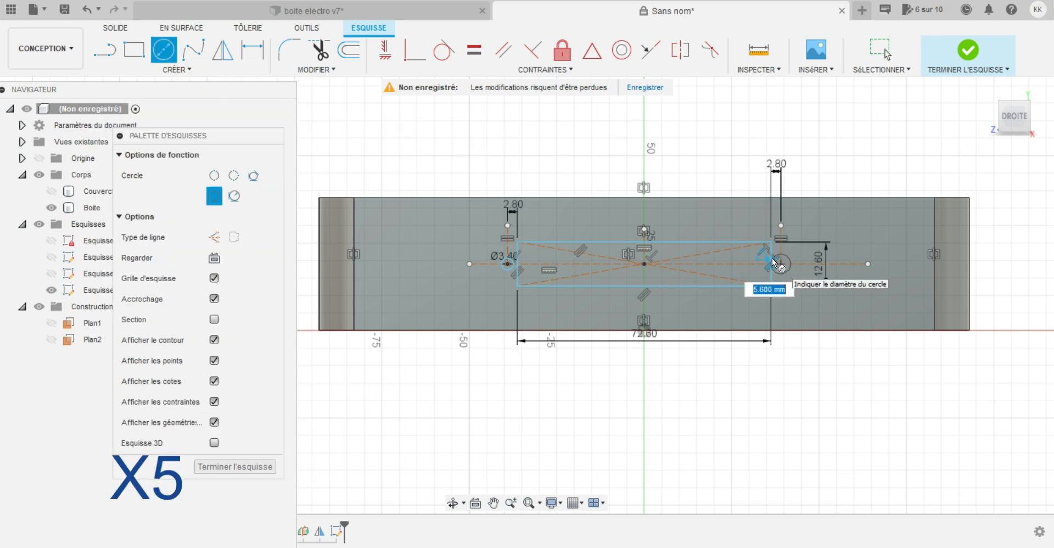
text(3.4)
key(Return)
key(Escape)
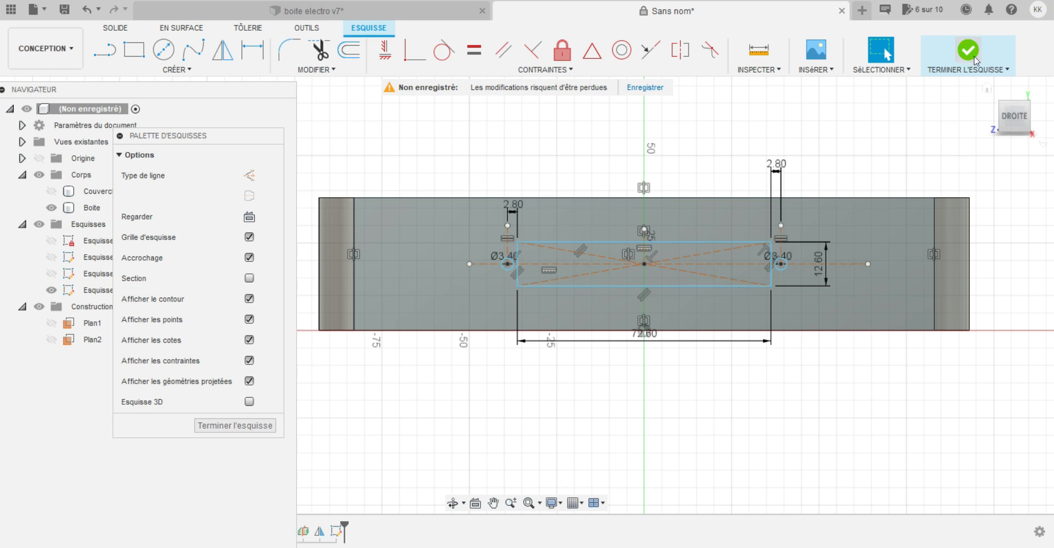
click(966, 51)
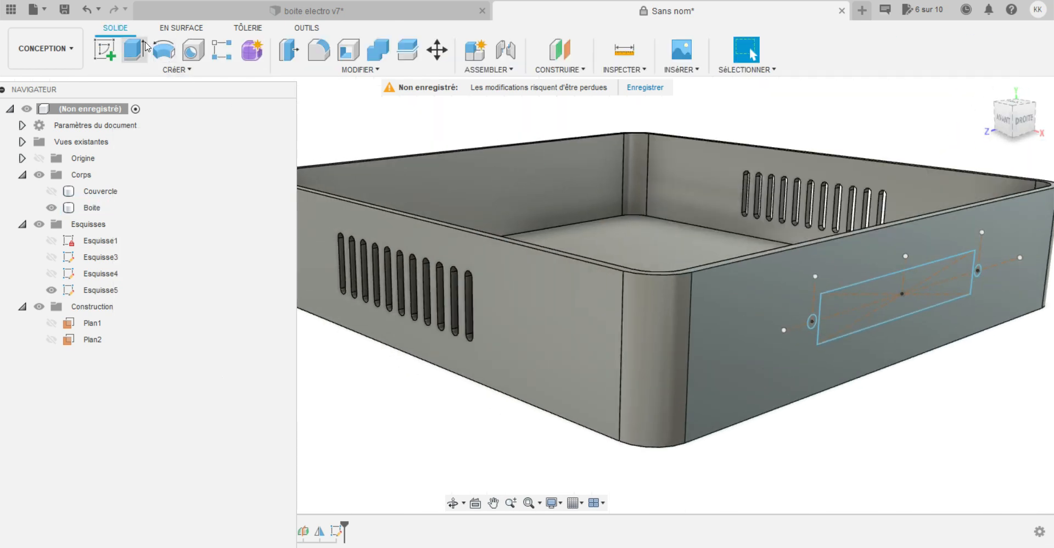
Extrude the rectangle and both circles by -2 mm to cut the opening and its two screw holes through the right wall.
click(134, 50)
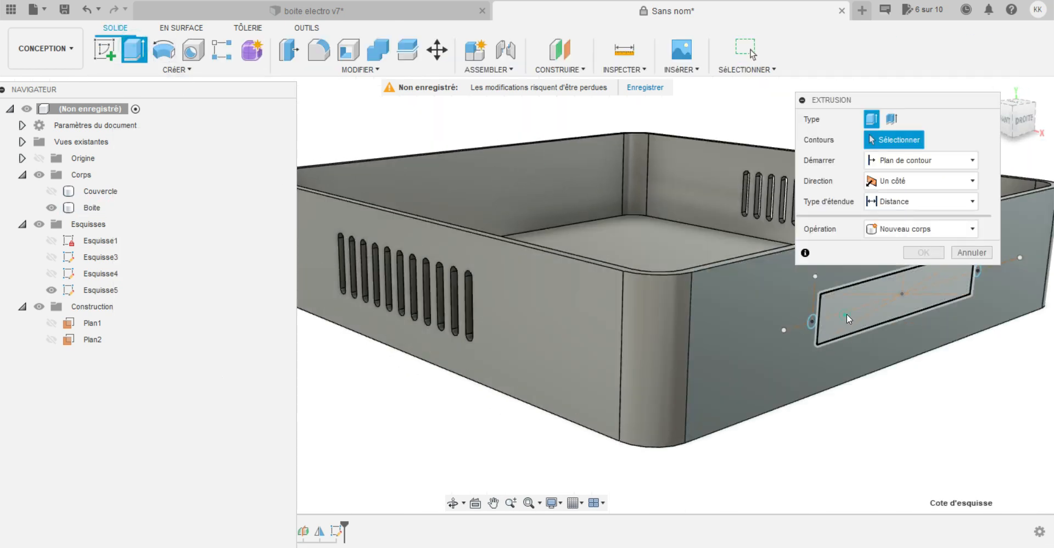
click(848, 315)
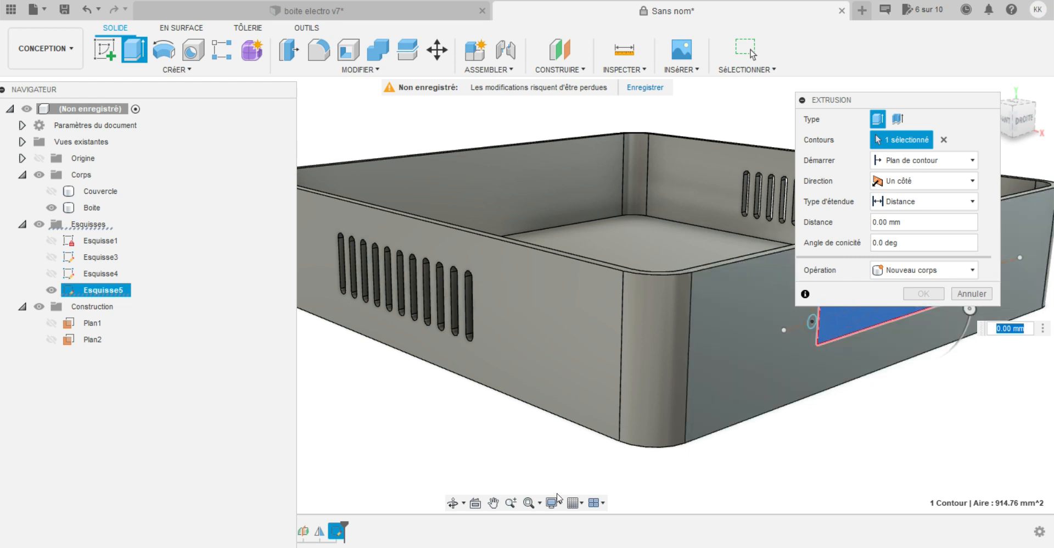
click(452, 504)
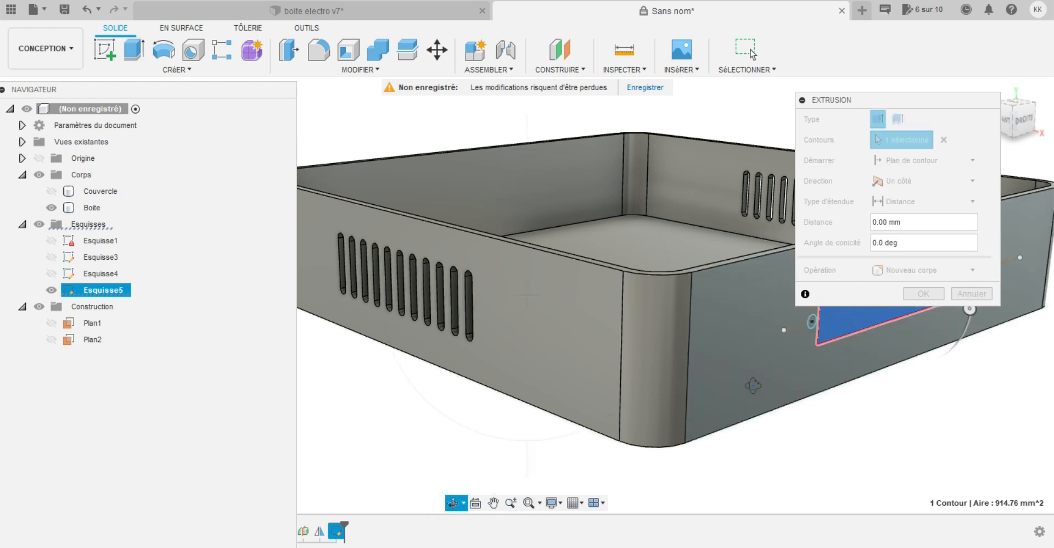
drag(812, 385, 717, 389)
scroll(706, 398, up, 4)
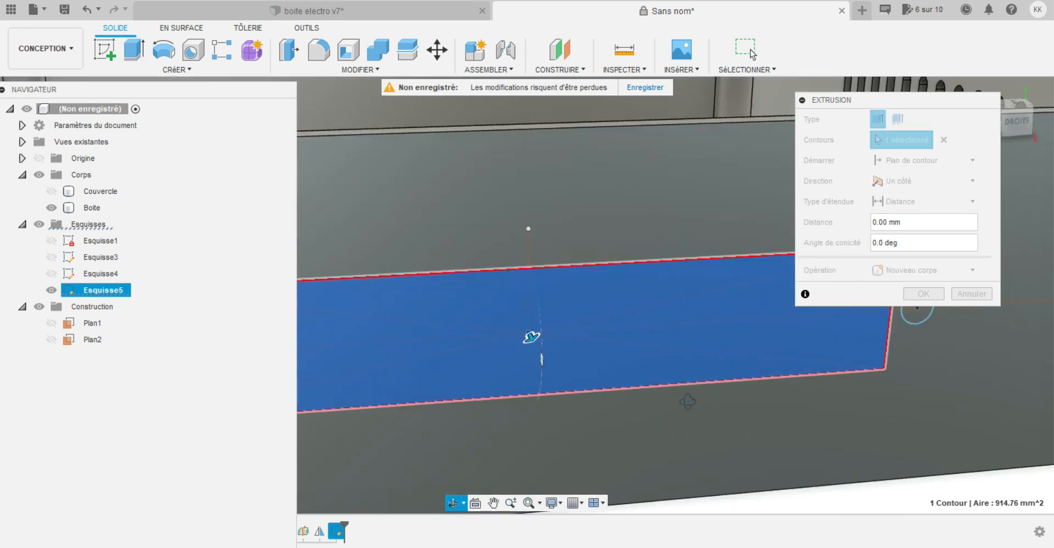
key(Escape)
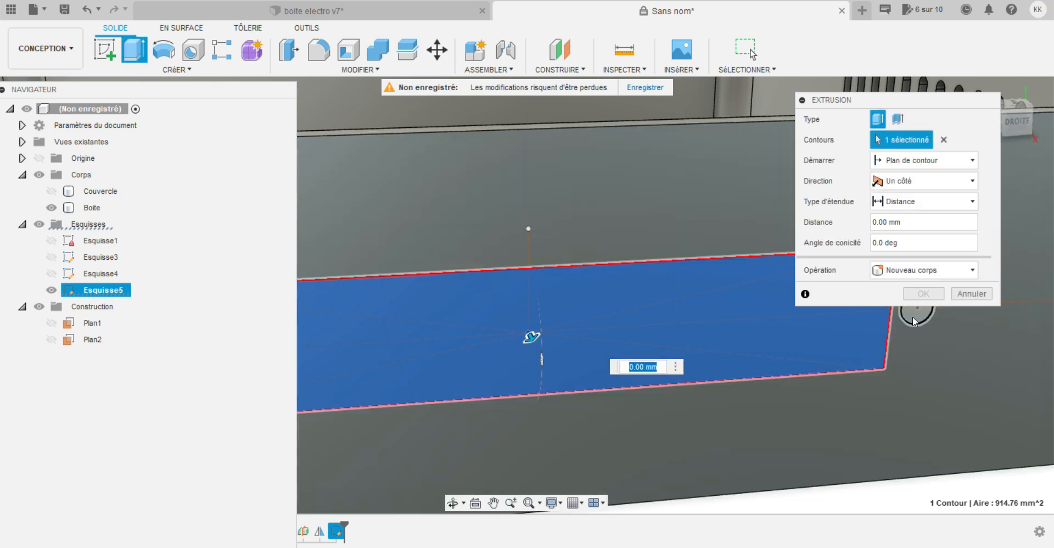
click(912, 316)
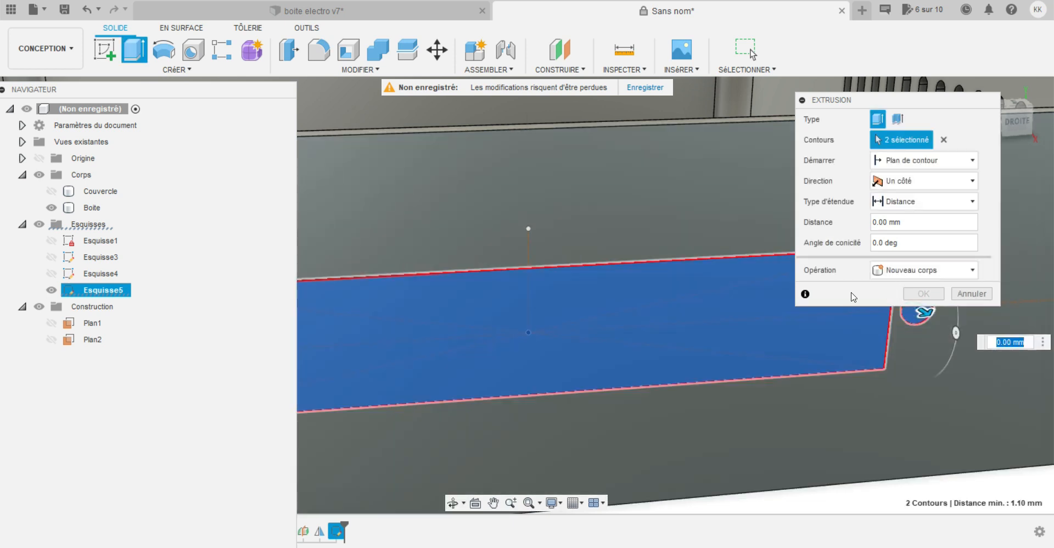
click(452, 503)
drag(489, 455, 510, 456)
key(Escape)
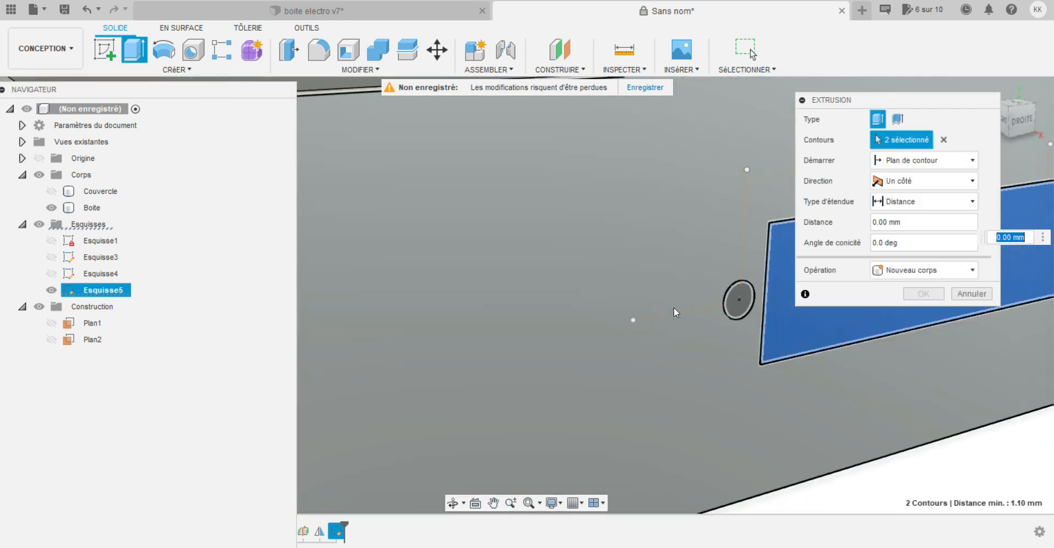
click(739, 300)
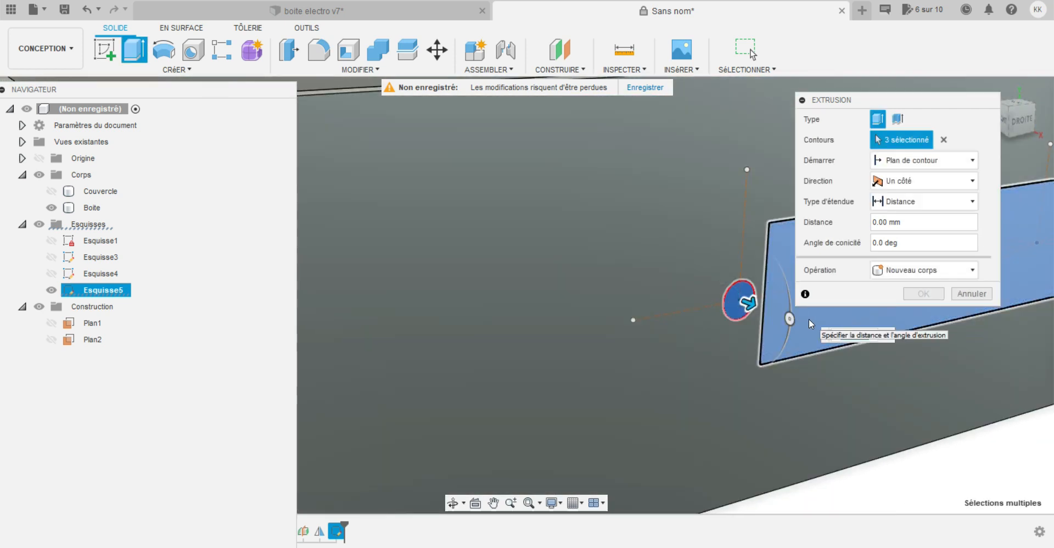
text(2)
key(BackSpace)
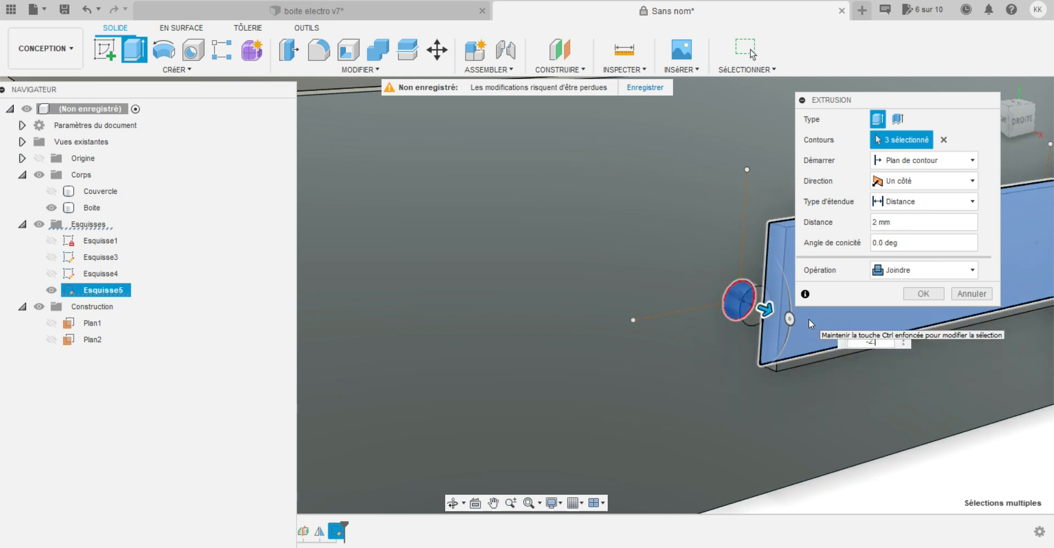
key(Return)
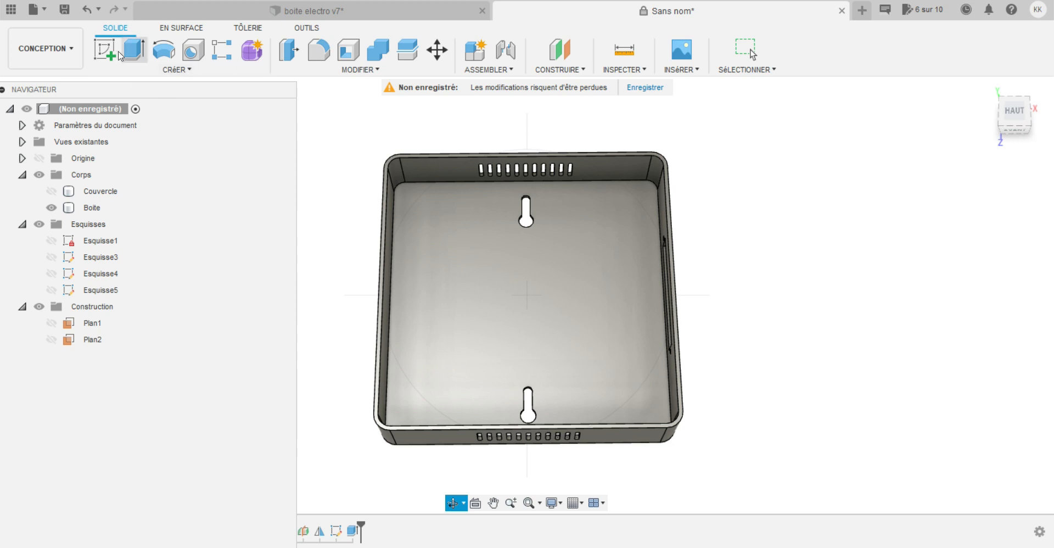
Start a sketch on the enclosure floor and draw a 6 mm diameter circle near the upper-left corner.
click(105, 50)
click(412, 221)
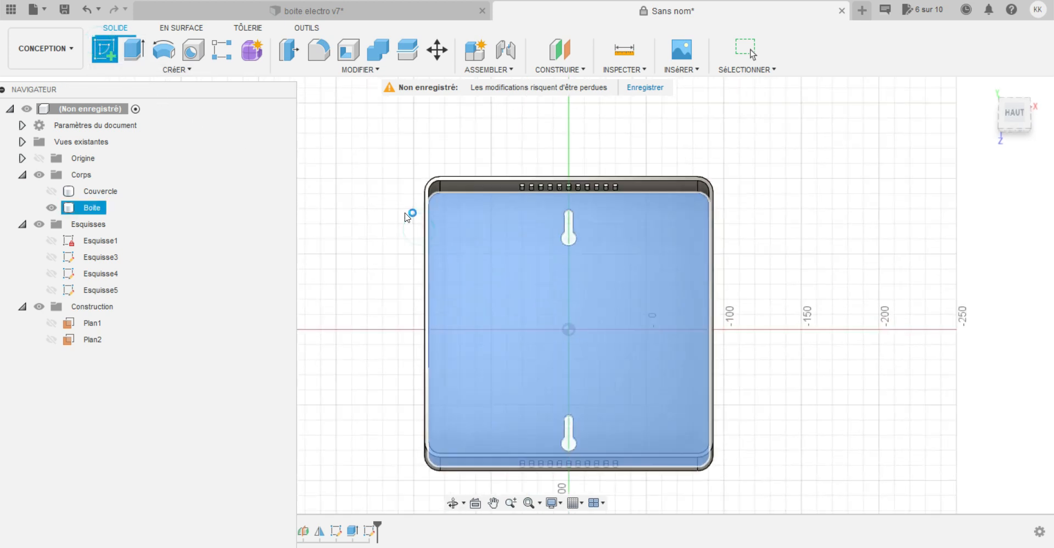
scroll(530, 268, up, 5)
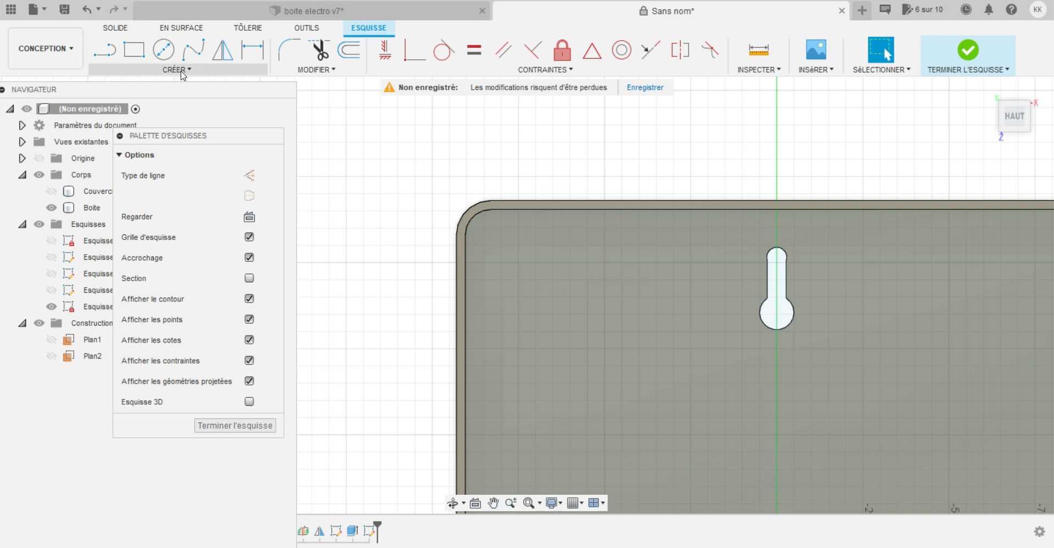
click(182, 71)
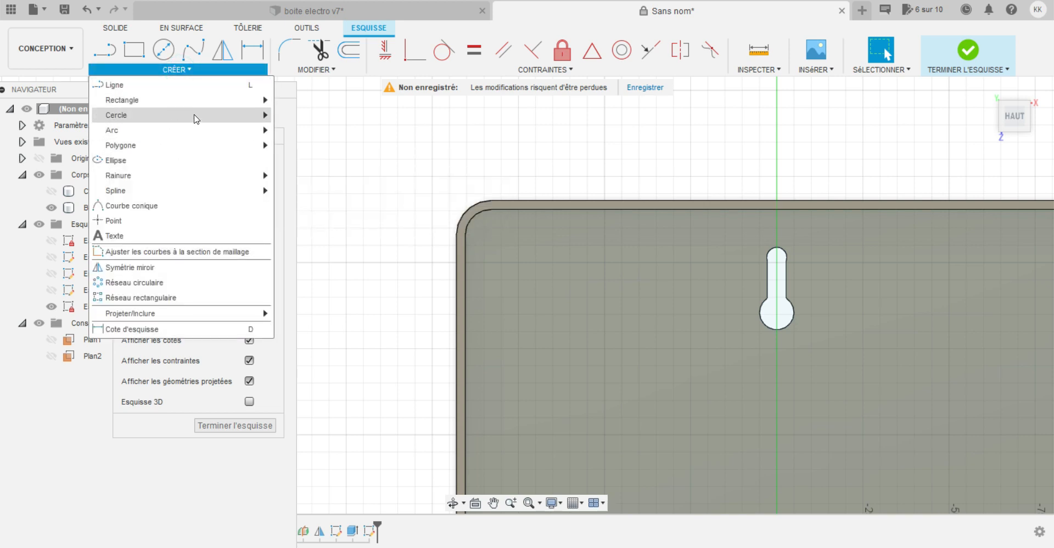
mouse_move(196, 118)
click(318, 111)
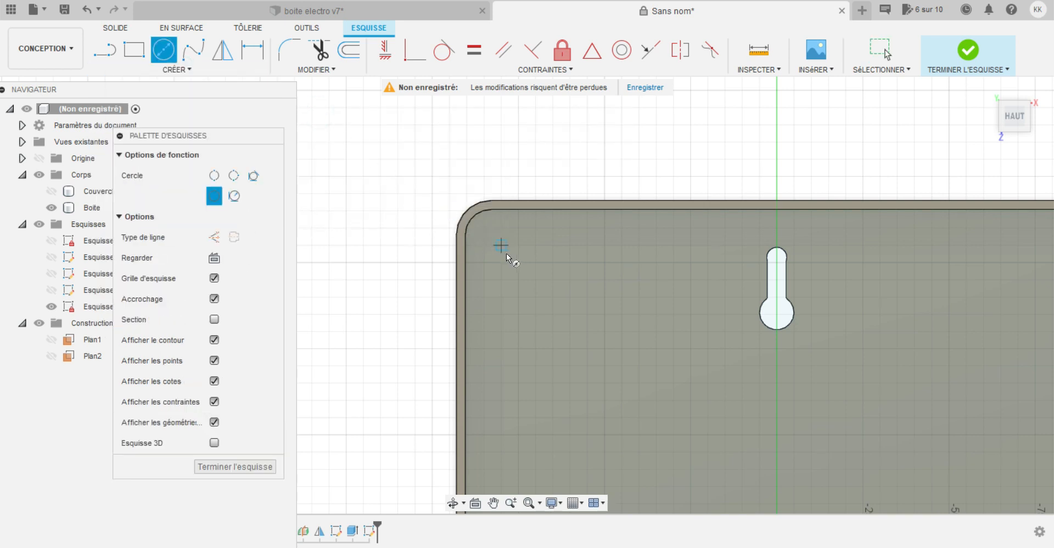
click(518, 263)
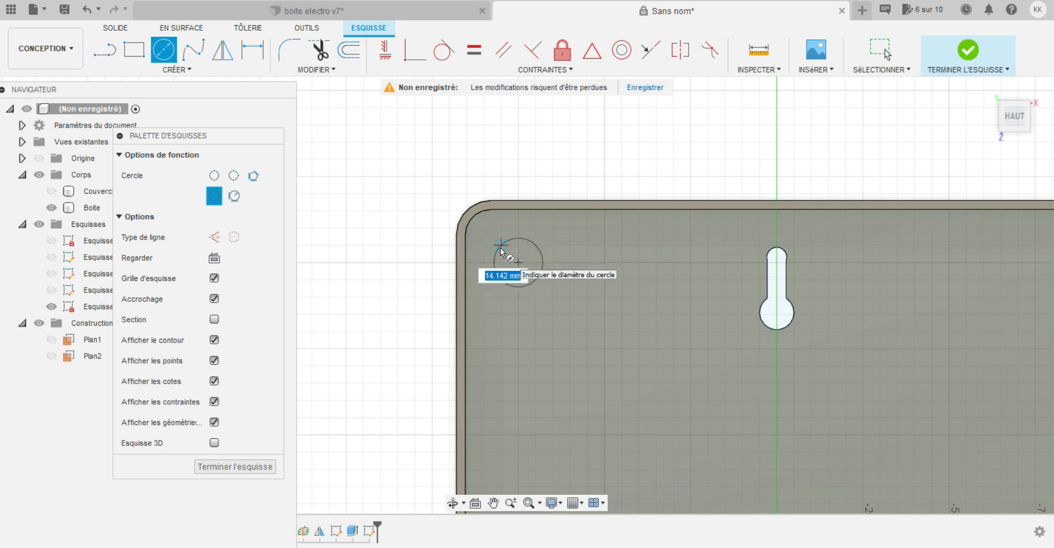
text(6)
key(Return)
key(Escape)
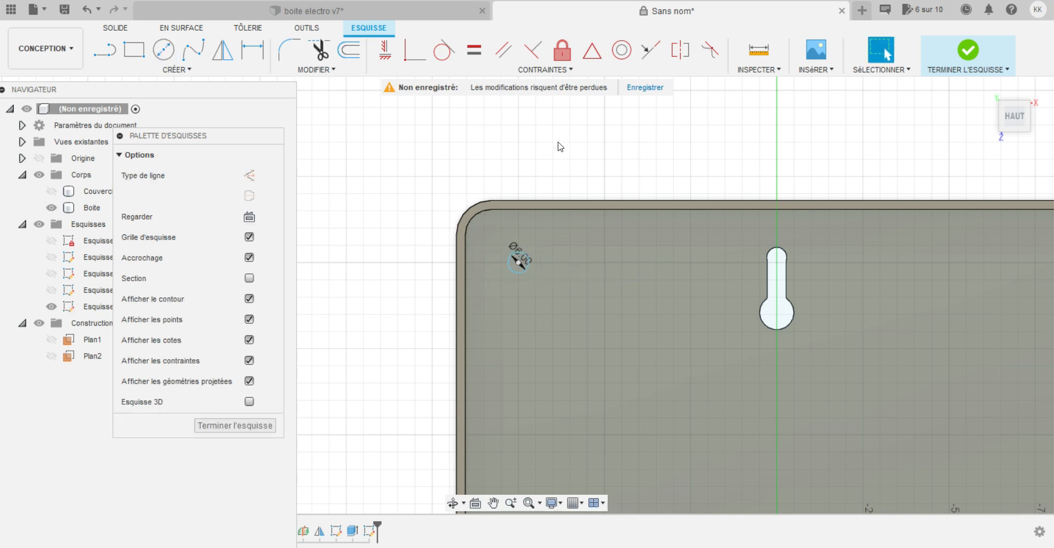
Dimension the distance from the circle's centre to the upper outer edge of the box as 15 mm.
key(d)
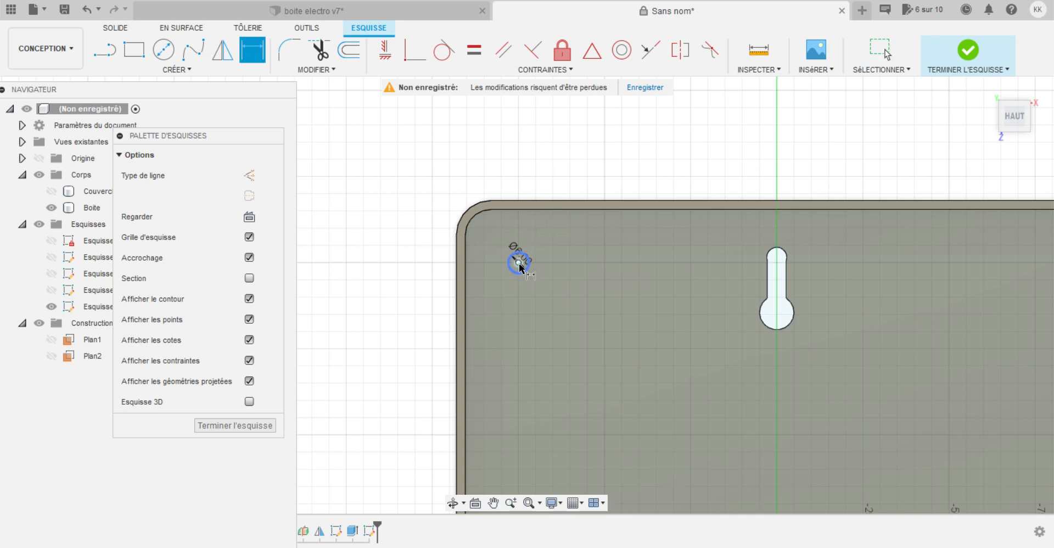
click(522, 201)
click(518, 263)
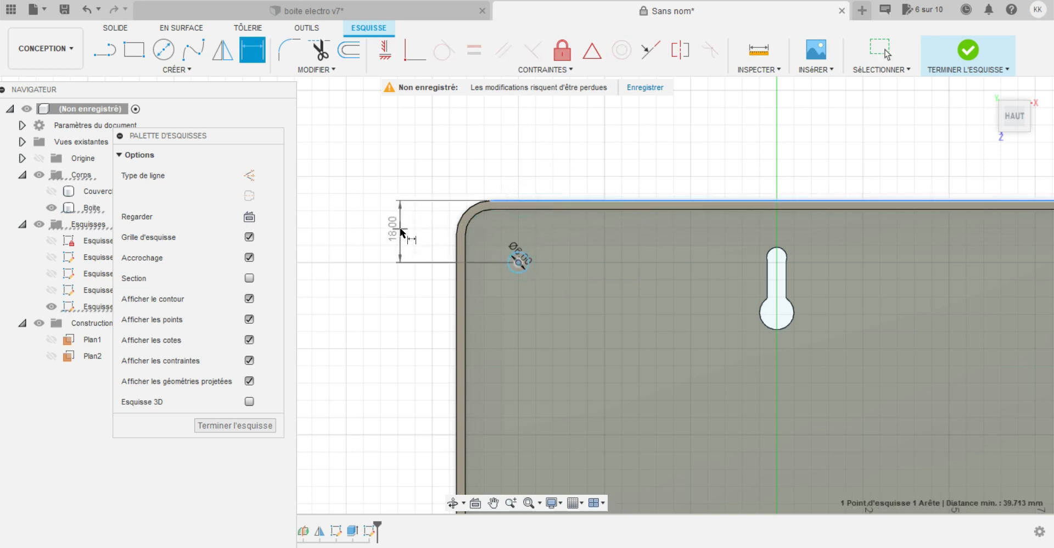
click(400, 227)
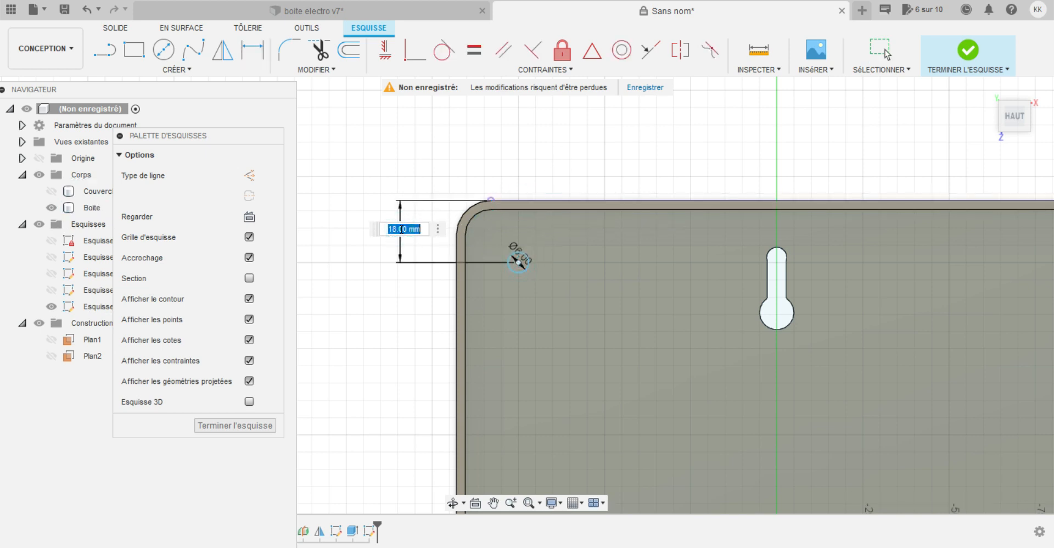
text(15)
key(Return)
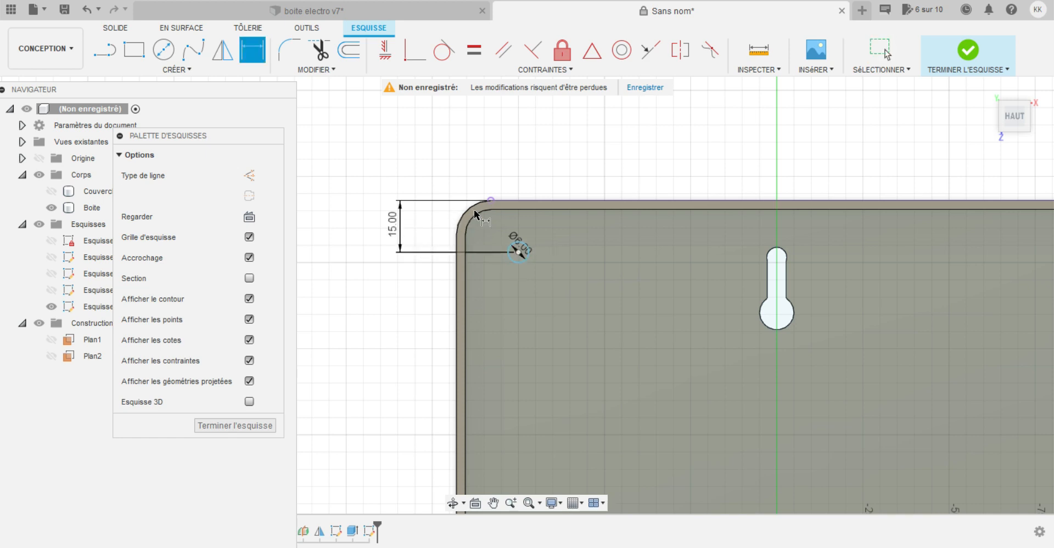
Dimension the distance from the circle's centre to the left outer edge of the box as 15 mm.
click(456, 262)
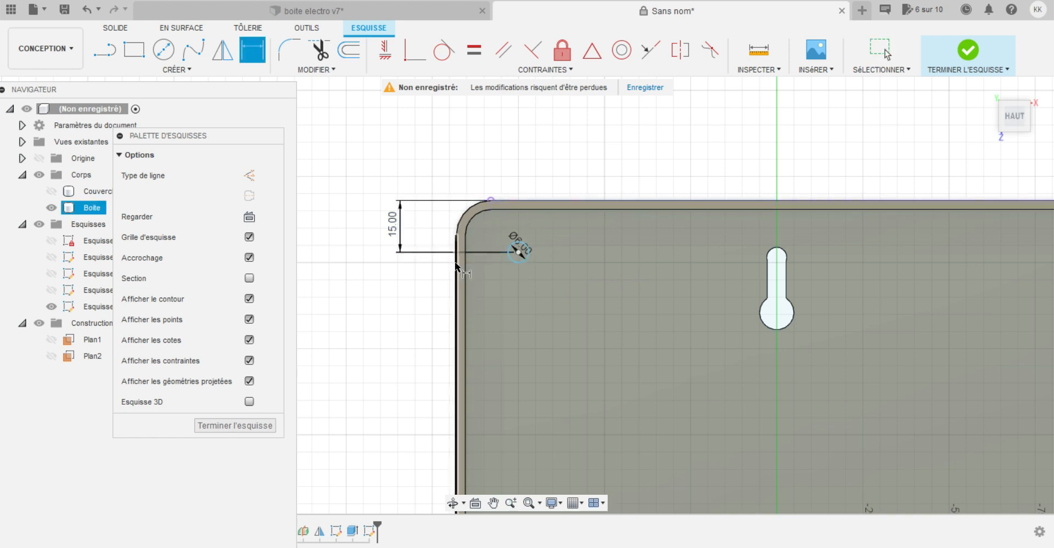
click(518, 252)
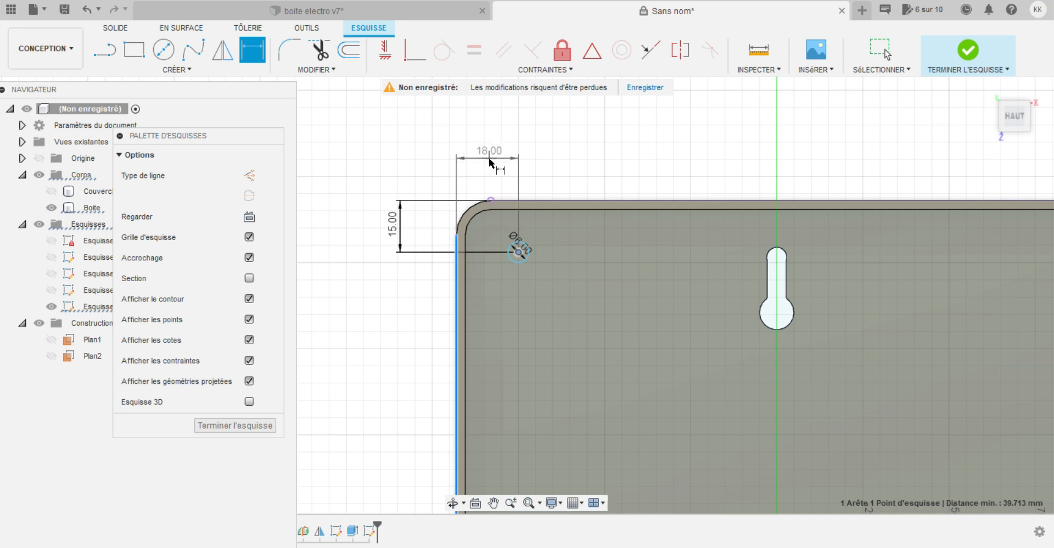
click(489, 159)
text(15)
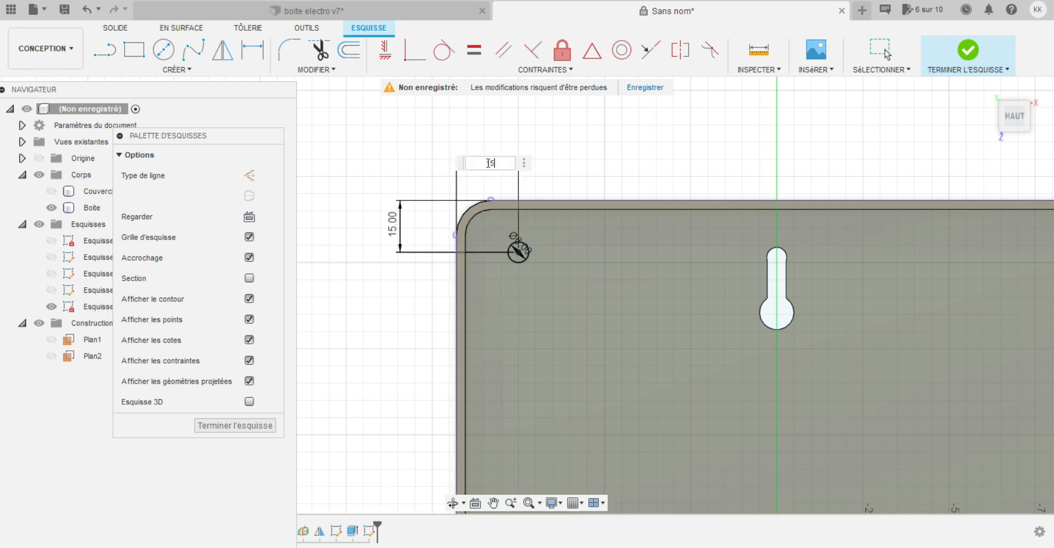
key(Return)
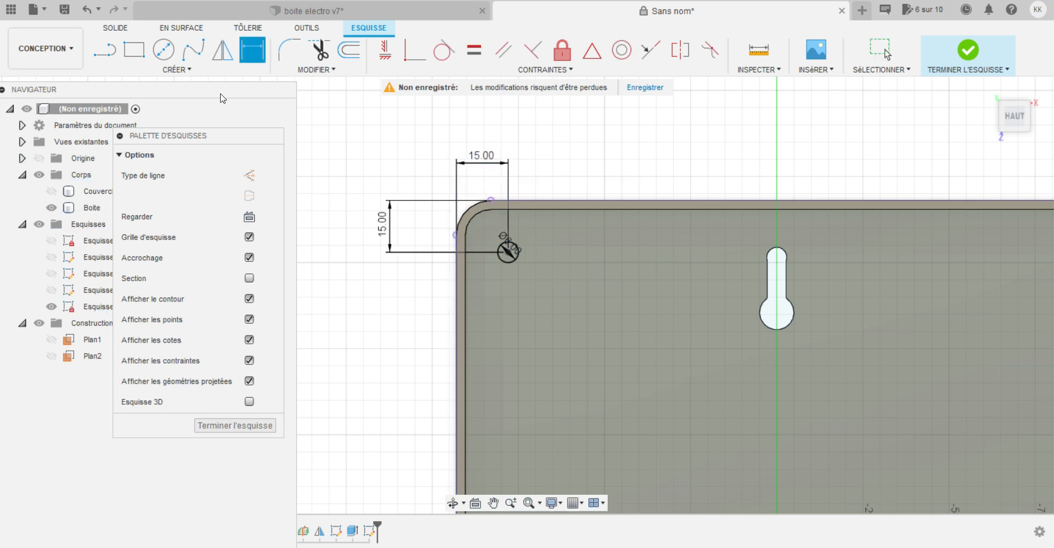
Draw an 11.2 mm diameter circle concentric with the 6 mm circle.
click(174, 69)
mouse_move(213, 114)
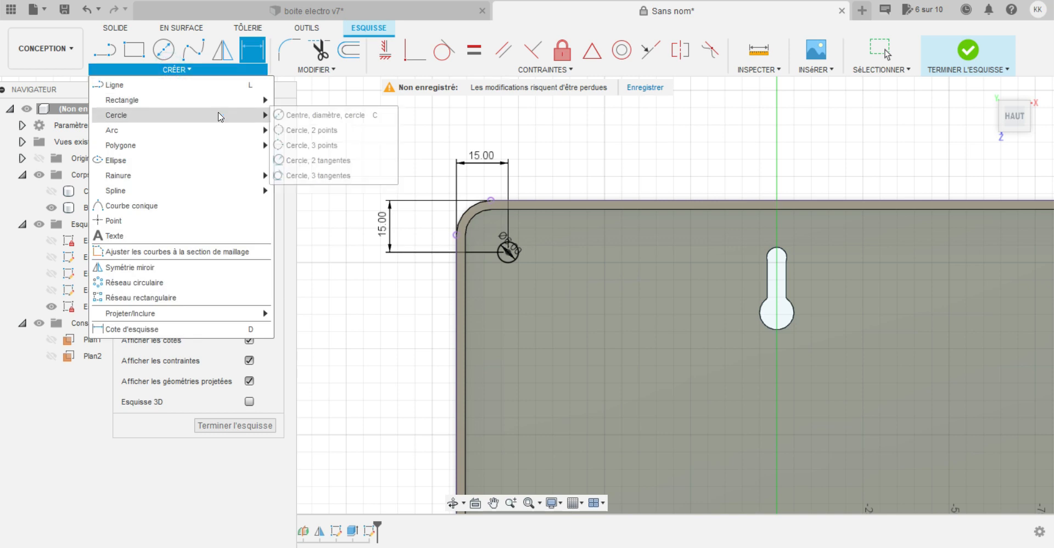
click(300, 112)
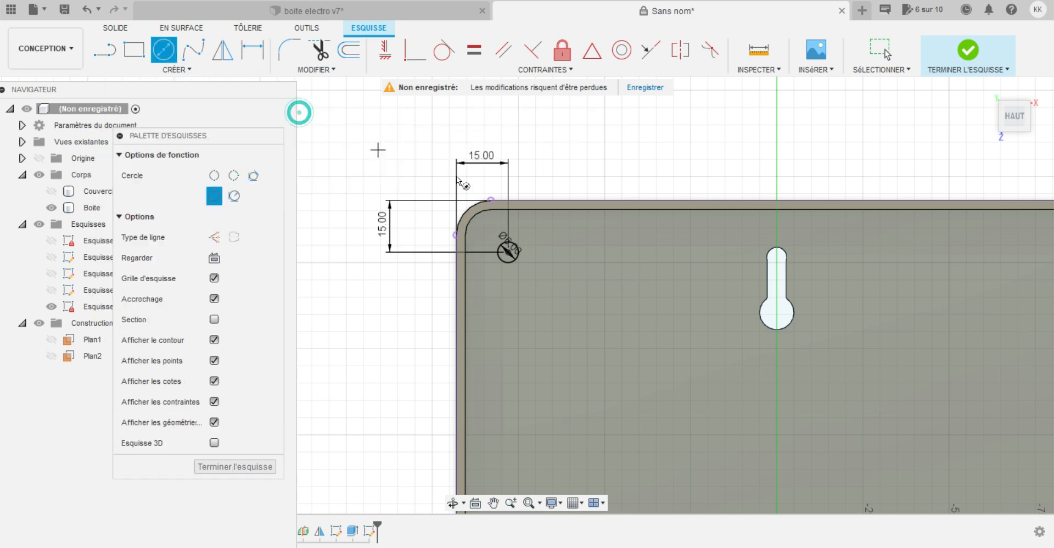
click(507, 252)
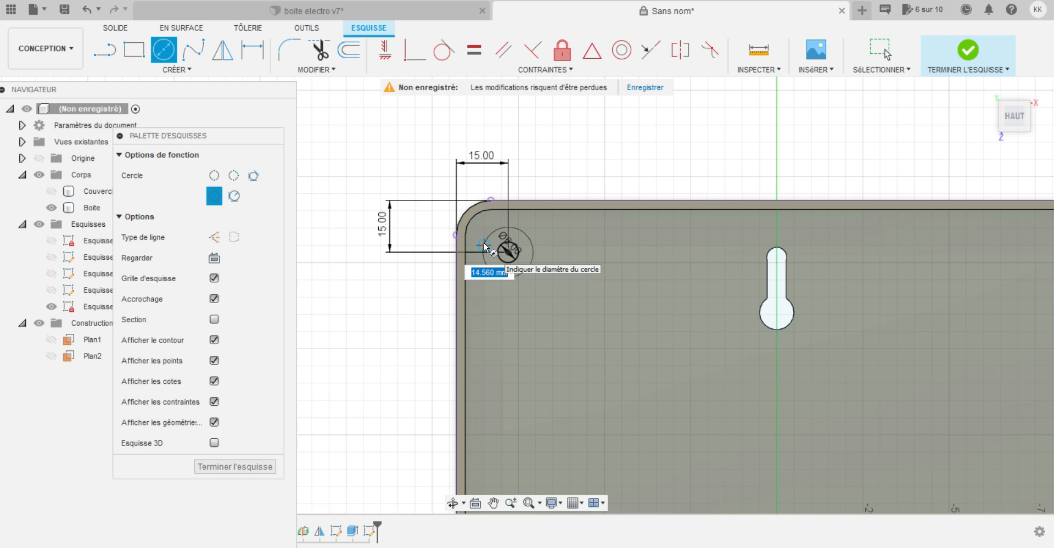
text(11)
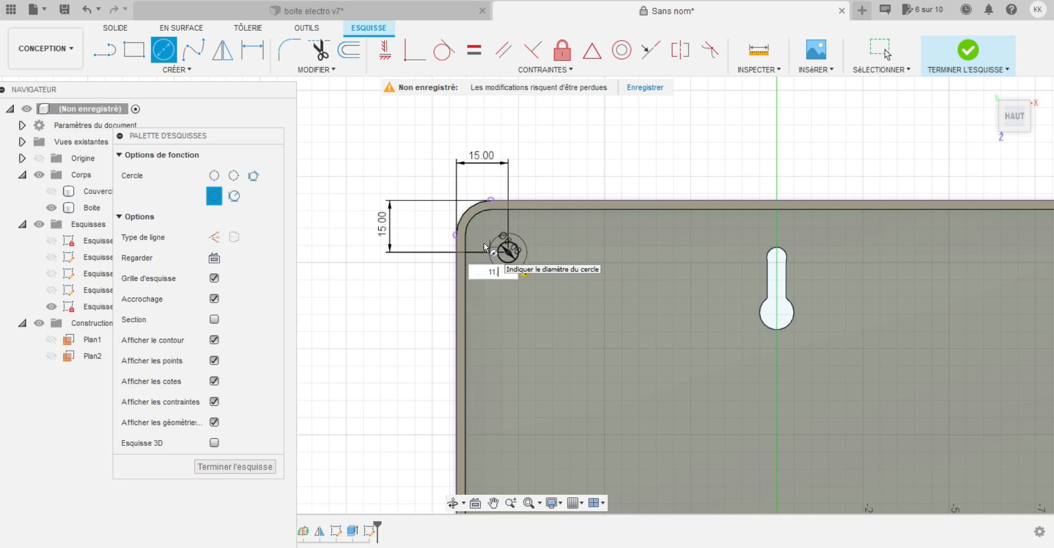
text(.2)
key(Return)
key(Escape)
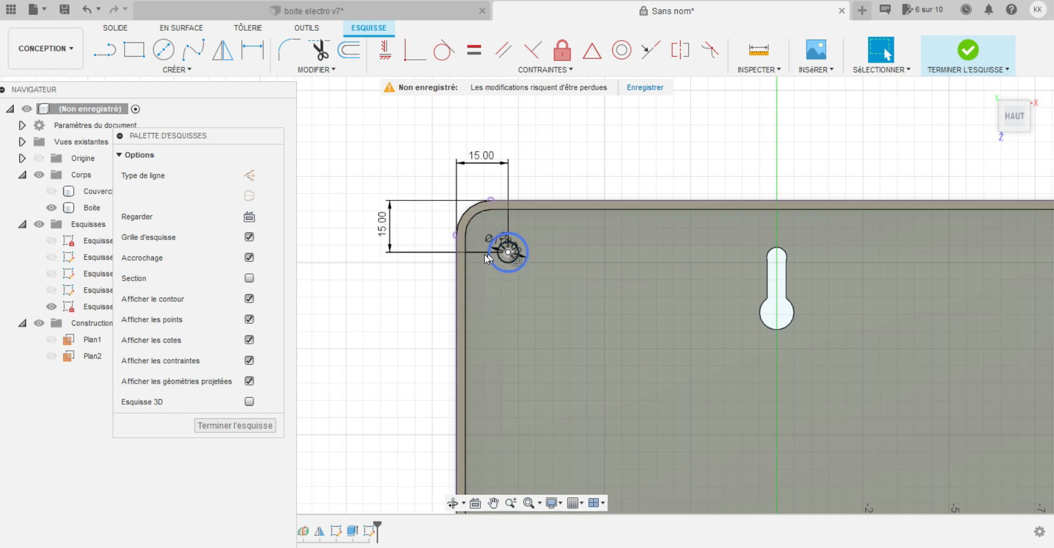
Measure the gap between the inner and outer concentric circles.
scroll(486, 277, up, 3)
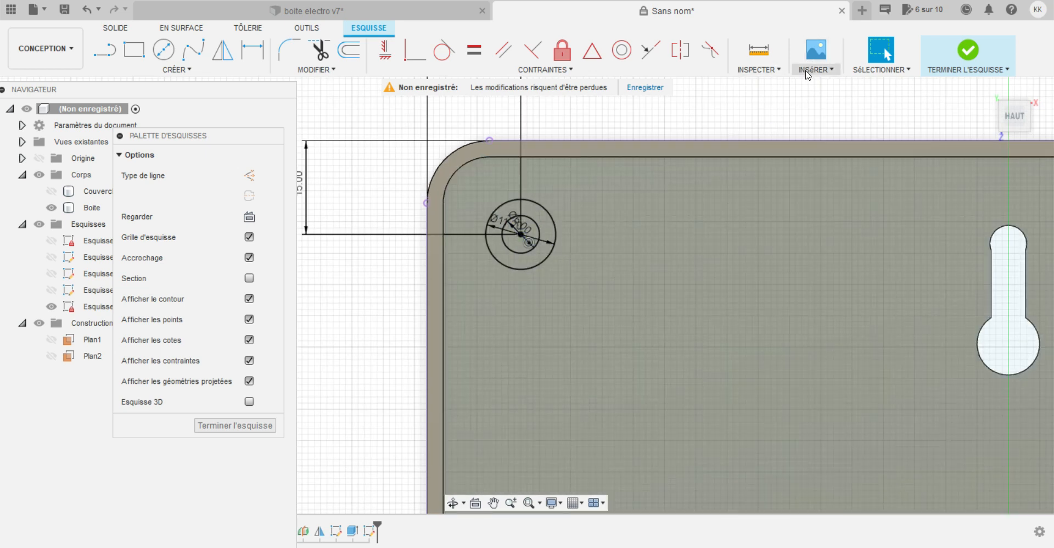
click(760, 72)
click(766, 86)
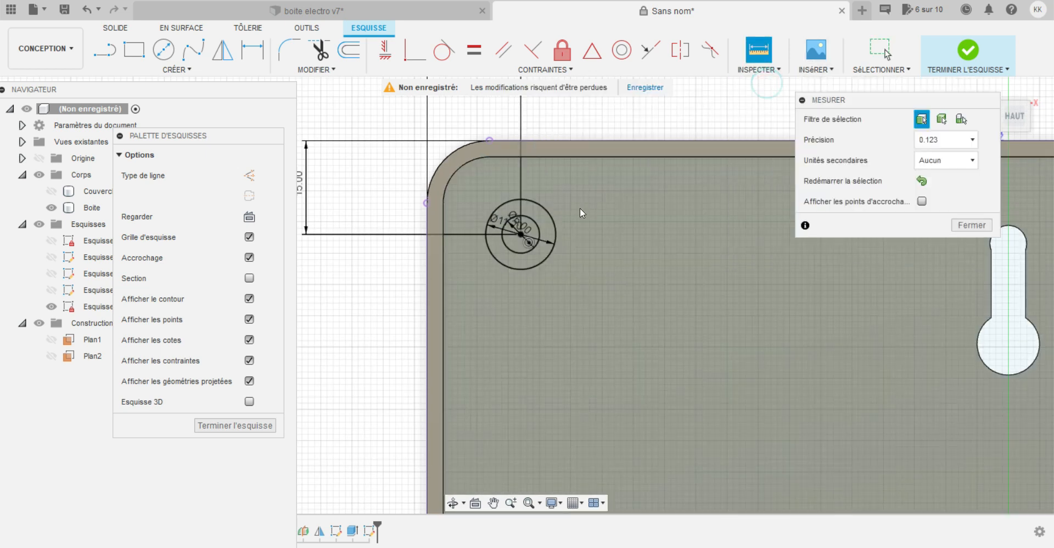
click(540, 225)
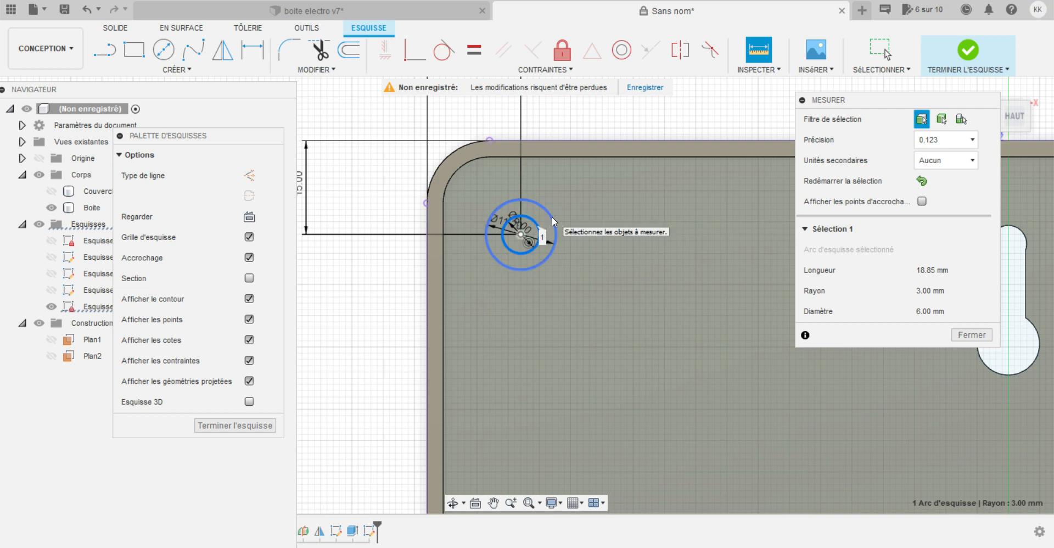
click(554, 225)
scroll(483, 223, up, 3)
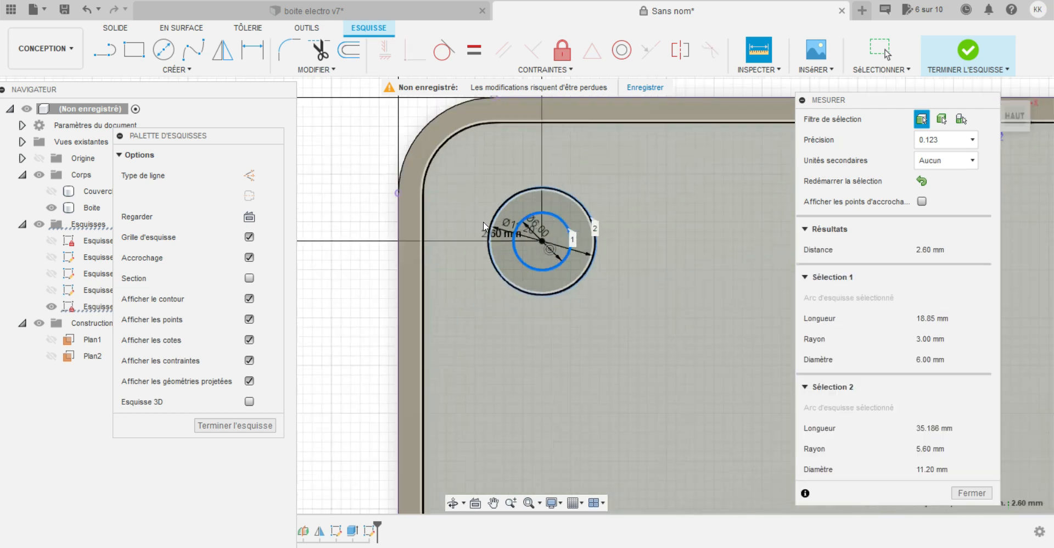
scroll(500, 229, up, 3)
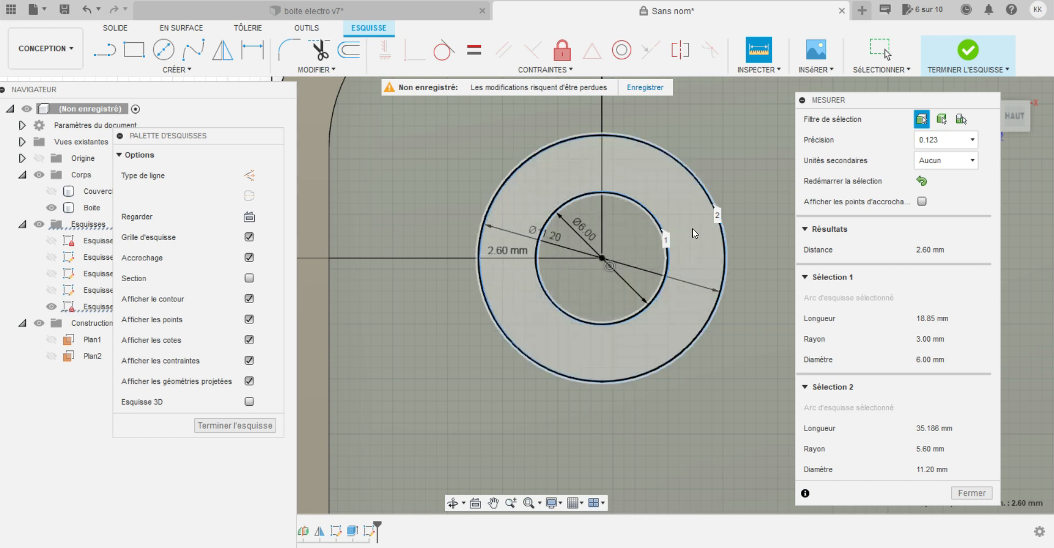
click(972, 493)
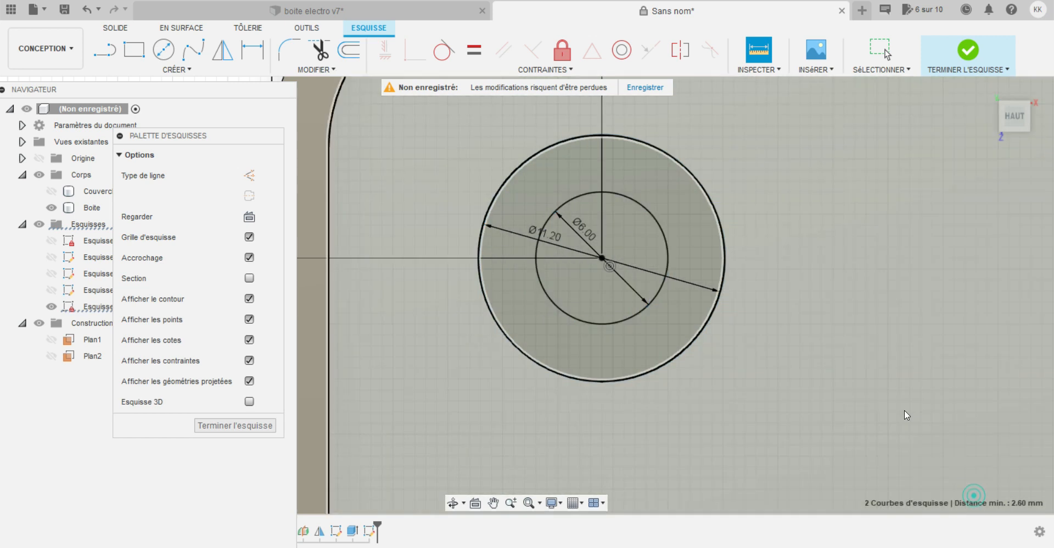
Finish the sketch and extrude the inner 6 mm circle 23 mm upward, joining it to the box as a corner post.
scroll(613, 344, down, 3)
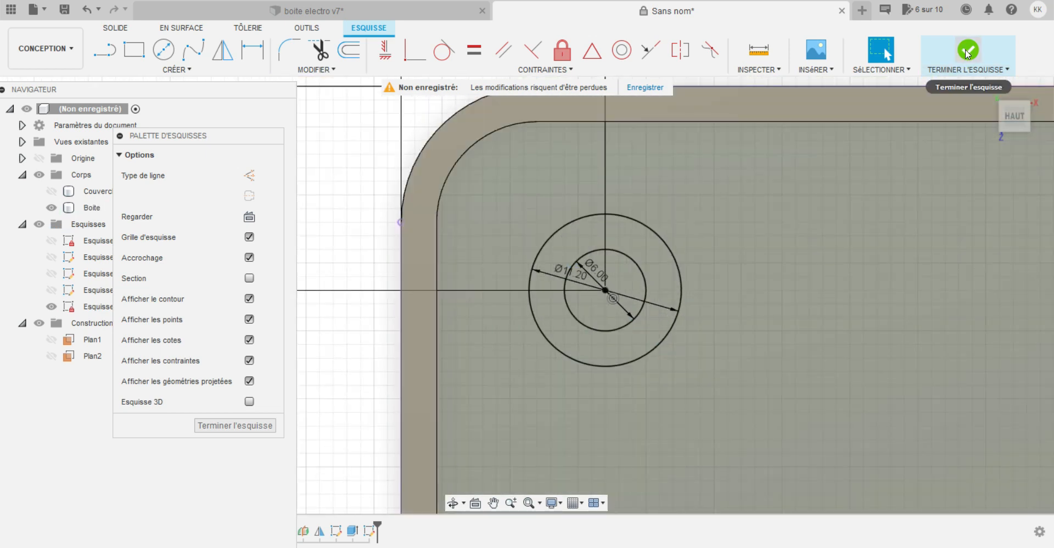
click(968, 50)
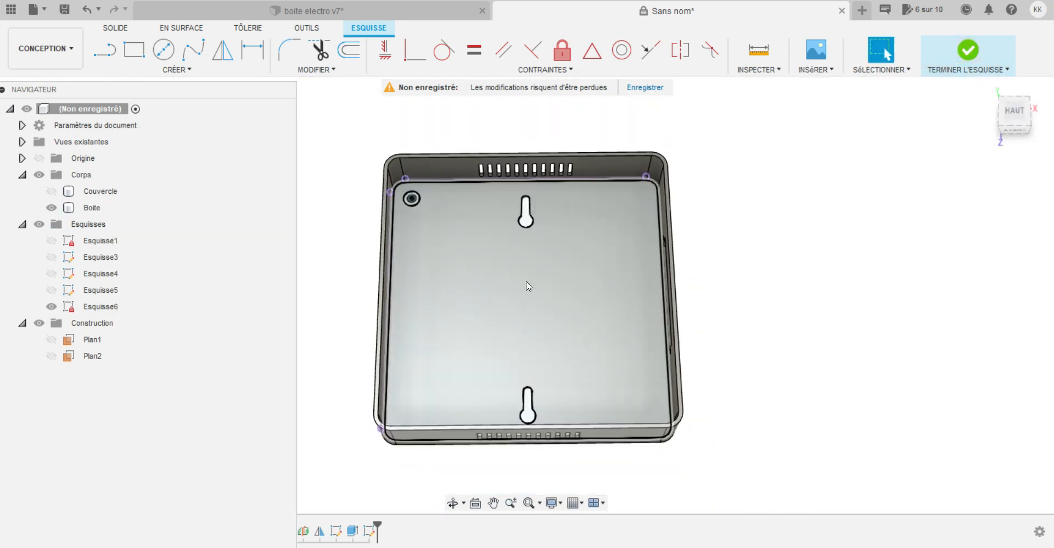
scroll(417, 199, up, 4)
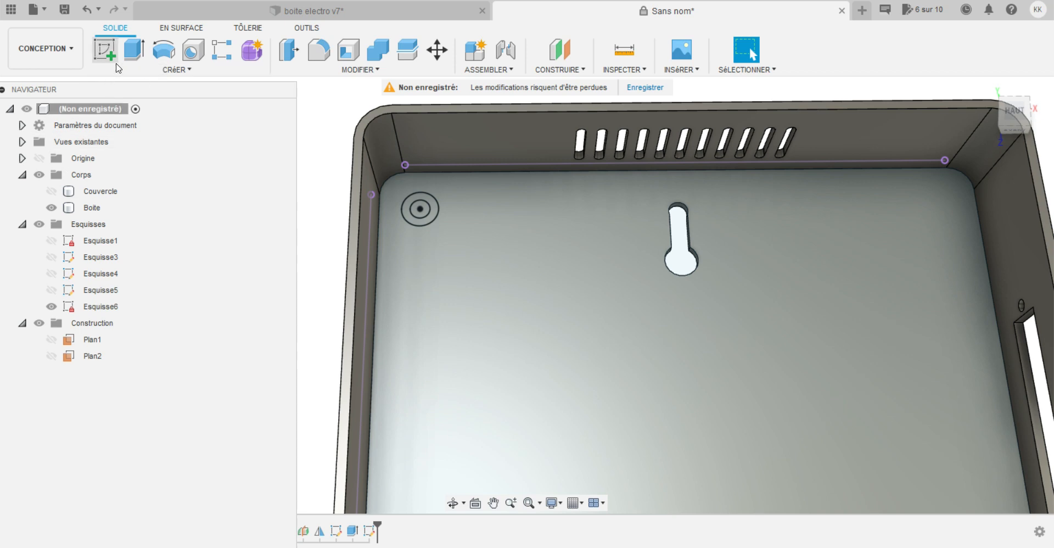
click(134, 49)
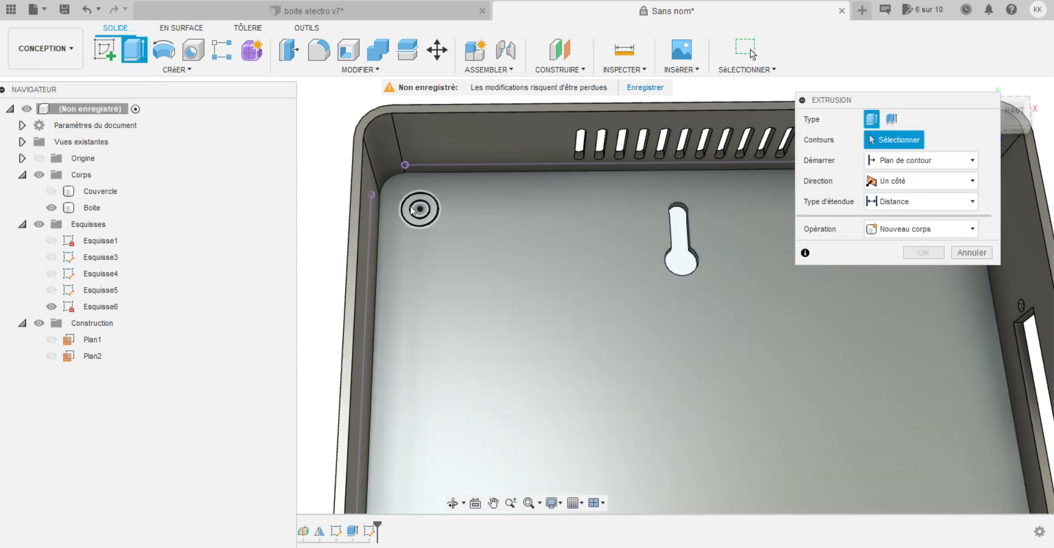
click(414, 209)
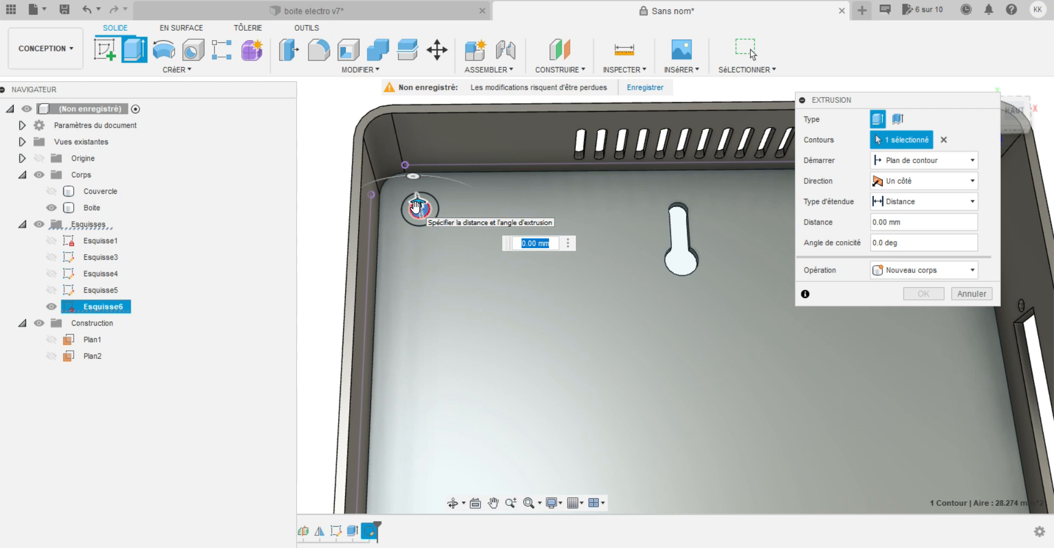
text(23)
key(Return)
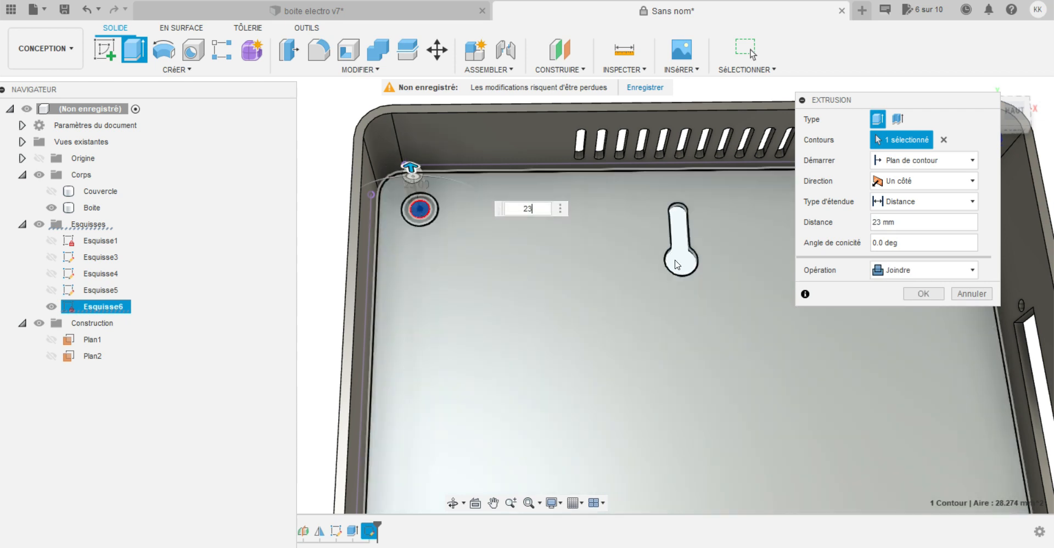
click(922, 294)
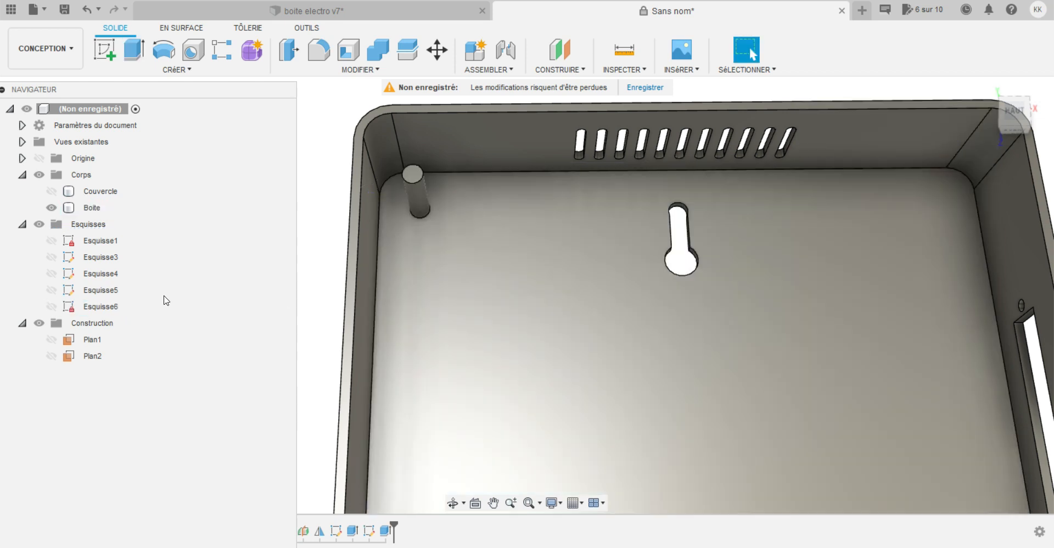
Show the sketch with the two concentric circles again and start another extrusion.
click(93, 306)
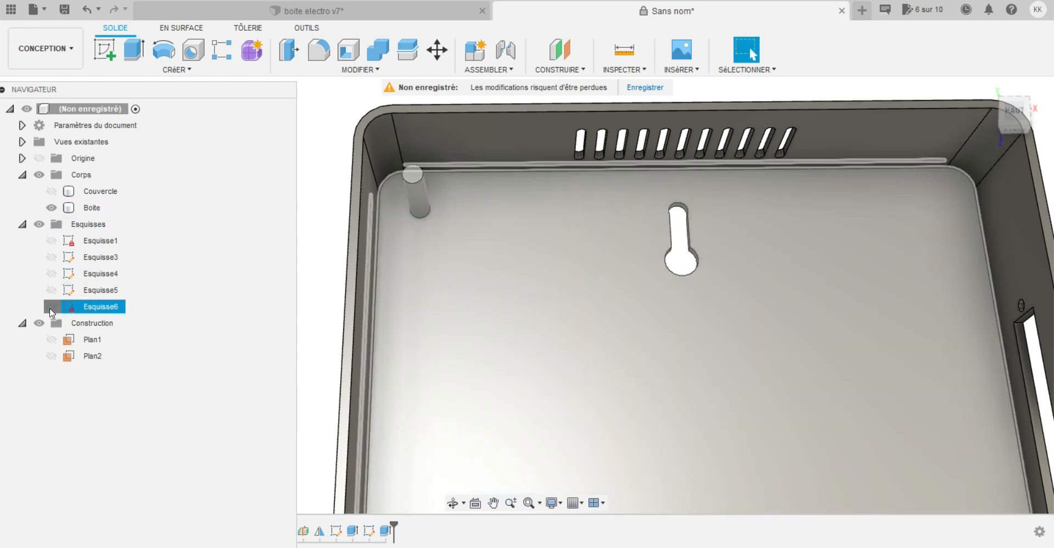
click(51, 311)
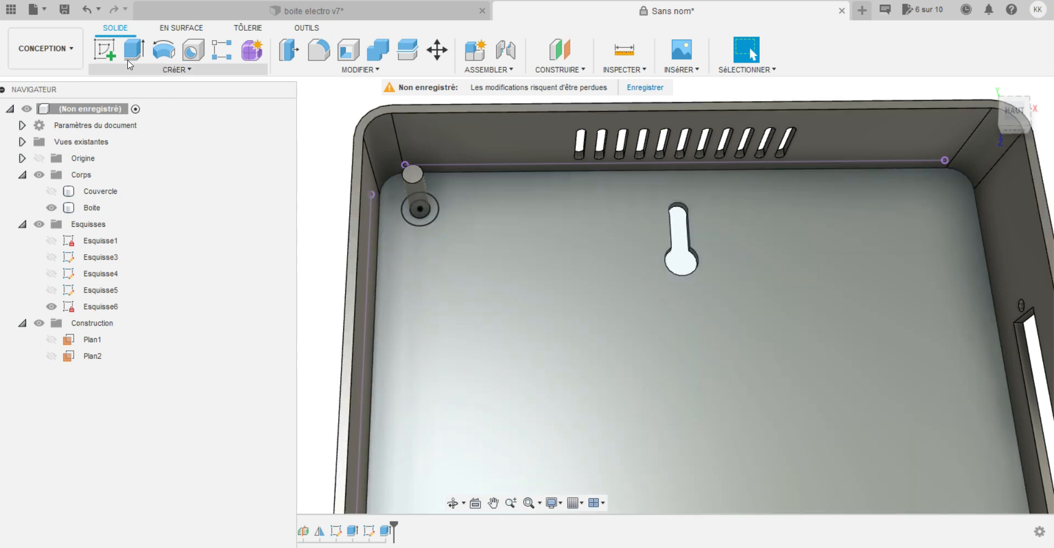
click(132, 52)
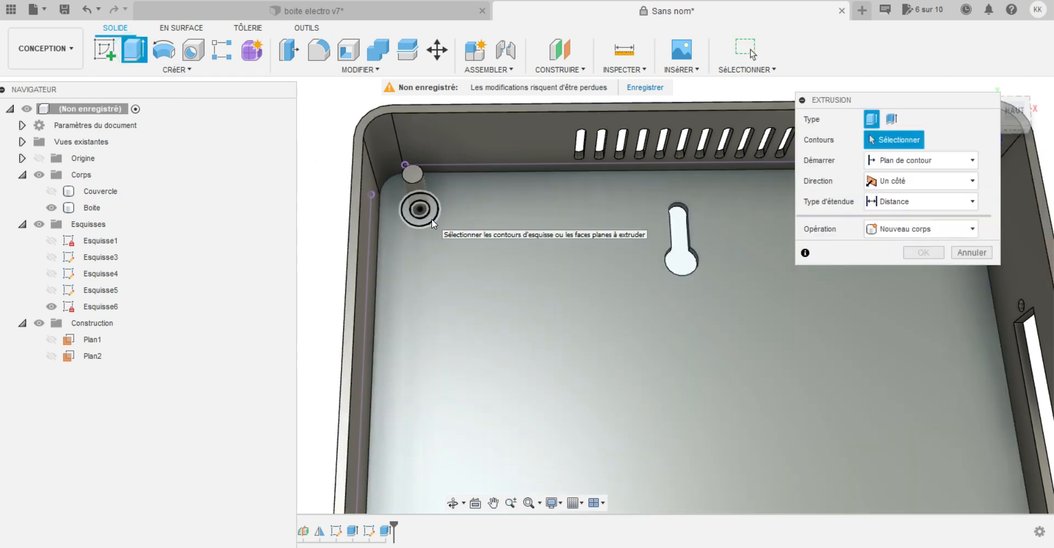
Extrude the ring profile of the corner screw post 35.4 mm upward from the box floor.
click(432, 218)
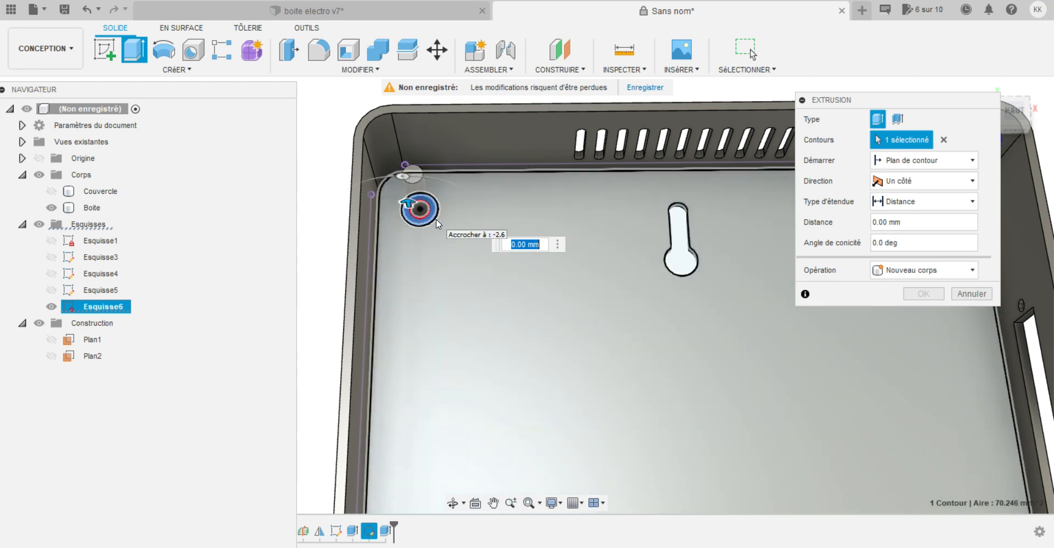
text(35.4)
key(Return)
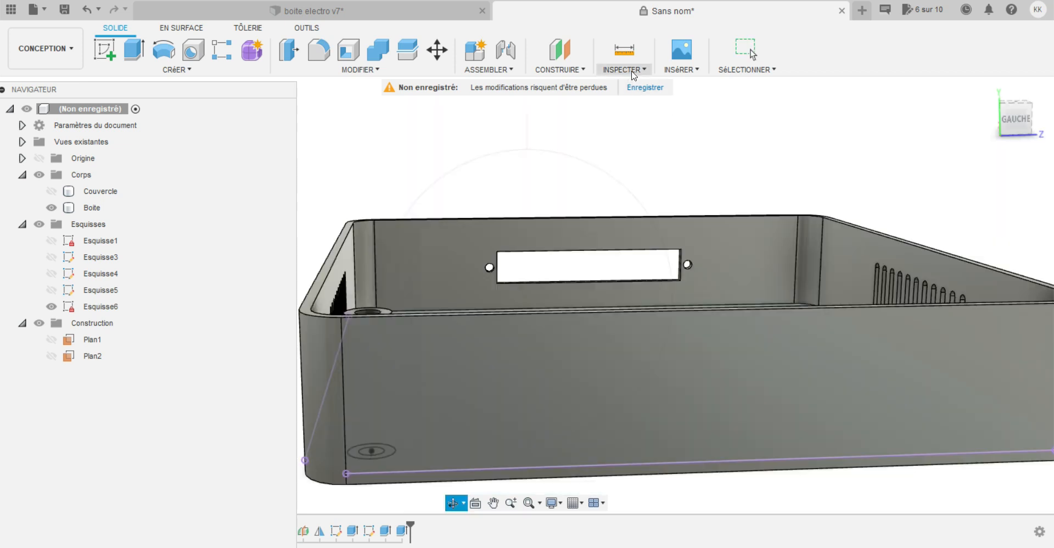
Inspect the corner post's blind hole with a section analysis offset about 12.9 mm inward from the box's nearest outer wall.
click(633, 77)
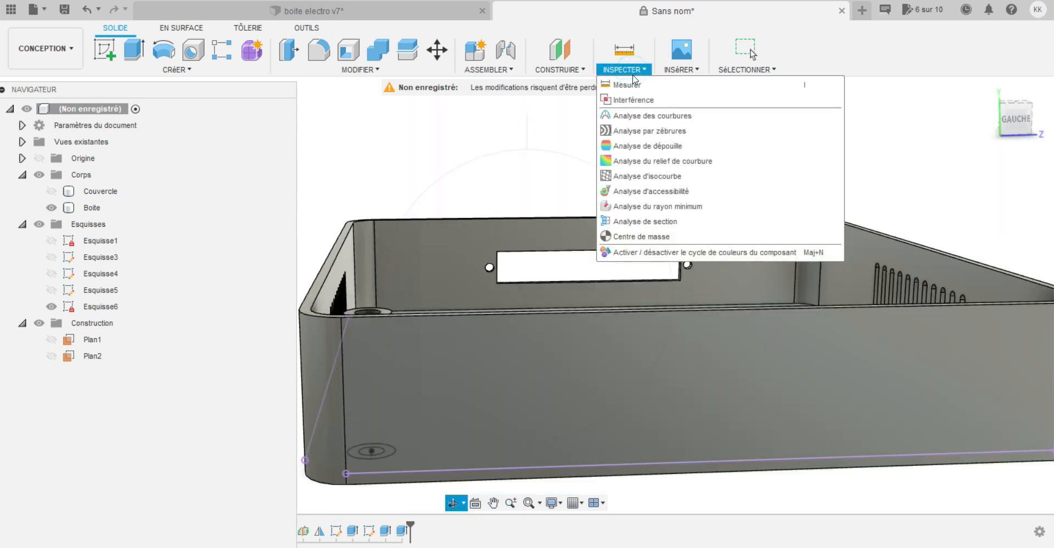
click(635, 223)
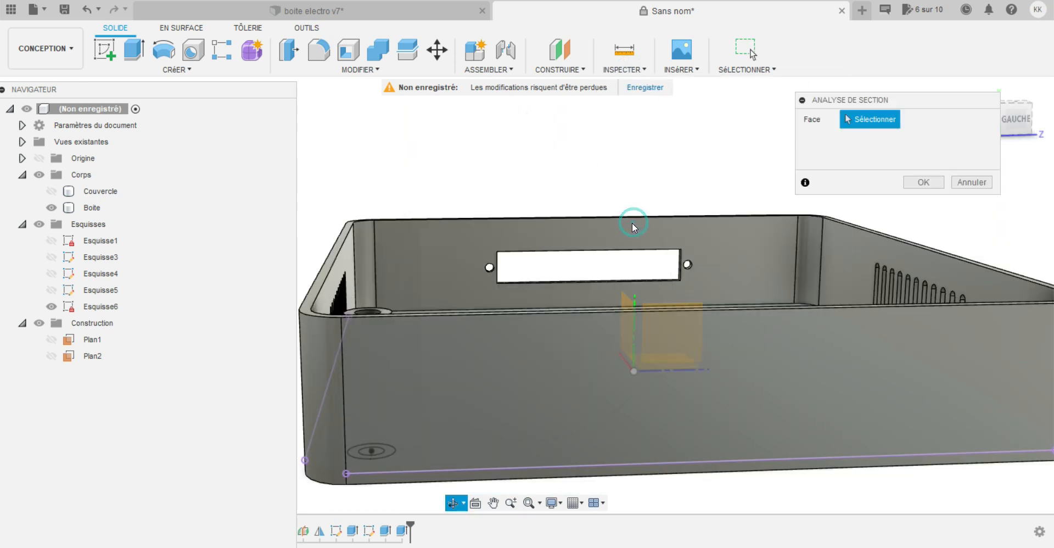
click(387, 355)
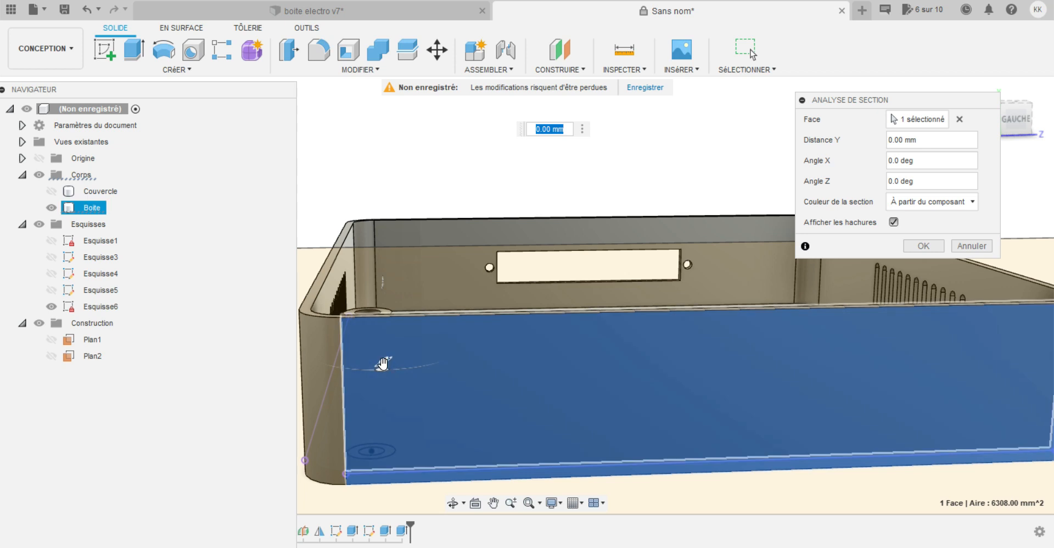
drag(383, 358, 376, 347)
shift+middle_drag(415, 351, 528, 264)
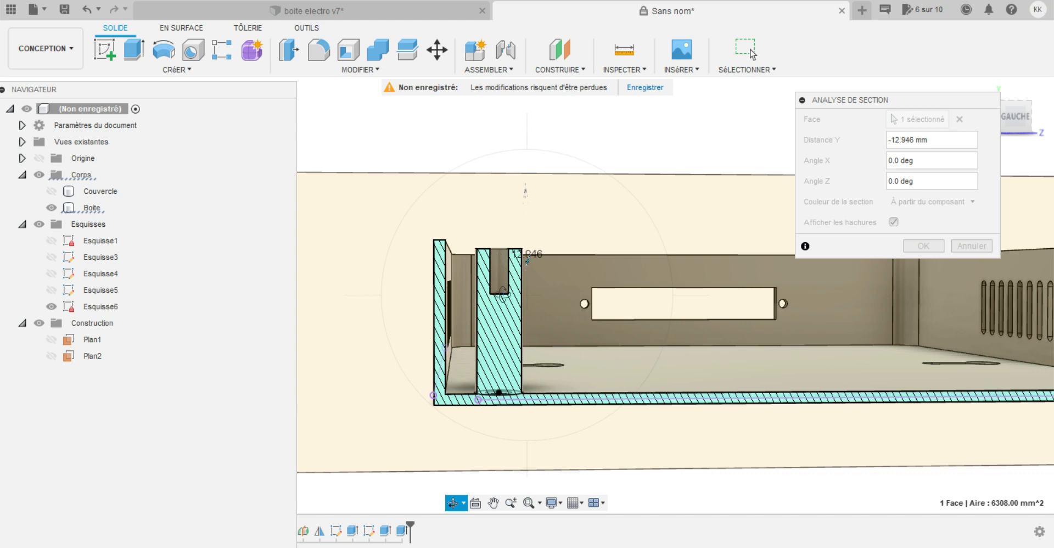
mouse_move(502, 295)
shift+middle_down()
mouse_move(476, 309)
mouse_move(513, 299)
shift+middle_up()
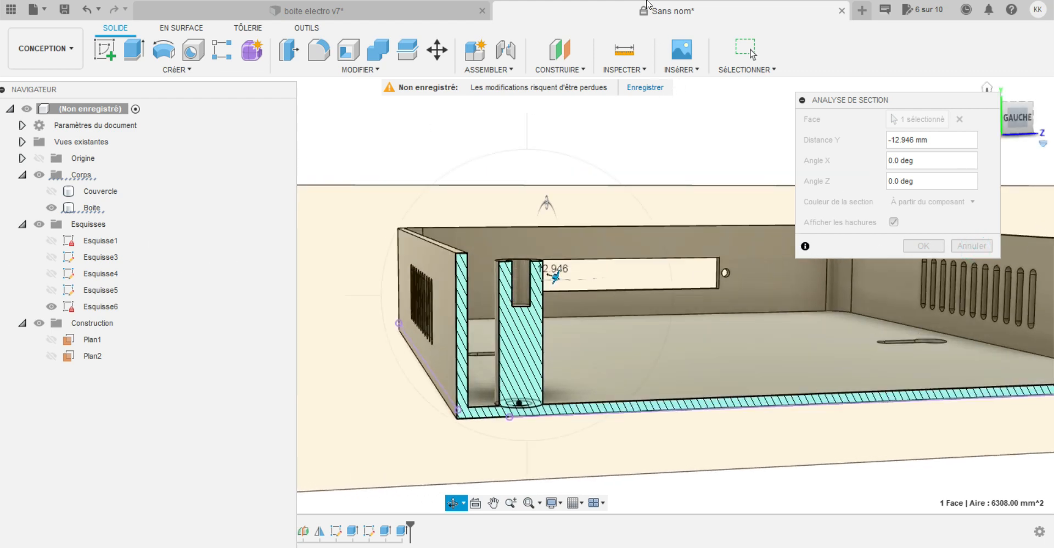
Consult the M2 to M5 threaded-insert size chart in Photos, return to the model and cancel the section analysis.
drag(1053, 0, 563, 10)
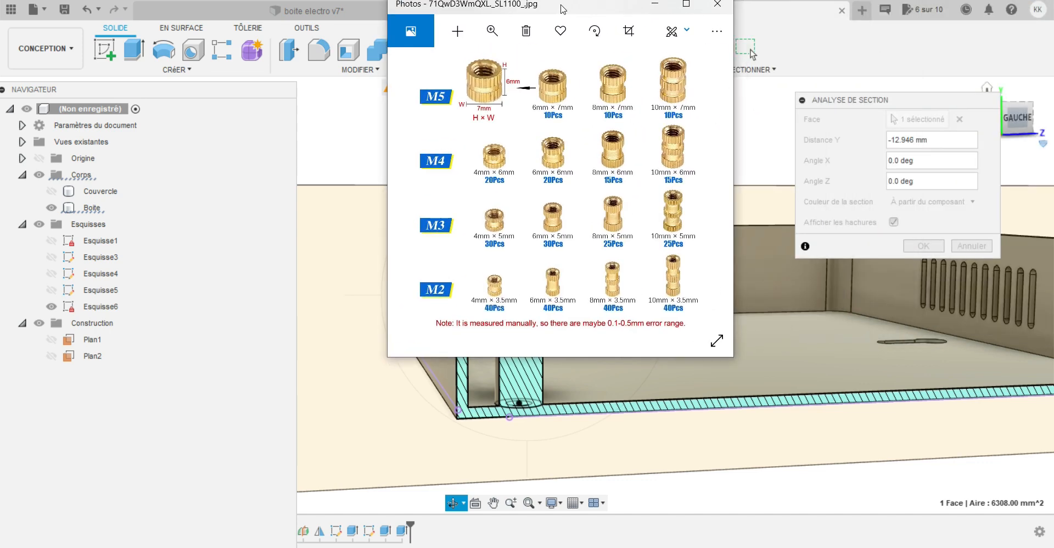
click(686, 3)
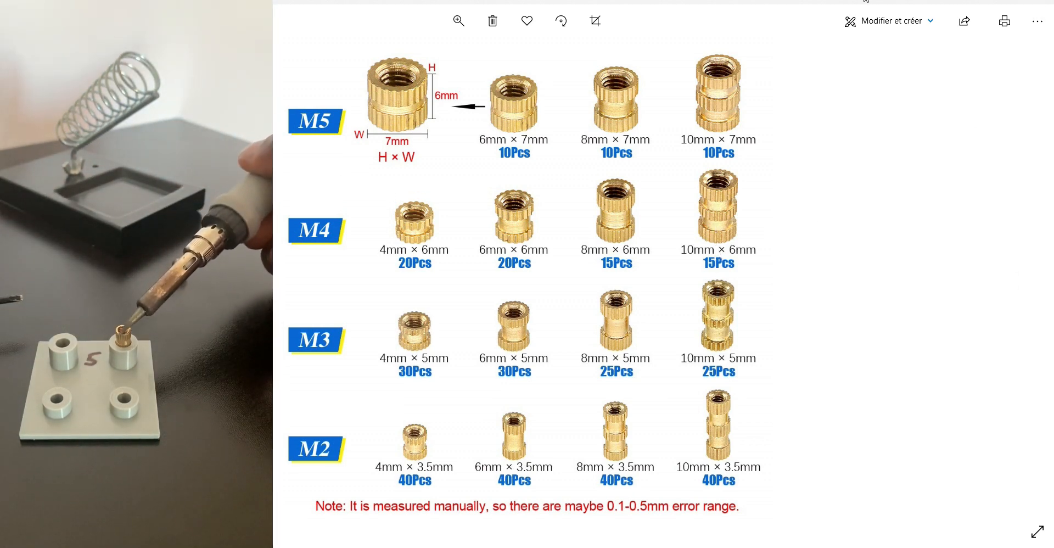
double_click(874, 10)
drag(874, 10, 1053, 61)
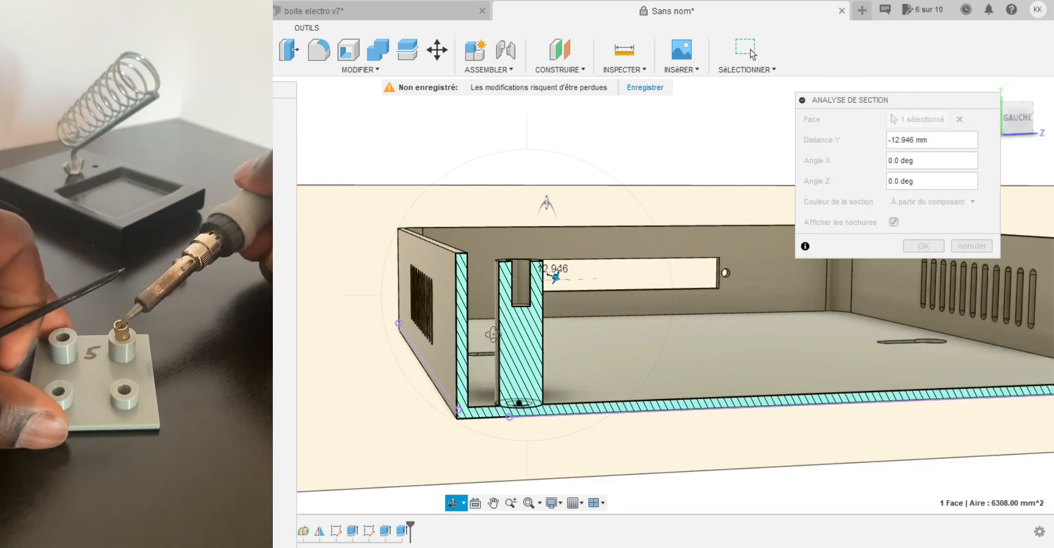
drag(554, 299, 501, 257)
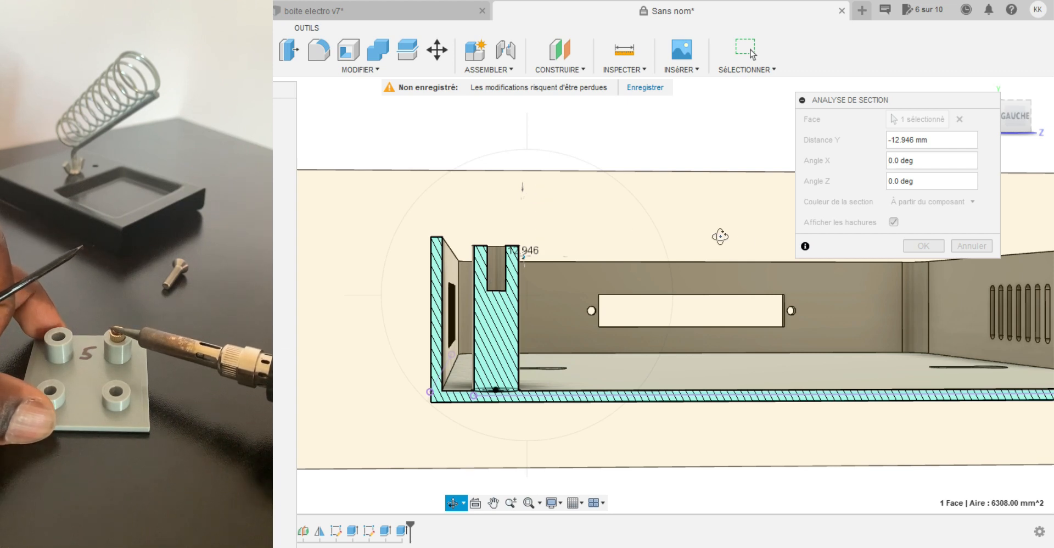
click(978, 250)
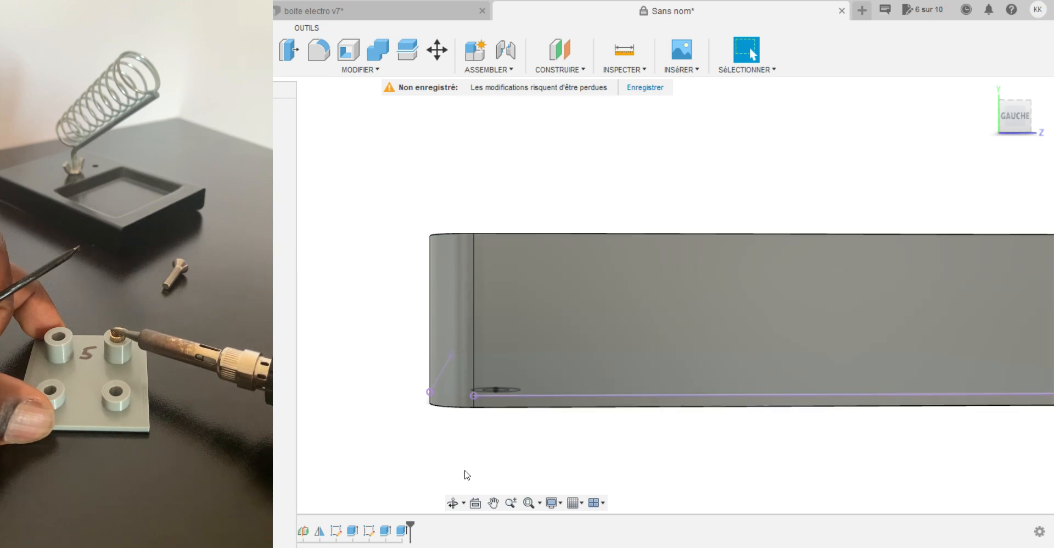
Chamfer the top inner edge of the post's hole using two distances, 0.2 mm and 10.4 mm.
click(452, 502)
drag(494, 351, 537, 365)
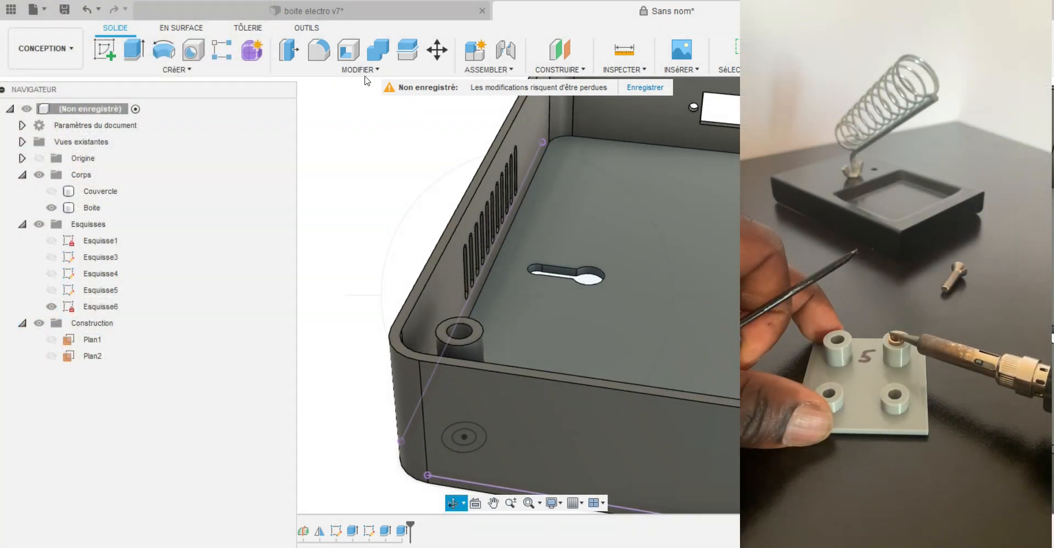
click(367, 72)
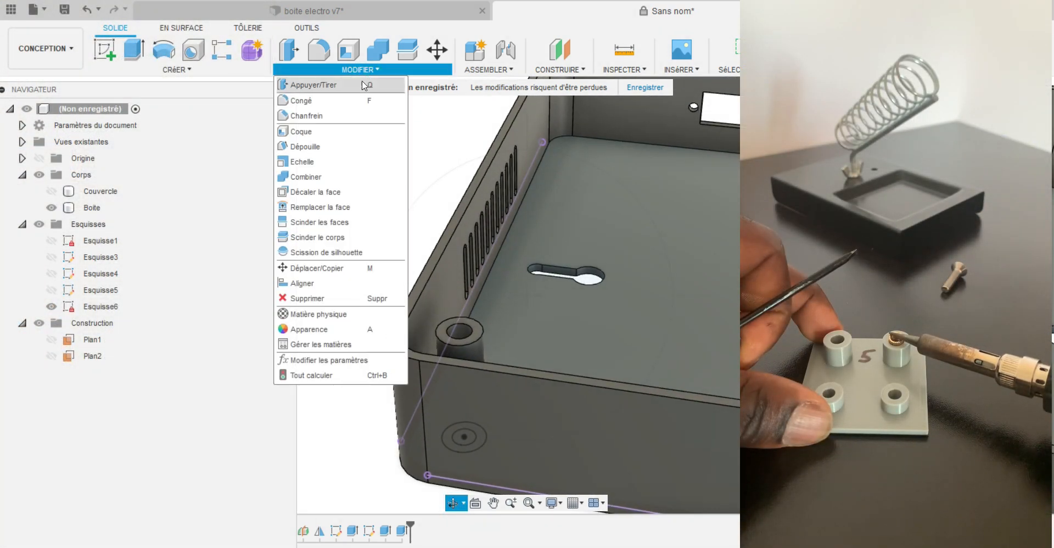
click(307, 116)
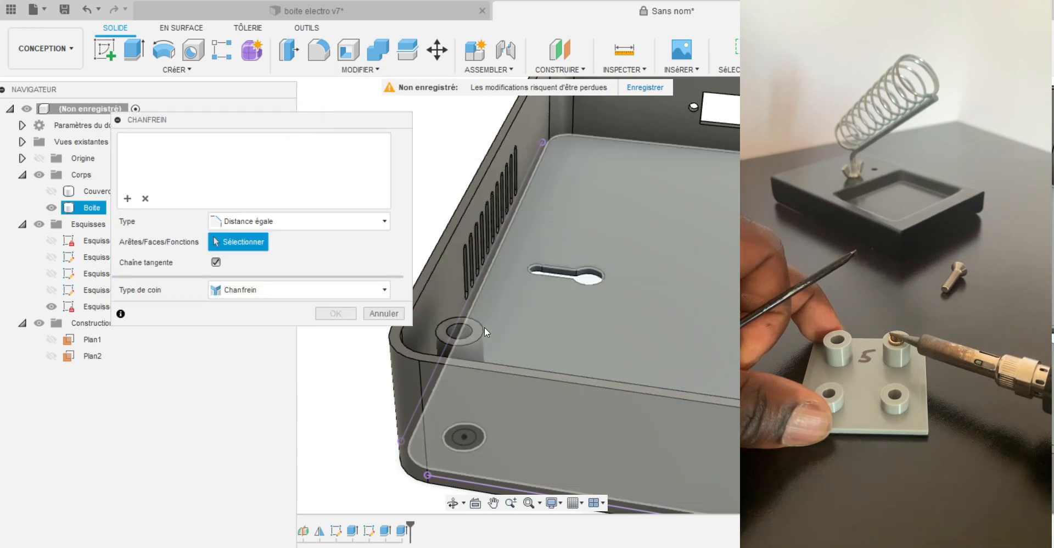
click(469, 331)
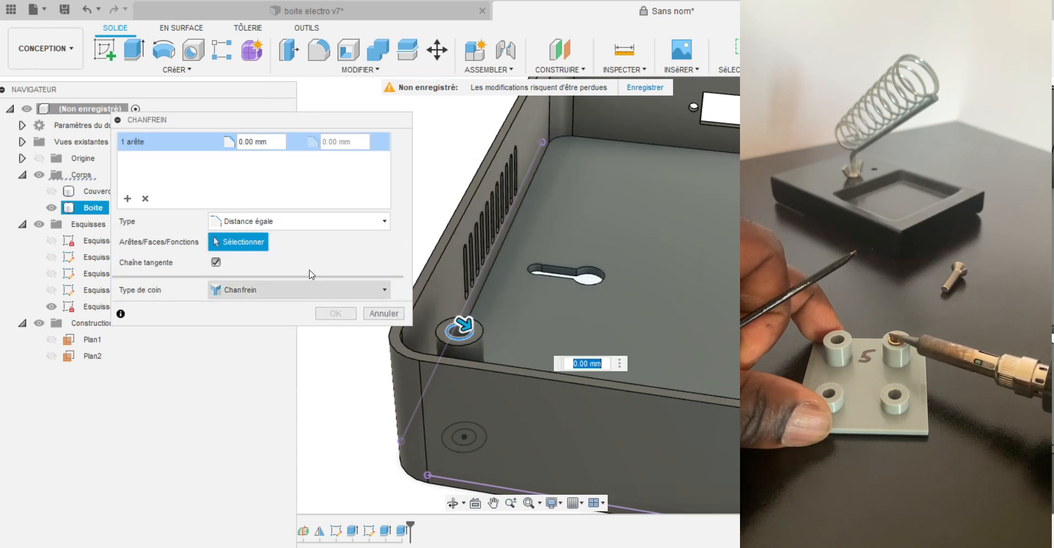
click(383, 225)
click(264, 256)
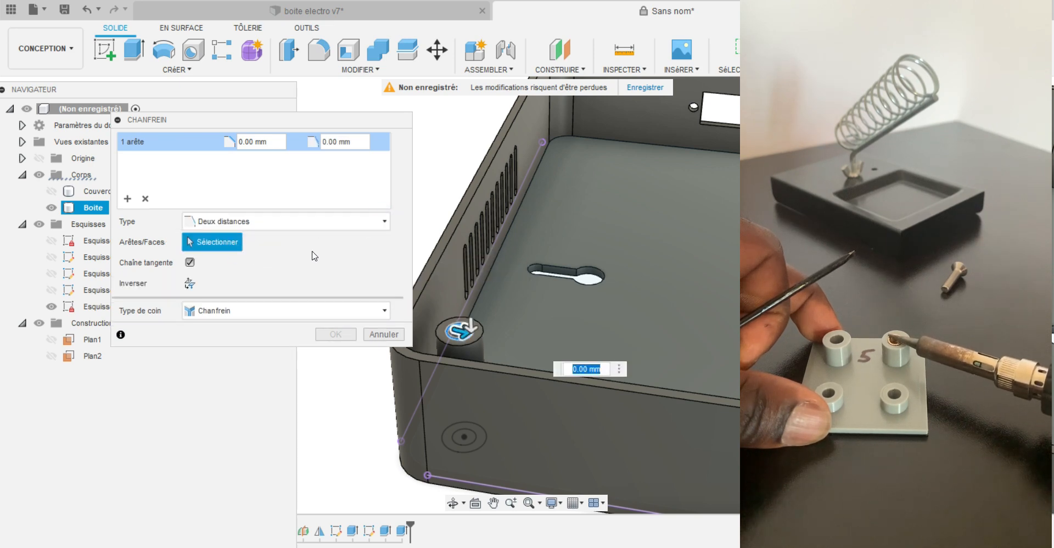
click(256, 144)
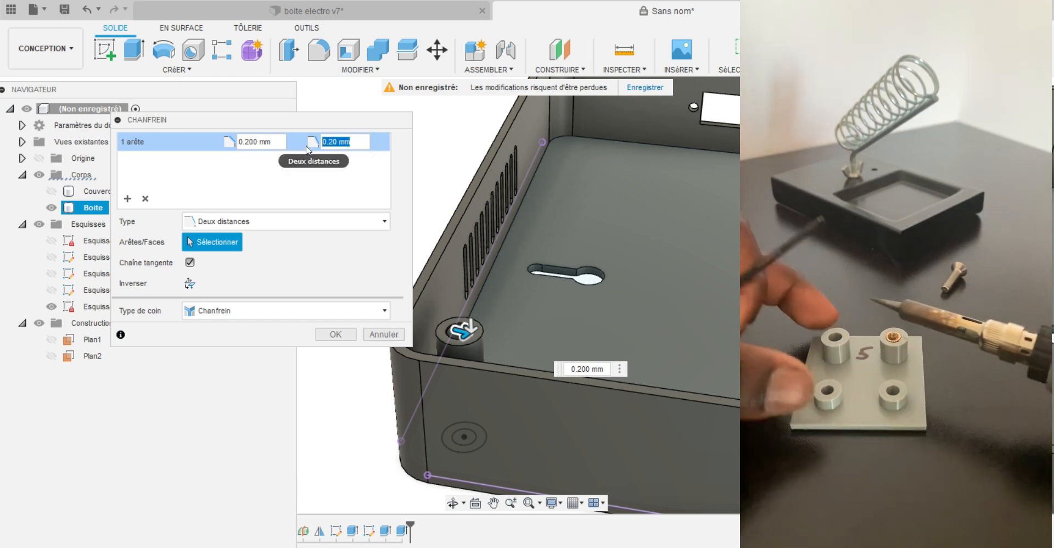
text(10.4)
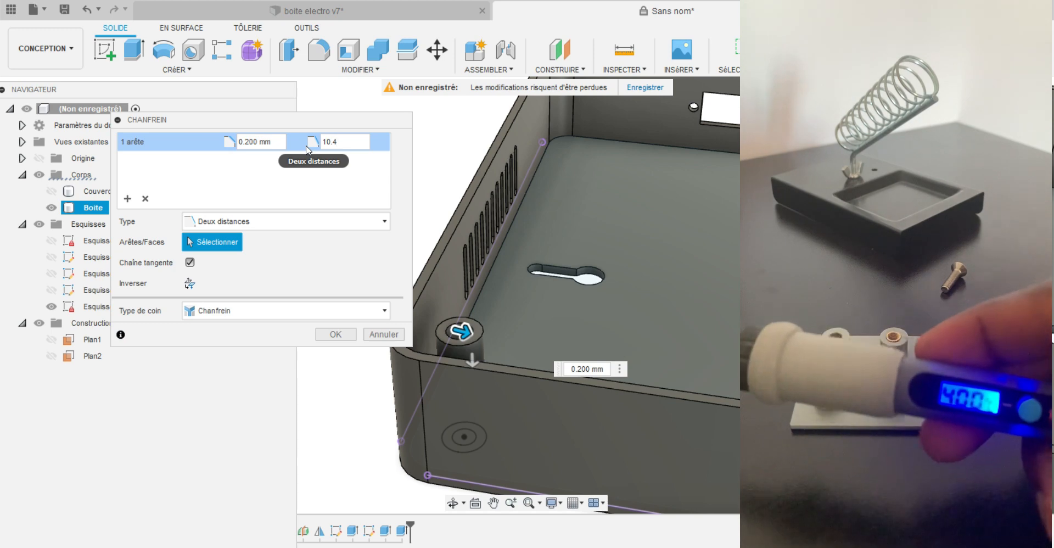
click(352, 333)
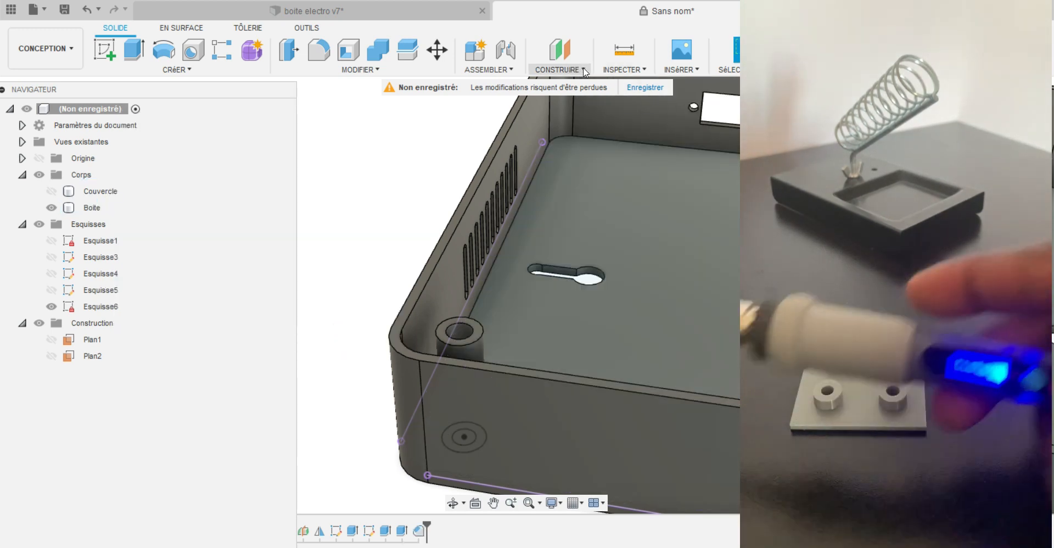
Inspect the chamfered post hole with a section analysis offset about 15 mm inward from the nearest outer wall.
click(560, 69)
click(624, 69)
click(624, 69)
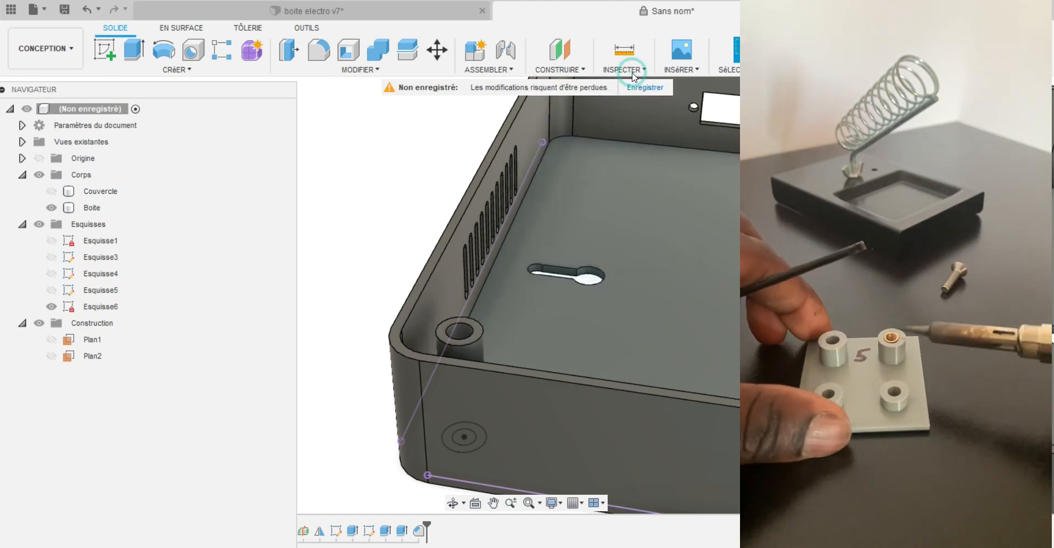
click(636, 67)
click(645, 221)
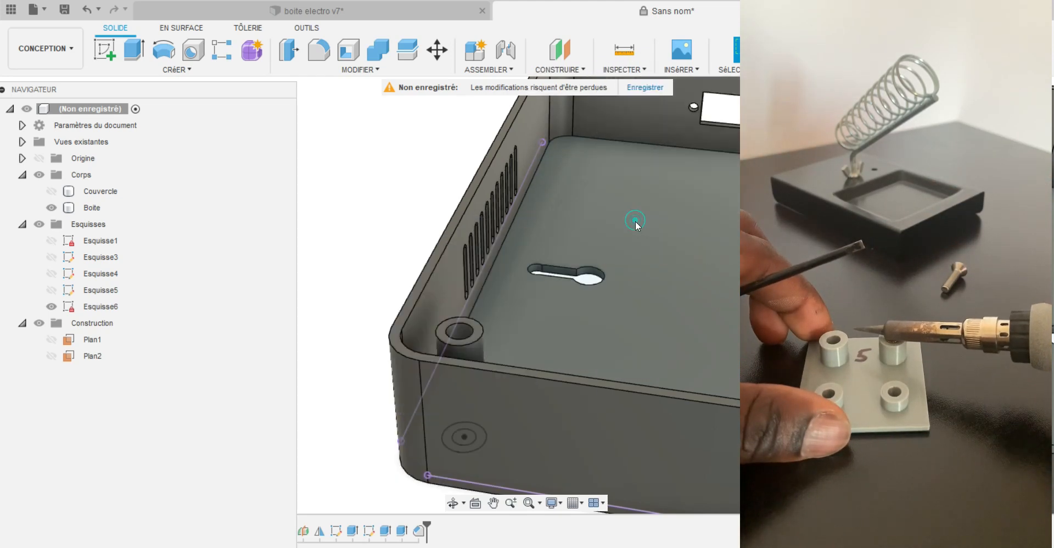
click(449, 390)
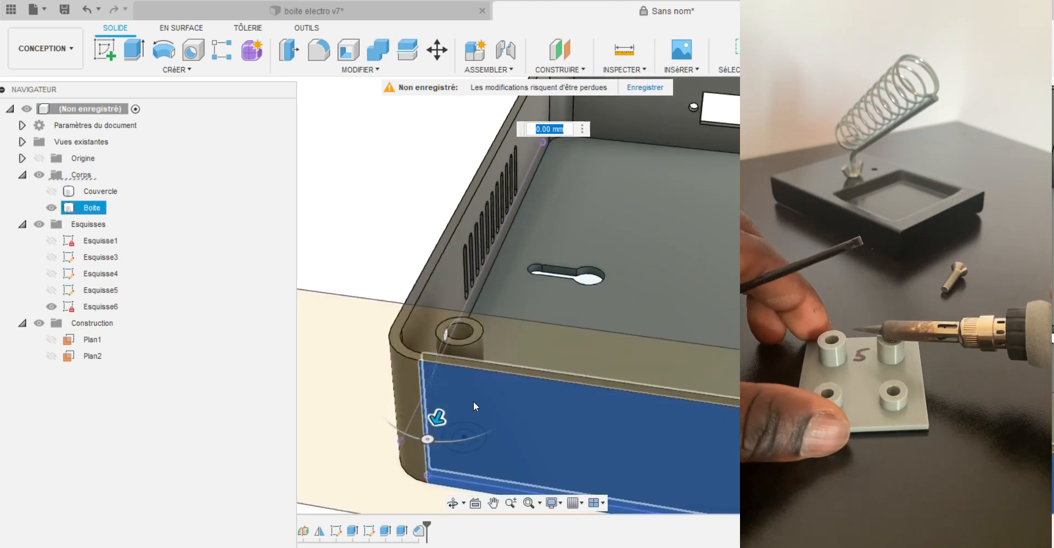
drag(437, 417, 459, 376)
click(454, 502)
drag(481, 443, 515, 309)
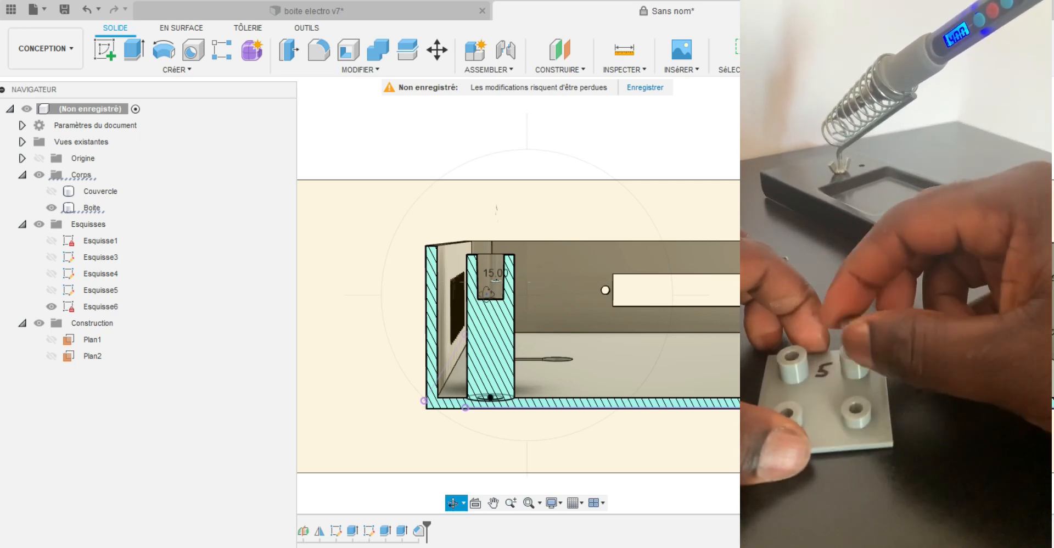
drag(493, 284, 544, 159)
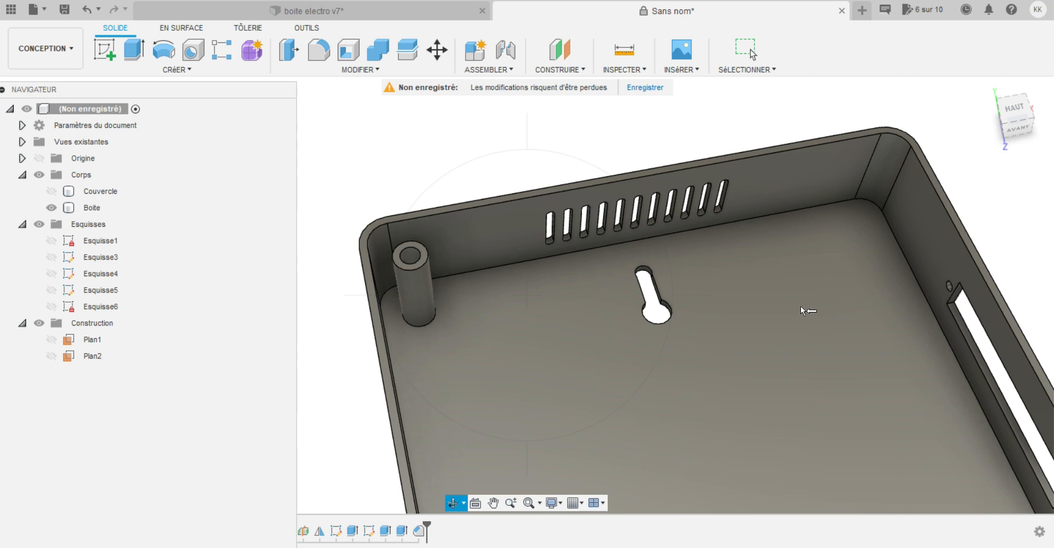
Start a rectangular pattern of features containing the post's two extrusions and its chamfer.
click(176, 71)
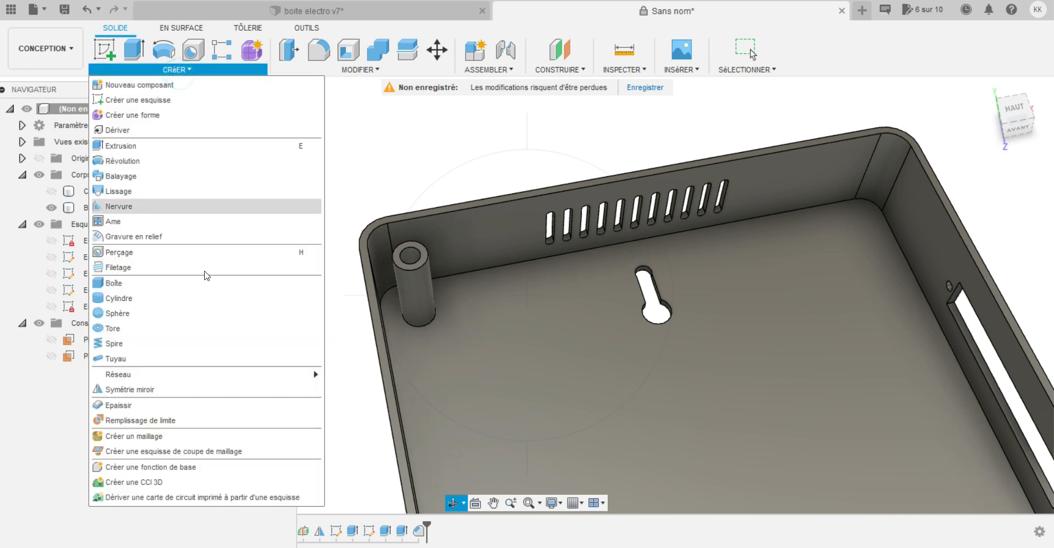
mouse_move(207, 377)
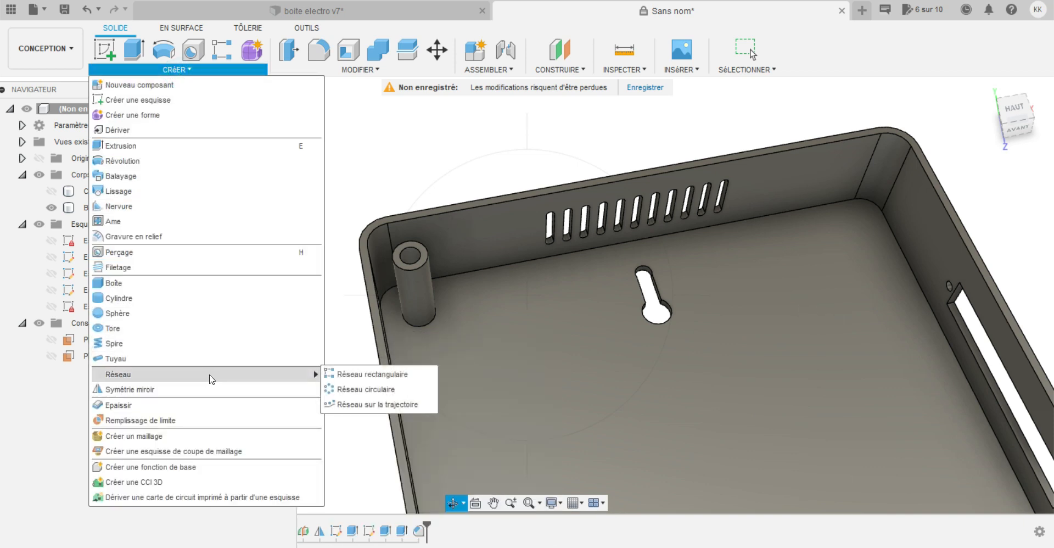
click(363, 379)
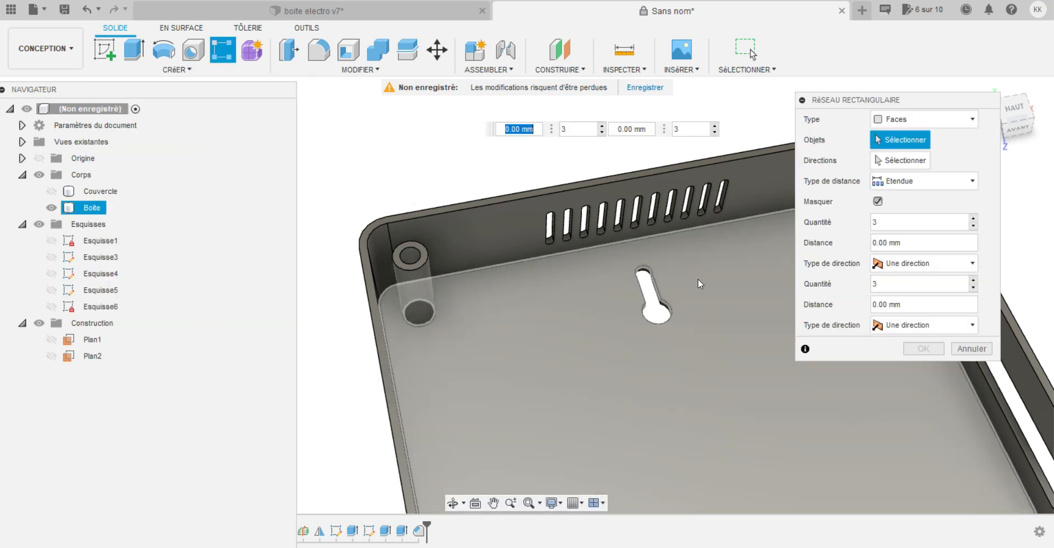
click(975, 122)
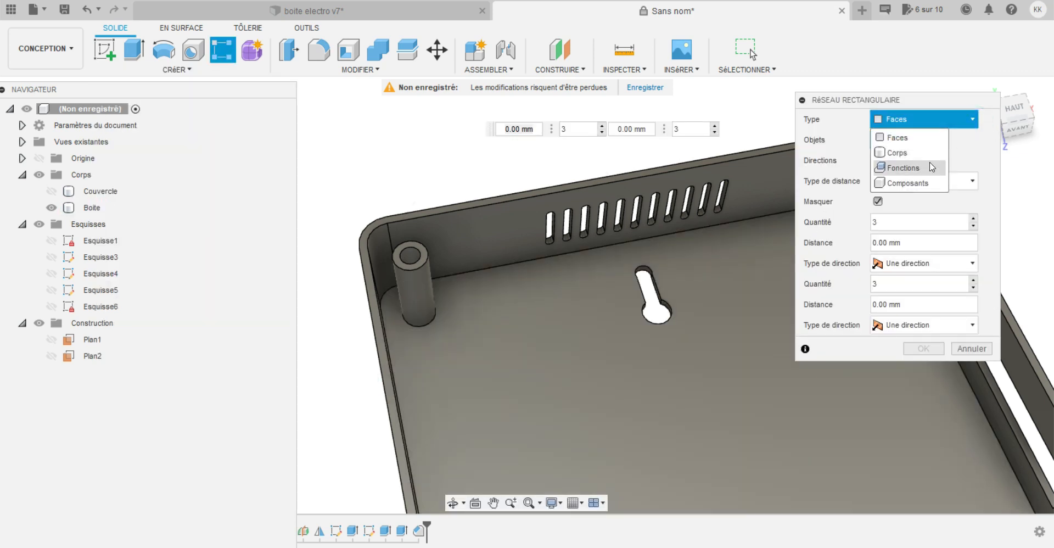
click(915, 168)
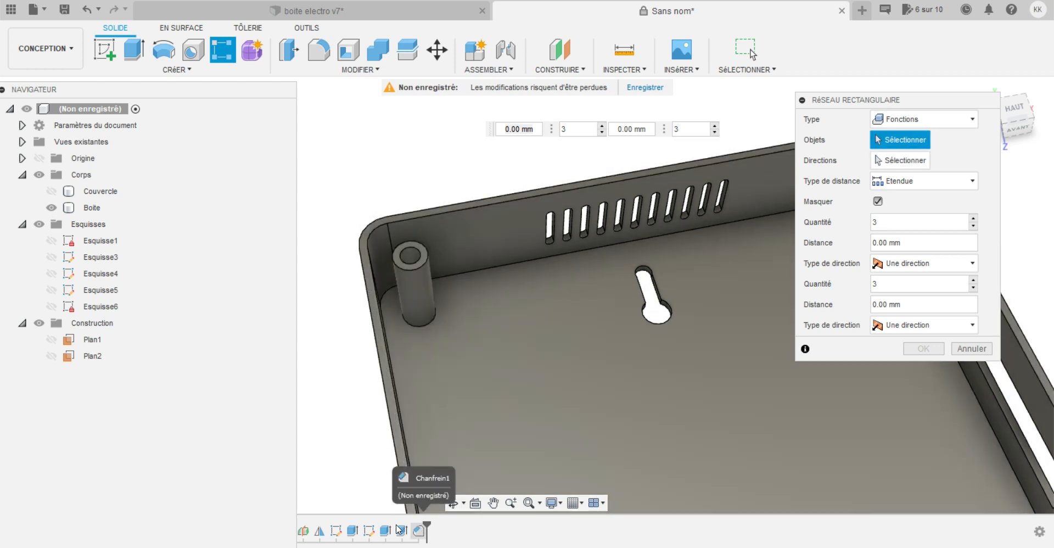
click(385, 530)
click(404, 530)
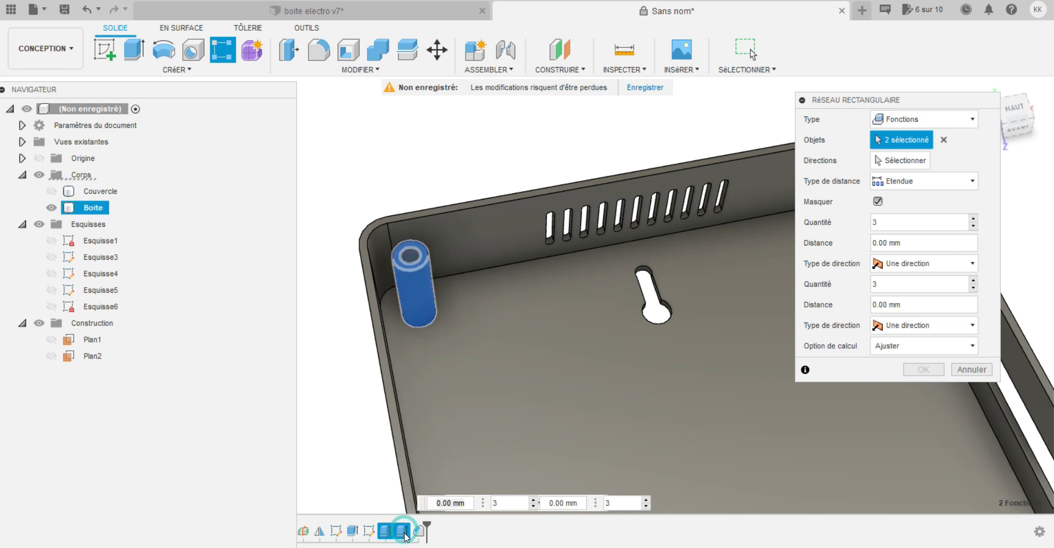
click(419, 531)
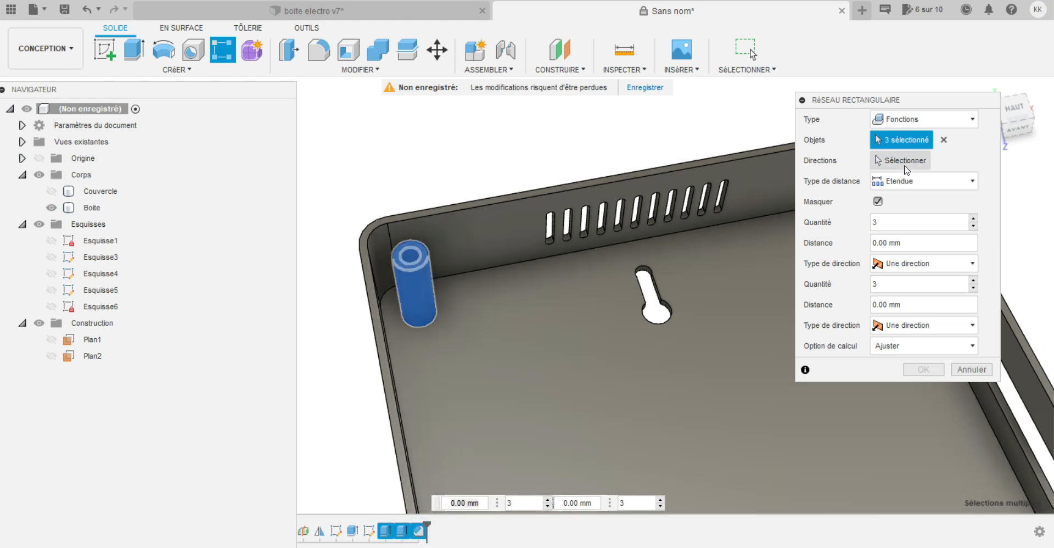
Set the pattern's first direction along the box's inner floor edge below the vents, with quantity 2 and distance 186-30 mm.
click(906, 164)
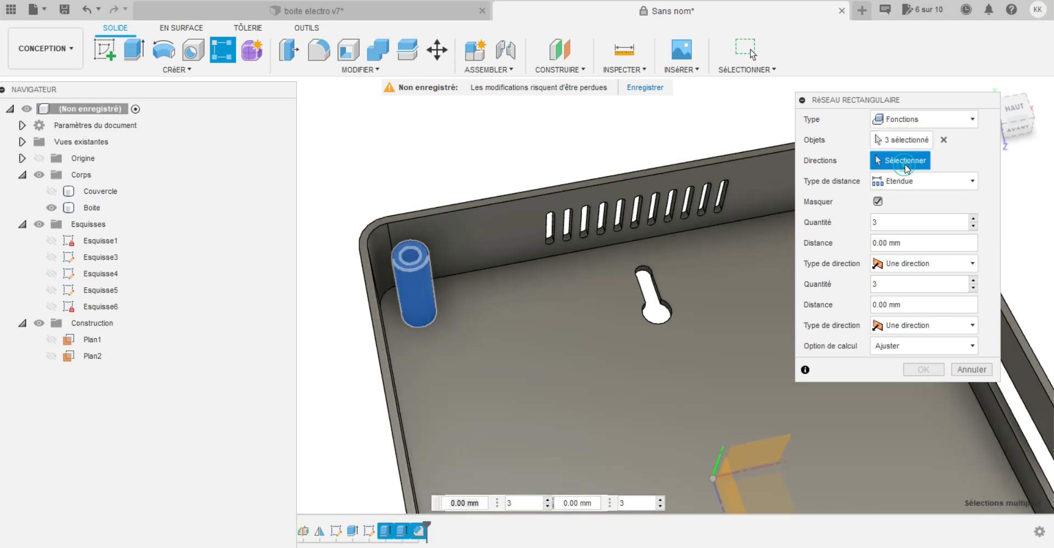
click(584, 248)
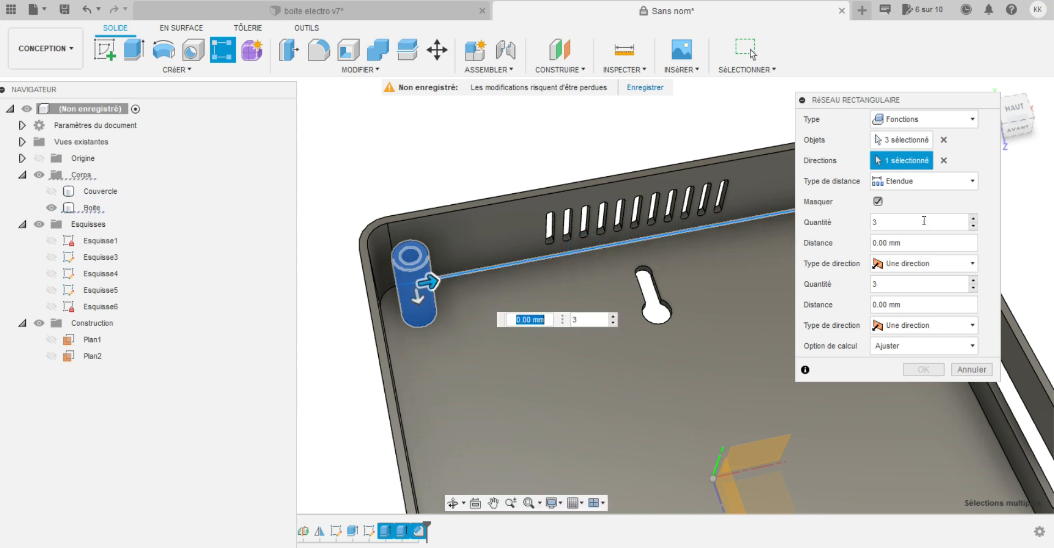
click(889, 222)
click(910, 242)
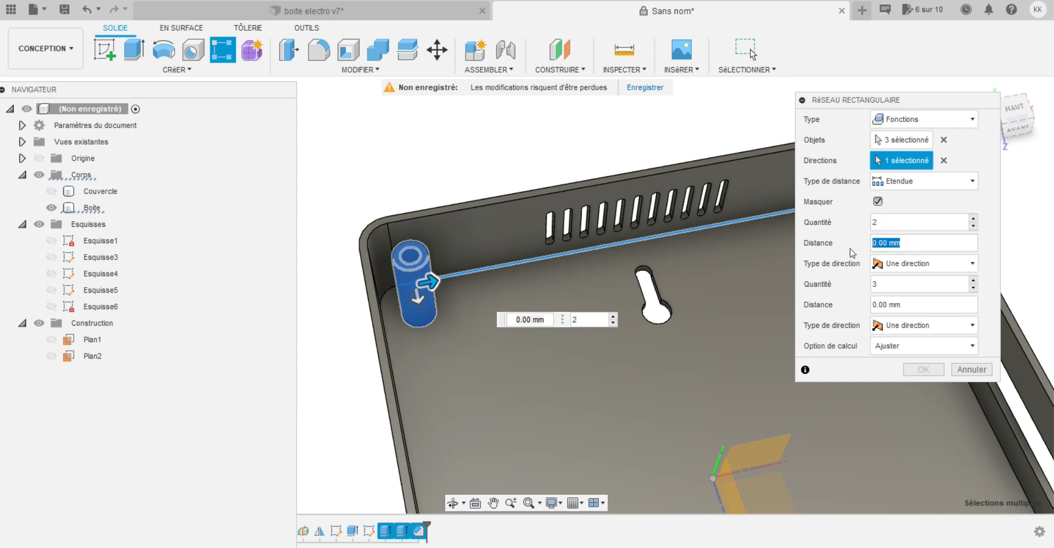
text(186-30)
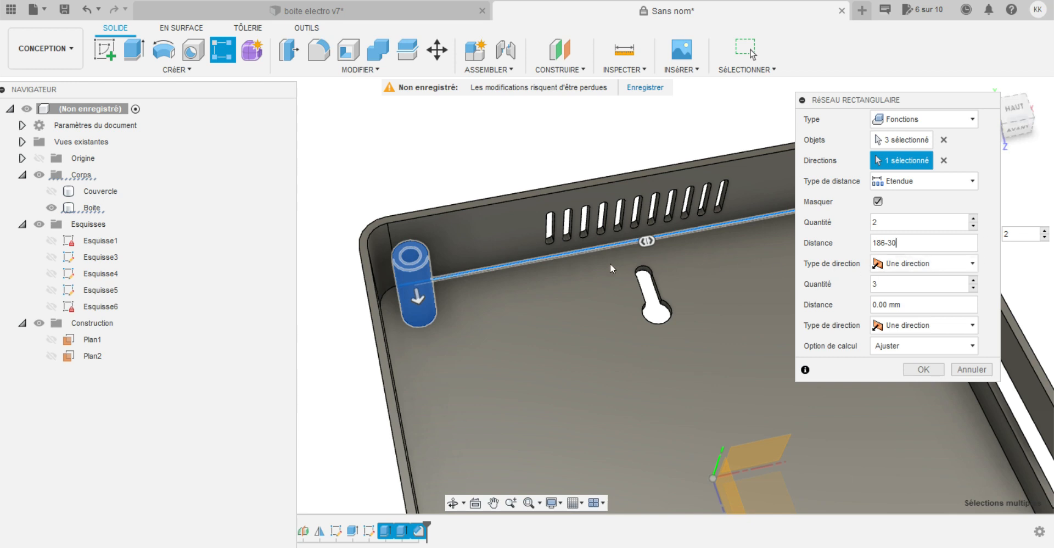
Set the pattern's second direction to quantity 2 and distance 186-30 mm, and create the post pattern.
drag(940, 101, 939, 258)
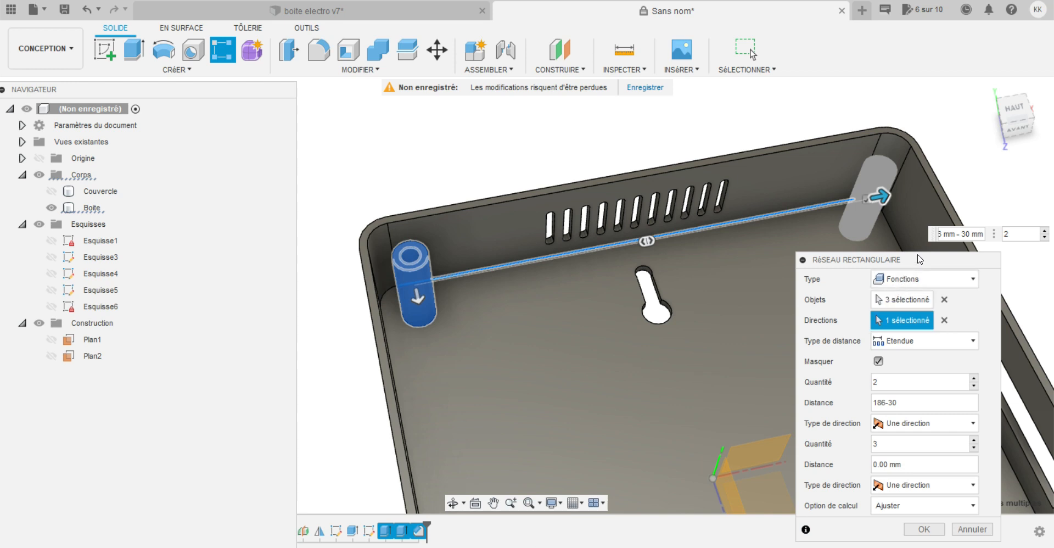
drag(920, 259, 829, 89)
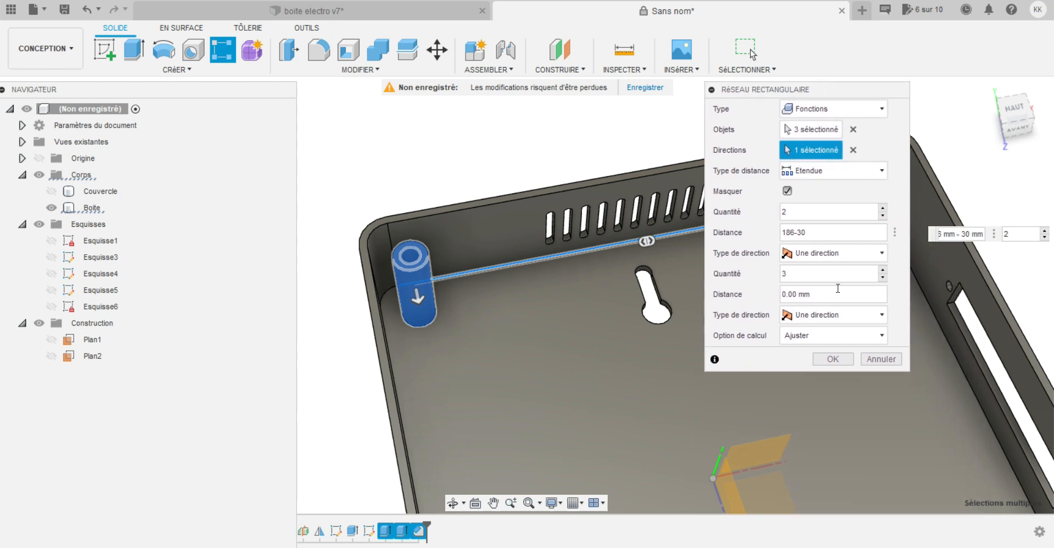
double_click(806, 277)
text(2)
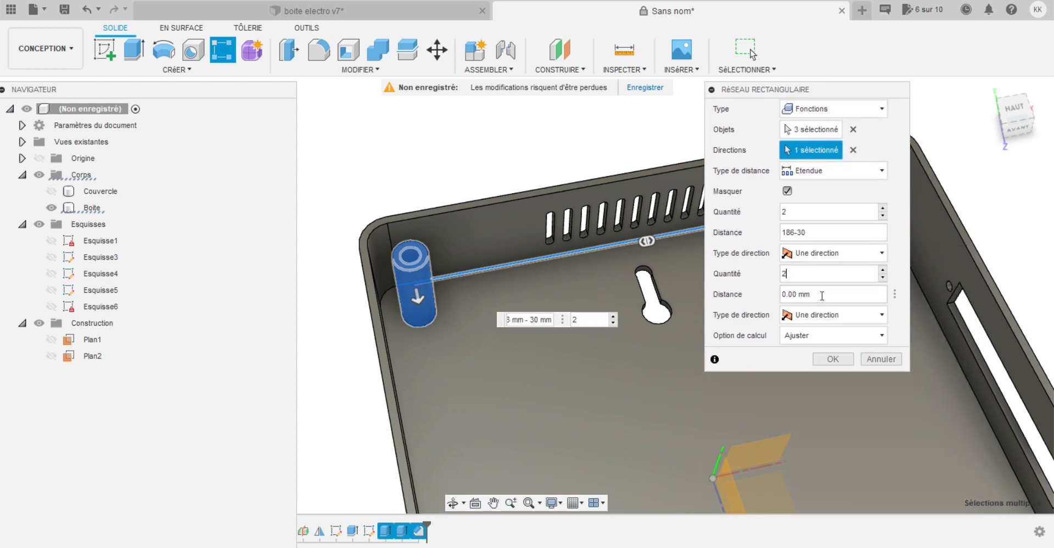
key(Tab)
text(186-)
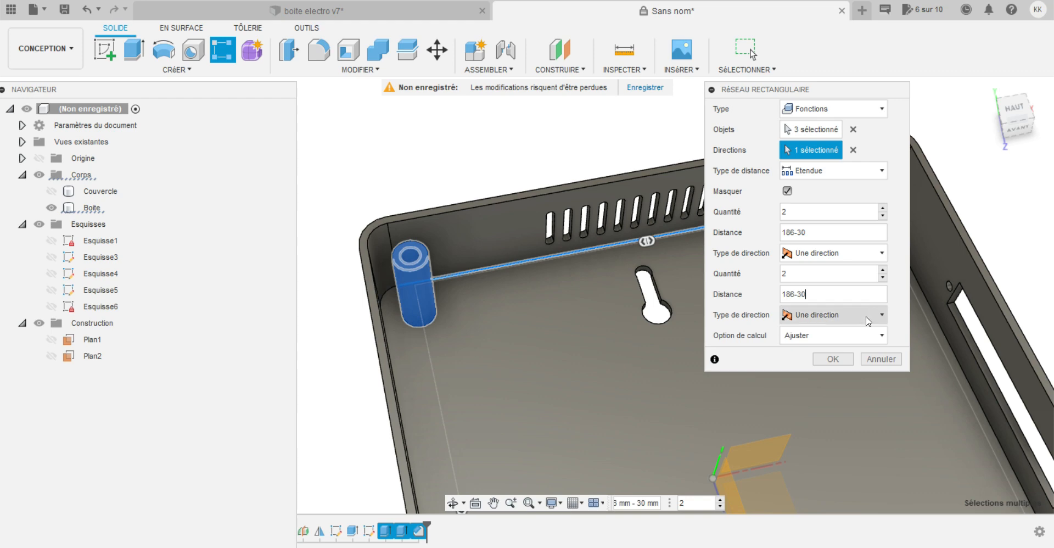
click(836, 359)
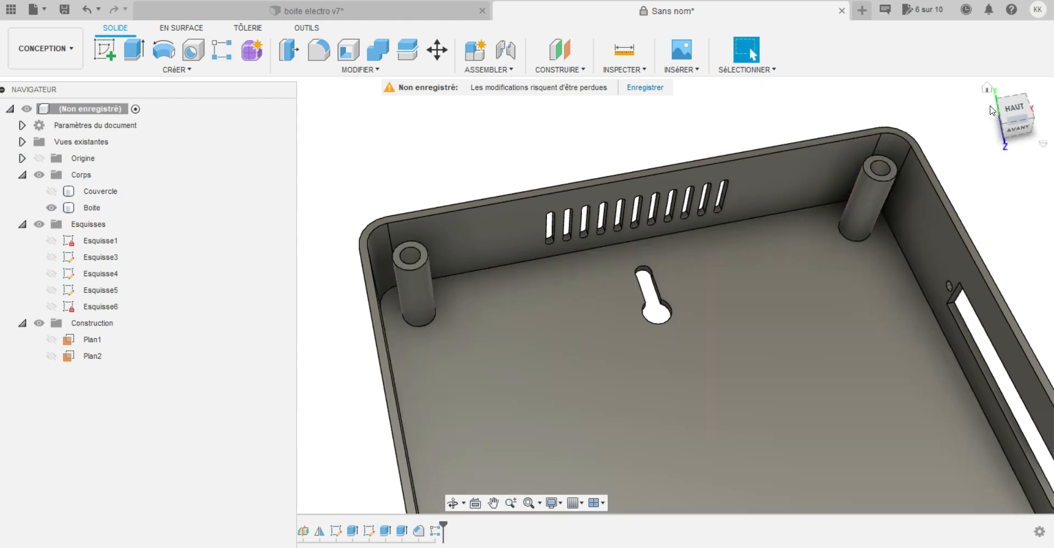
Sketch on the box's top rim face, offsetting the rim's inner edge loop by -1.4 mm, and finish the sketch.
click(986, 88)
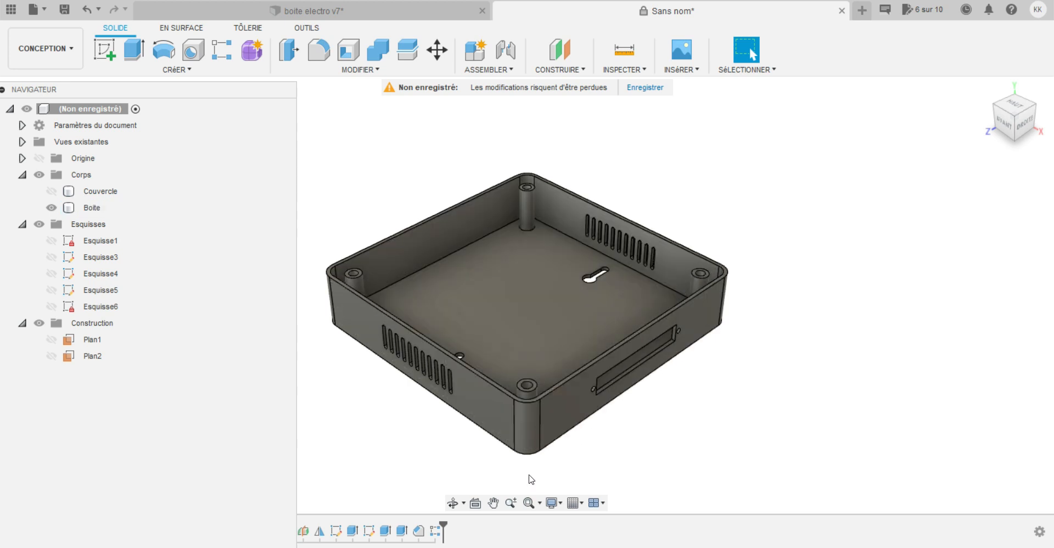
click(105, 51)
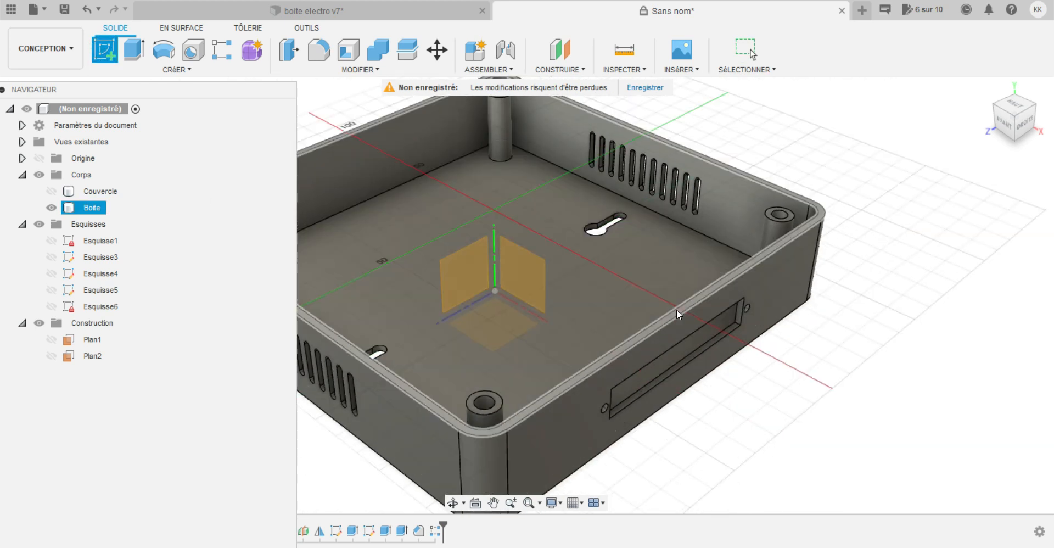
scroll(679, 311, up, 5)
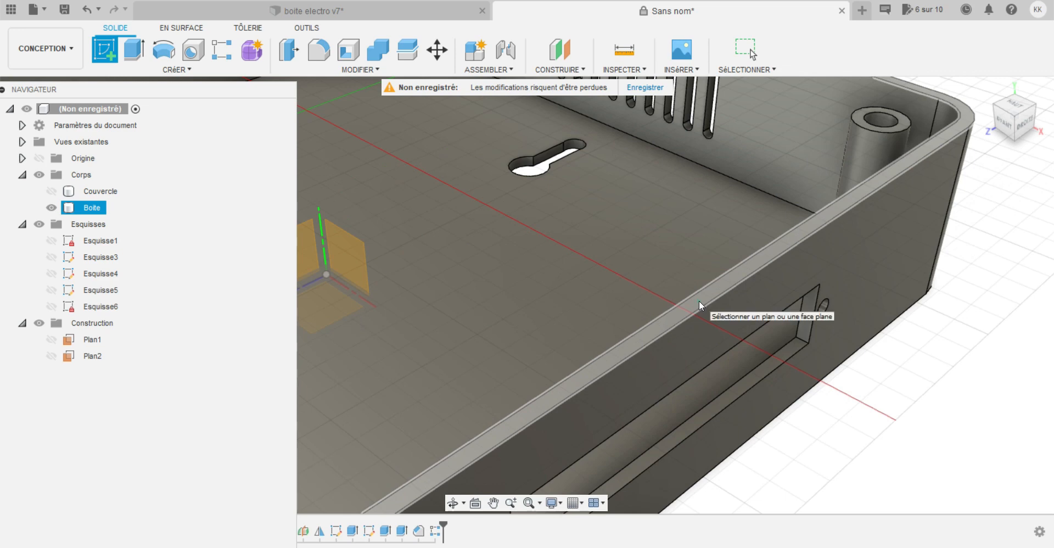
click(699, 300)
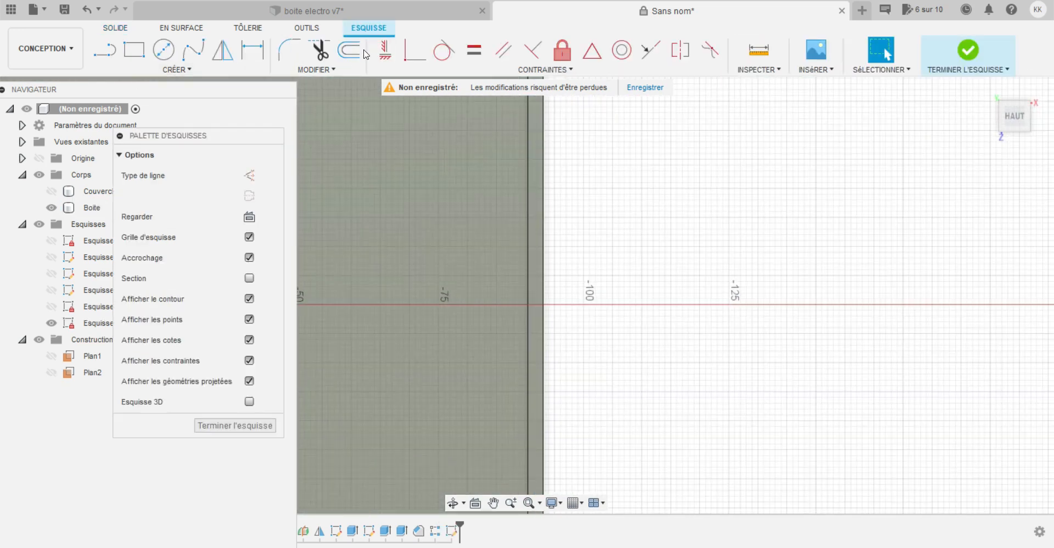
click(360, 52)
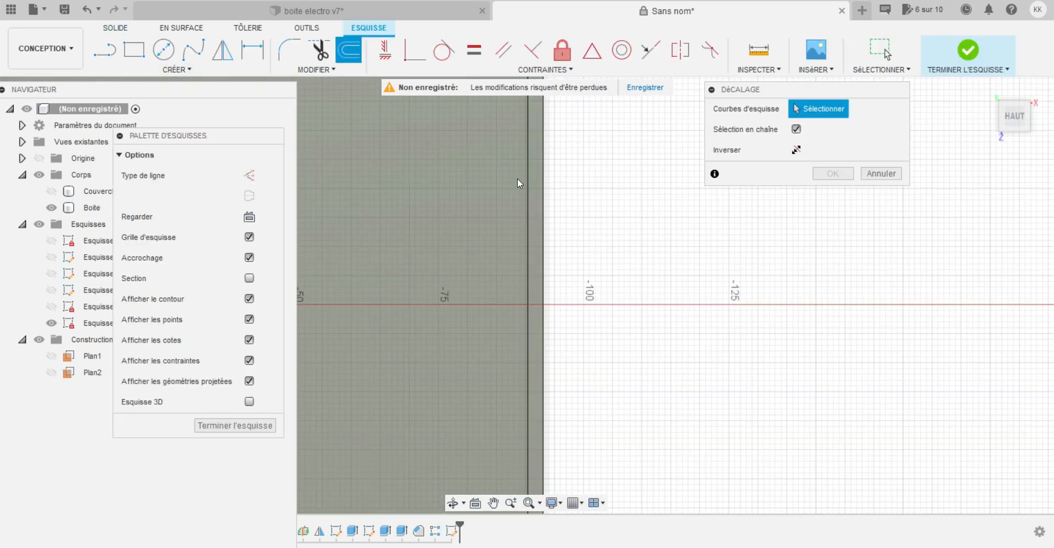
click(528, 191)
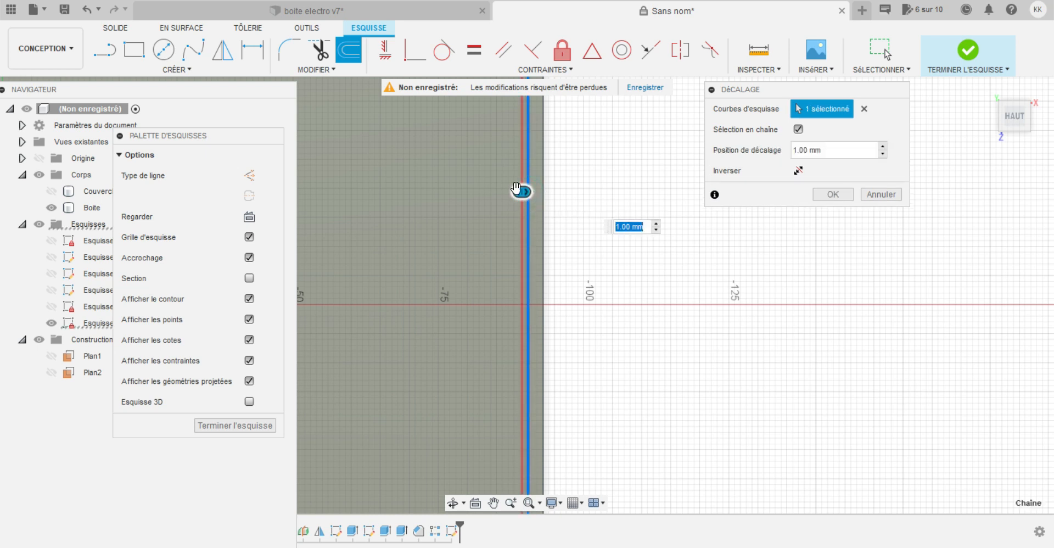
drag(519, 189, 528, 195)
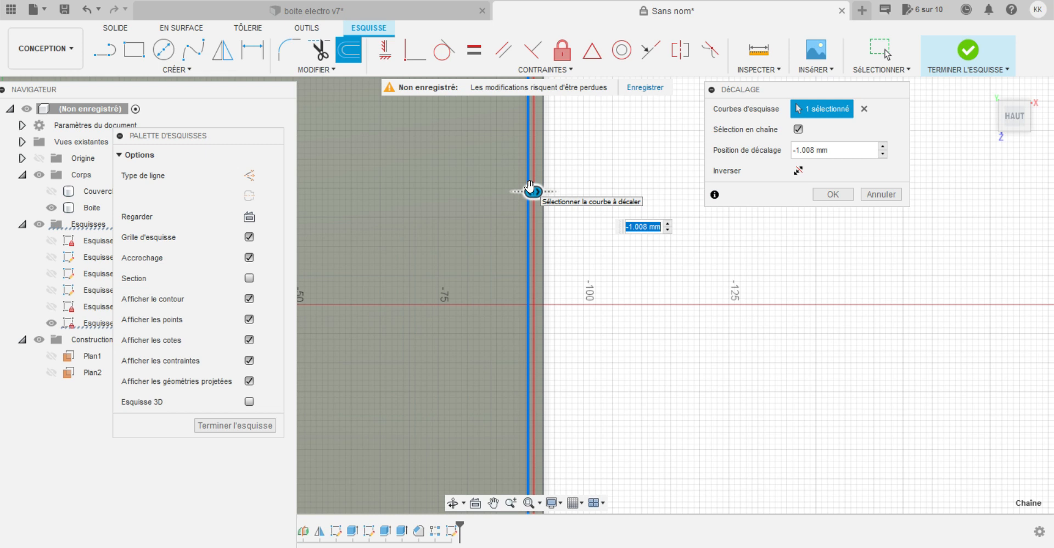
text(-1.4)
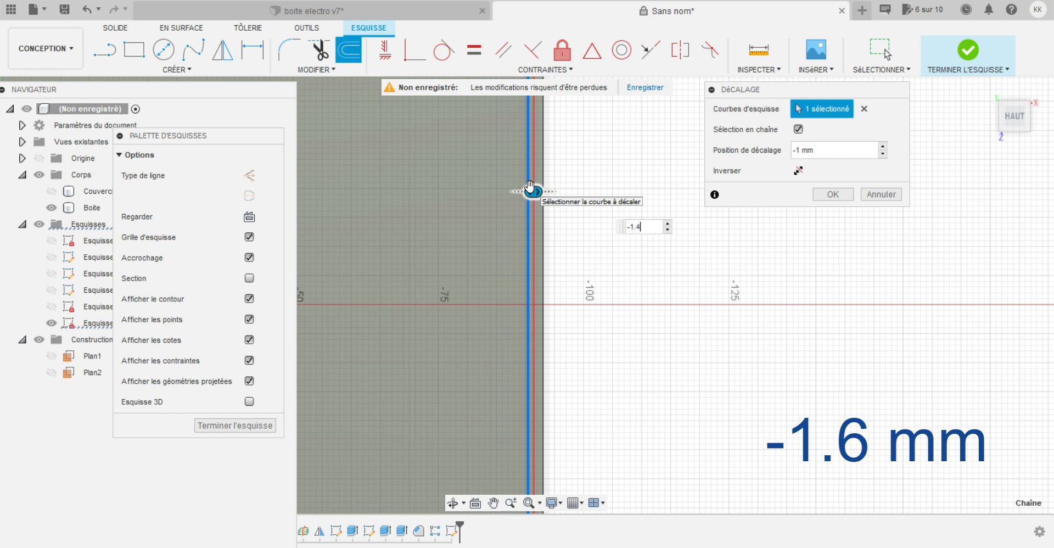
drag(863, 93, 870, 130)
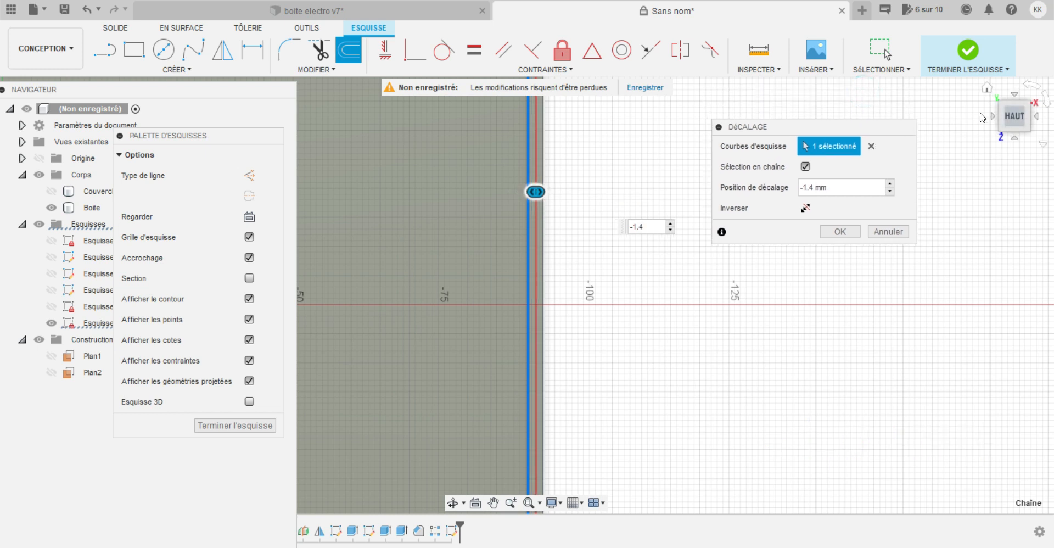
click(985, 91)
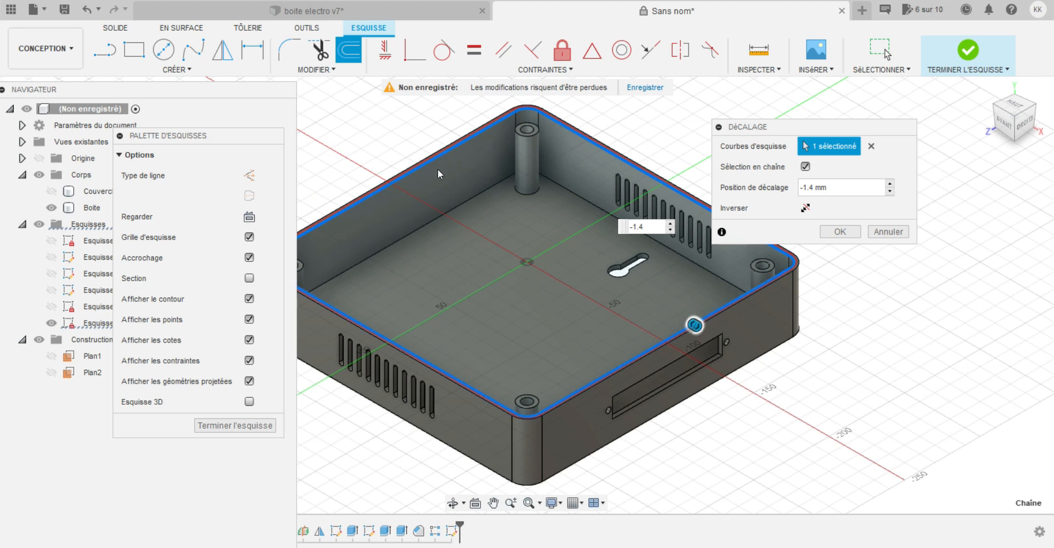
click(840, 231)
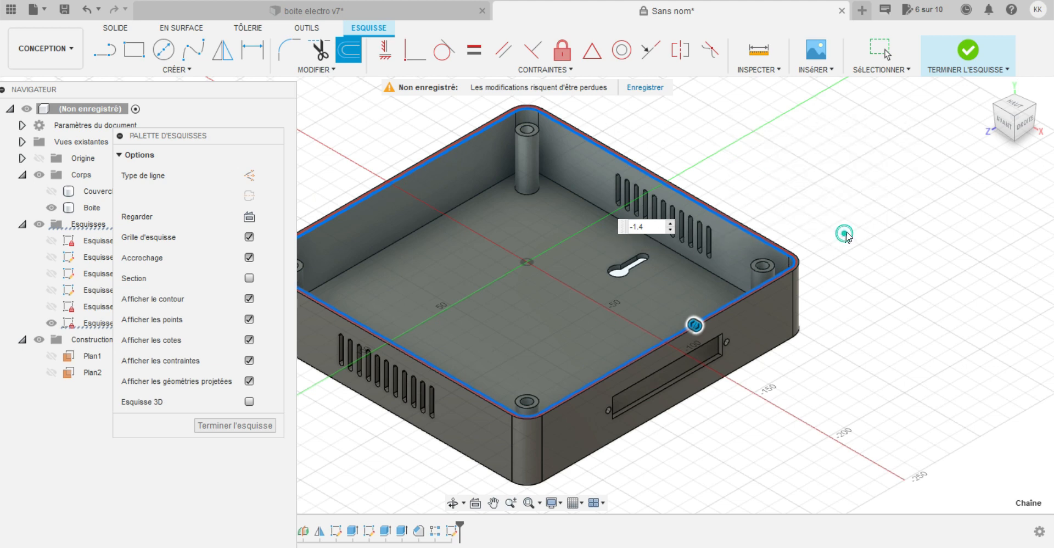
click(967, 55)
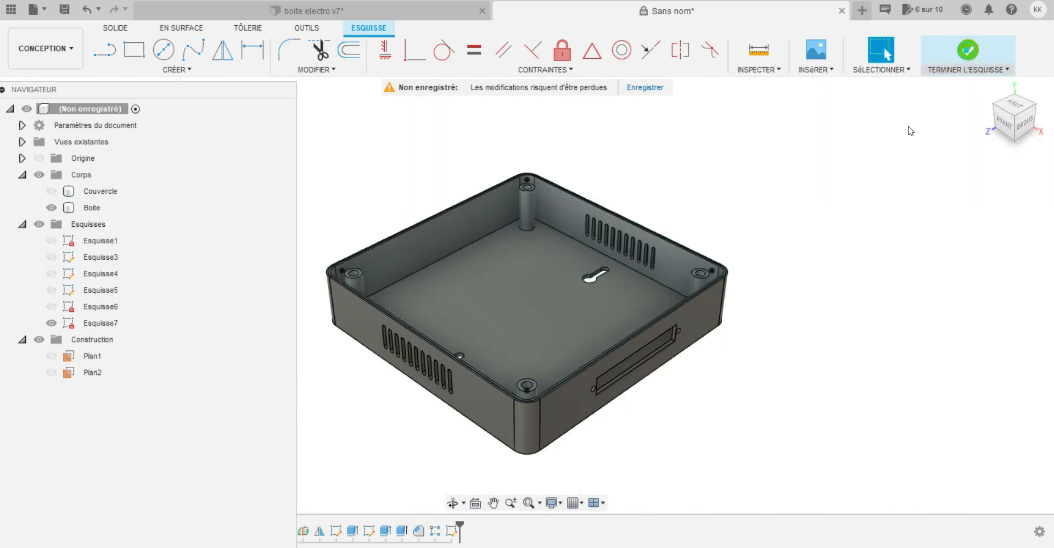
Extrude the inner ring of the rim by -1.4 mm as a cut into the box.
click(452, 502)
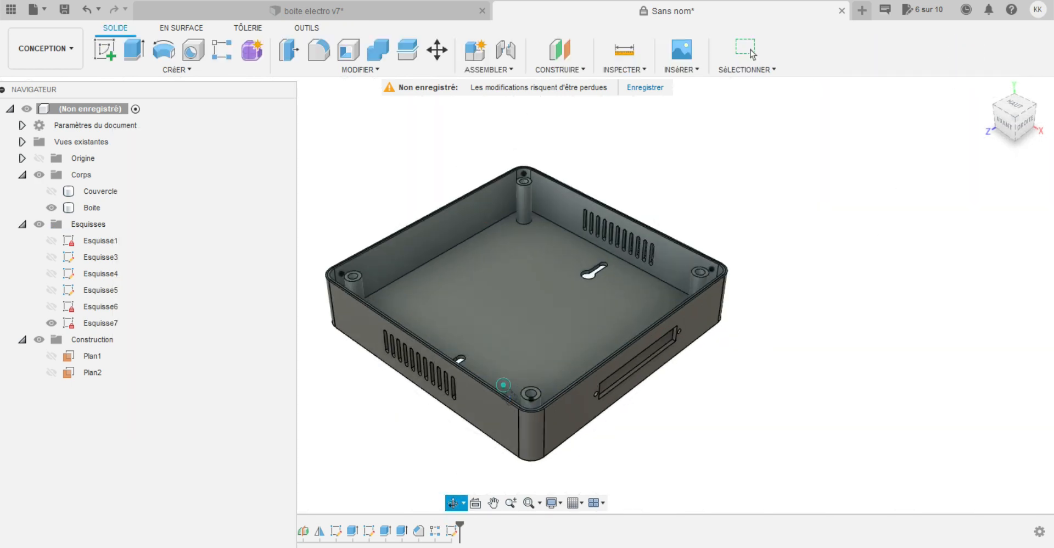
drag(502, 383, 557, 411)
scroll(661, 329, up, 5)
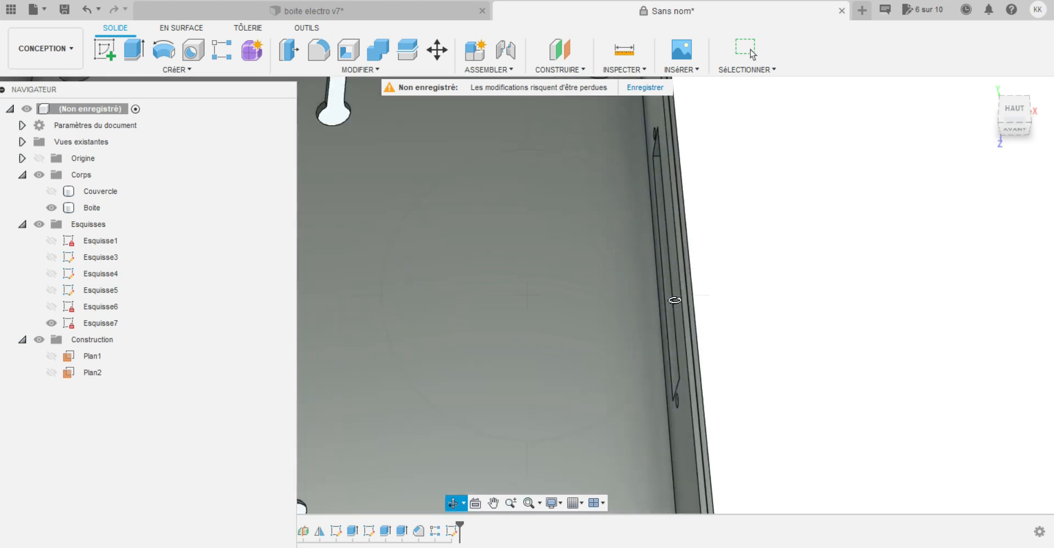
click(134, 50)
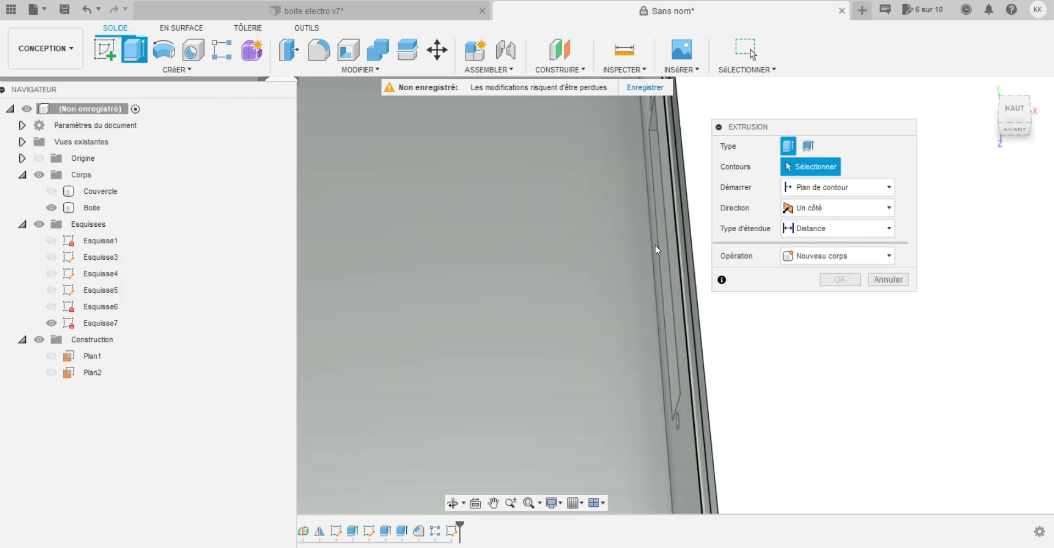
click(683, 259)
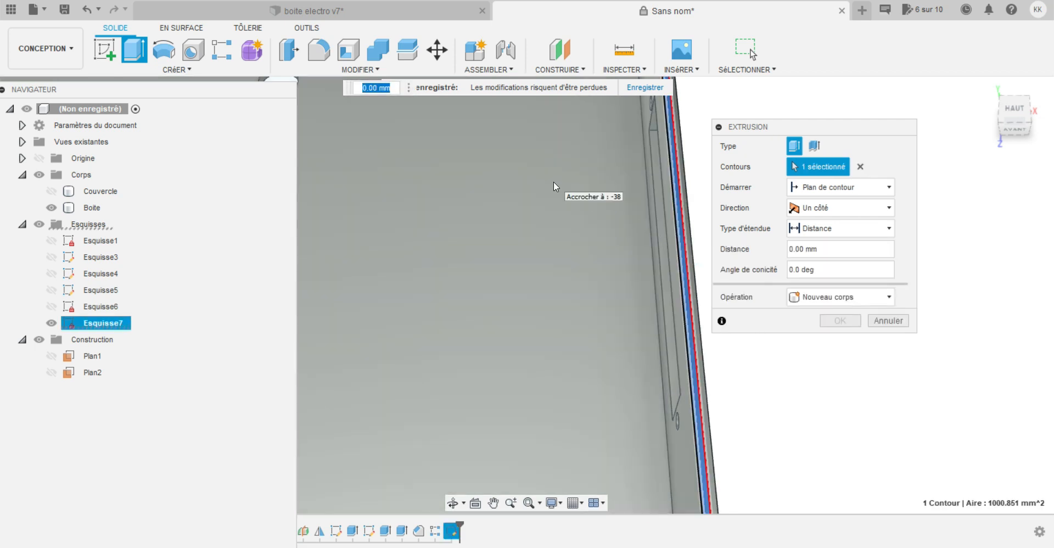
text(-1.4)
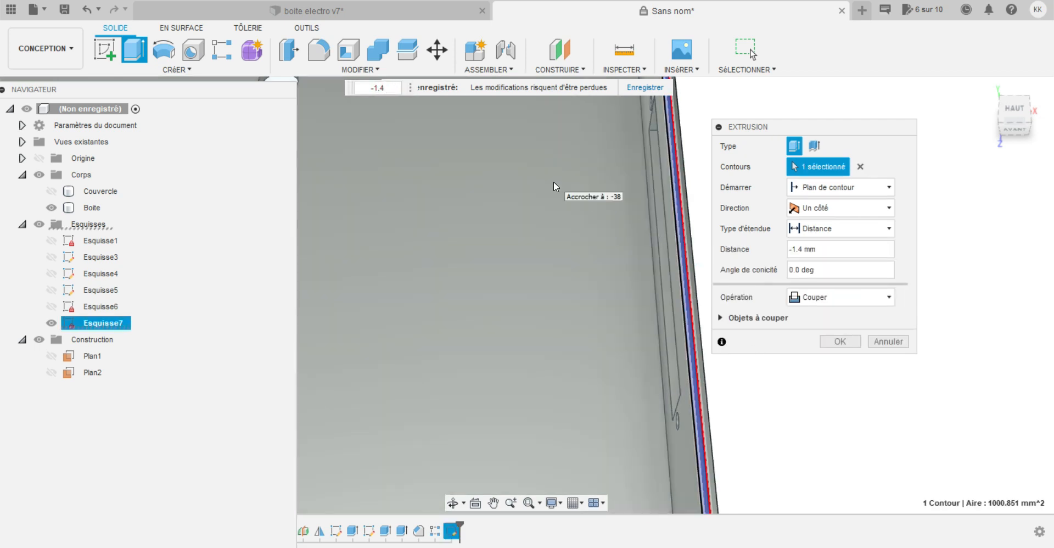
click(839, 342)
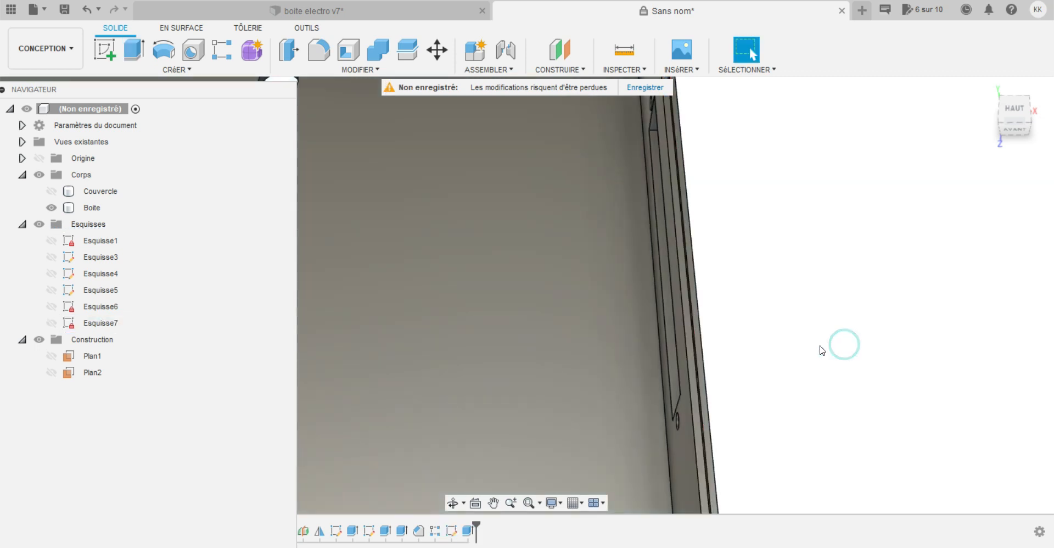
Inspect the cut rim and the posts from the front, with the lid Couvercle shown and hidden again.
scroll(754, 361, down, 5)
shift+middle_drag(477, 405, 470, 371)
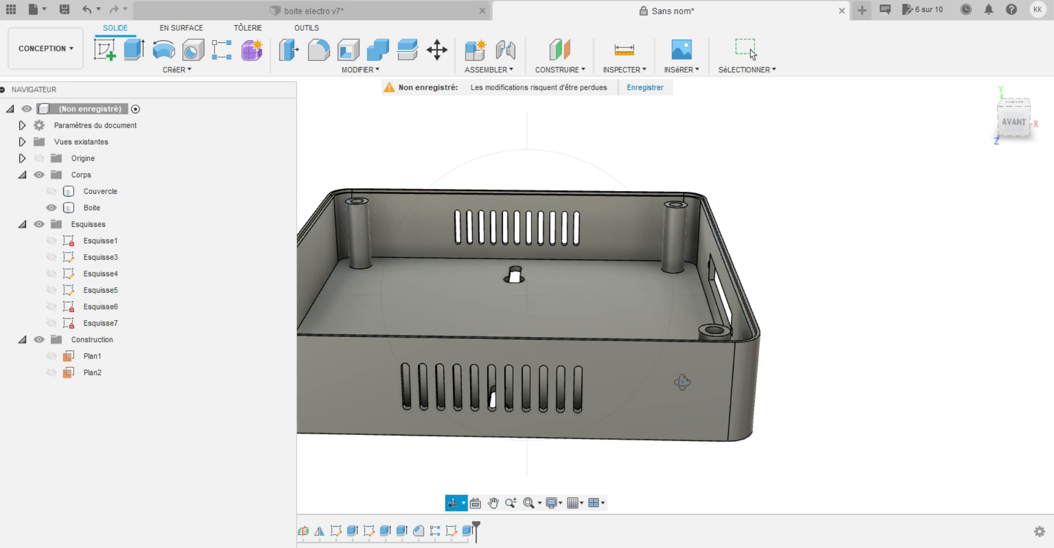
click(51, 191)
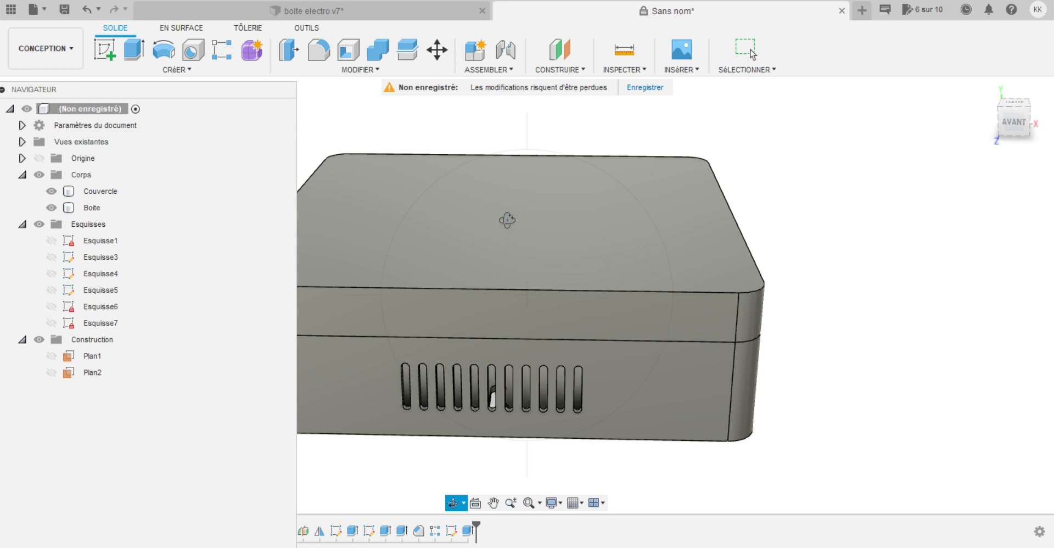
click(54, 191)
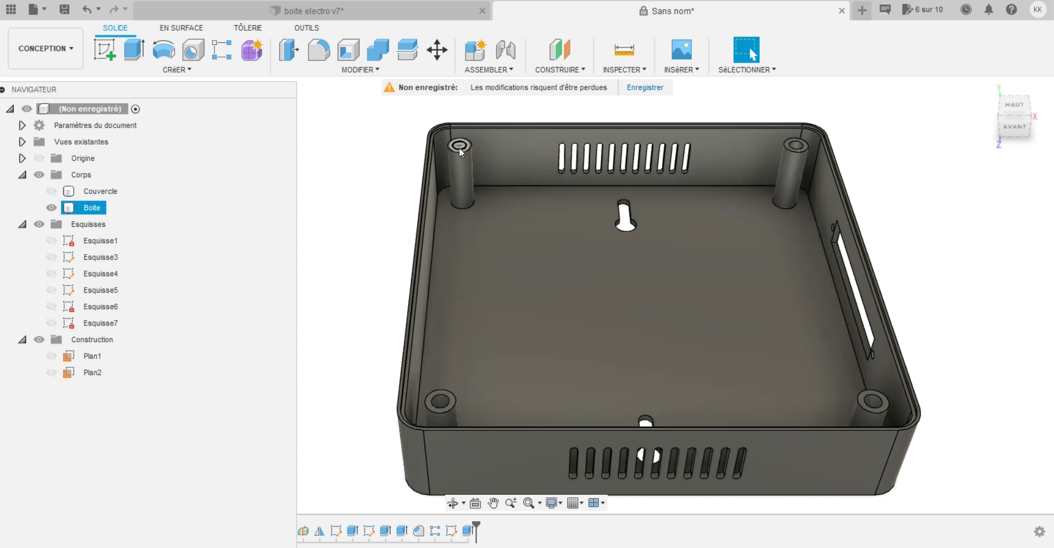
Sketch on the top face of the lid Couvercle, projecting the two concentric post circles of Esquisse6, and finish the sketch.
click(51, 191)
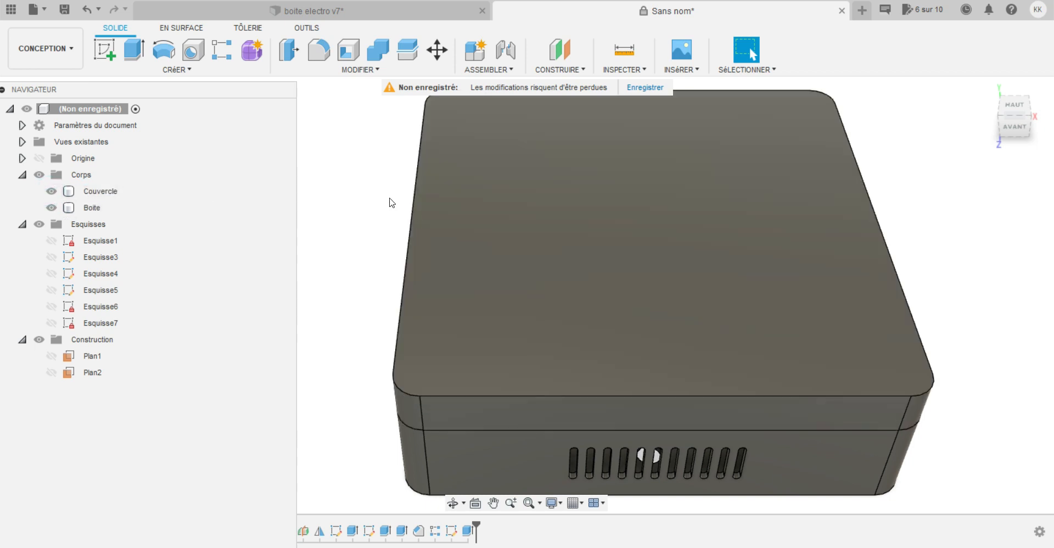
click(465, 146)
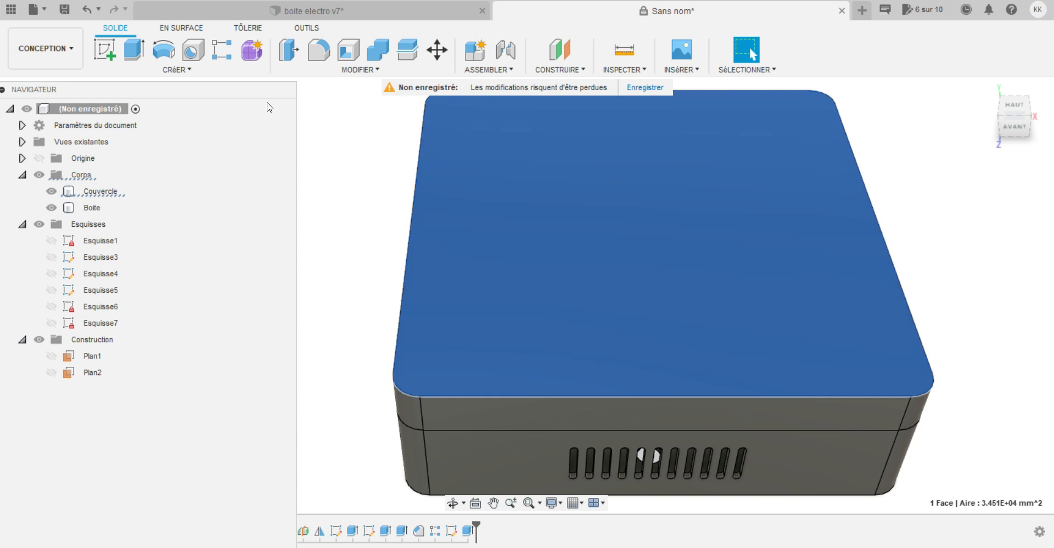
click(109, 55)
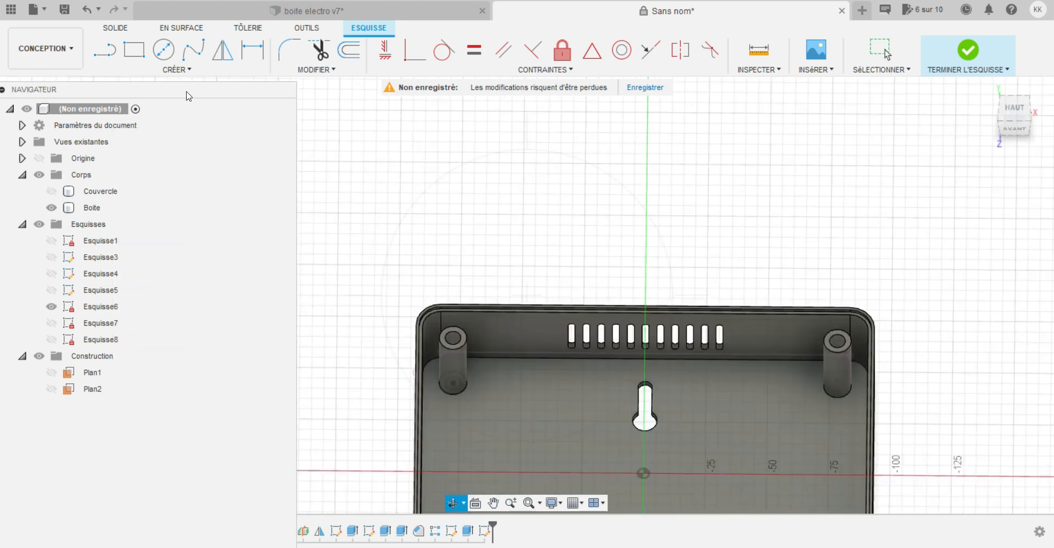
click(177, 69)
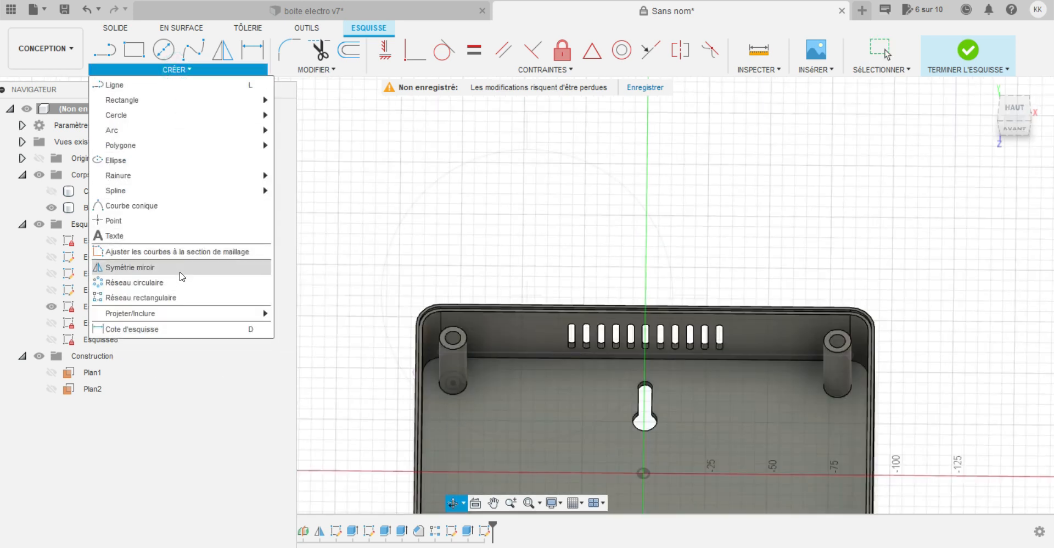
mouse_move(195, 314)
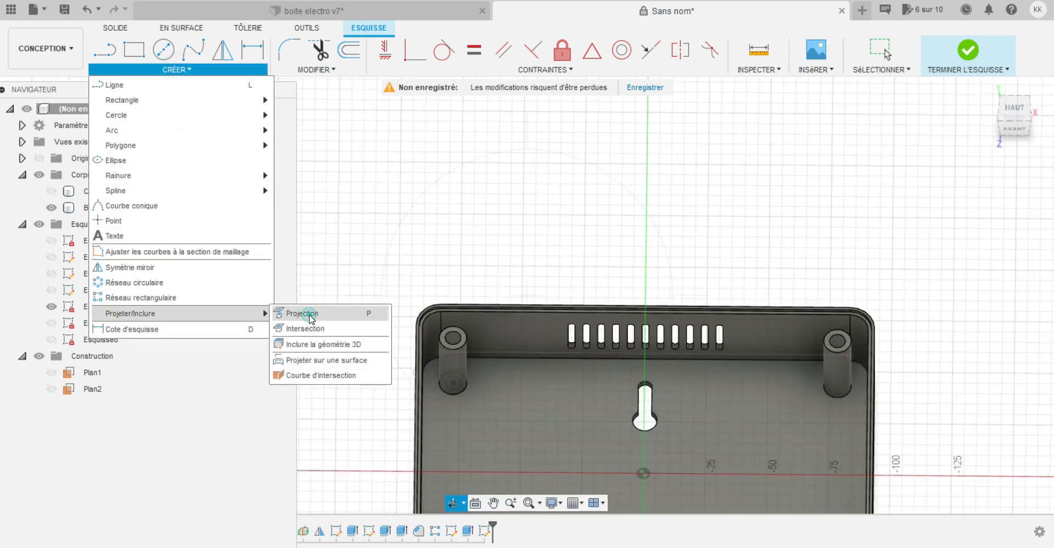
click(300, 317)
click(459, 393)
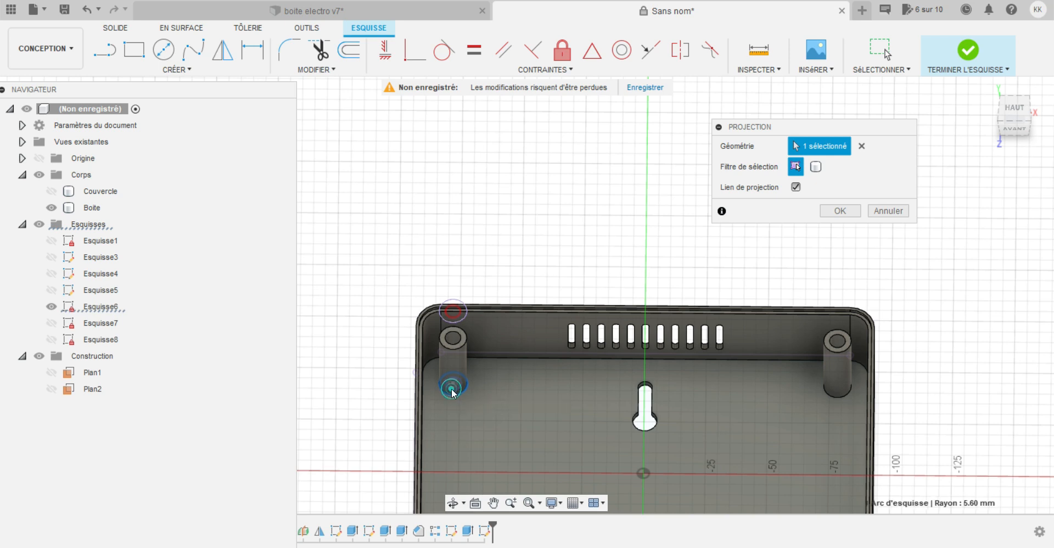
click(435, 374)
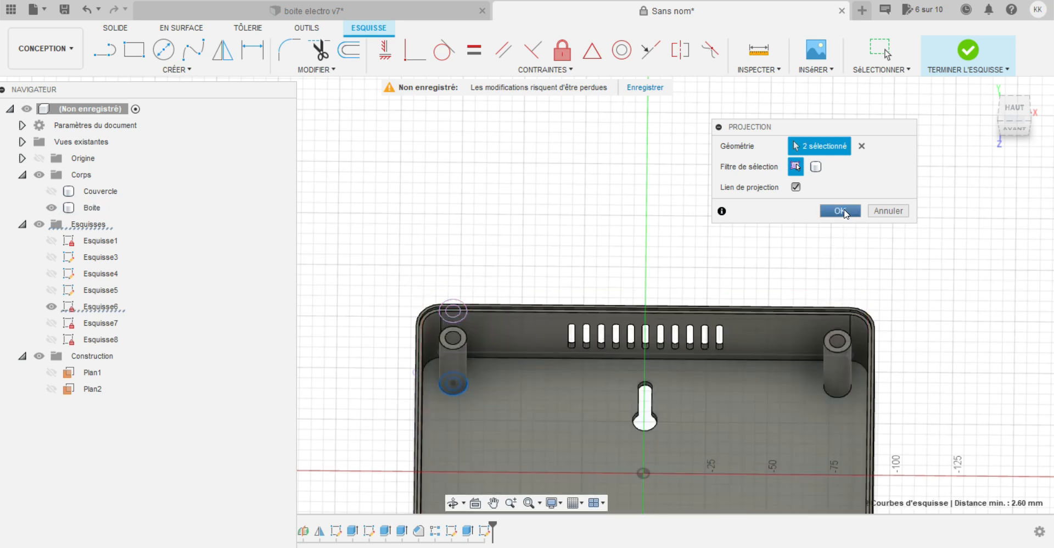
click(839, 212)
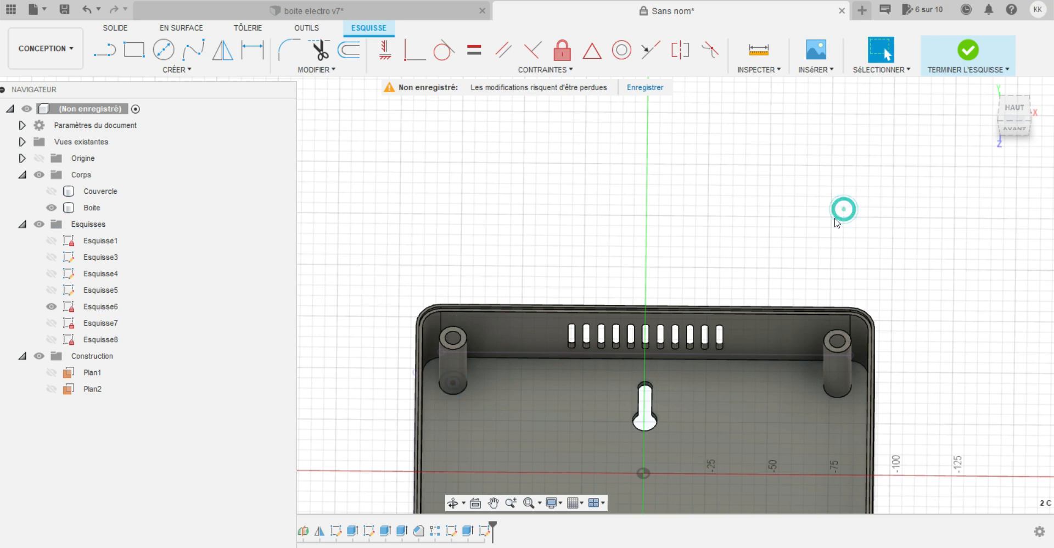
click(969, 53)
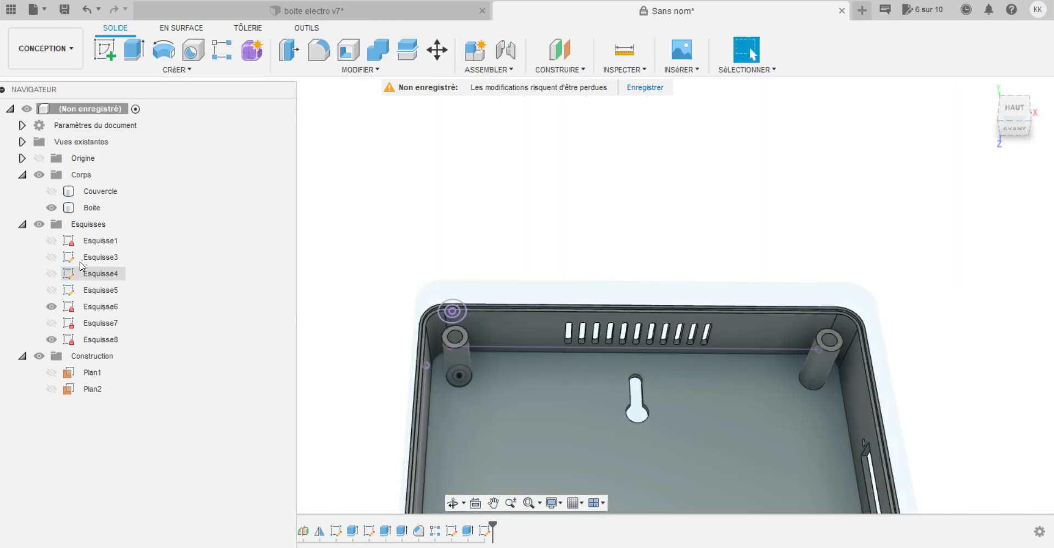
Hide the body Boite and the sketch Esquisse6, leaving the lid Couvercle and Esquisse8 shown.
click(51, 206)
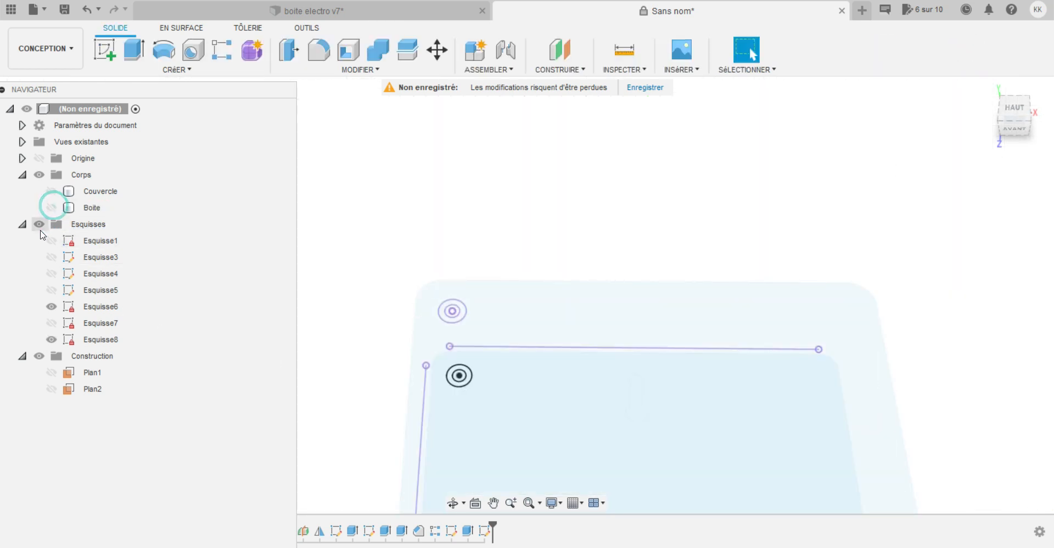
click(51, 196)
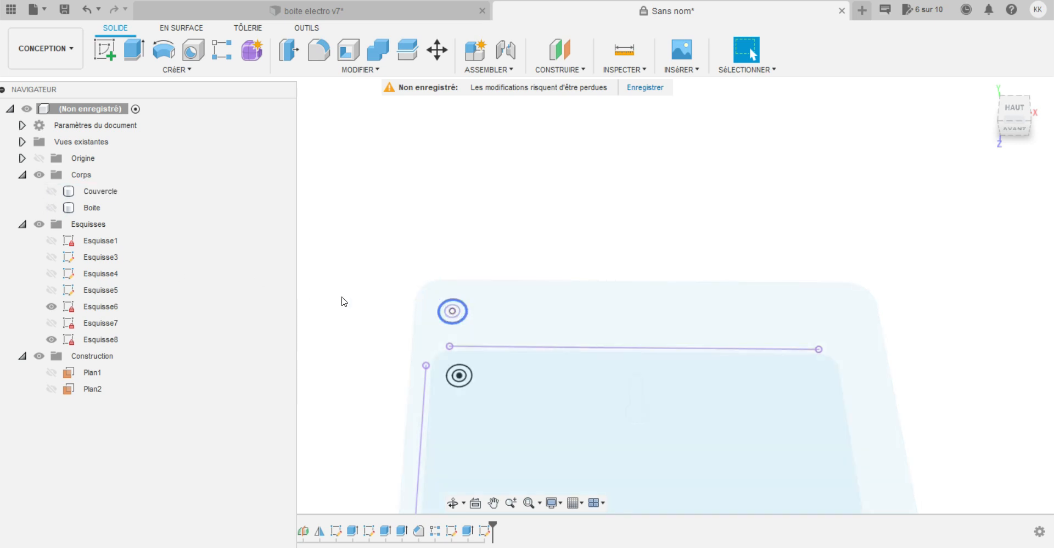
click(51, 191)
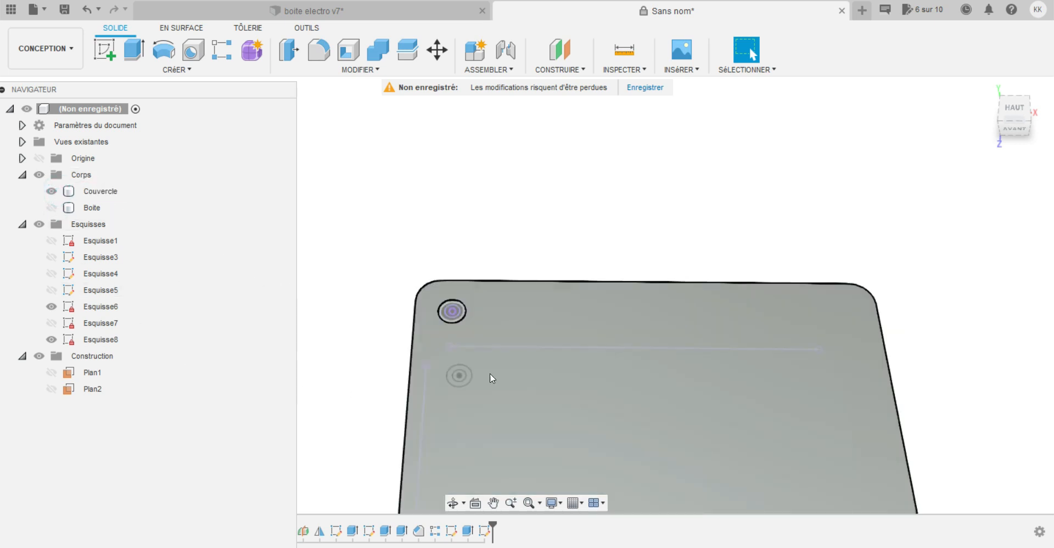
click(49, 209)
click(51, 207)
click(52, 308)
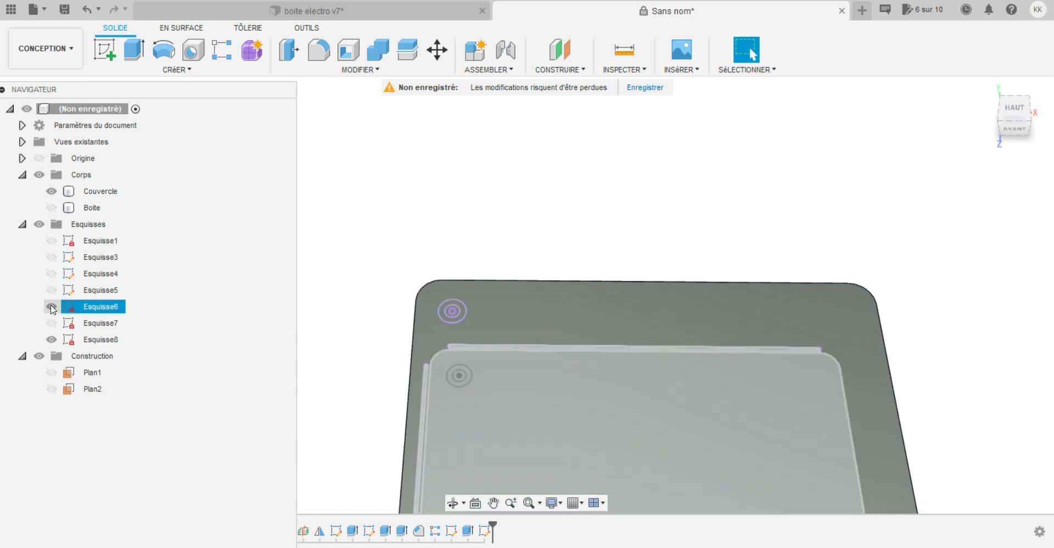
click(50, 305)
click(193, 402)
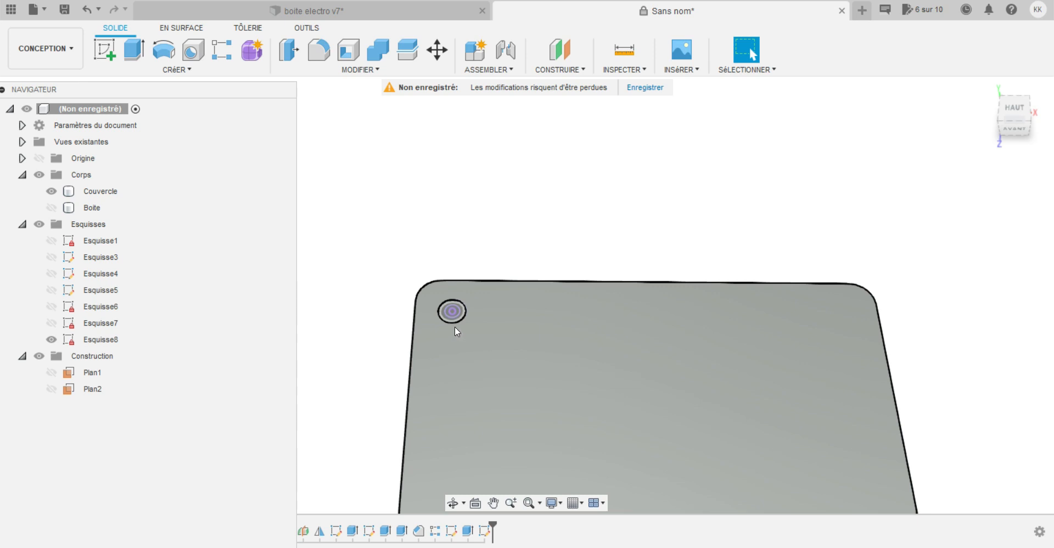
Extrude the ring between the two projected circles by -1.4 mm into the lid's top face.
scroll(447, 313, up, 3)
click(132, 54)
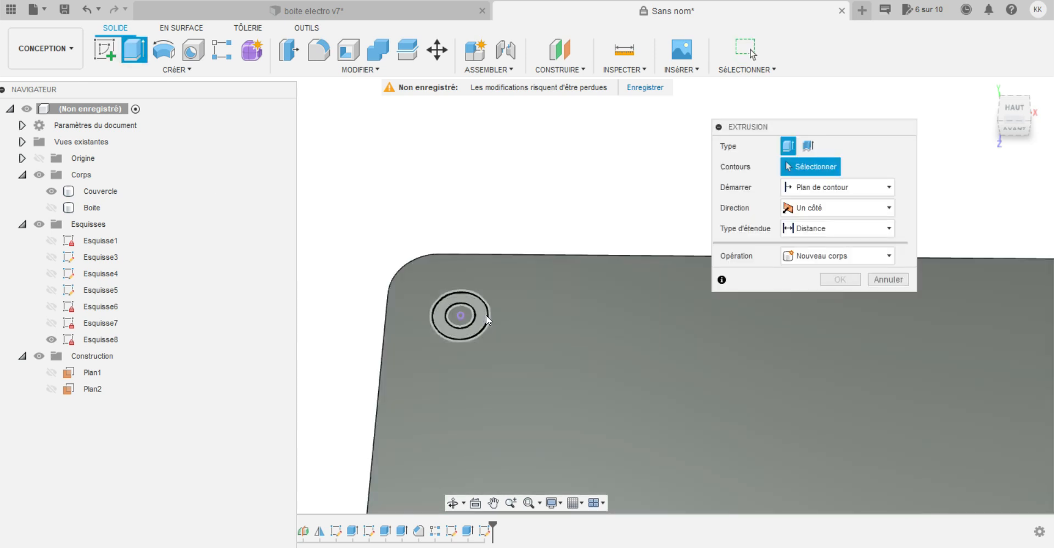
click(480, 312)
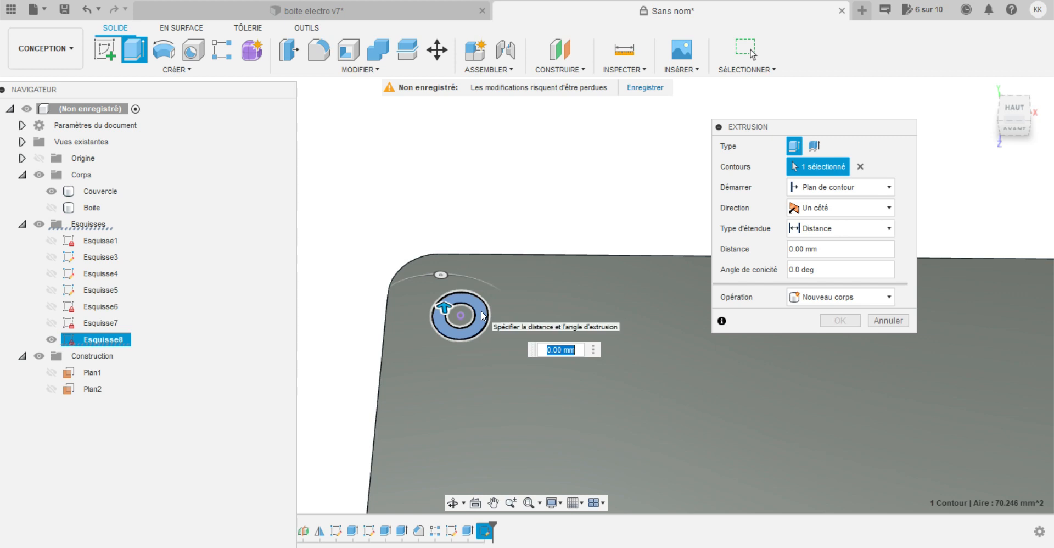
key(BackSpace)
text(-1.4)
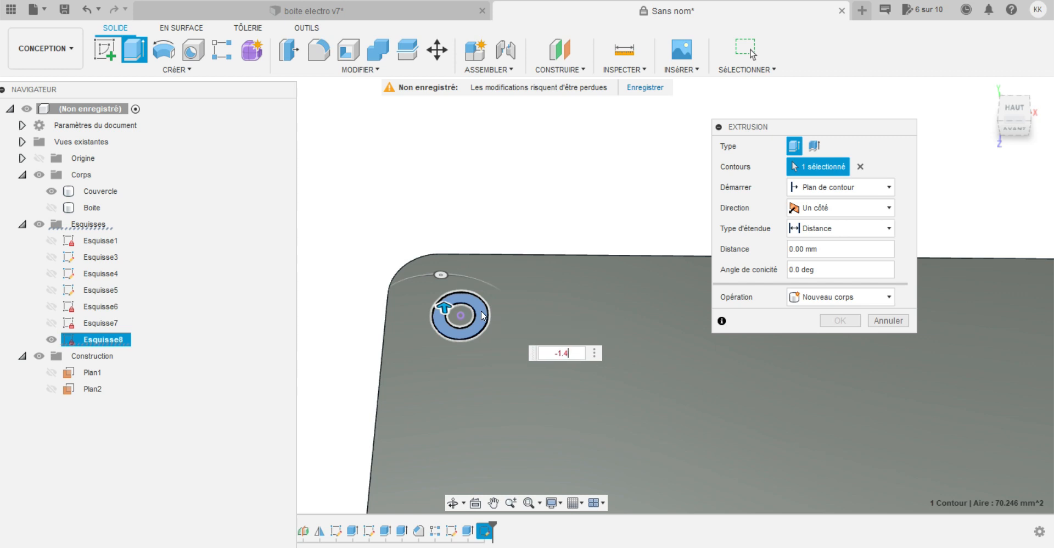
key(Return)
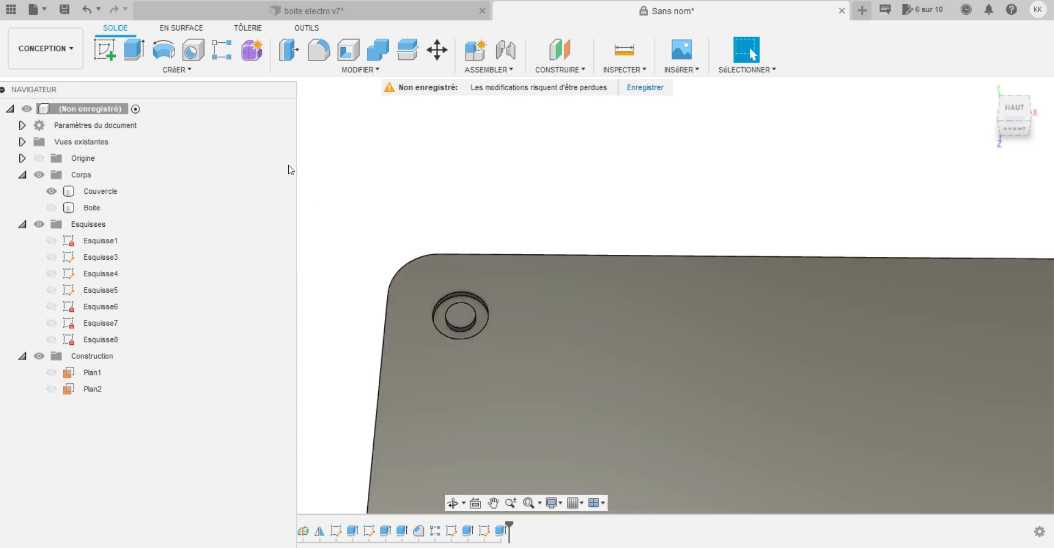
Extrude the small round face inside the ring recess by -2.6 mm to cut the screw hole through the lid.
click(132, 51)
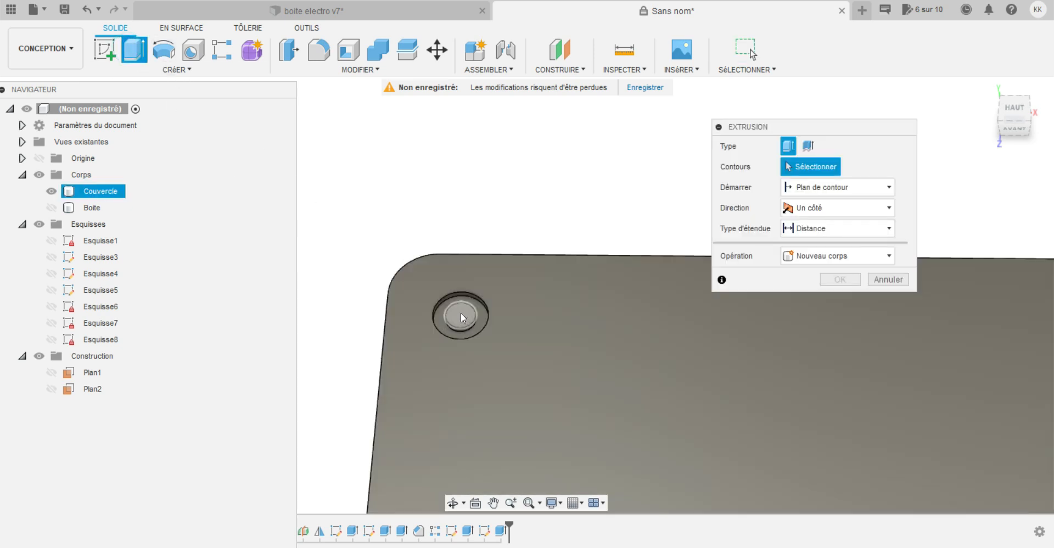
click(460, 314)
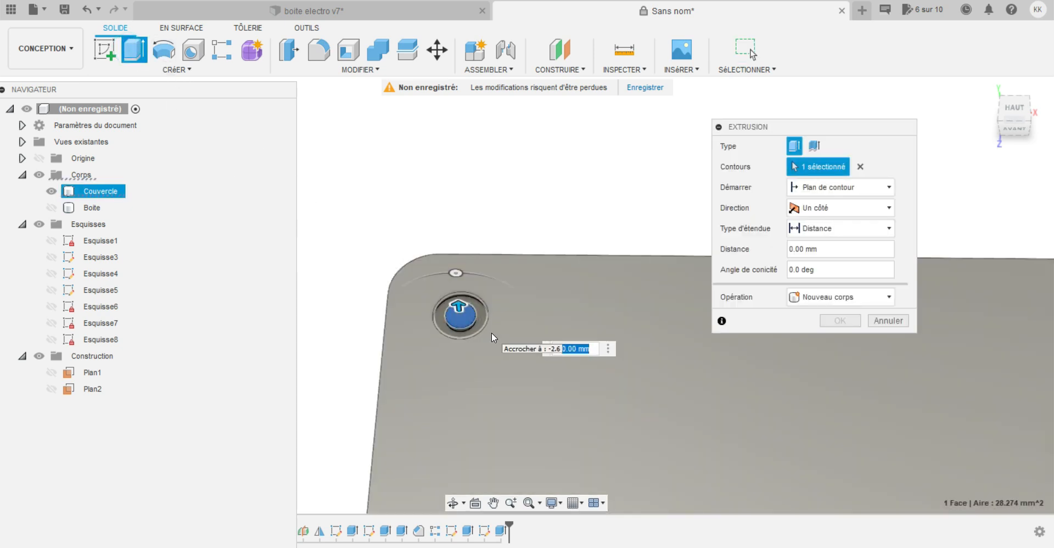
text(-2.6)
key(Return)
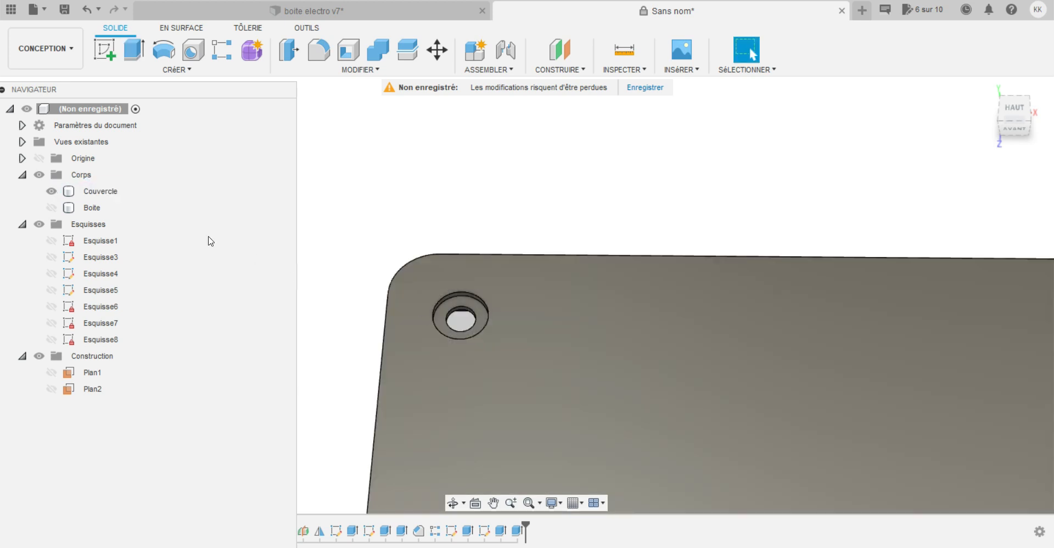
Inspect the recessed screw hole at the lid's corner with the body Boite shown, and hide Boite again.
click(51, 207)
mouse_move(513, 459)
shift+middle_down()
mouse_move(549, 405)
mouse_move(537, 417)
mouse_move(431, 343)
shift+middle_up()
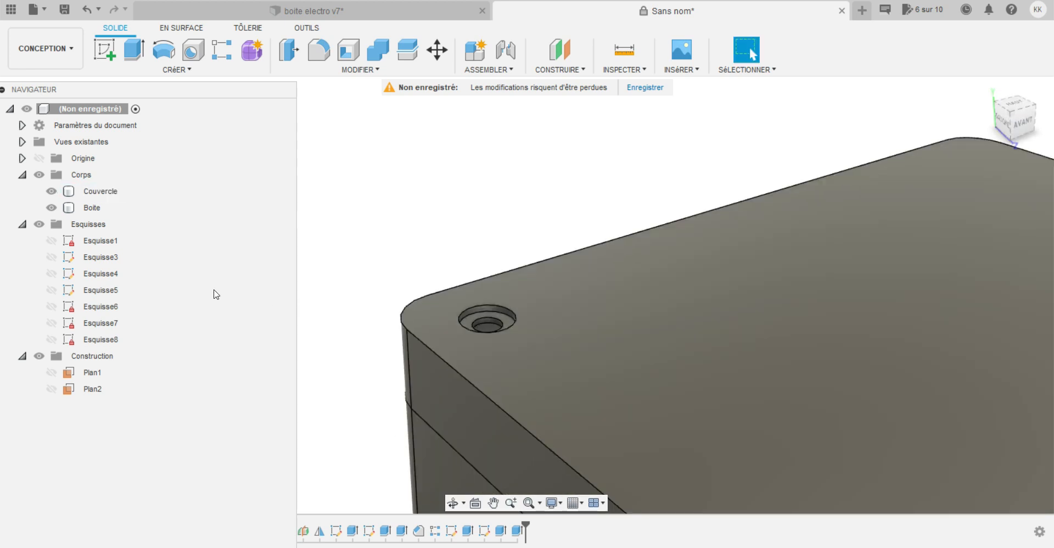
click(55, 208)
click(52, 208)
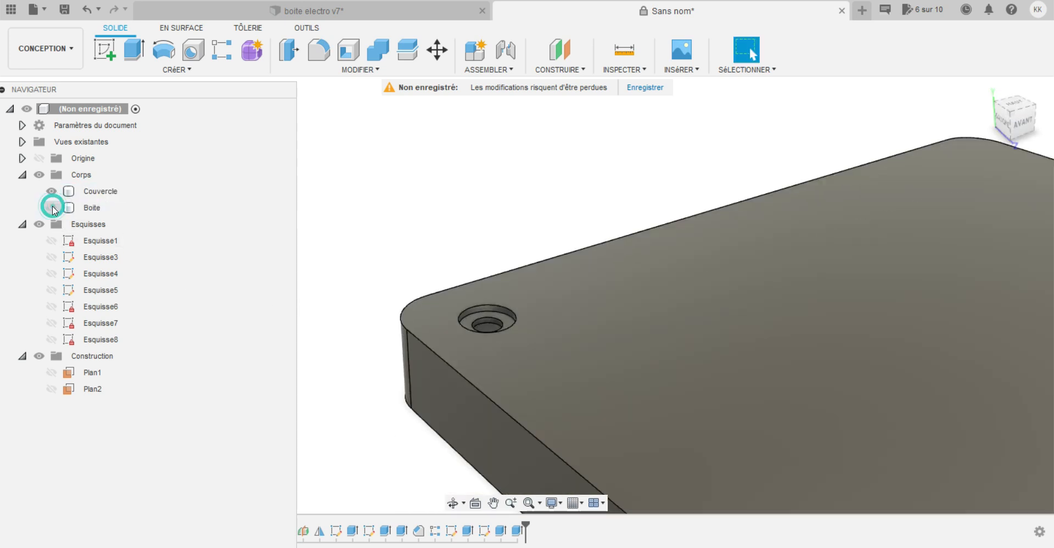
click(468, 394)
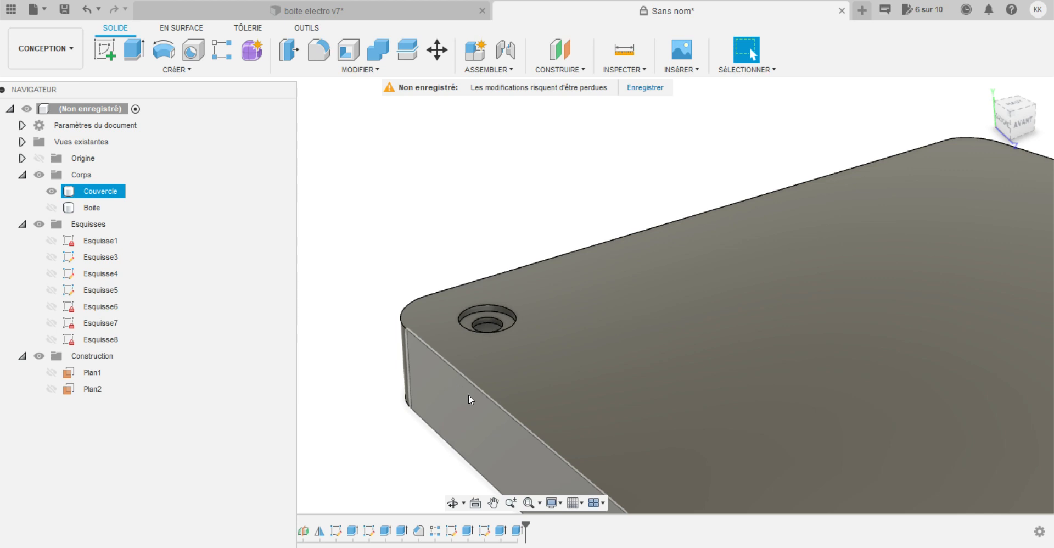
Sketch on the lid's inside face, projecting the two concentric circles of Esquisse8 around the screw hole, and finish the sketch.
click(455, 504)
drag(514, 452, 550, 261)
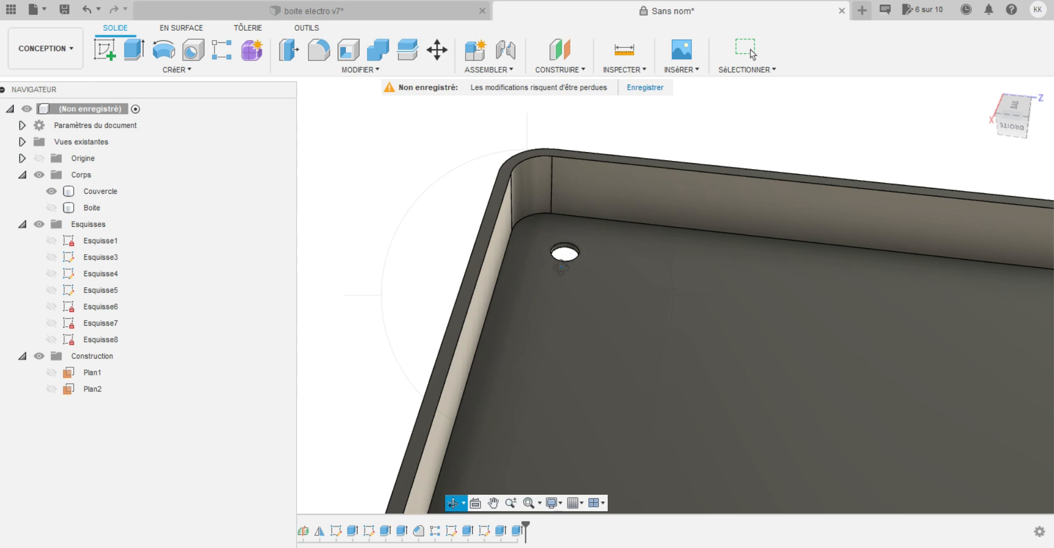
drag(571, 298, 362, 162)
click(110, 51)
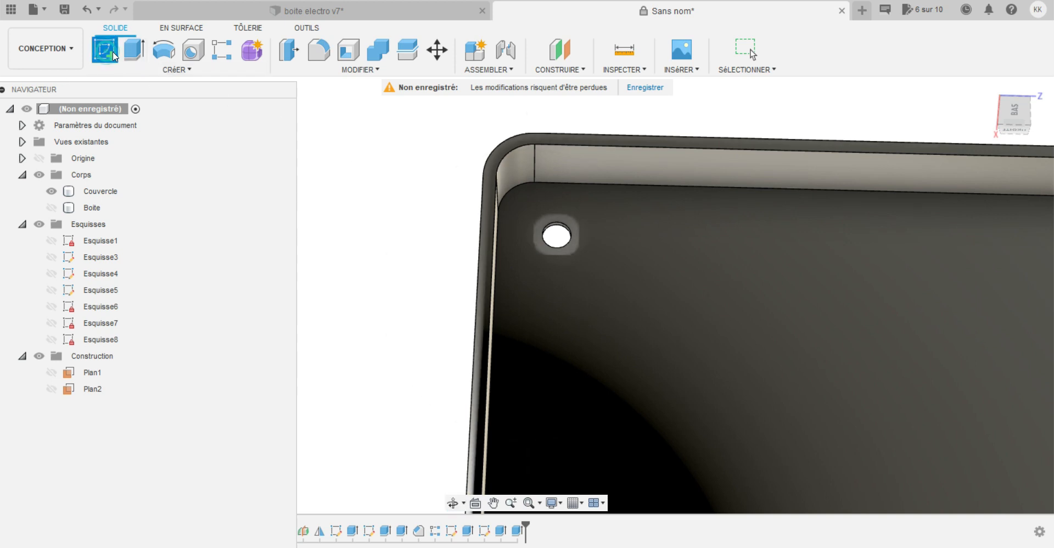
click(571, 280)
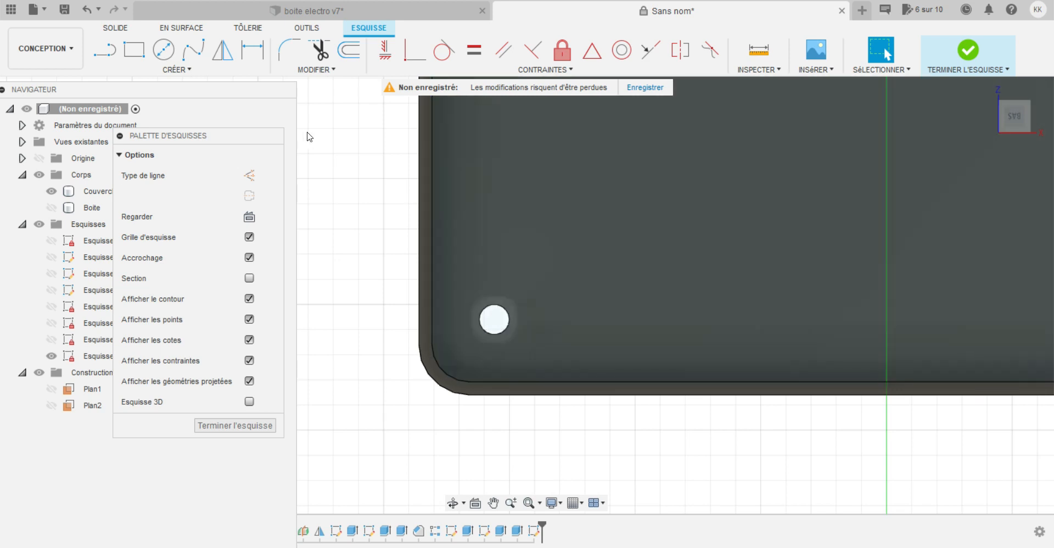
click(188, 72)
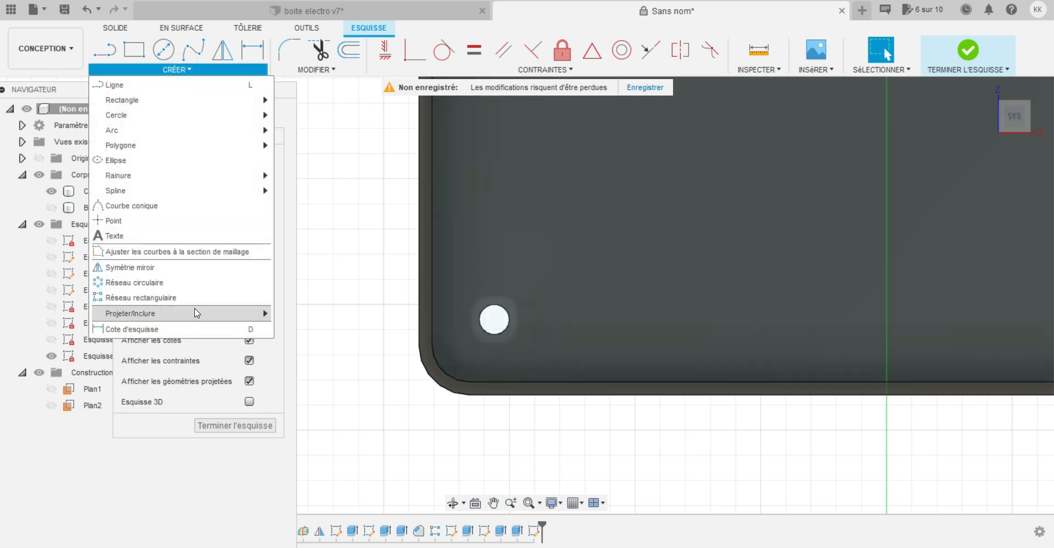
mouse_move(194, 310)
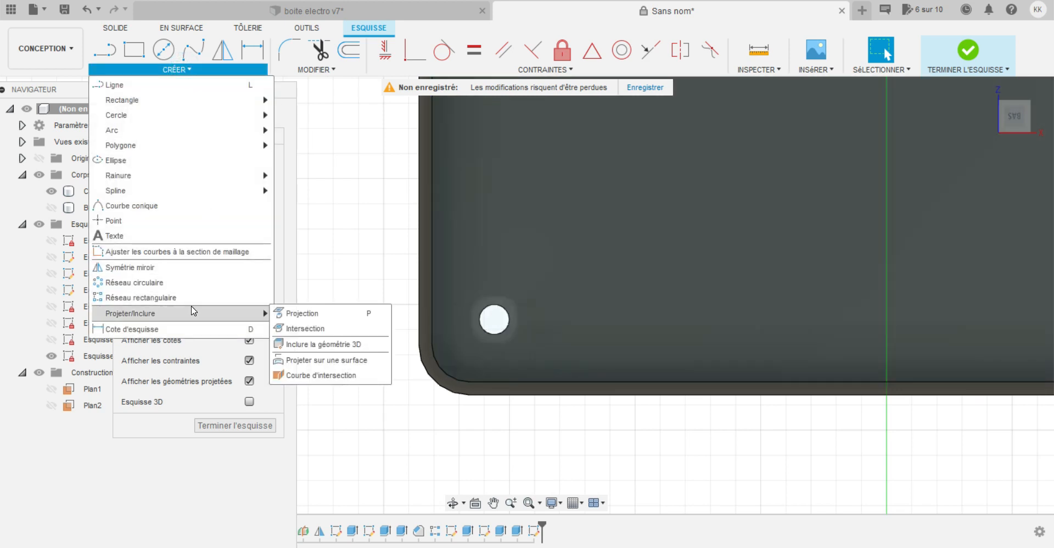
key(p)
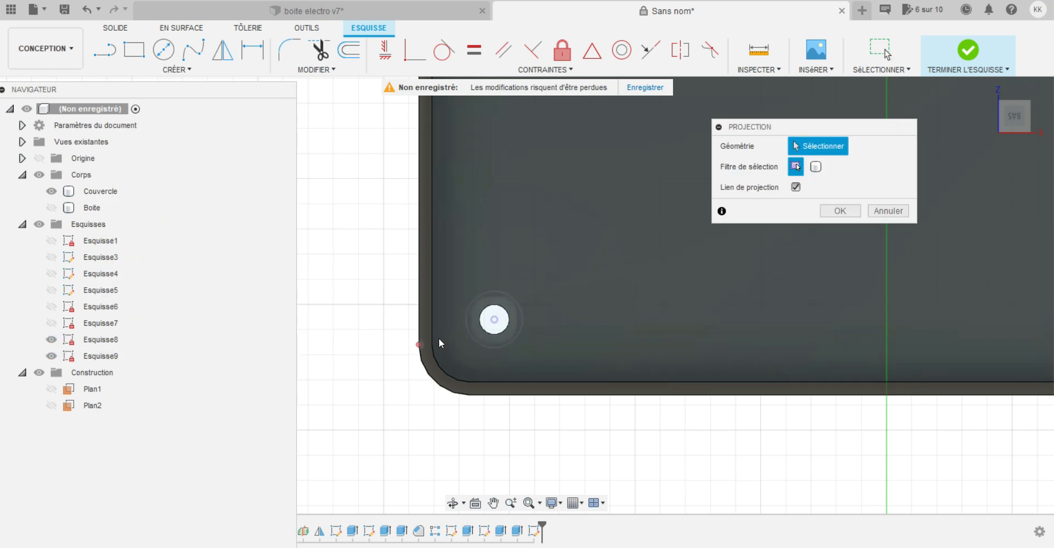
click(485, 299)
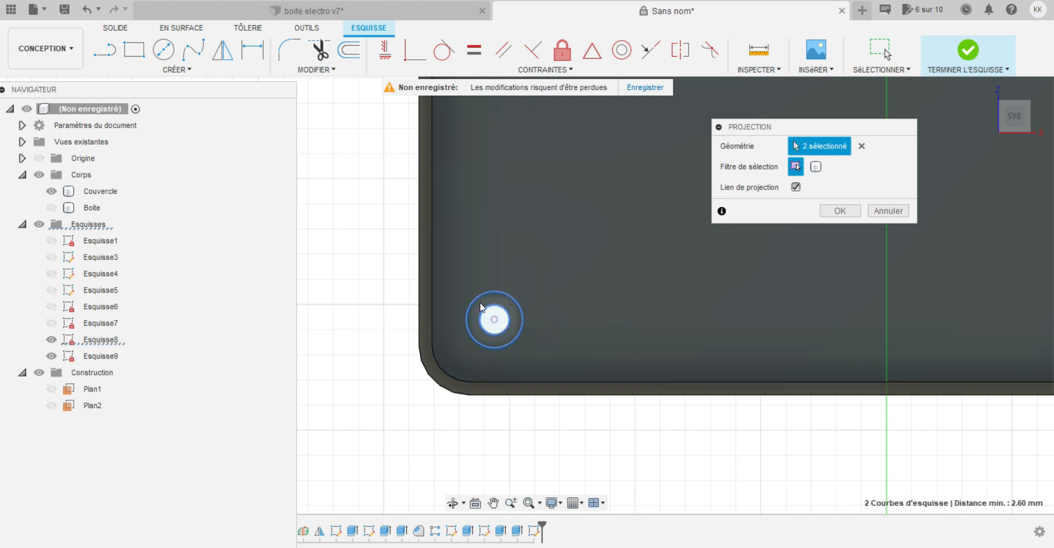
click(553, 315)
click(840, 211)
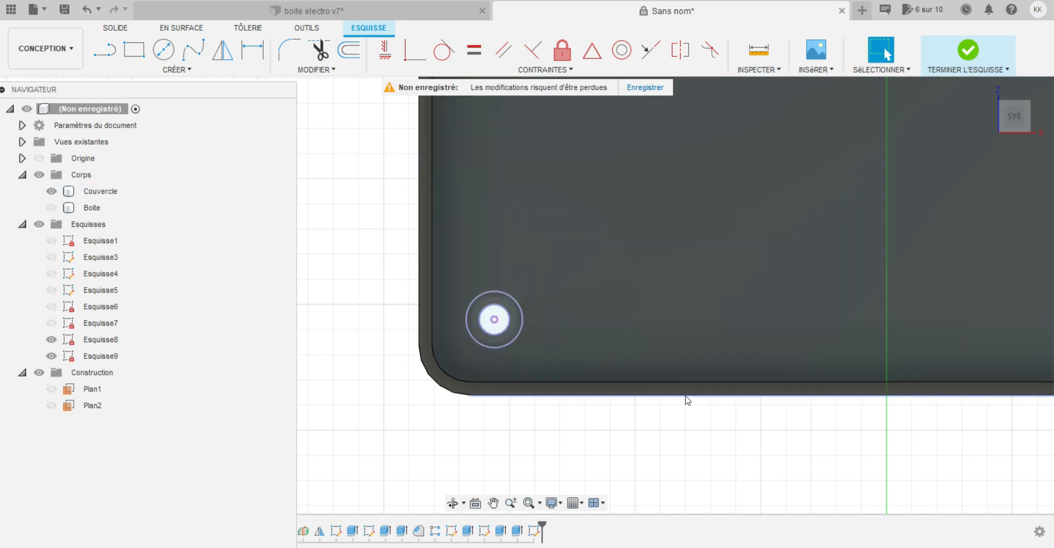
click(968, 51)
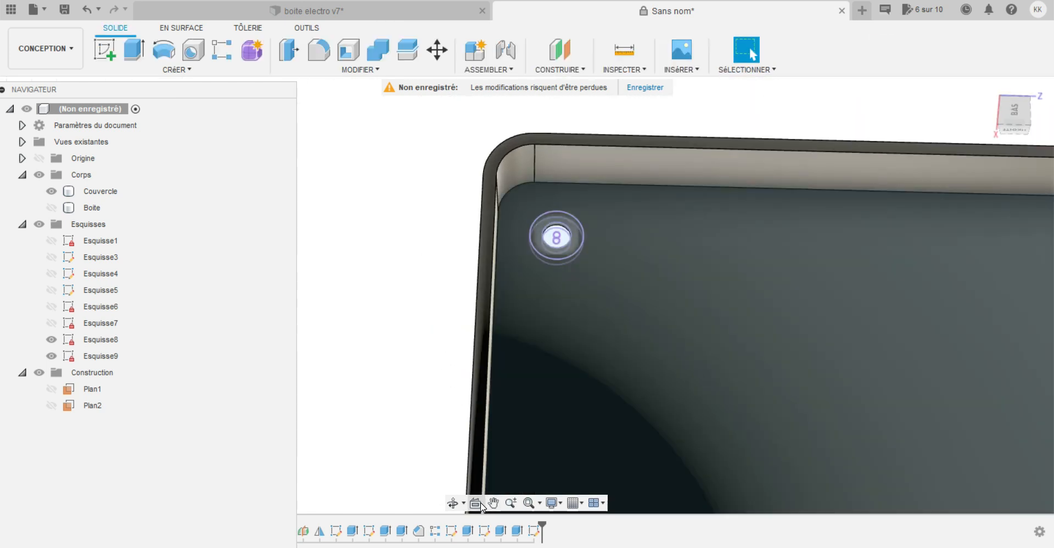
Extrude the ring between the projected circles on the lid's inside face by 13 mm, joined to the lid.
click(453, 503)
drag(559, 426, 576, 450)
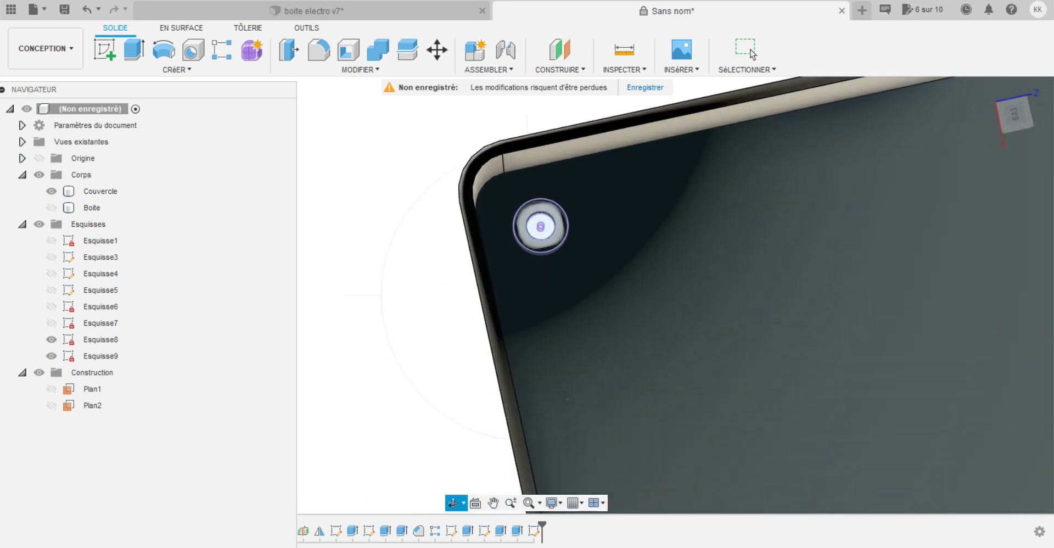
click(128, 50)
click(557, 213)
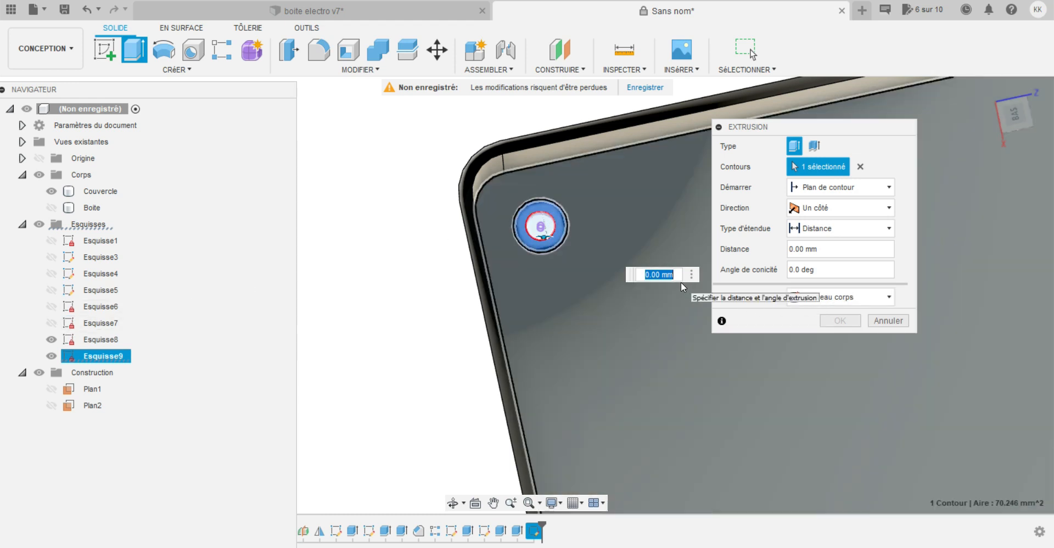
text(13)
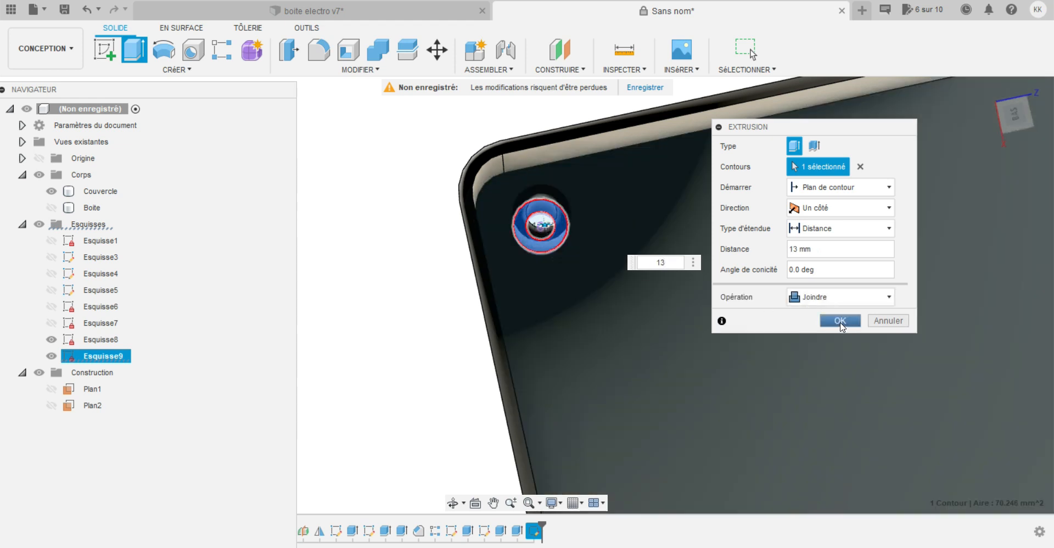
click(840, 321)
Set up a rectangular pattern of the two screw-hole extrusions and the post extrusion along the lid's inner edge, with quantity 2 and distance 186-30.
shift+middle_drag(840, 323, 526, 391)
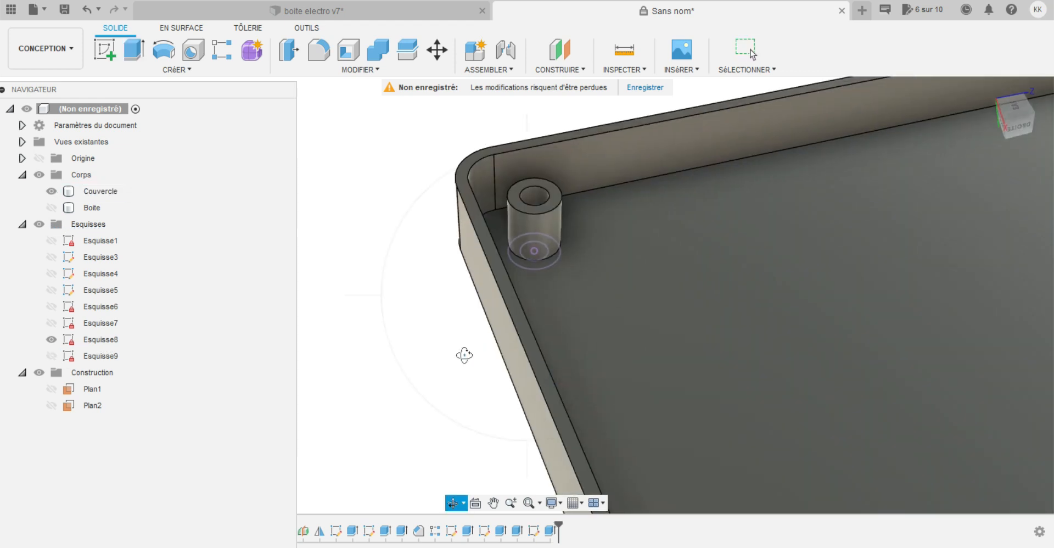
drag(616, 327, 643, 301)
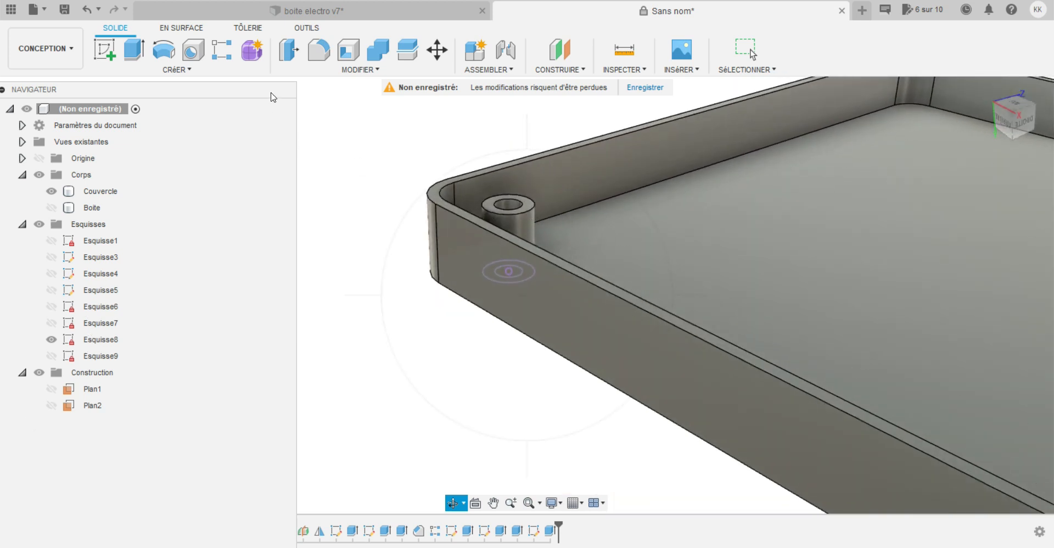
click(184, 70)
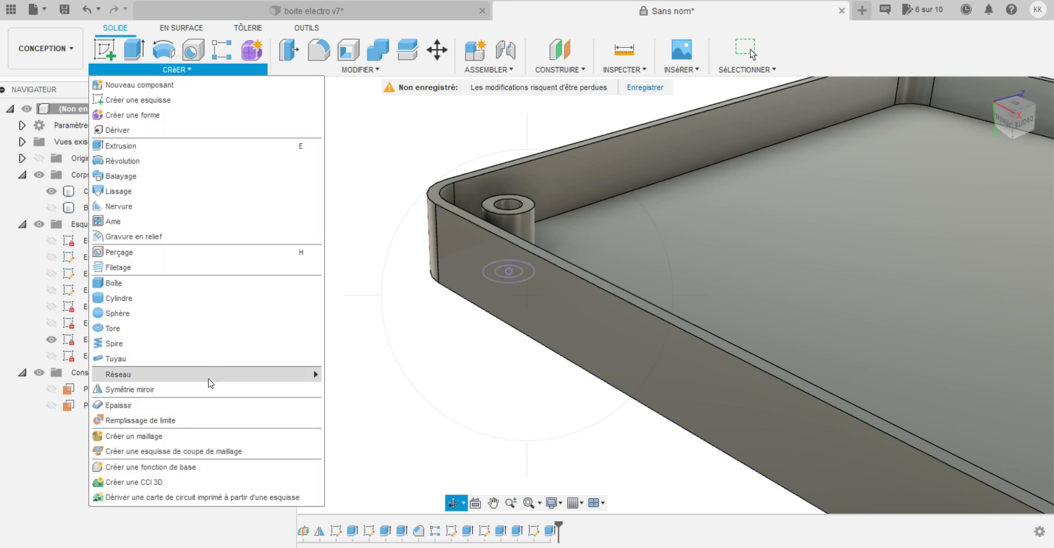
mouse_move(259, 379)
click(378, 375)
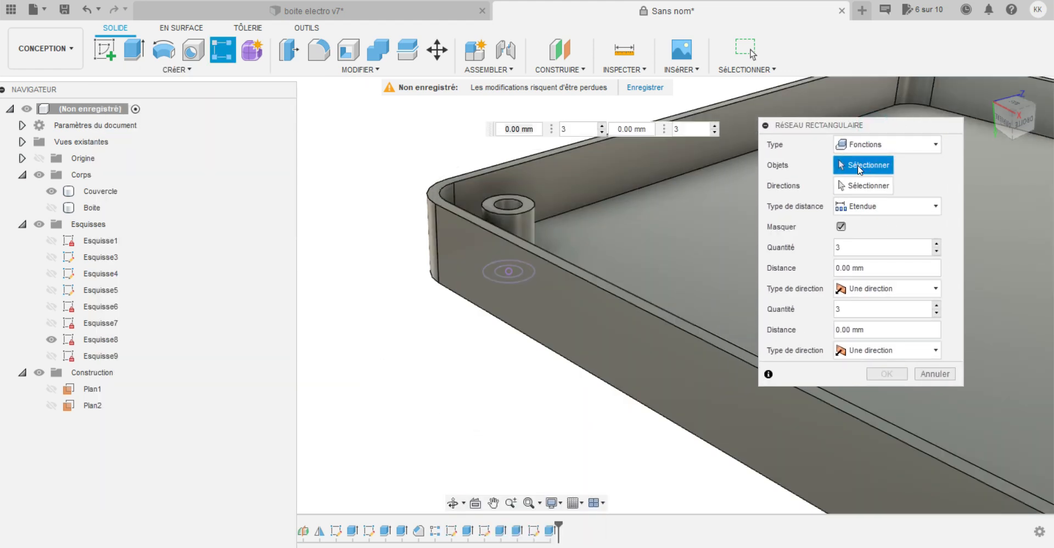
click(500, 530)
ctrl+click(516, 530)
ctrl+click(550, 530)
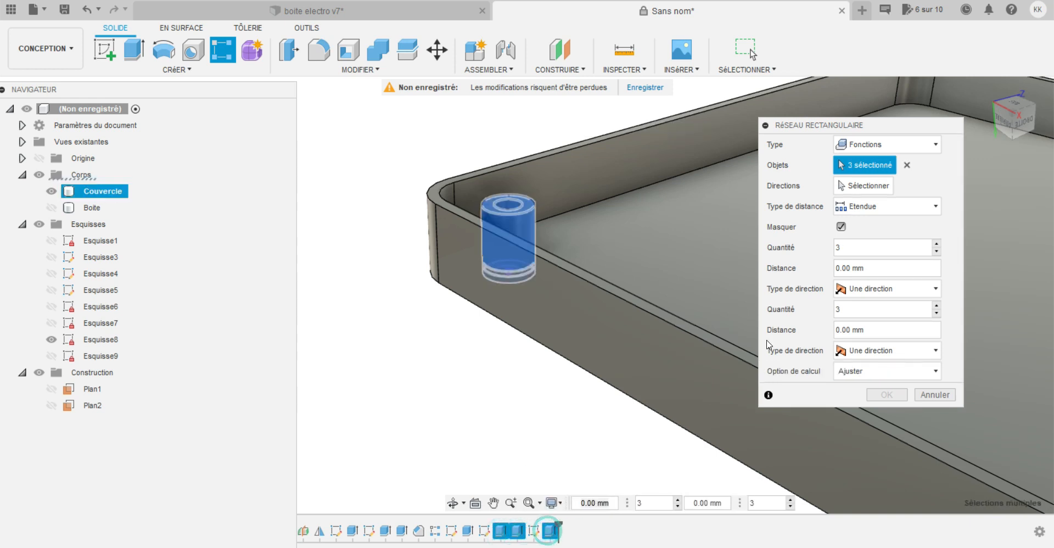
click(653, 186)
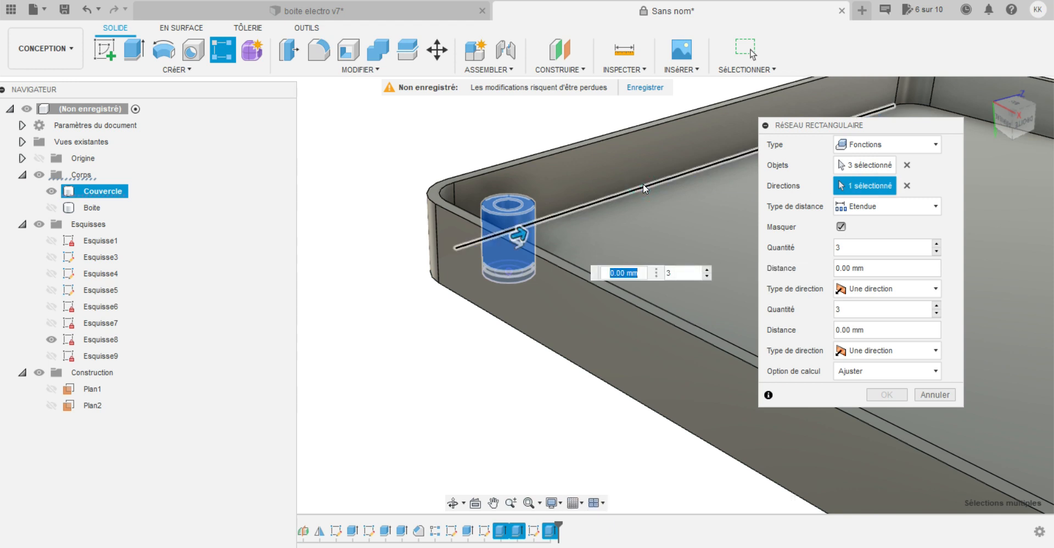
double_click(862, 245)
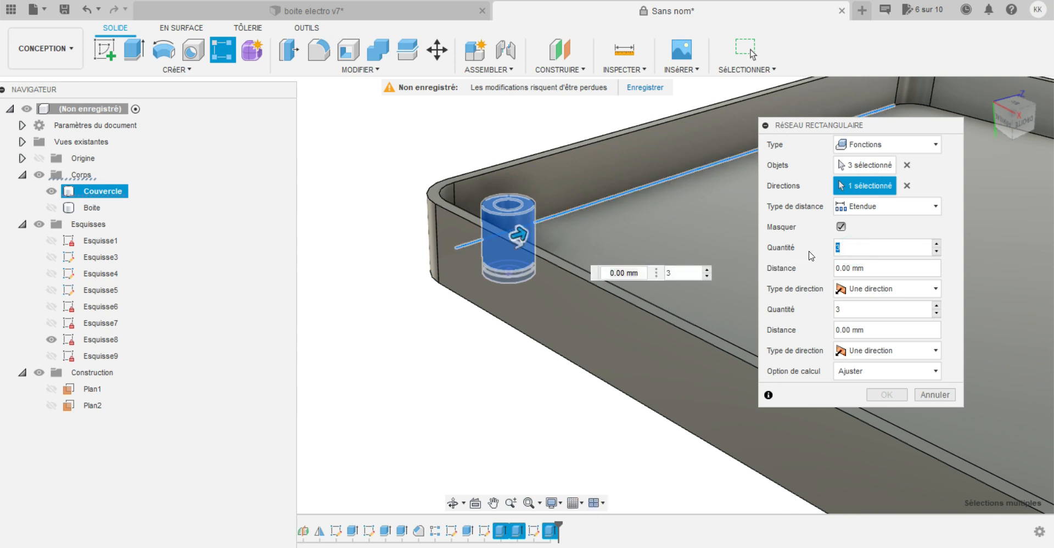
drag(869, 273, 809, 276)
text(186-3)
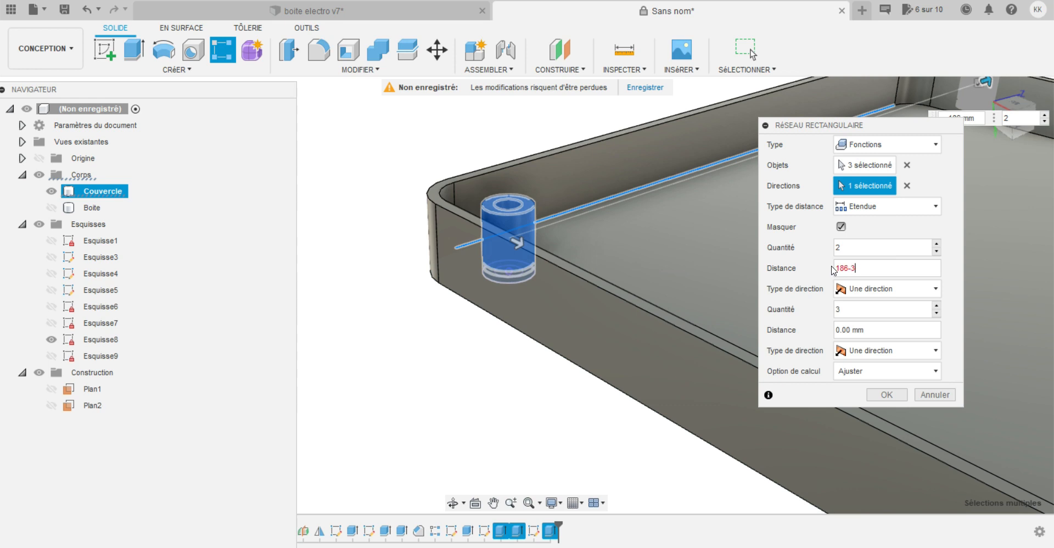
text(0)
Set the pattern's second direction to quantity 2 and distance 186-30, and create the pattern.
key(Tab)
key(Tab)
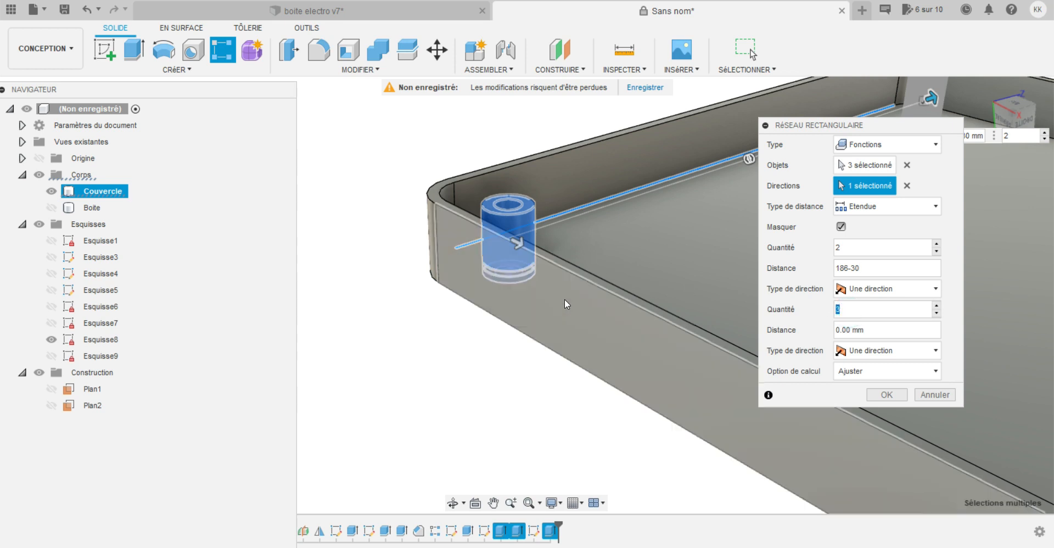
text(2)
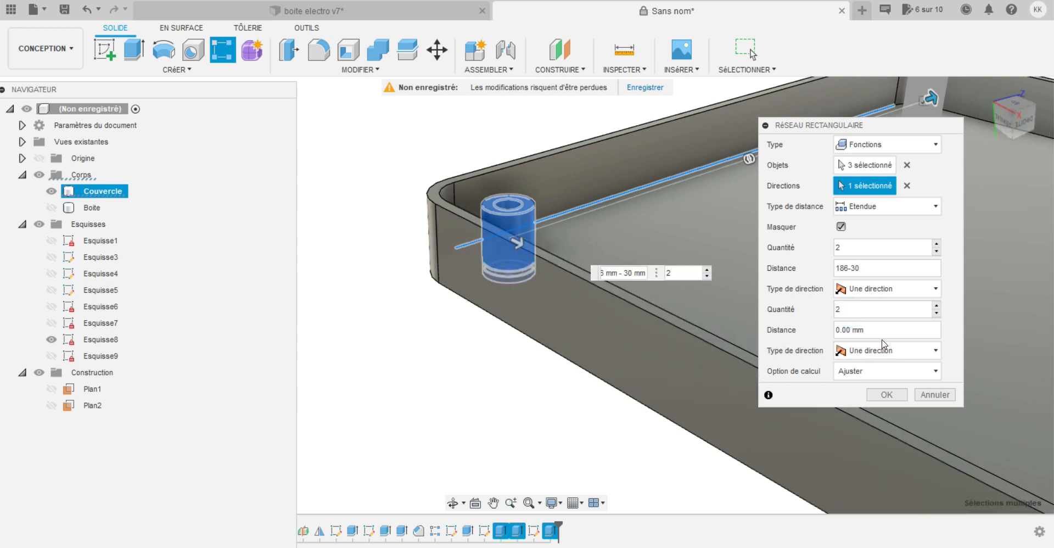
drag(880, 332, 800, 335)
text(186-30)
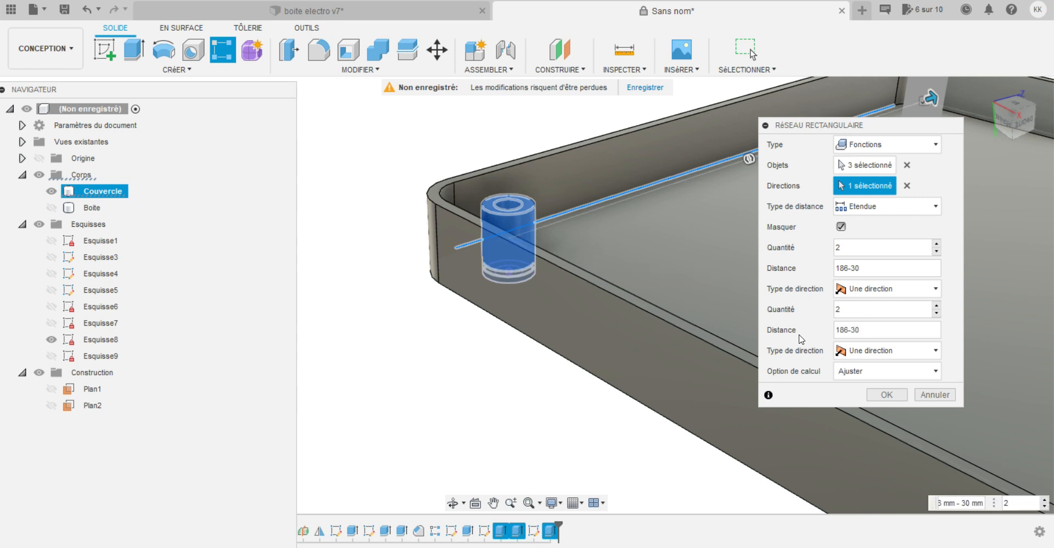
click(886, 395)
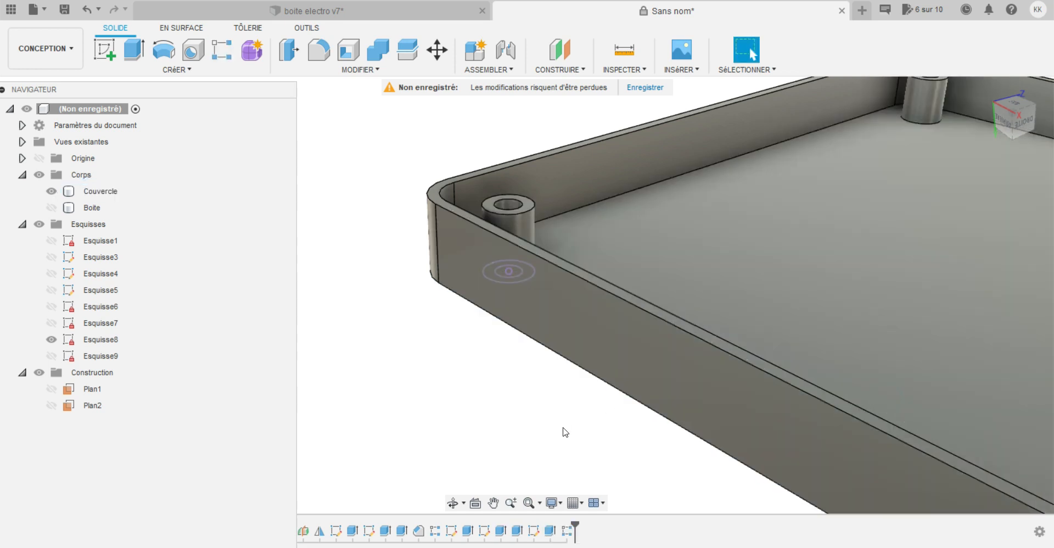
Inspect the lid's four screw posts and recessed holes, toggling the visibility of the bodies Boite and Couvercle.
shift+middle_drag(564, 430, 483, 473)
drag(499, 441, 539, 387)
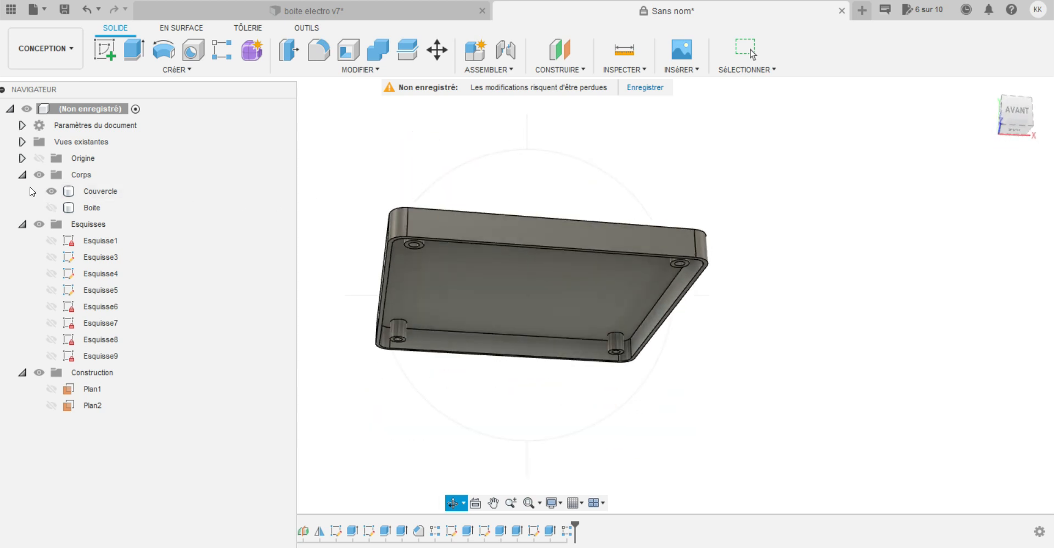
click(52, 207)
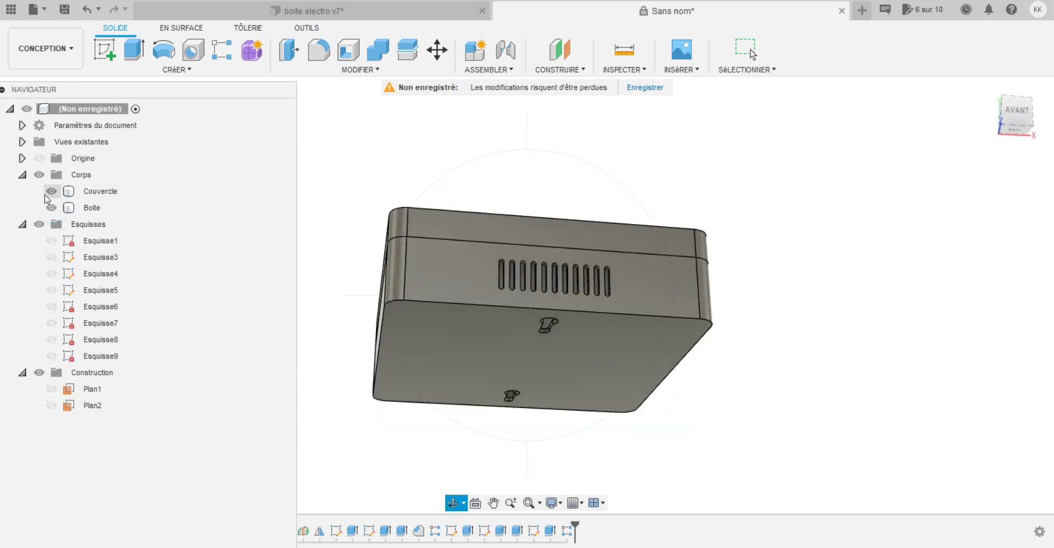
click(50, 191)
shift+middle_drag(542, 313, 522, 347)
scroll(522, 347, up, 3)
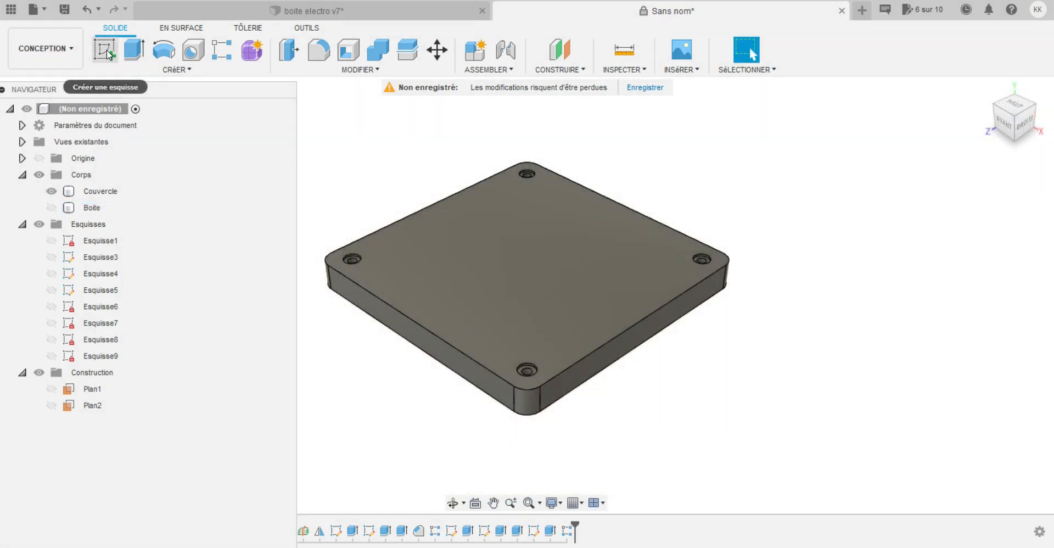
Create a sketch on the rim face of the lid's open underside.
click(106, 49)
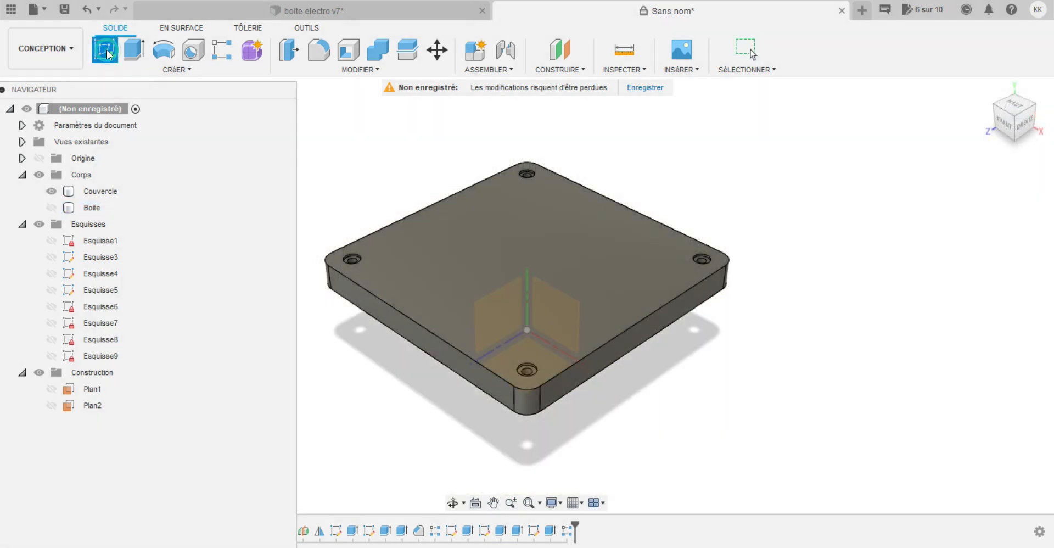
click(448, 500)
drag(471, 409, 487, 298)
shift+middle_drag(488, 298, 409, 250)
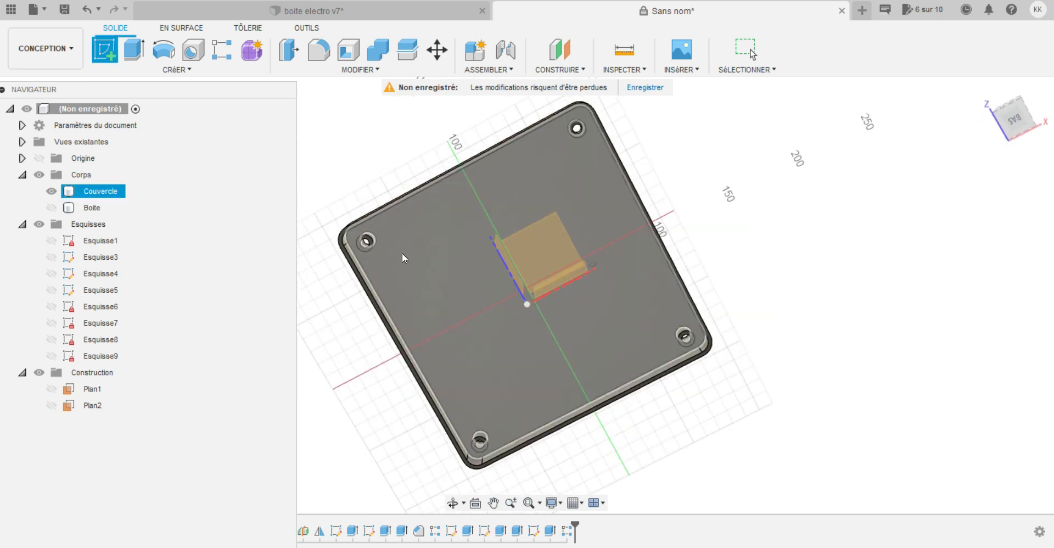
scroll(403, 207, up, 5)
click(385, 197)
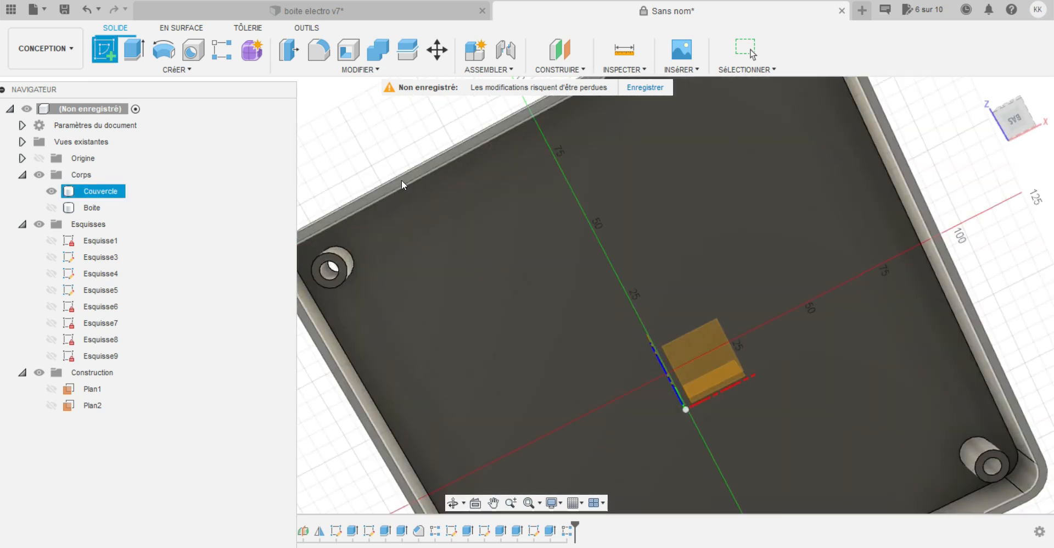
click(403, 182)
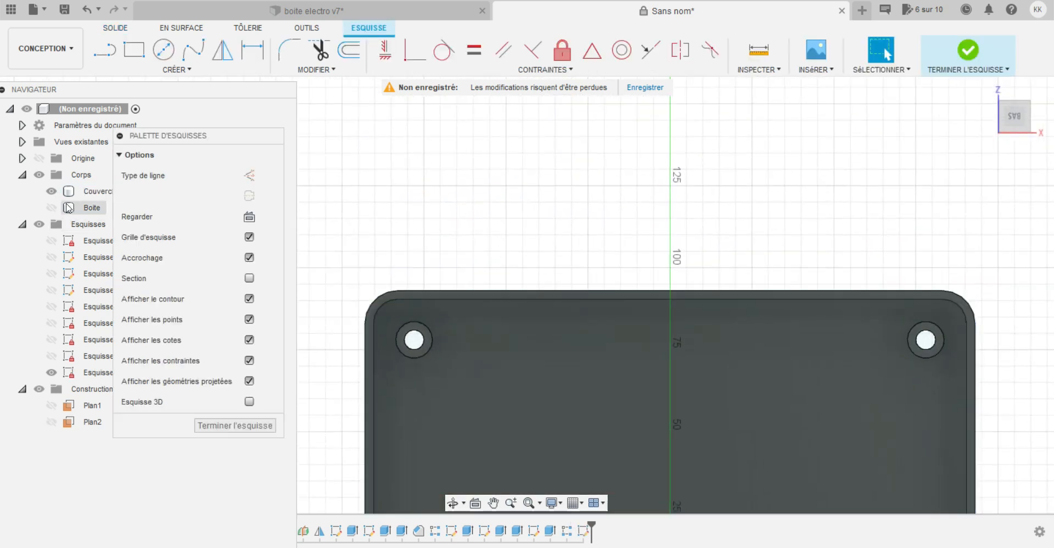
Hide the body Couvercle and show Boite, exposing the box's stepped rim at a corner post for the sketch.
click(52, 192)
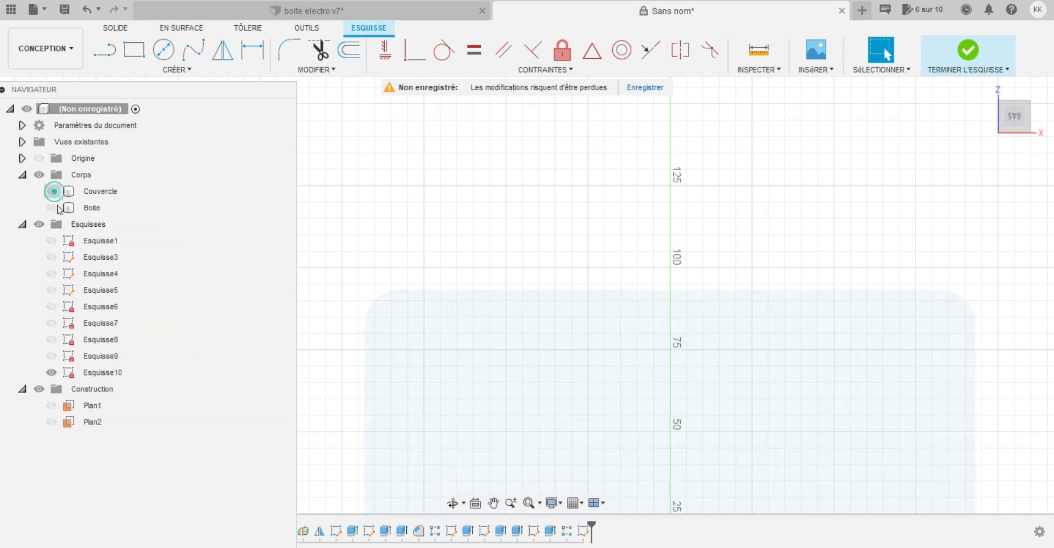
click(51, 208)
click(445, 348)
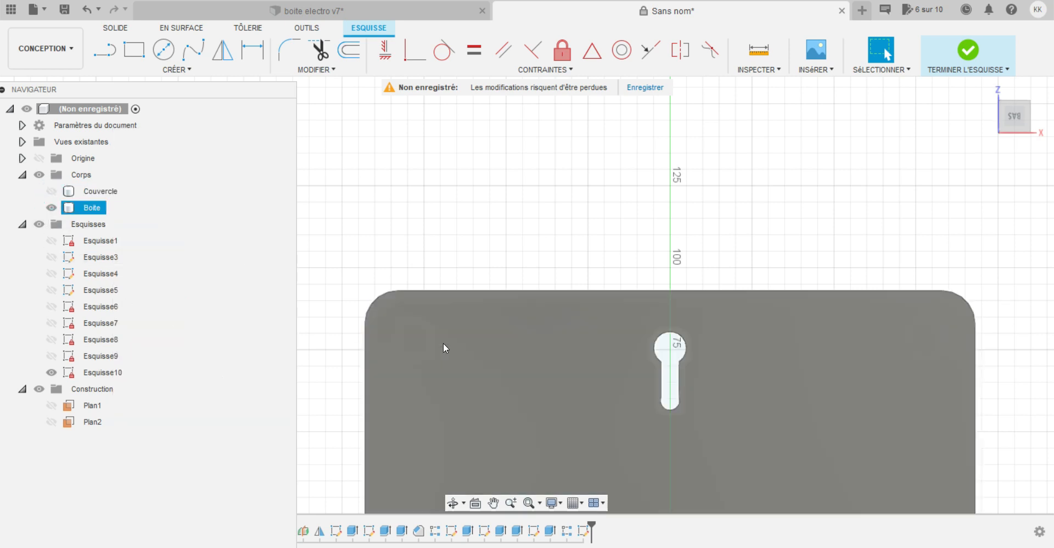
click(452, 502)
drag(458, 483, 477, 459)
drag(502, 306, 507, 260)
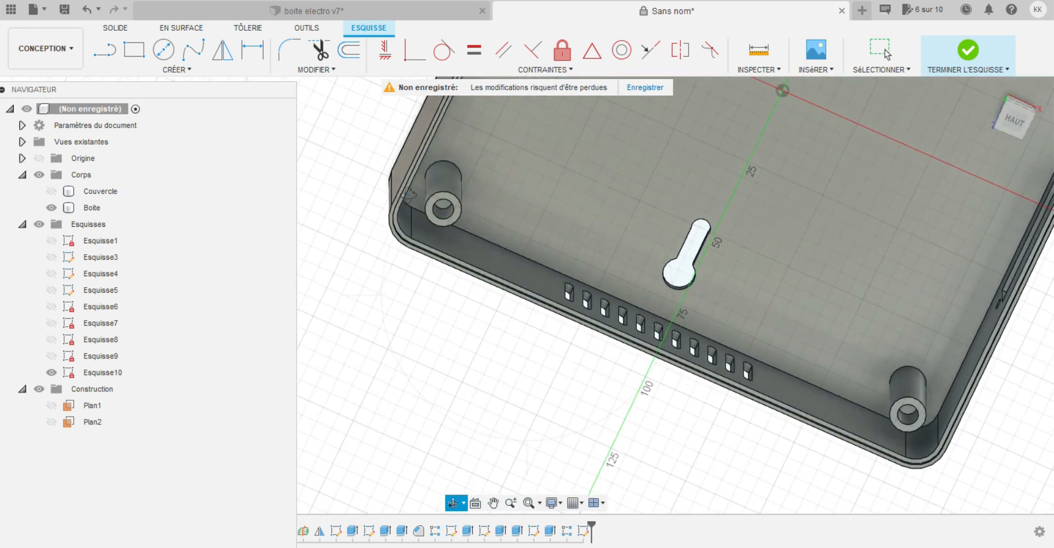
key(Escape)
scroll(404, 189, up, 1)
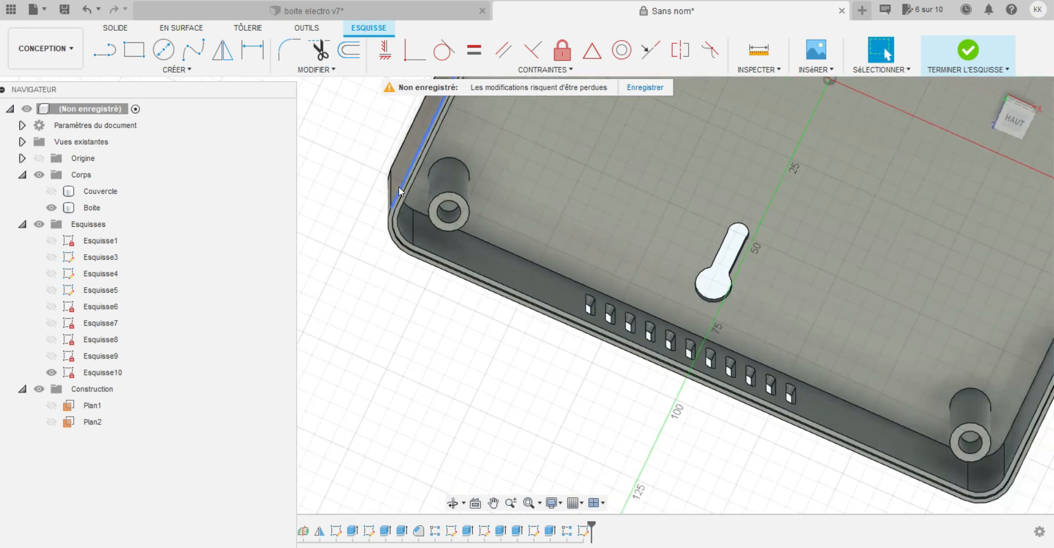
scroll(407, 184, up, 3)
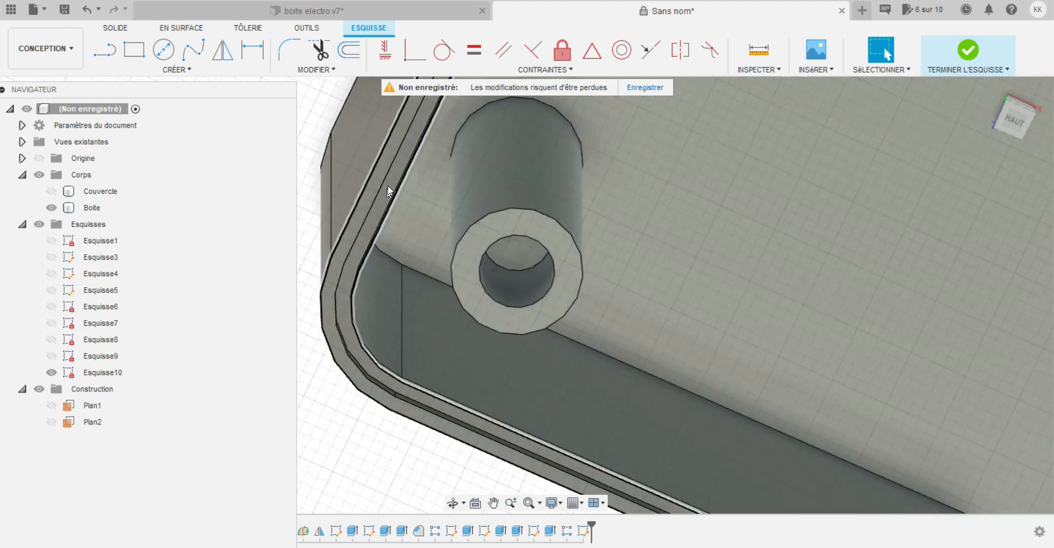
Project the eight straight and curved edges of the lip loop around Boite's rim into the sketch, and hide Boite.
click(188, 71)
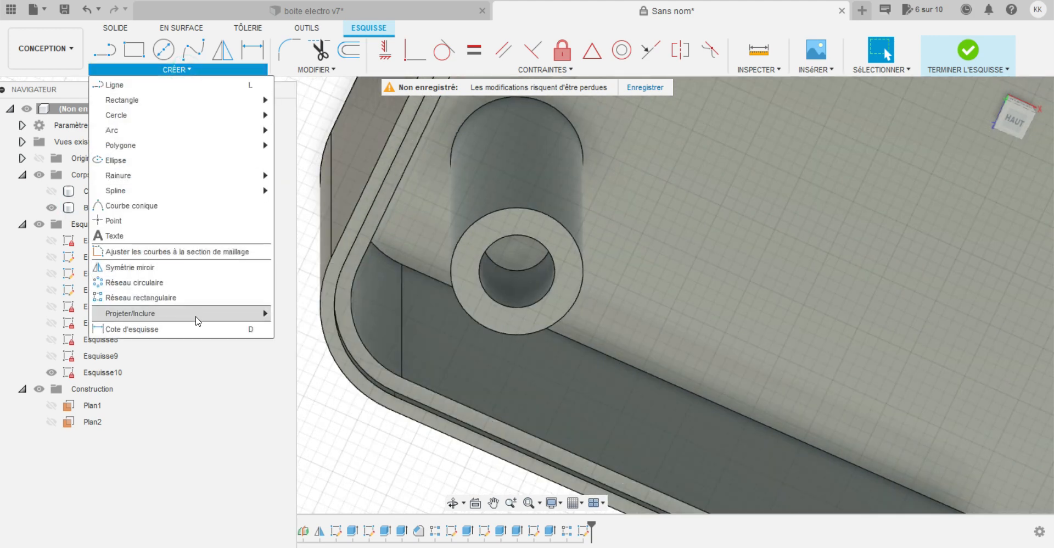
mouse_move(198, 321)
click(293, 323)
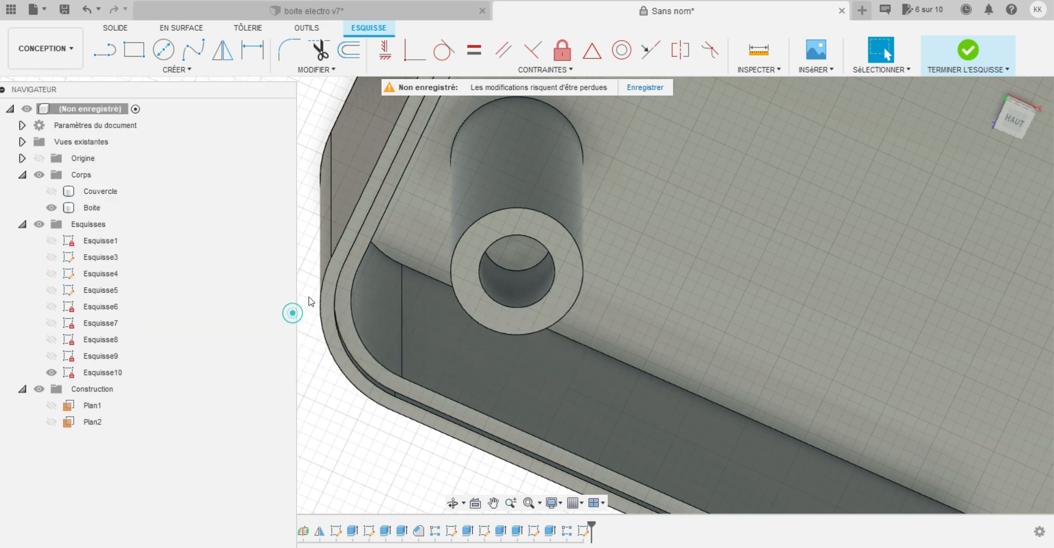
click(351, 253)
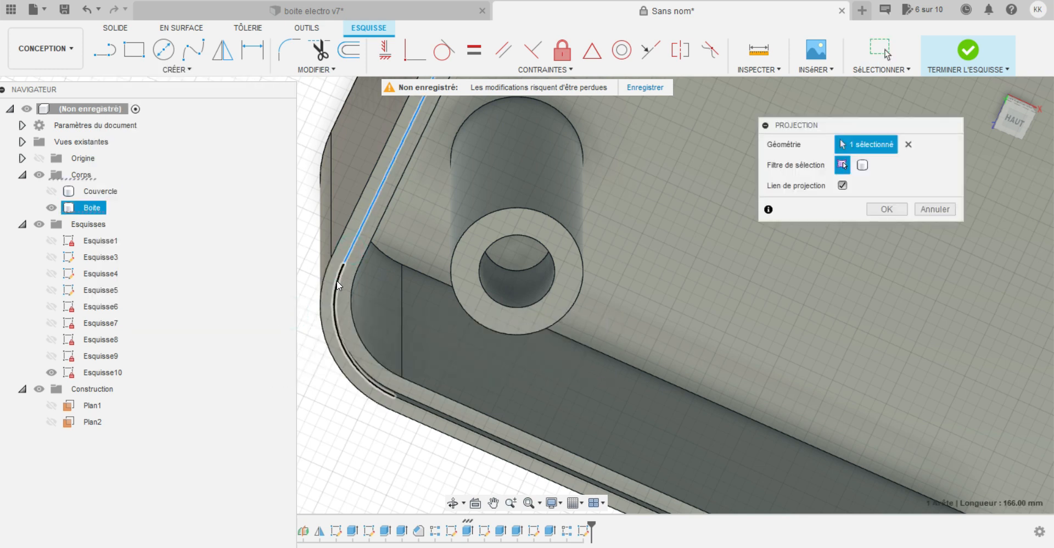
click(337, 280)
click(431, 414)
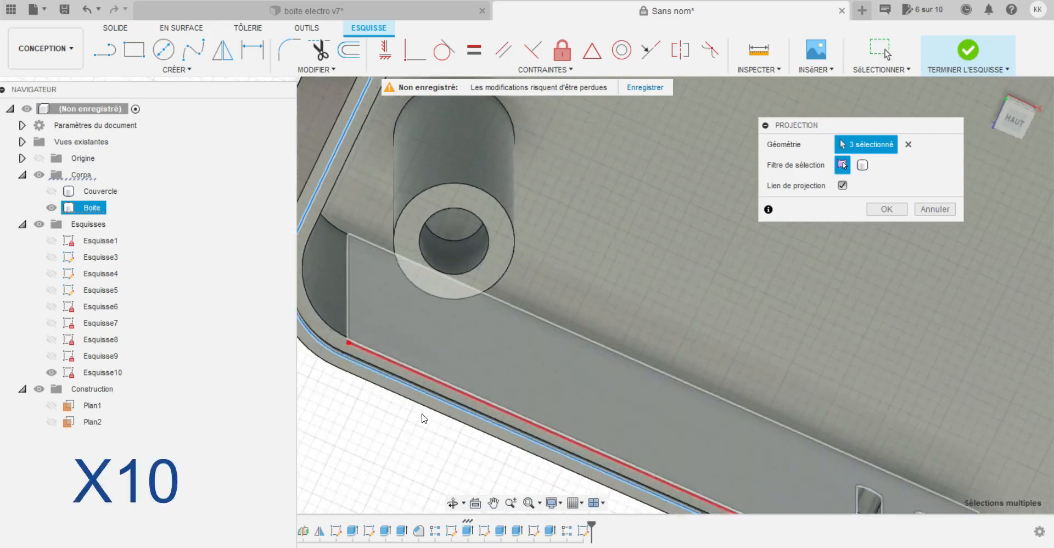
scroll(373, 481, down, 8)
scroll(490, 137, up, 3)
click(490, 136)
click(555, 154)
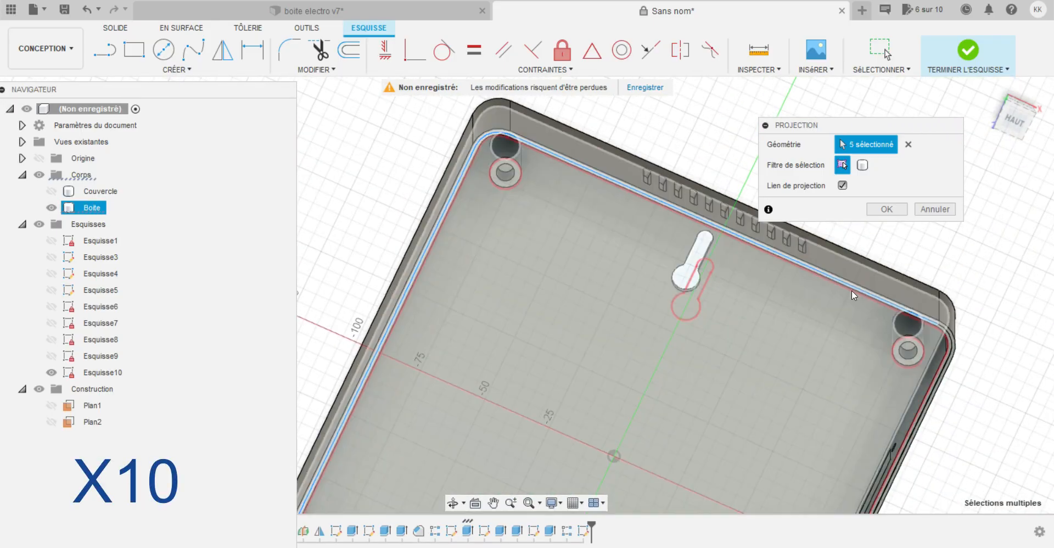
click(950, 338)
click(923, 417)
scroll(706, 307, down, 5)
scroll(713, 495, up, 4)
click(714, 485)
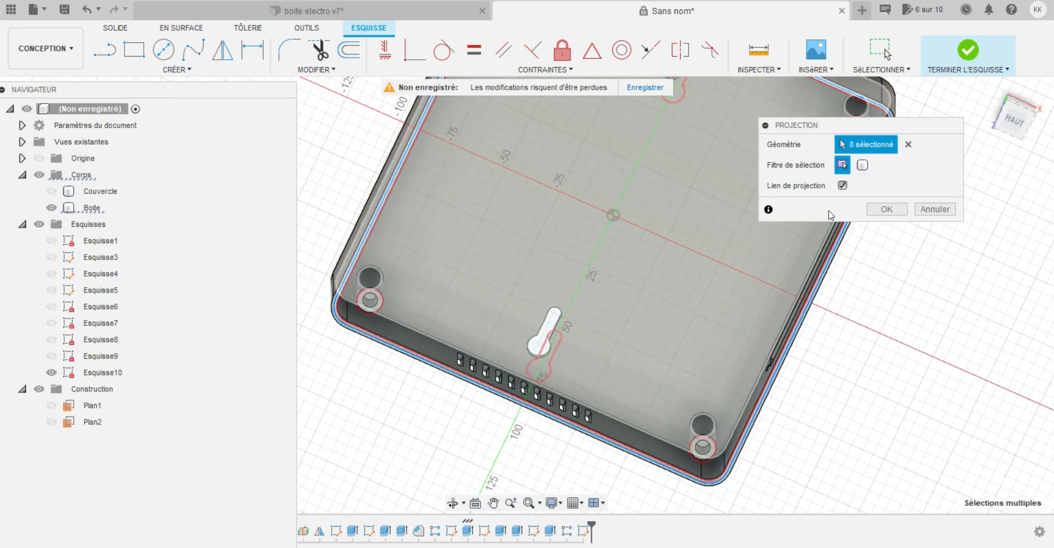
click(886, 209)
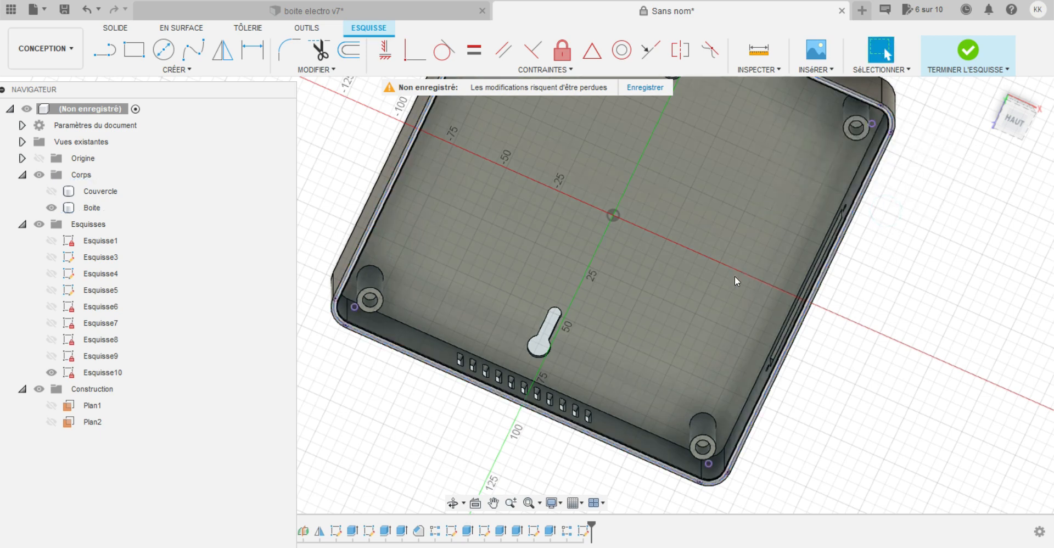
click(49, 210)
click(51, 208)
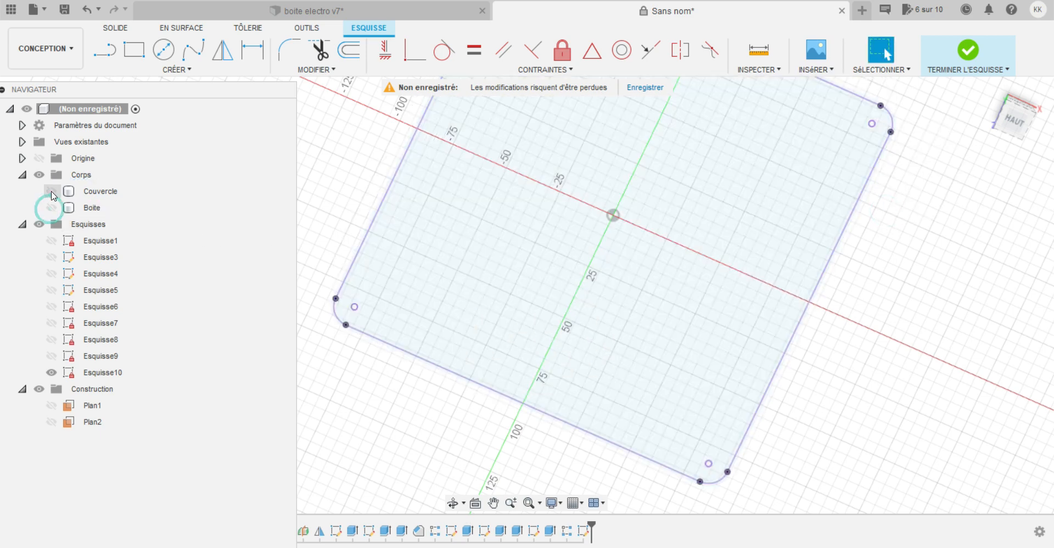
Show the body Couvercle again and turn the model to expose the rim on the lid's open underside.
click(51, 191)
click(453, 504)
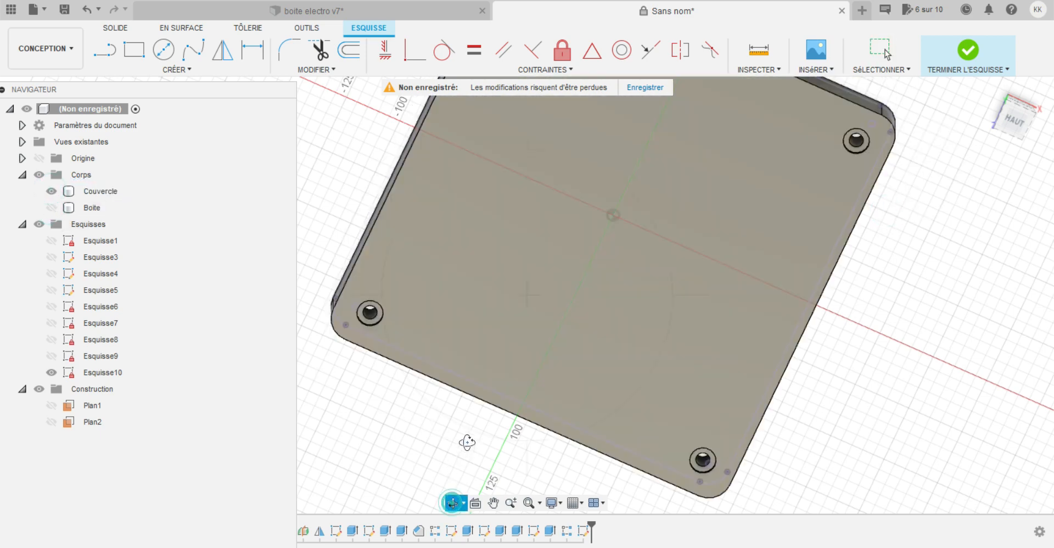
drag(466, 441, 500, 196)
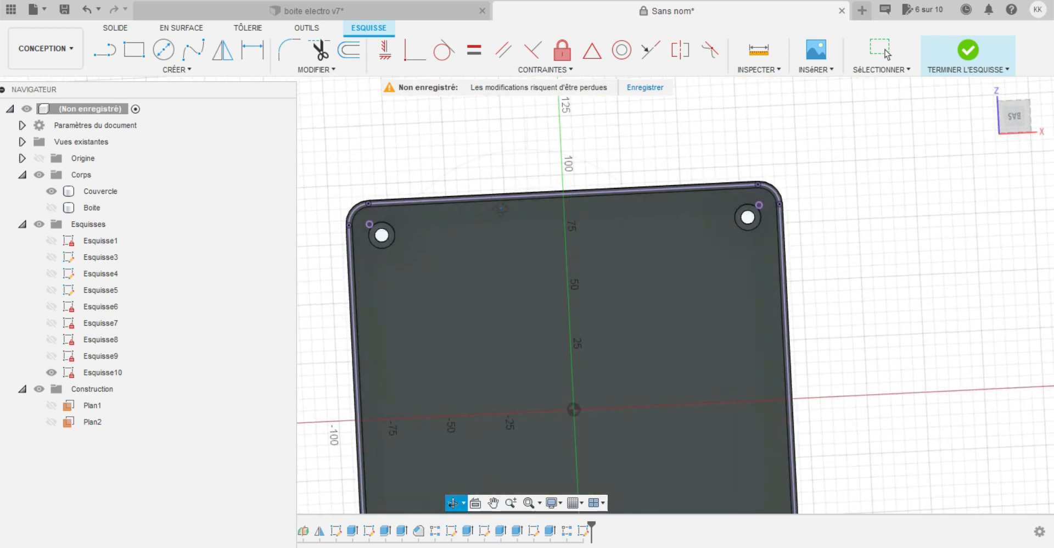
key(Escape)
scroll(499, 188, up, 4)
Offset the chained lip outline projected on the lid's rim inward by -0.2 mm.
click(348, 52)
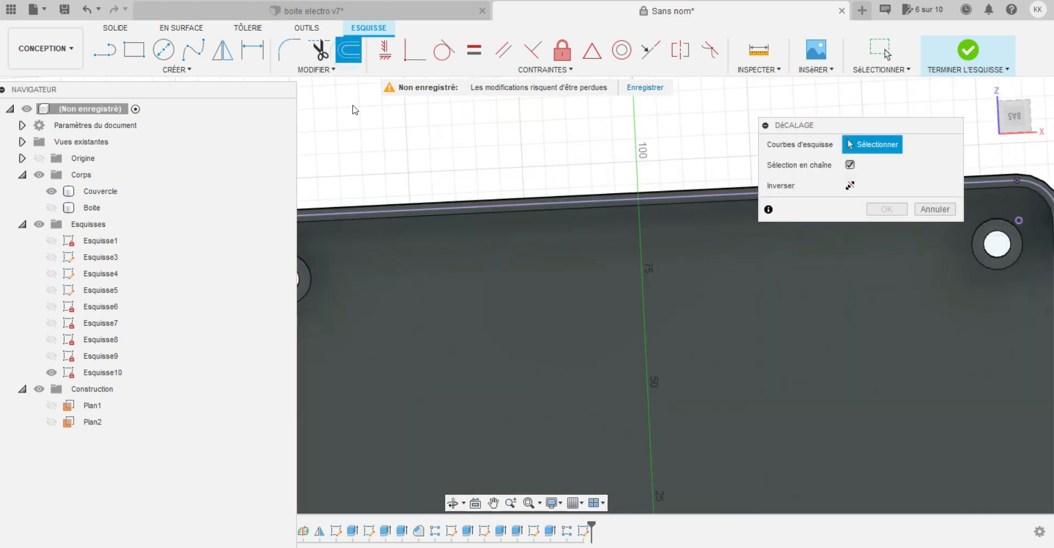
click(462, 206)
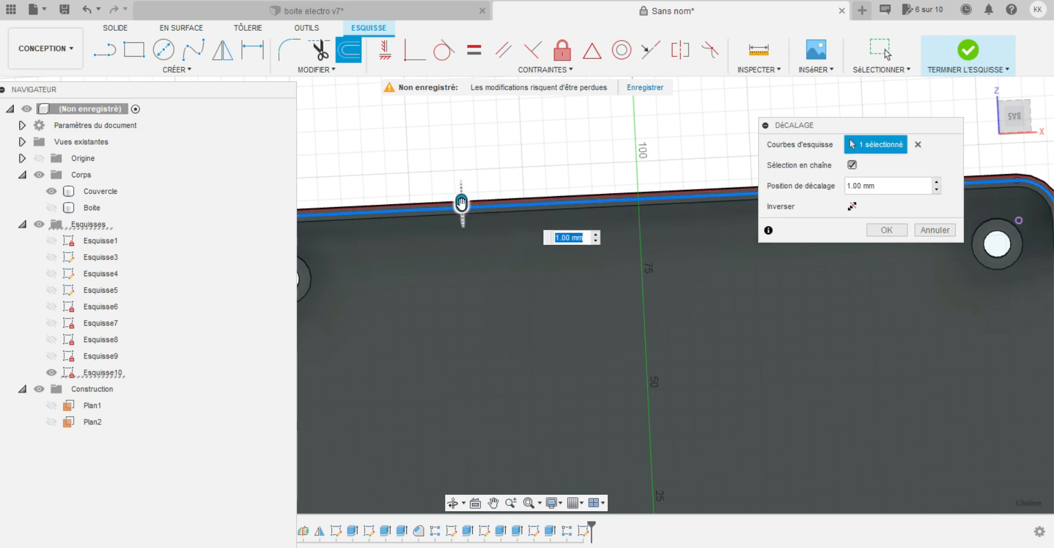
drag(461, 203, 447, 211)
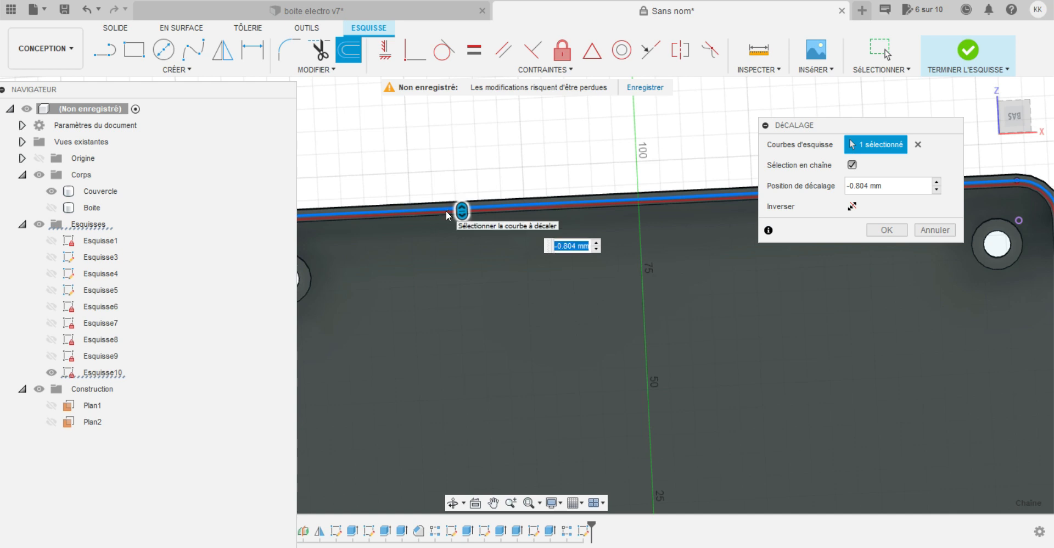
text(-0.2)
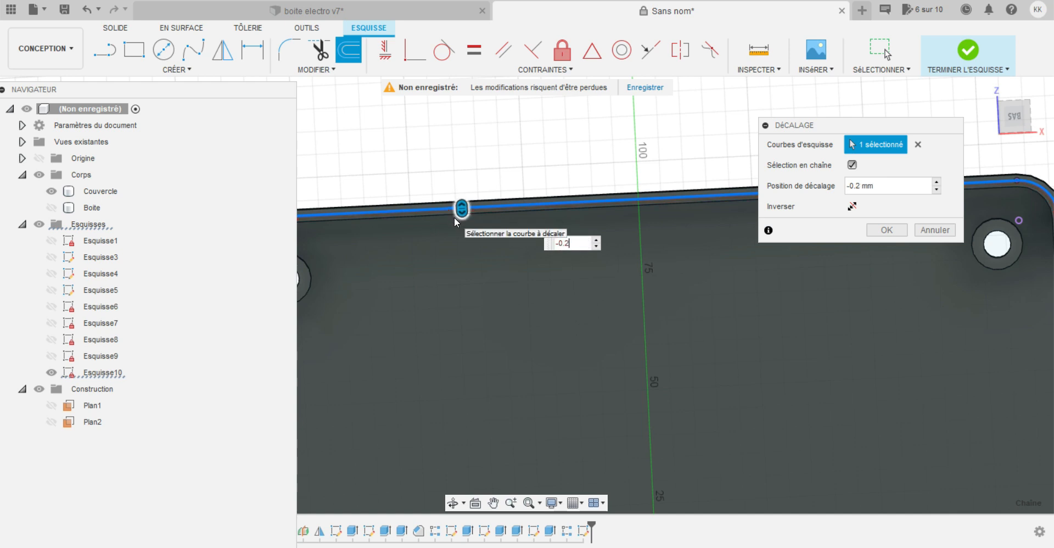
scroll(535, 201, up, 4)
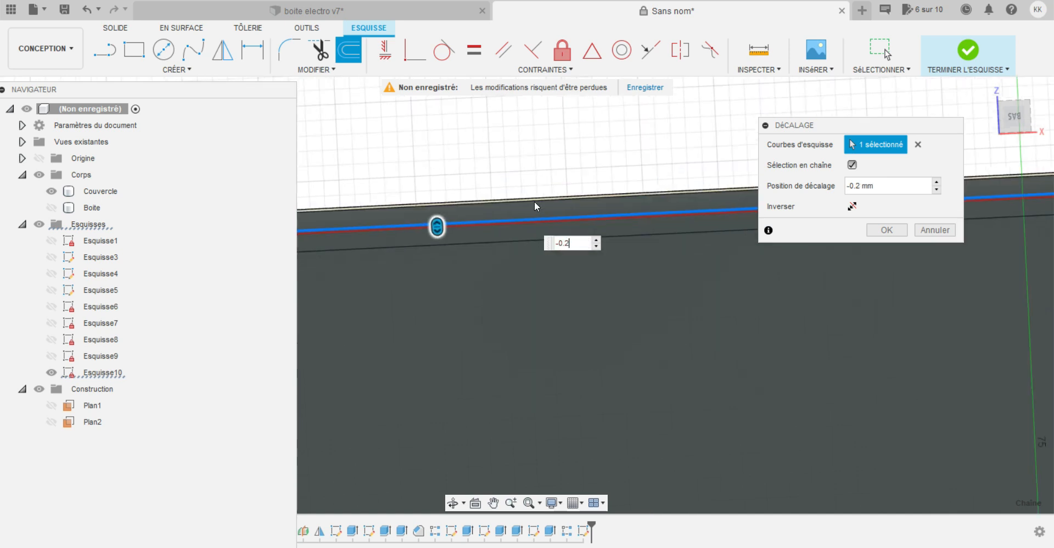
scroll(561, 160, up, 3)
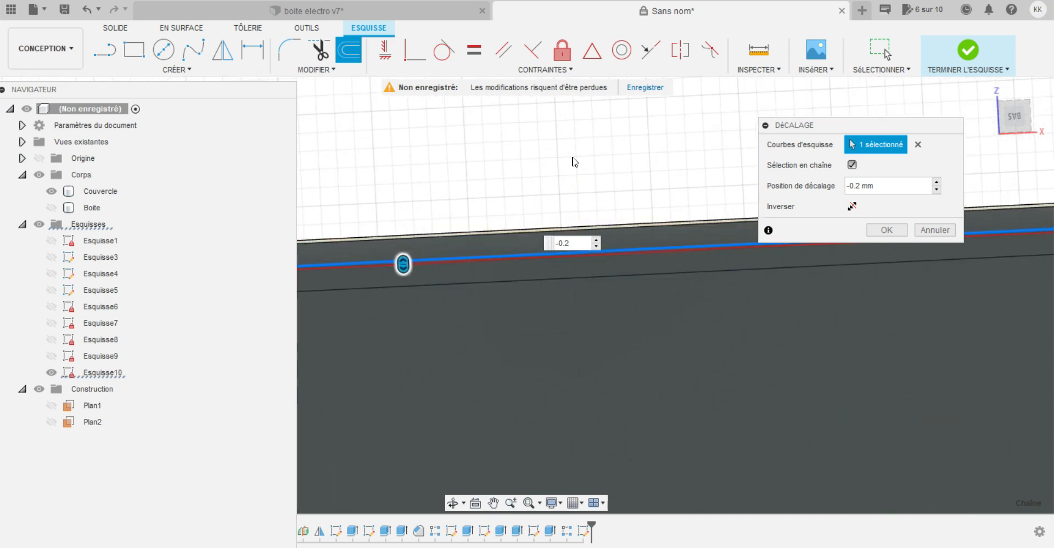
scroll(574, 163, down, 3)
scroll(576, 163, up, 1)
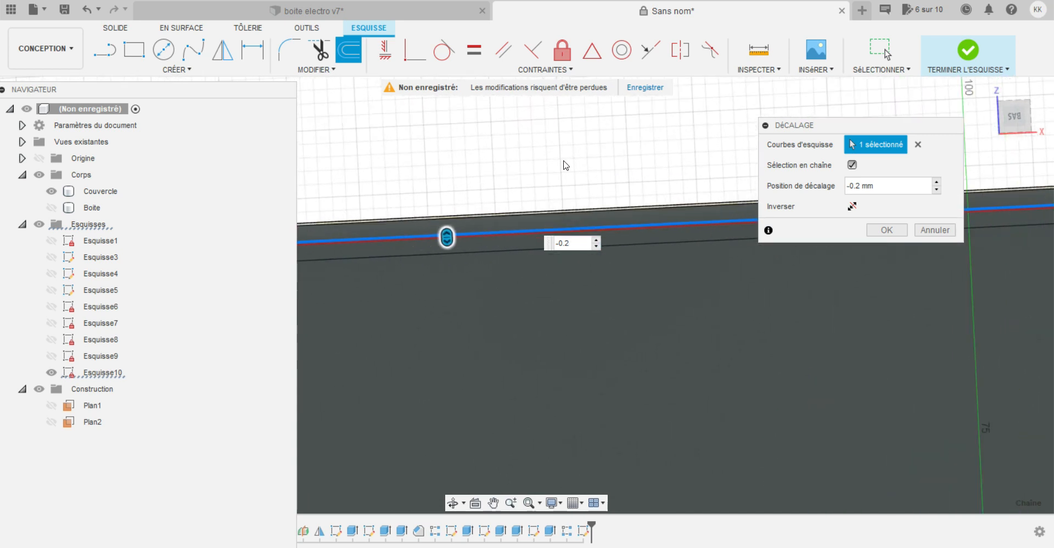
scroll(565, 164, up, 3)
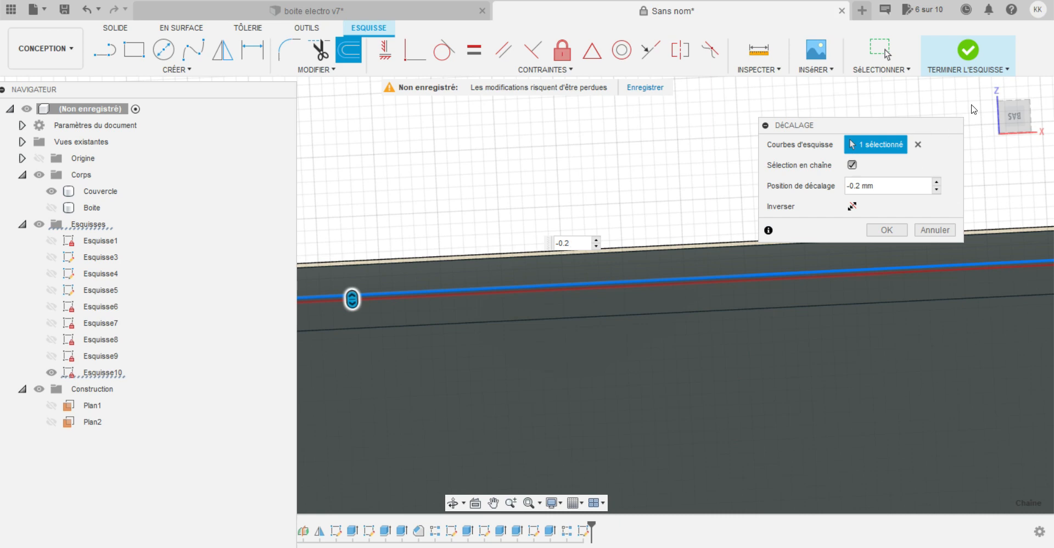
click(989, 93)
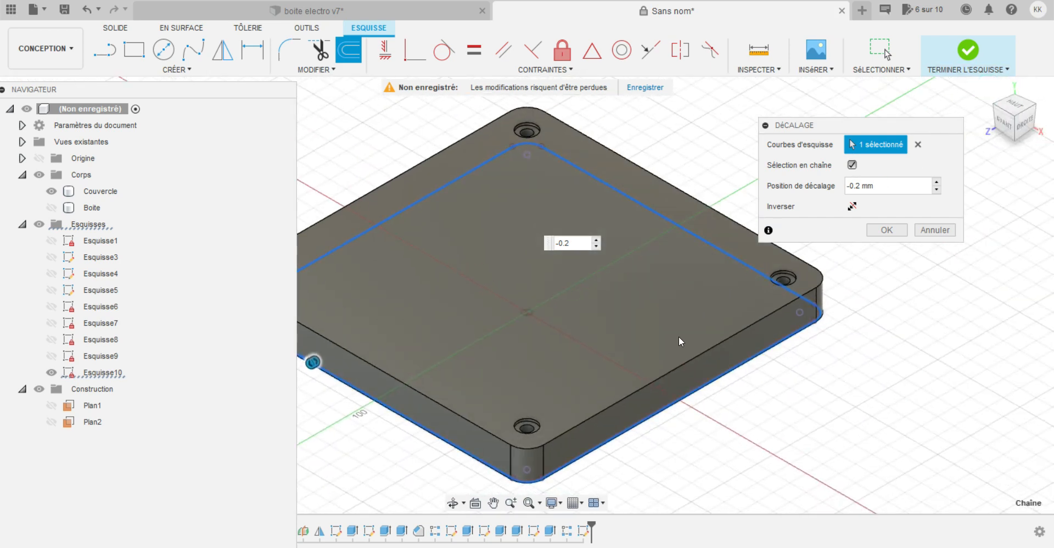
click(452, 503)
drag(466, 473, 539, 255)
scroll(829, 365, up, 5)
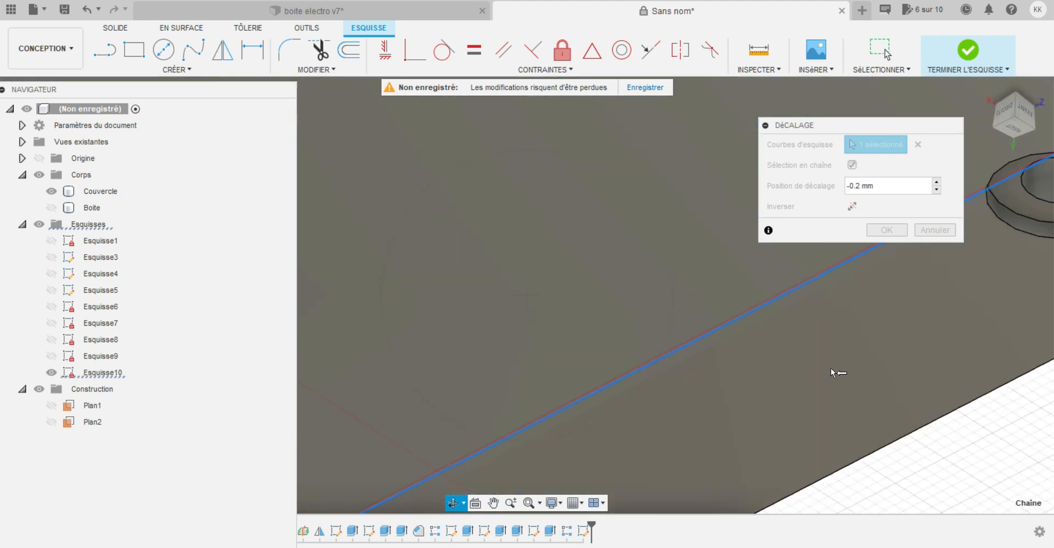
scroll(808, 324, down, 5)
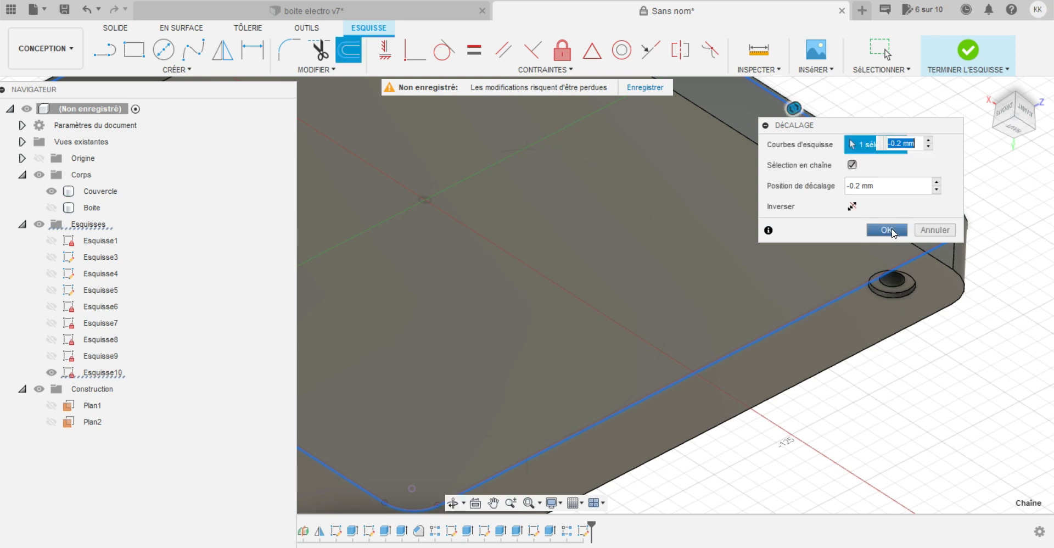
click(894, 231)
Convert the original projected lip line along one straight side of the lid's rim to a construction line.
click(840, 251)
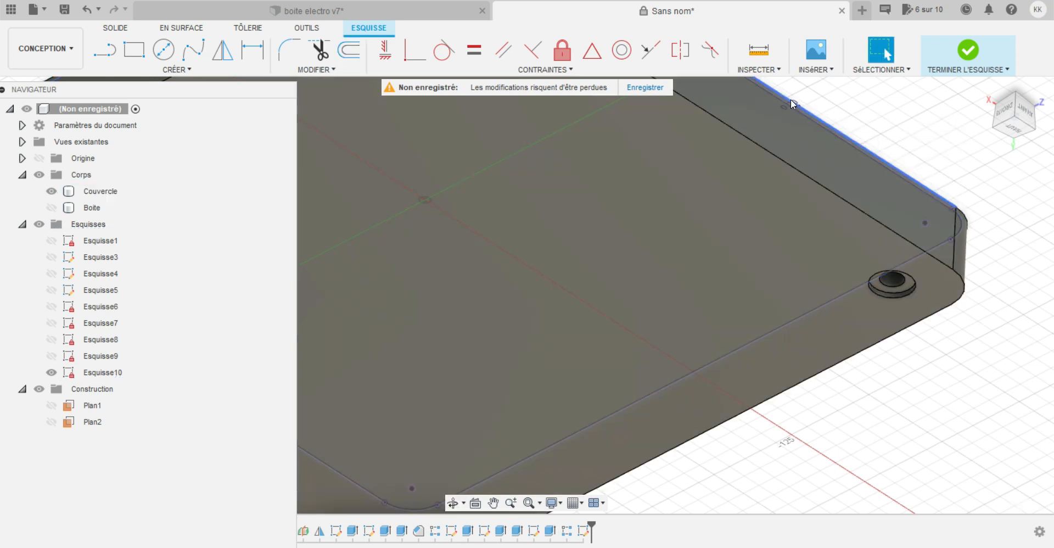
scroll(846, 147, up, 5)
scroll(880, 143, up, 5)
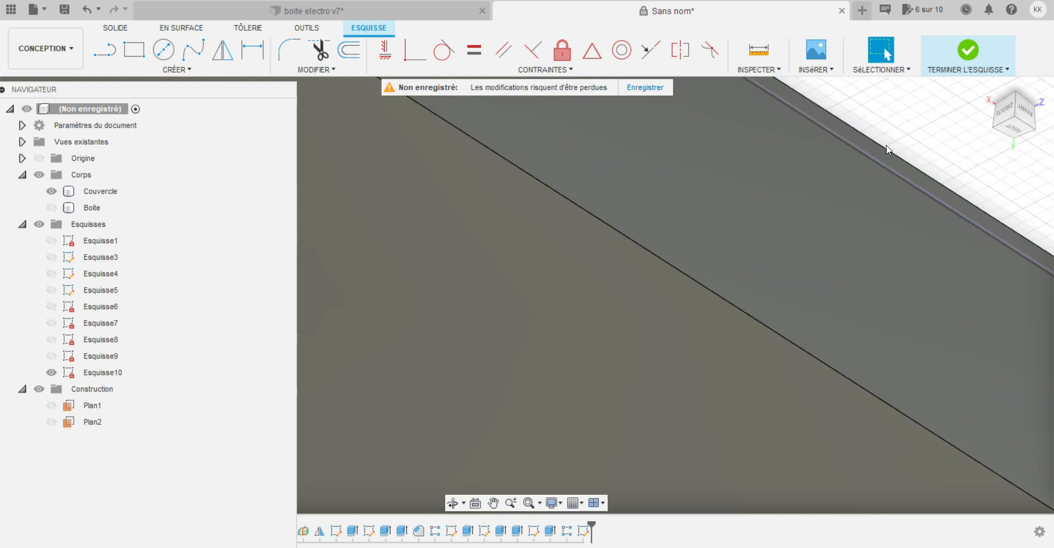
scroll(891, 168, up, 3)
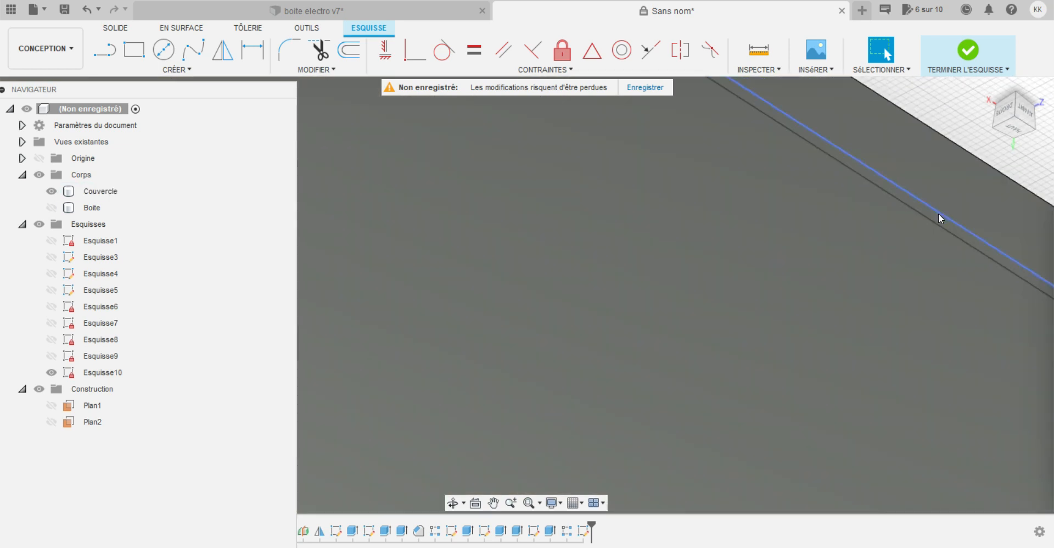
click(939, 212)
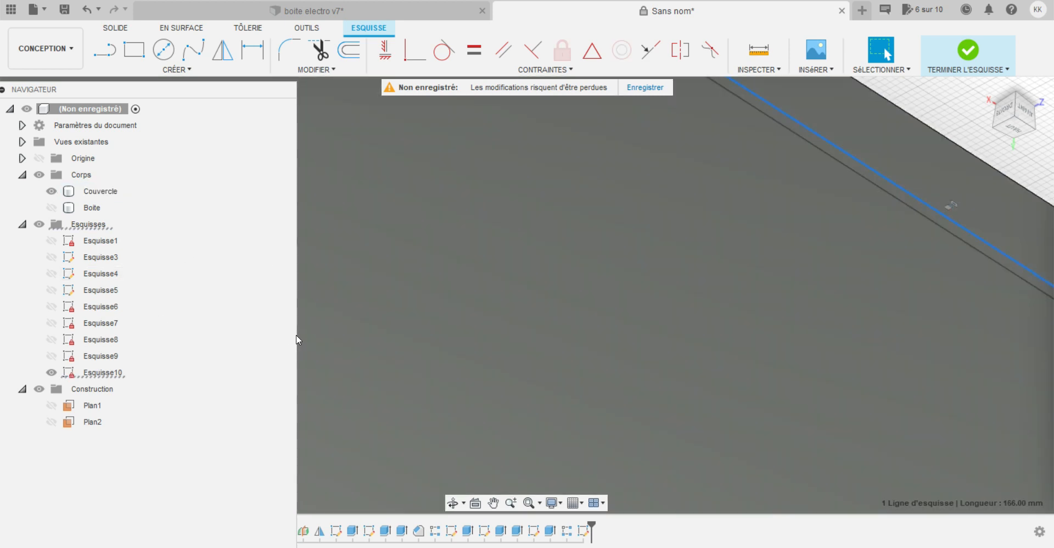
mouse_move(172, 96)
mouse_down()
mouse_move(392, 241)
mouse_move(329, 288)
mouse_move(254, 317)
mouse_up()
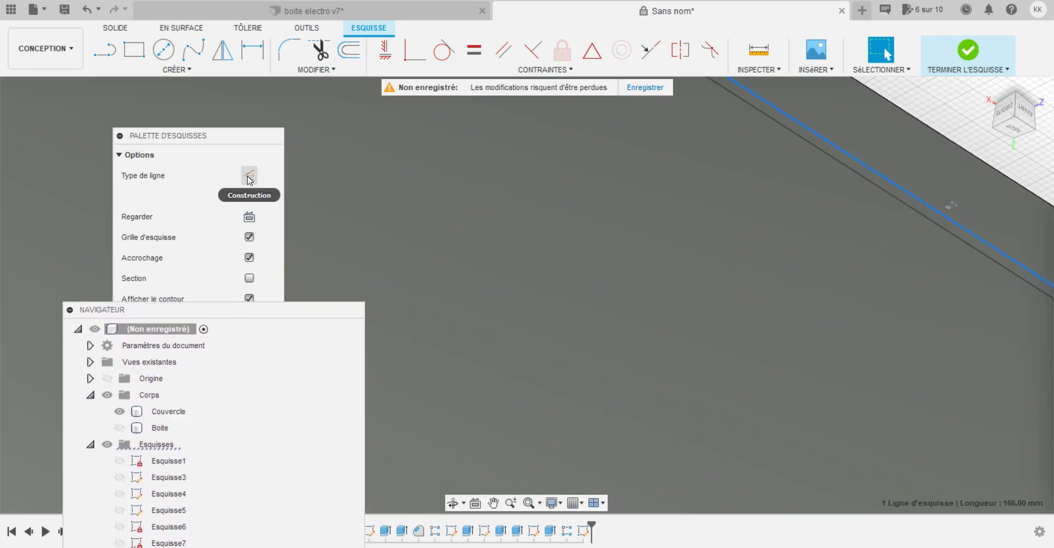
click(249, 176)
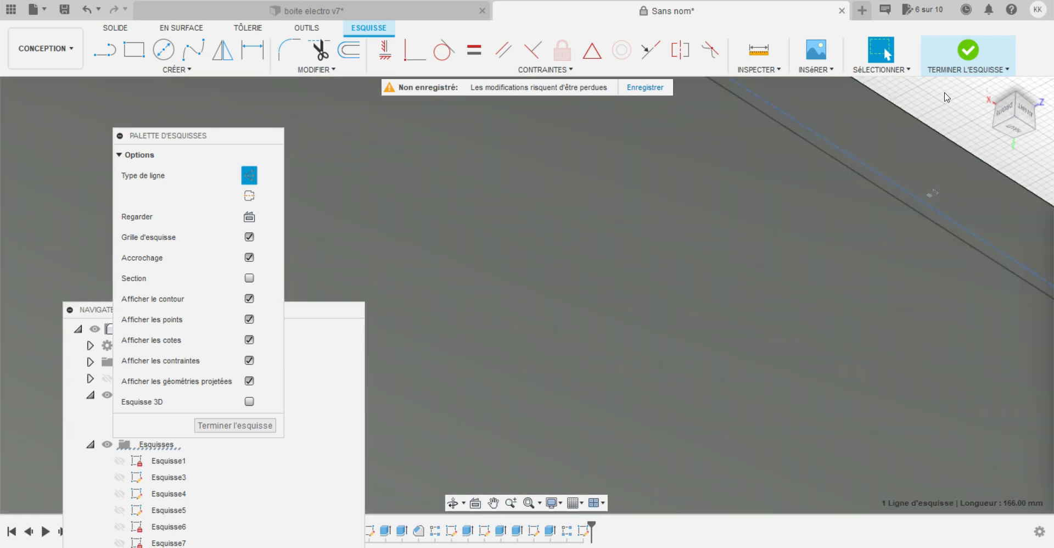
Finish the sketch and extrude the outer rim profile of the lid by -1.4 mm as a cut.
click(968, 50)
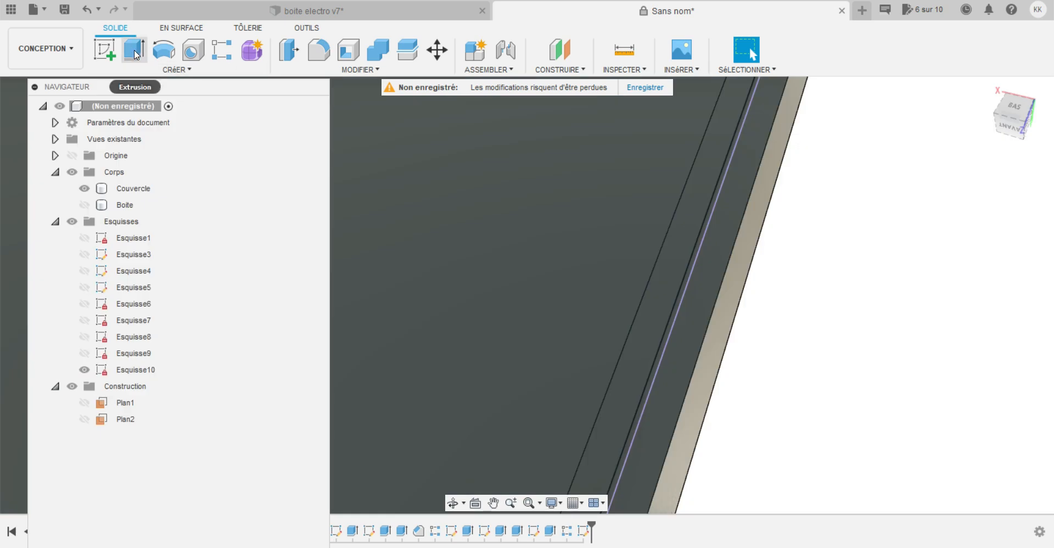
click(137, 54)
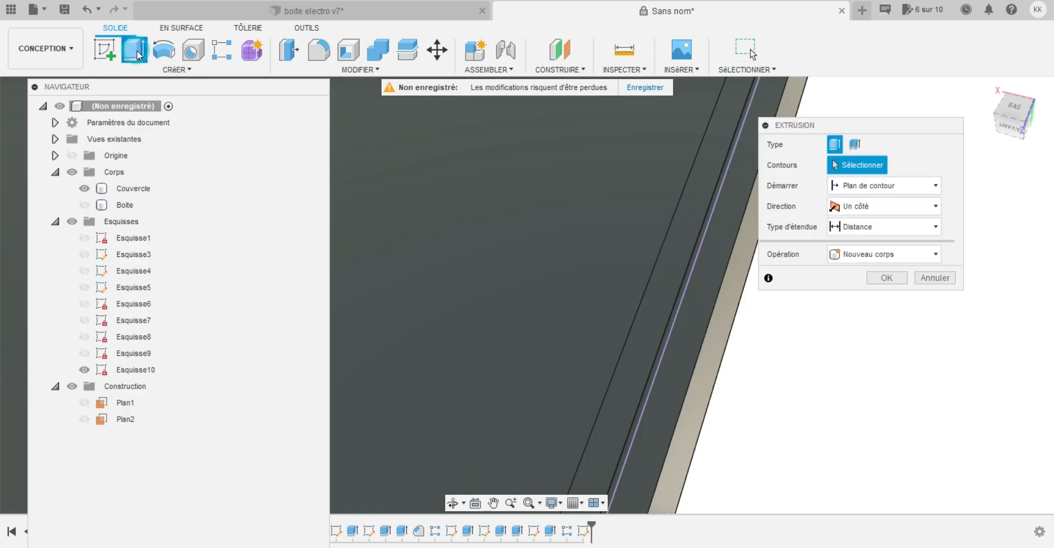
click(700, 269)
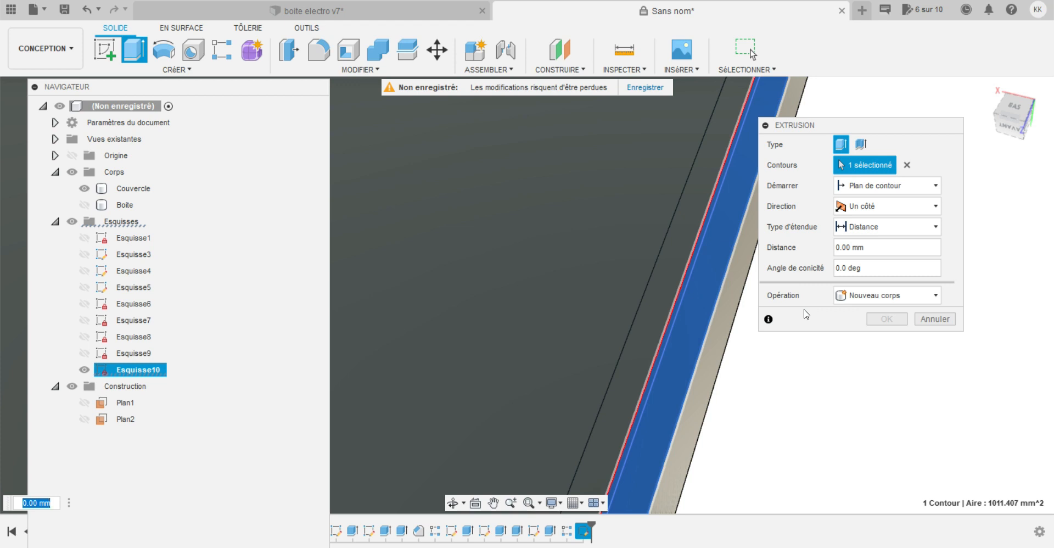
key(BackSpace)
key(Return)
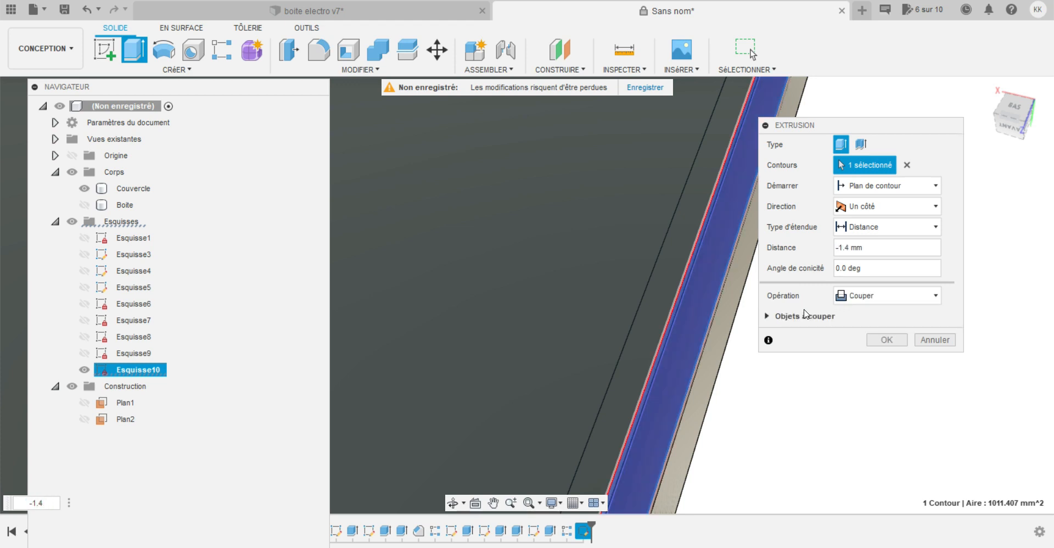
click(886, 339)
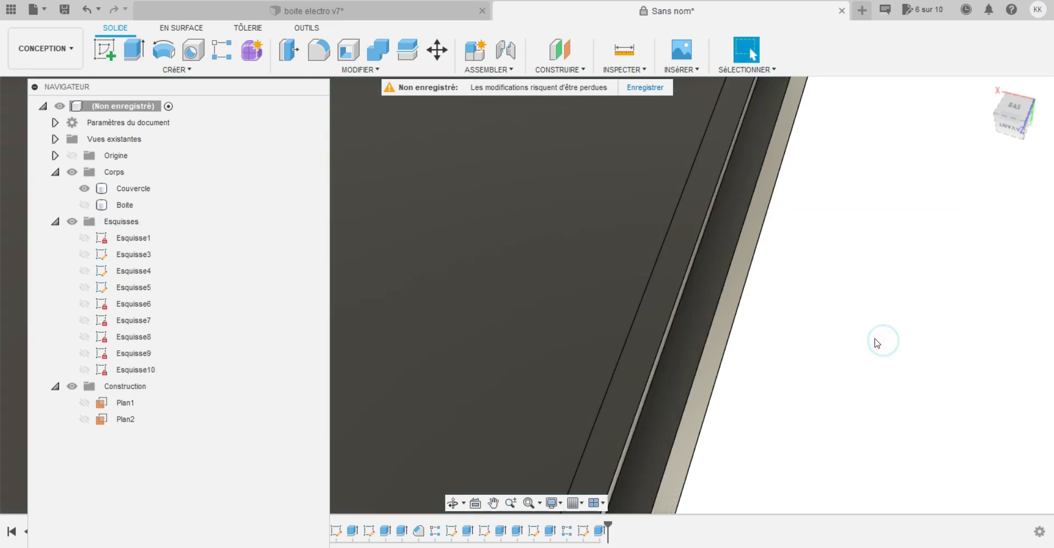
Show the body Boite and examine the lip joint between lid and box with a section analysis at -40 mm from the side face with the rectangular cutout.
click(84, 205)
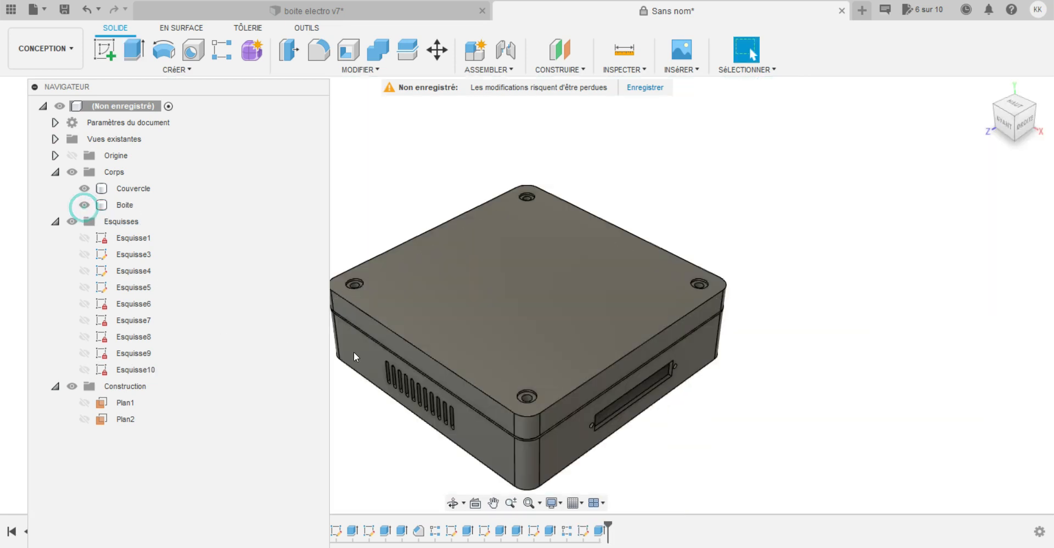
click(549, 445)
click(630, 187)
click(625, 70)
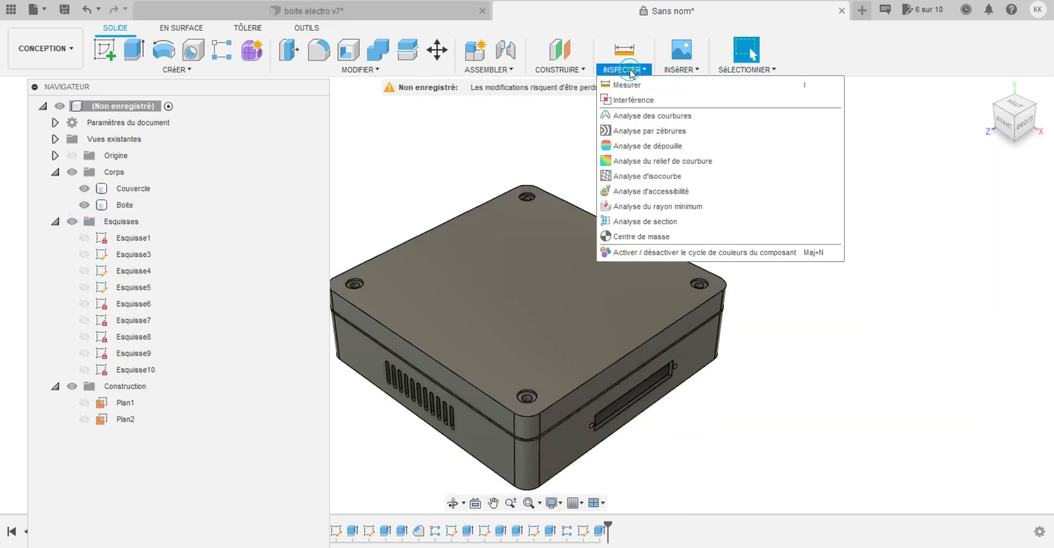
click(639, 222)
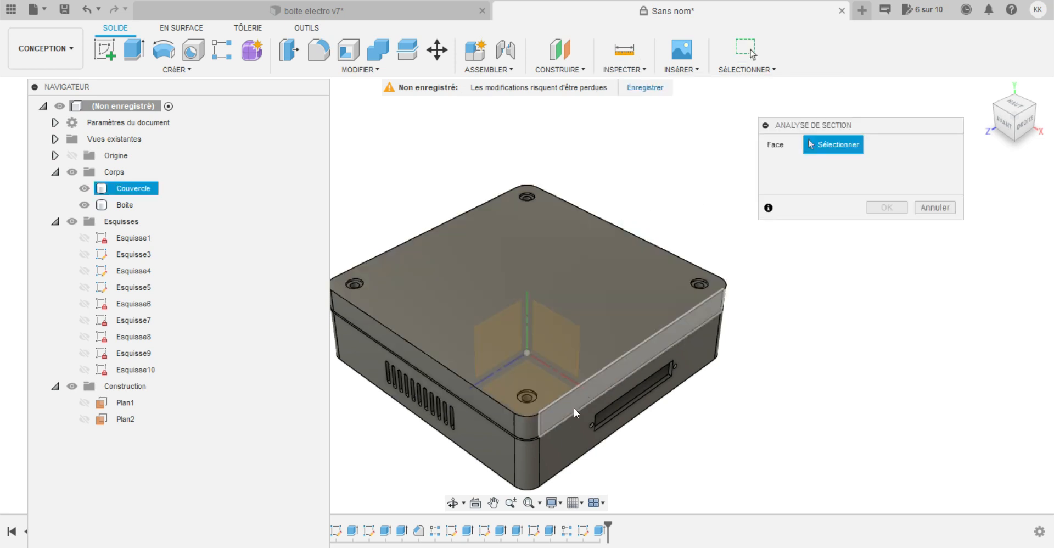
click(567, 431)
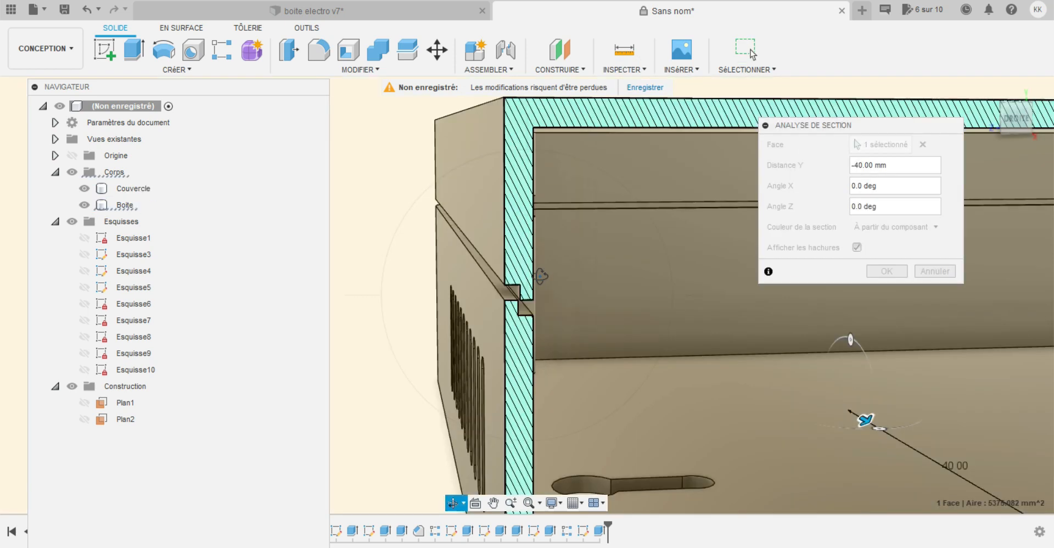
scroll(541, 276, up, 2)
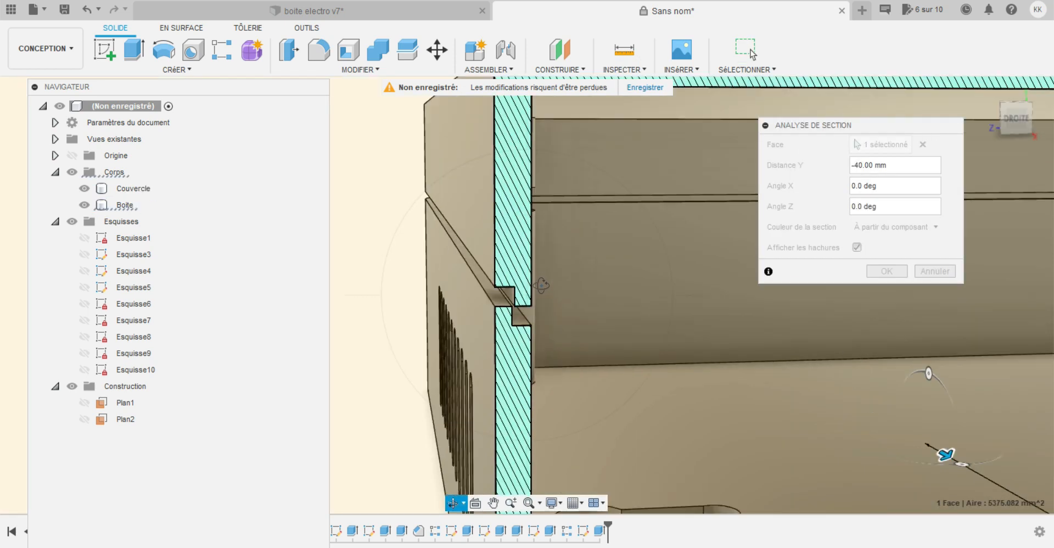
scroll(546, 307, down, 2)
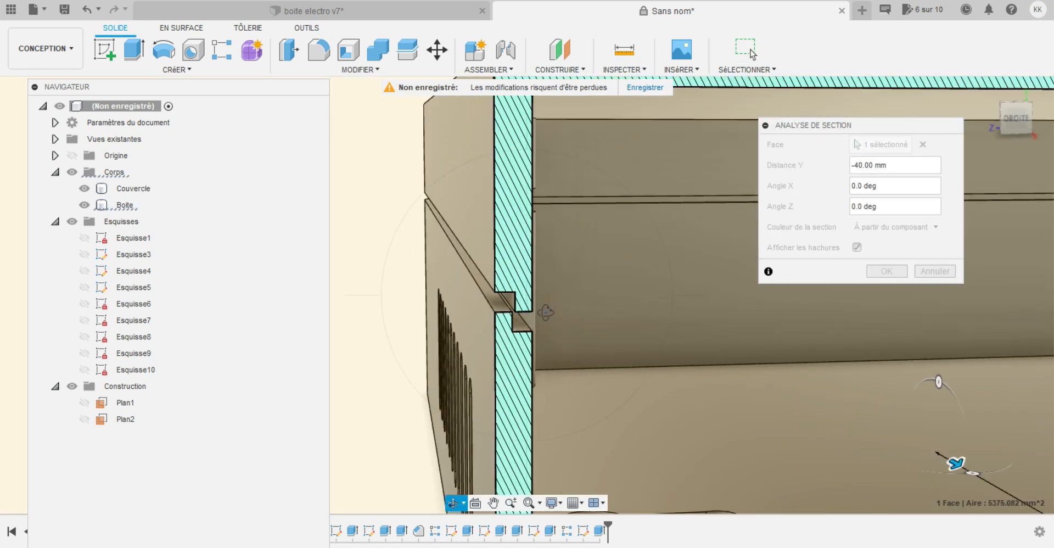
scroll(546, 312, up, 2)
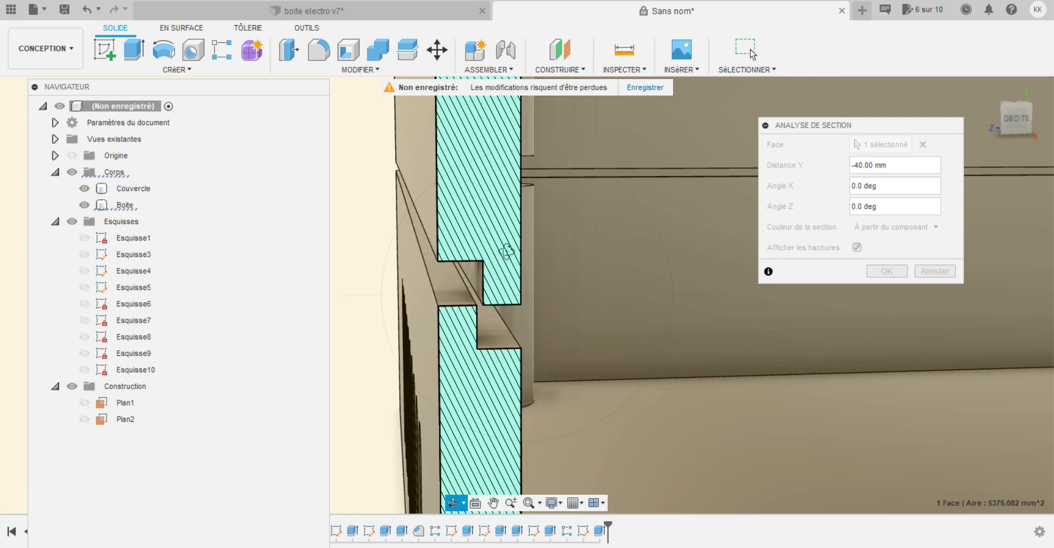
mouse_move(562, 352)
mouse_down()
mouse_move(551, 348)
mouse_move(588, 353)
mouse_up()
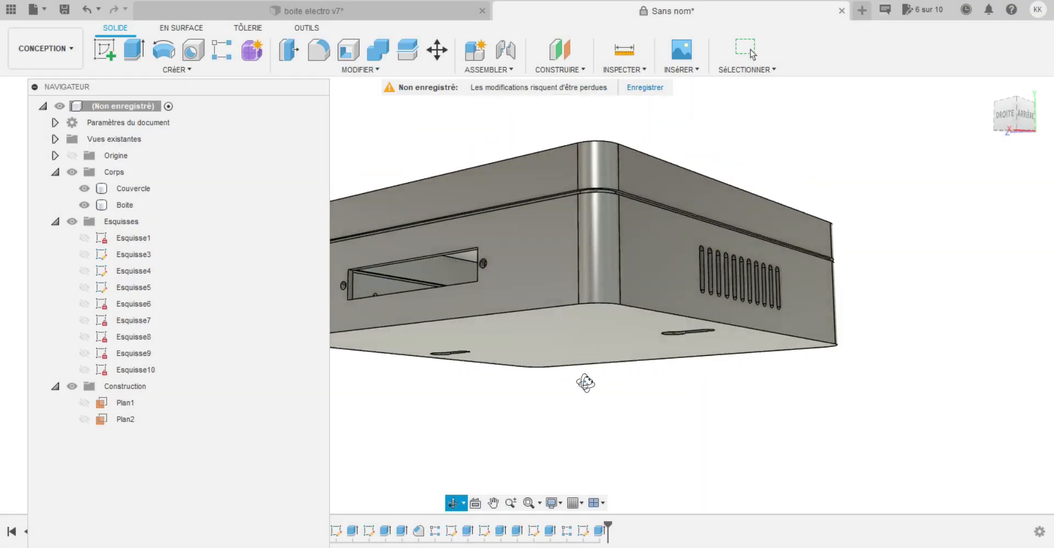
drag(583, 383, 381, 435)
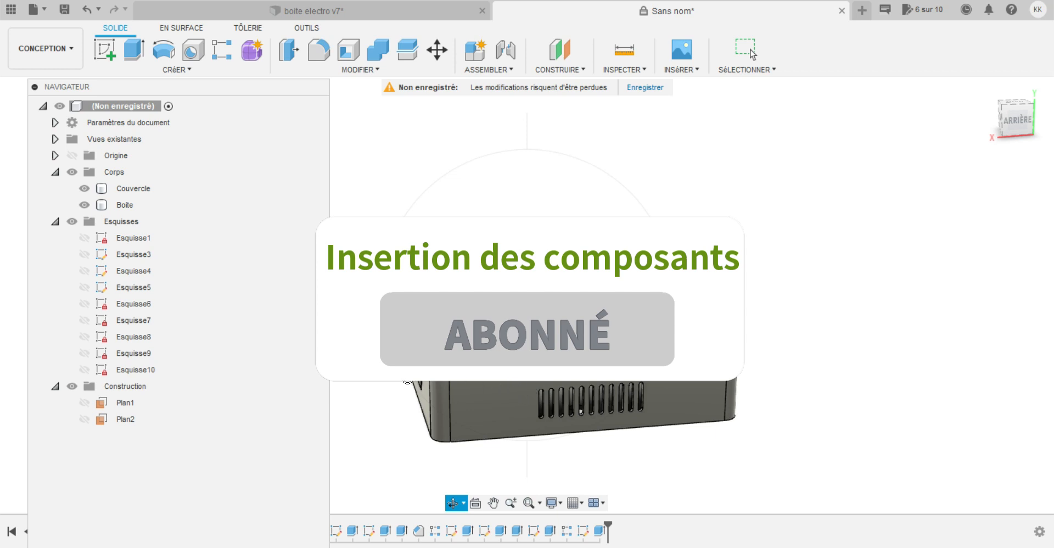
scroll(408, 378, up, 3)
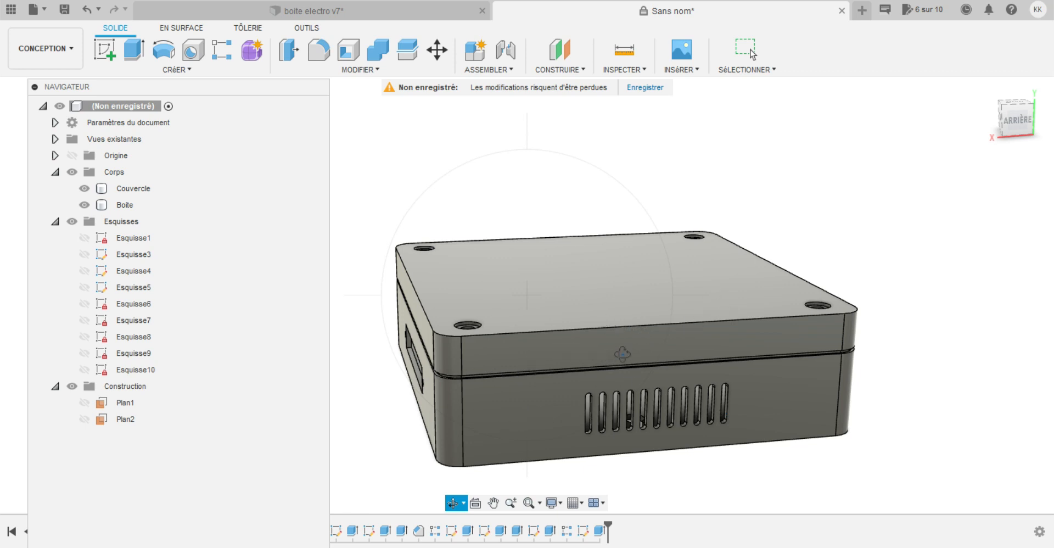
drag(607, 306, 655, 336)
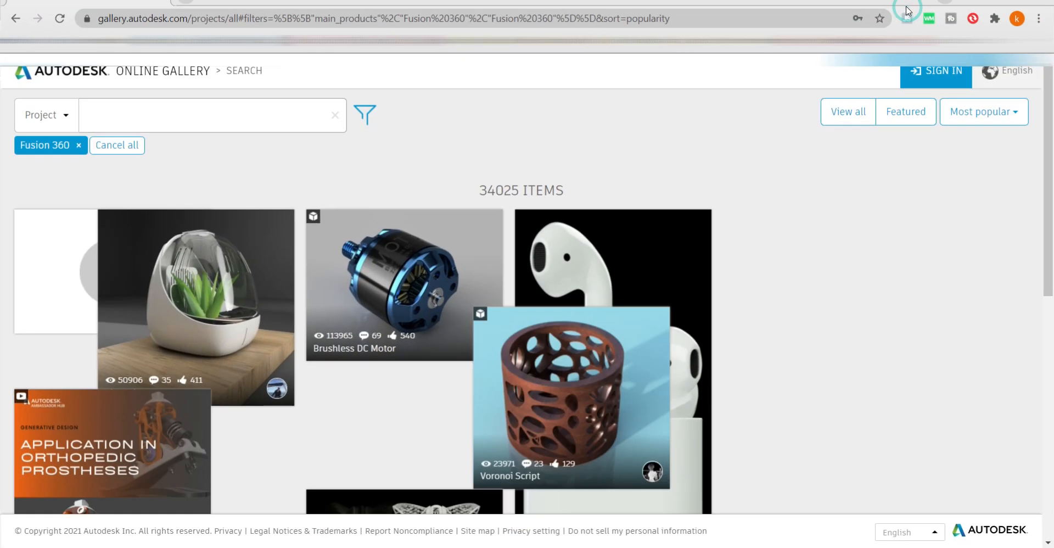
Search the Autodesk Online Gallery projects for "arduino".
click(903, 4)
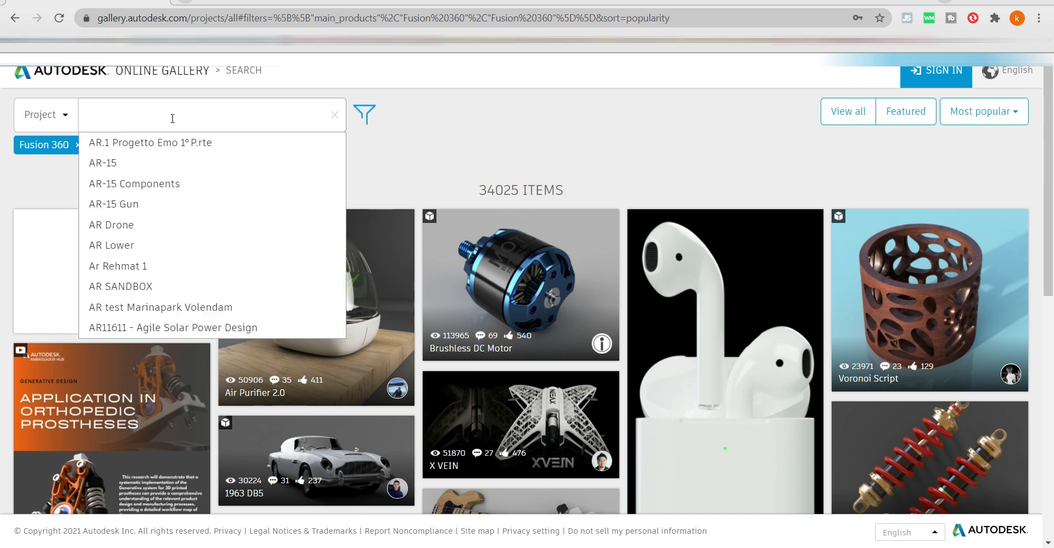
text(ard)
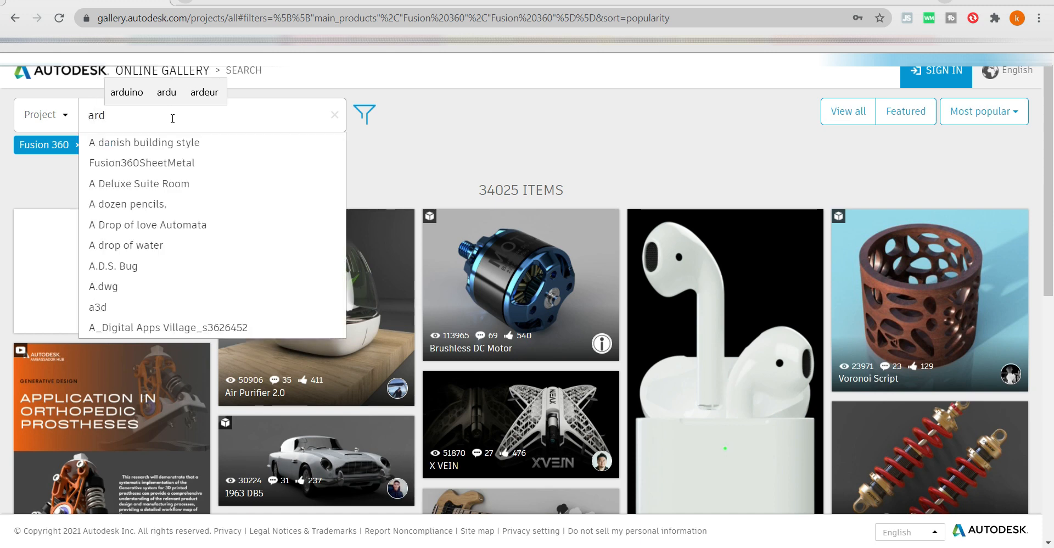
text(uino)
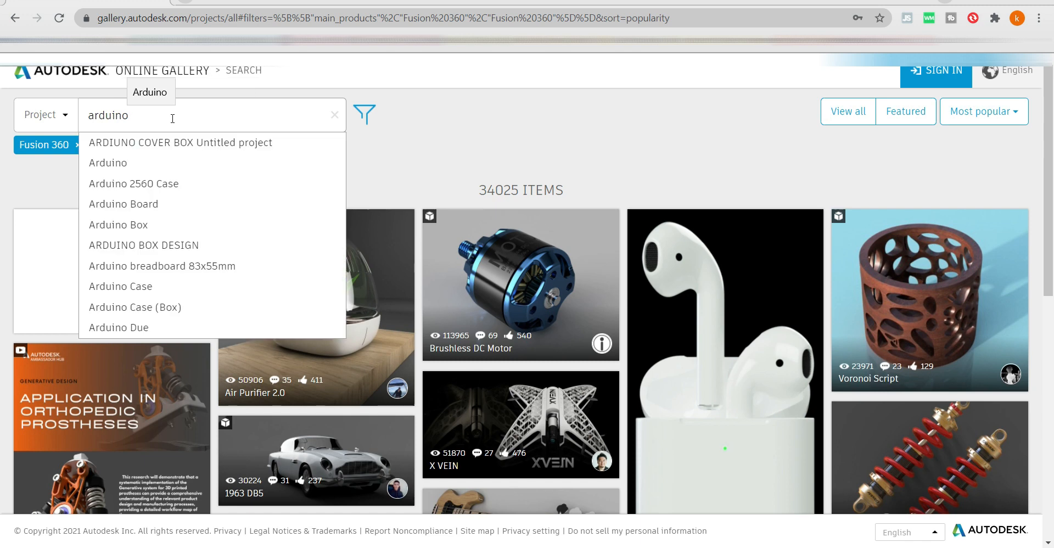
key(Return)
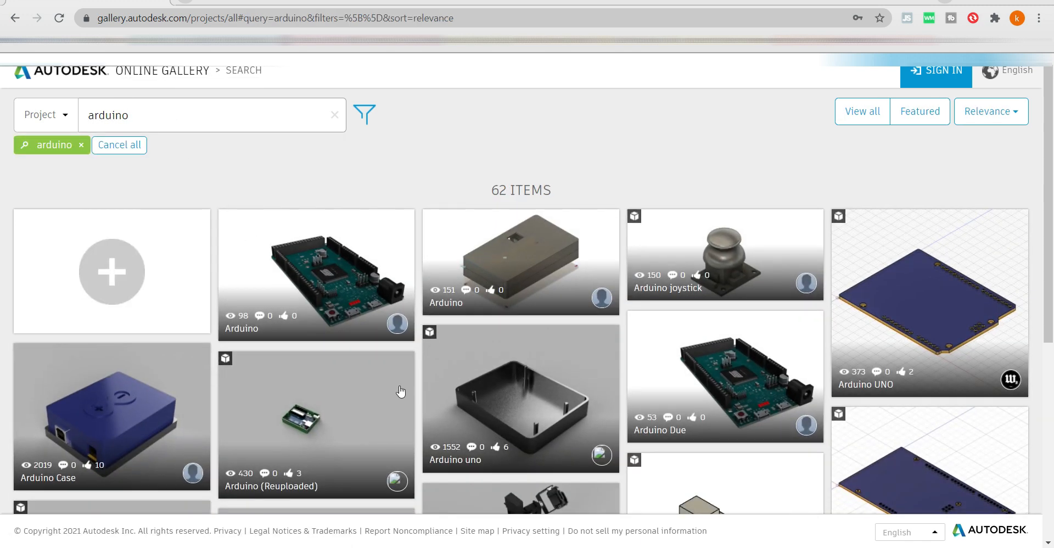
Browse the search results and open the Arduino UNO project that shows the blue board with the white USB connector.
scroll(1049, 195, down, 1)
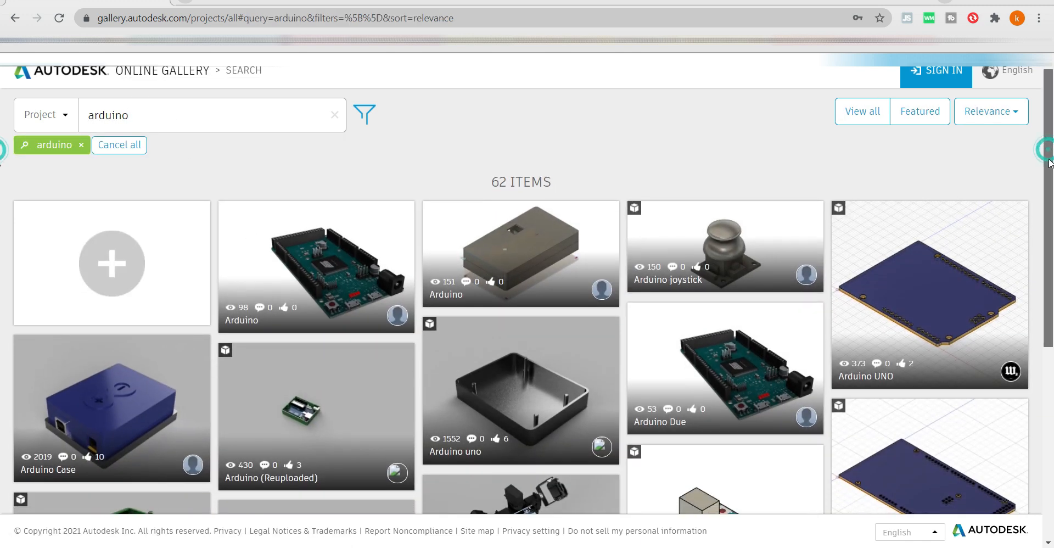
scroll(1051, 195, down, 5)
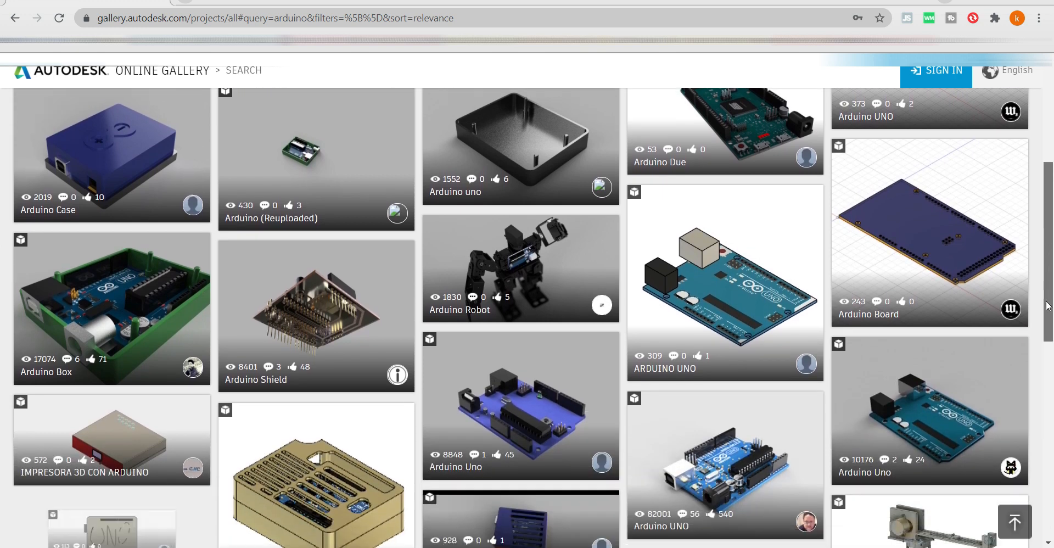
scroll(1042, 333, down, 5)
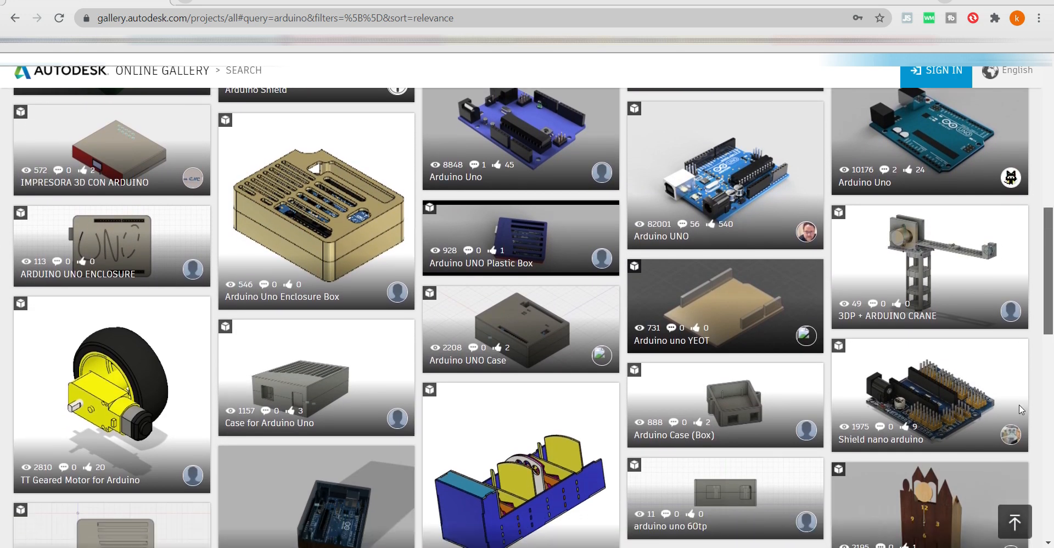
scroll(1017, 415, up, 3)
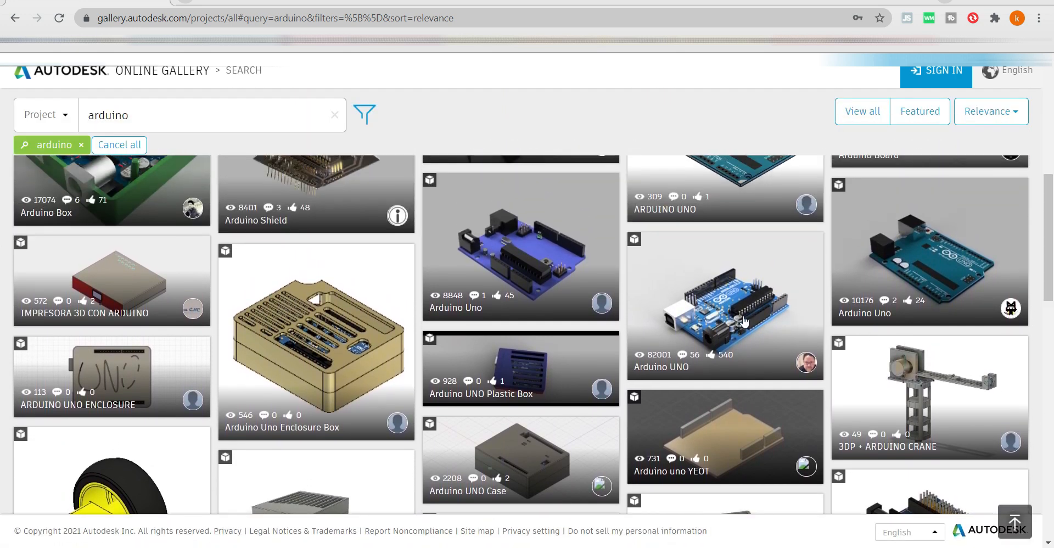
click(769, 311)
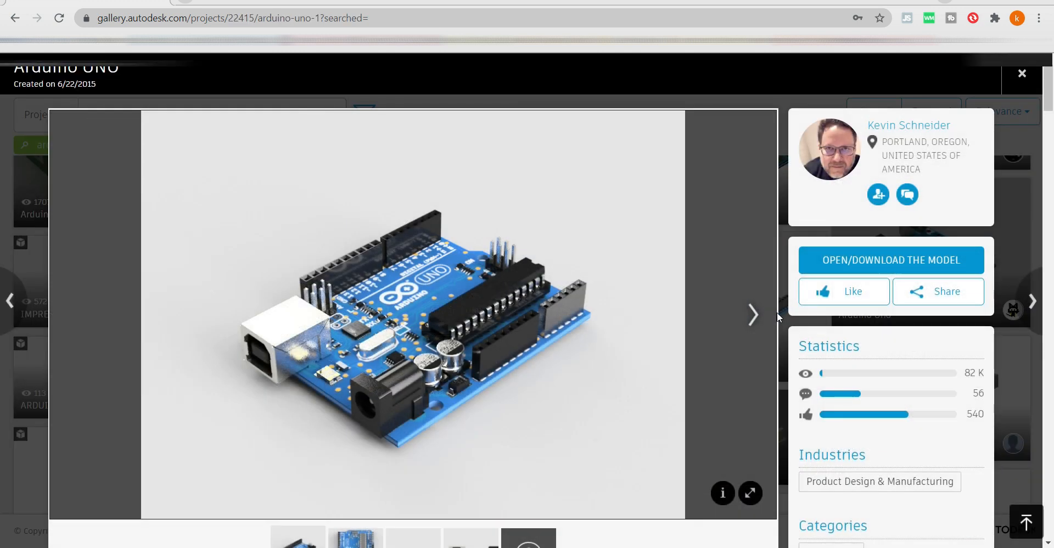
Request the download of the Arduino UNO model and sign in with the saved account e-mail and password.
click(869, 269)
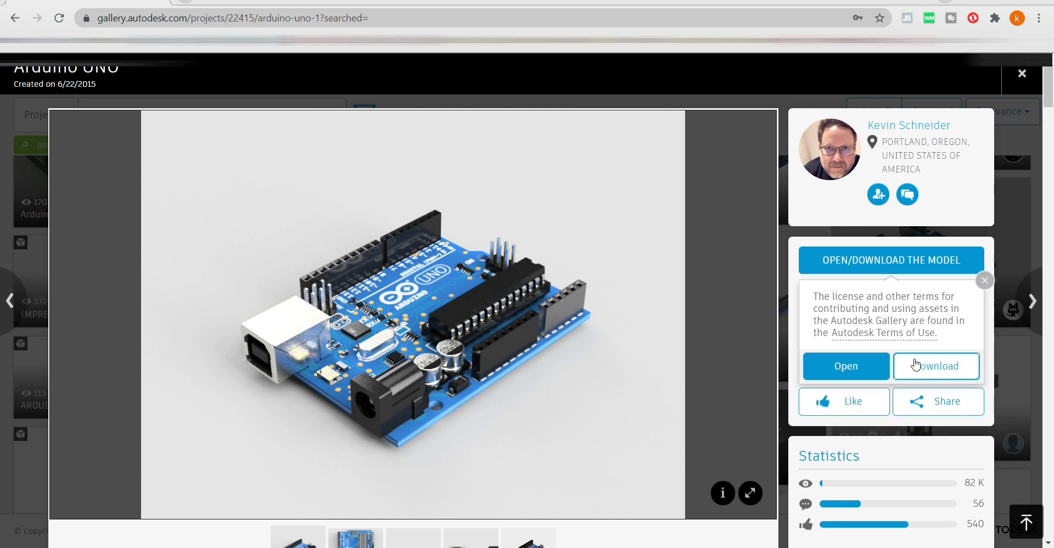
click(930, 372)
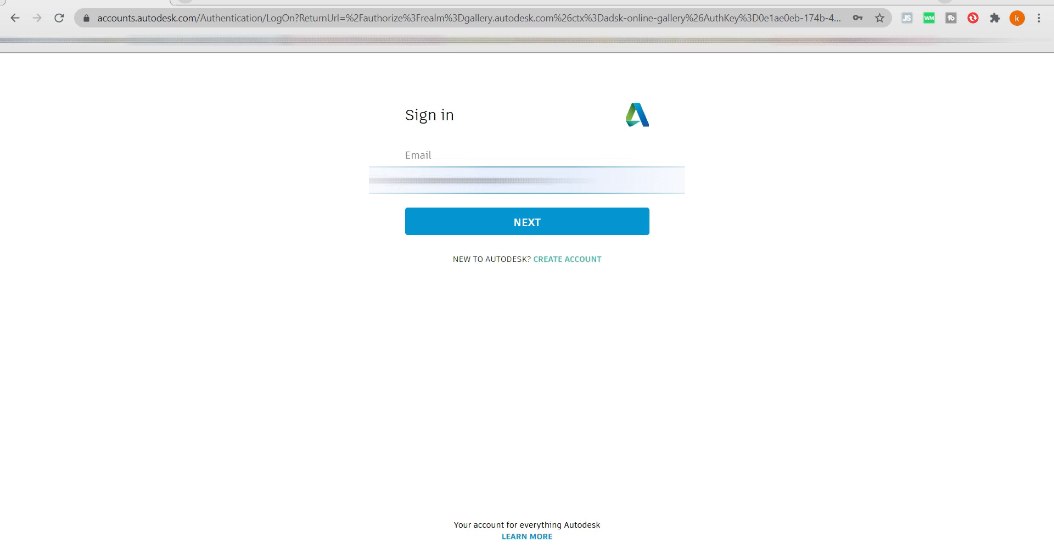
click(524, 228)
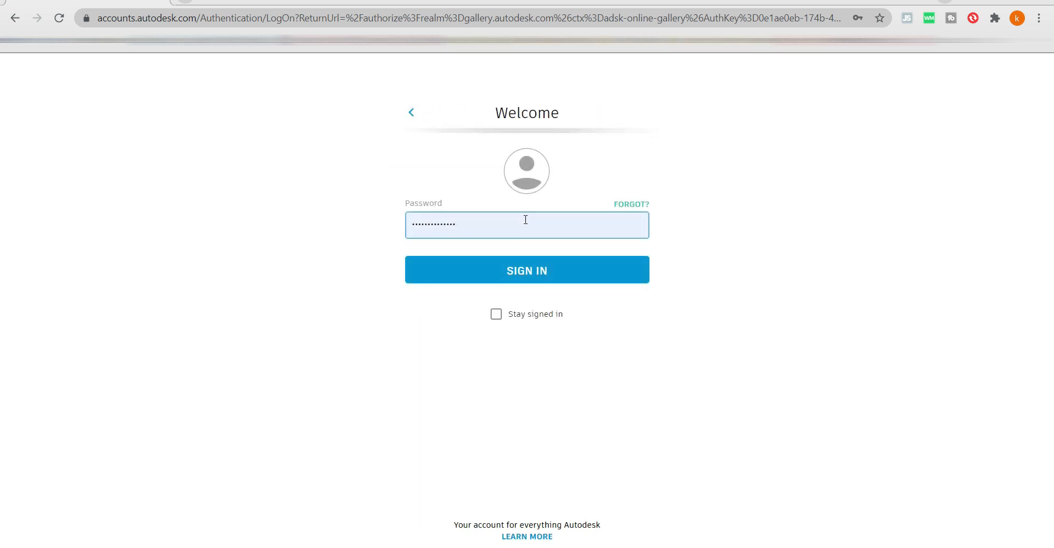
click(520, 276)
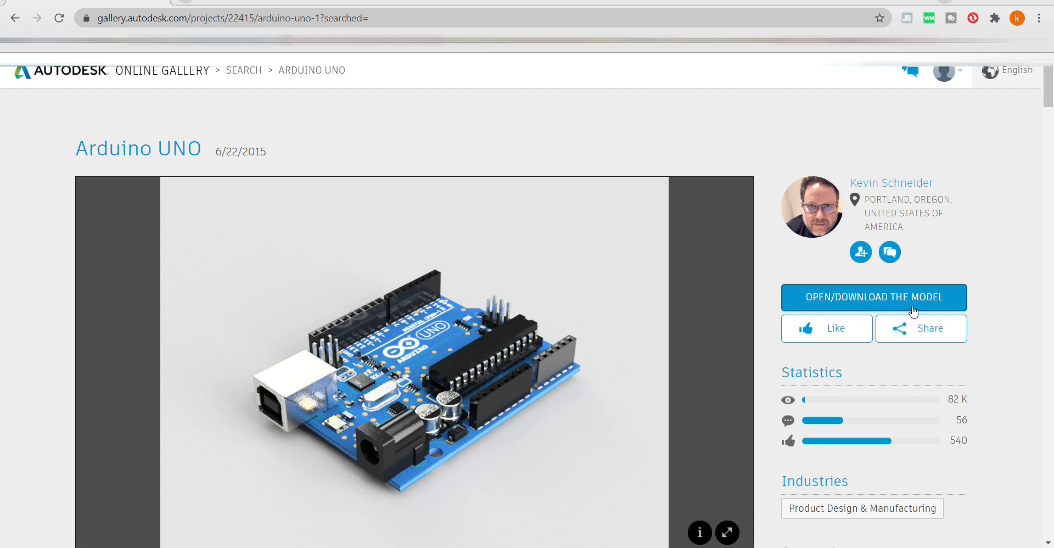
Download the Arduino UNO model as an f3d file and display the options for the downloaded file.
click(913, 308)
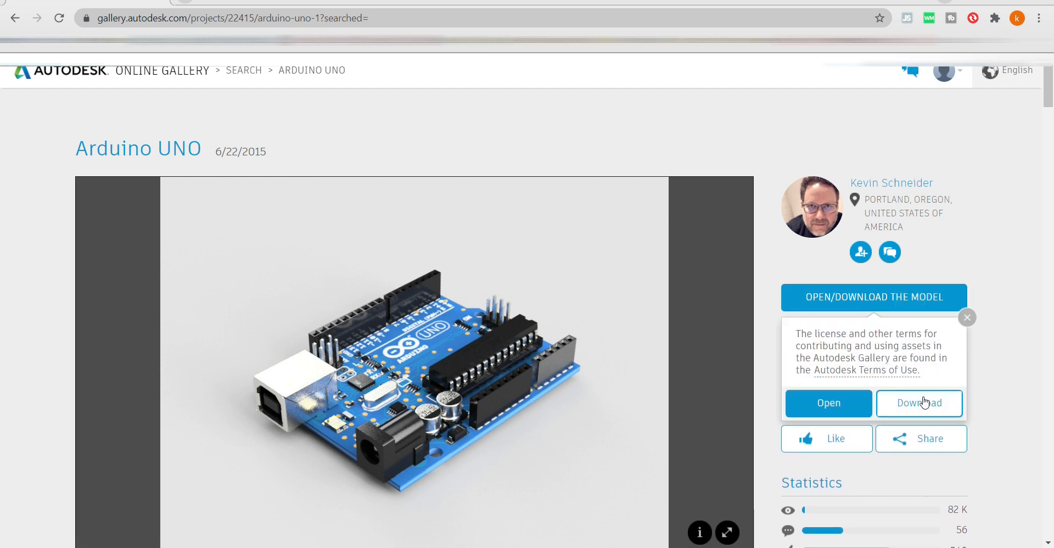
click(924, 404)
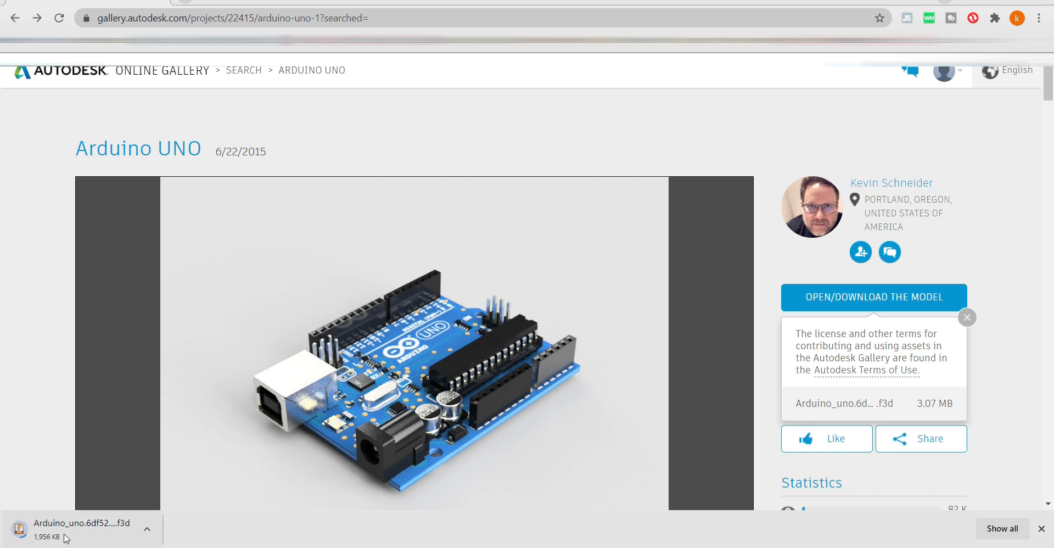
right_click(121, 541)
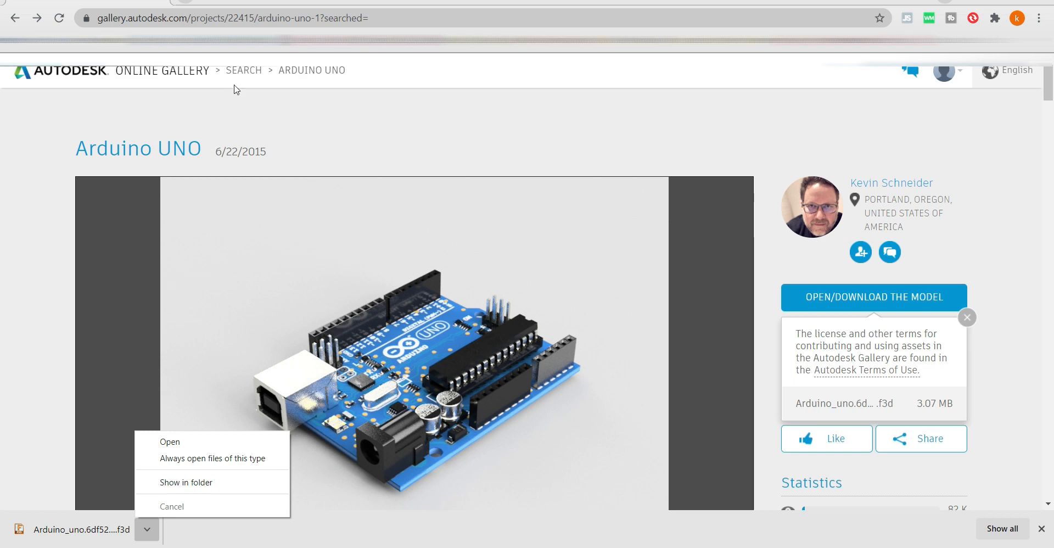
click(243, 73)
click(245, 73)
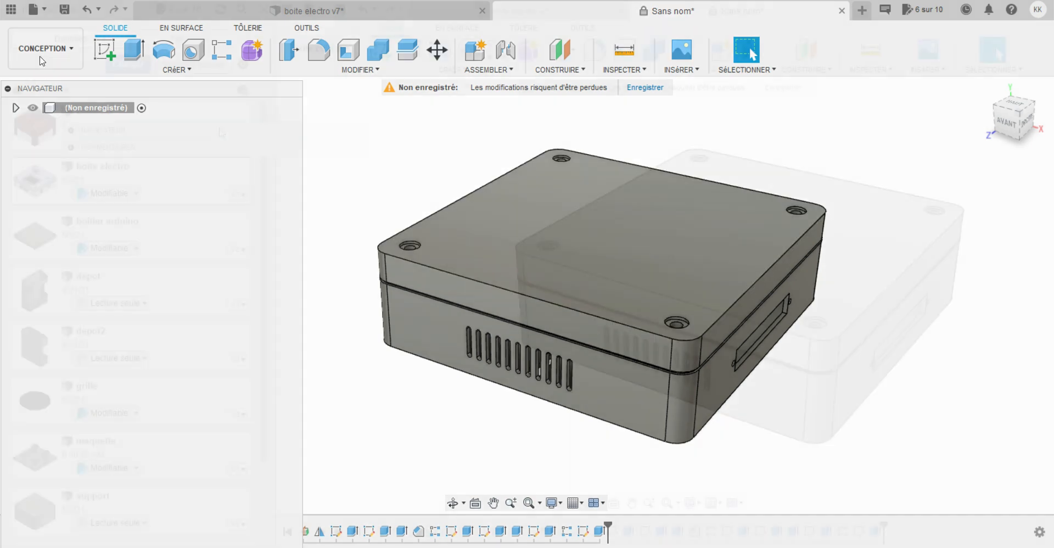
Switch to Fusion 360 and create a new project named arduino in the list of all projects.
drag(333, 109, 329, 112)
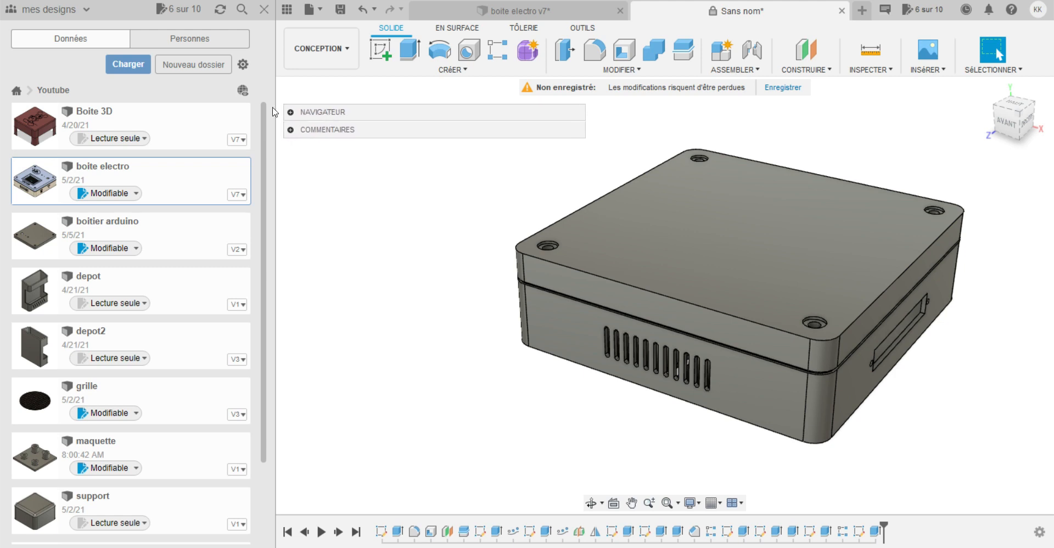
click(18, 92)
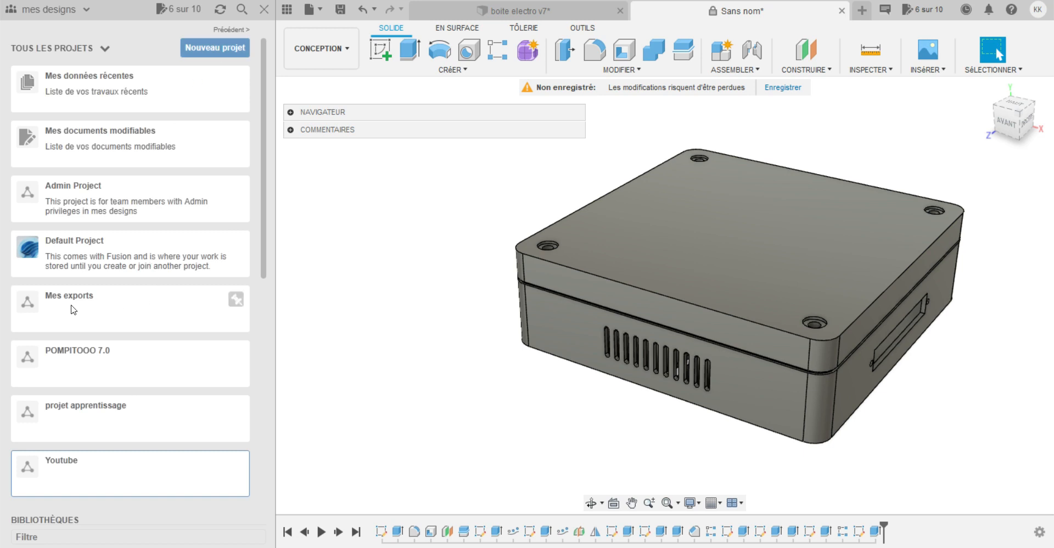
click(213, 49)
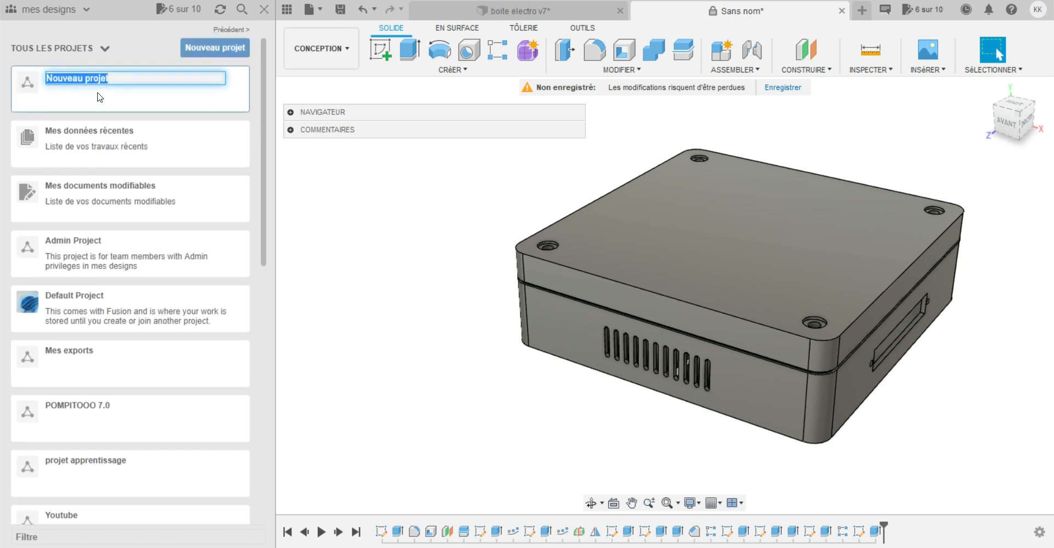
text(ardui)
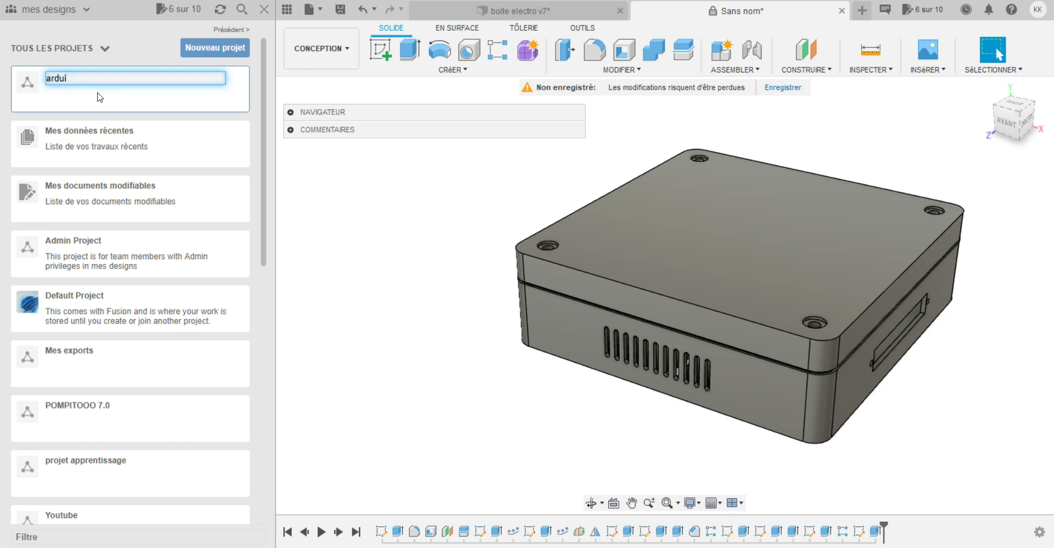
text(no)
key(Return)
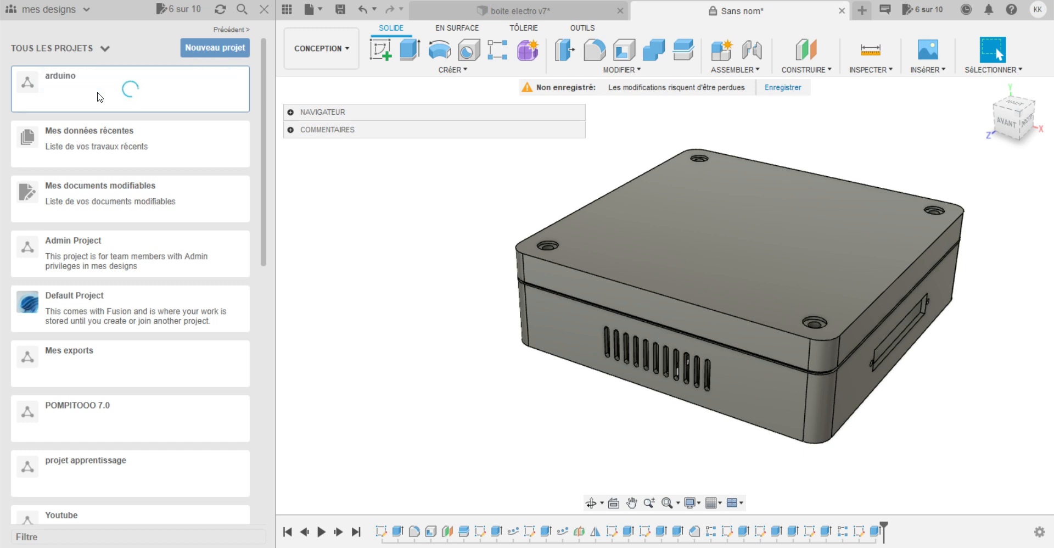
Open the new arduino project to access its file storage.
click(86, 92)
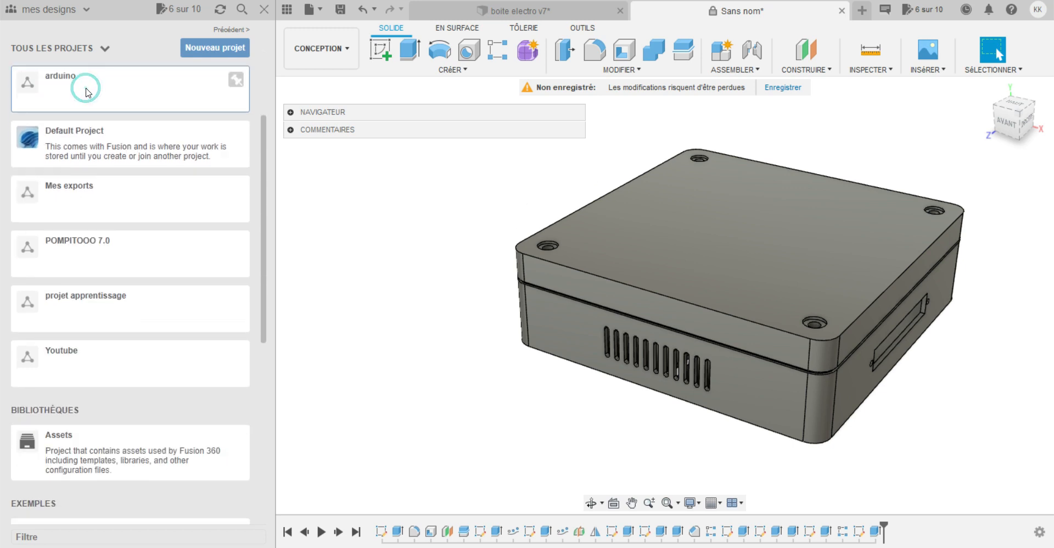
right_click(86, 91)
click(54, 90)
click(57, 77)
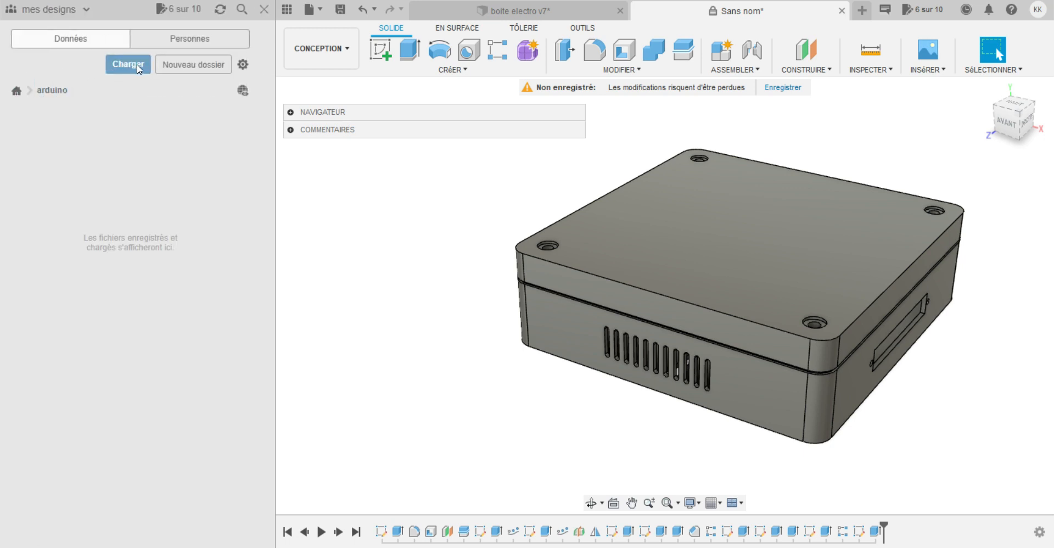
Try to upload files into the arduino project, with arduino selected as the location.
click(137, 66)
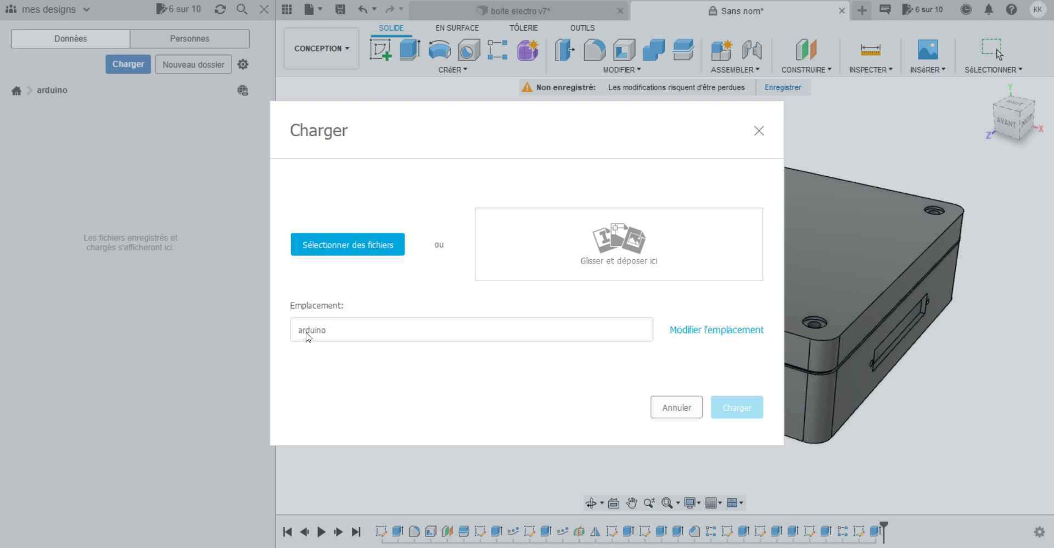
click(680, 329)
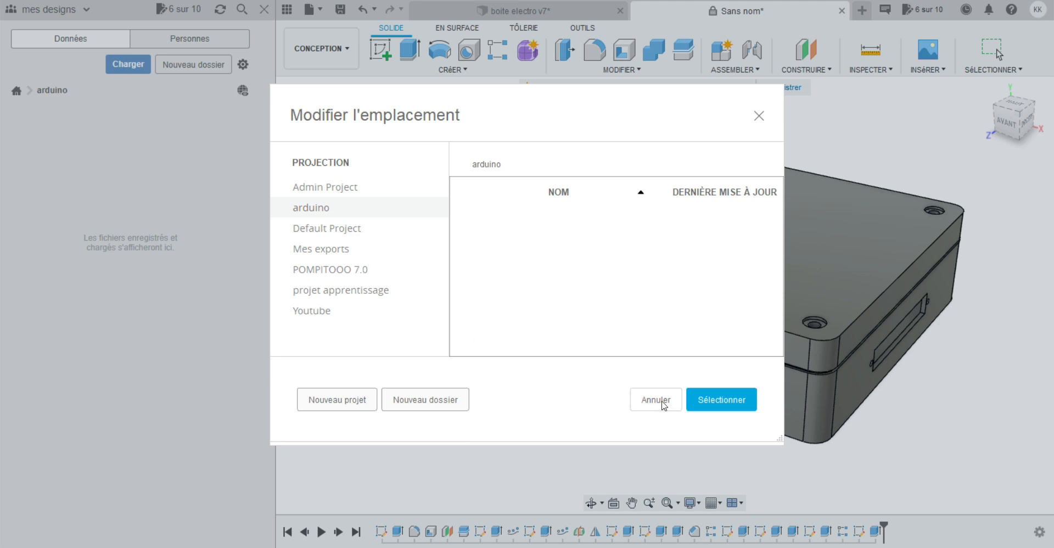
click(711, 406)
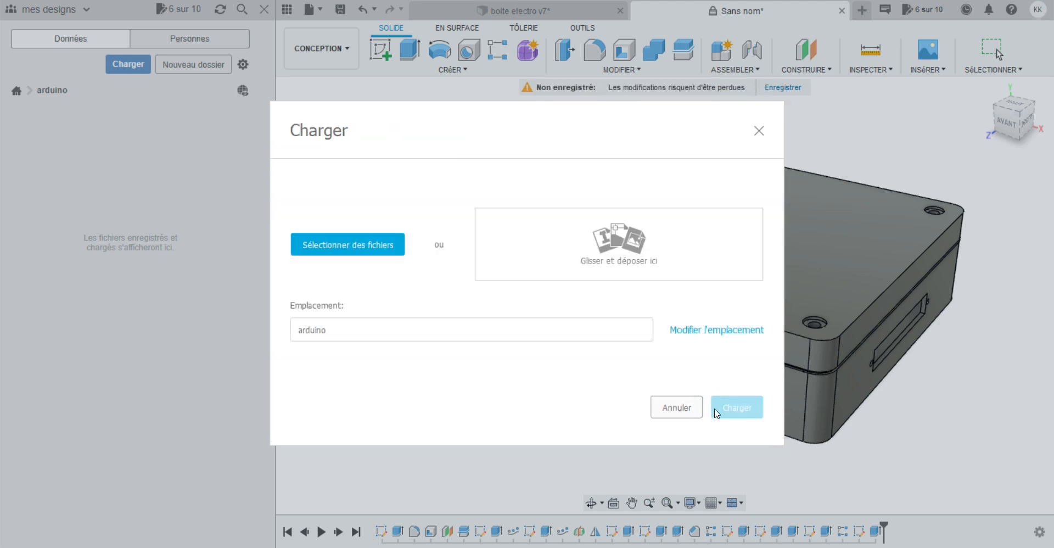
click(734, 412)
click(759, 132)
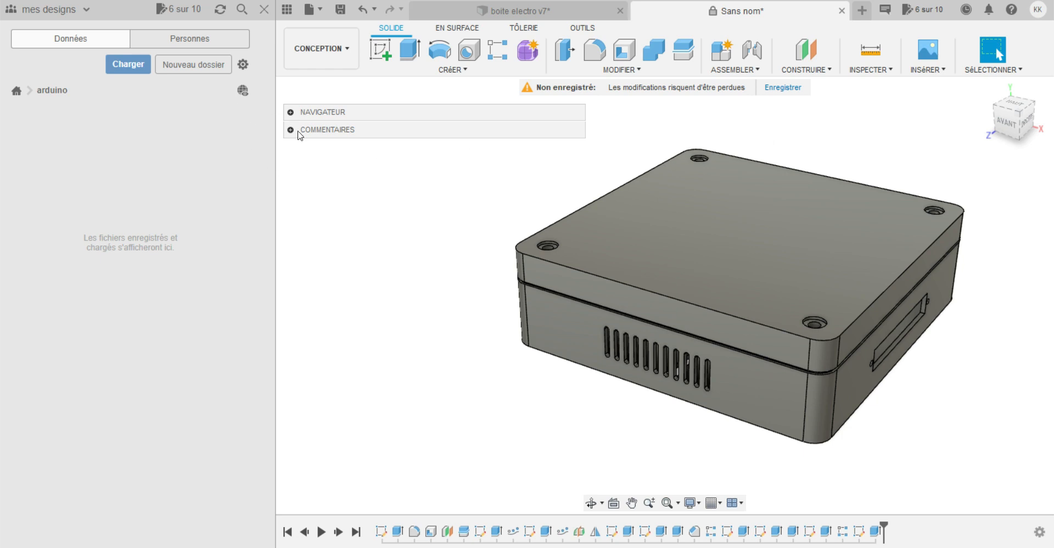
View the component files stored in the Mes exports project and close the project data.
click(17, 90)
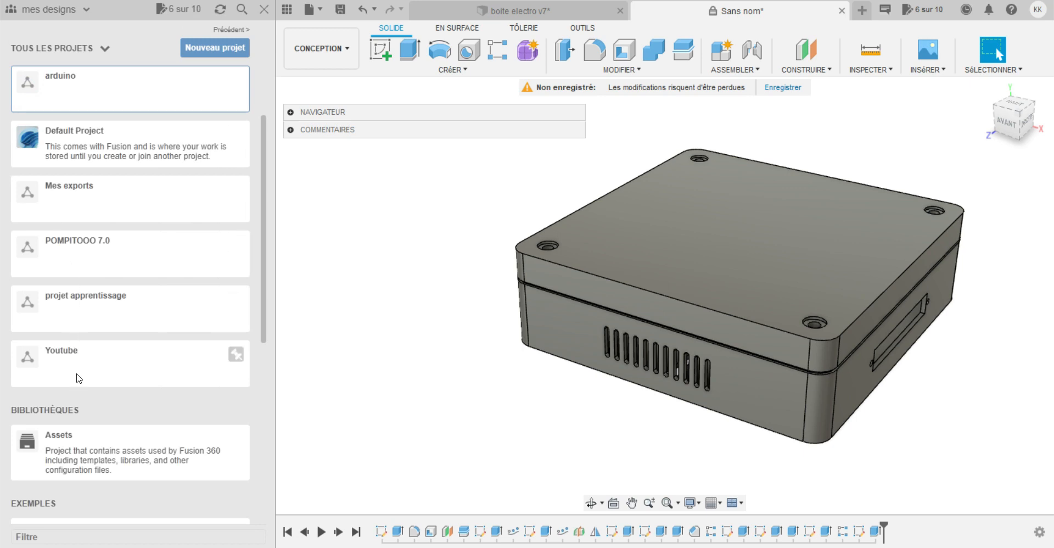
click(59, 191)
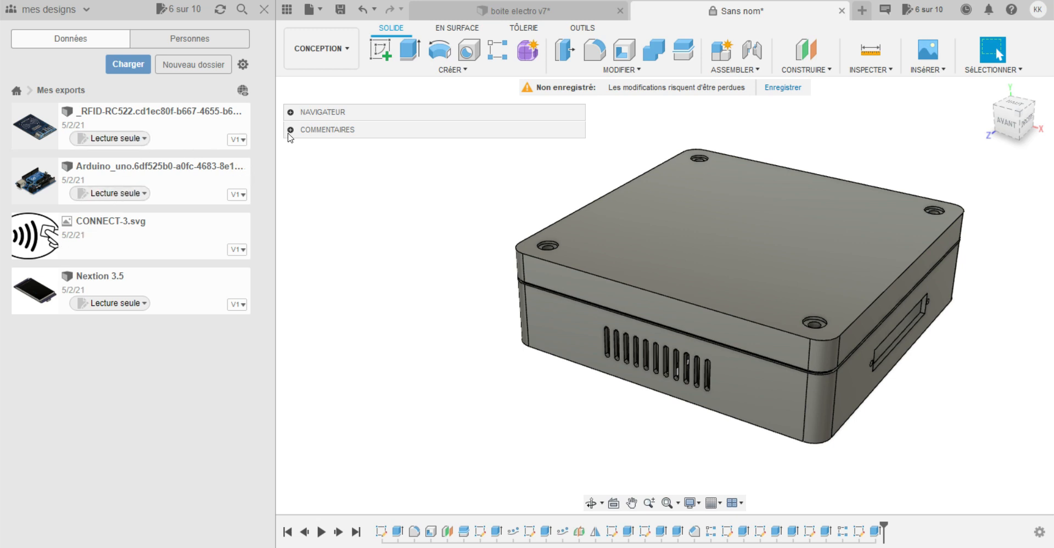
click(265, 10)
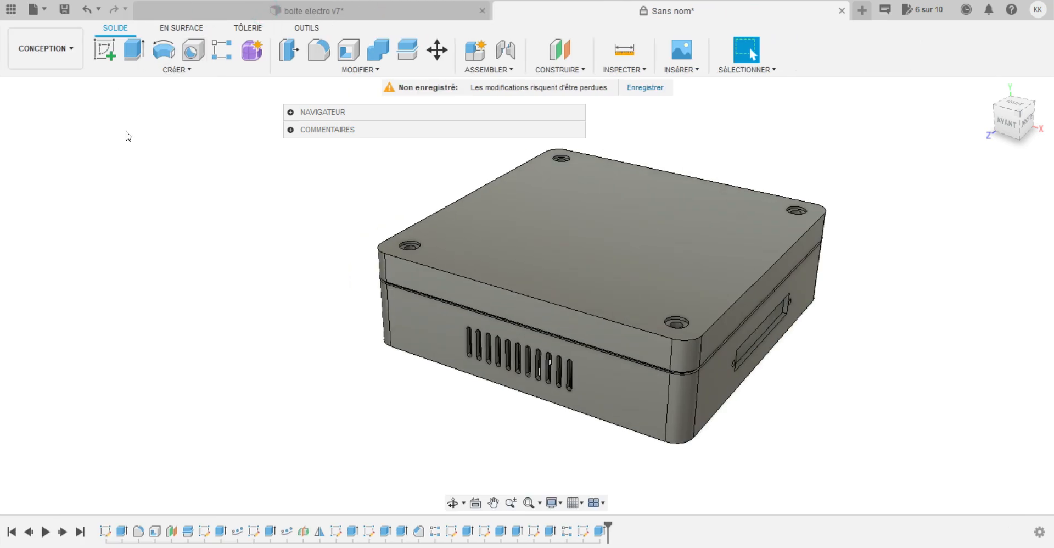
Dock and expand the model browser and hide the body Couvercle, leaving Boite shown.
drag(320, 113, 15, 109)
click(12, 104)
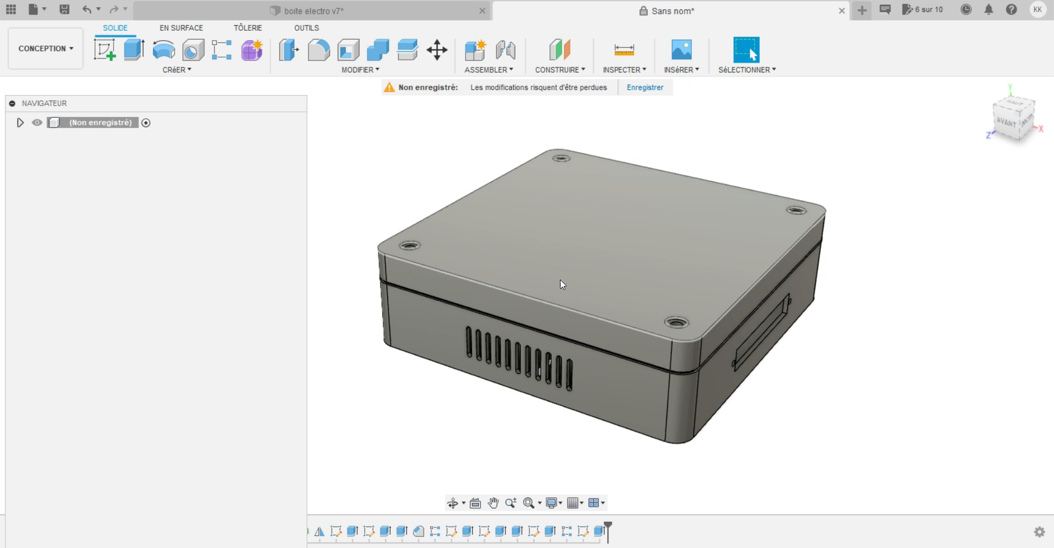
click(21, 123)
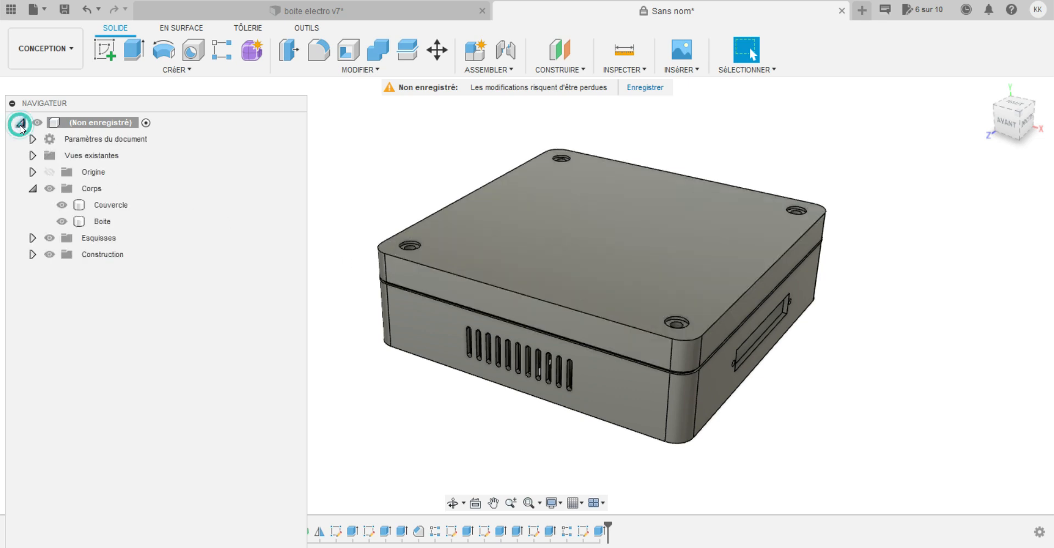
click(62, 221)
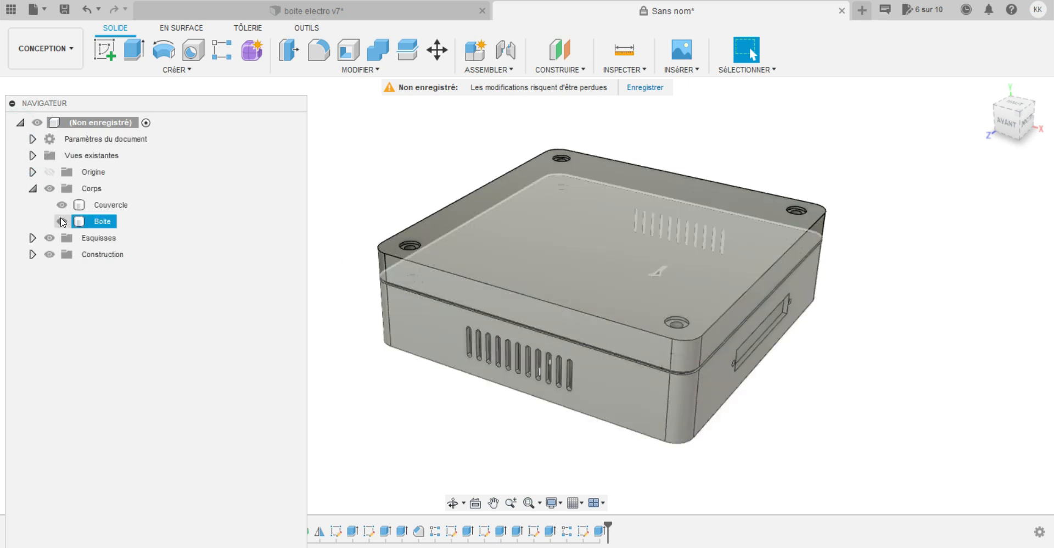
click(62, 205)
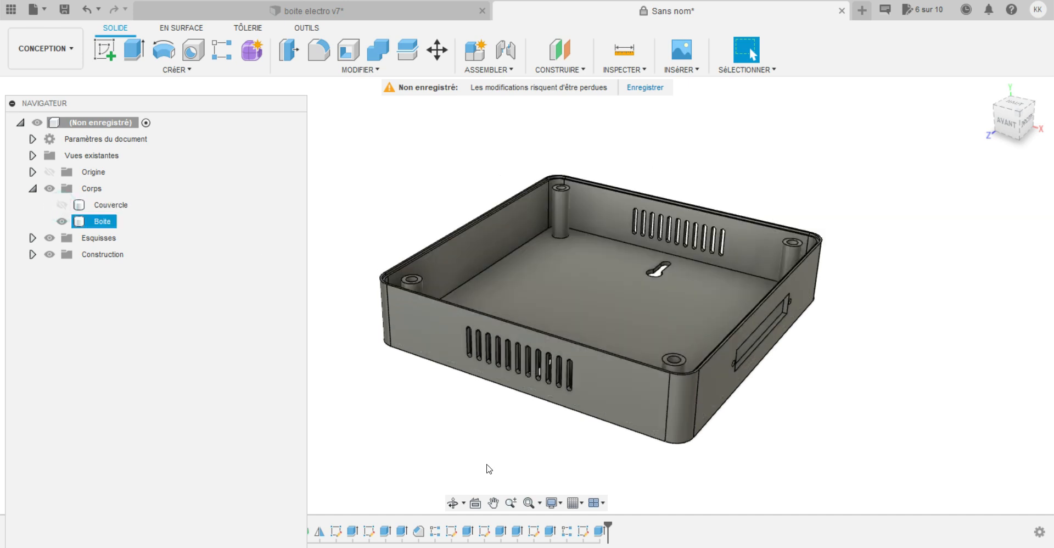
Start a sketch on the box's inside floor and draw a horizontal line about 124 mm long, starting outside one wall.
click(453, 503)
drag(527, 414, 158, 75)
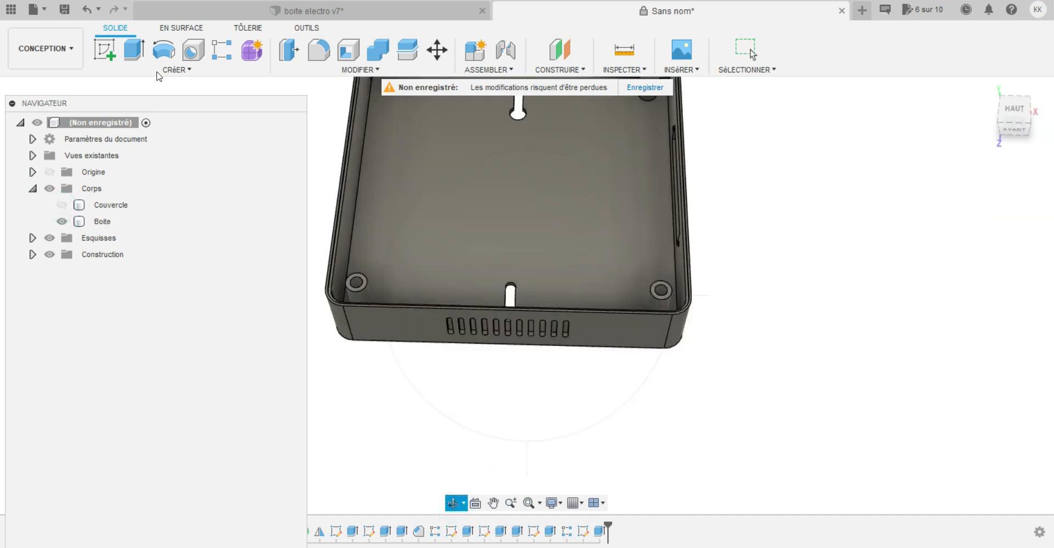
click(105, 48)
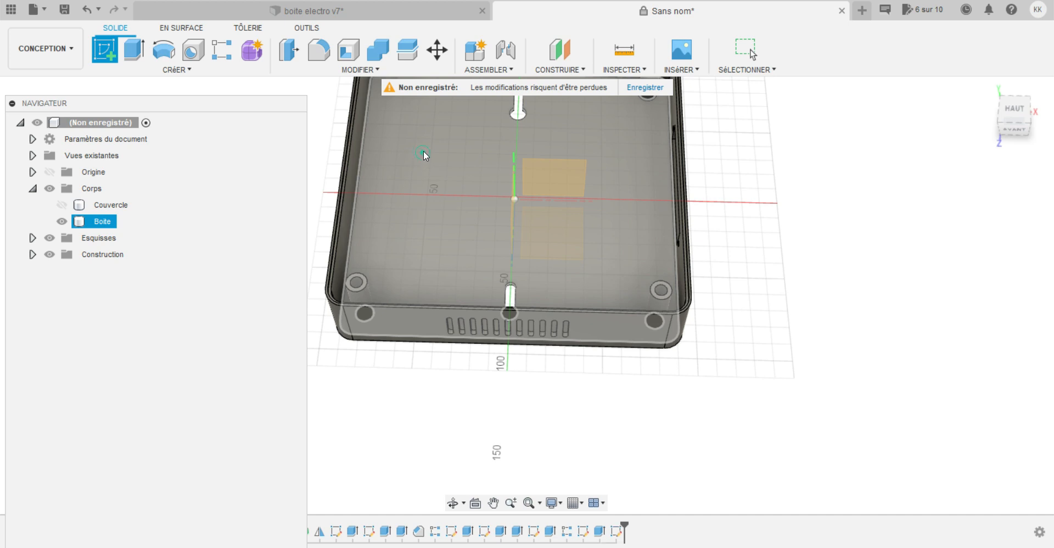
click(423, 151)
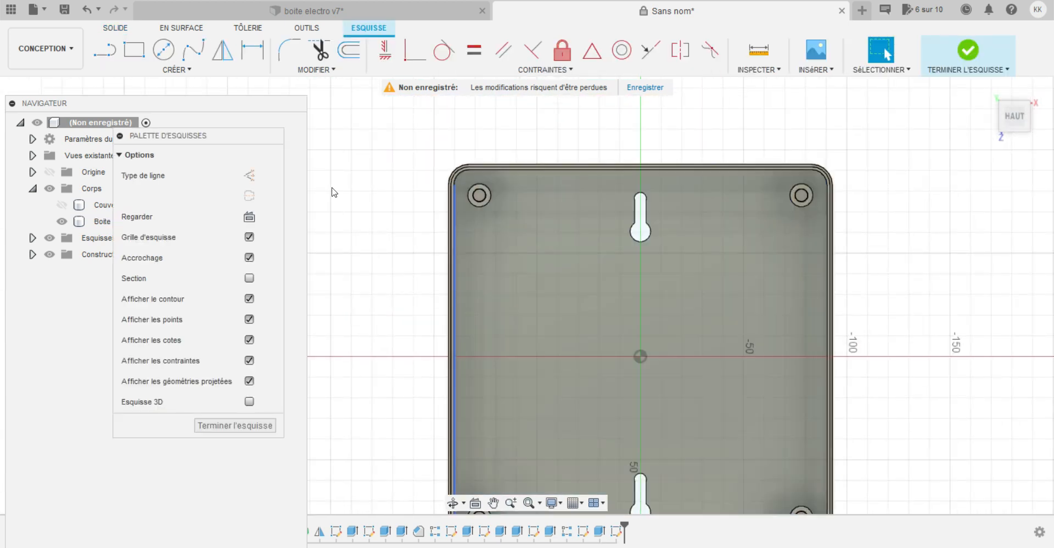
key(l)
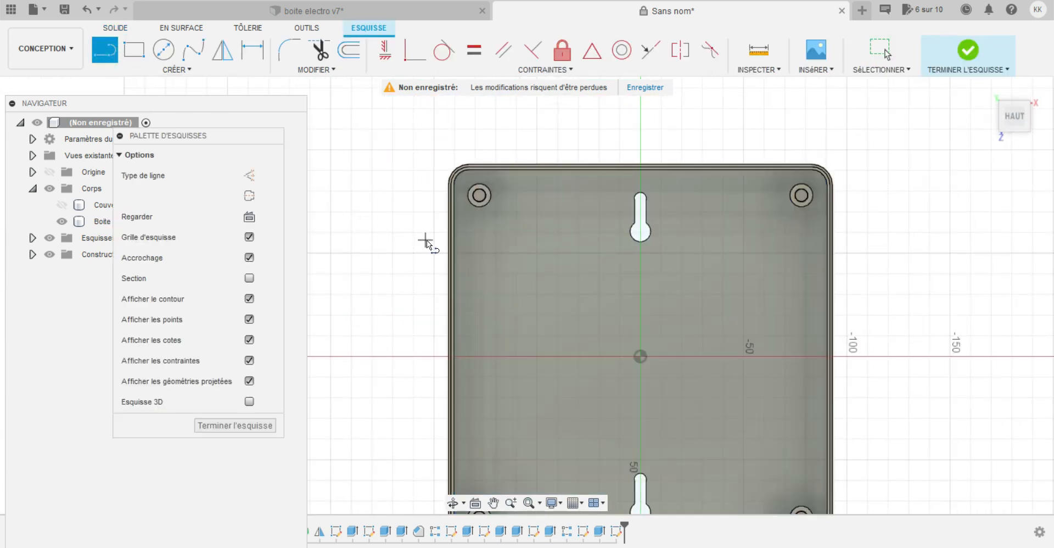
click(434, 253)
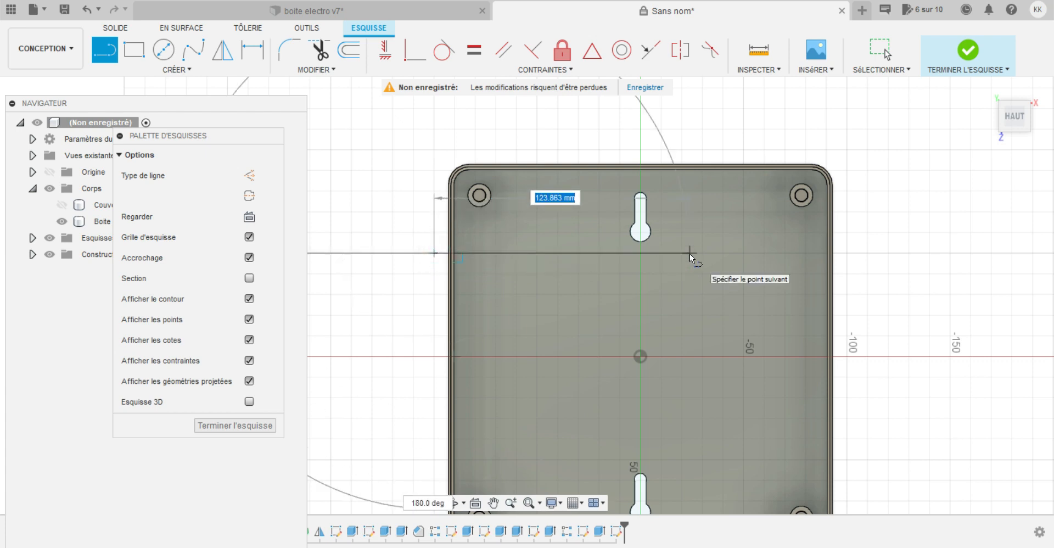
click(689, 254)
key(Escape)
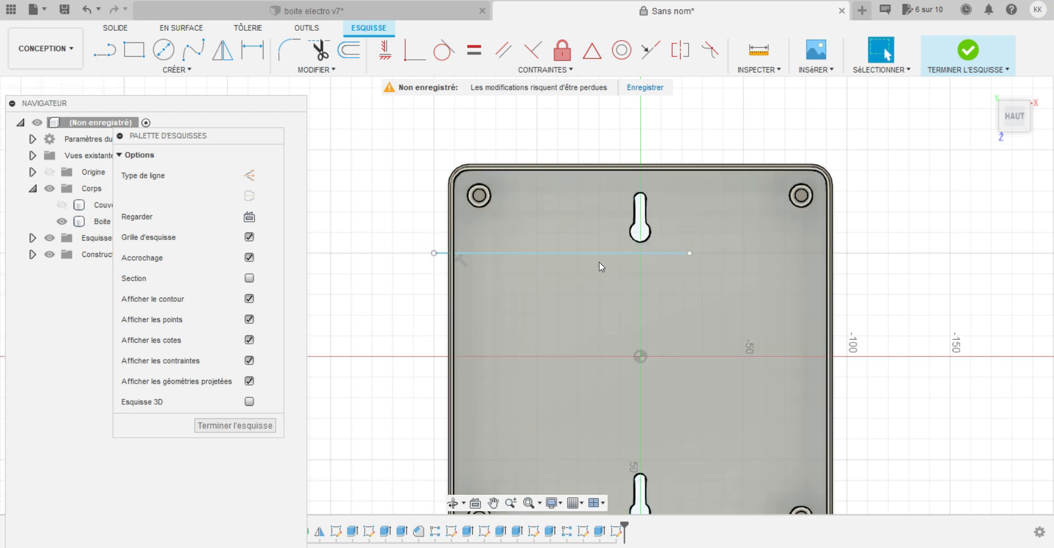
Convert the sketched horizontal line into a construction line.
click(598, 253)
click(255, 176)
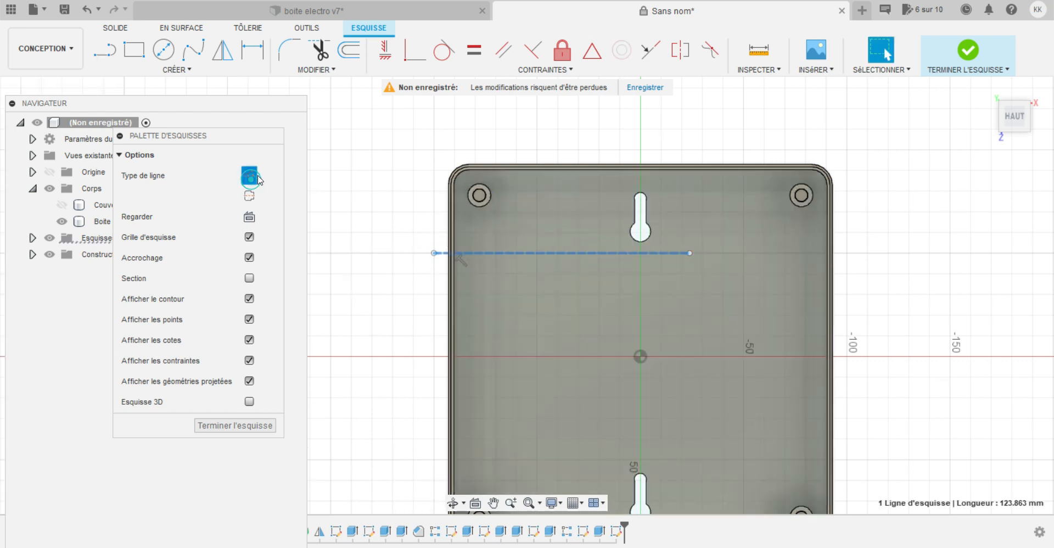
click(424, 297)
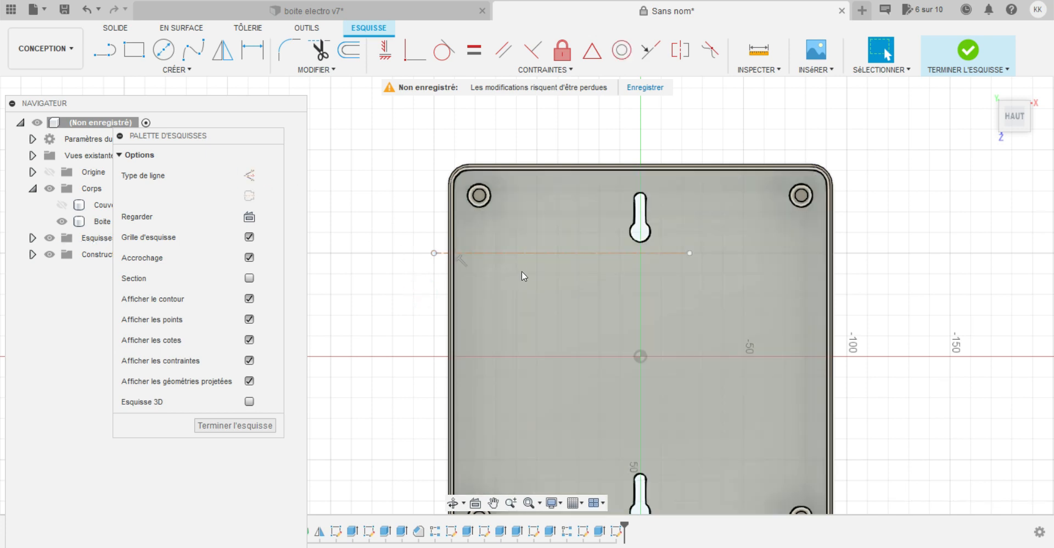
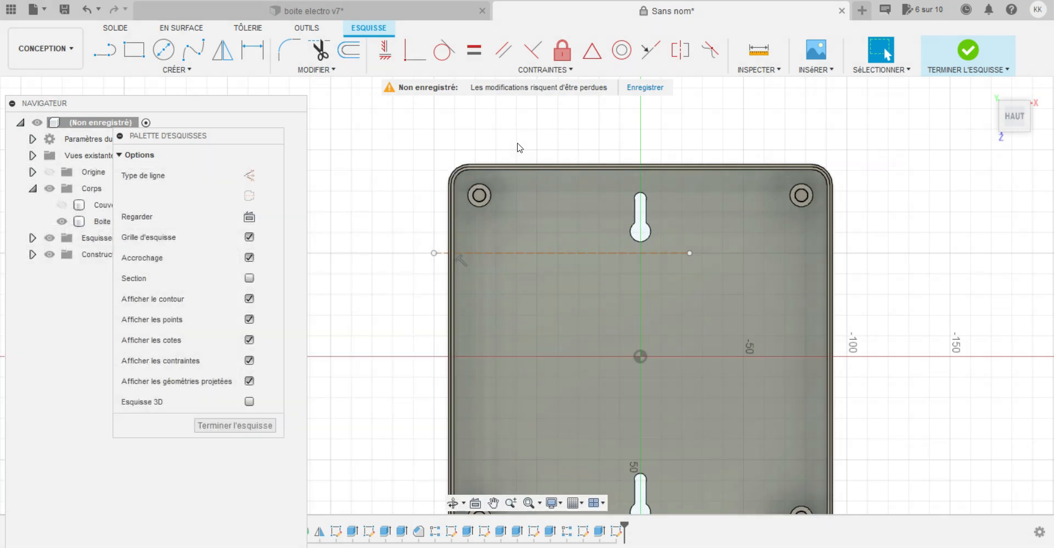
Dimension the construction line 45 mm from the parallel outer edge of the box and finish the sketch.
key(d)
click(537, 253)
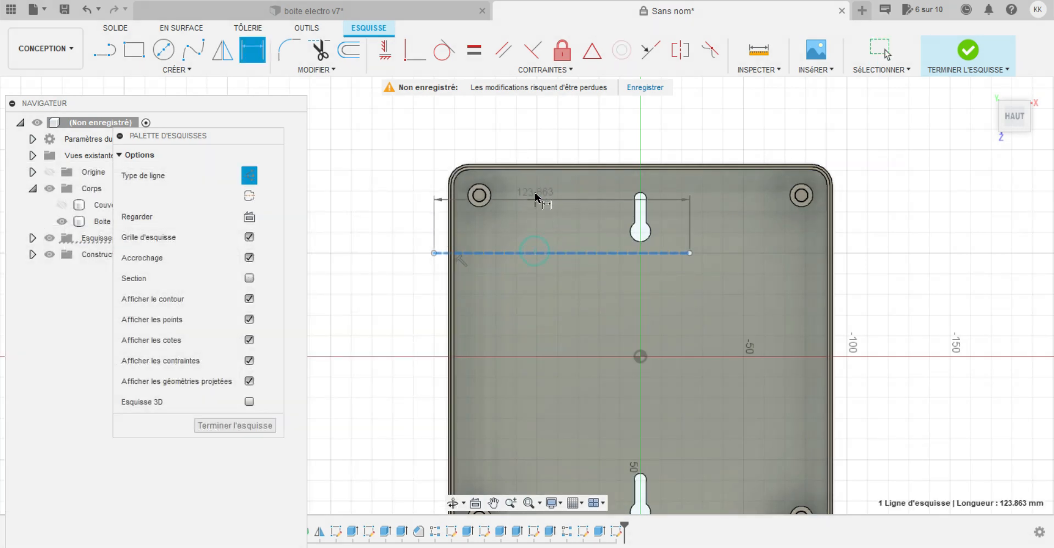
click(538, 163)
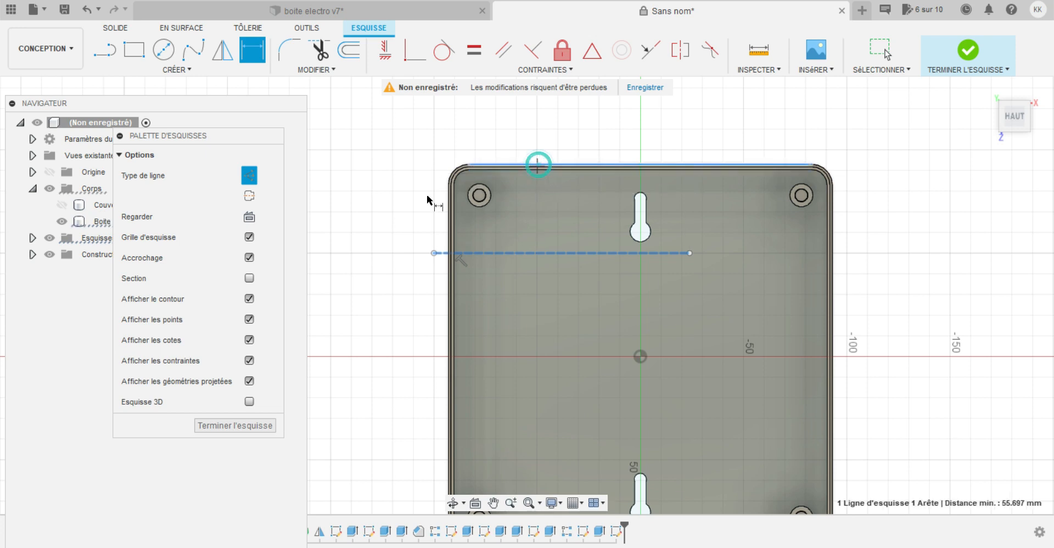
click(408, 209)
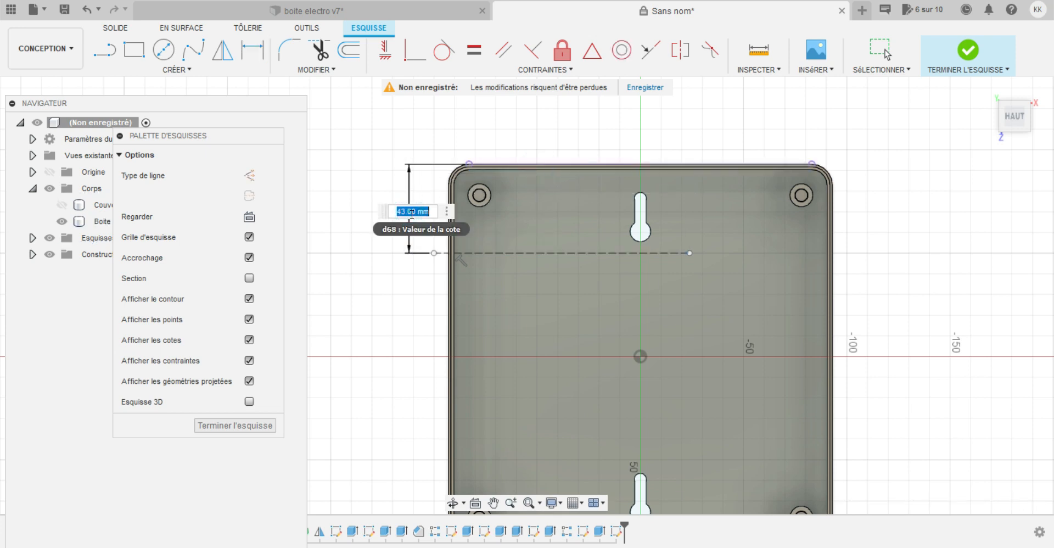
key(BackSpace)
key(Return)
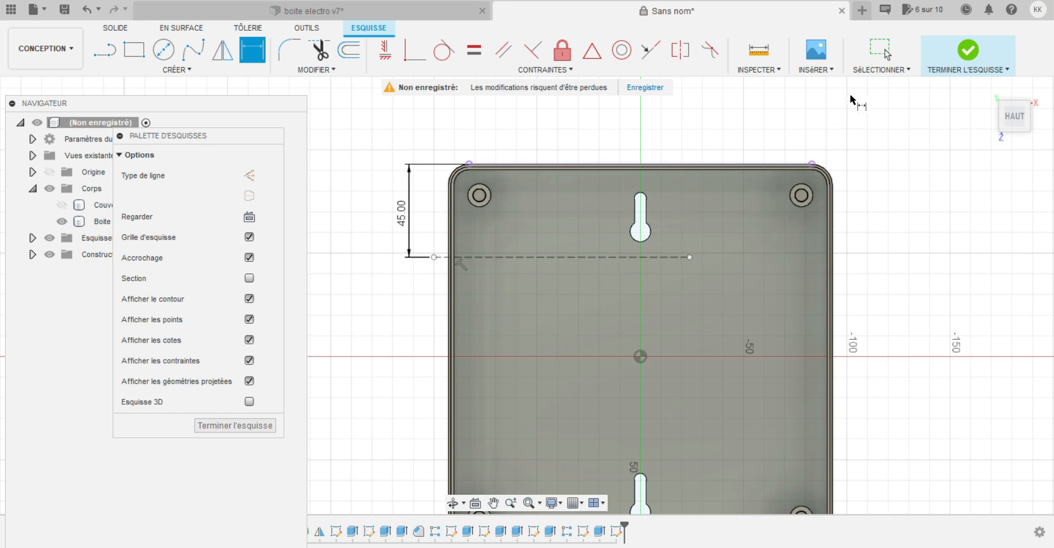
click(969, 51)
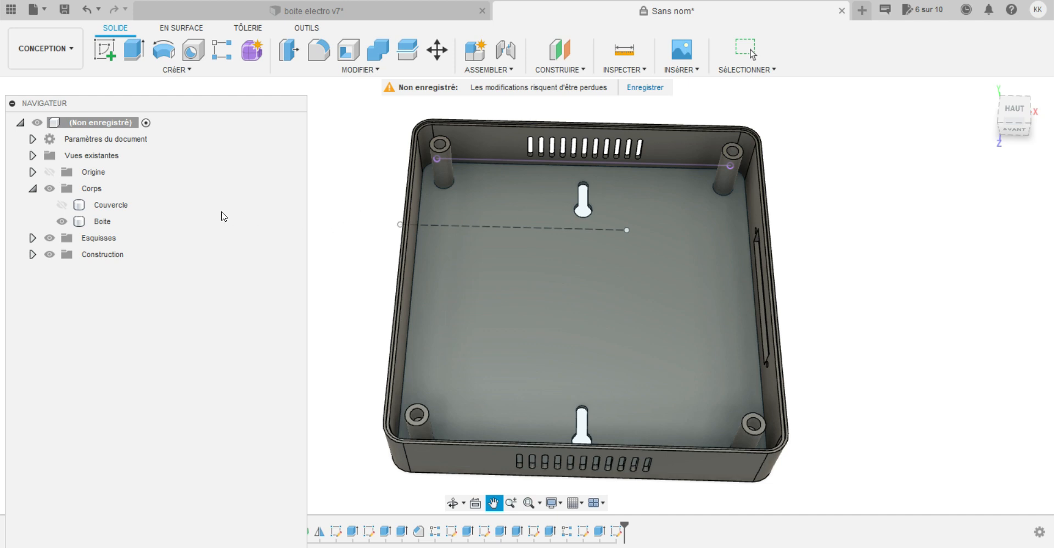
Move the model browser clear of the project data, look through the list of all projects, and reopen Mes exports.
drag(172, 179, 187, 353)
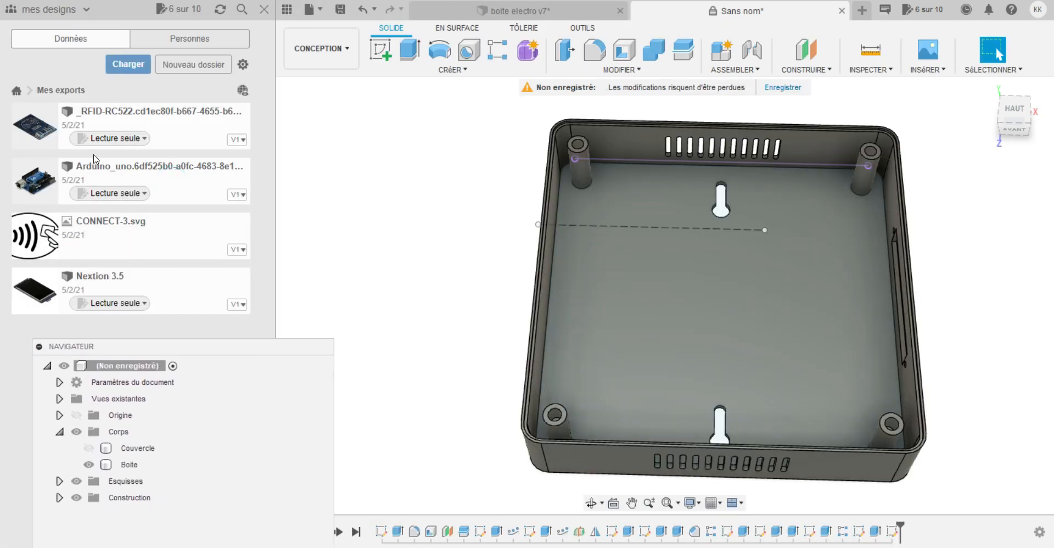
click(16, 90)
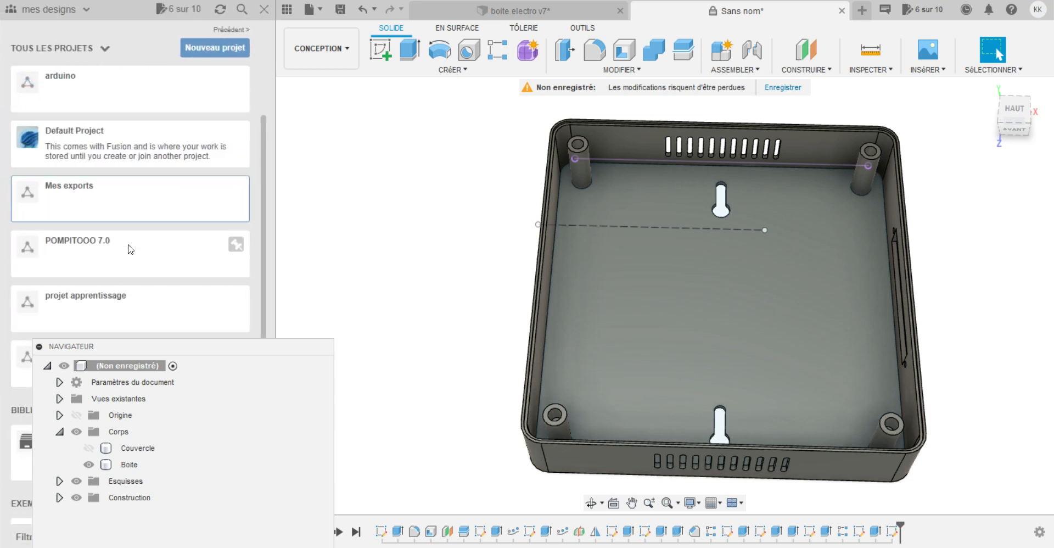
scroll(123, 245, down, 3)
scroll(121, 236, down, 4)
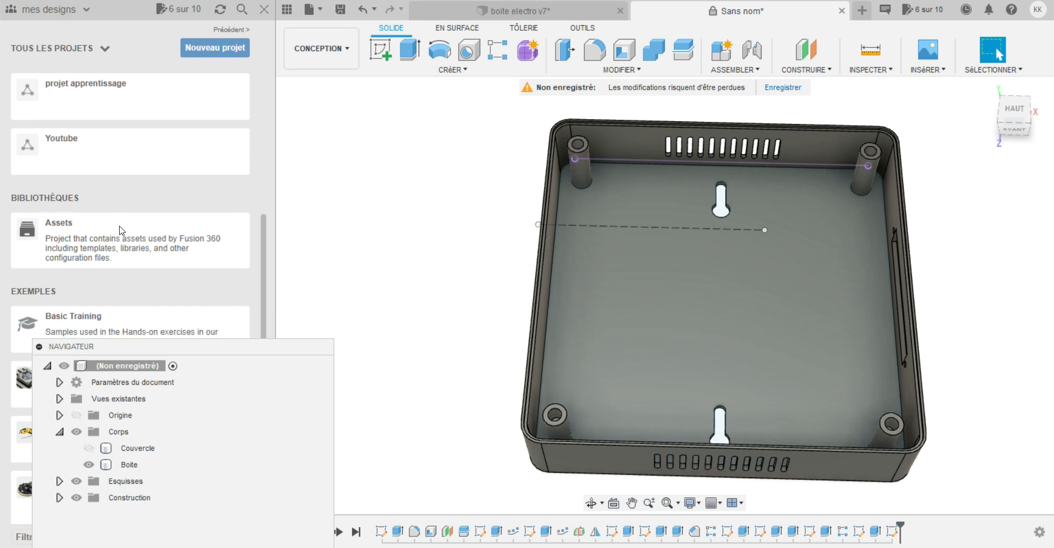
scroll(122, 228, up, 7)
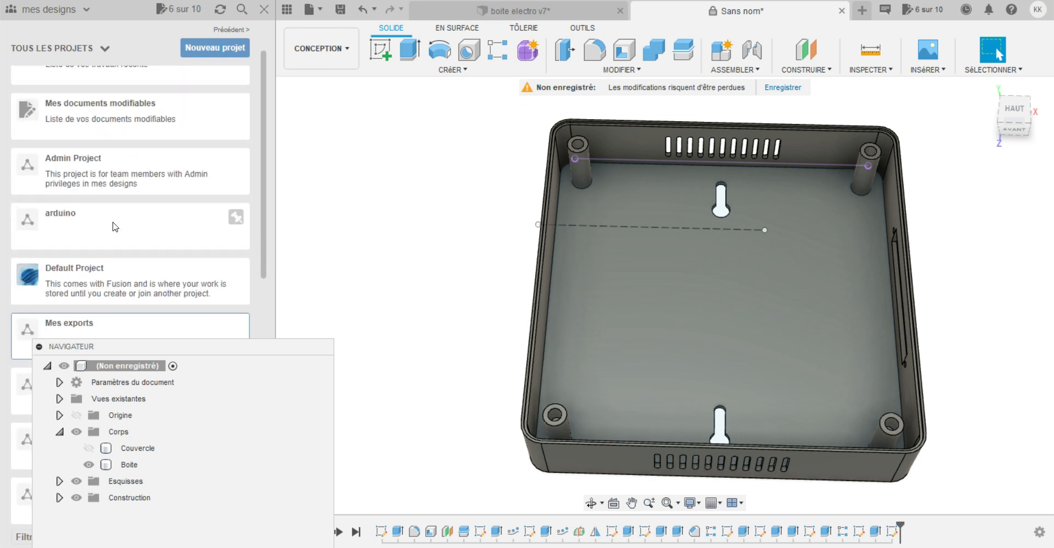
scroll(78, 214, down, 3)
scroll(82, 192, up, 1)
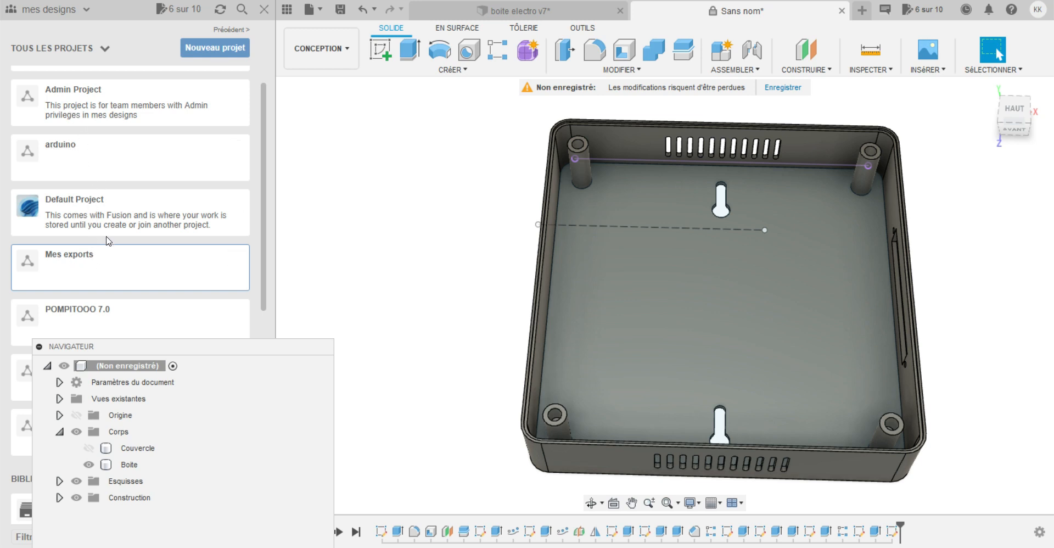
click(84, 260)
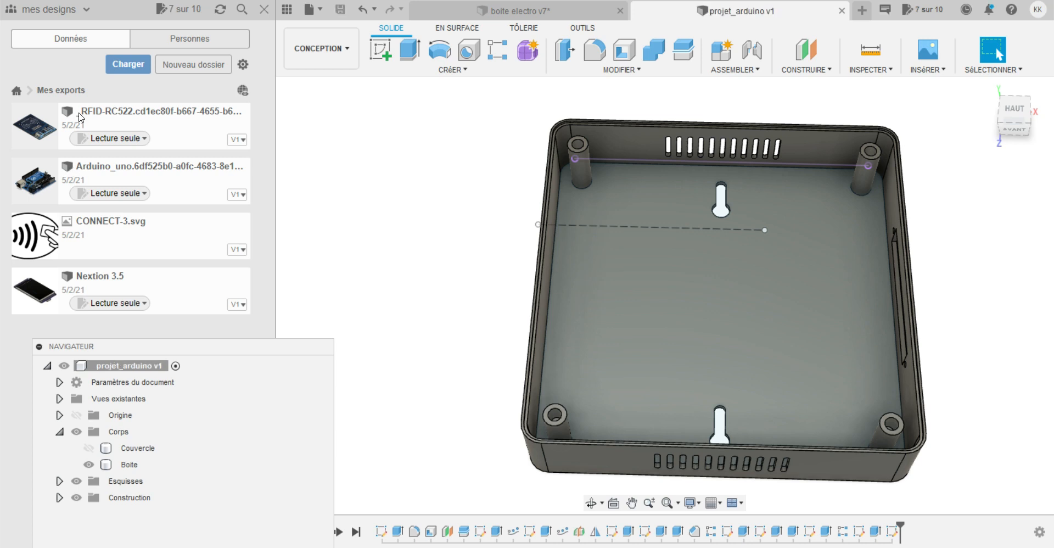
Insert the Arduino_uno component from Mes exports into the box in the projet_arduino design.
click(78, 113)
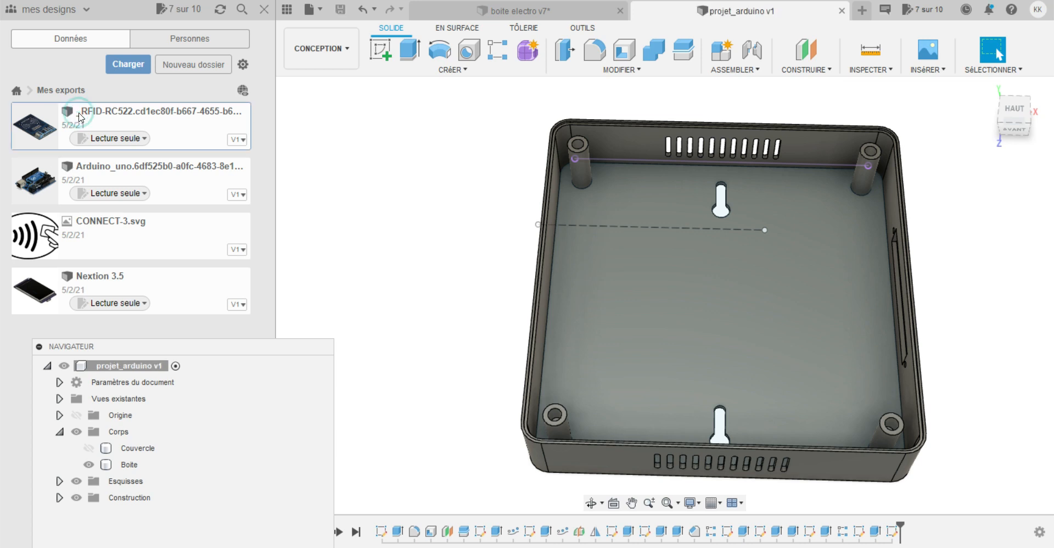
click(77, 174)
drag(77, 175, 564, 248)
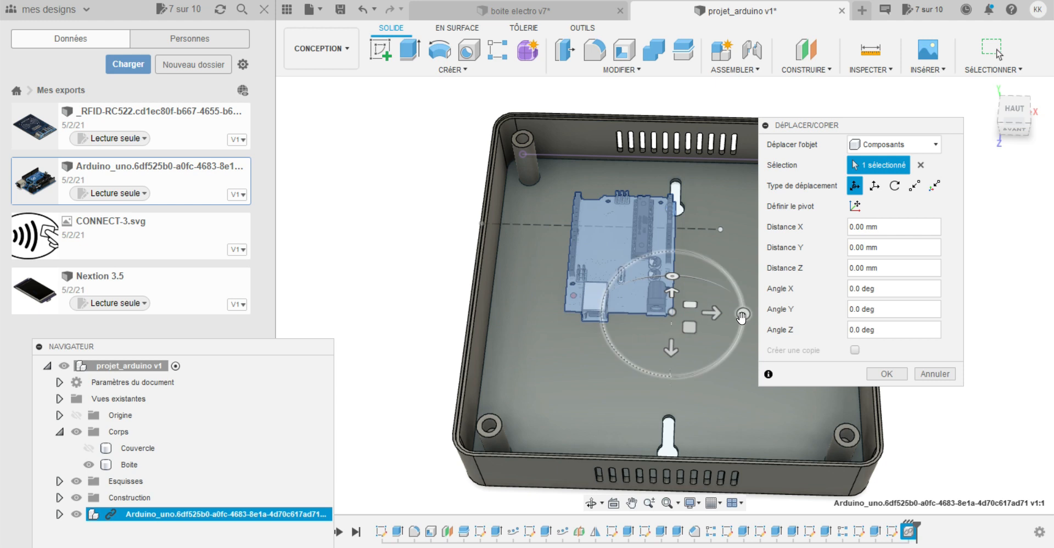
Rotate the inserted Arduino board by -90 degrees about the Y axis and shift it freely inside the box.
drag(741, 320, 668, 347)
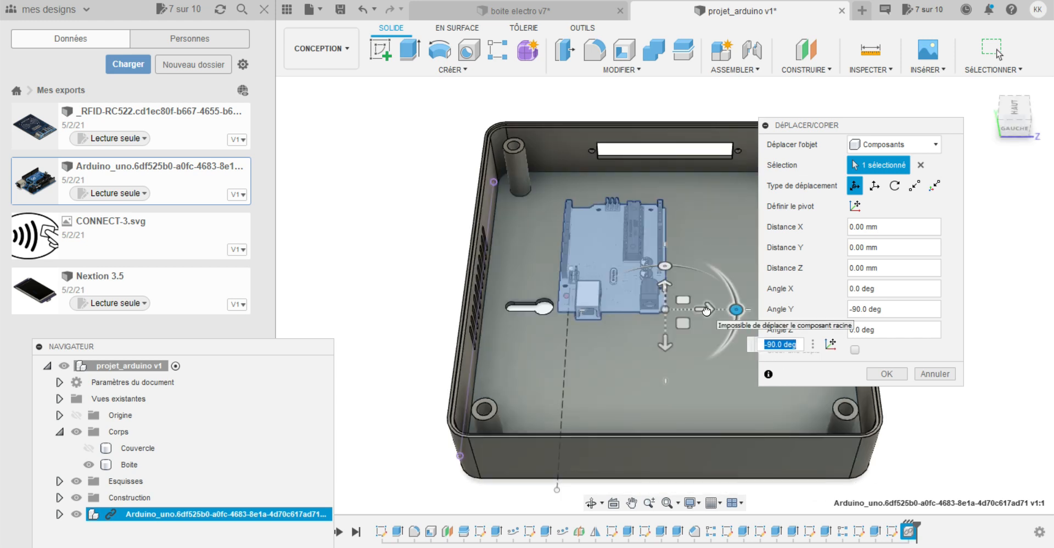
drag(706, 308, 682, 276)
click(684, 285)
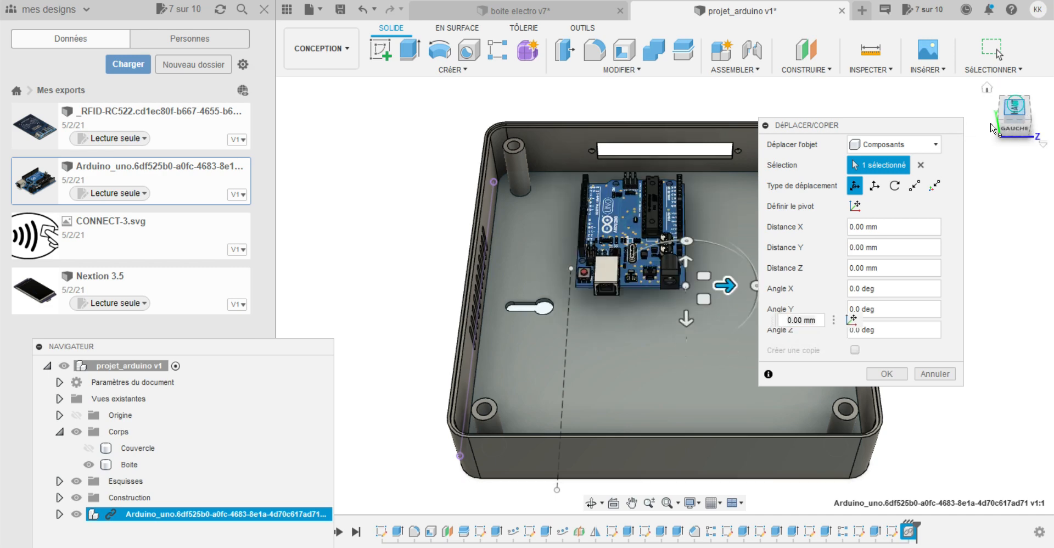
Move the Arduino board 80 mm along Z toward the side wall, check its position, and accept the move.
click(1014, 108)
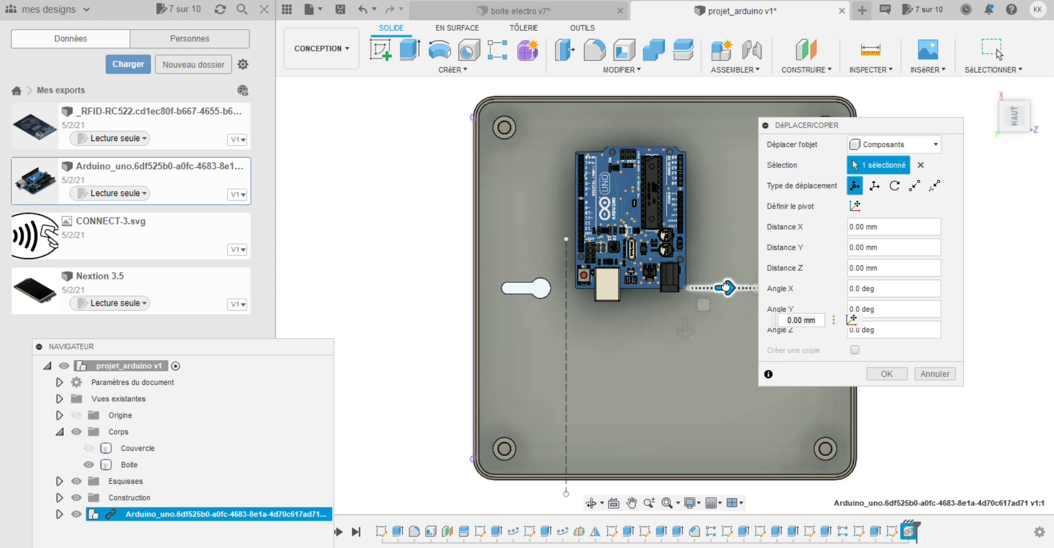
drag(717, 286, 721, 286)
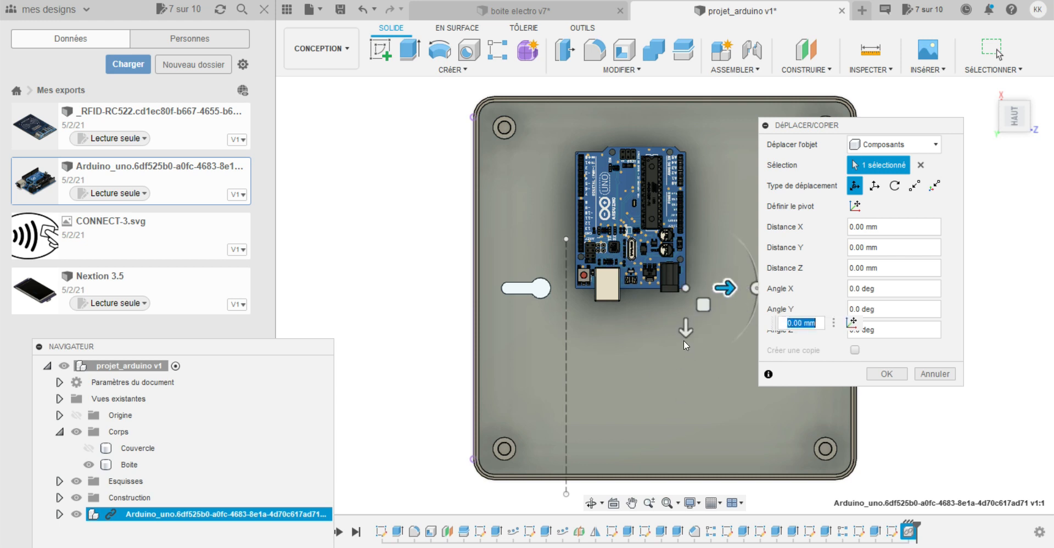
drag(685, 331, 663, 469)
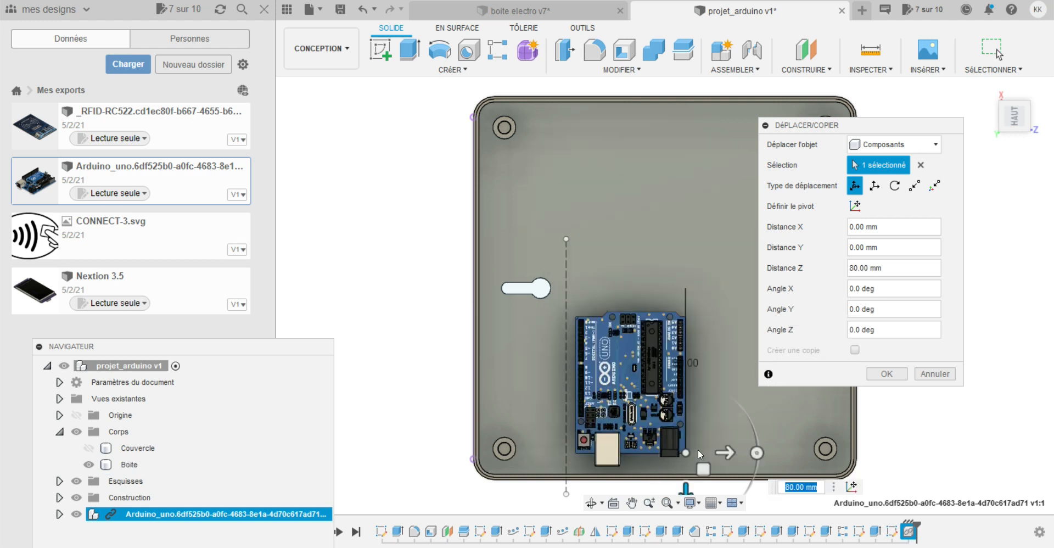
click(591, 502)
drag(603, 455, 506, 393)
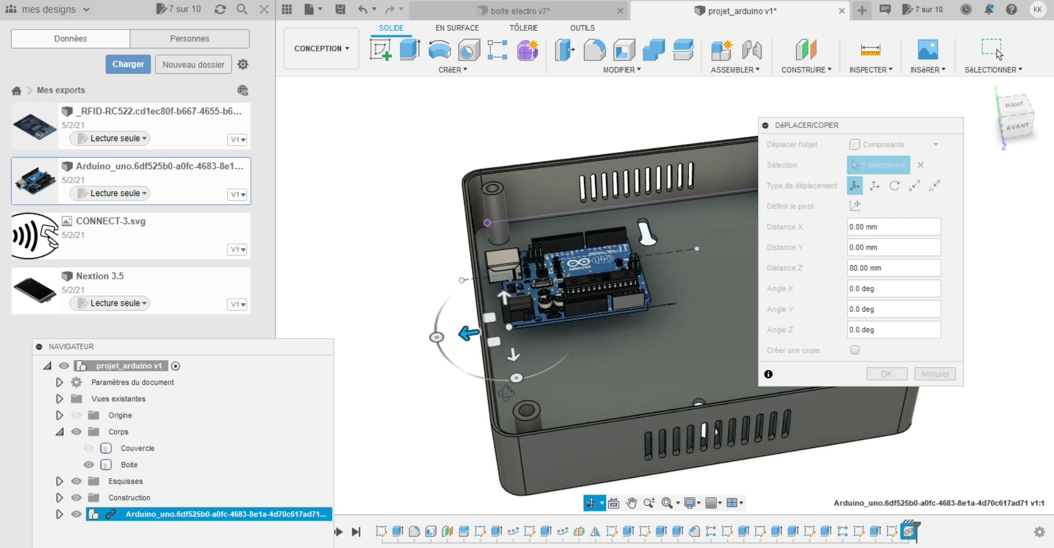
click(887, 374)
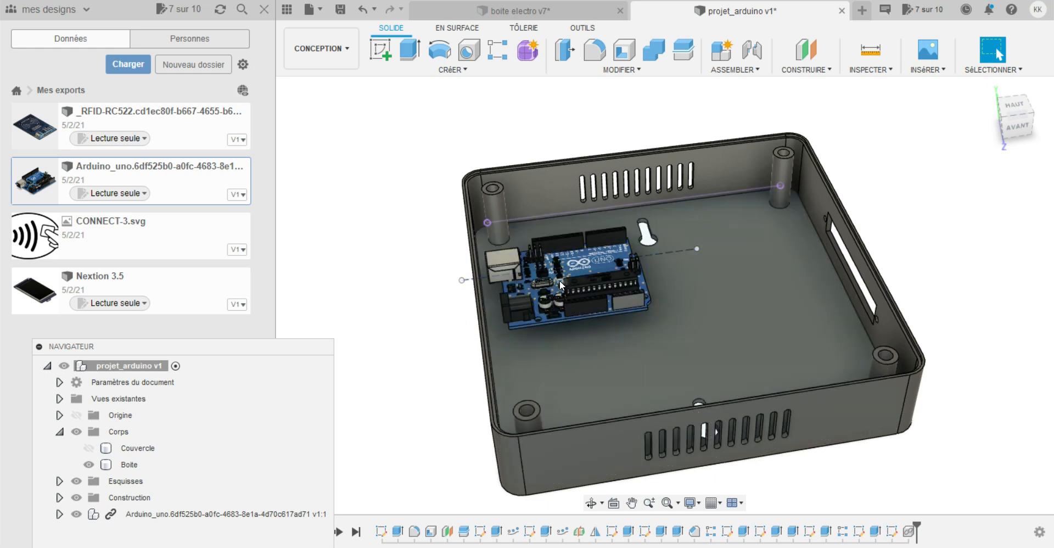
click(679, 413)
Move the model browser back up and create a rigid group from the Arduino_uno component, including its child components.
drag(198, 346, 168, 77)
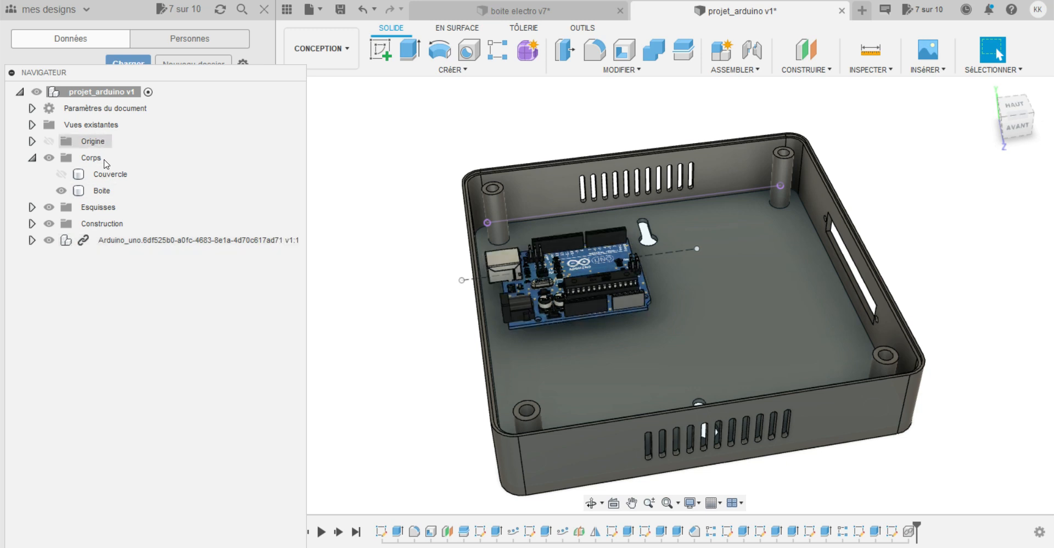
click(117, 241)
right_click(117, 243)
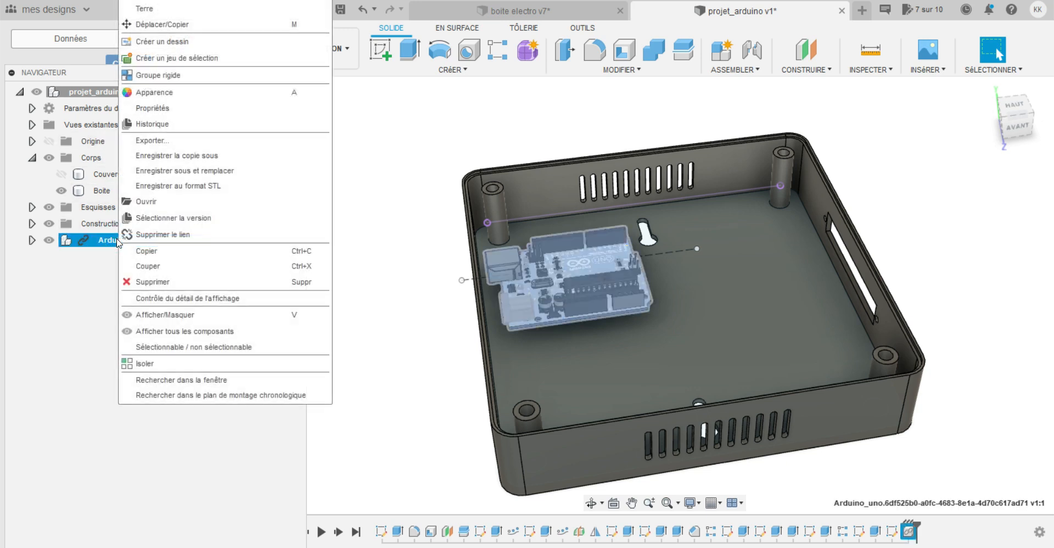
click(148, 77)
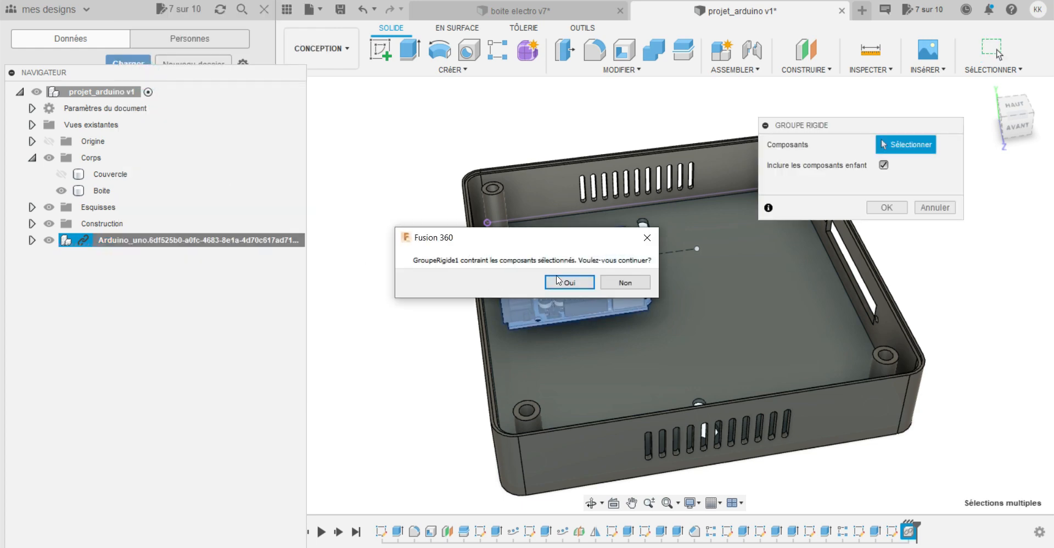
click(557, 281)
click(887, 209)
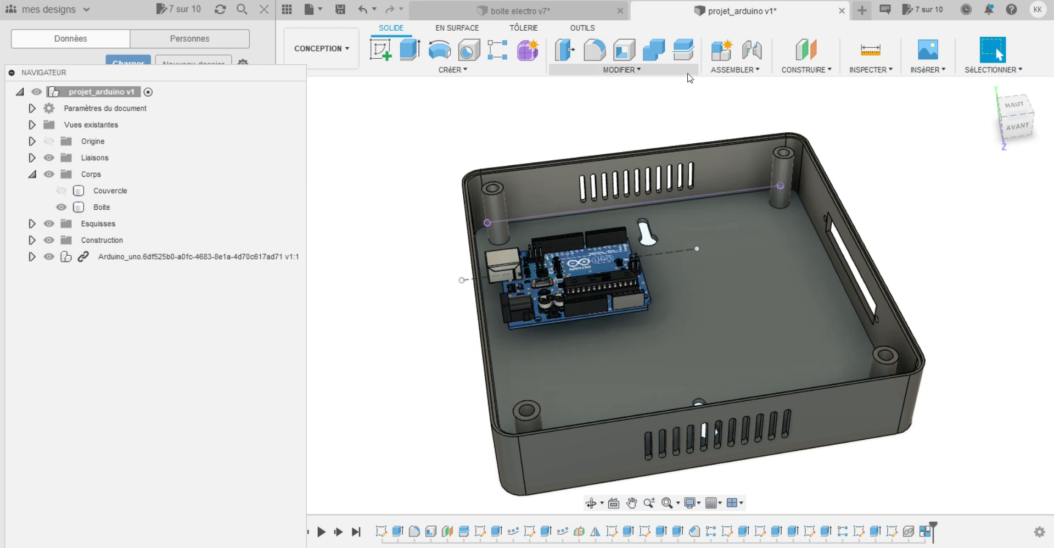
Start a joint, hide the Boite body, and place the first joint origin at the middle of the Arduino board's lower edge on the connector side.
click(724, 71)
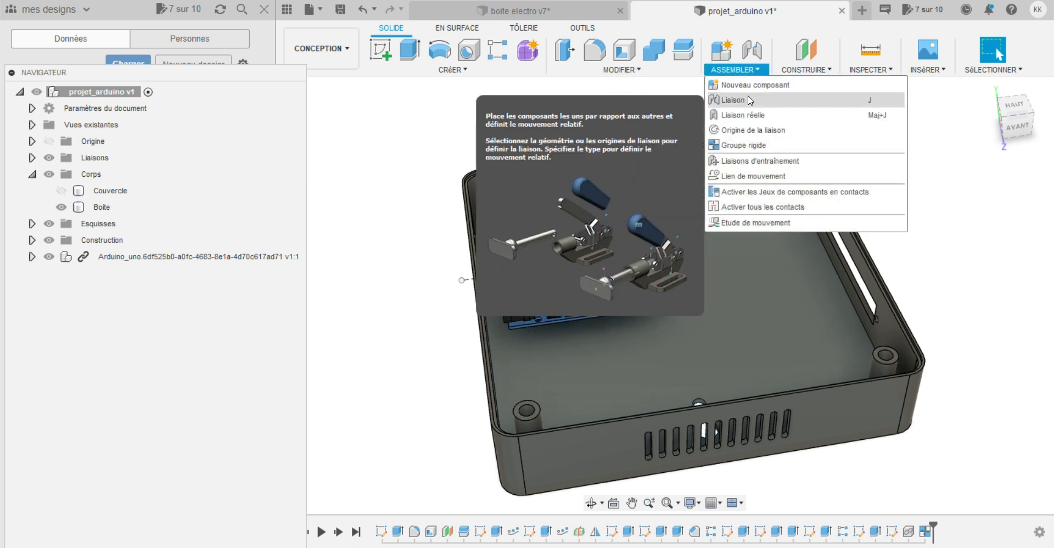
click(772, 102)
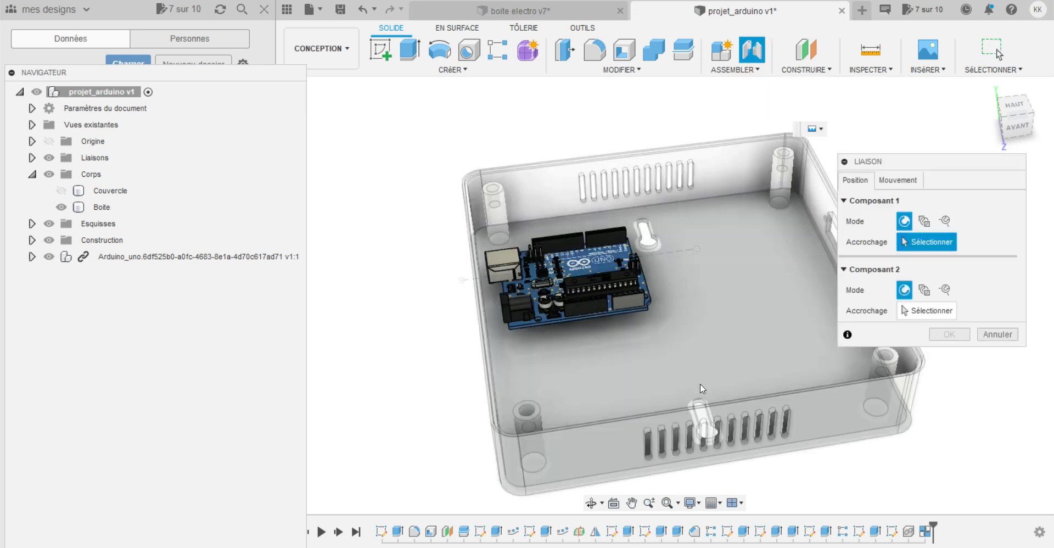
click(61, 208)
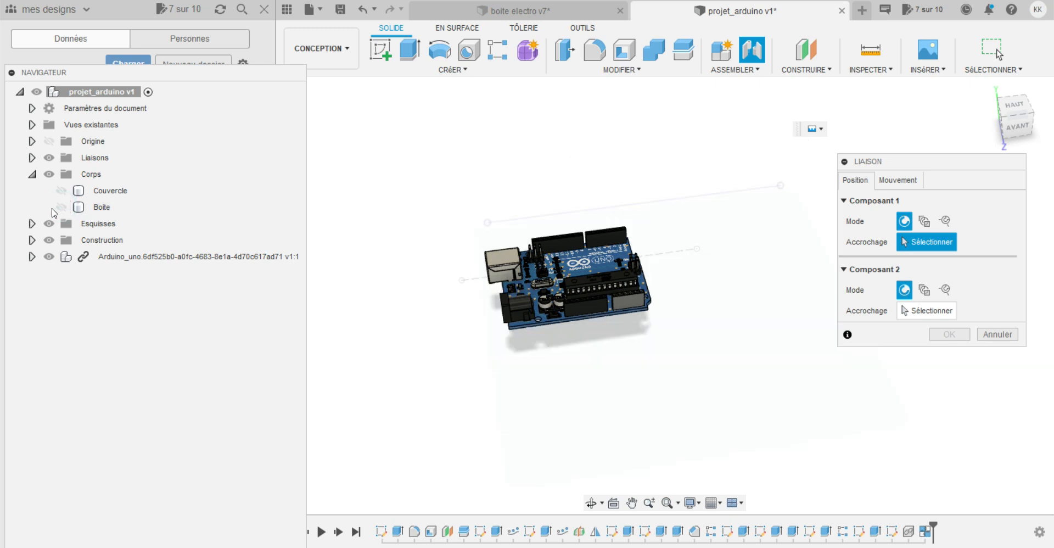
click(592, 502)
drag(568, 397, 634, 339)
shift+middle_drag(633, 339, 637, 339)
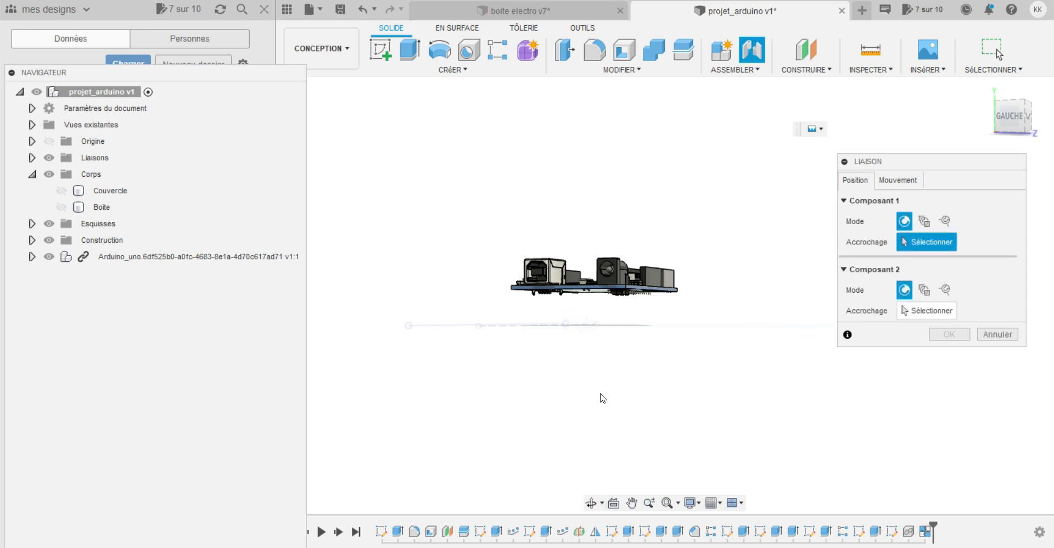
click(591, 502)
drag(585, 380, 621, 330)
scroll(621, 329, up, 5)
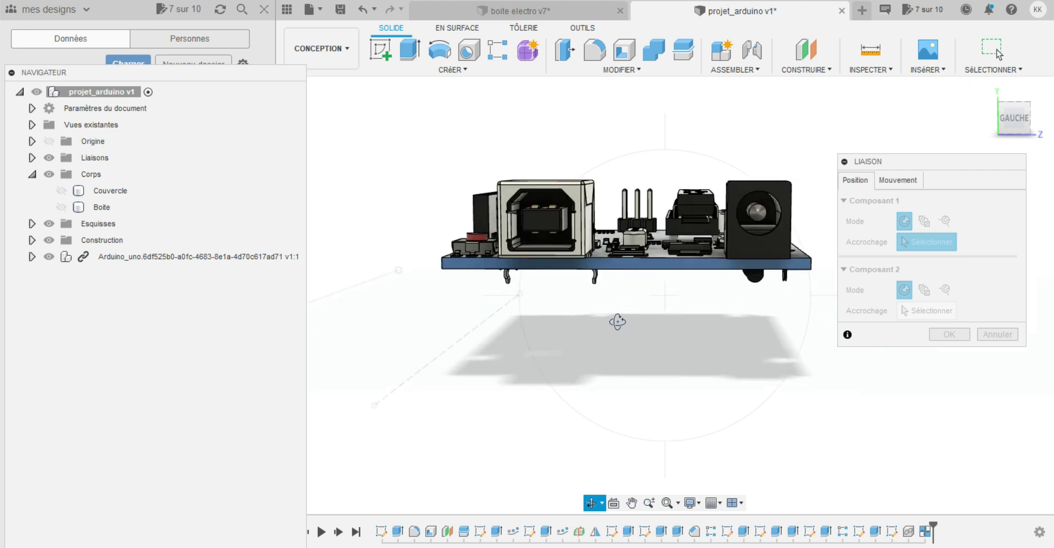
key(Escape)
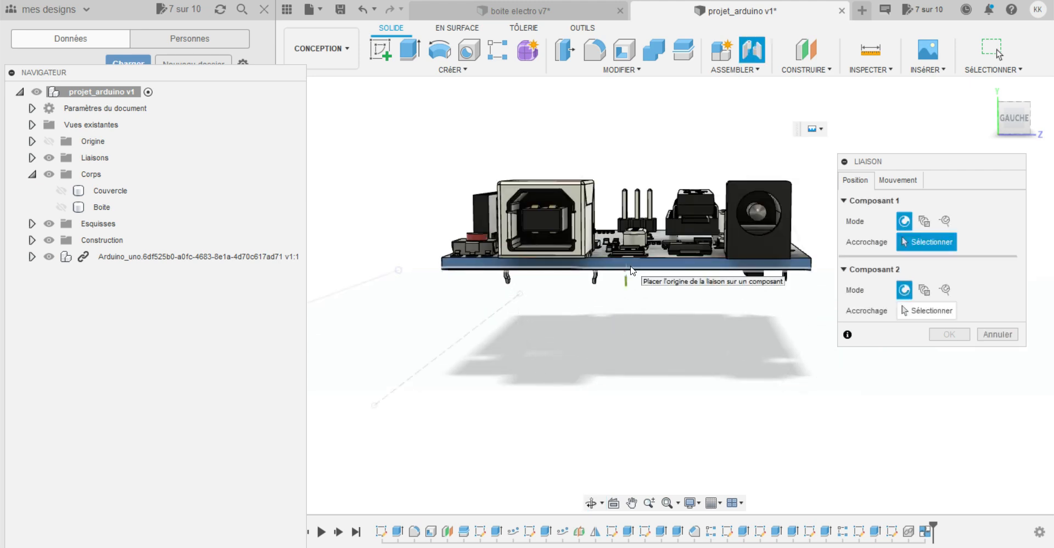
click(630, 267)
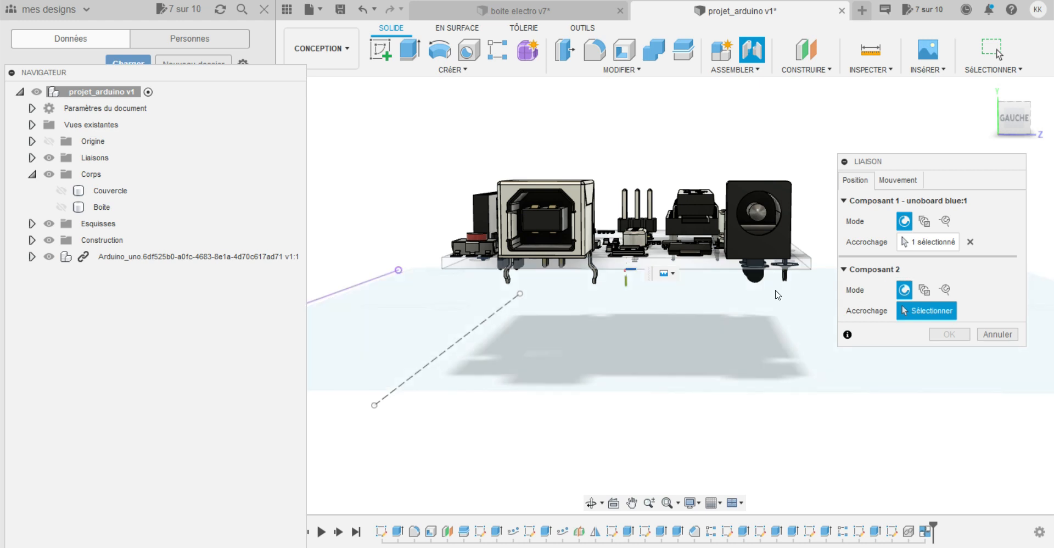
Hide the Arduino_uno component, show the Boite body, and join to the midpoint of the floor edge along the side wall.
click(49, 257)
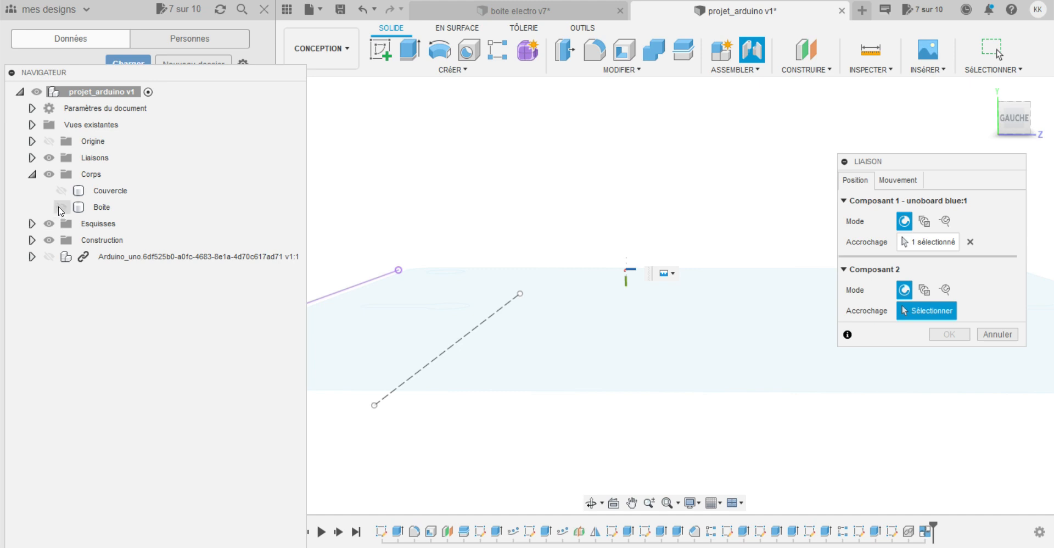
click(61, 207)
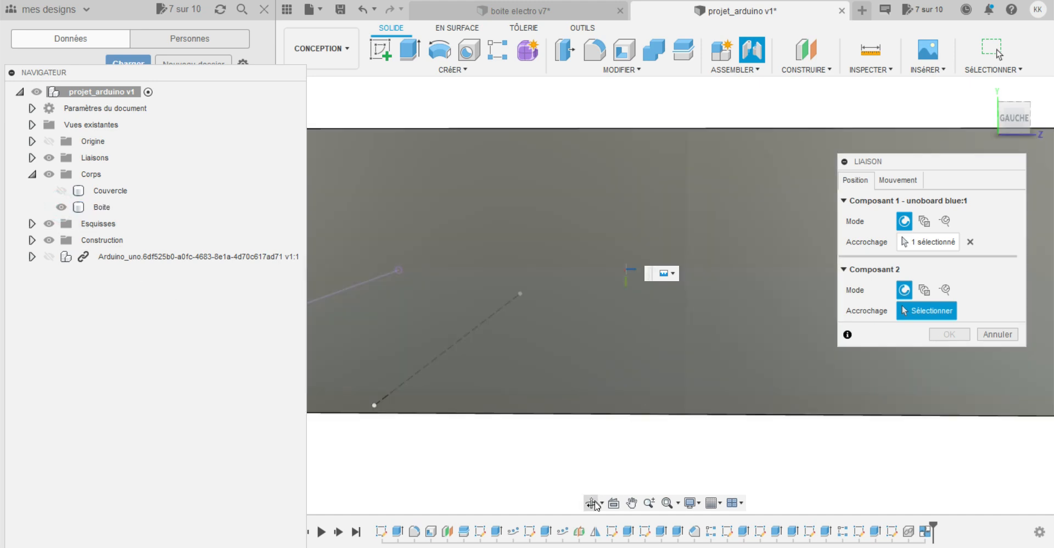
click(592, 503)
drag(636, 361, 504, 390)
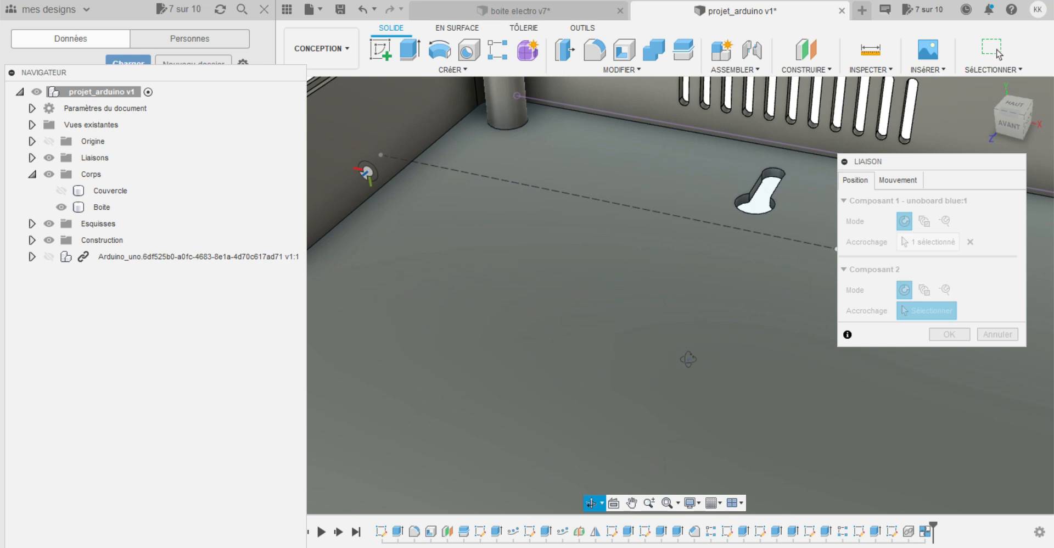
key(Escape)
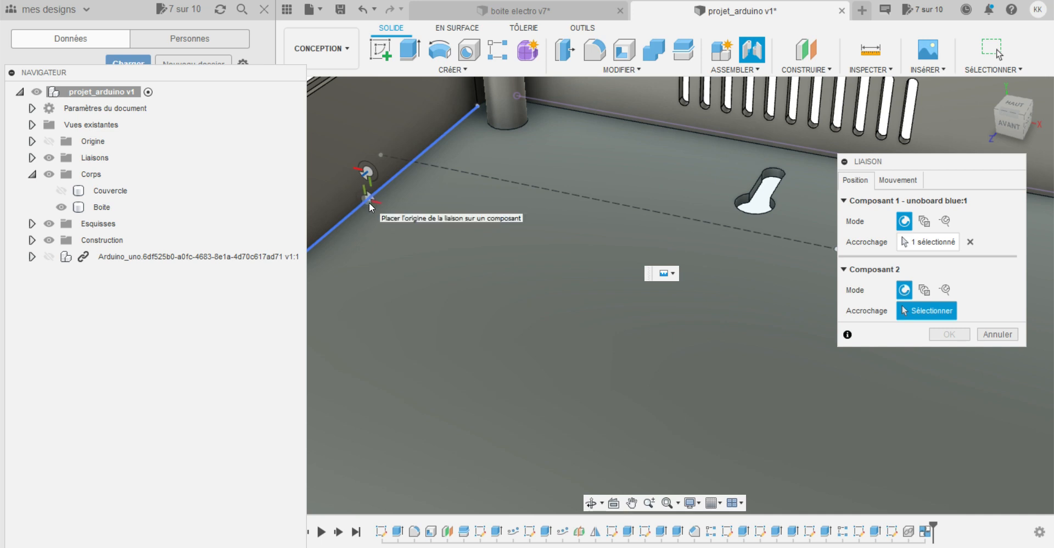
click(369, 202)
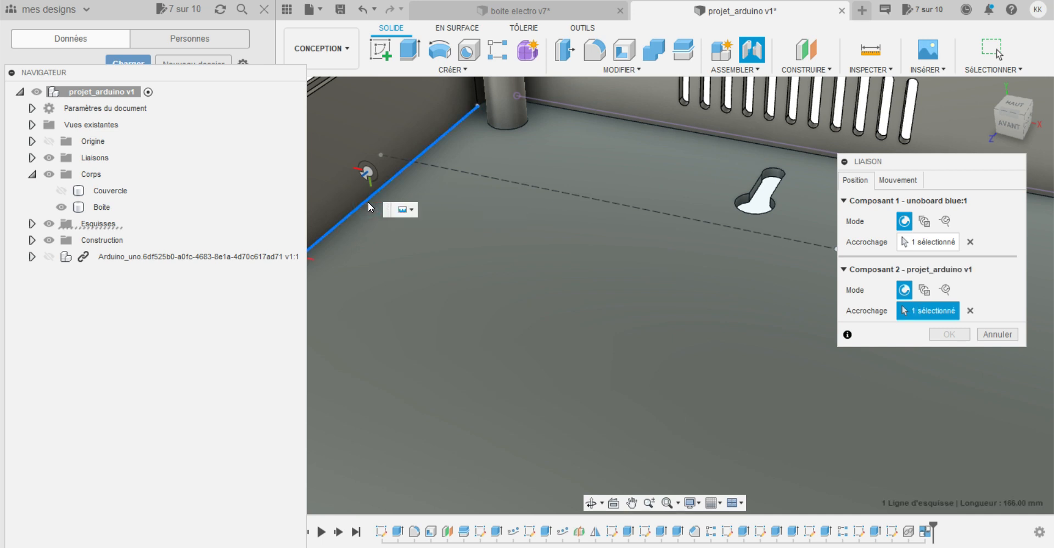
click(949, 464)
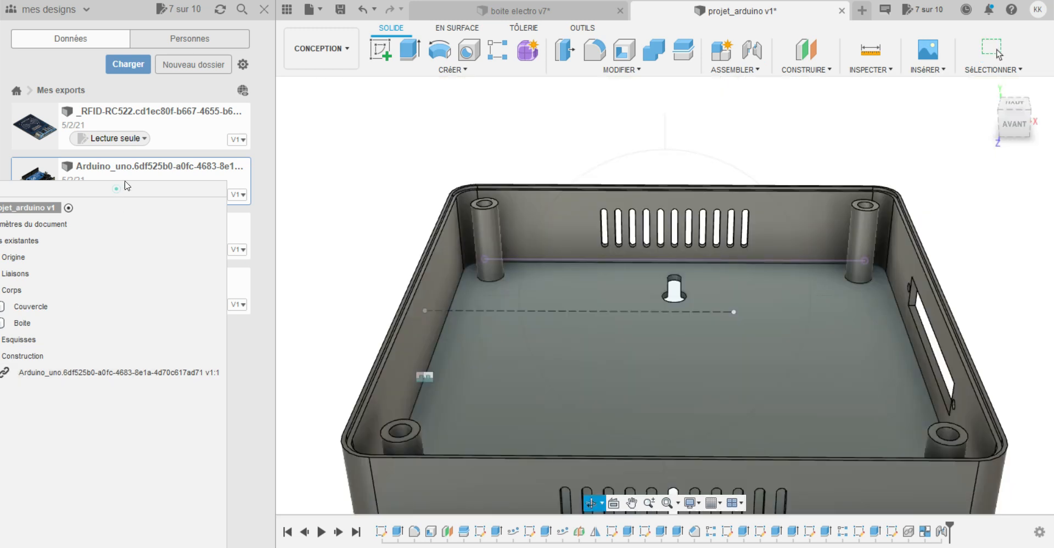
Move the model browser up and show the Arduino_uno component in the box again.
drag(126, 185, 153, 147)
click(28, 301)
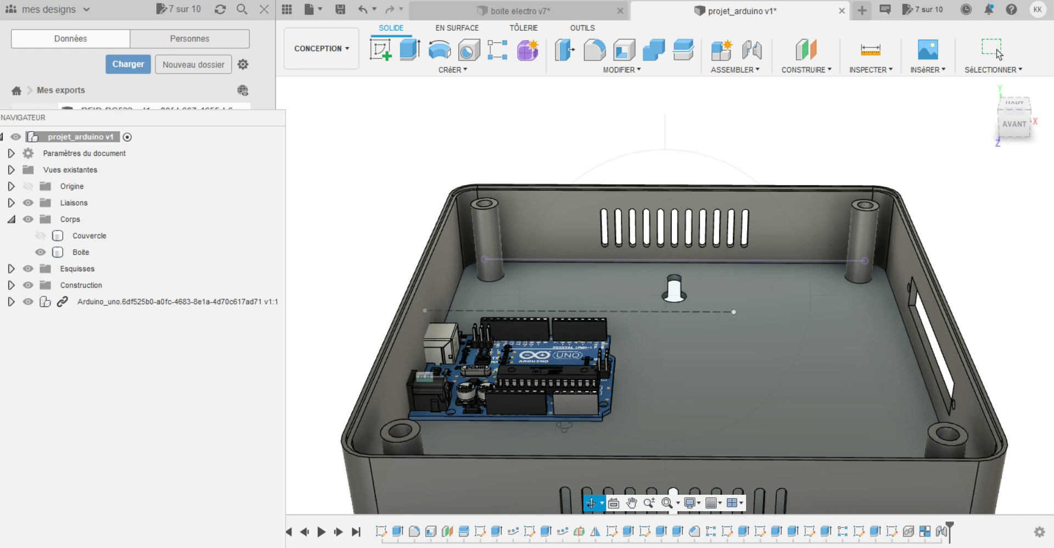
mouse_move(639, 421)
shift+middle_down()
mouse_move(725, 399)
mouse_move(631, 453)
shift+middle_up()
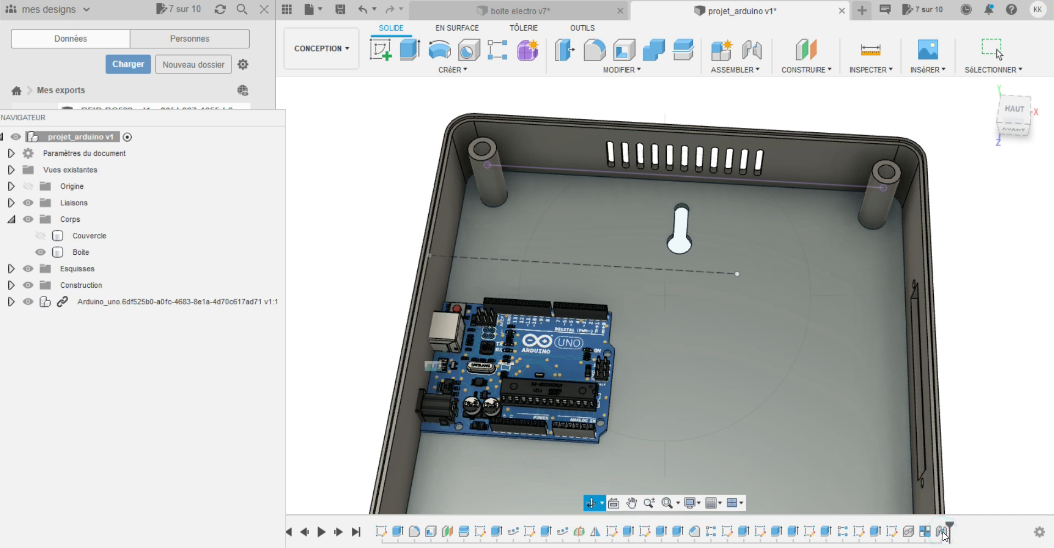
key(Escape)
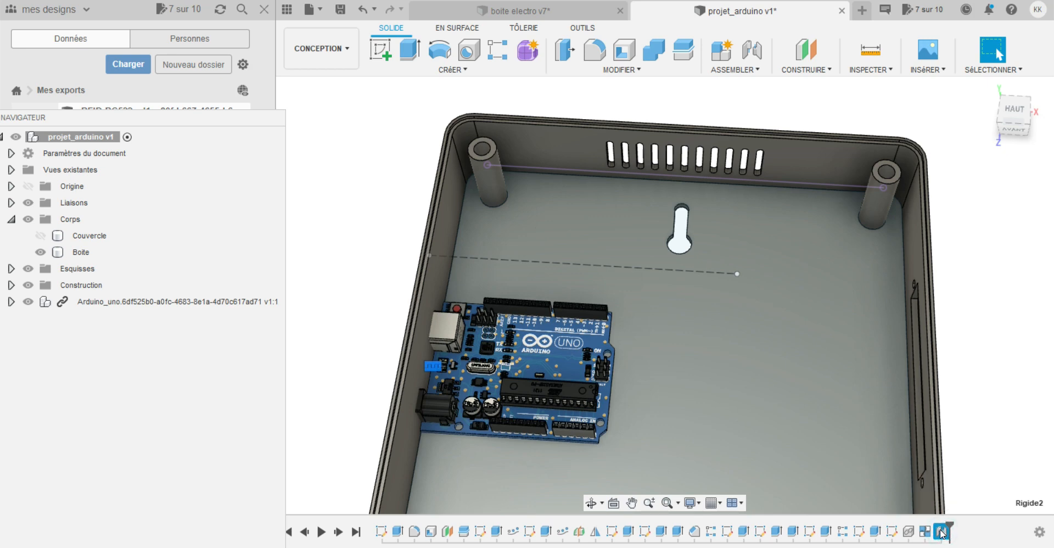
Edit the Arduino board's joint and offset the board -20 mm in Z along the side wall.
right_click(942, 533)
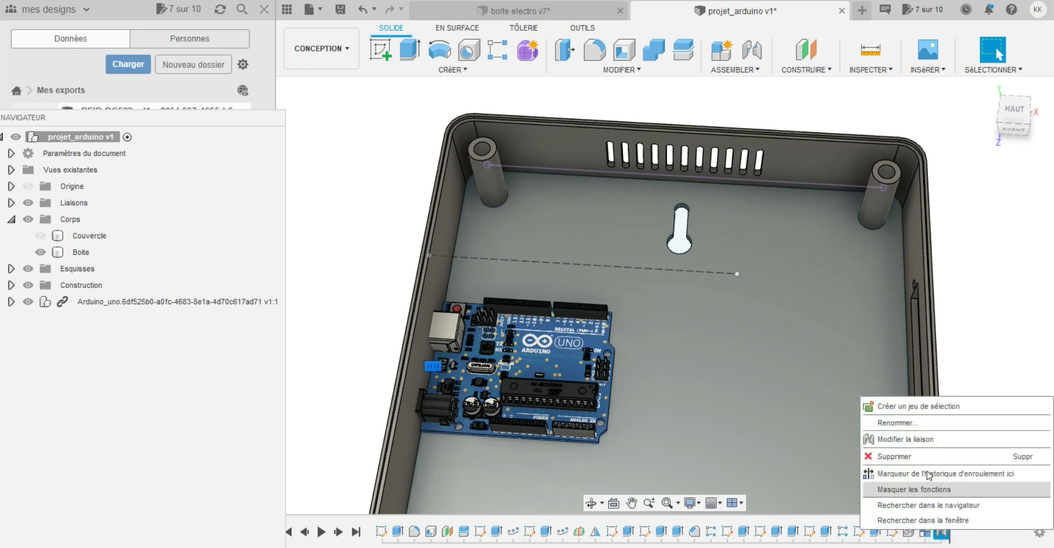
click(918, 441)
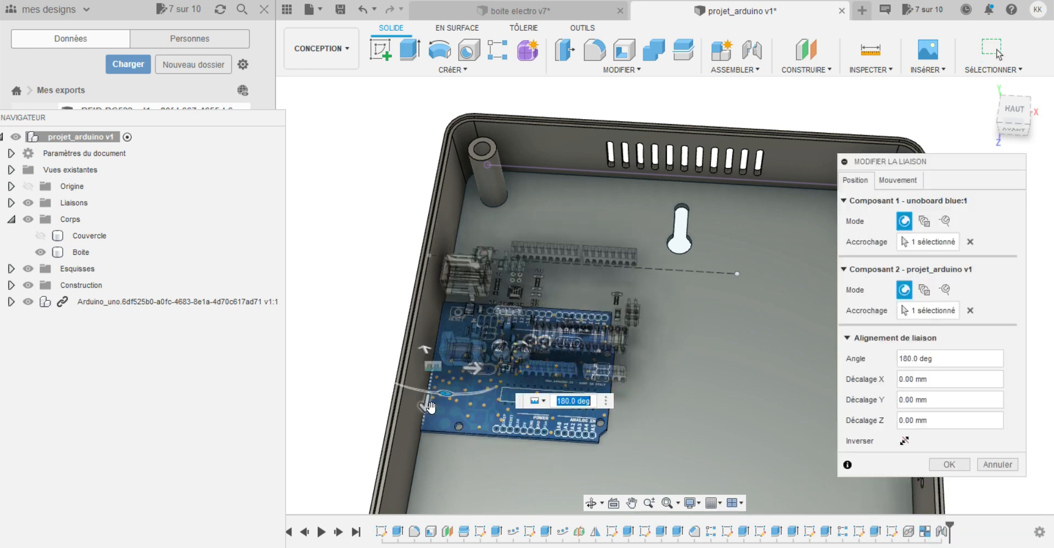
drag(427, 406, 446, 365)
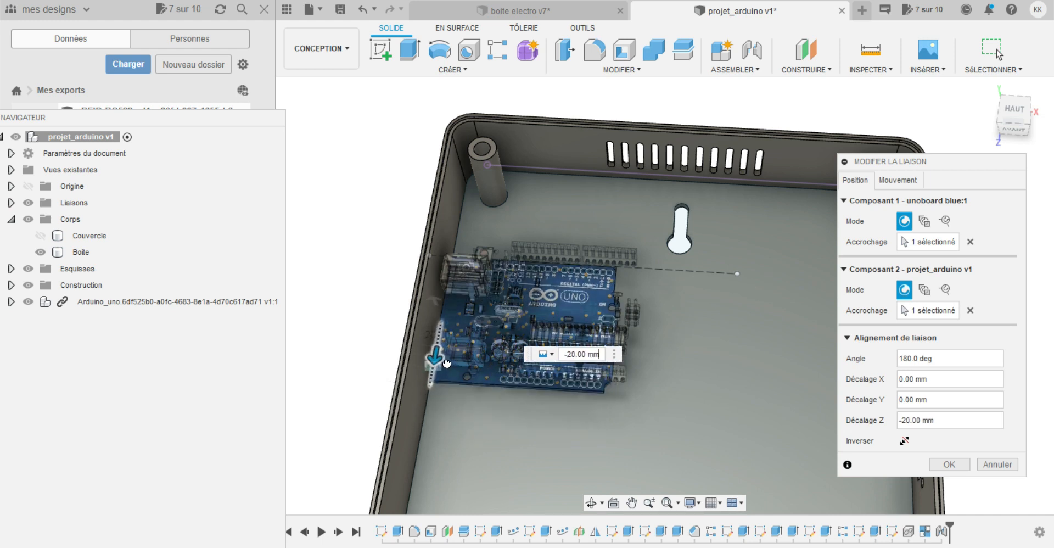
click(590, 503)
drag(607, 446, 607, 468)
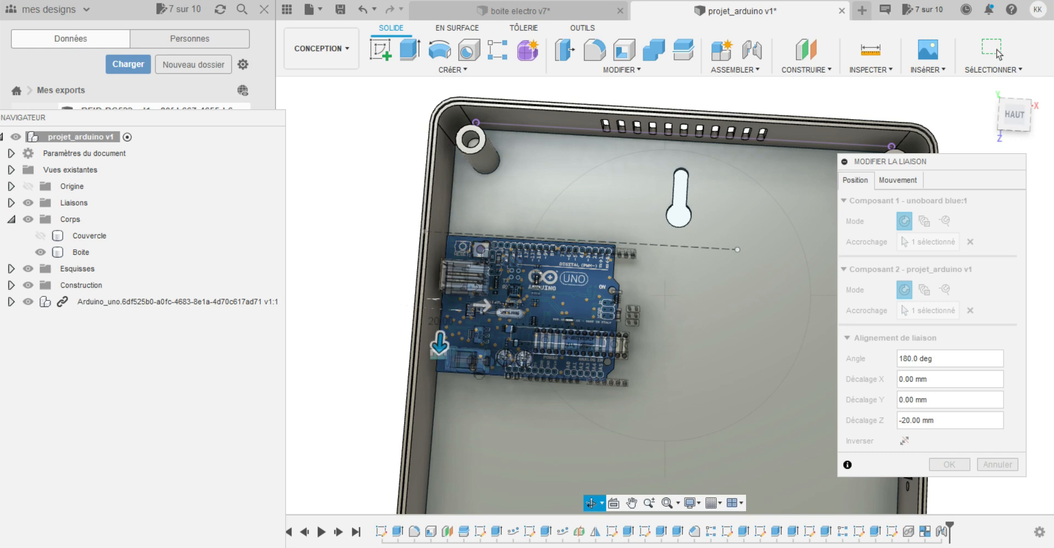
drag(456, 401, 473, 354)
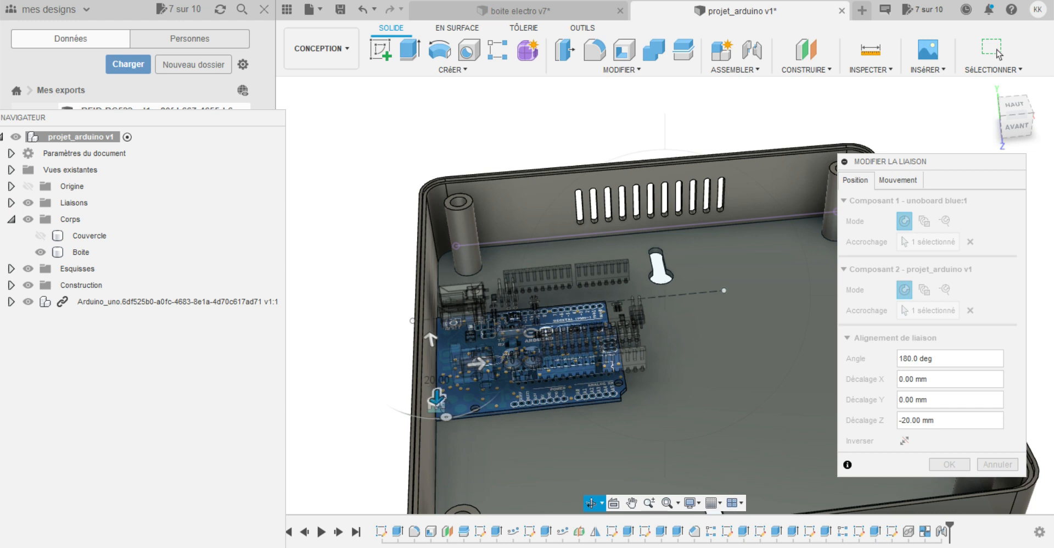
key(Escape)
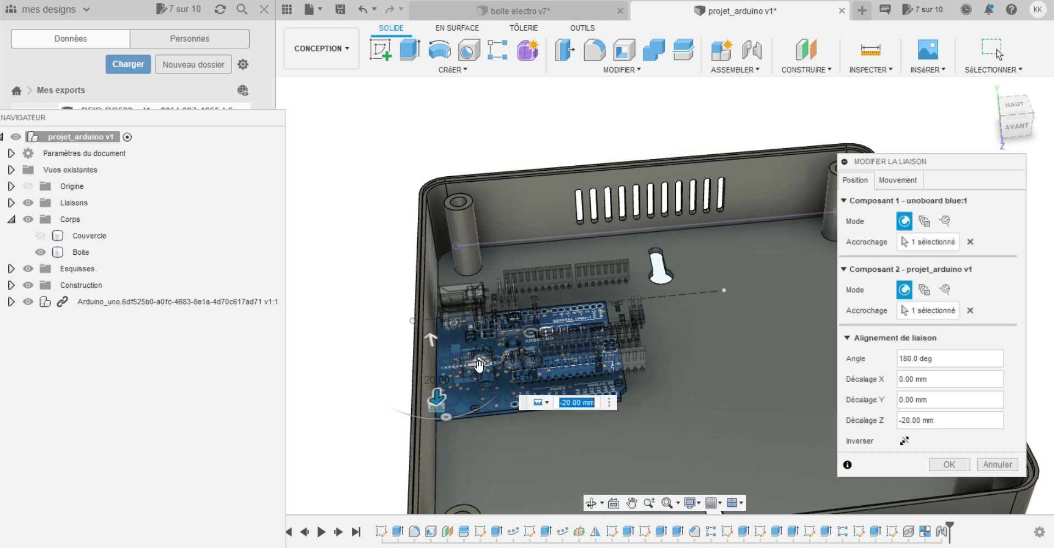
Set the joint's X offset to 2.6 mm and accept the joint changes.
click(483, 366)
drag(483, 367, 486, 368)
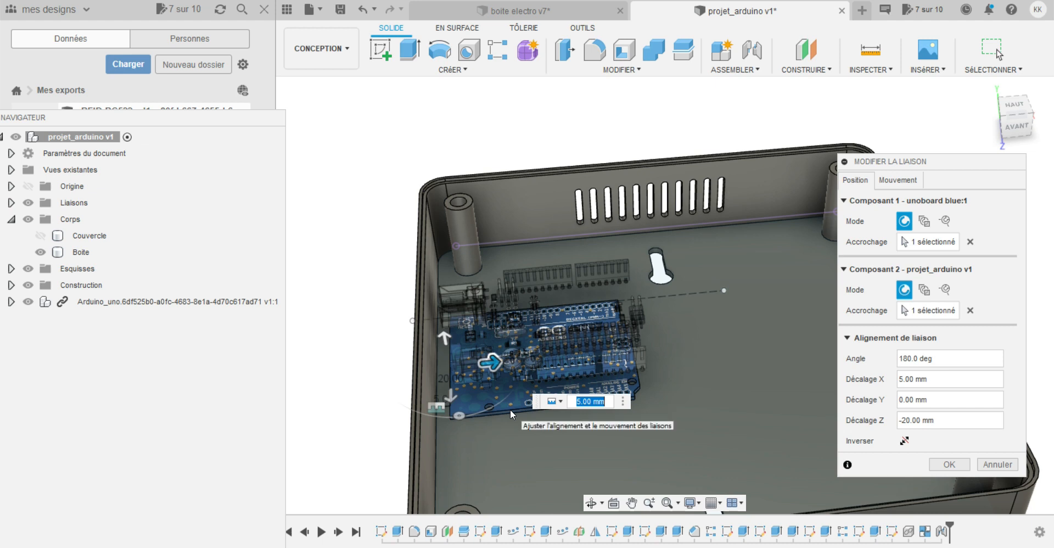
text(2)
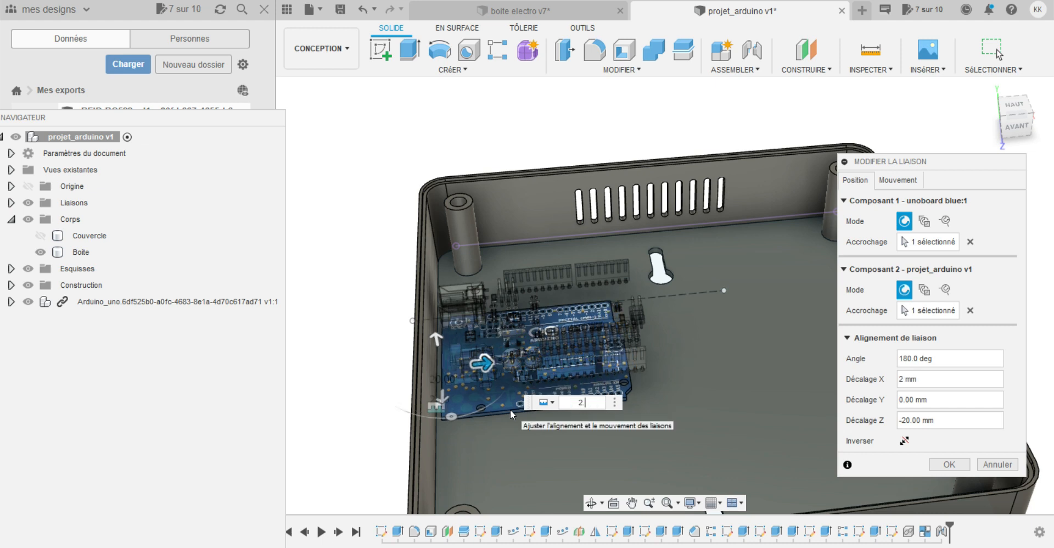
text(.6)
key(Return)
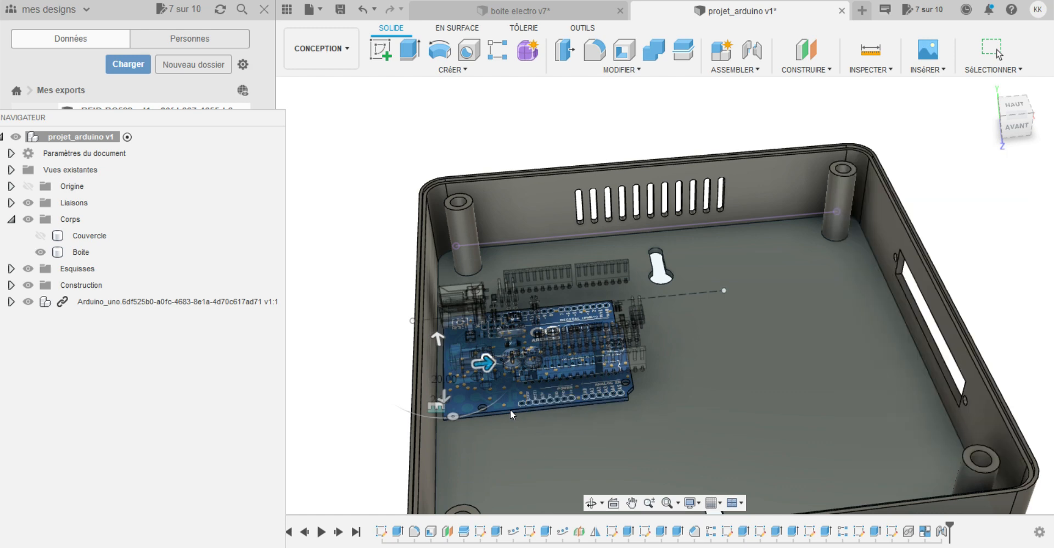
Examine how the Arduino's USB and power connectors line up with the box's side wall, from outside and inside.
click(591, 503)
drag(549, 466, 642, 407)
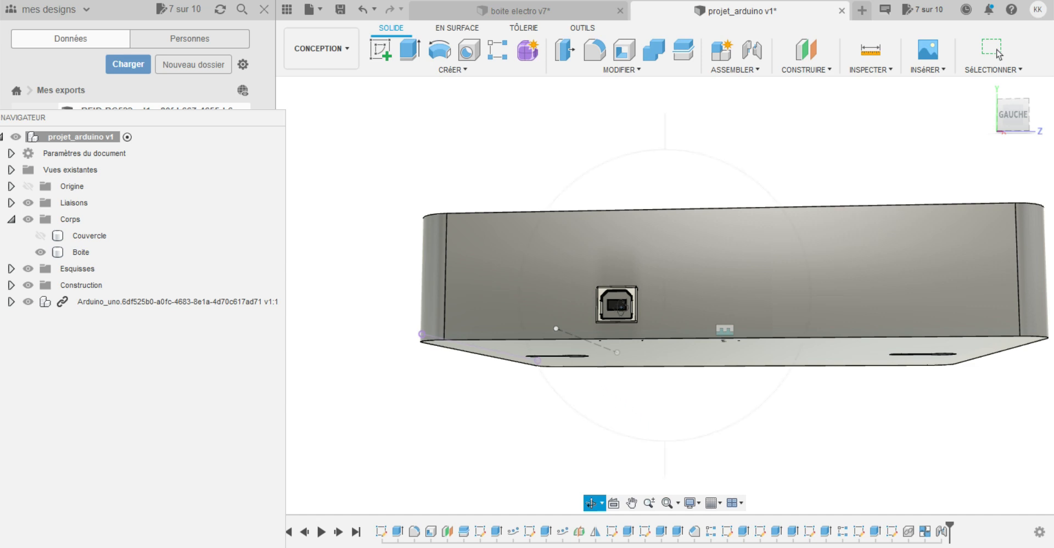
drag(646, 314, 549, 378)
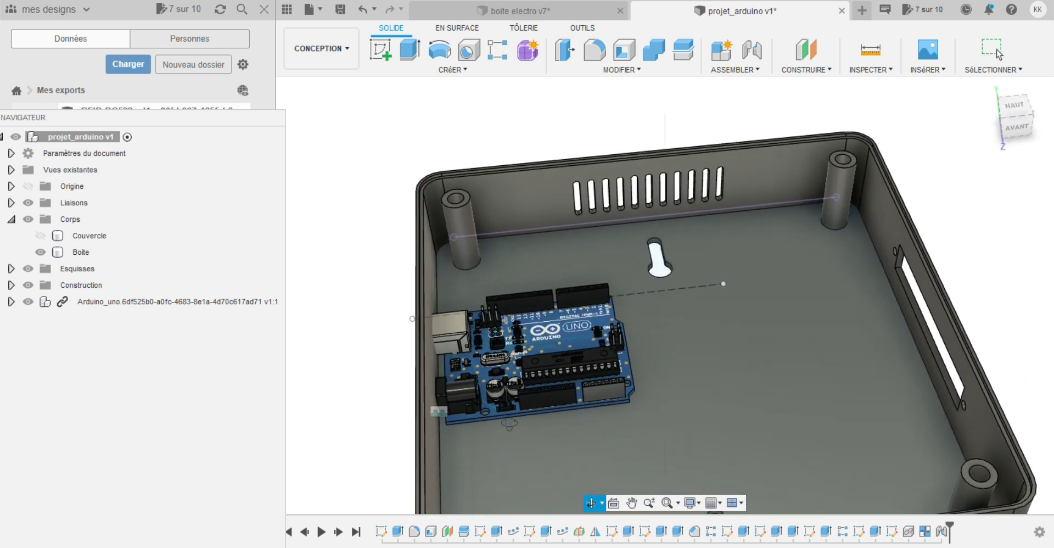
scroll(443, 420, up, 5)
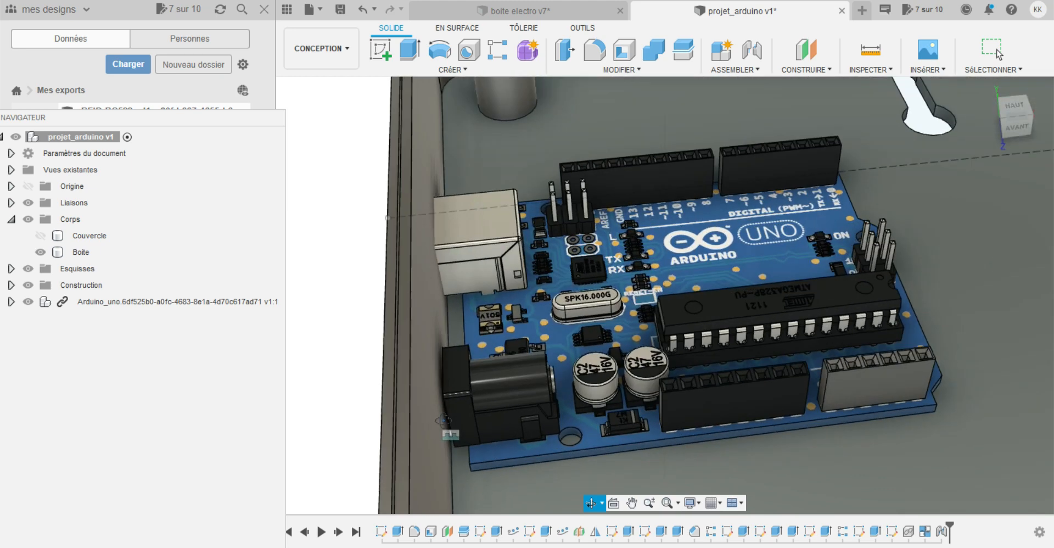
scroll(443, 420, up, 5)
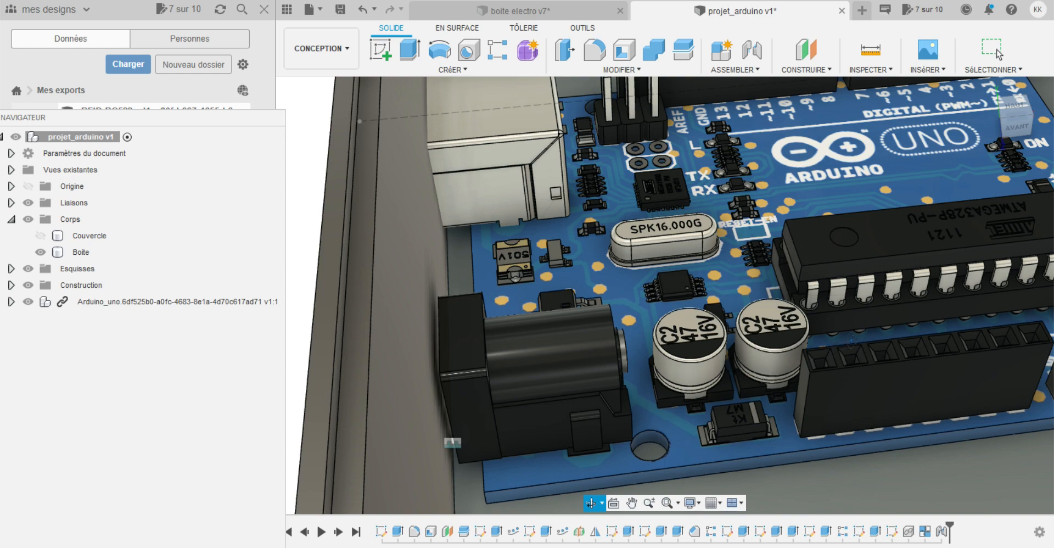
scroll(836, 350, up, 2)
scroll(836, 349, down, 6)
shift+middle_drag(811, 420, 811, 377)
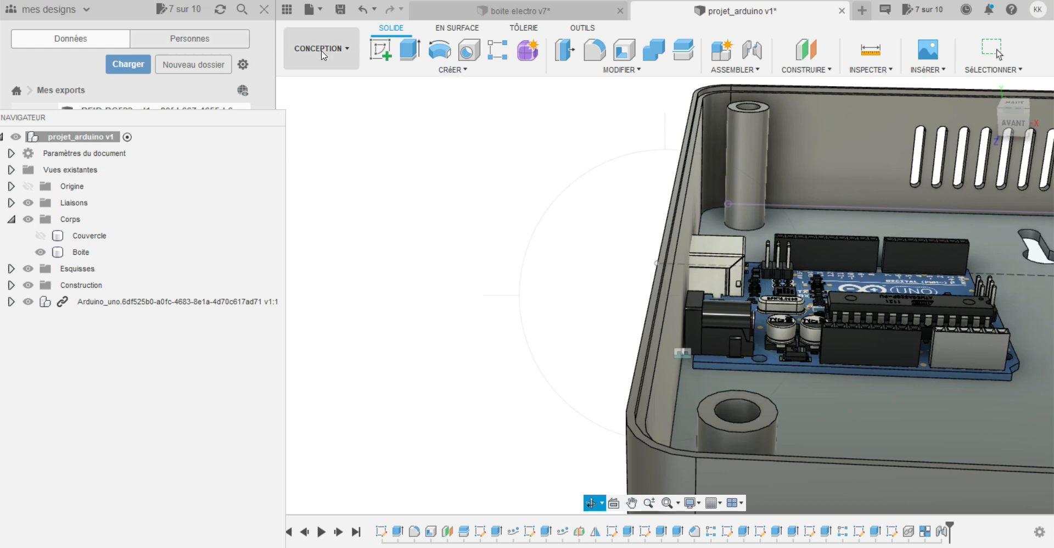
Start a sketch on the box's inner floor and hide the Boite body to expose the mounting holes on the Arduino board's underside.
click(381, 50)
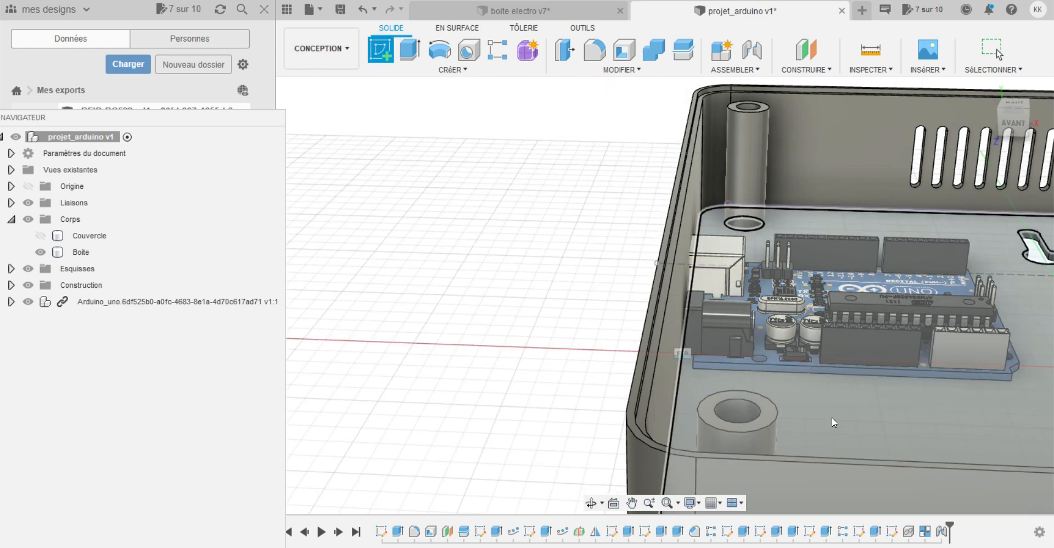
click(834, 422)
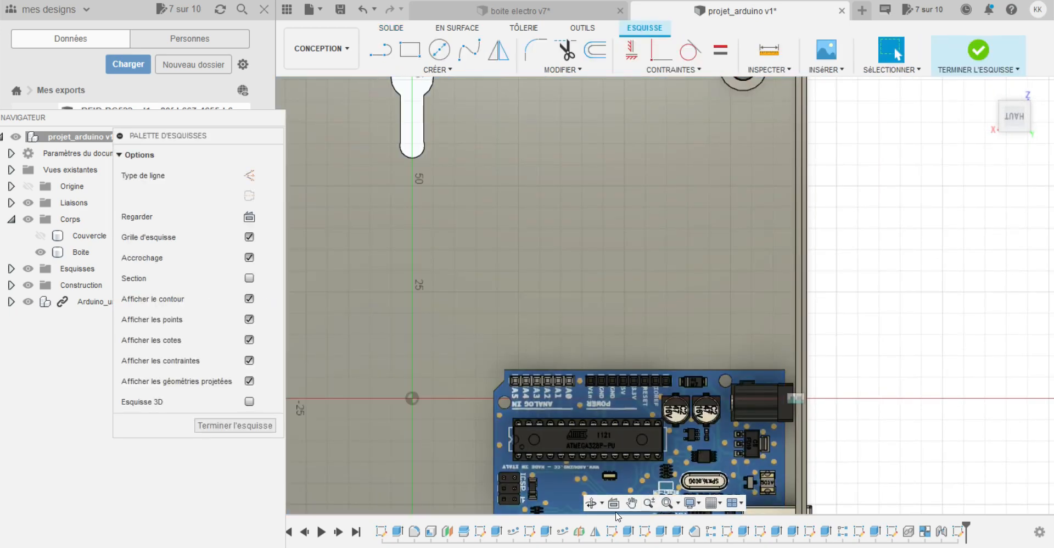
click(592, 503)
mouse_move(617, 376)
mouse_down()
mouse_move(620, 333)
mouse_move(830, 329)
mouse_up()
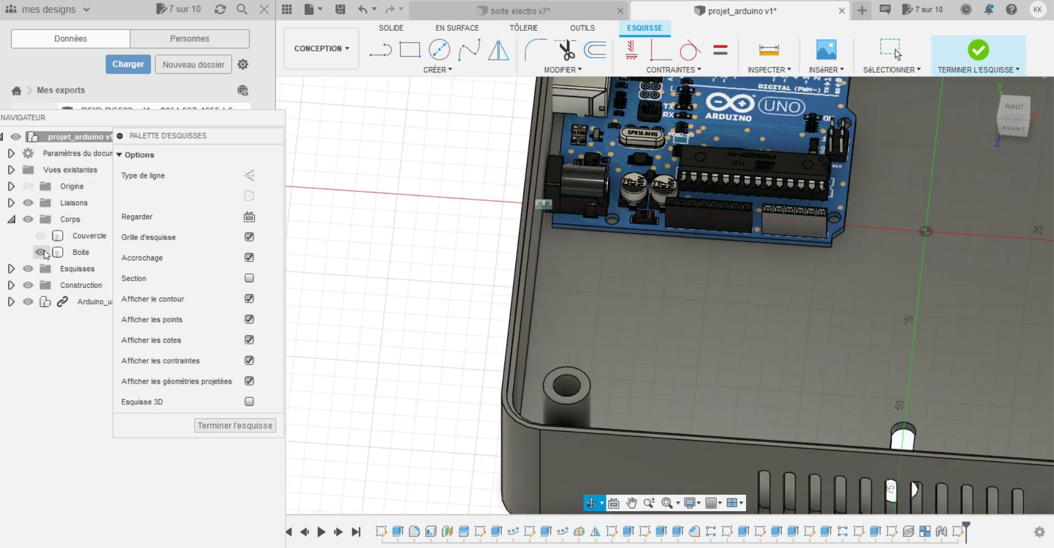
click(41, 252)
drag(564, 287, 583, 148)
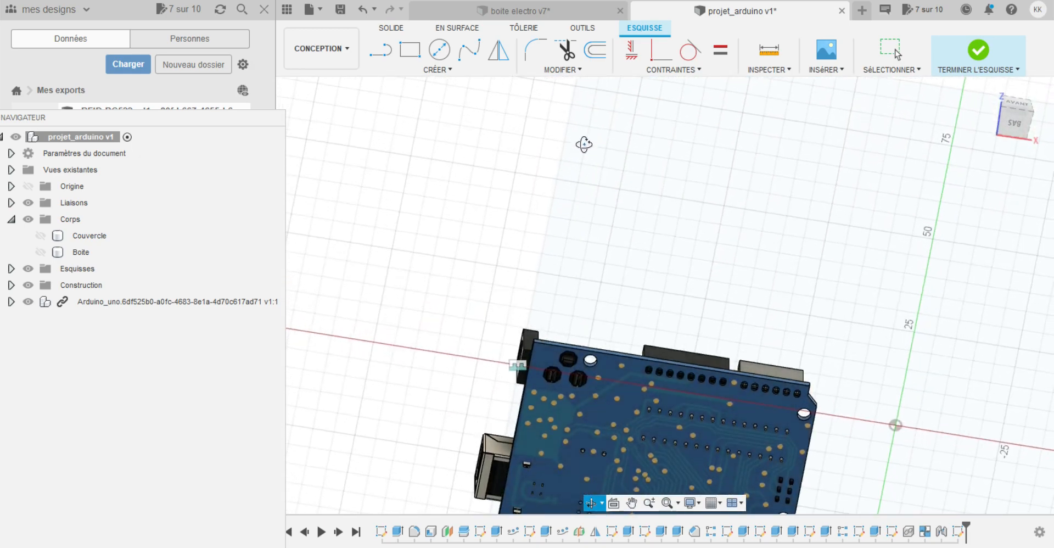
shift+middle_drag(626, 235, 658, 209)
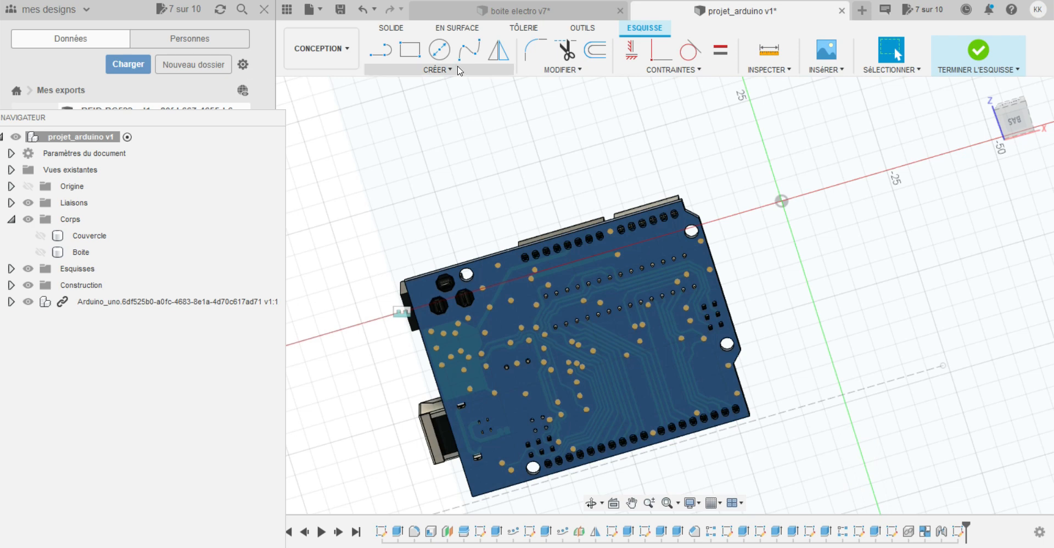
Project the edges of the Arduino board's four mounting holes into the floor sketch, keeping the projection link.
click(436, 70)
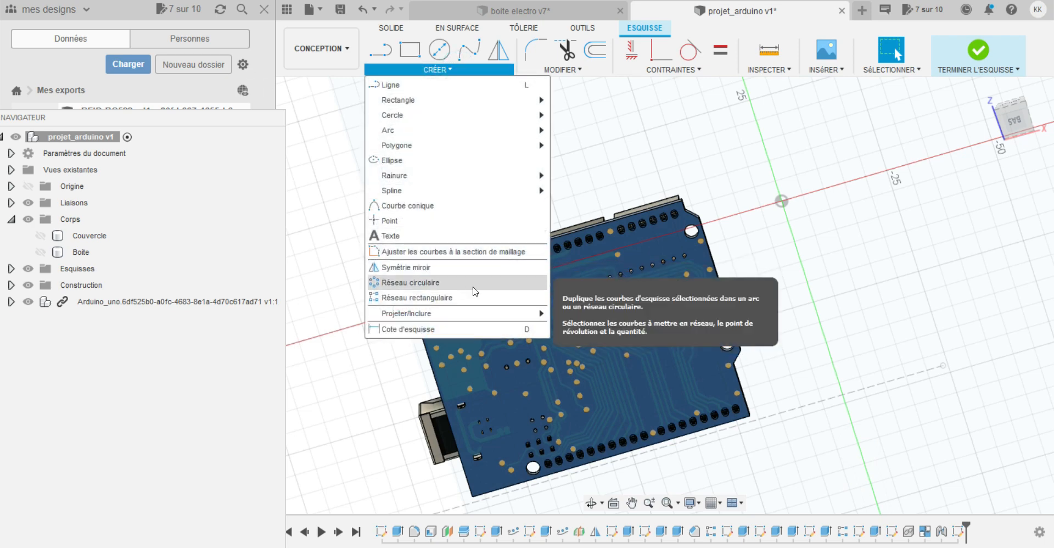
mouse_move(524, 314)
click(598, 314)
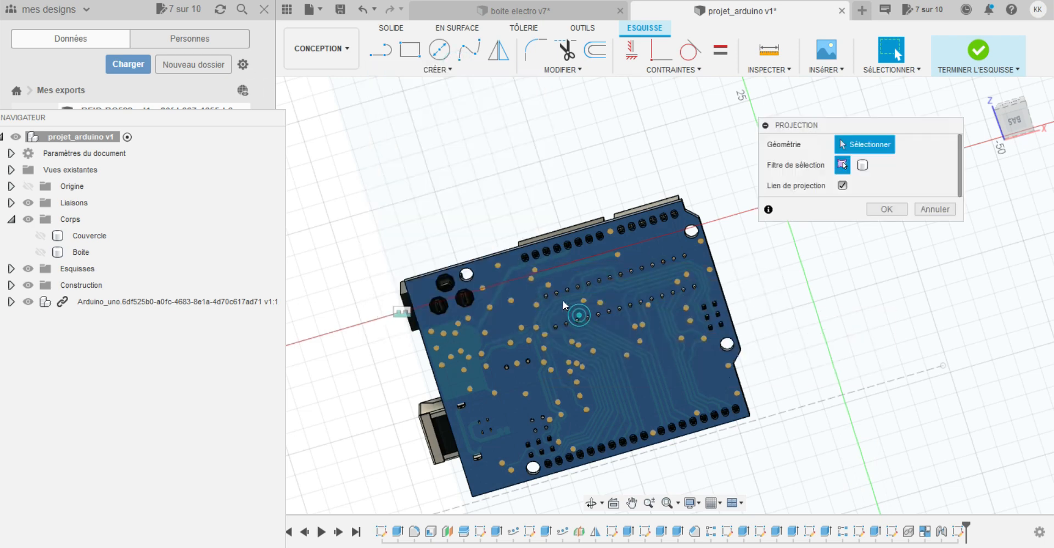
click(467, 276)
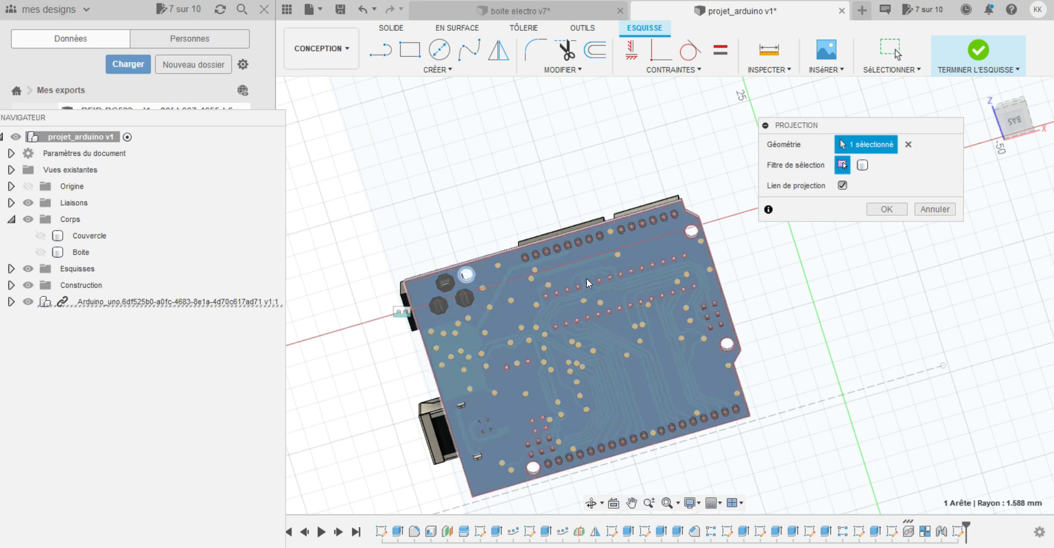
click(692, 231)
click(726, 344)
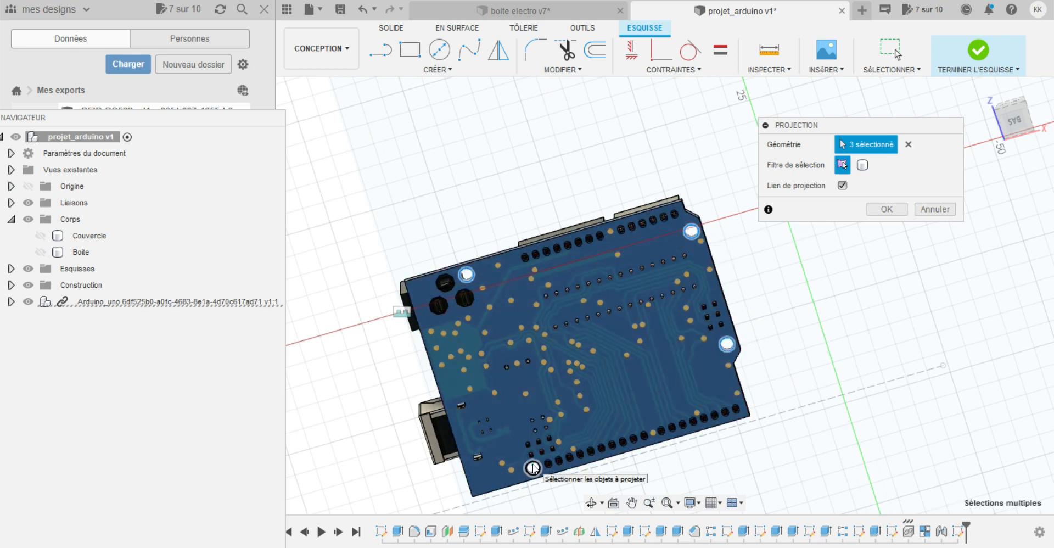
click(533, 467)
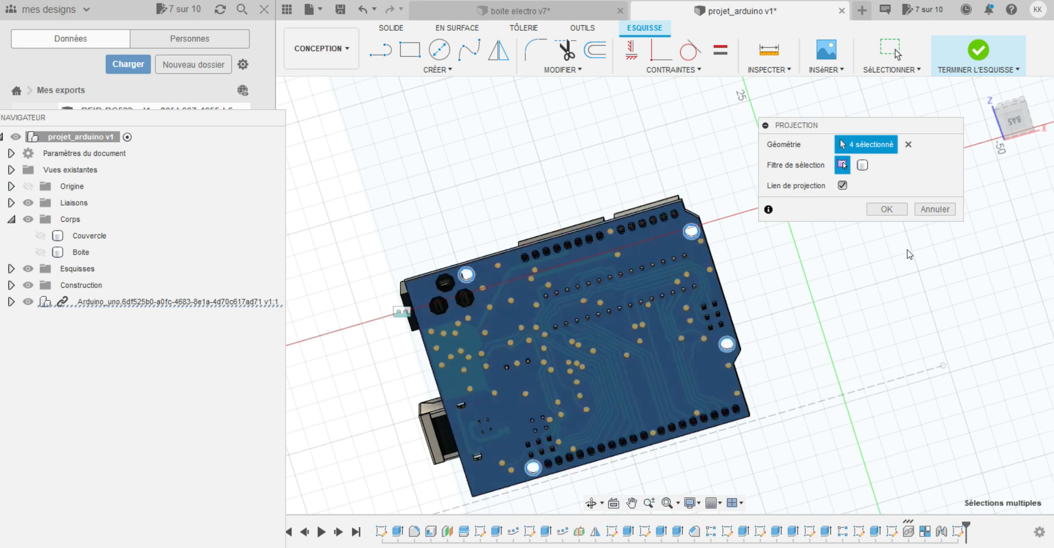
click(888, 209)
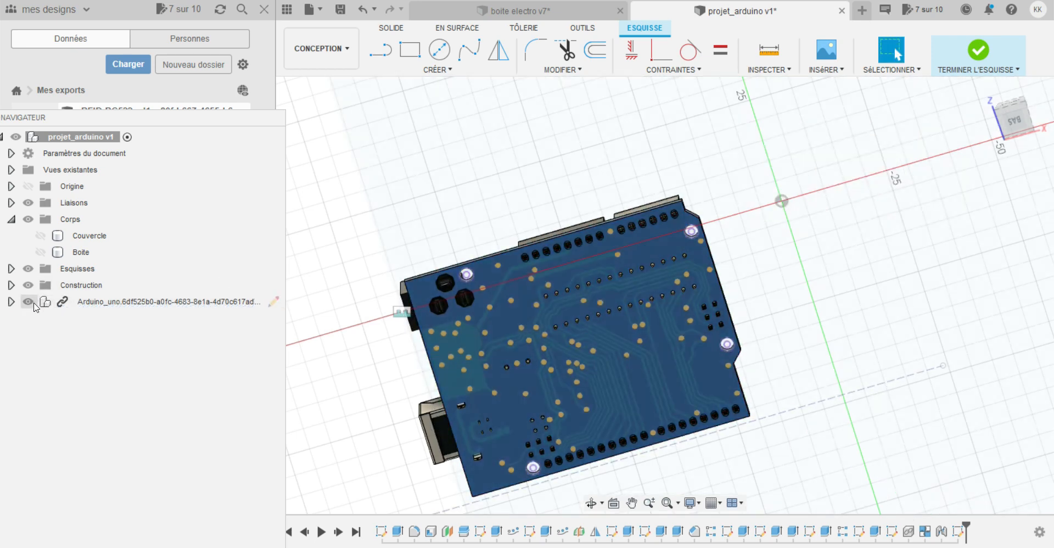
Hide the Arduino board and show the Boite body so the projected circles can be viewed from inside the box.
click(28, 302)
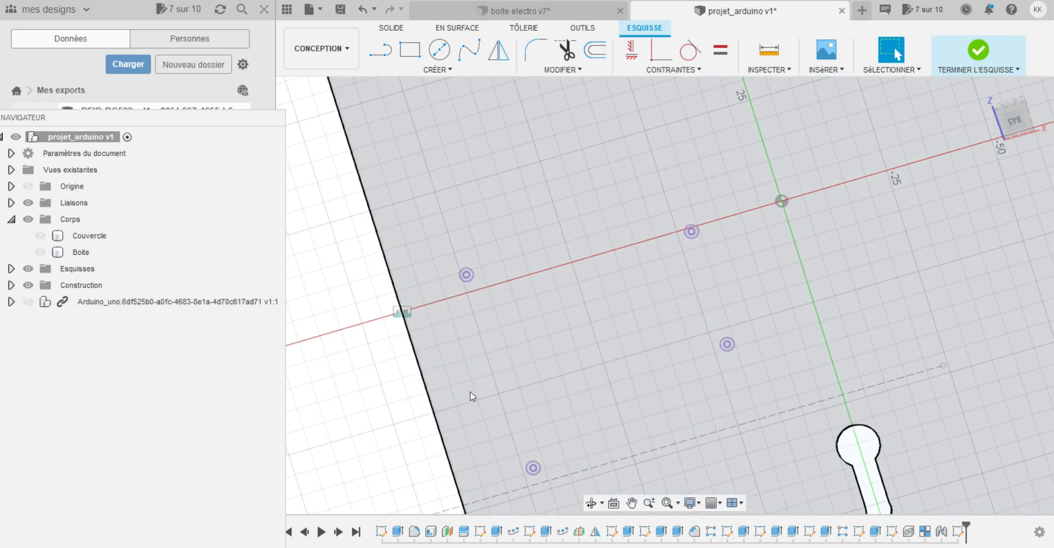
click(34, 207)
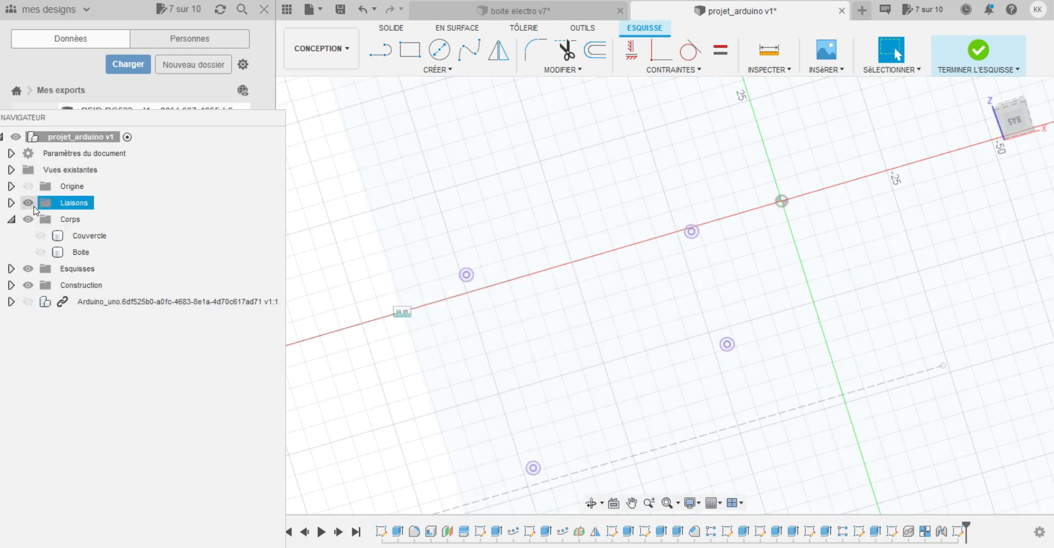
click(41, 253)
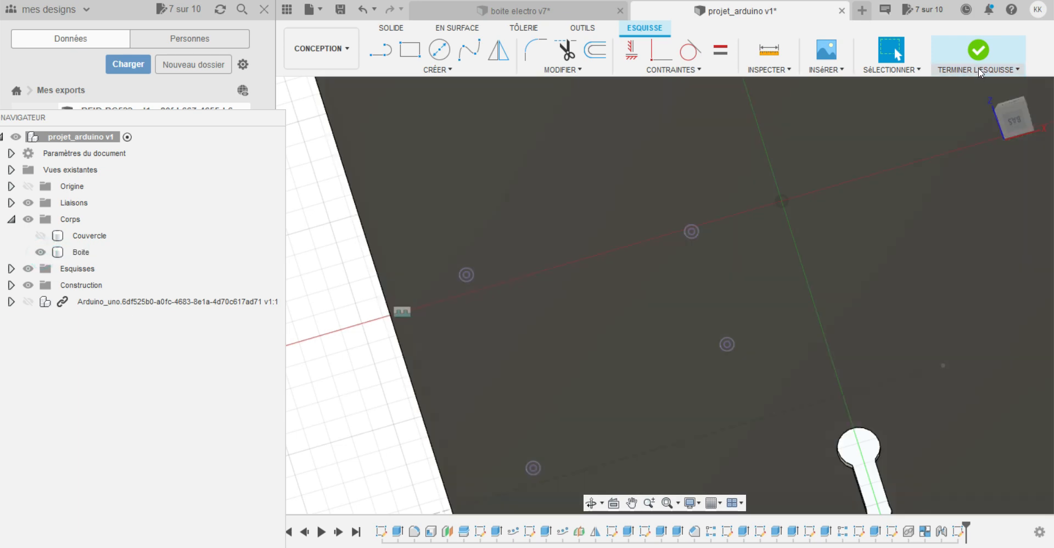
click(756, 392)
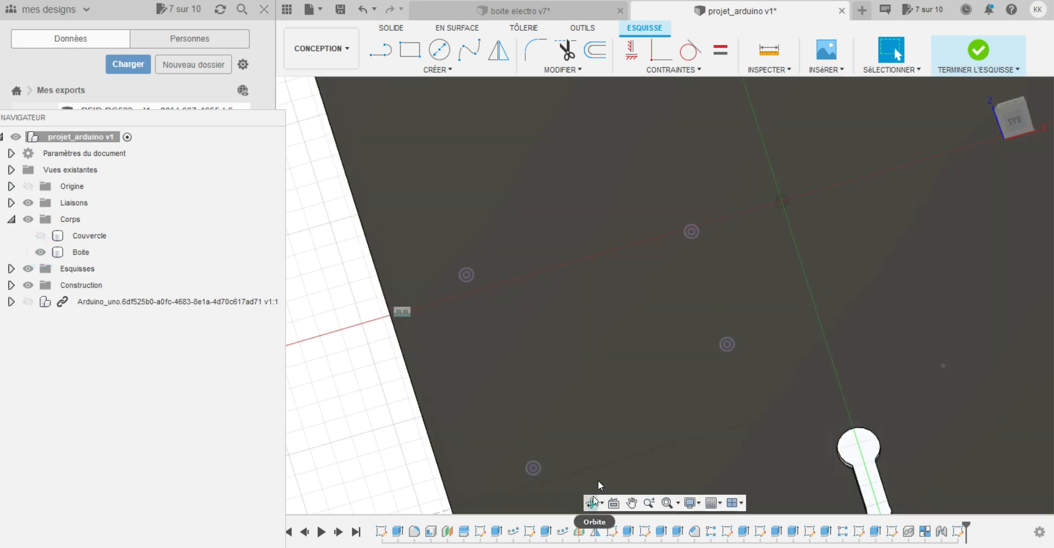
click(591, 502)
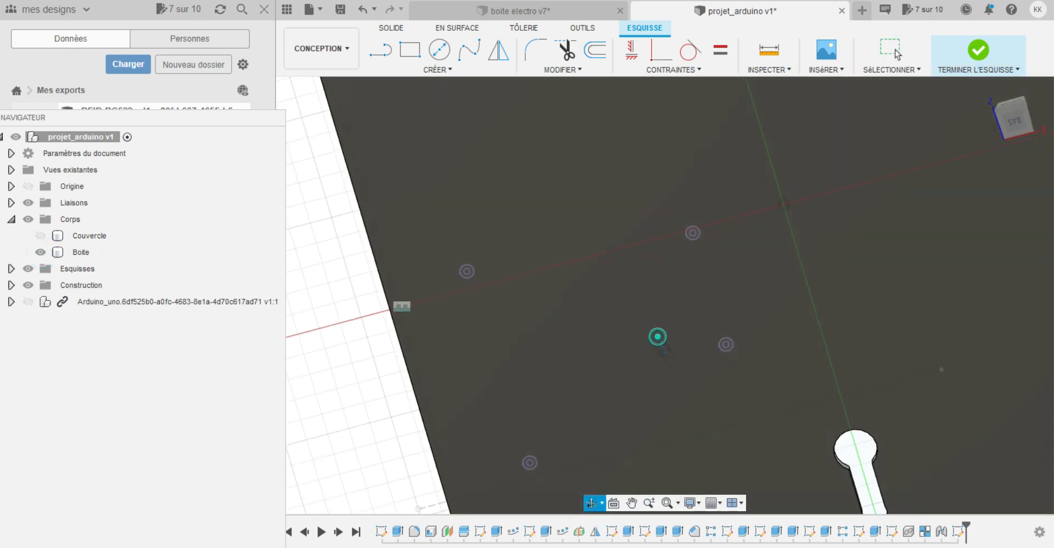
drag(657, 336, 675, 468)
shift+middle_drag(674, 490, 671, 502)
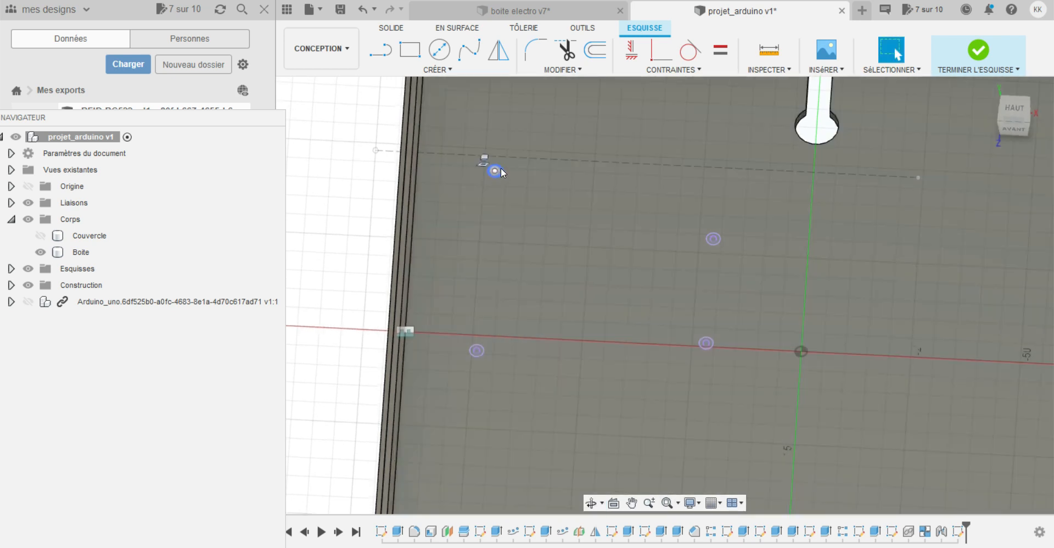
Convert the four projected mounting-hole circles to construction lines.
scroll(501, 169, up, 3)
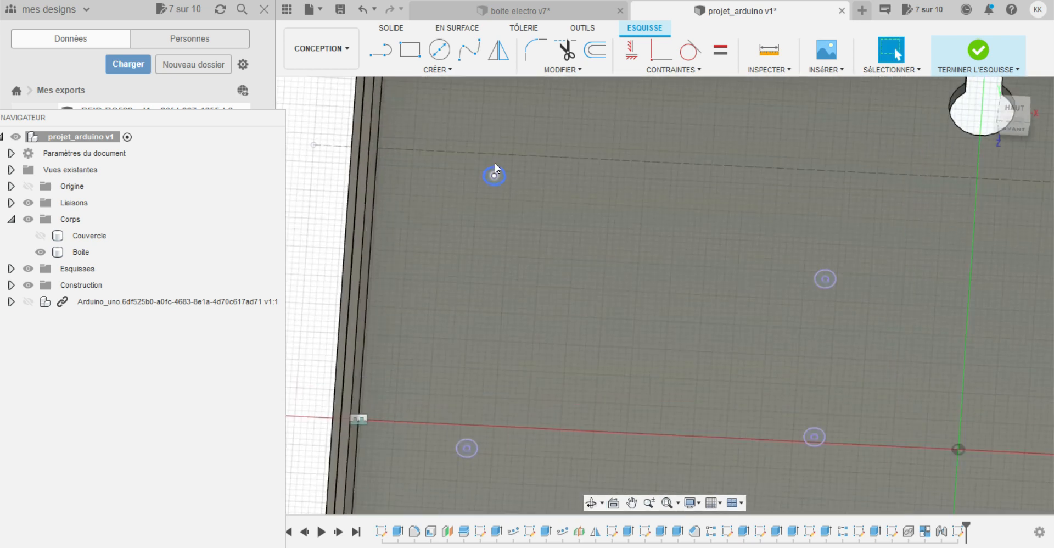
scroll(495, 165, up, 2)
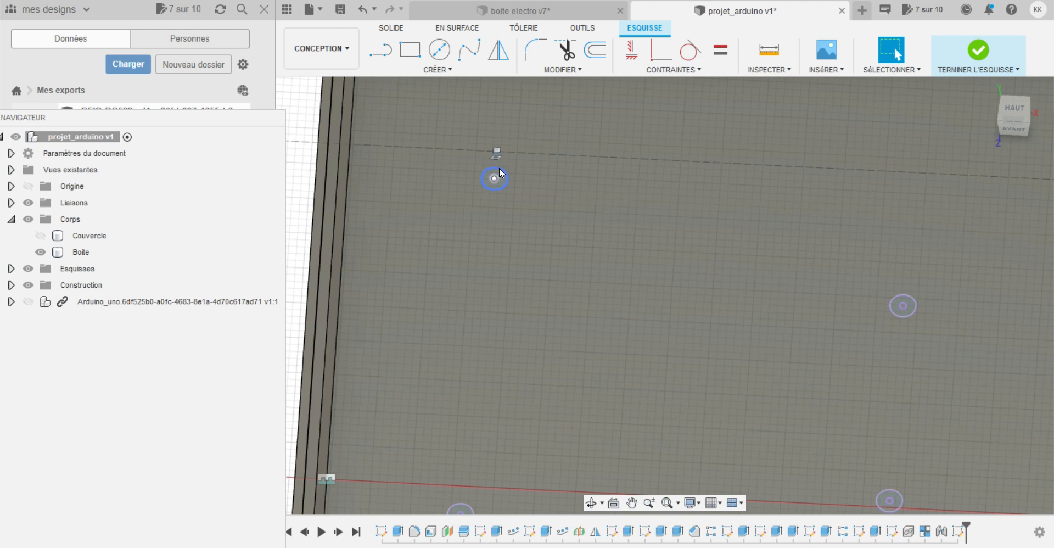
click(499, 169)
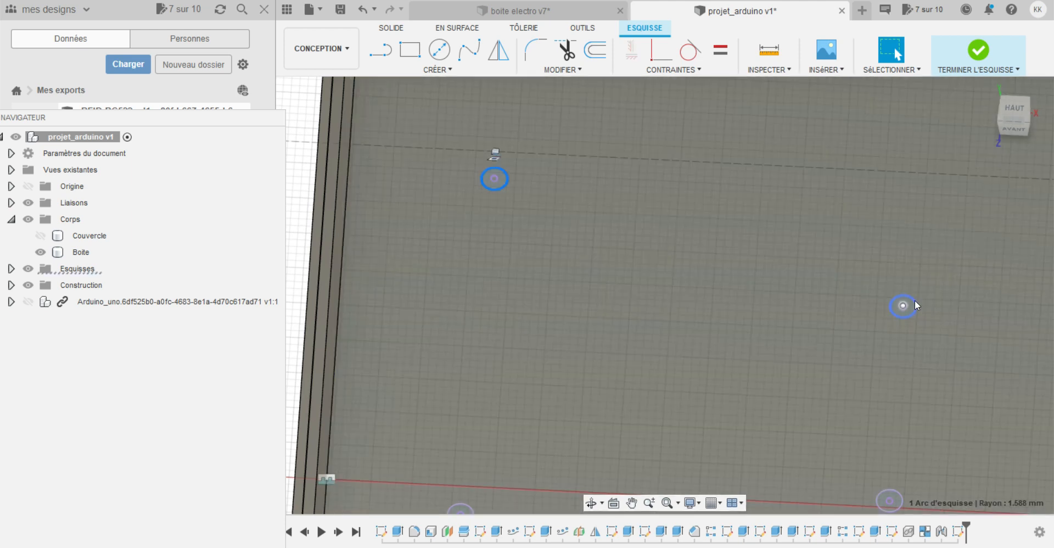
shift+click(914, 303)
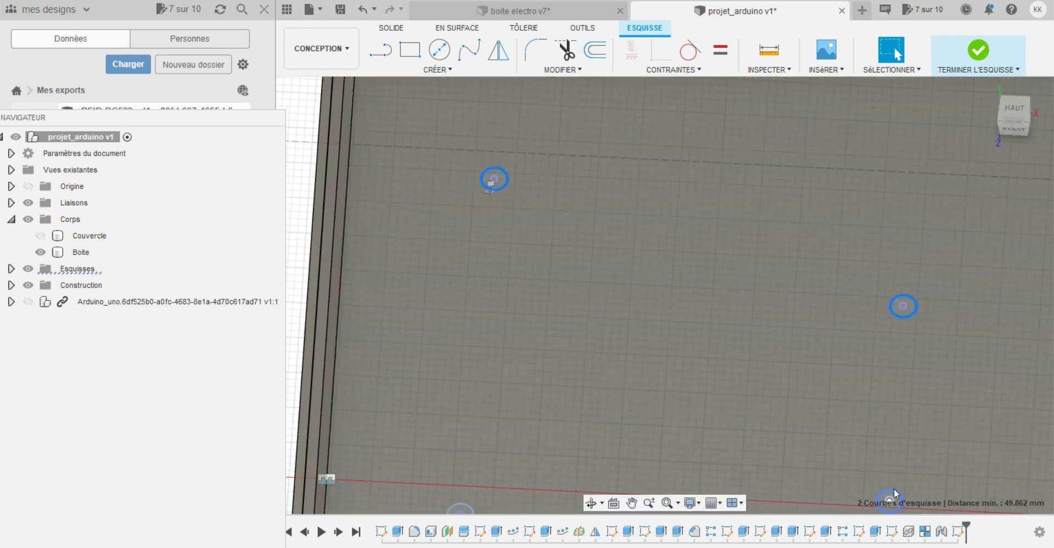
shift+click(893, 492)
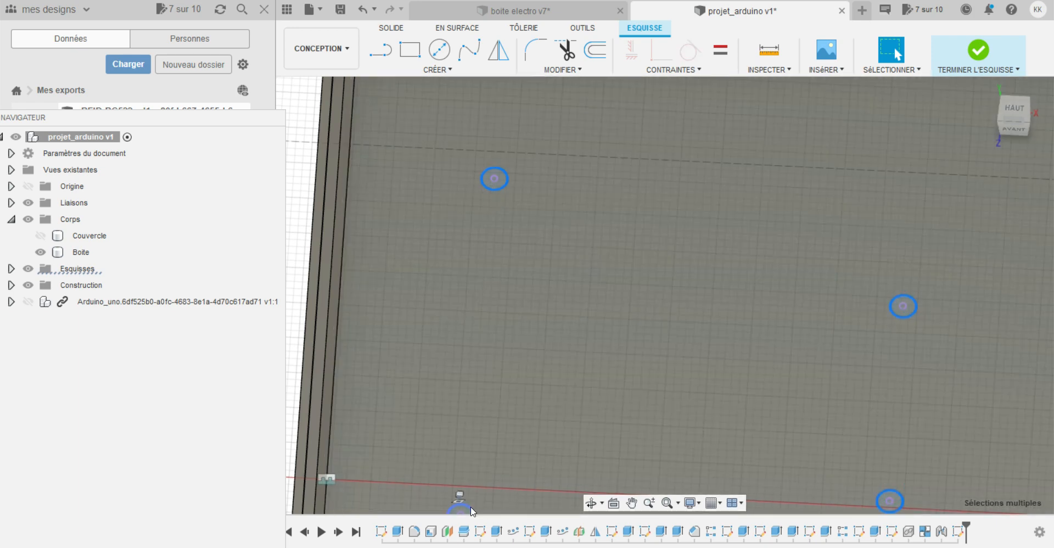
shift+click(470, 506)
drag(181, 120, 187, 259)
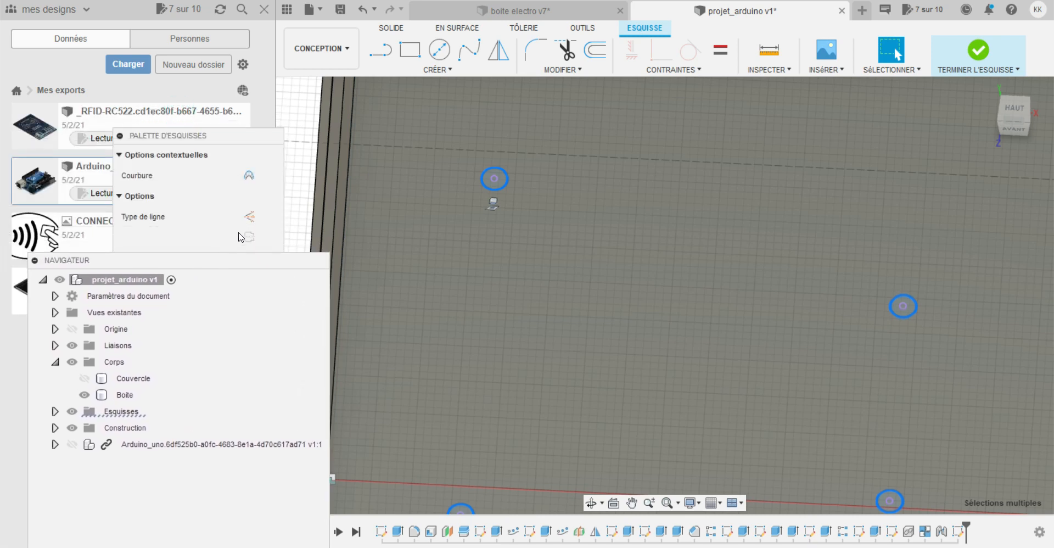
click(250, 217)
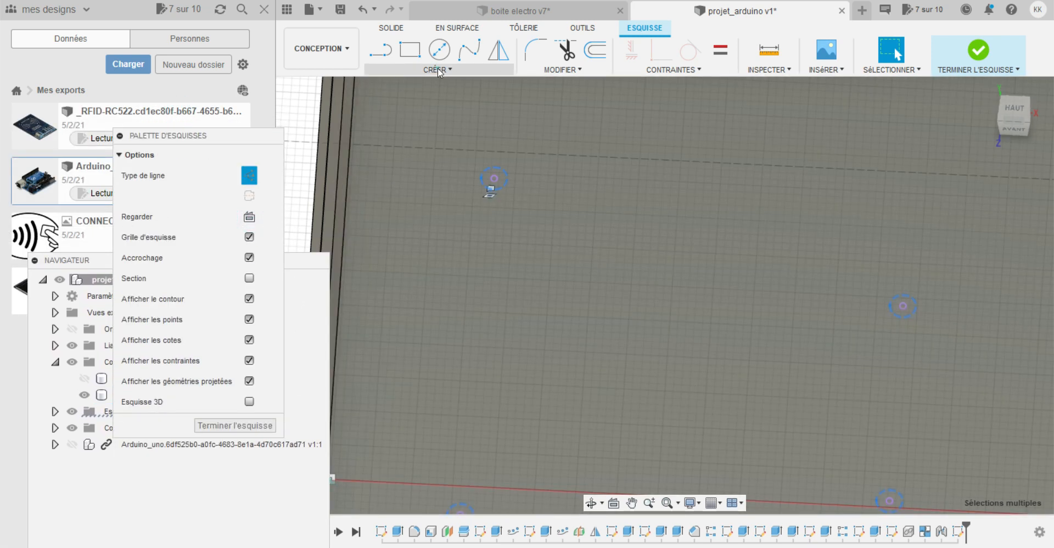
Draw a 5 mm center-diameter circle concentric with the projected hole nearest the dashed line and the side wall.
click(439, 70)
mouse_move(442, 116)
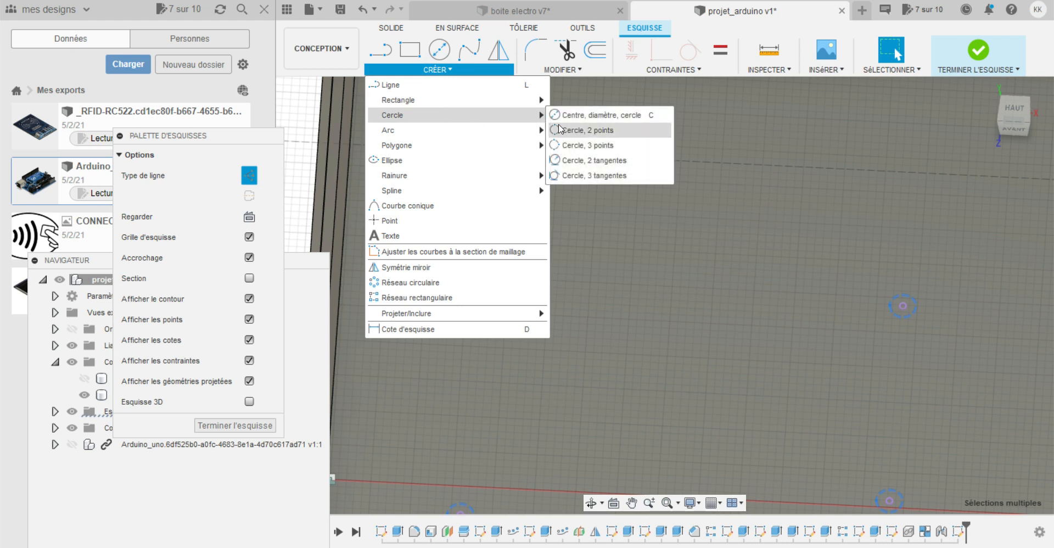
click(582, 115)
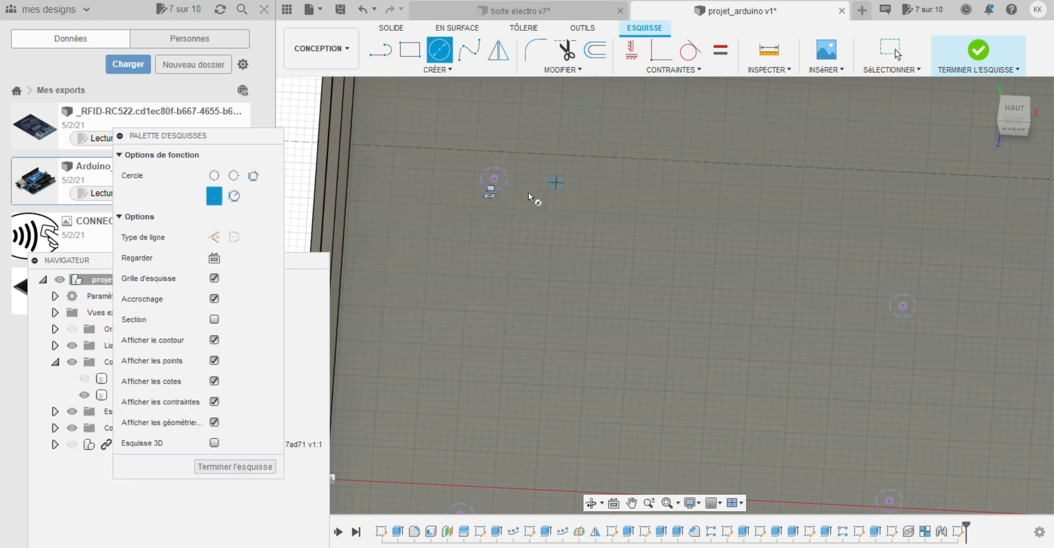
click(494, 178)
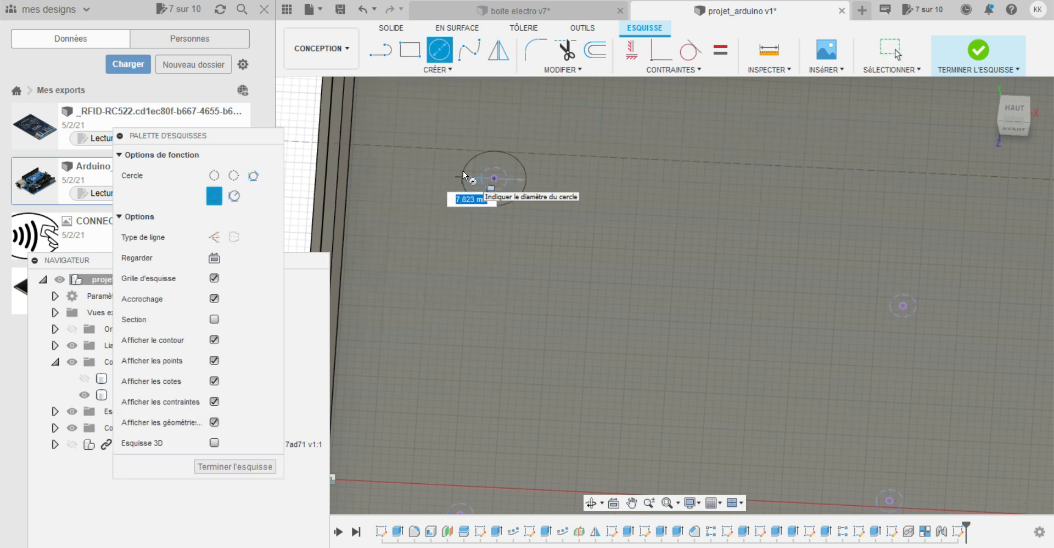
text(5)
key(Return)
key(Escape)
Draw freehand circles centered on the other three projected holes, the first about 20 mm and the second about 16 mm in diameter.
click(438, 69)
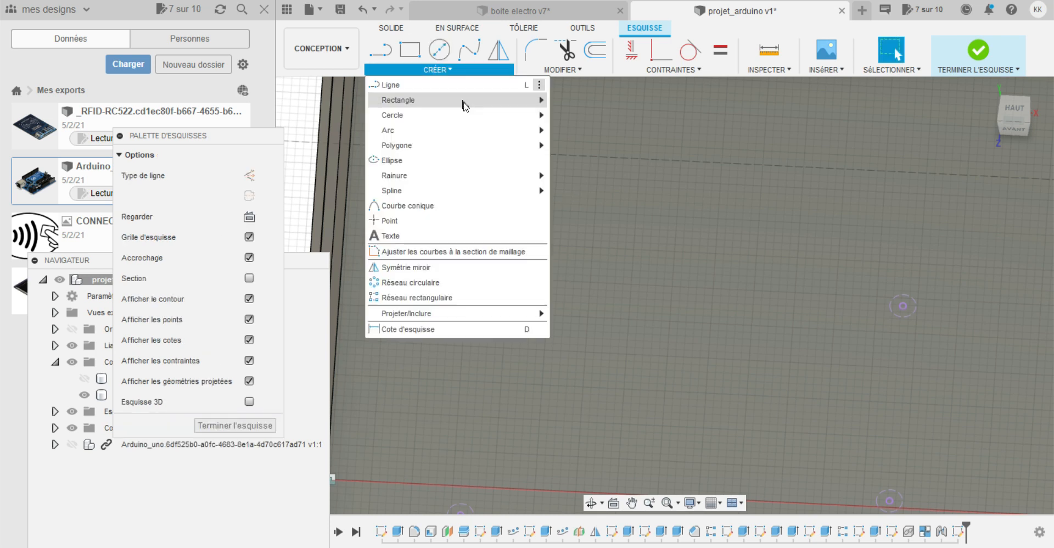
mouse_move(470, 115)
click(591, 116)
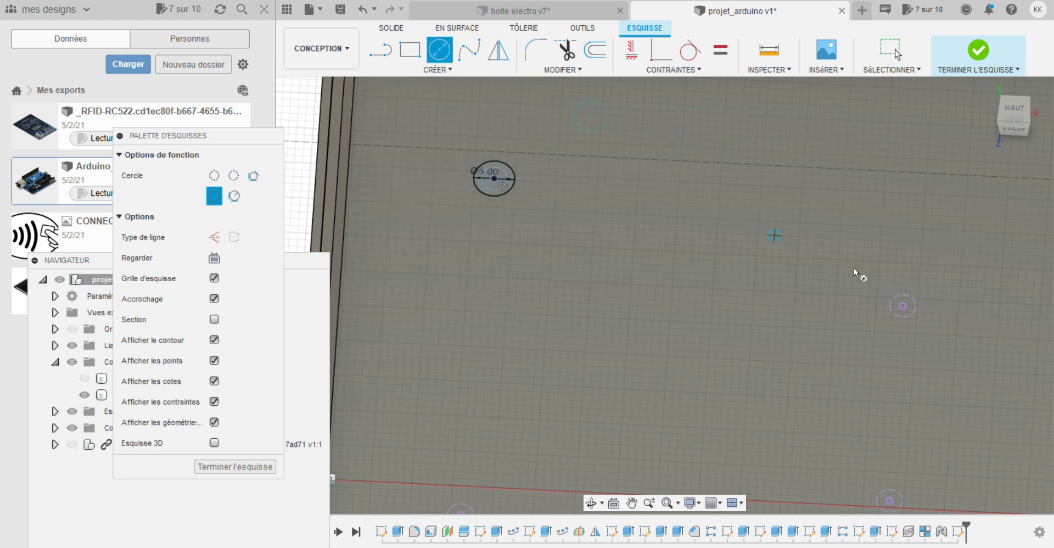
click(901, 306)
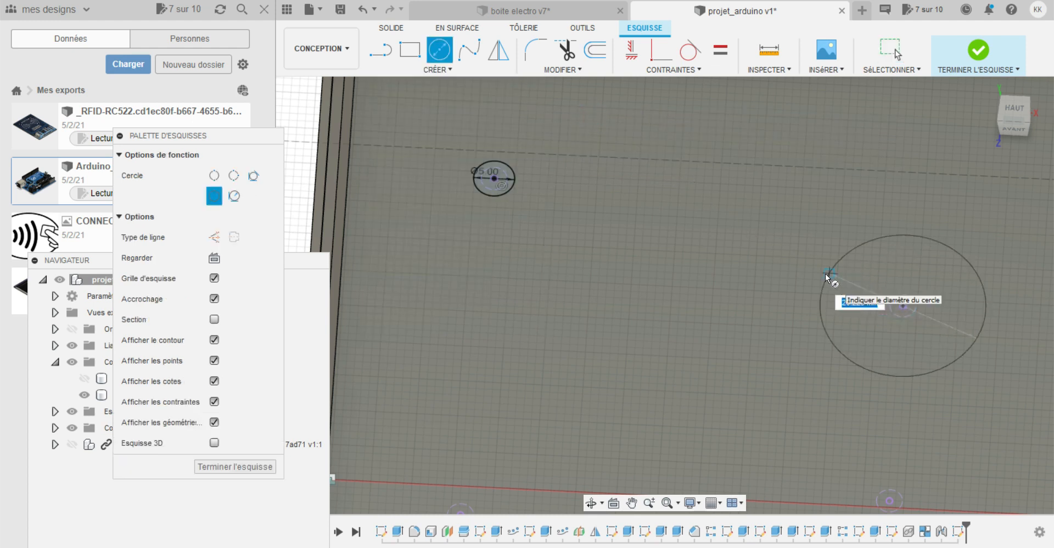
click(826, 275)
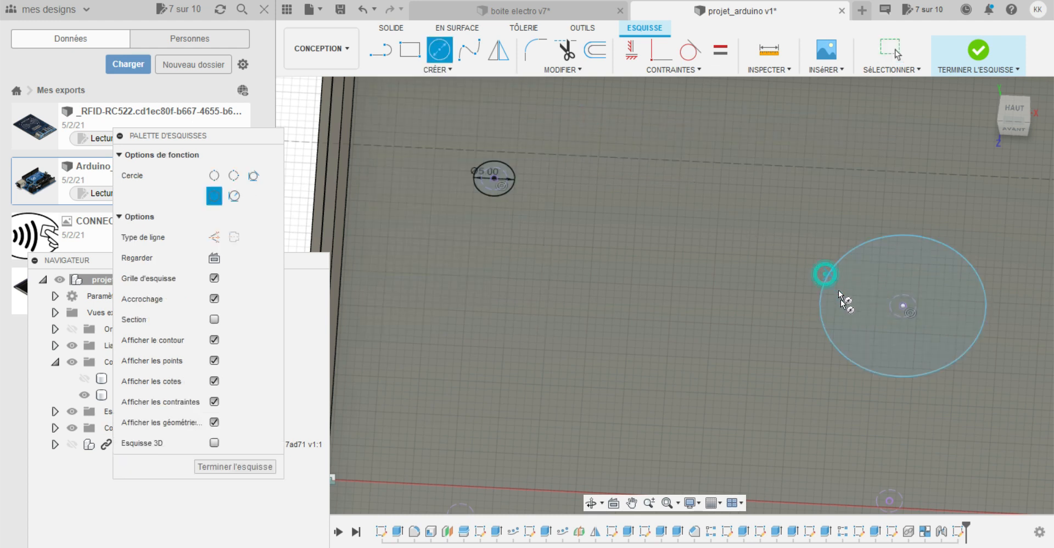
click(889, 501)
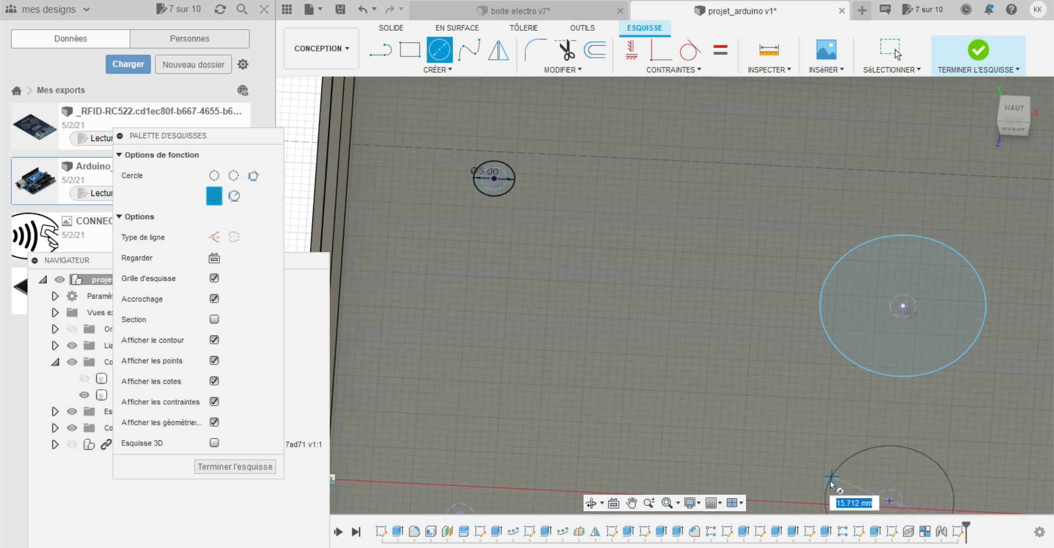
click(830, 479)
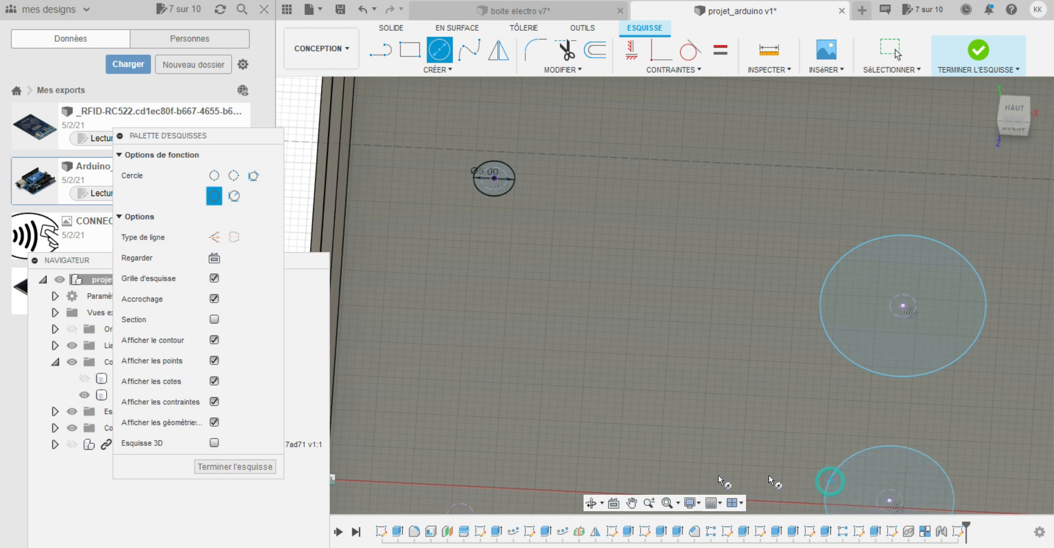
click(458, 512)
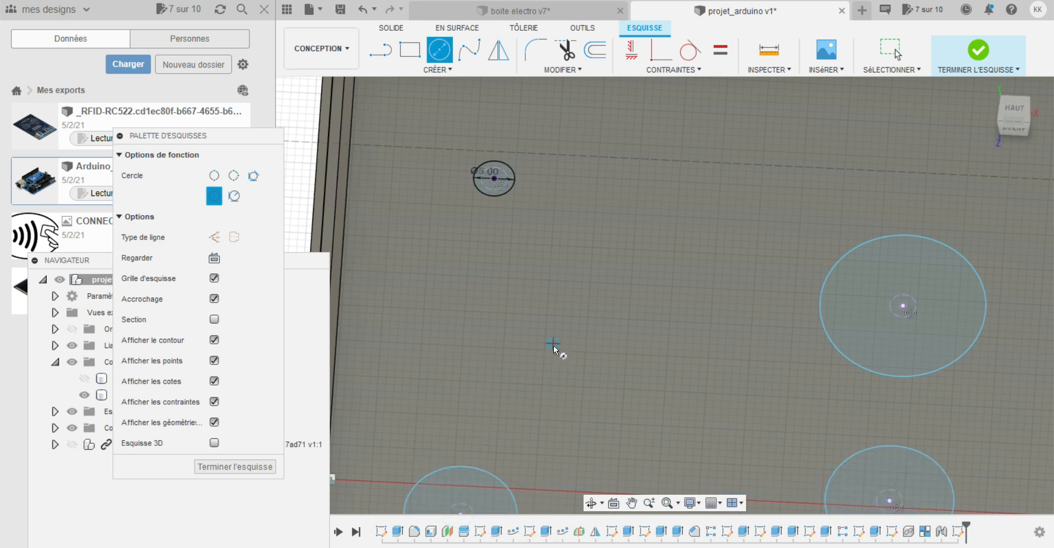
key(Escape)
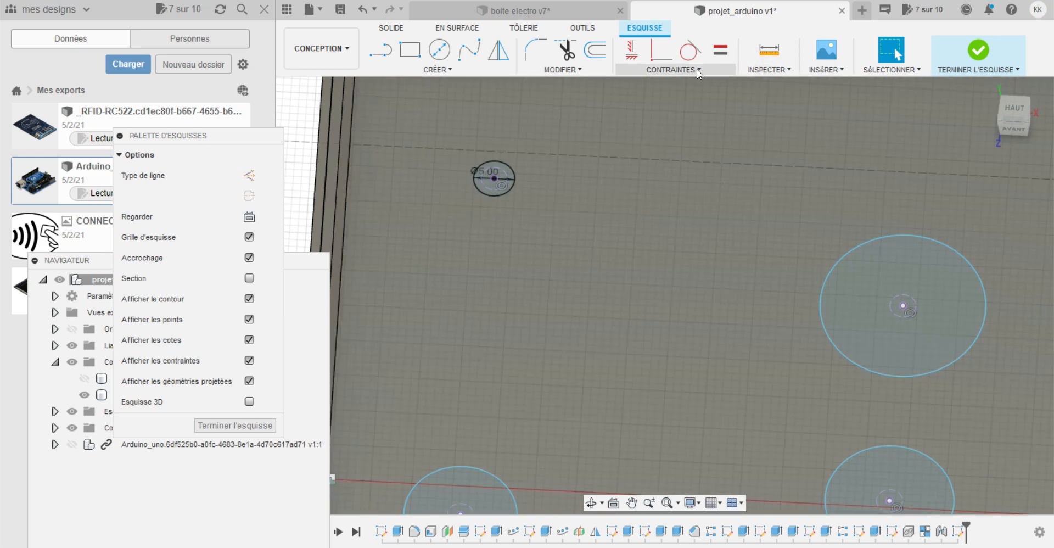
Apply Equal constraints to match the larger mounting-hole circles to the 5 mm circle.
click(698, 71)
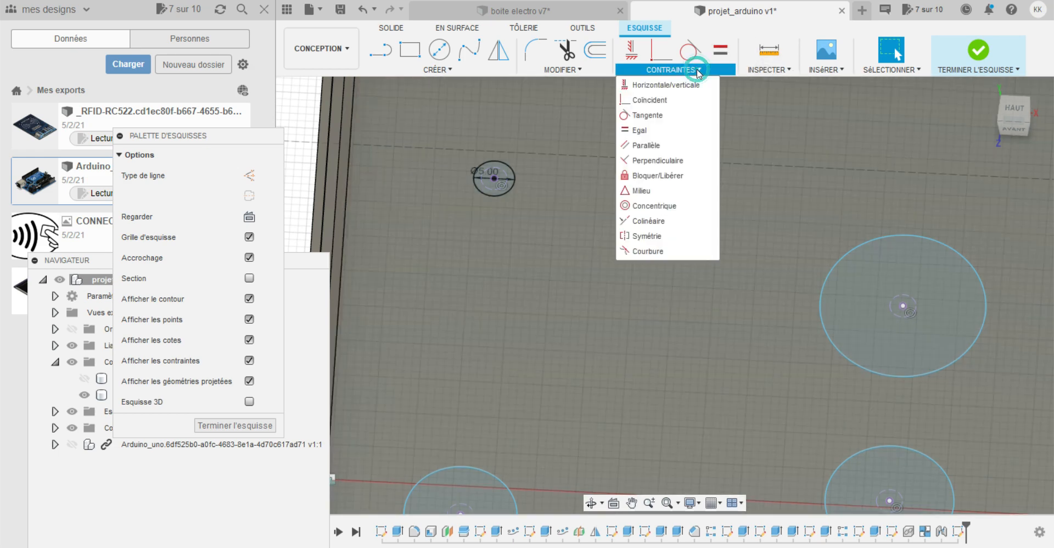
click(646, 130)
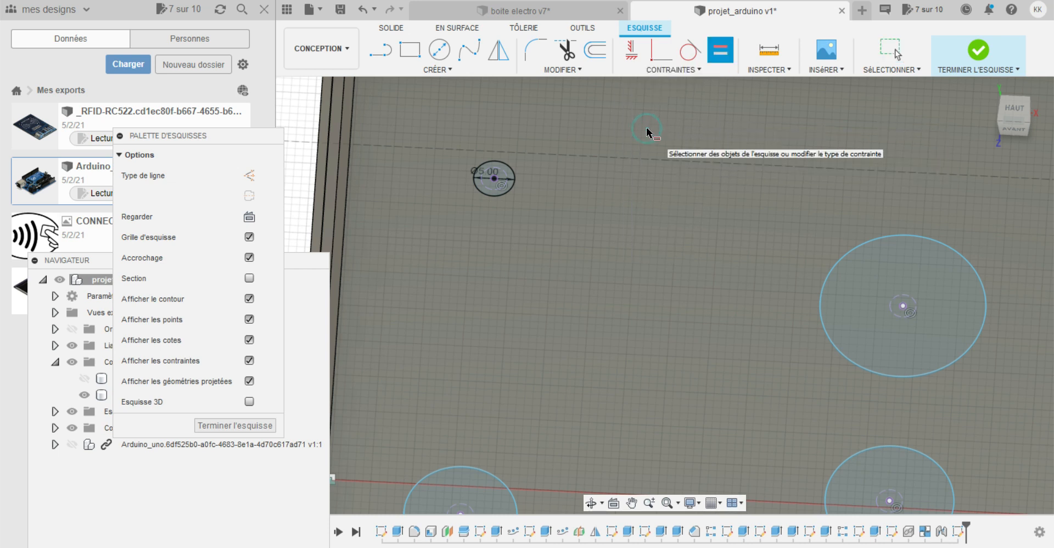
click(848, 251)
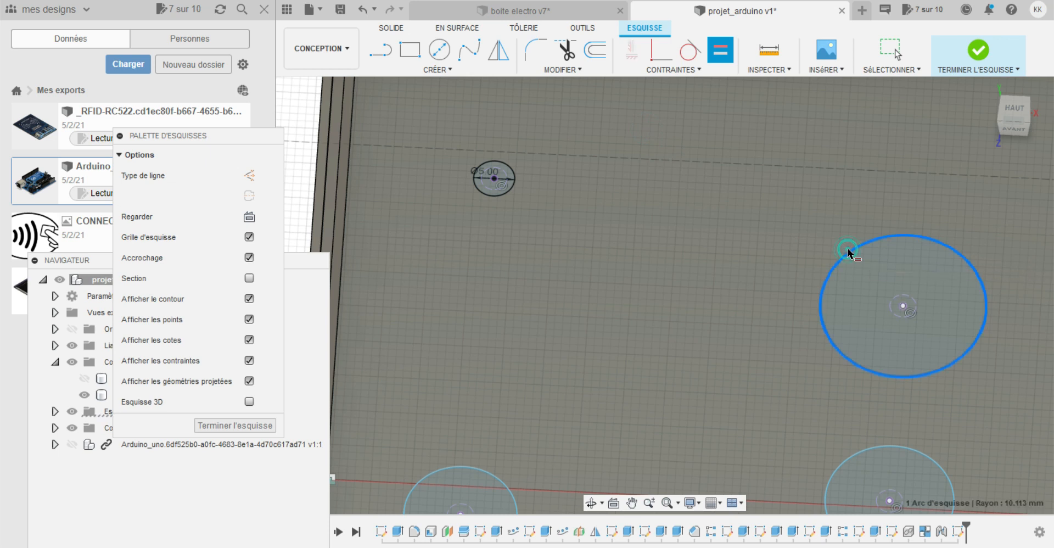
click(511, 196)
click(883, 446)
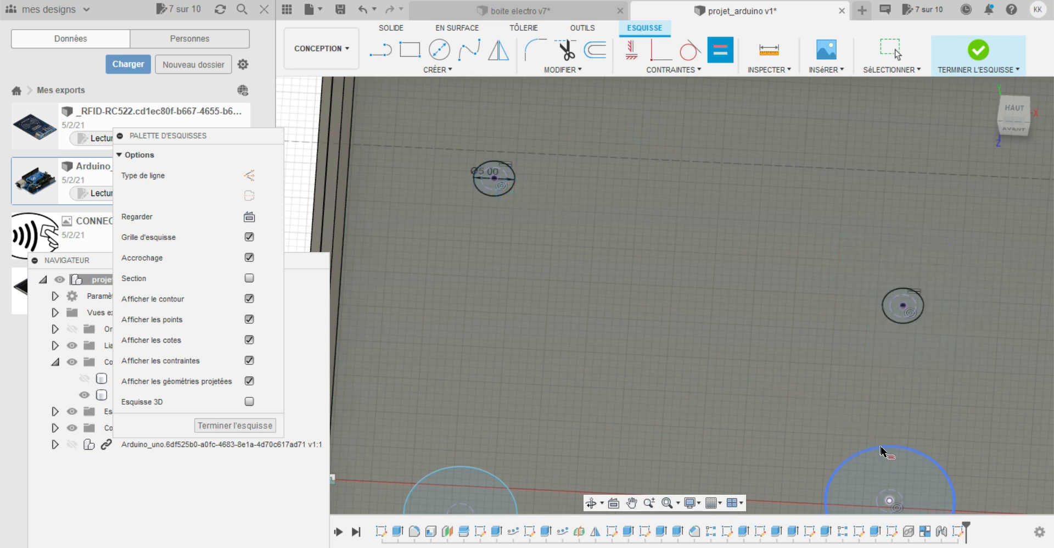
Apply an Equal constraint between the two lower mounting-hole circles and the 5 mm circle.
click(497, 195)
click(496, 476)
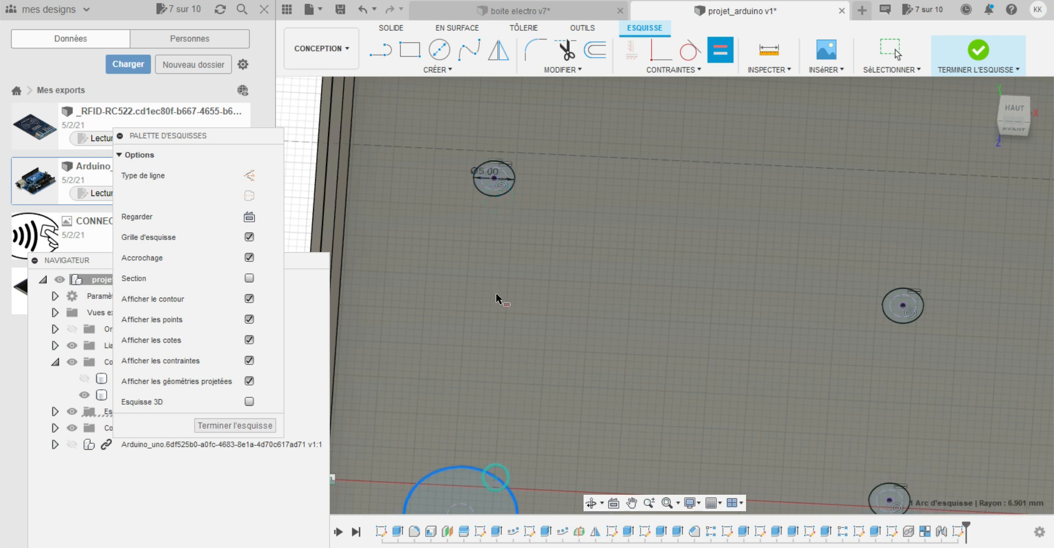
click(496, 196)
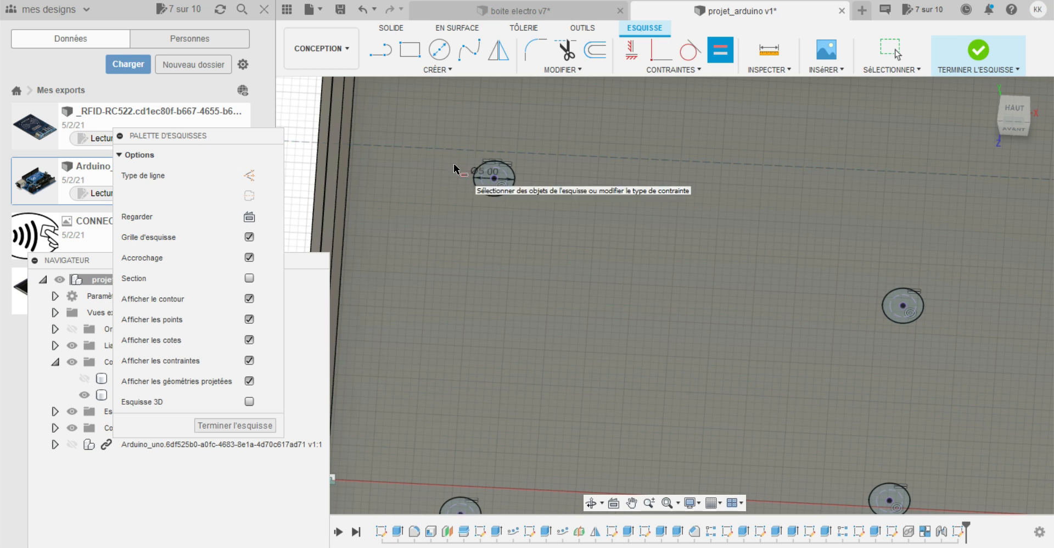
Draw a 10 mm diameter circle concentric with the dimensioned 5 mm mounting-hole circle.
click(443, 74)
mouse_move(440, 117)
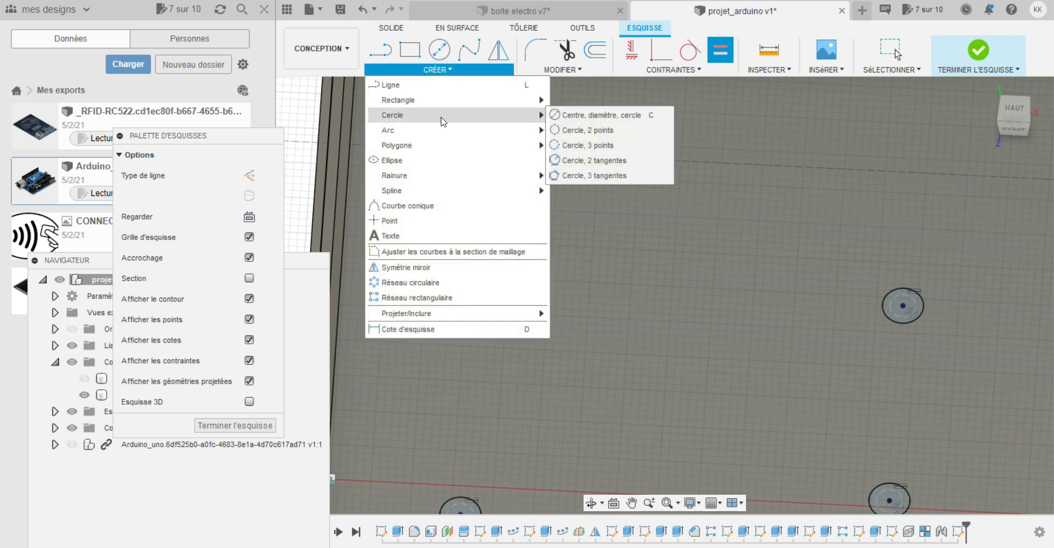
click(579, 118)
click(492, 177)
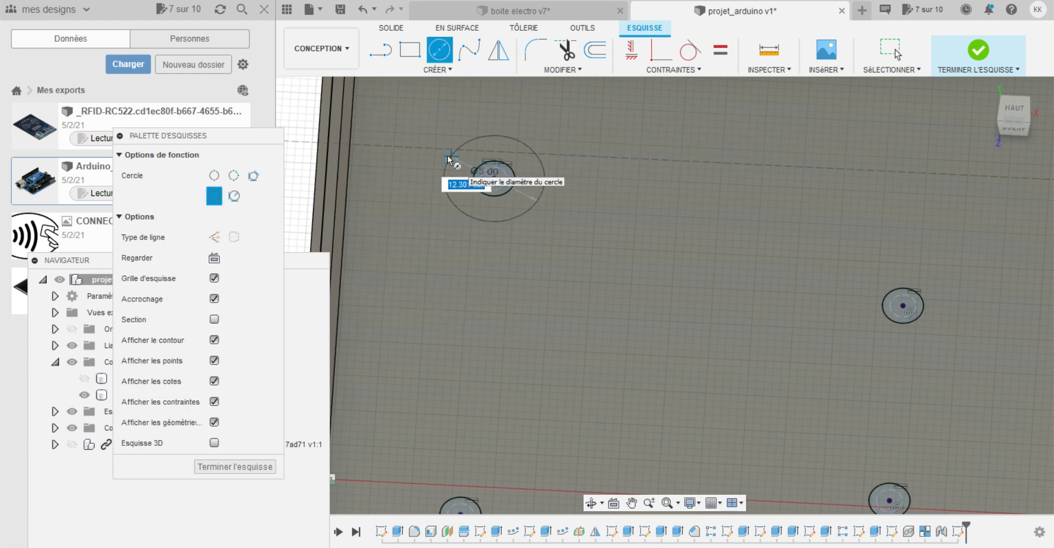
key(BackSpace)
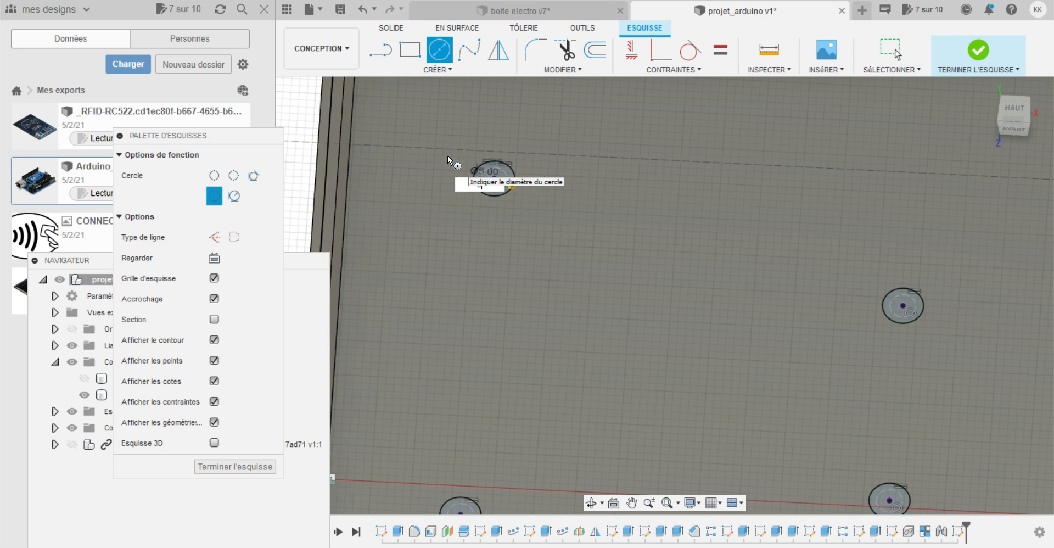
text(10)
key(Return)
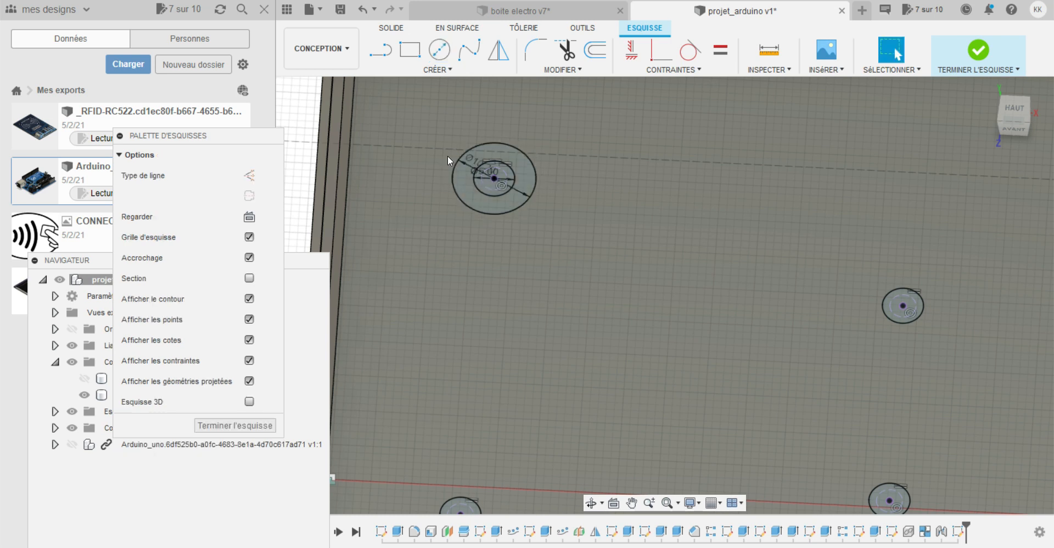
Draw a larger concentric circle around each of the other three mounting-hole circles.
scroll(493, 156, down, 2)
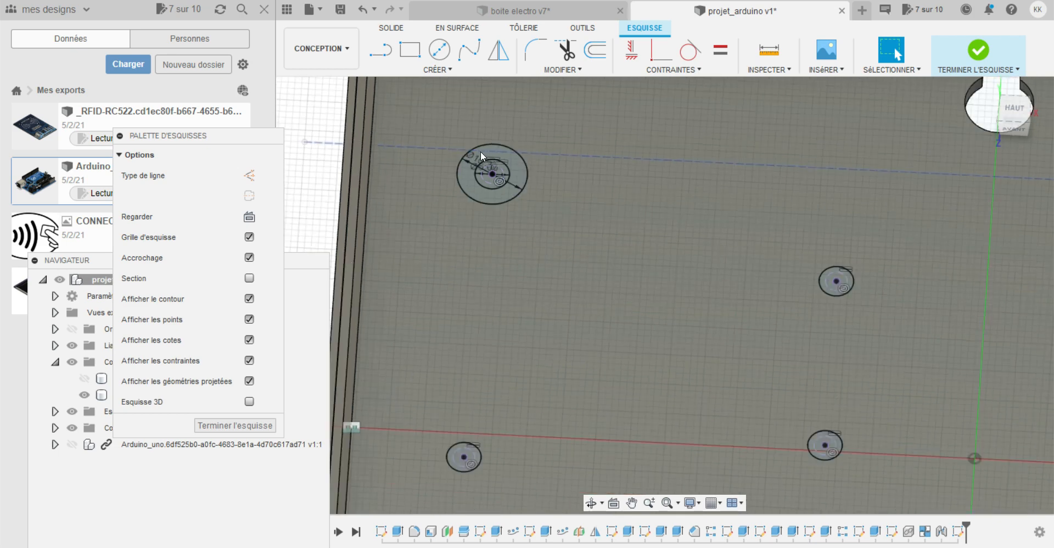
scroll(486, 167, up, 5)
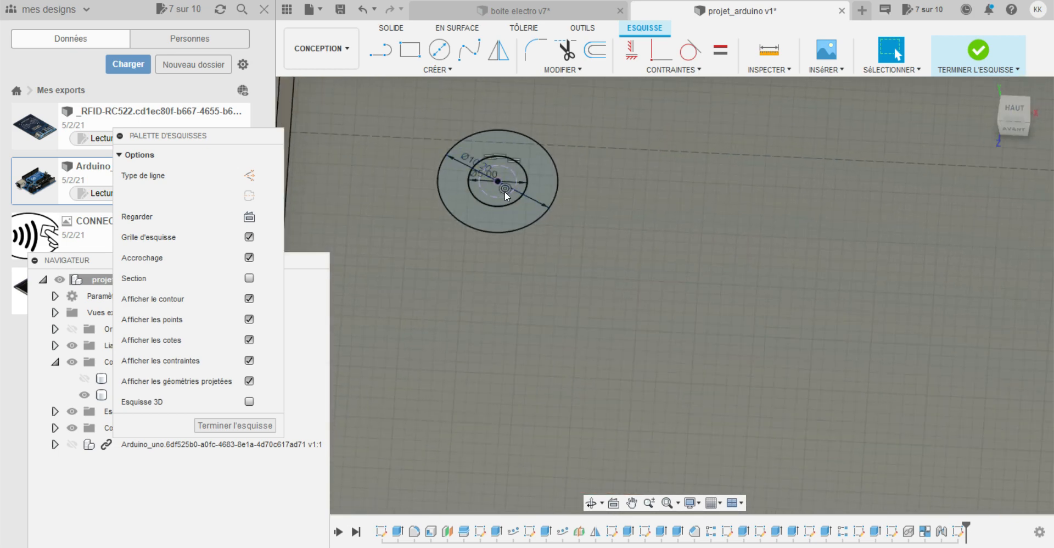
scroll(472, 263, up, 3)
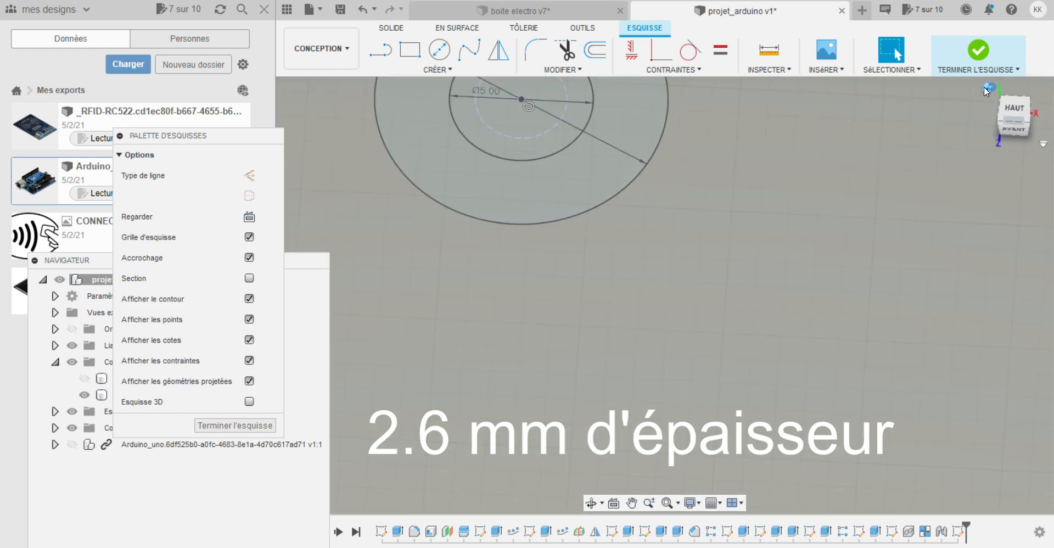
click(985, 87)
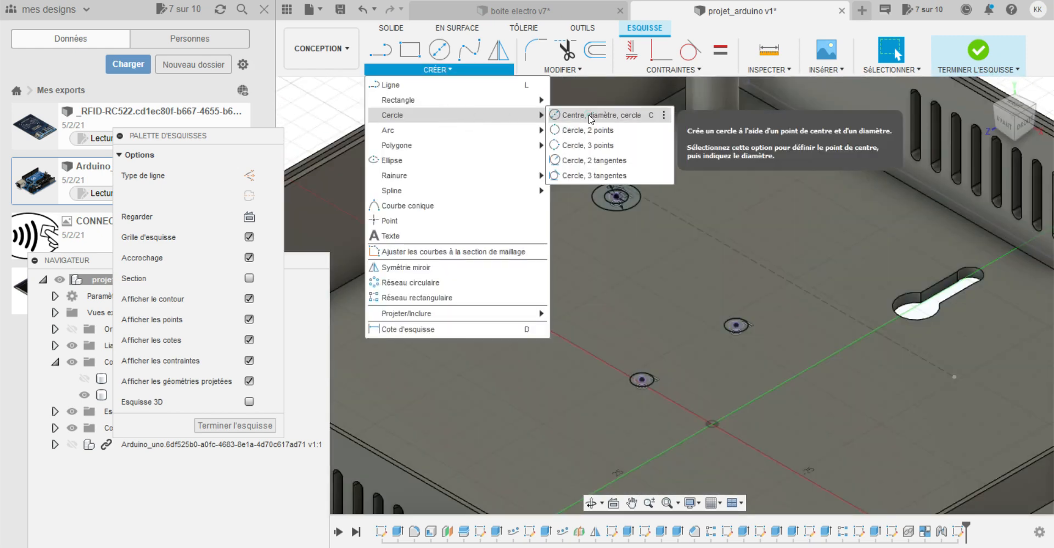
click(591, 118)
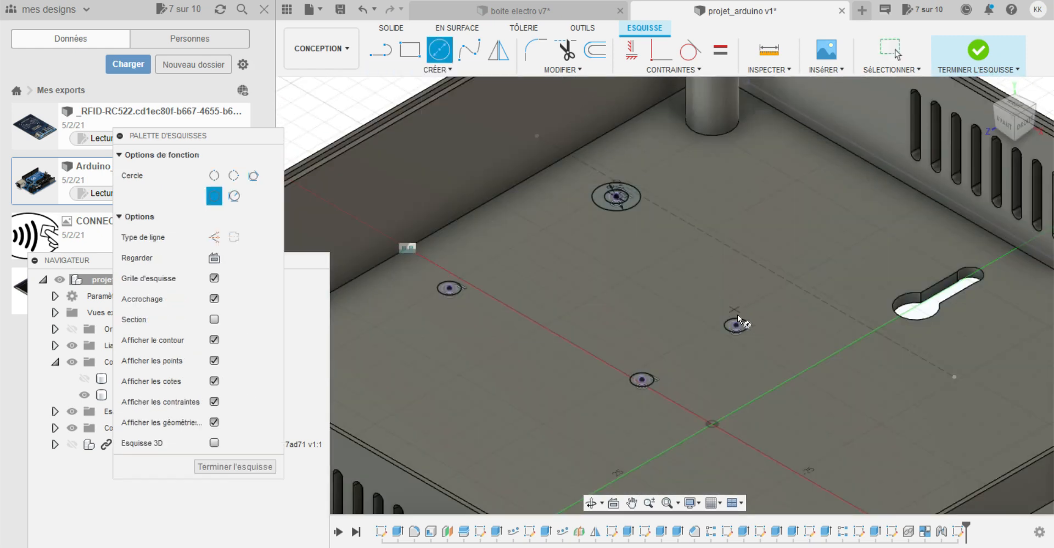
click(713, 313)
click(659, 335)
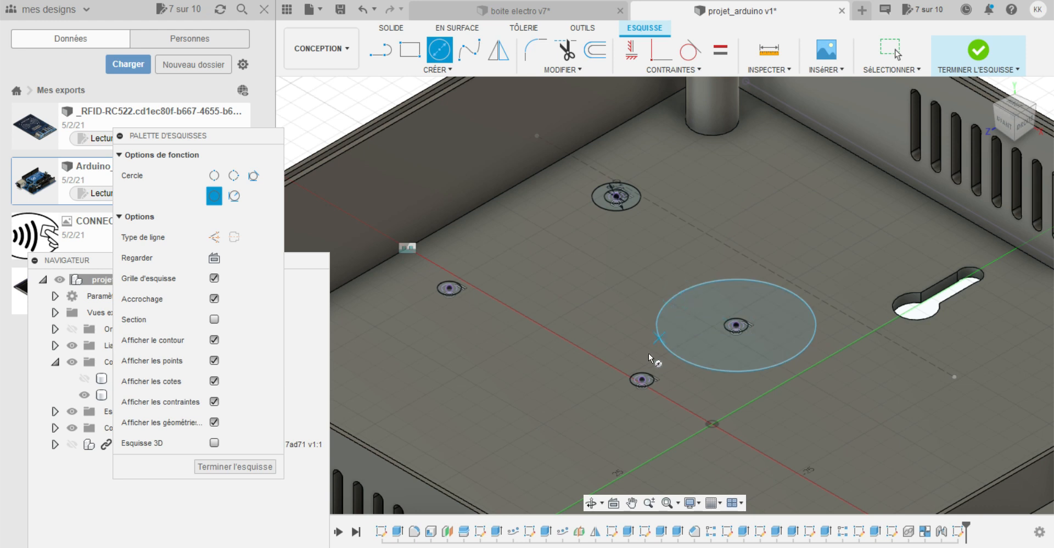
click(640, 381)
click(617, 362)
click(449, 286)
click(421, 275)
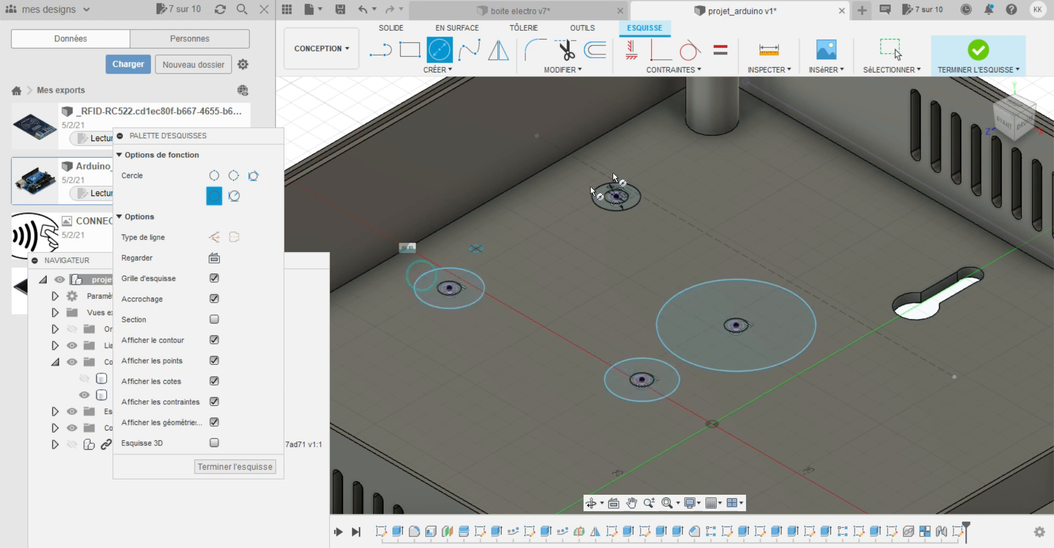
Make the three new outer circles equal to the 10 mm circle and finish the sketch.
click(720, 50)
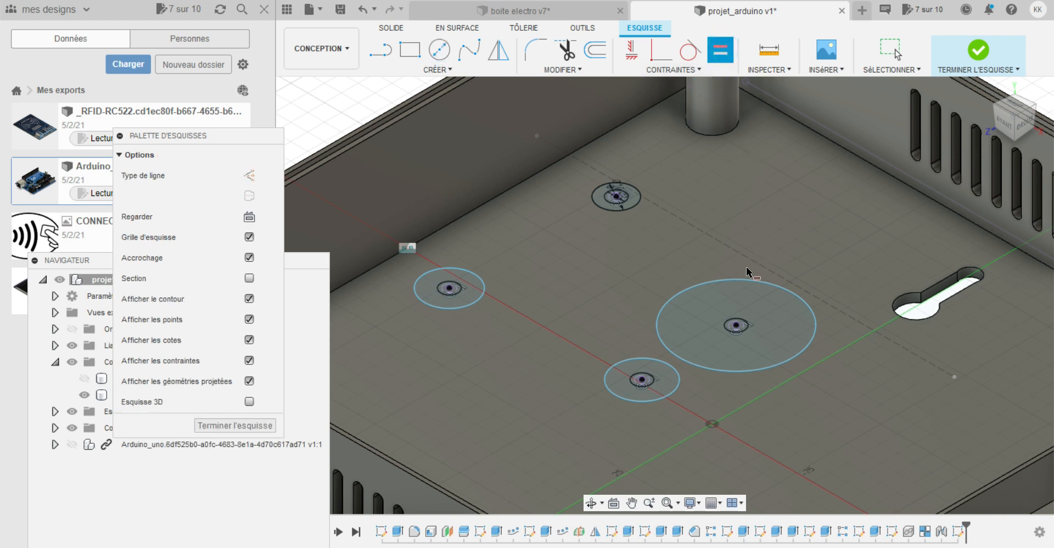
click(735, 281)
click(637, 204)
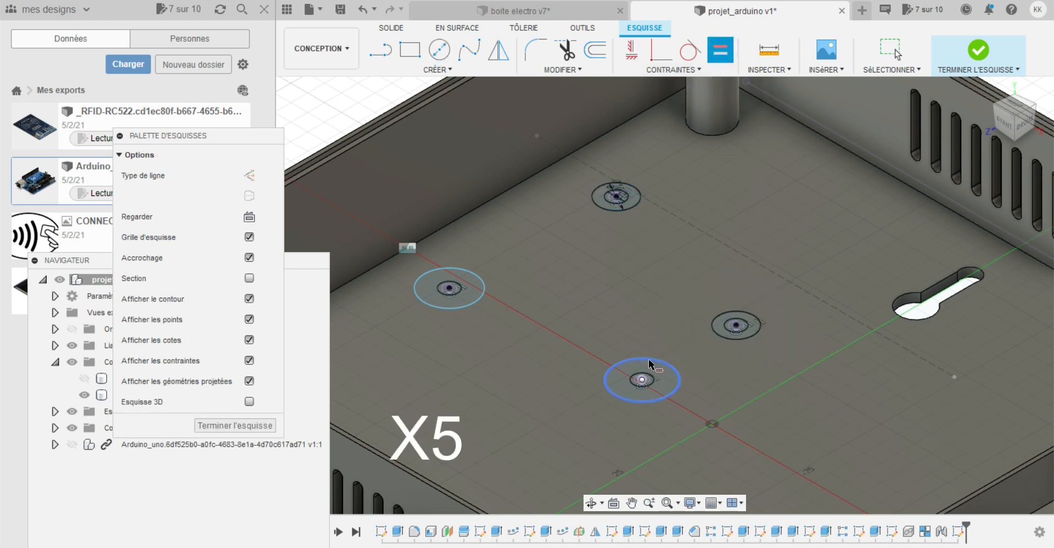
click(625, 394)
click(448, 284)
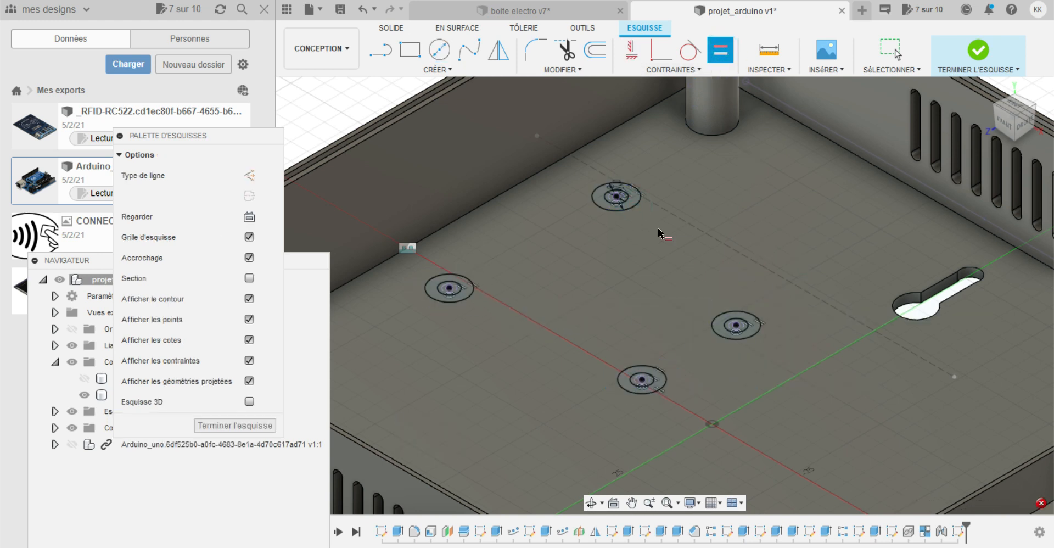
click(983, 54)
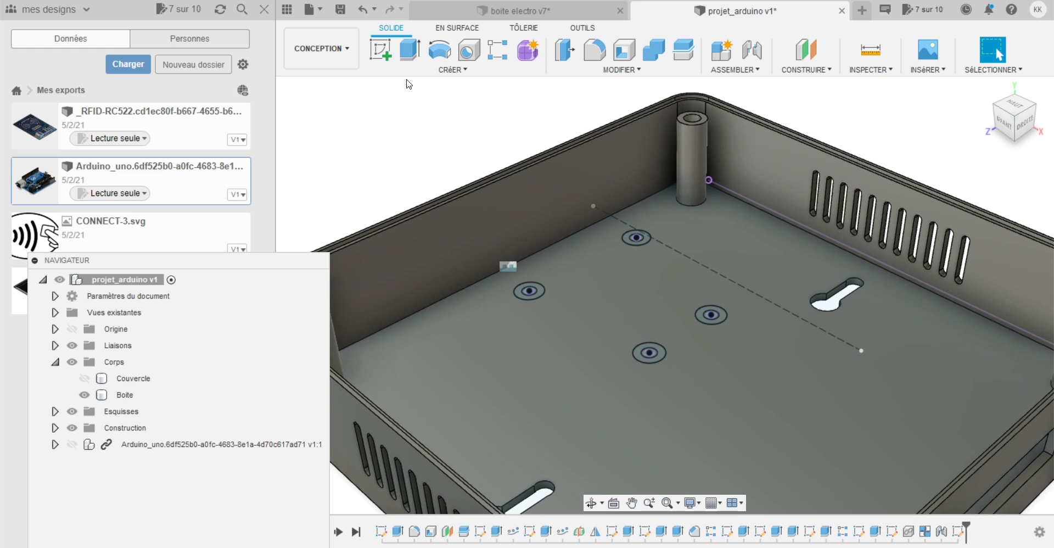
Start an extrusion, try selecting the ring contours on the box floor, and clear the contour selection.
click(410, 49)
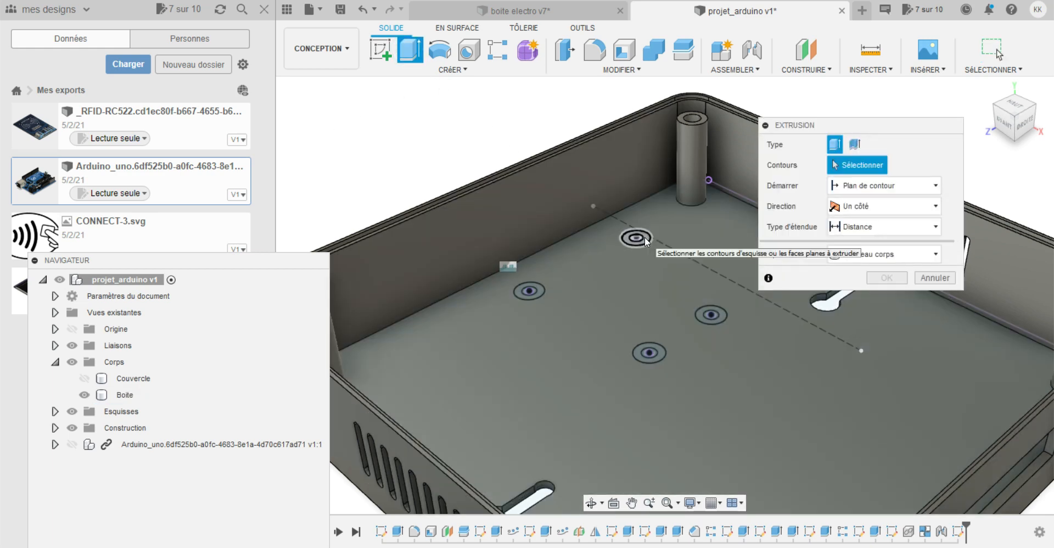
click(645, 238)
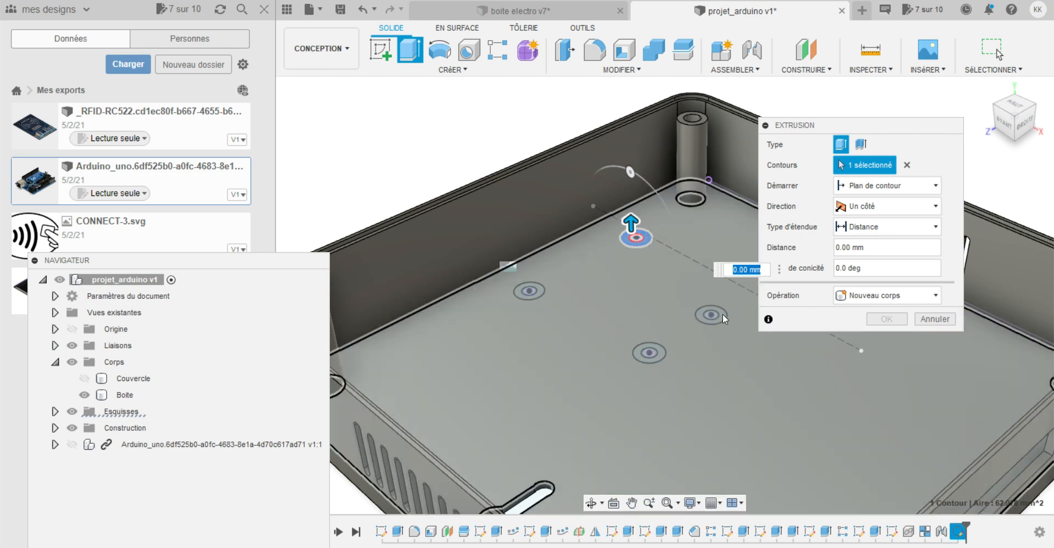
click(722, 314)
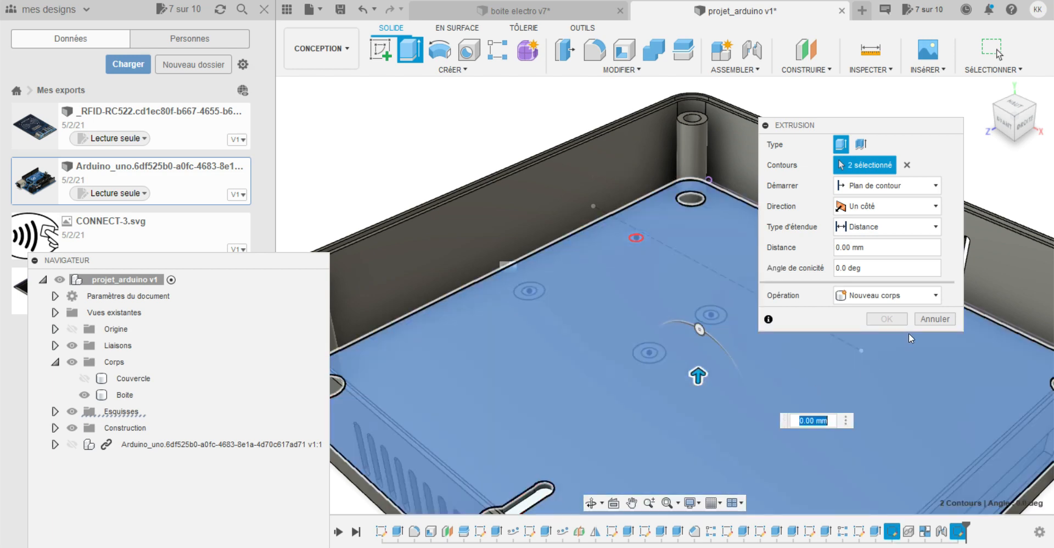
click(907, 167)
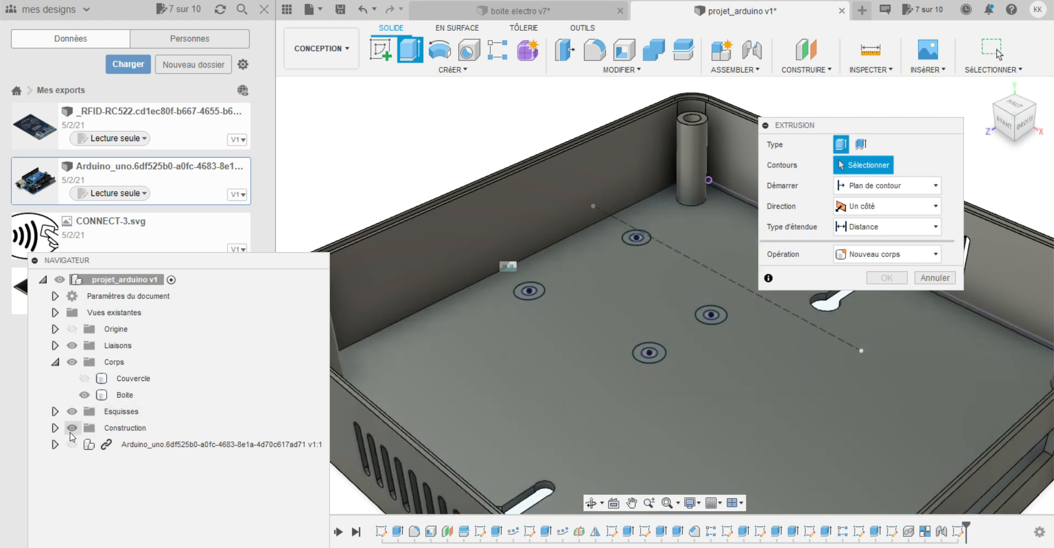
List the design's sketches and hide Esquisse11.
click(54, 428)
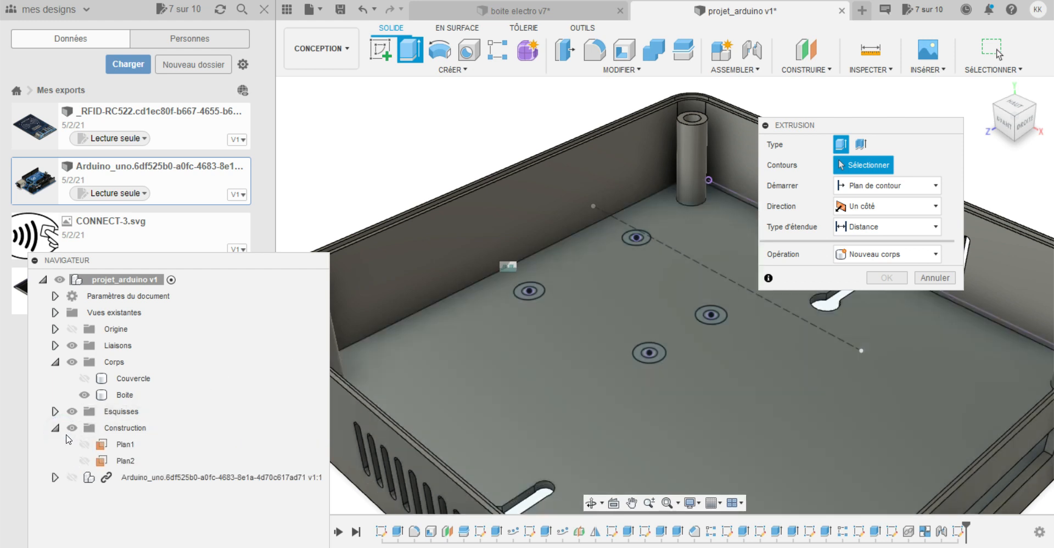
click(55, 428)
click(55, 411)
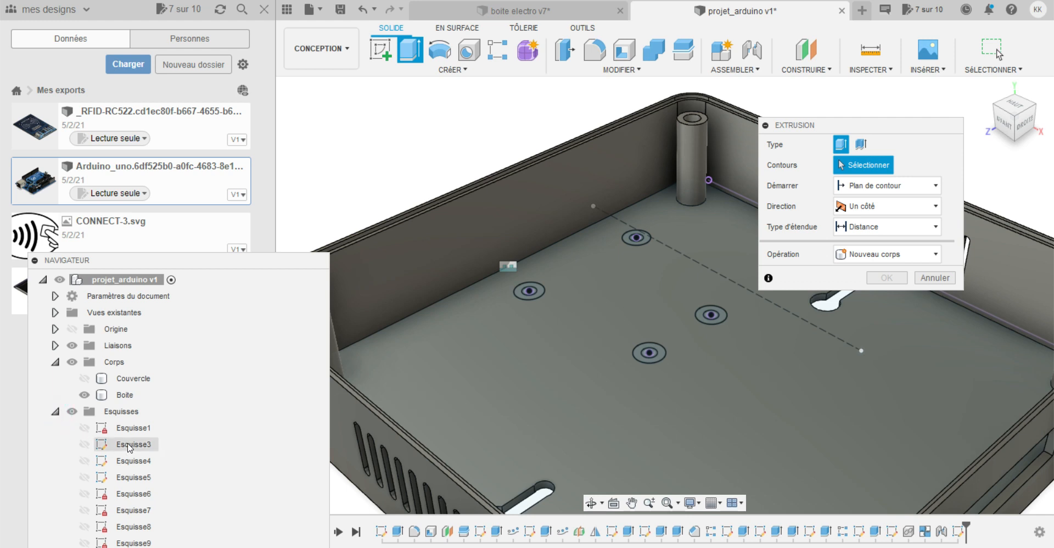
drag(229, 260, 210, 65)
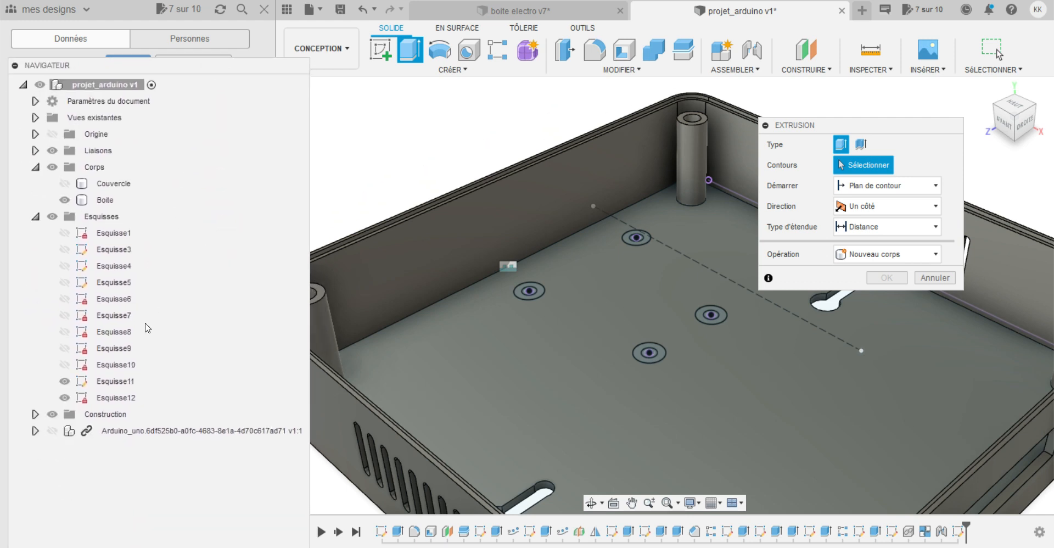
click(65, 381)
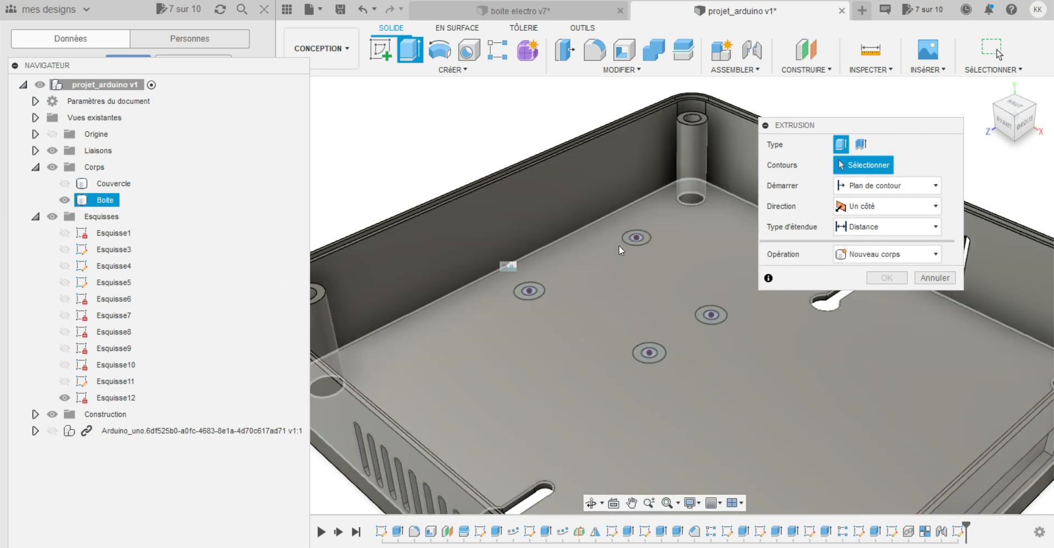
Extrude the four ring contours around the mounting holes 5 mm upward, joined to the box.
click(640, 238)
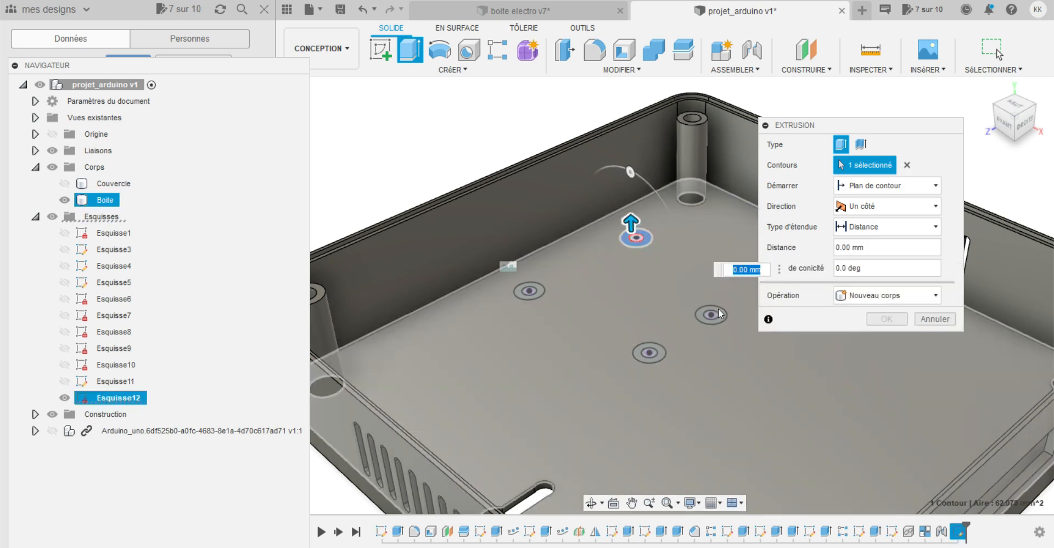
click(711, 315)
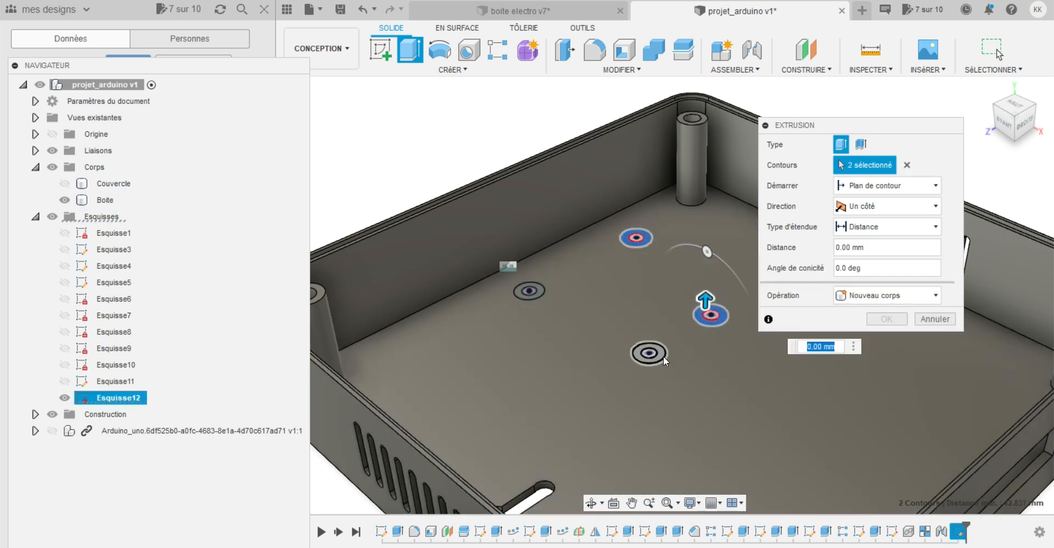
click(662, 358)
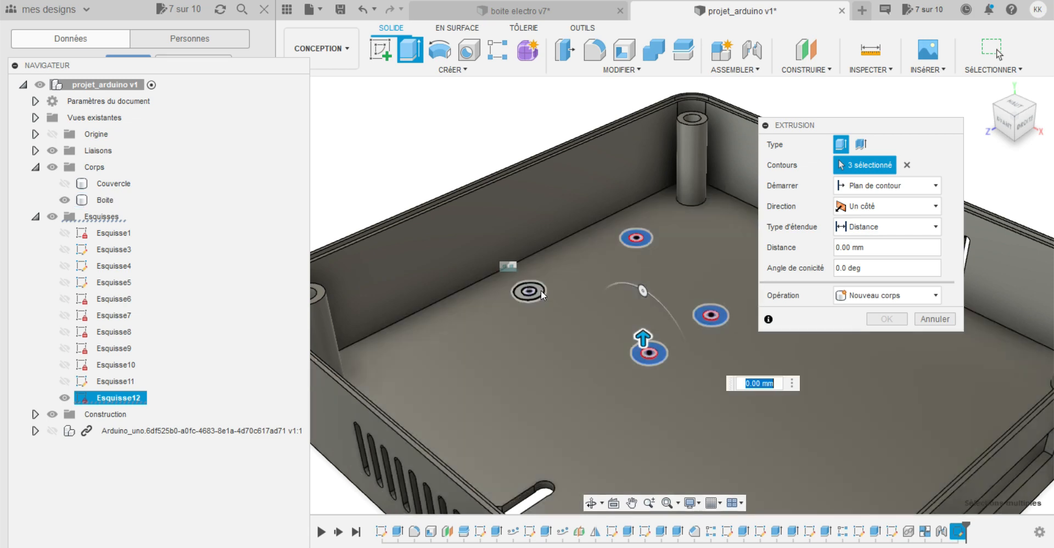
click(541, 295)
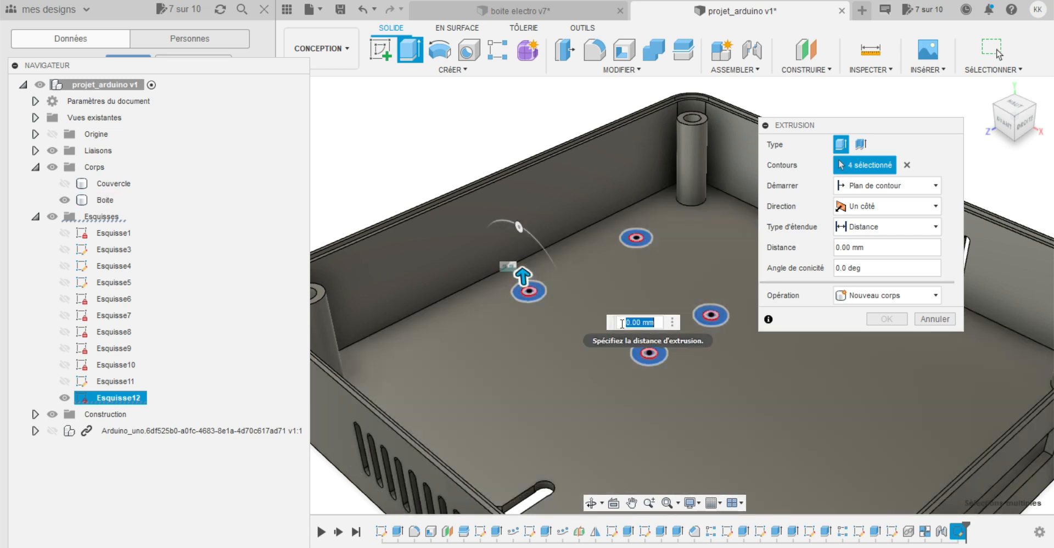
text(5)
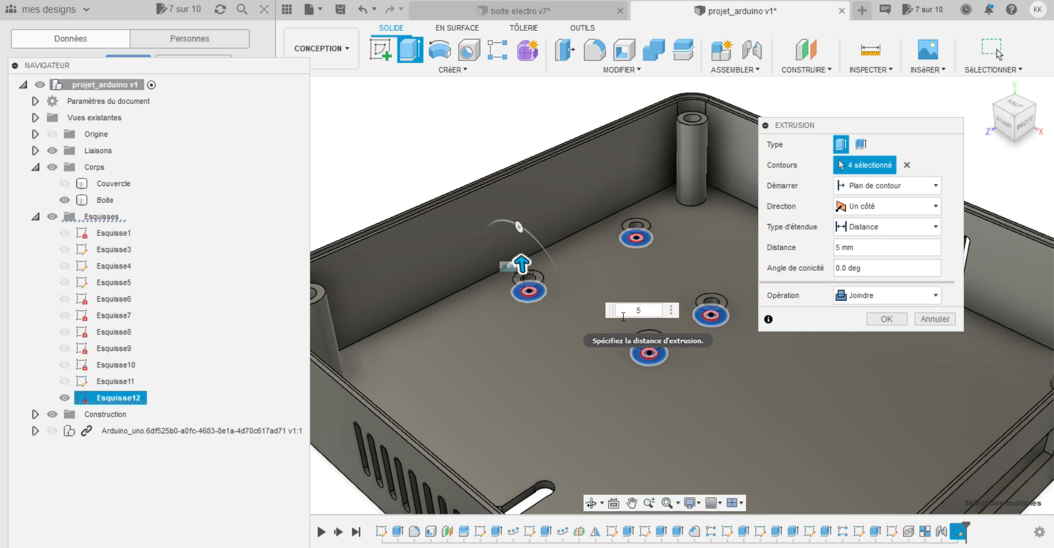
key(Return)
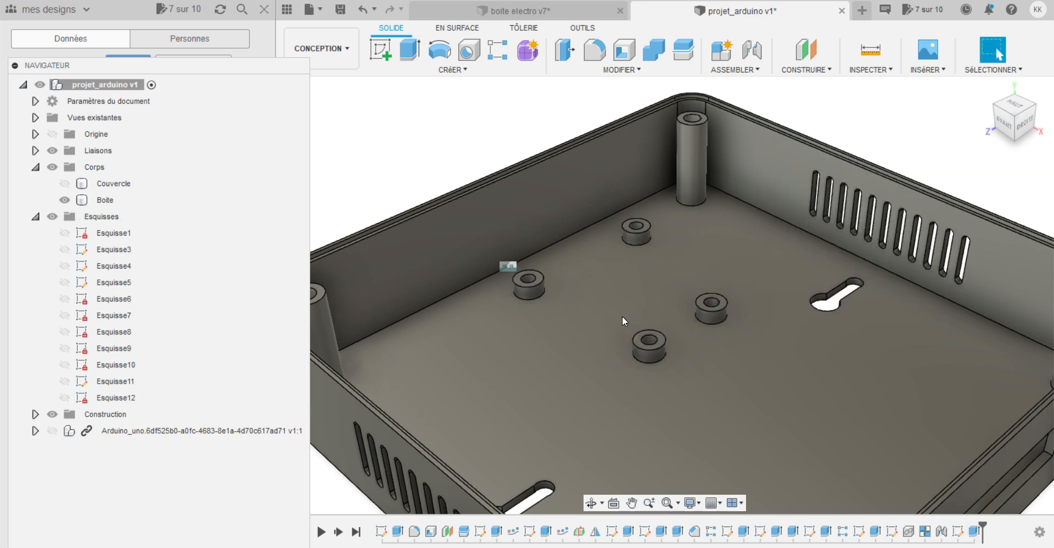
Show the Arduino Uno component in the box.
click(52, 432)
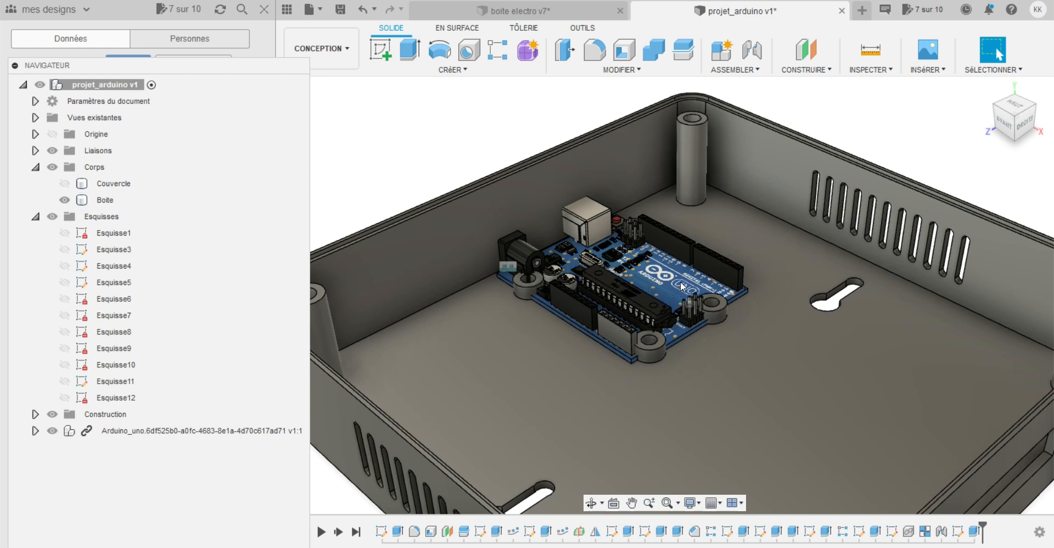
click(747, 393)
key(Escape)
Edit the Arduino board's joint to the box and set its Y offset to 5 mm.
right_click(941, 531)
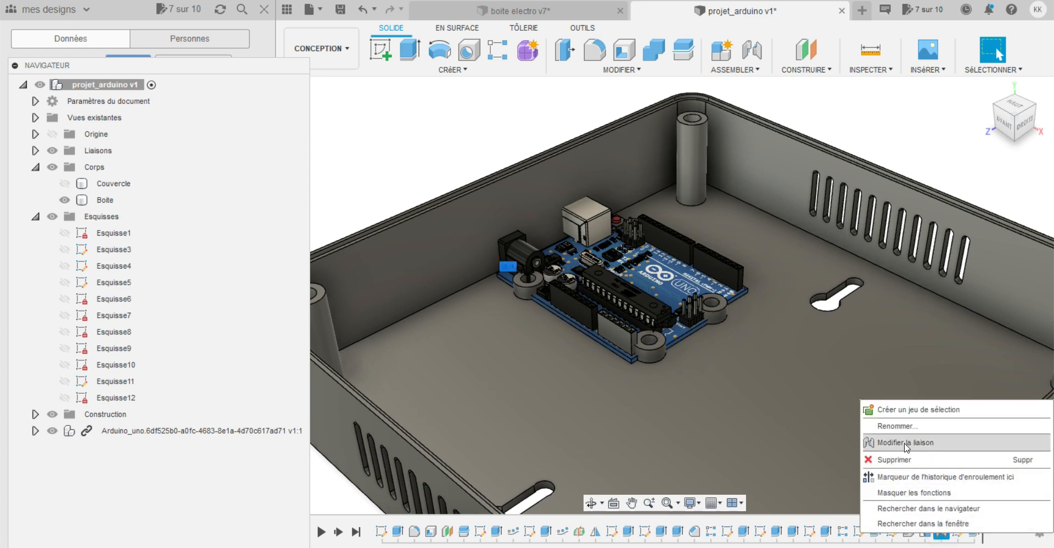
click(906, 442)
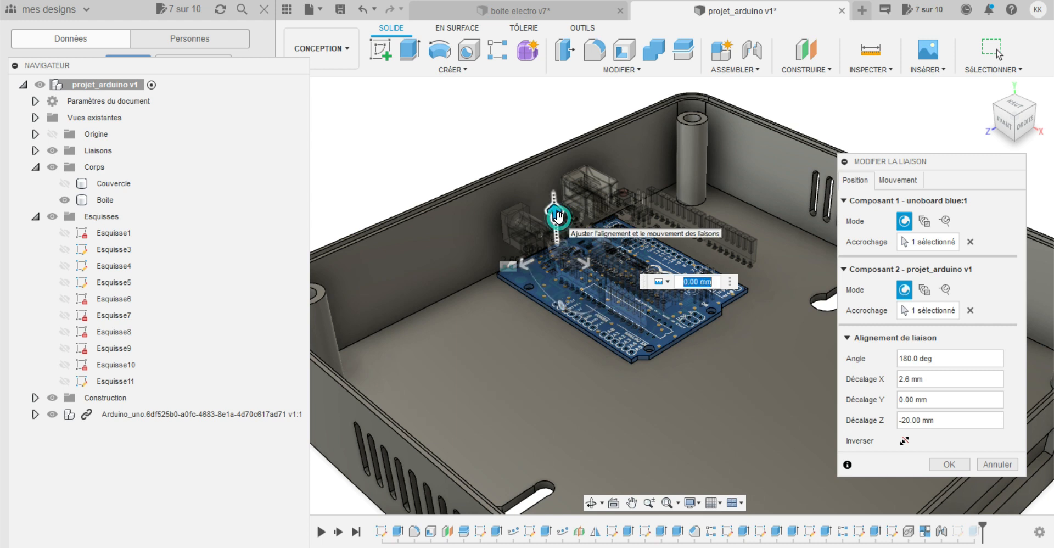
click(553, 213)
text(5)
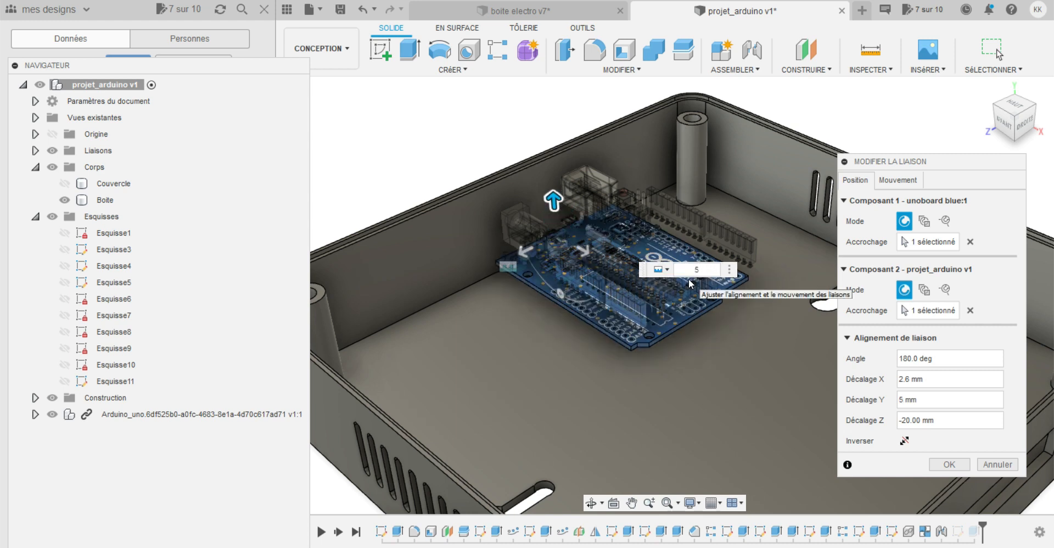
click(948, 464)
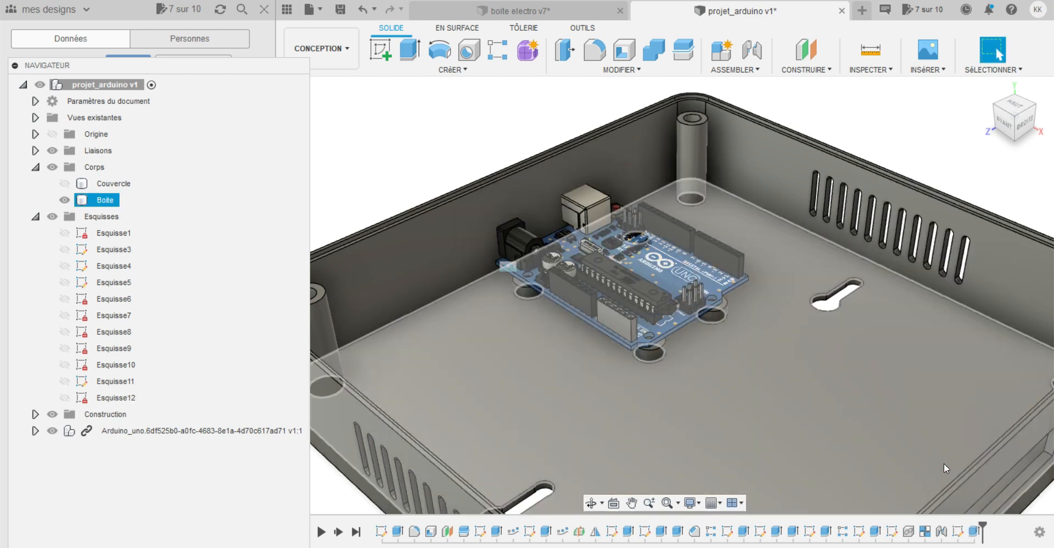
Inspect the standoffs from the USB connector side by hiding the Arduino Uno component and showing it again.
click(591, 502)
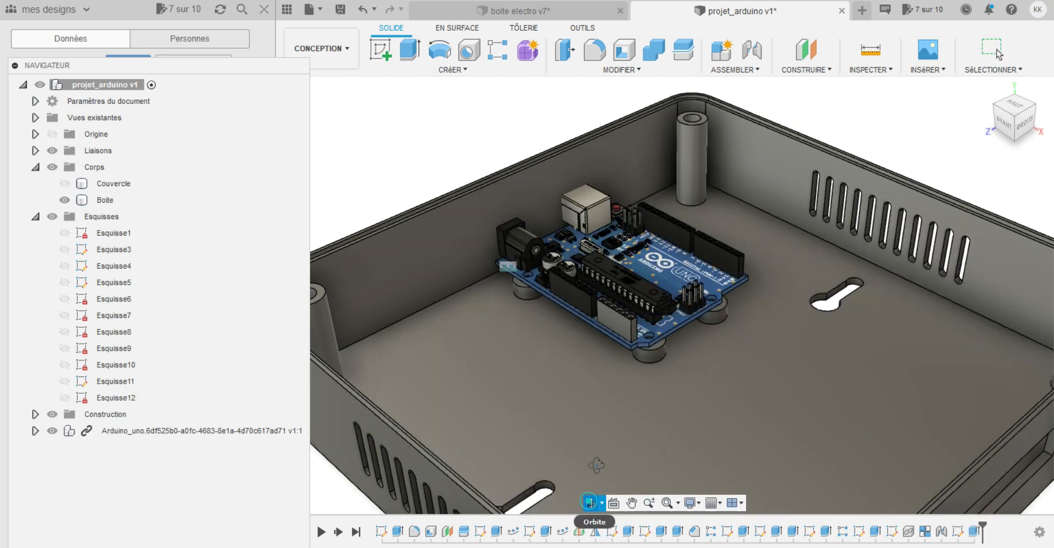
drag(616, 416, 725, 390)
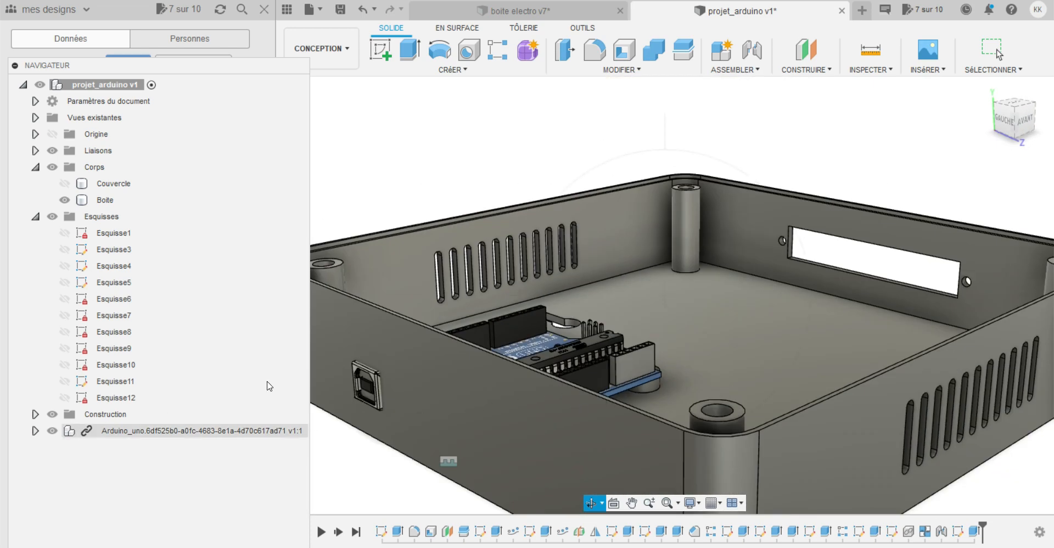
click(52, 431)
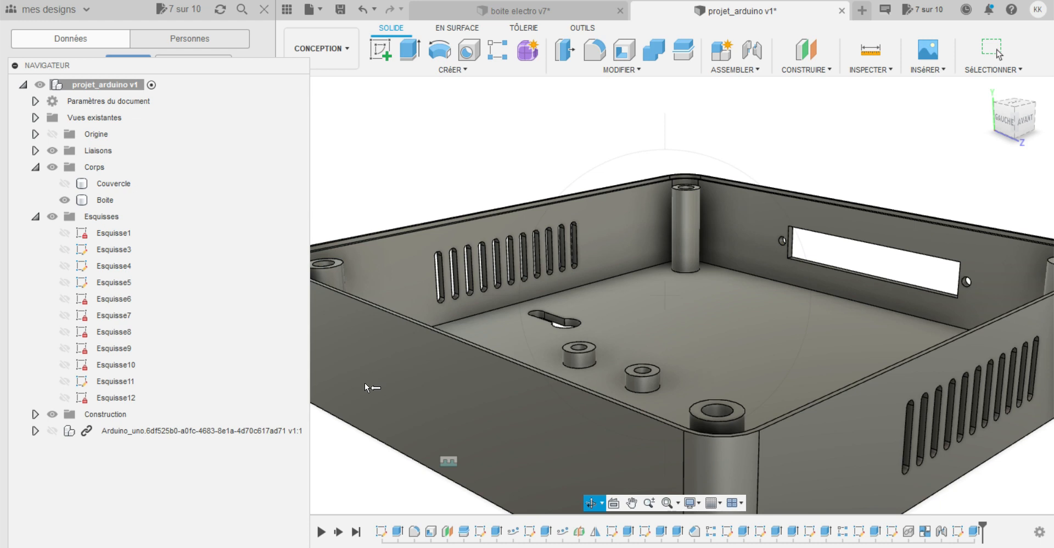
click(52, 431)
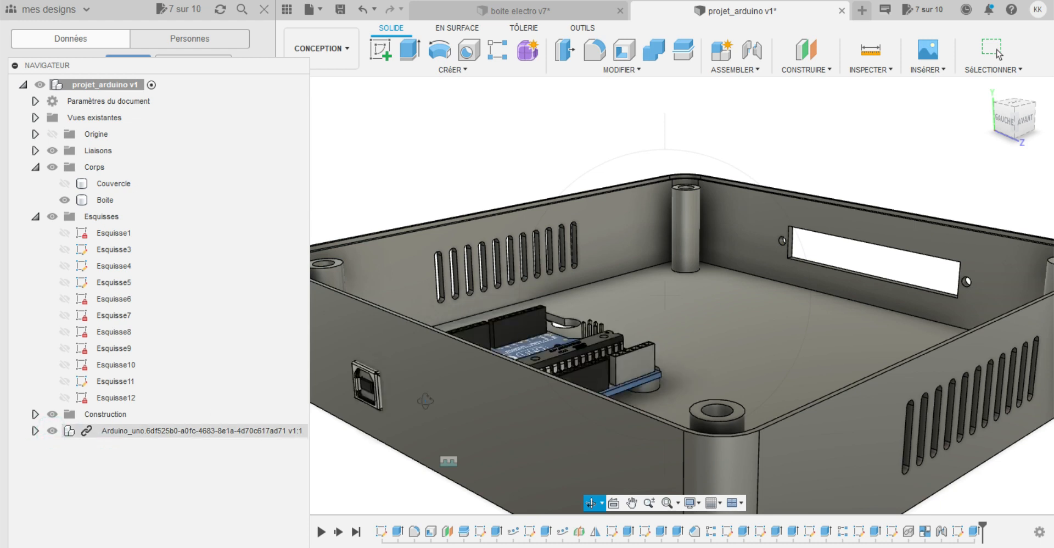
Start a sketch on the outer face of the box wall that the USB connector passes through.
click(380, 49)
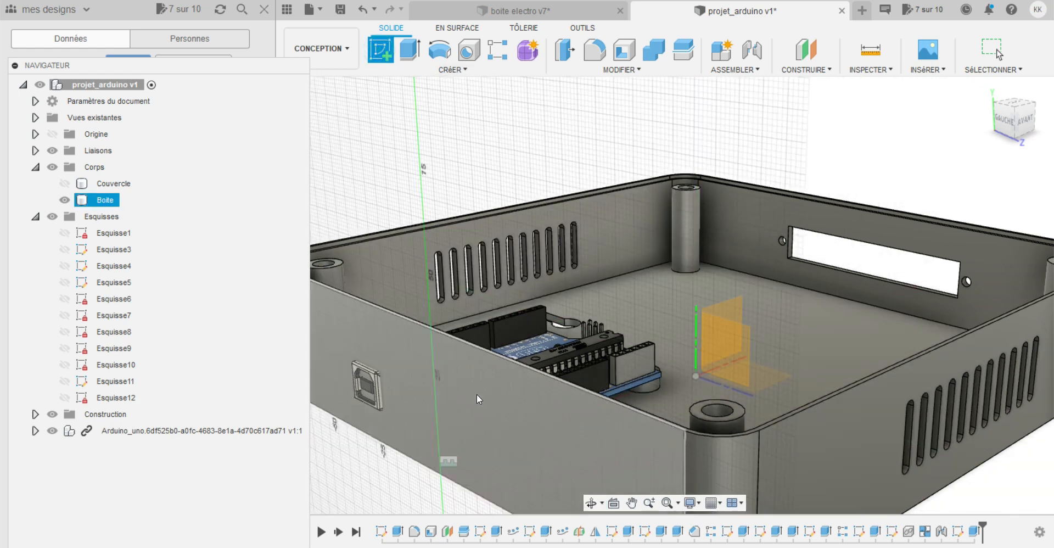
click(478, 393)
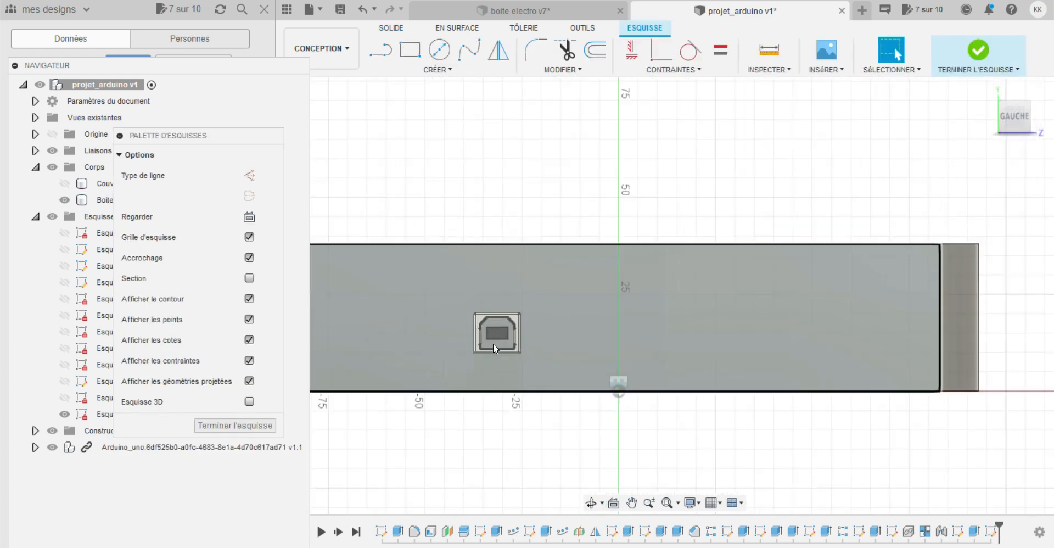
scroll(493, 344, up, 5)
scroll(481, 328, up, 2)
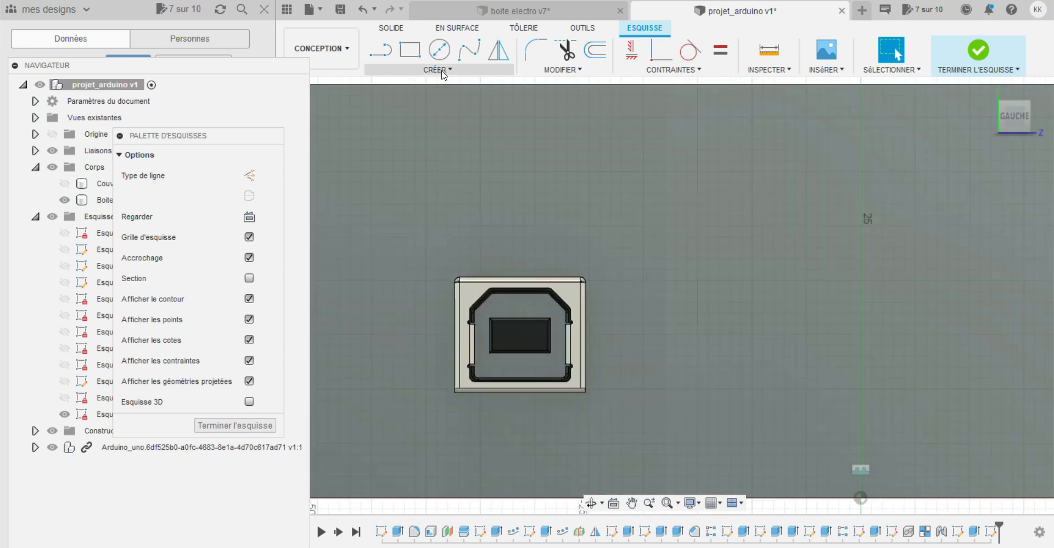
Project all outer edges of the USB connector, including its rounded corners, into the wall sketch.
click(440, 71)
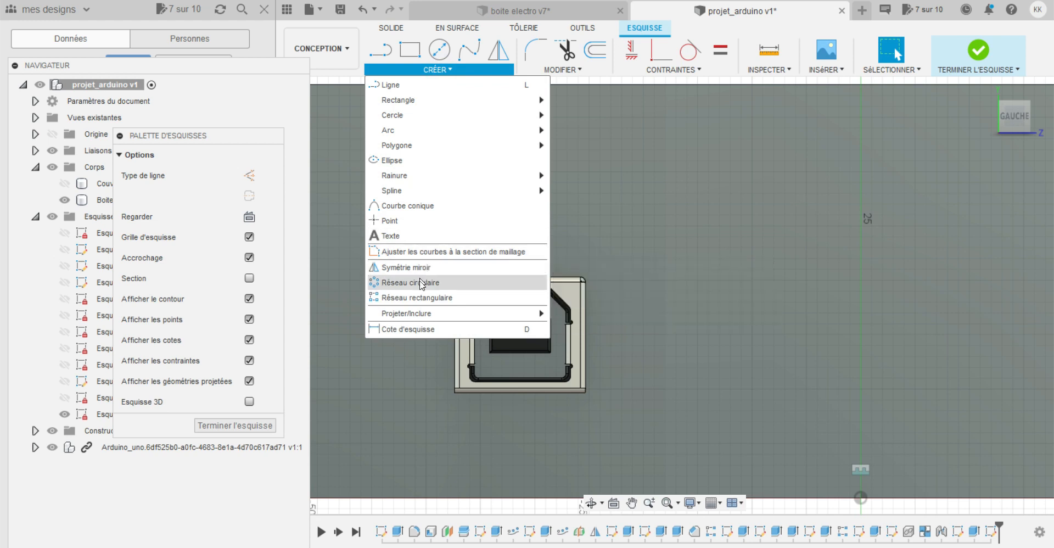
mouse_move(435, 313)
click(581, 321)
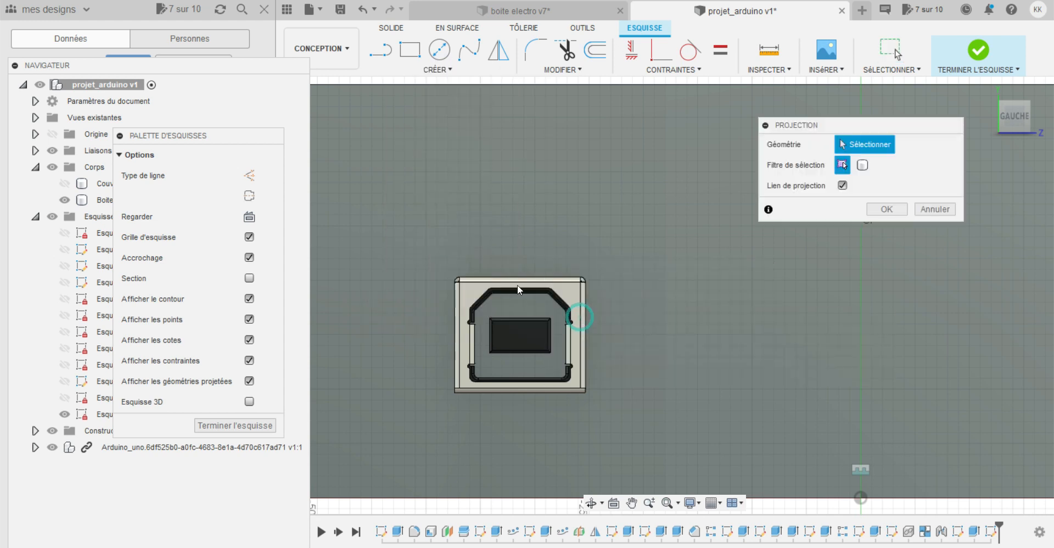
click(577, 278)
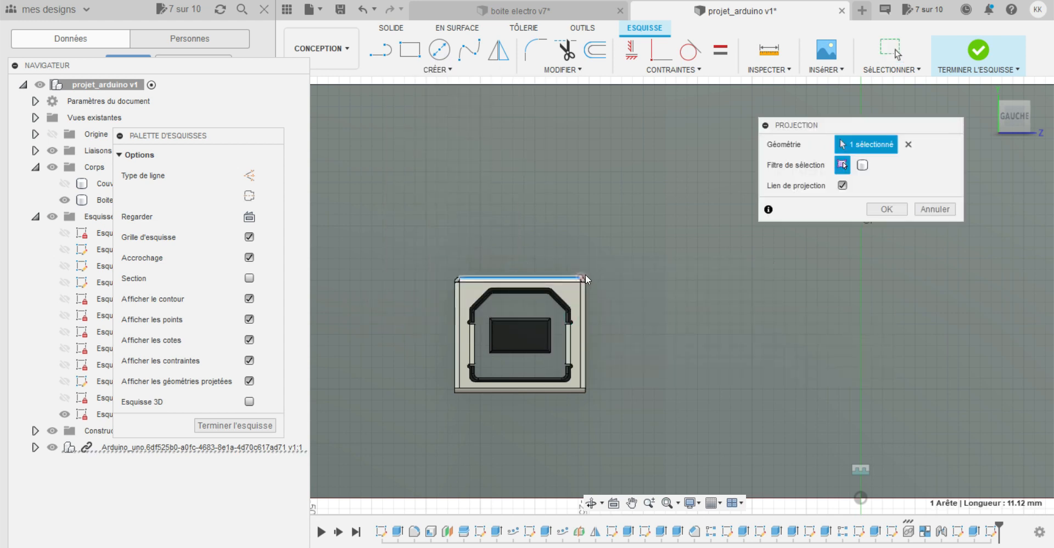
scroll(586, 275, up, 2)
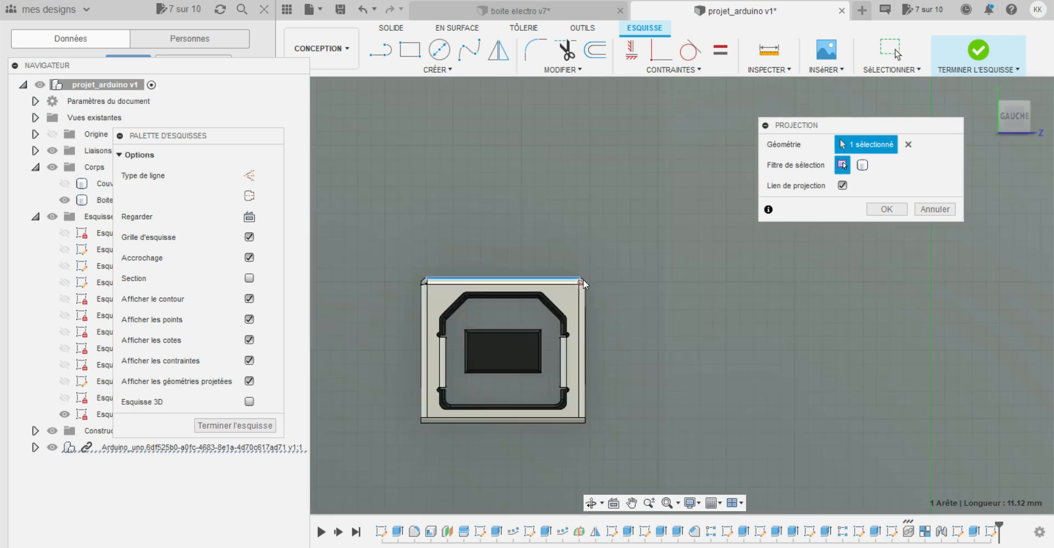
scroll(583, 279, up, 2)
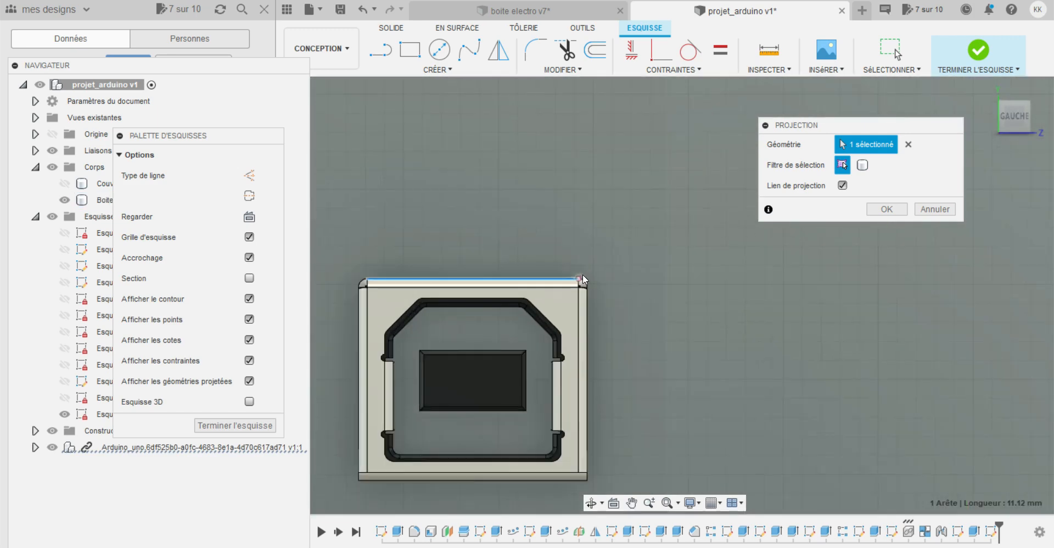
scroll(582, 277, up, 3)
click(585, 286)
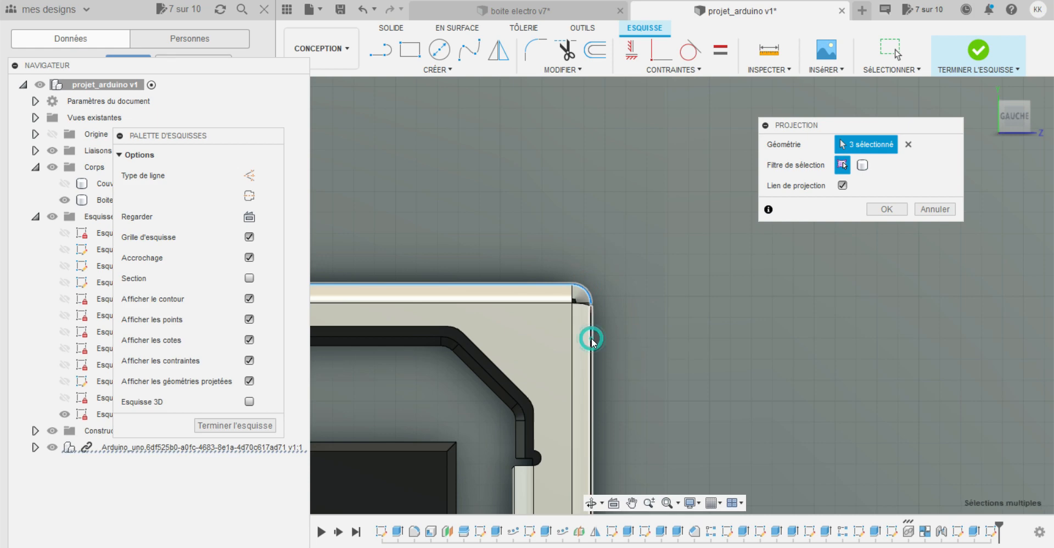
click(593, 336)
scroll(721, 246, down, 2)
click(404, 270)
click(400, 384)
scroll(401, 486, up, 3)
click(401, 485)
click(425, 489)
click(914, 471)
scroll(845, 374, down, 3)
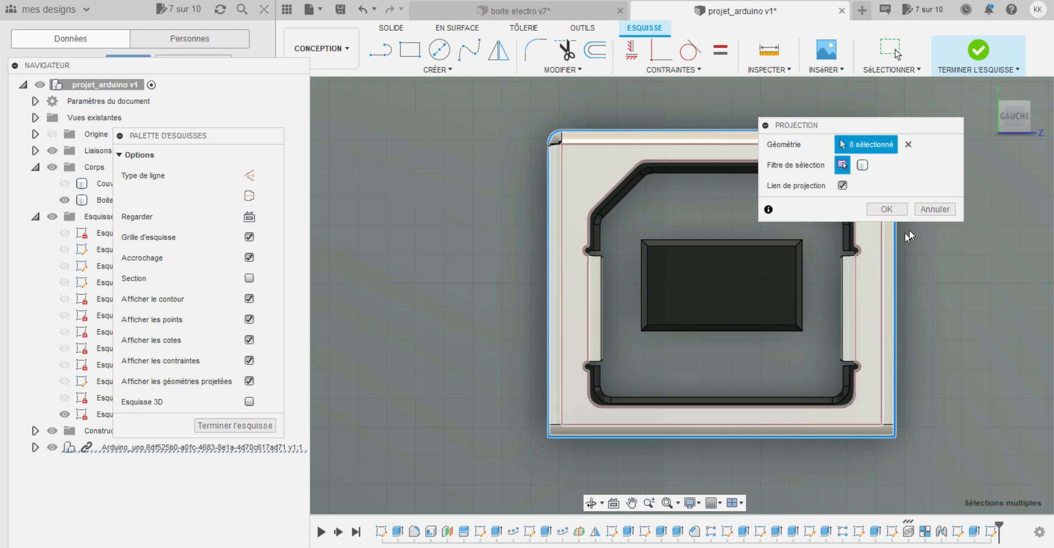
click(886, 209)
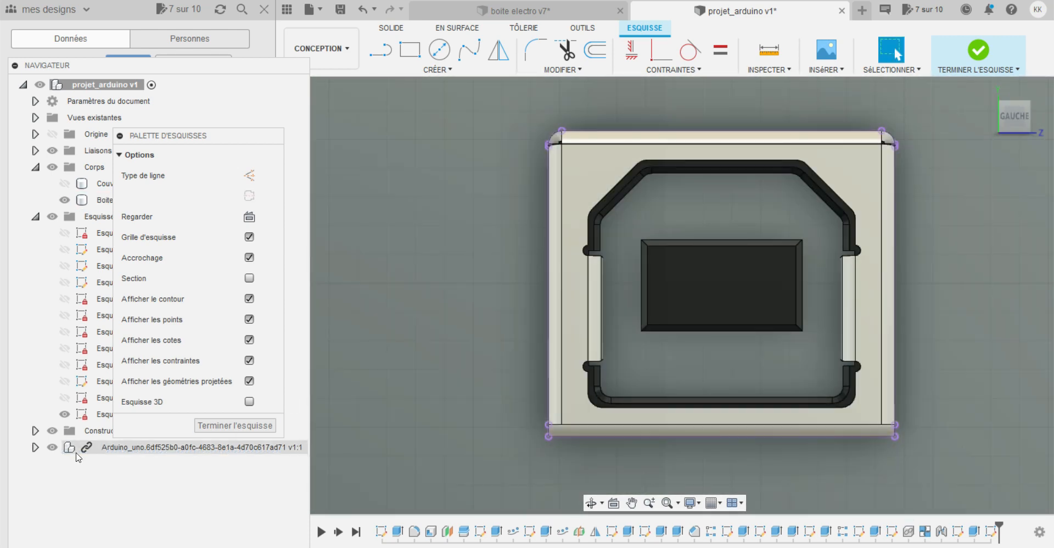
Hide the Arduino Uno component and draw a short line closing the gap below the projected outline's upper-right corner arc.
click(59, 449)
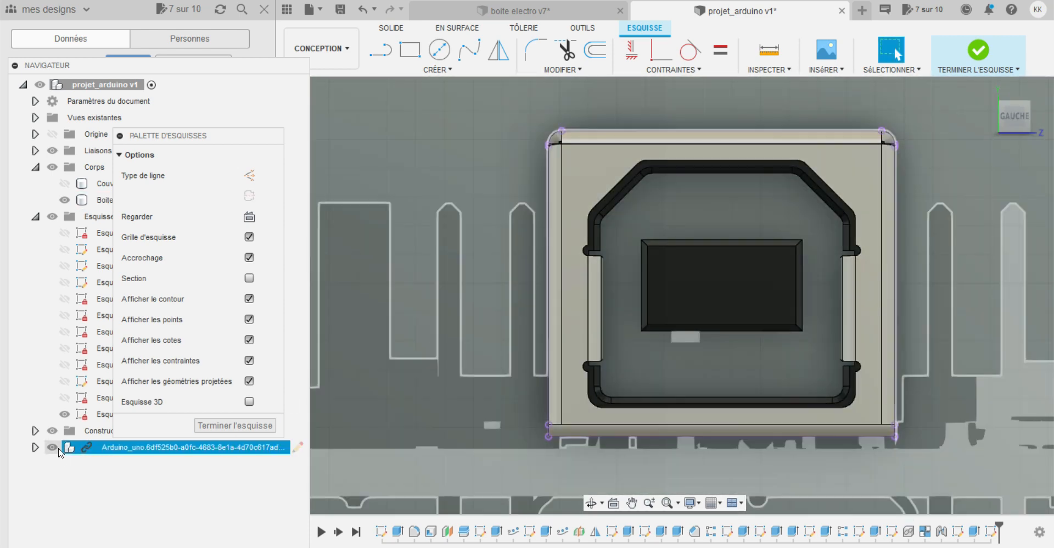
click(53, 448)
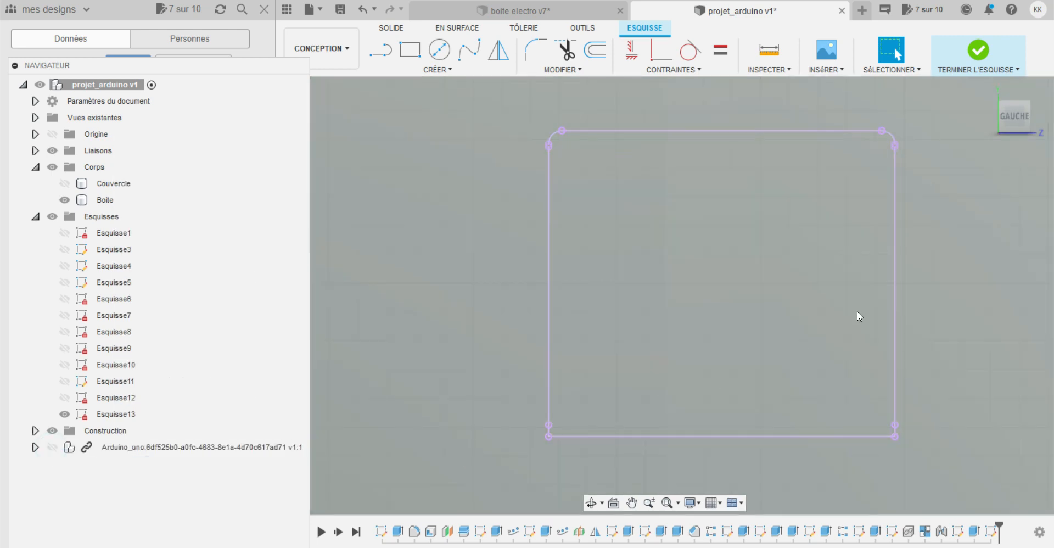
scroll(898, 146, up, 10)
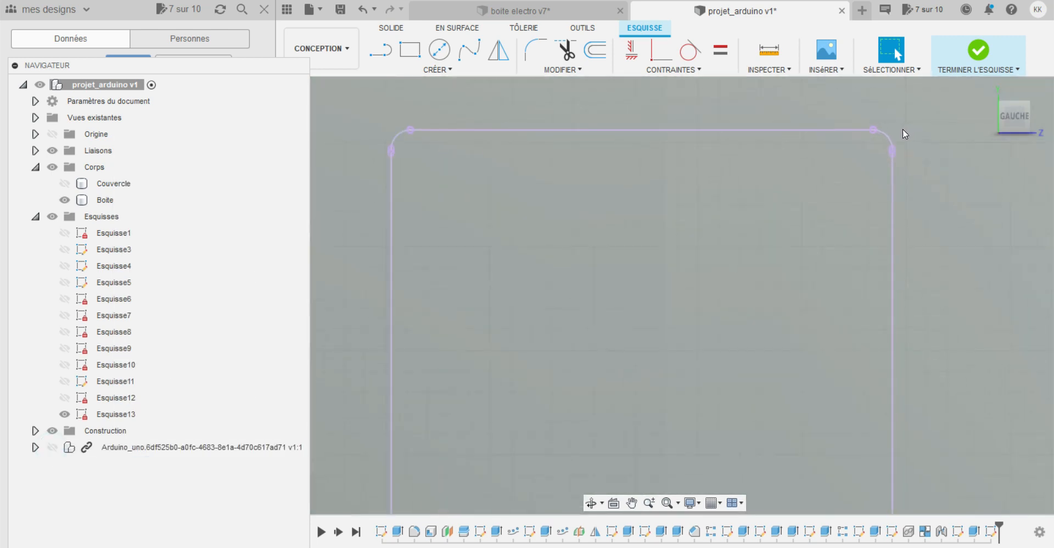
scroll(898, 186, up, 3)
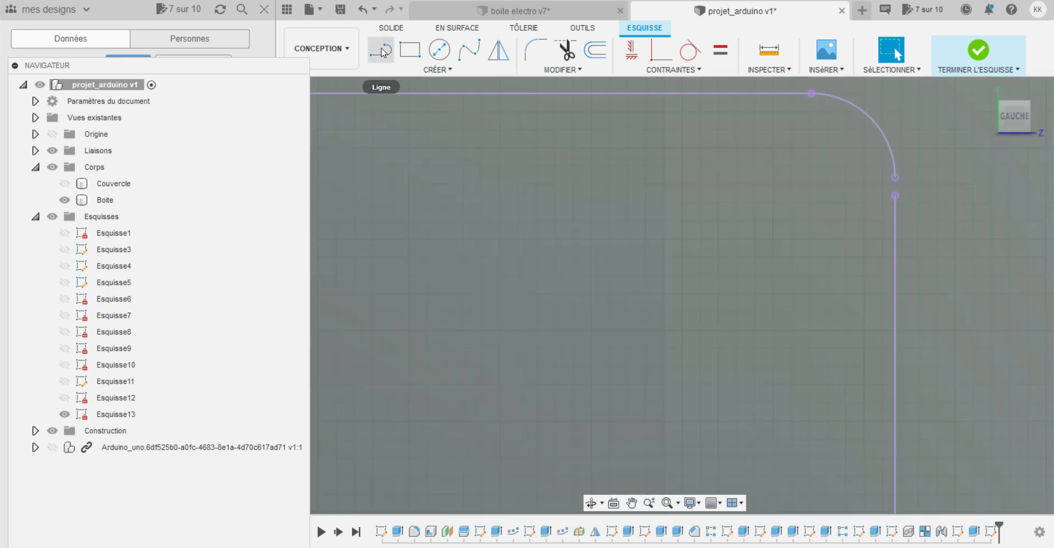
click(379, 52)
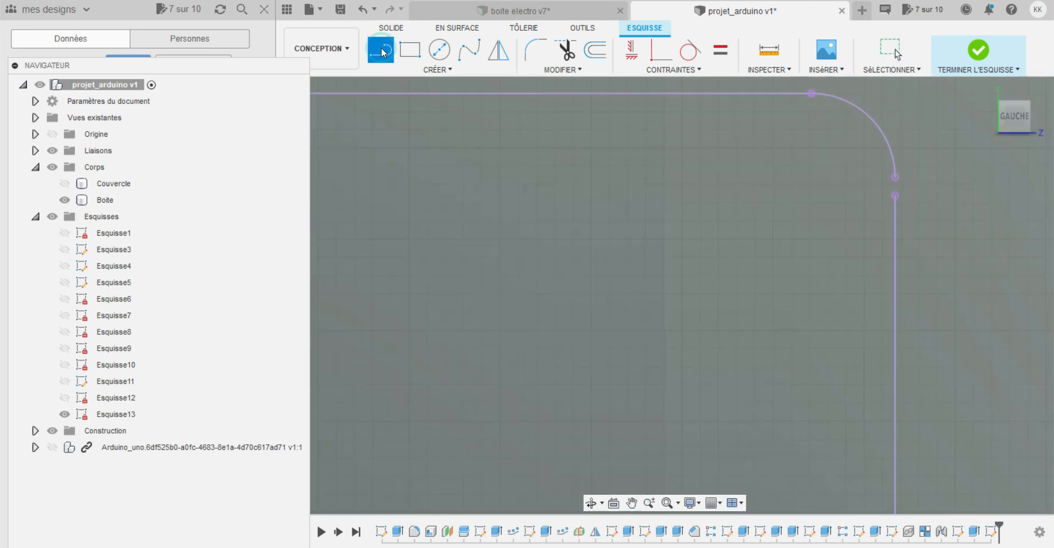
click(895, 177)
double_click(895, 196)
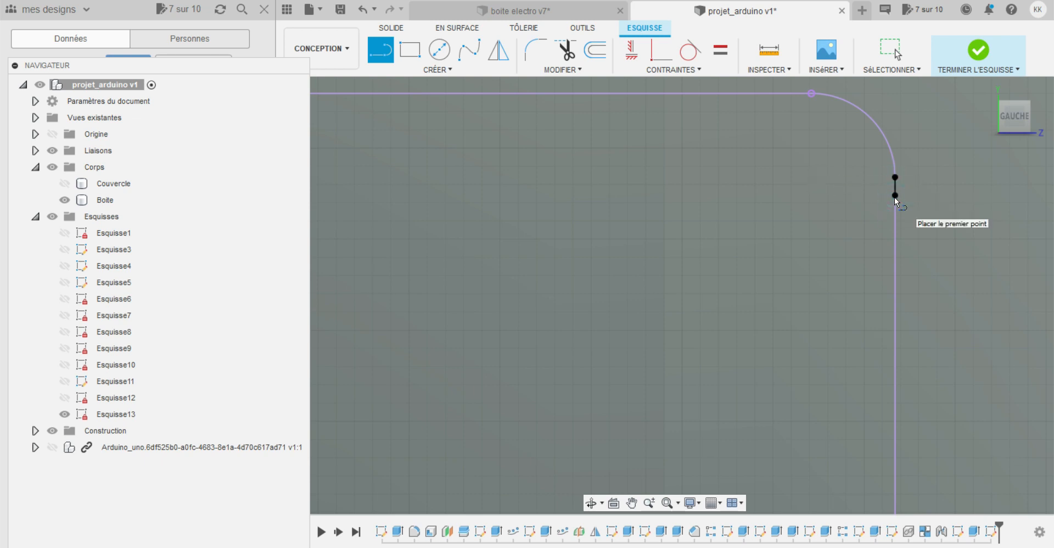
key(Escape)
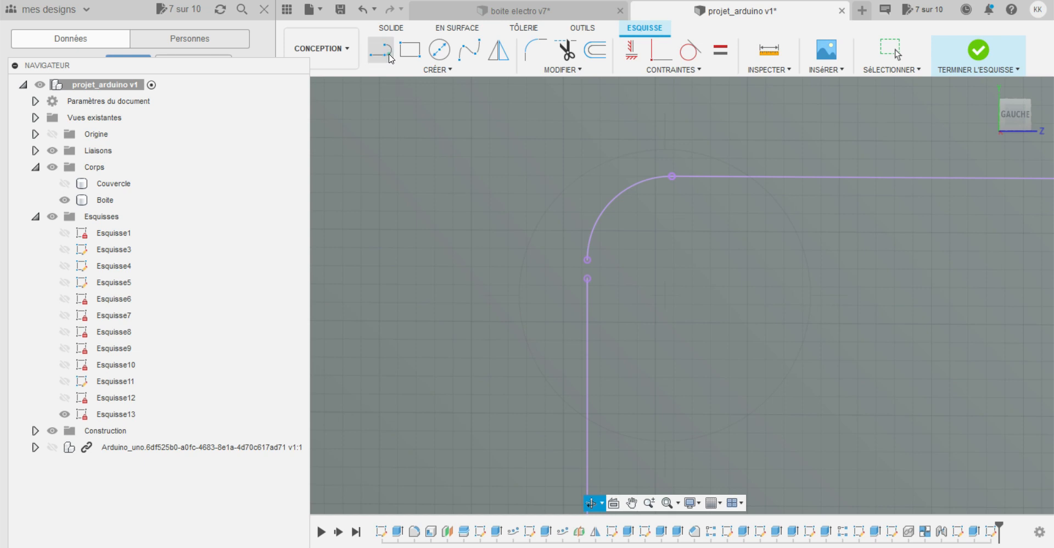
Draw a short line closing the gap below the projected outline's upper-left corner arc.
click(389, 57)
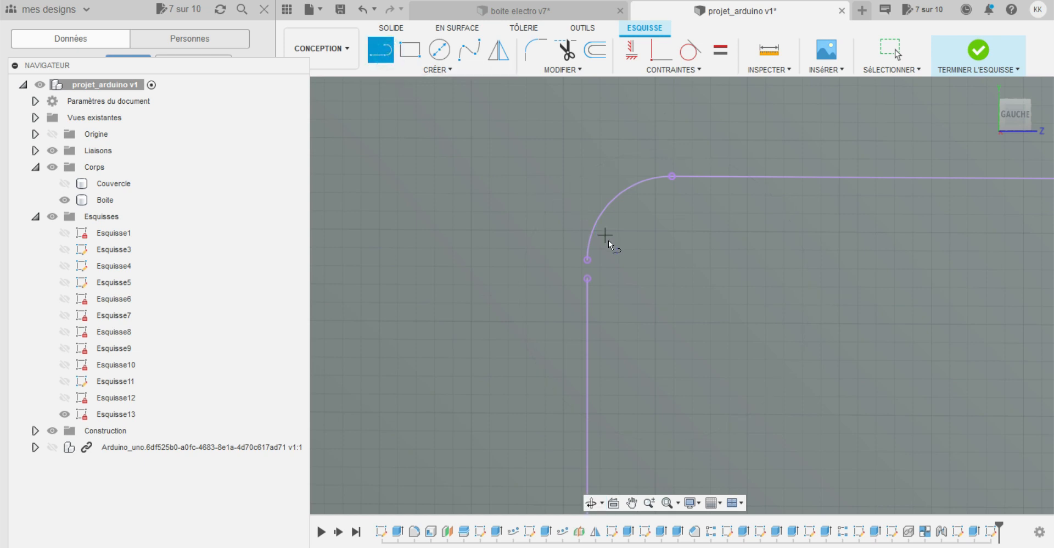
click(585, 256)
double_click(585, 278)
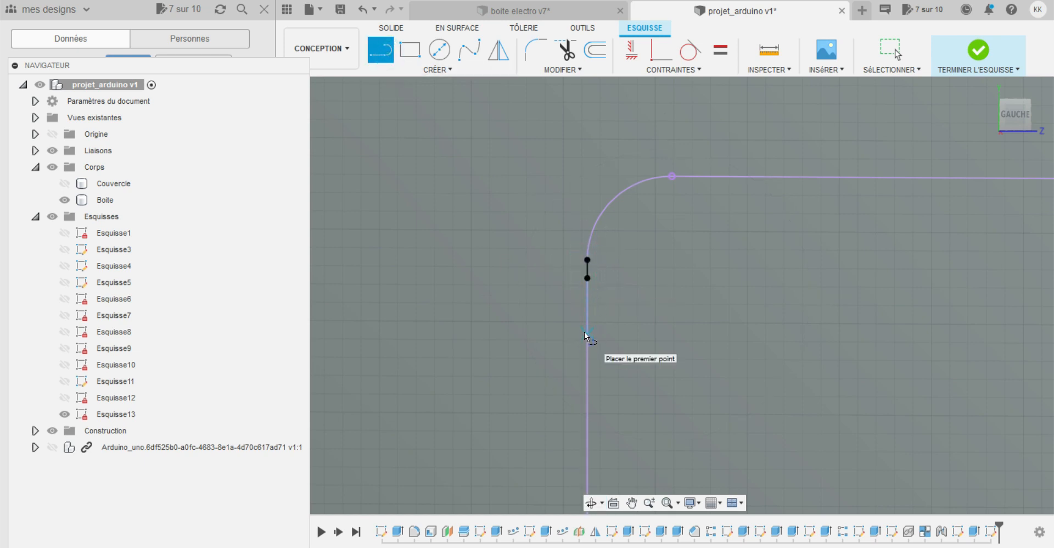
key(Escape)
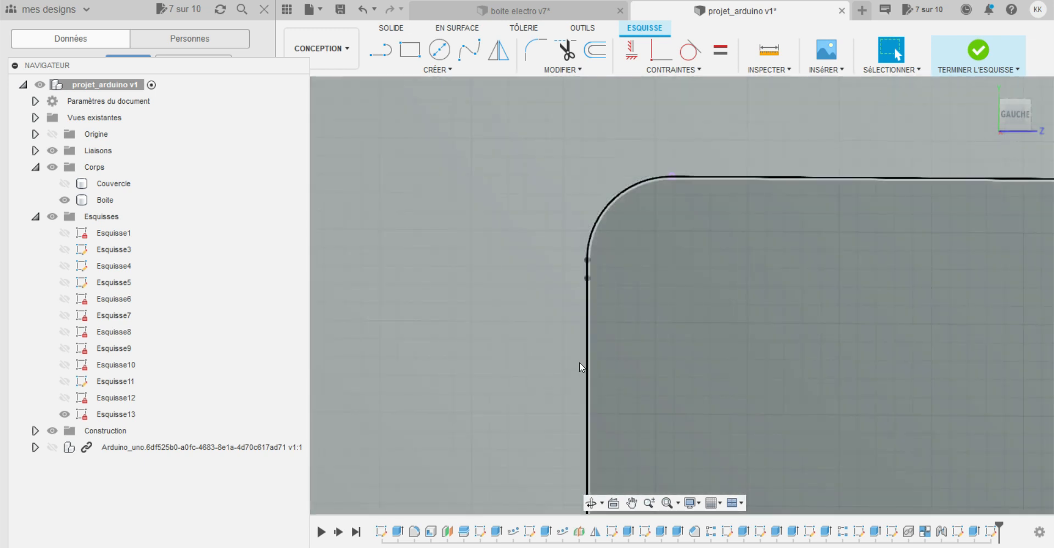
Offset the closed USB connector outline outward by 0.2 mm, briefly showing the Arduino Uno component to compare the fit.
scroll(504, 383, down, 5)
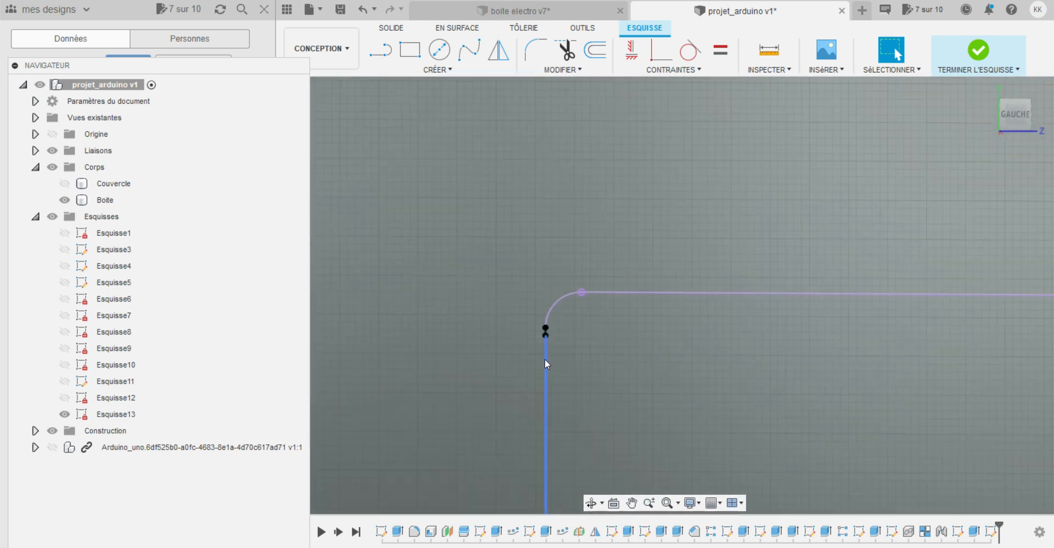
scroll(625, 233, up, 2)
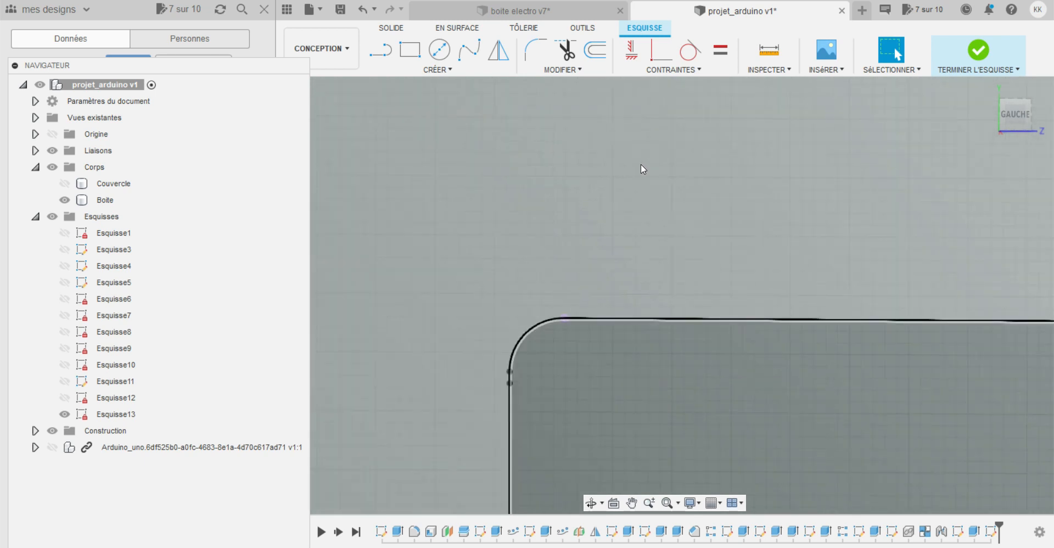
scroll(639, 164, up, 2)
click(595, 50)
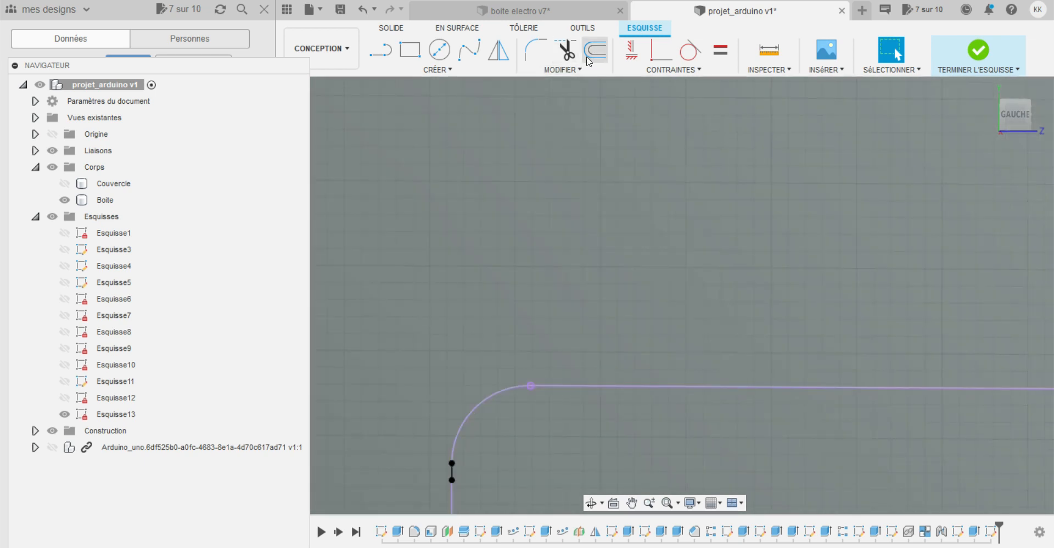
click(657, 385)
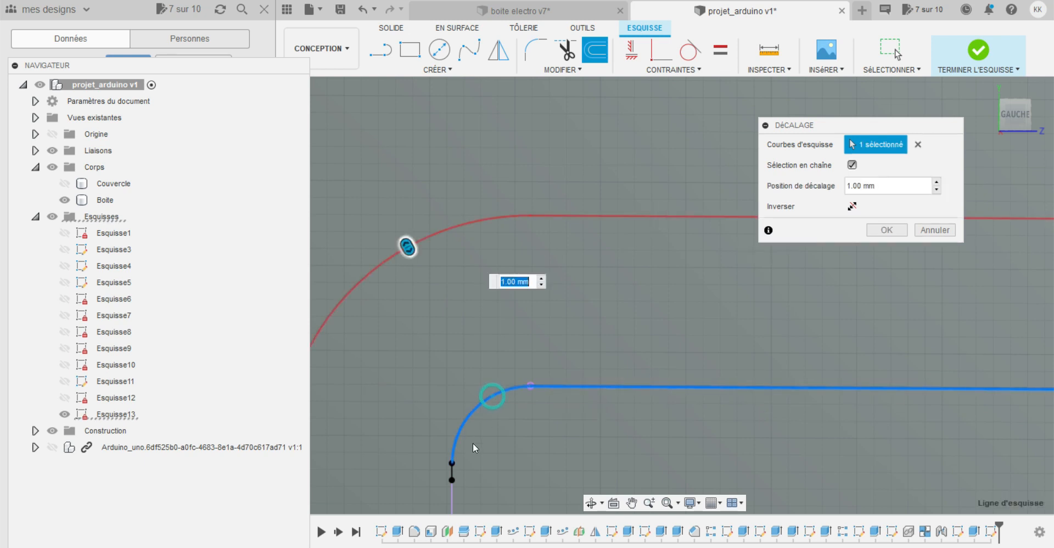
scroll(506, 430, down, 5)
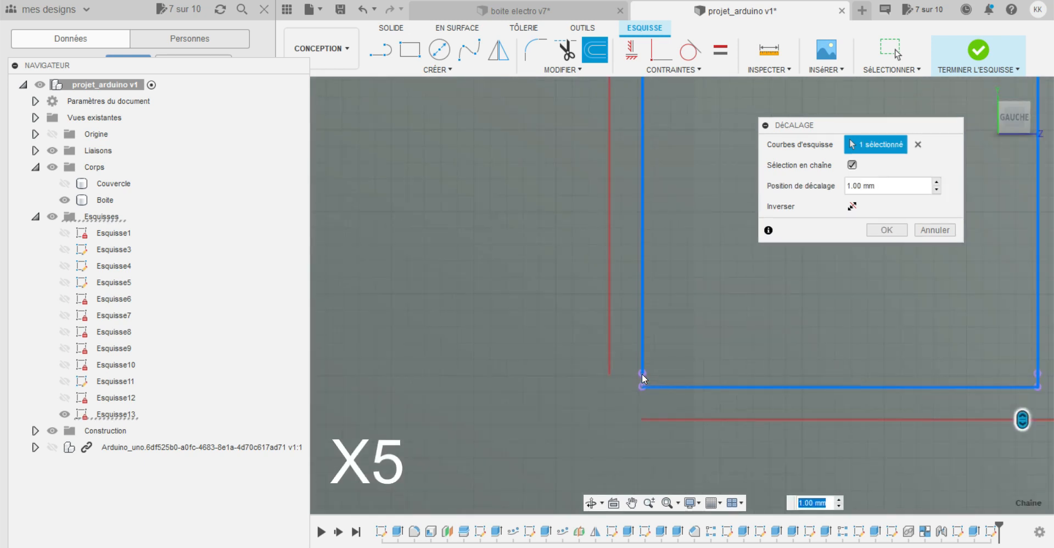
scroll(508, 428, up, 1)
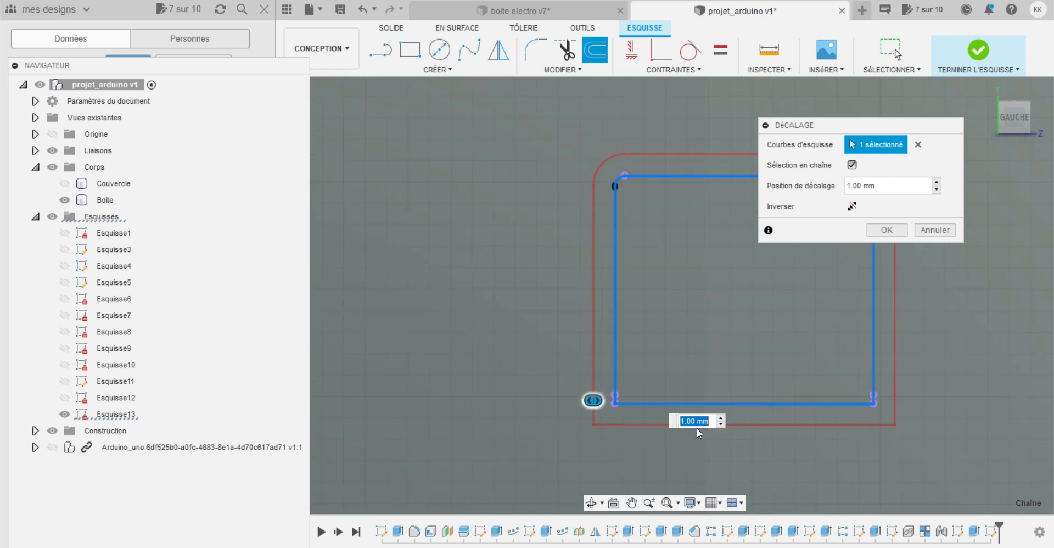
text(2)
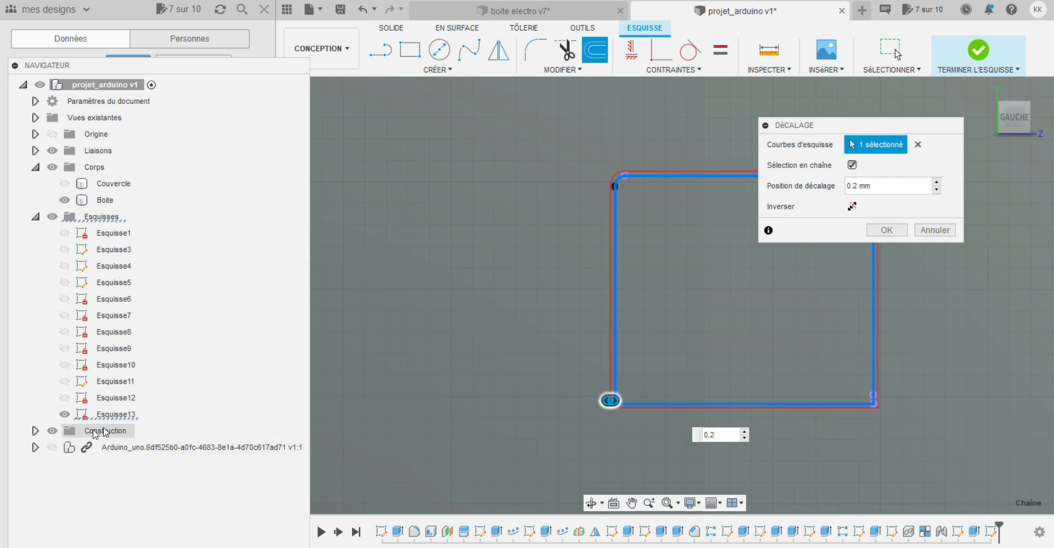
click(52, 447)
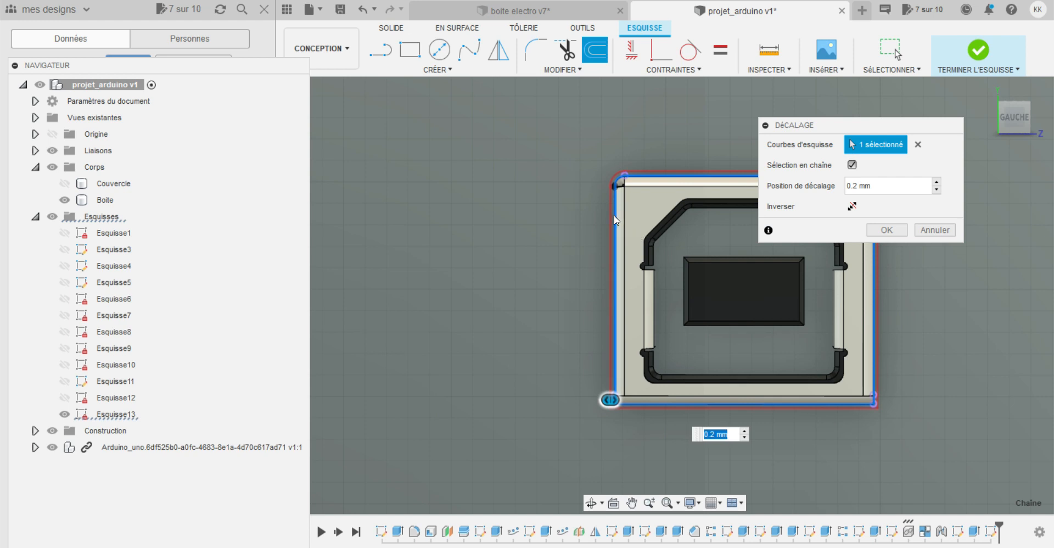
click(888, 228)
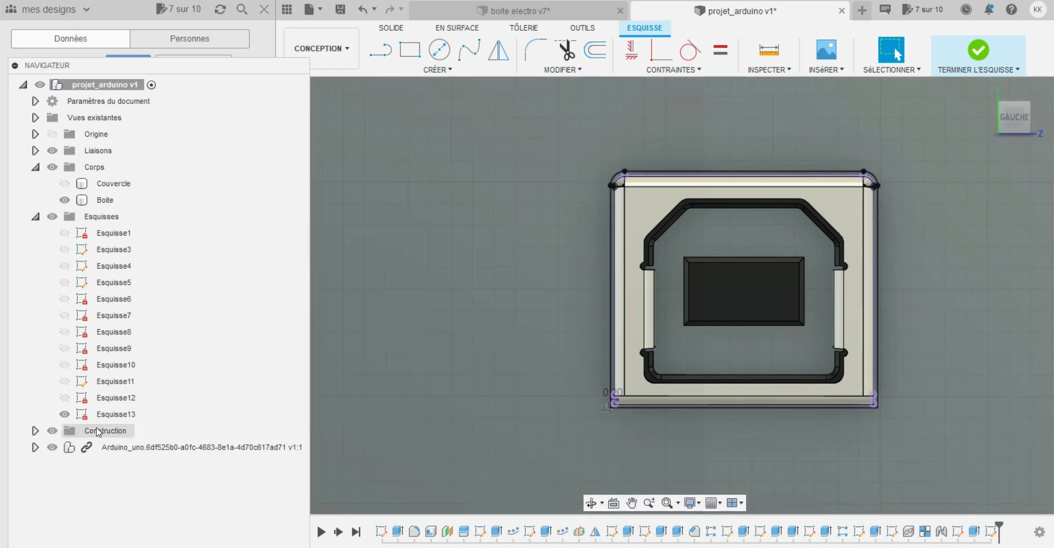
click(51, 452)
click(52, 448)
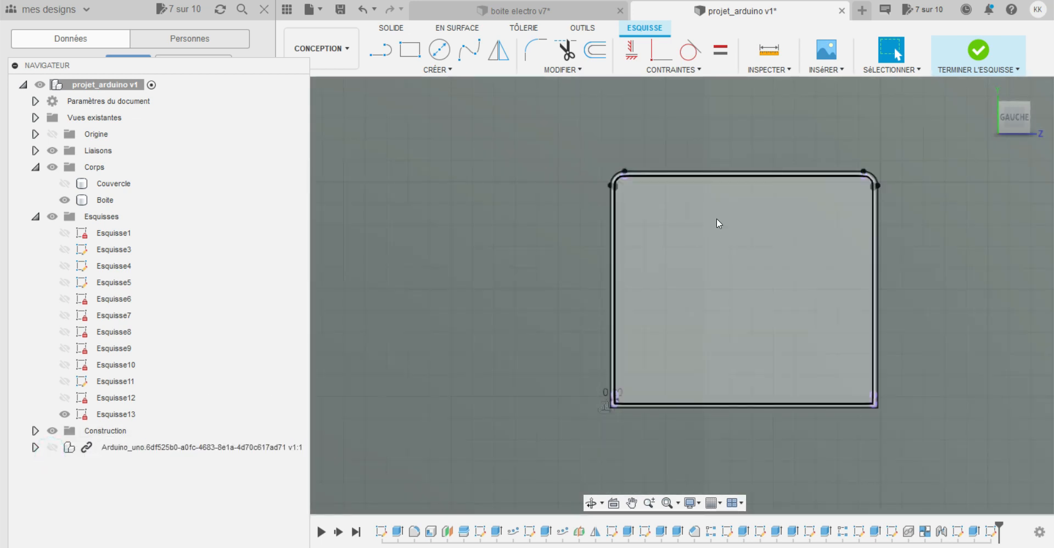
Convert the upper line of the inner projected USB outline to construction geometry and finish the sketch.
click(727, 177)
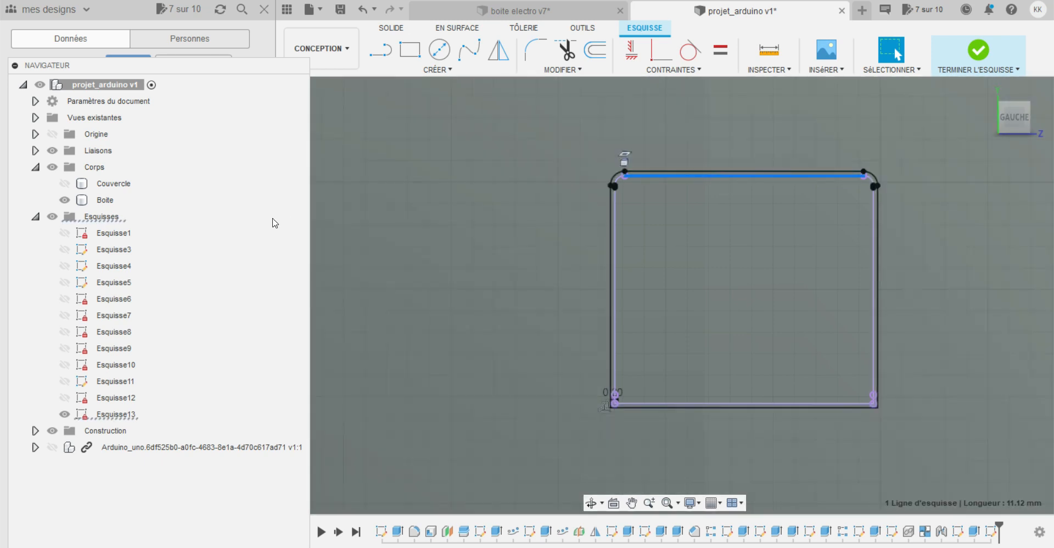
click(211, 66)
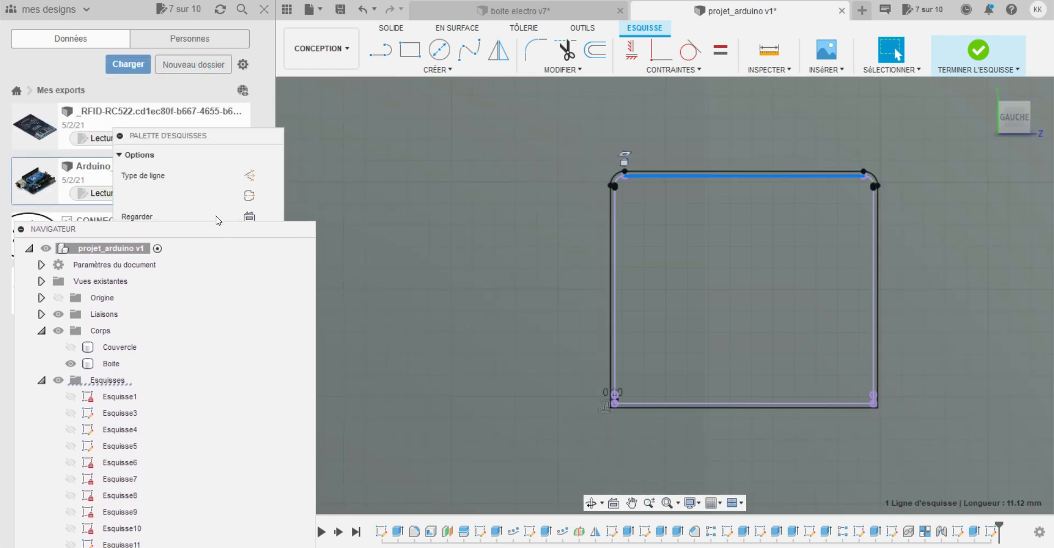
click(248, 175)
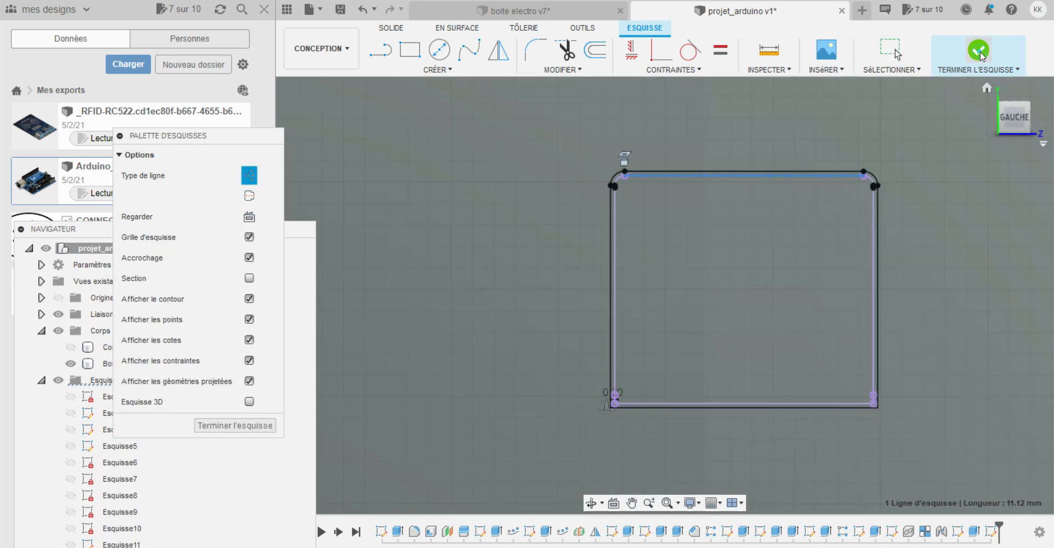
click(978, 50)
Reopen the USB opening's wall sketch for editing.
scroll(756, 294, down, 8)
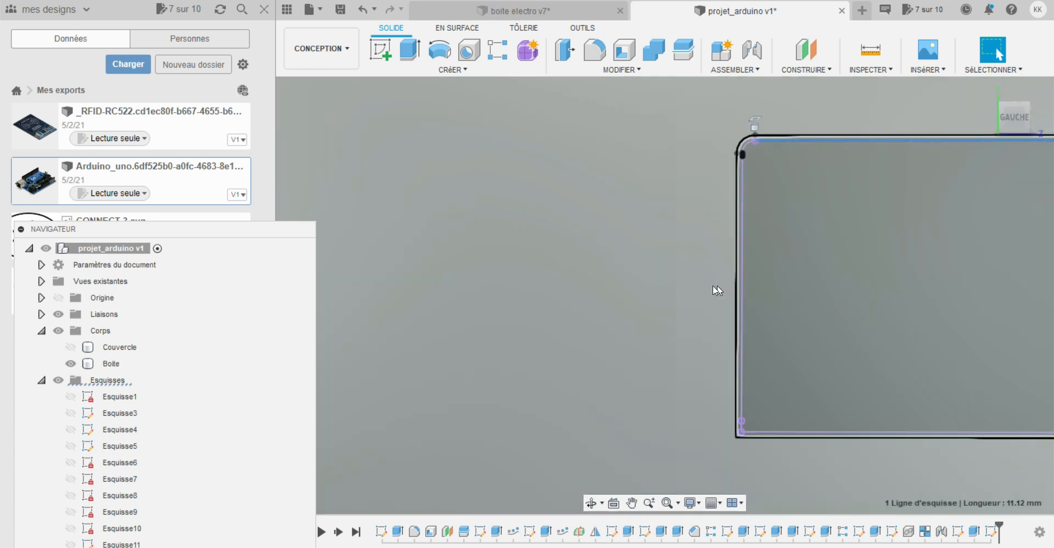
scroll(567, 303, down, 3)
scroll(565, 303, down, 6)
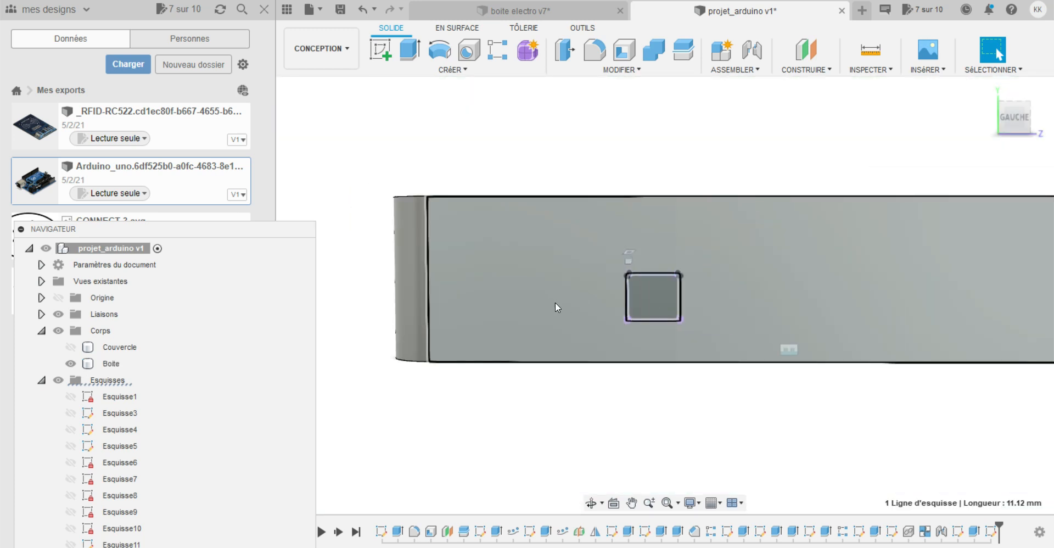
scroll(432, 340, down, 3)
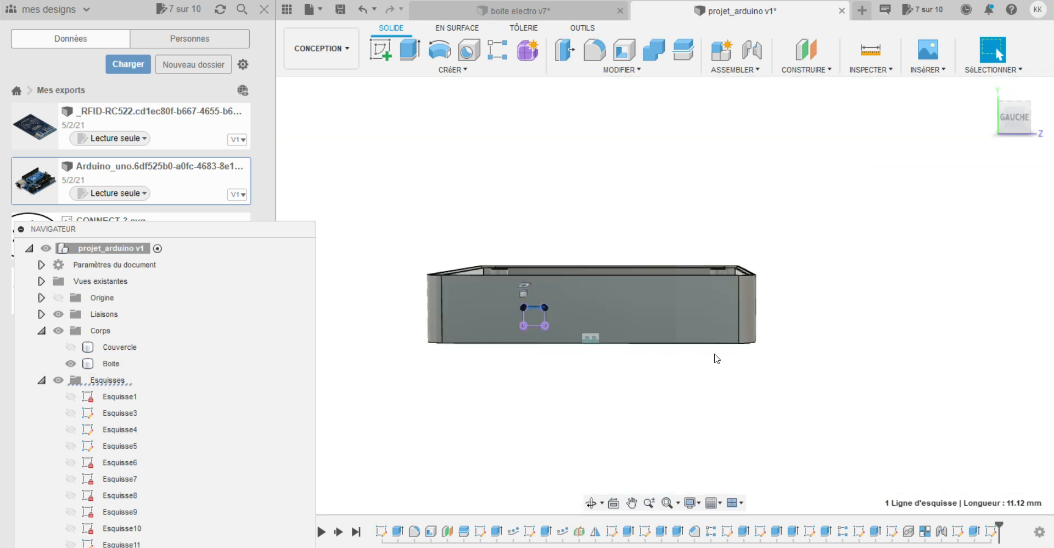
scroll(715, 357, up, 2)
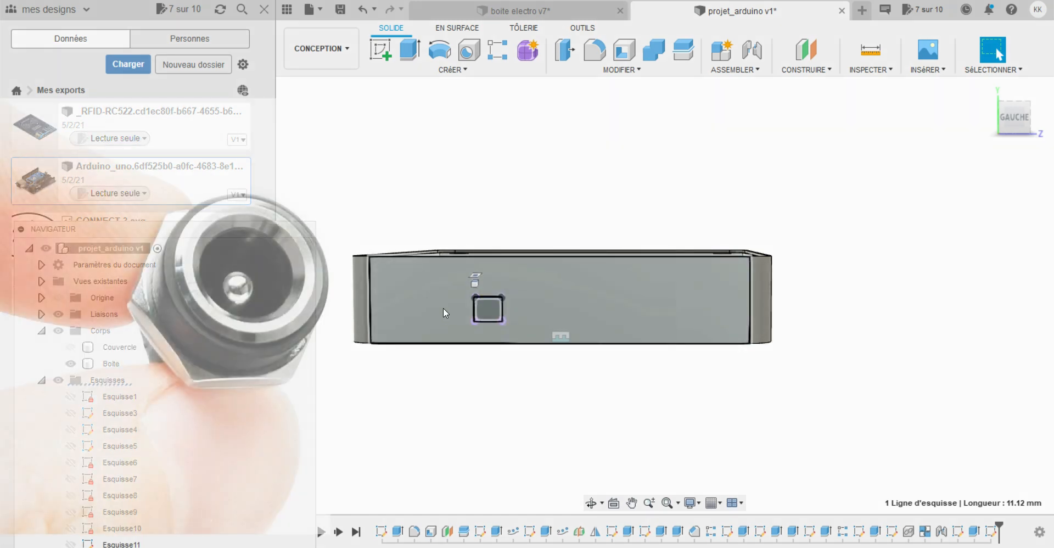
scroll(467, 310, up, 1)
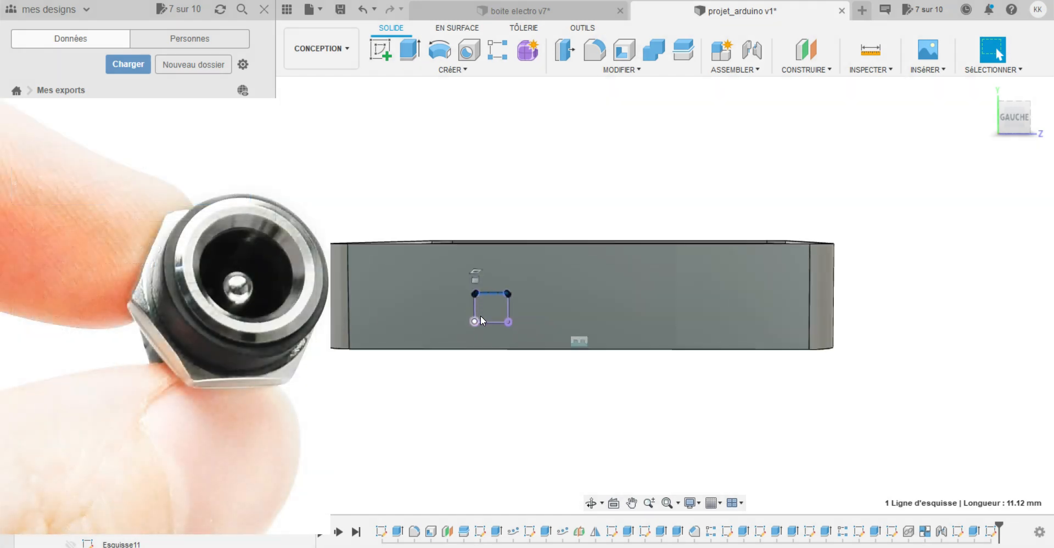
scroll(480, 315, up, 1)
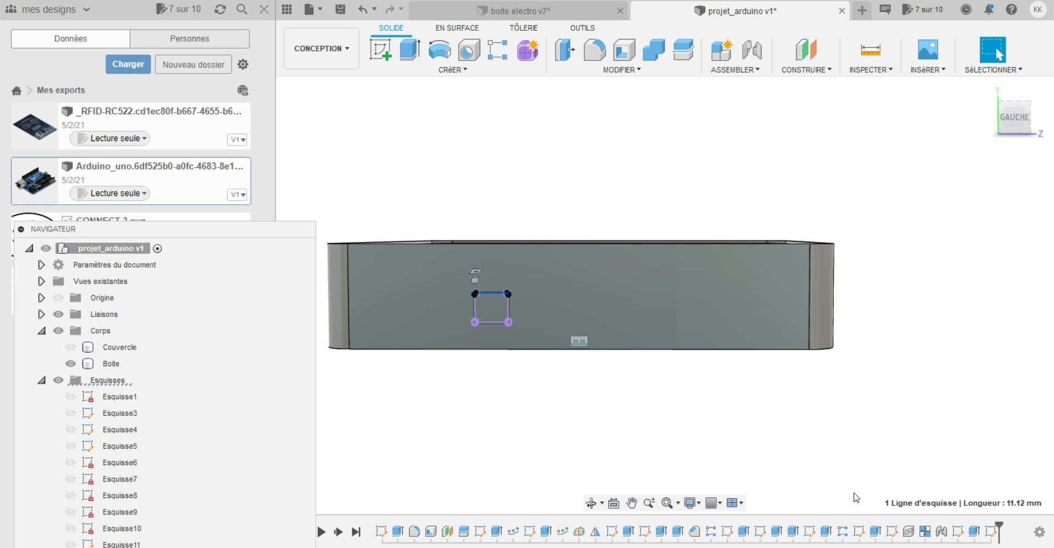
right_click(993, 536)
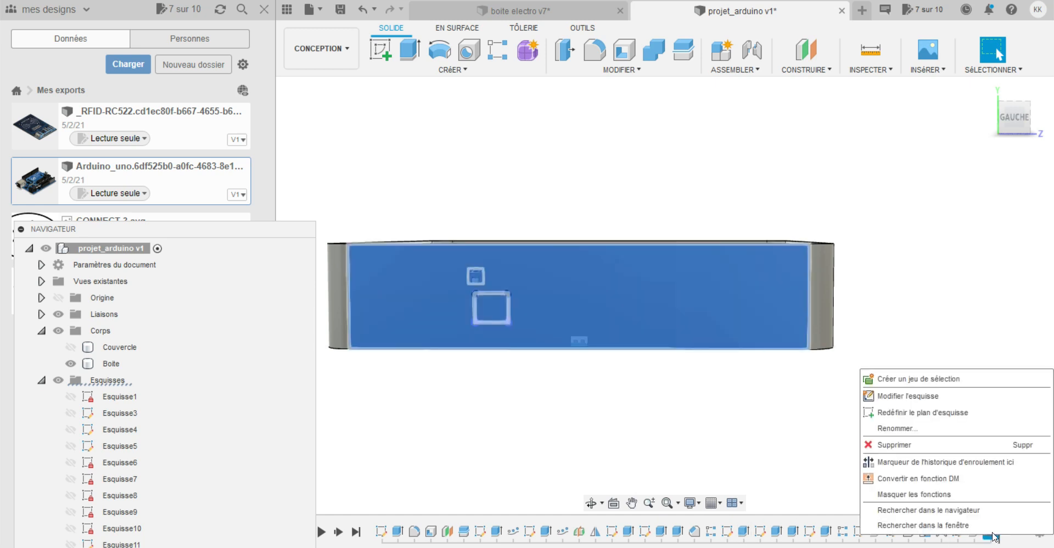
click(946, 402)
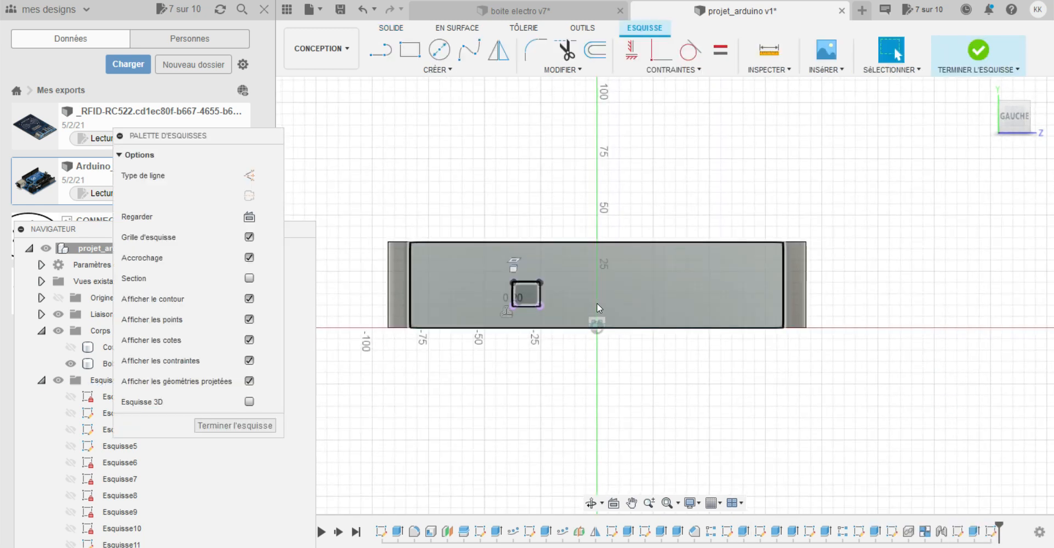
Measure the distance from the right side of the USB outline to the right edge of the flat wall face.
scroll(566, 293, up, 3)
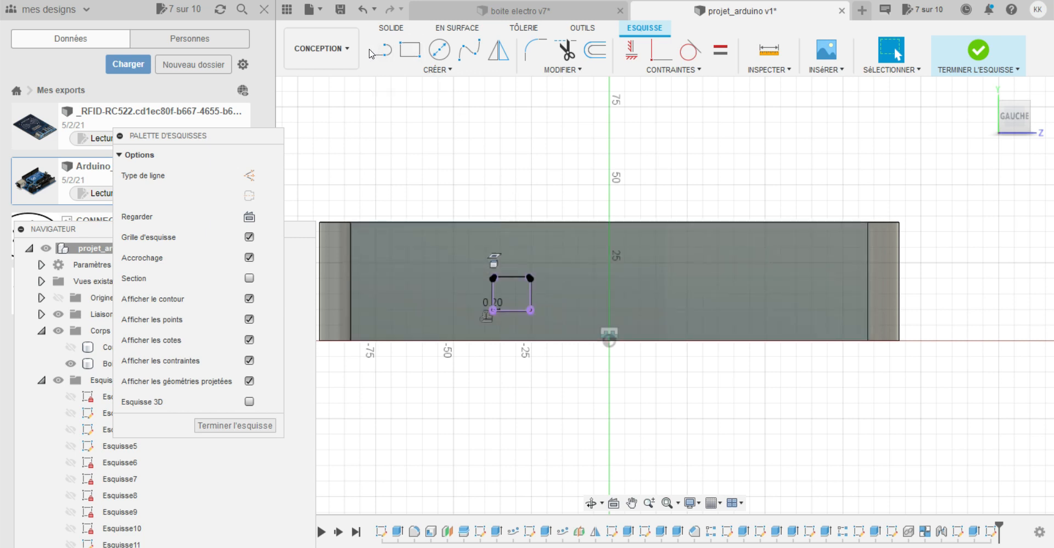
click(773, 72)
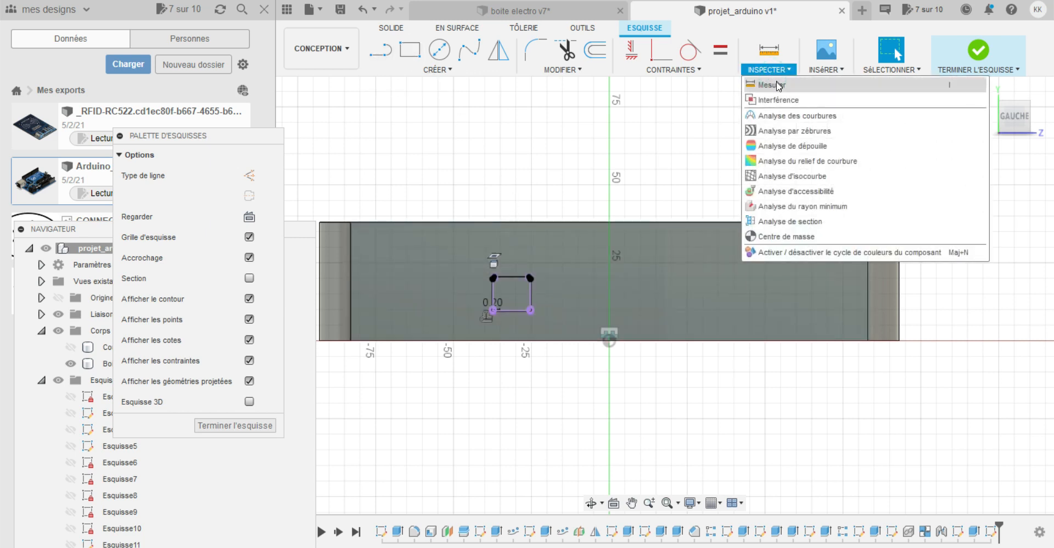
click(774, 85)
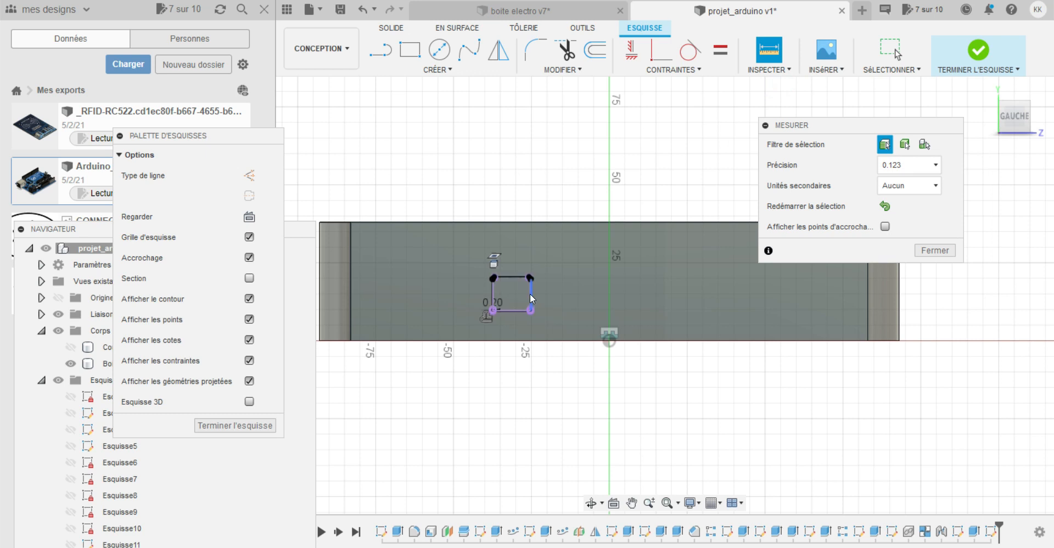
click(530, 293)
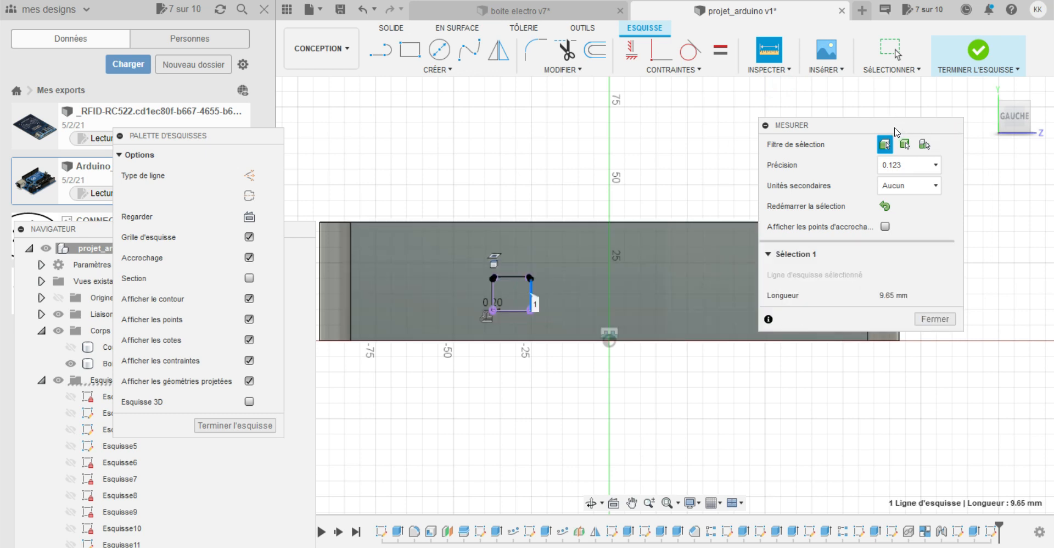
drag(891, 129, 945, 386)
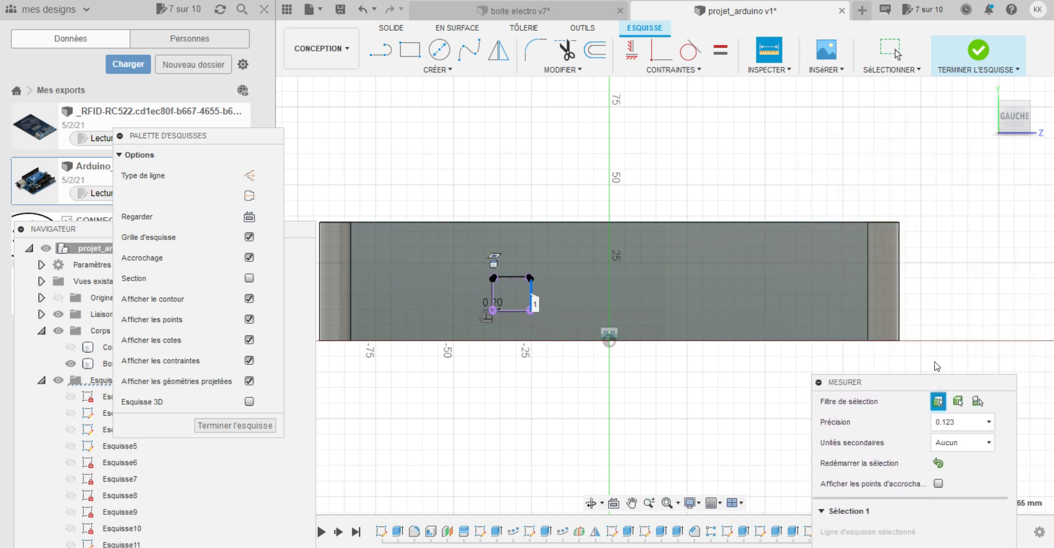
click(867, 285)
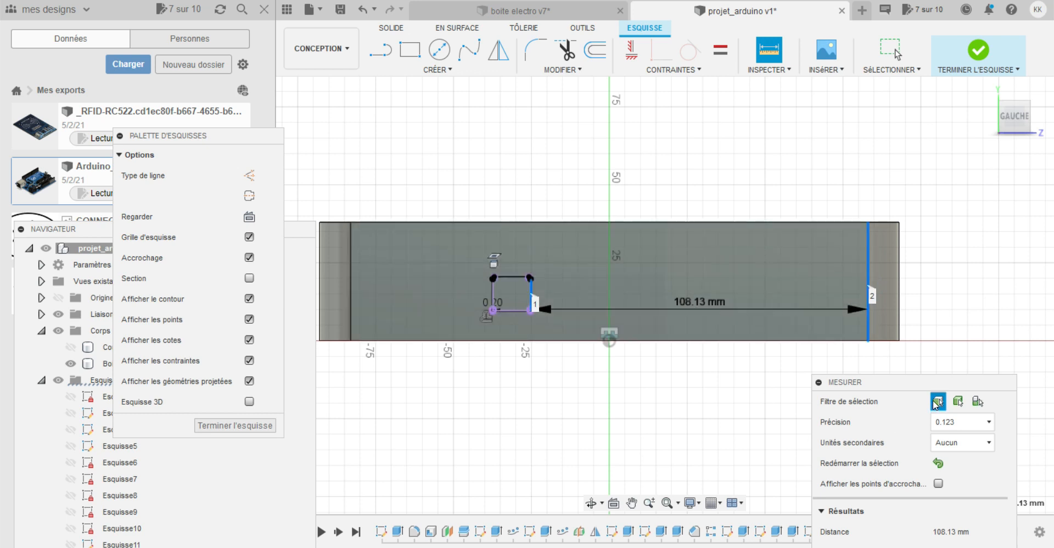
drag(944, 383, 972, 187)
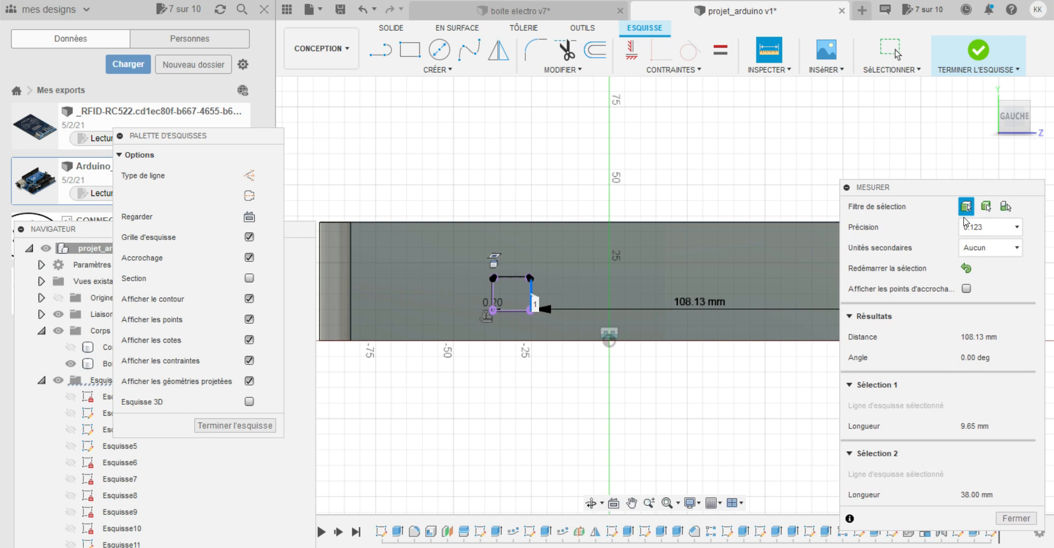
click(1015, 518)
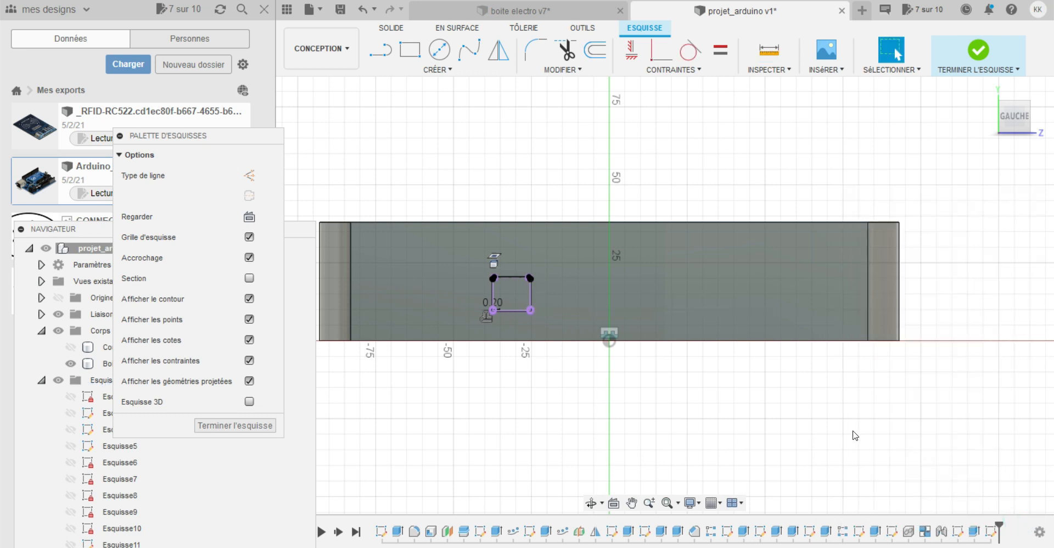
Draw a 45 mm vertical line across the wall to the right of the origin and convert it to construction geometry.
click(380, 50)
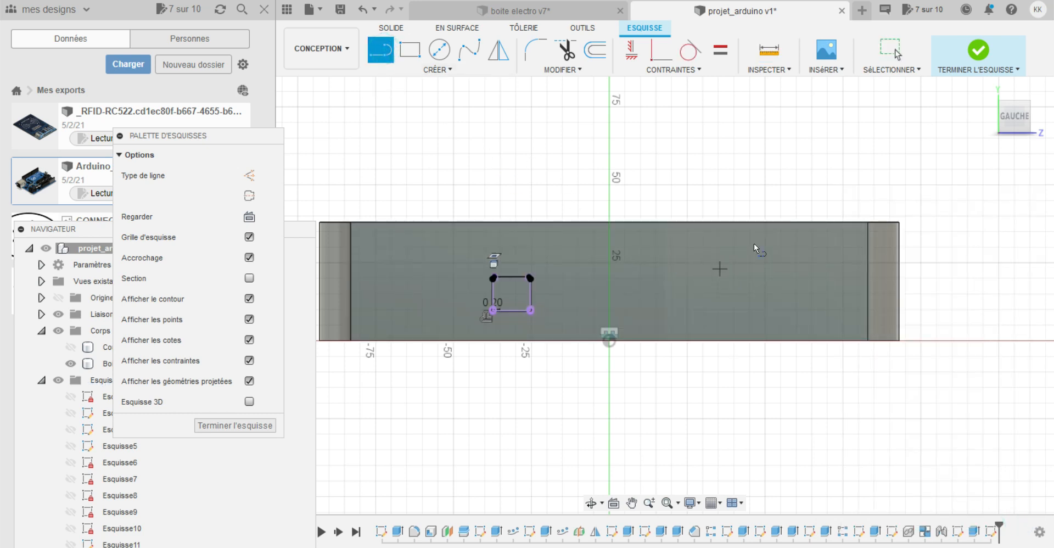
click(764, 215)
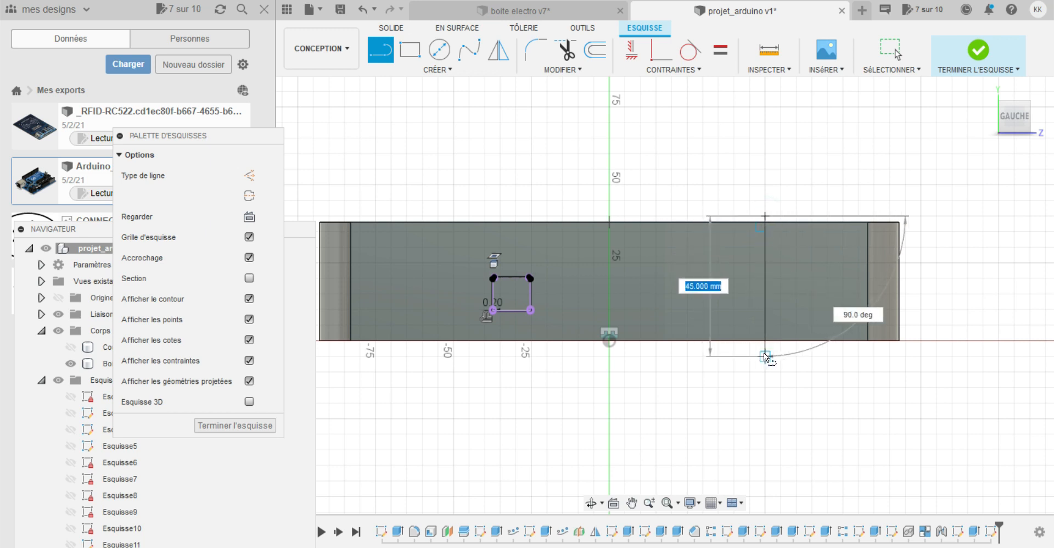
click(763, 354)
key(Escape)
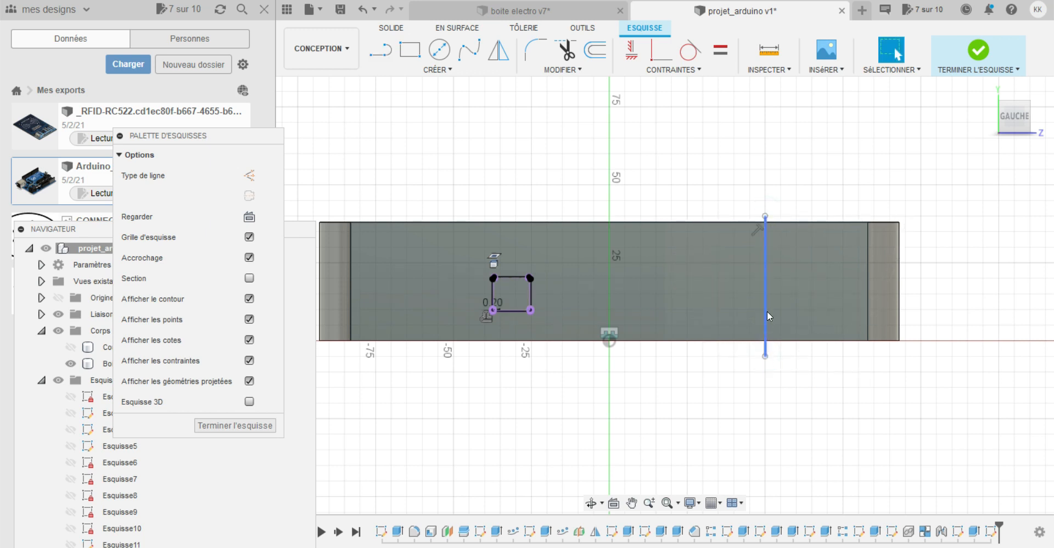
click(763, 289)
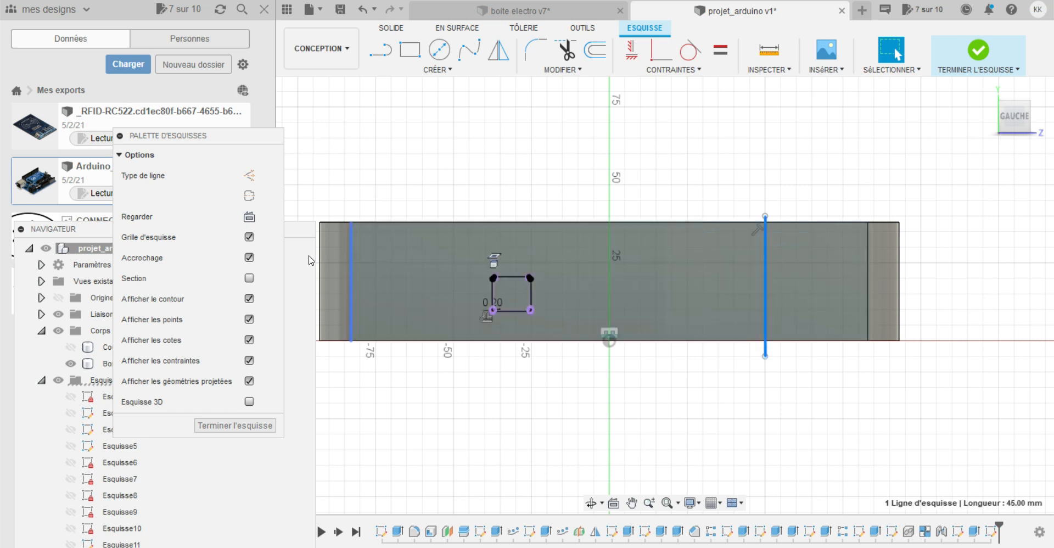
click(253, 183)
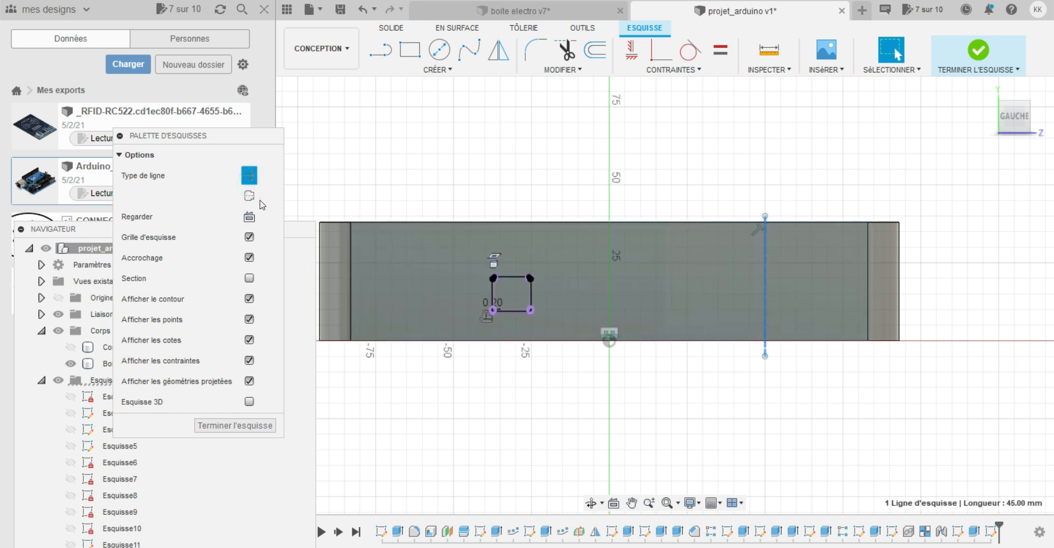
click(449, 119)
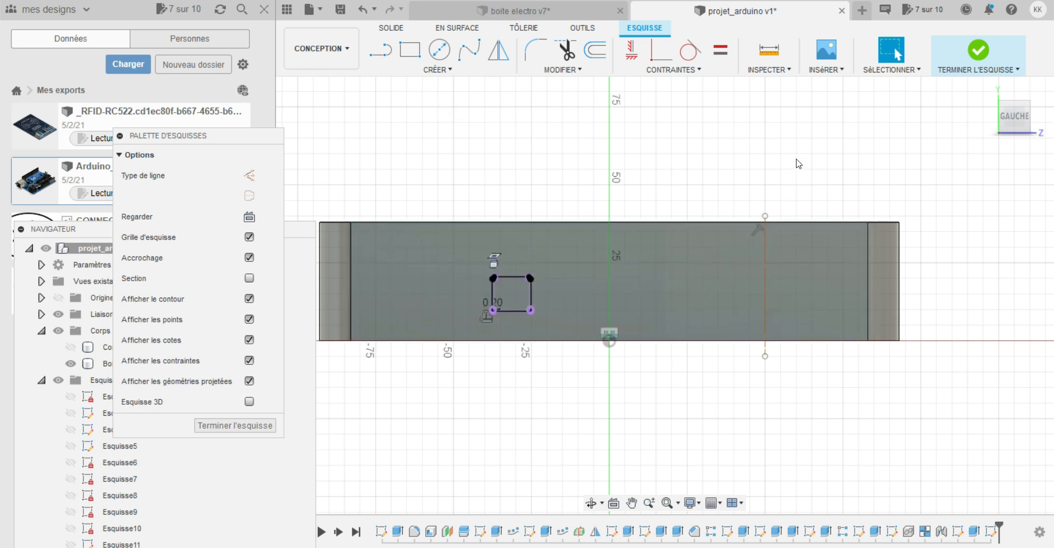
Dimension the vertical construction line at 108/2 (54 mm) from the right edge of the flat wall face.
key(d)
click(767, 256)
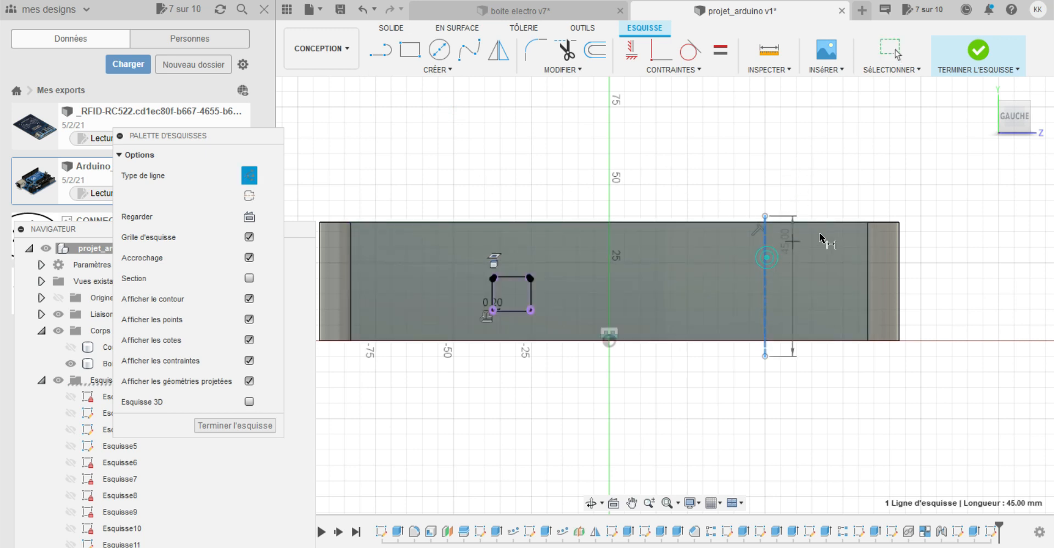
click(865, 250)
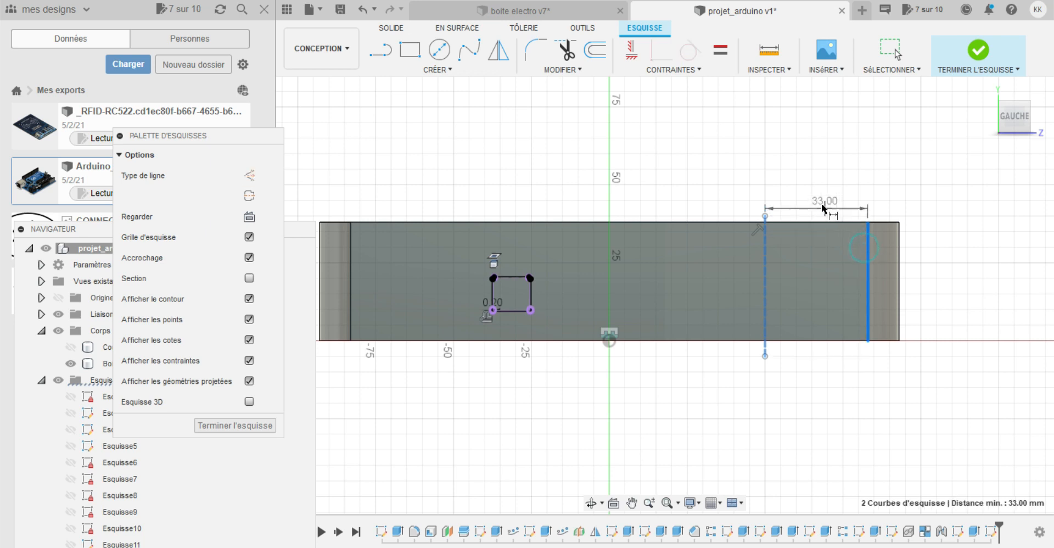
click(818, 200)
text(108)
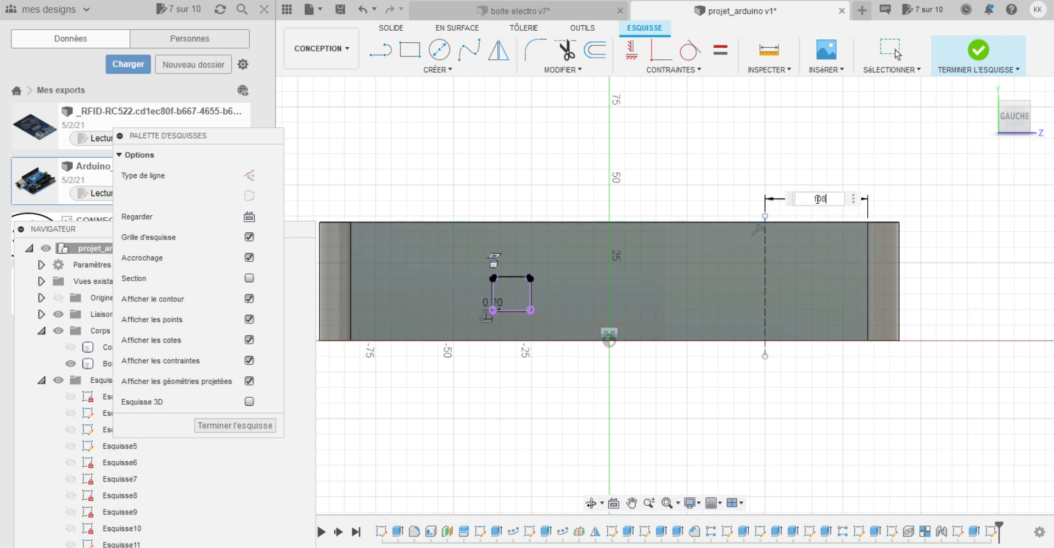
text(/2)
key(Return)
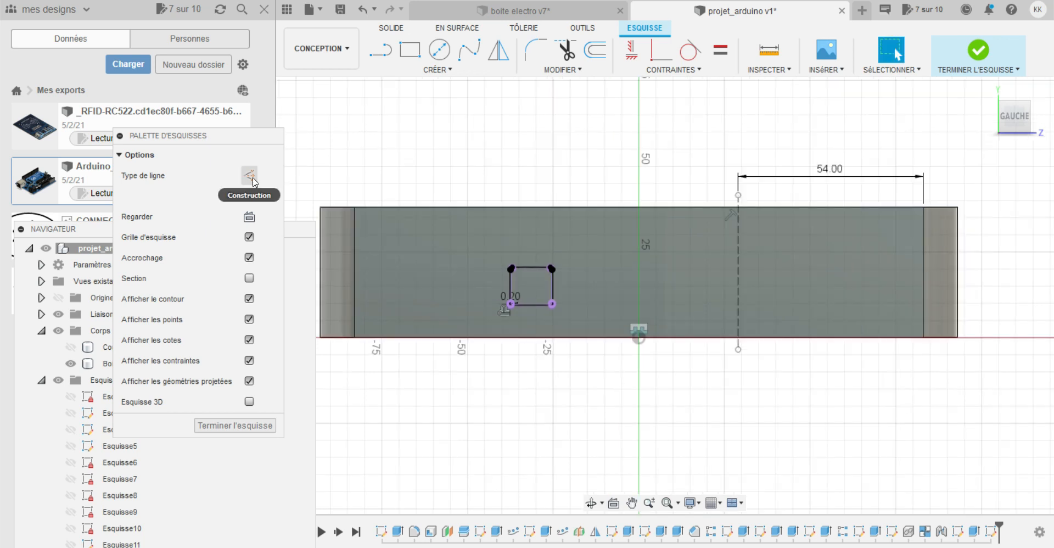
Draw a horizontal construction line from the midpoint of the USB outline's right side to the vertical construction line.
click(250, 176)
click(380, 49)
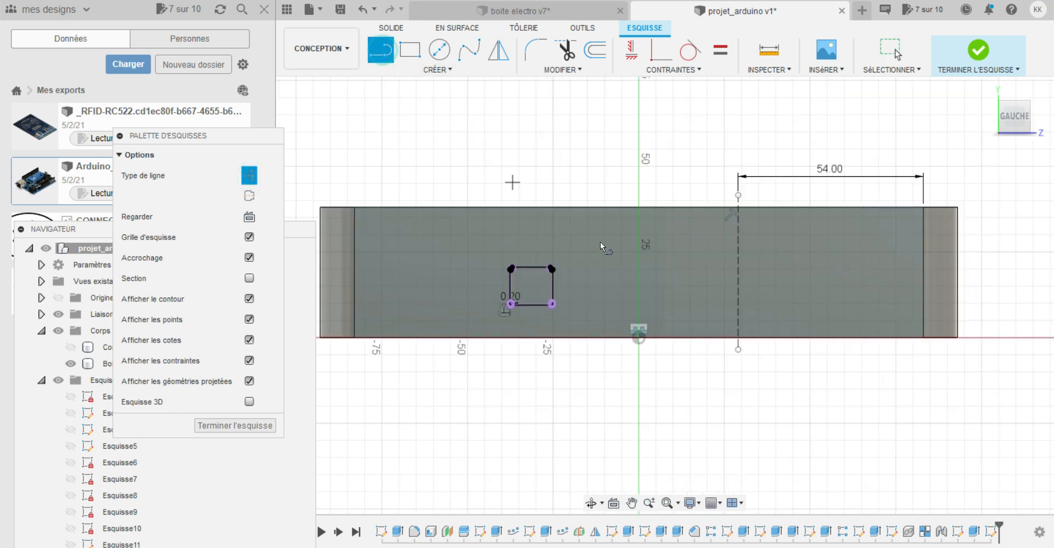
click(554, 285)
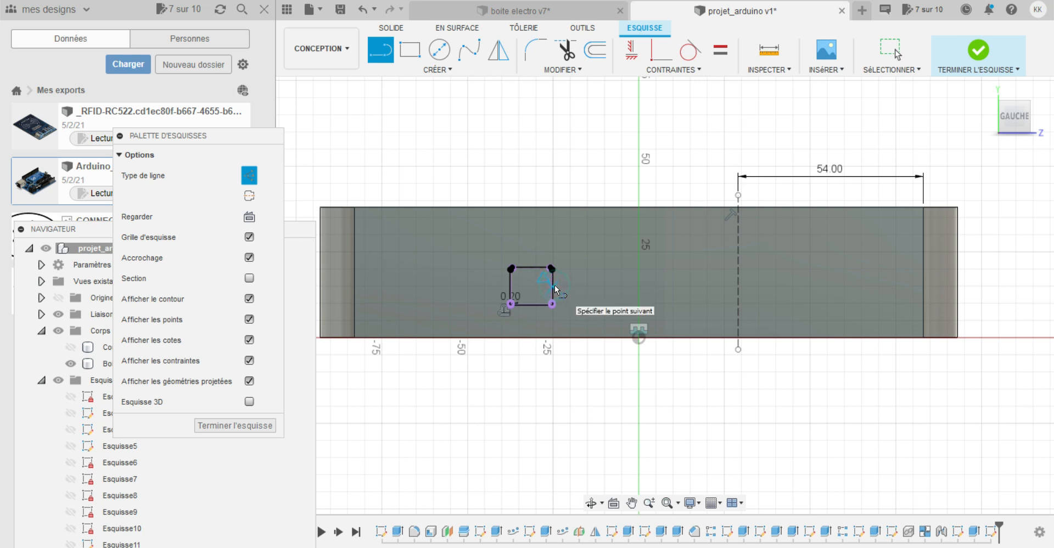
click(736, 286)
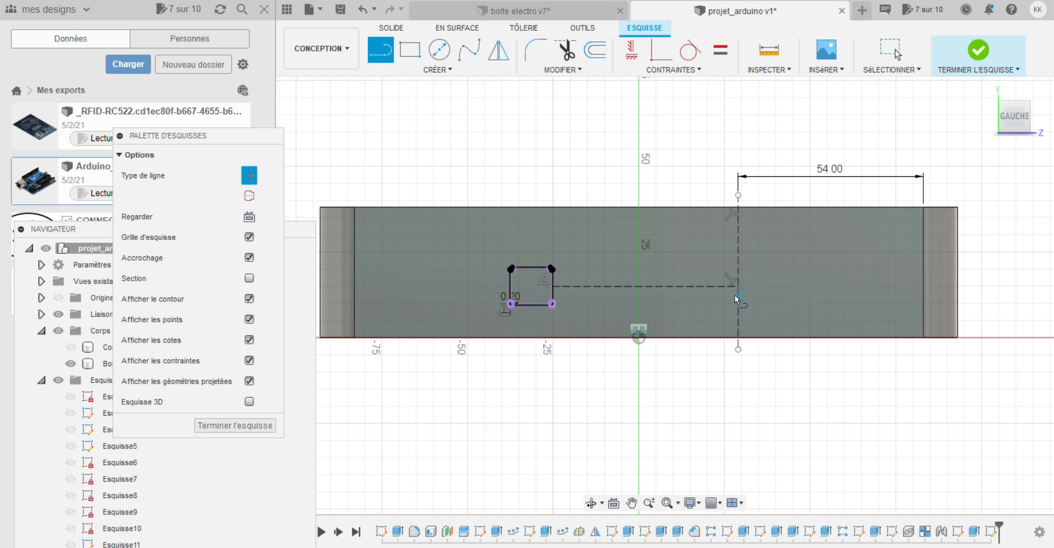
key(Escape)
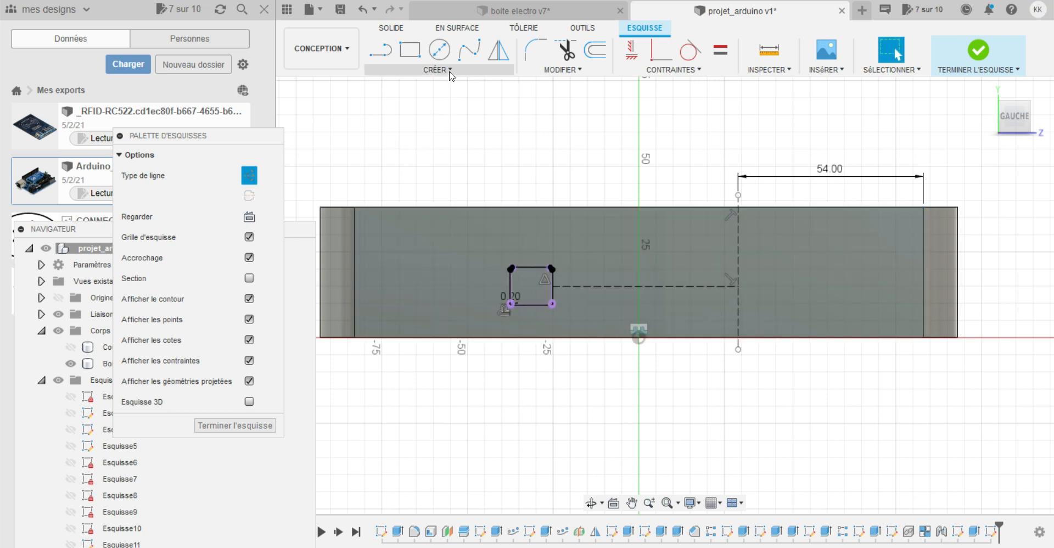
Check the DC-022B power jack's dimensioned drawing in the photo viewer and return to the sketch.
click(450, 70)
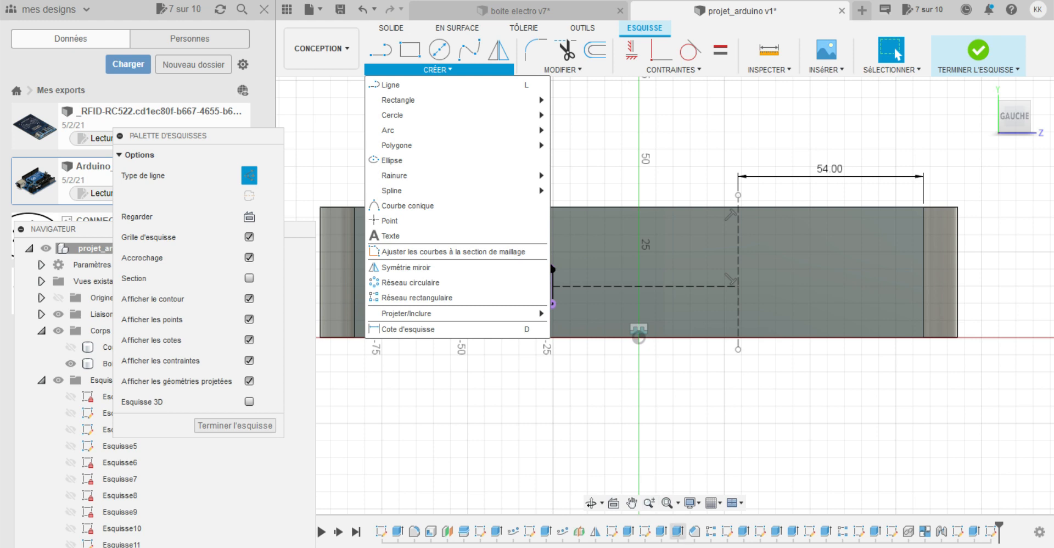
mouse_move(705, 546)
click(714, 511)
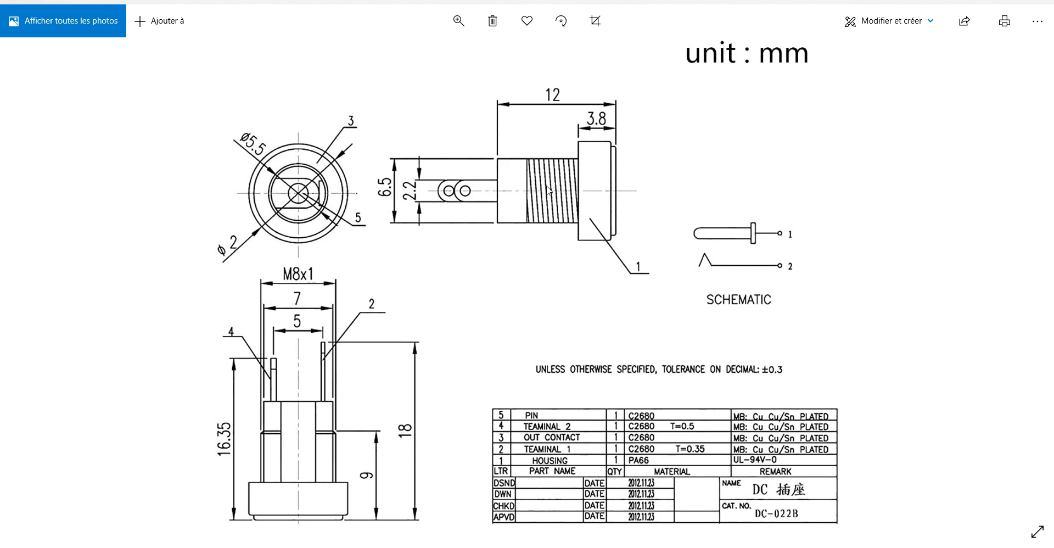
click(978, 1)
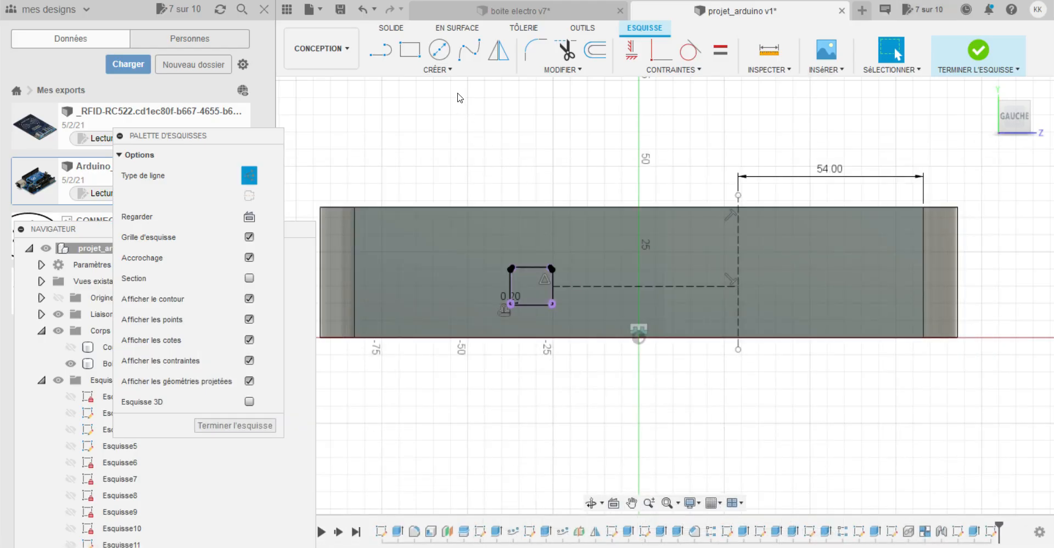
Draw an 8.4 mm diameter circle centred where the horizontal and vertical construction lines meet.
click(448, 70)
mouse_move(488, 116)
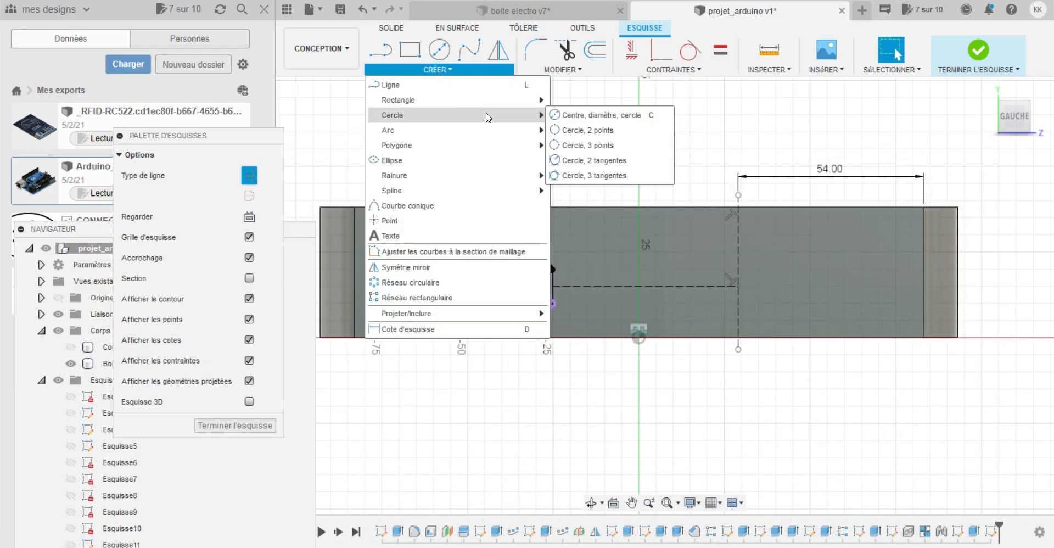
click(591, 115)
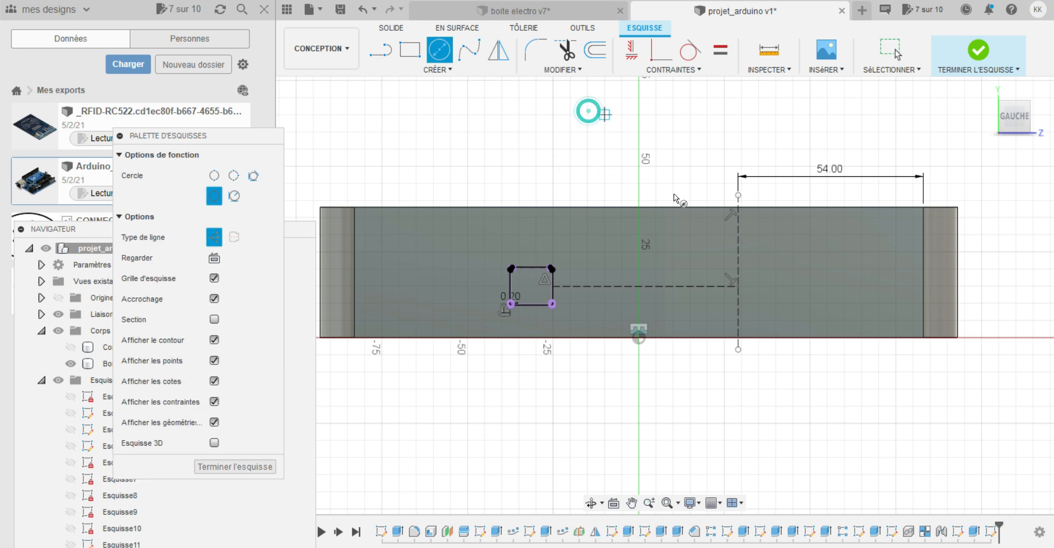
click(742, 286)
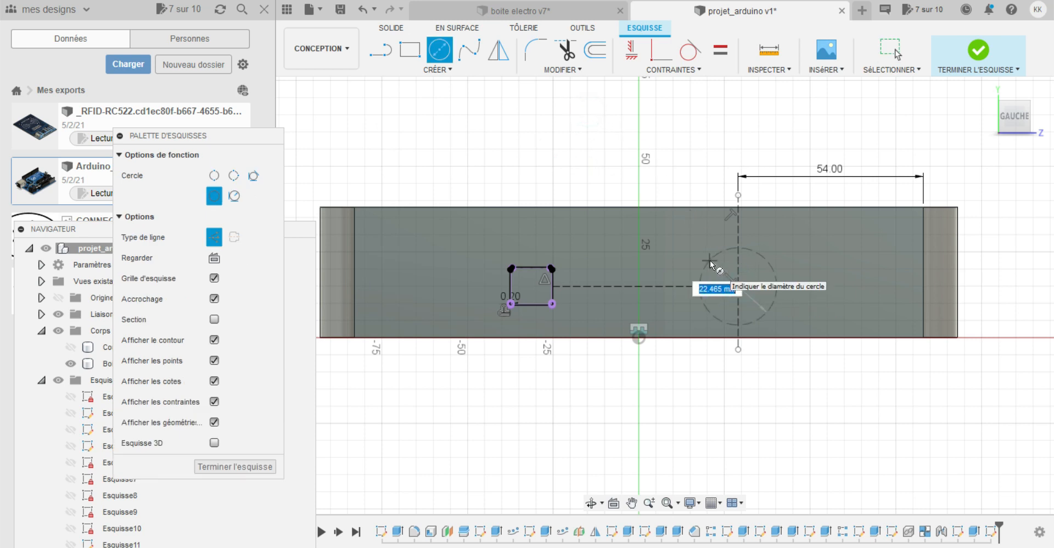
text(8.4)
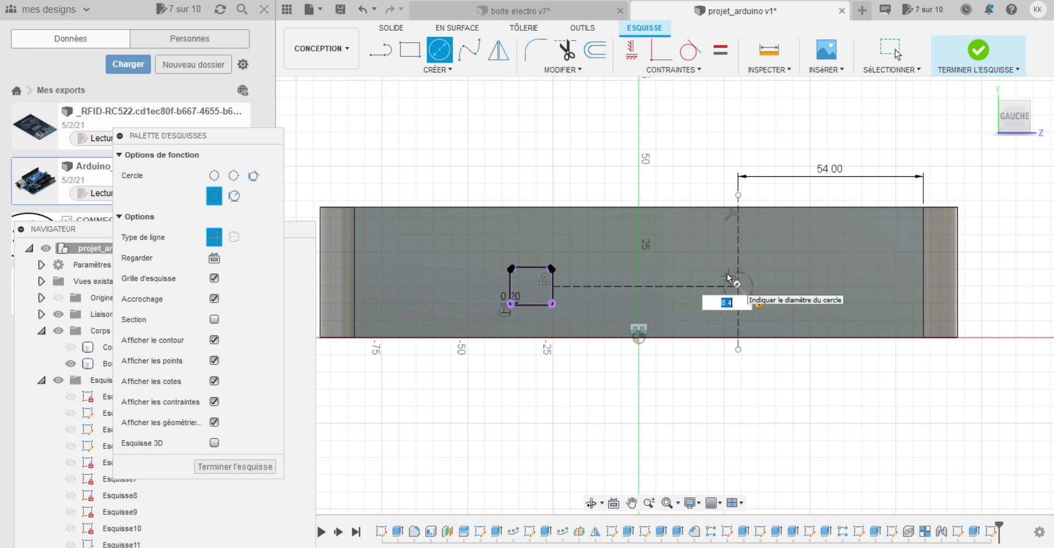
key(Return)
key(Escape)
Convert the 8.4 mm circle from construction to normal geometry and finish the sketch.
click(752, 287)
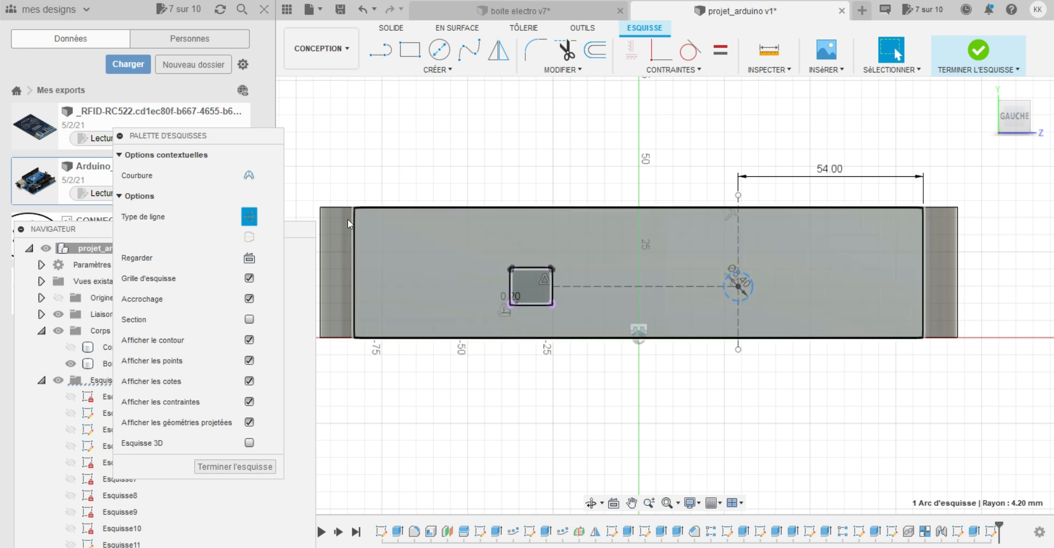
click(254, 224)
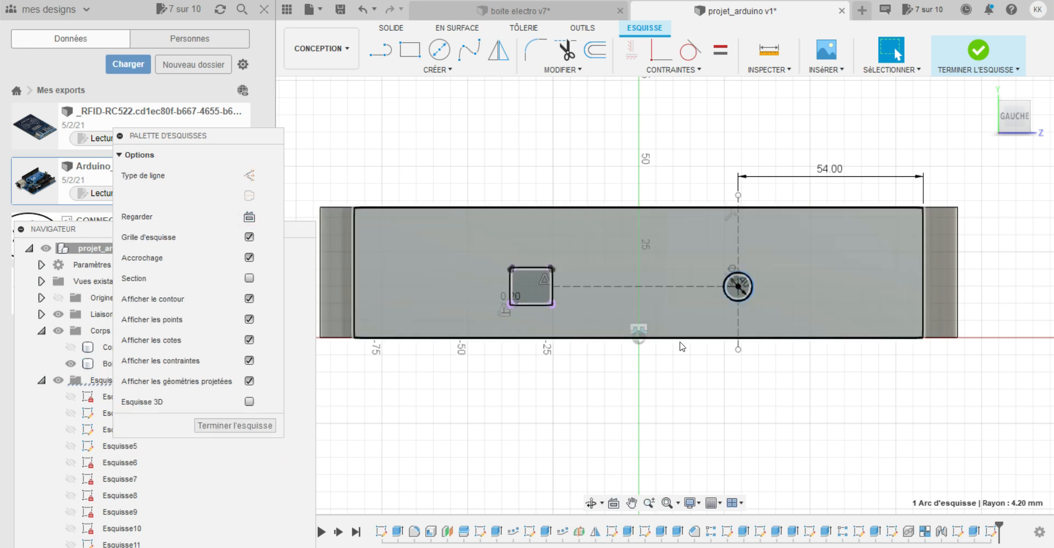
click(979, 52)
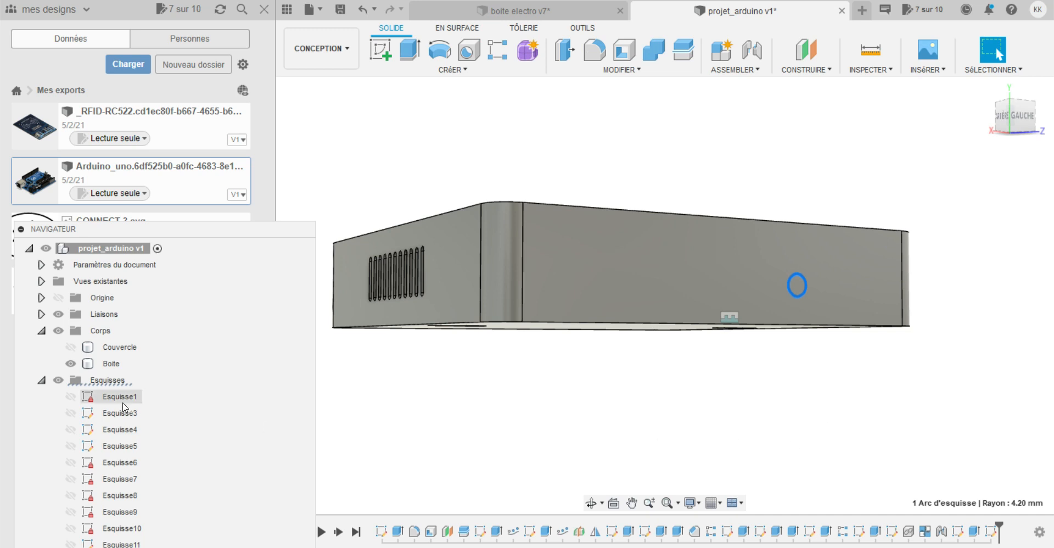
Show Esquisse13 again and extrude its USB rectangle and jack circle by -2.6 mm as a cut through the box wall.
drag(201, 233, 184, 16)
click(51, 358)
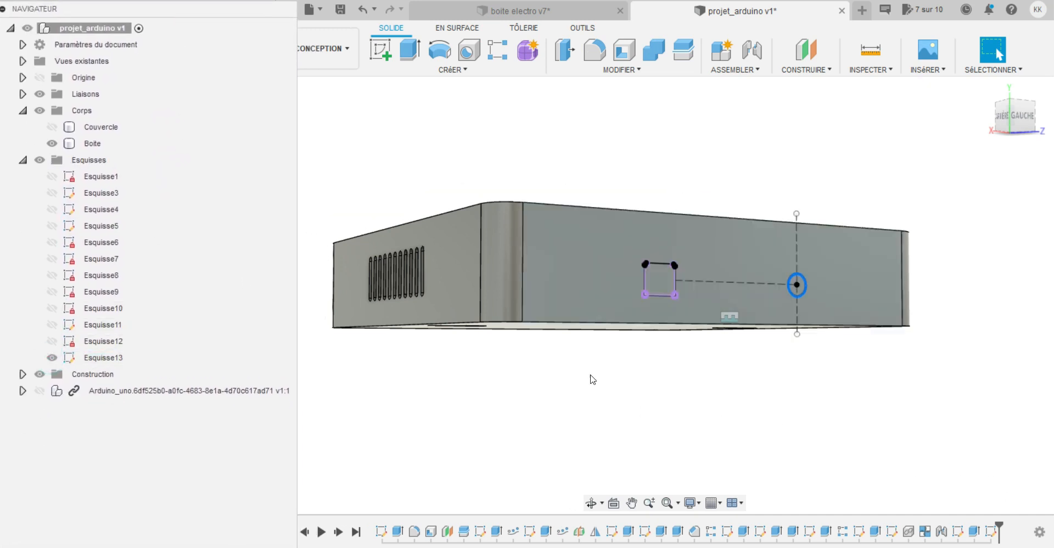
click(798, 276)
click(409, 52)
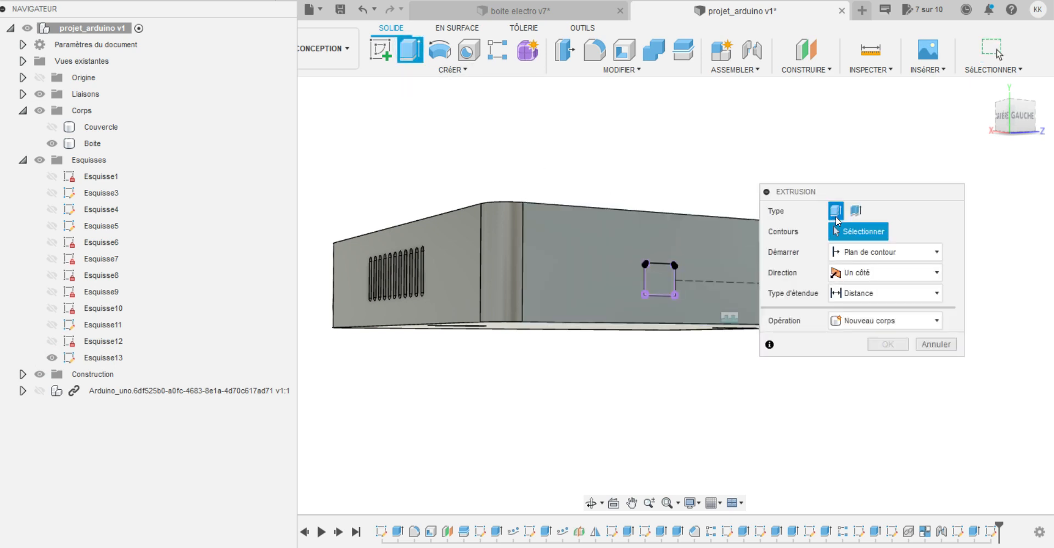
drag(873, 193, 1014, 190)
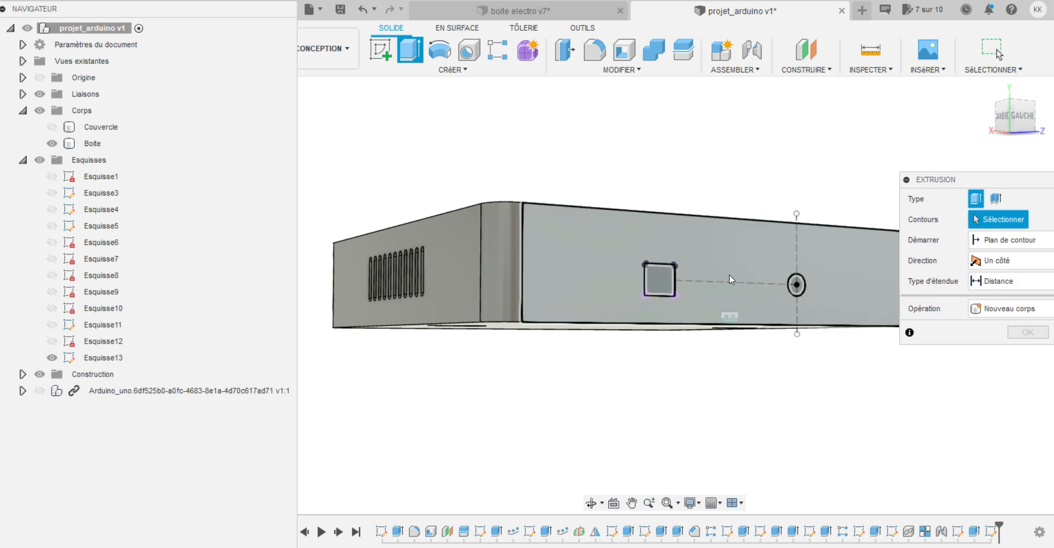
click(677, 282)
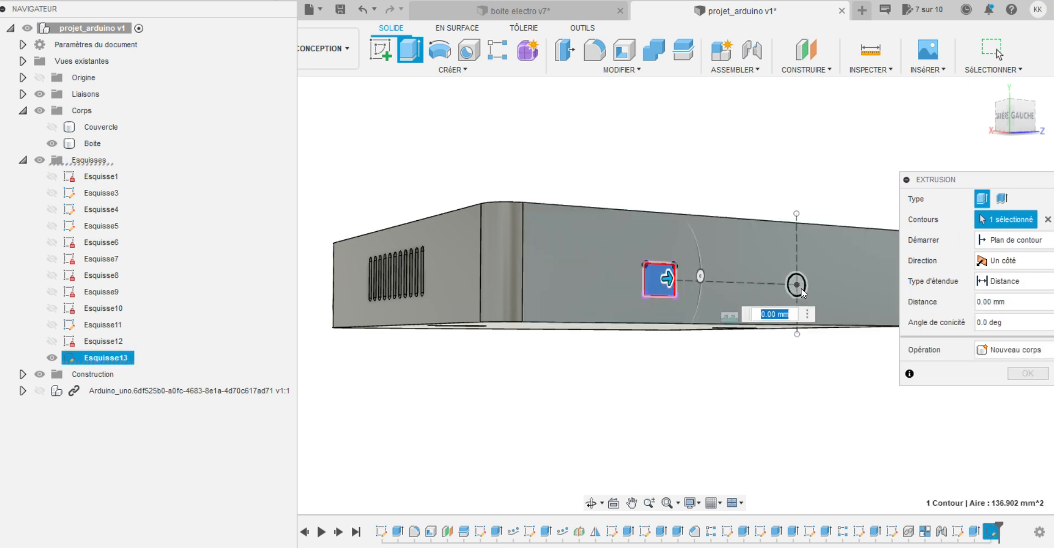
click(814, 293)
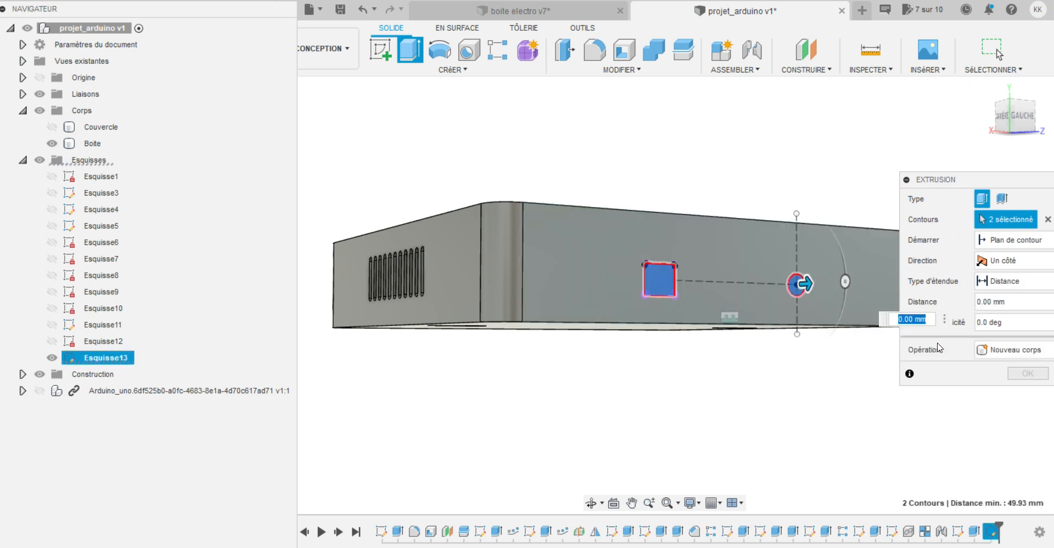
key(BackSpace)
text(-2.6)
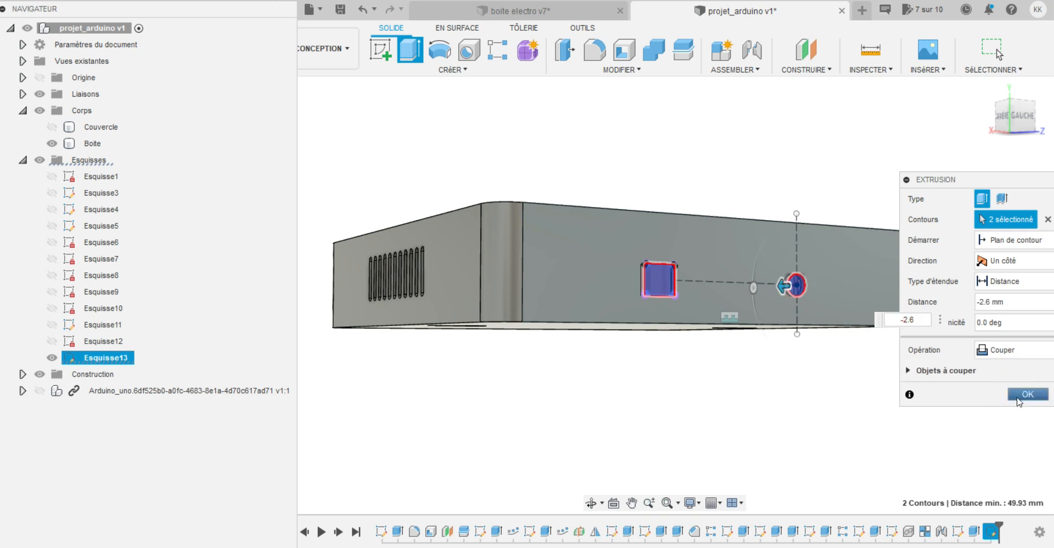
click(1026, 394)
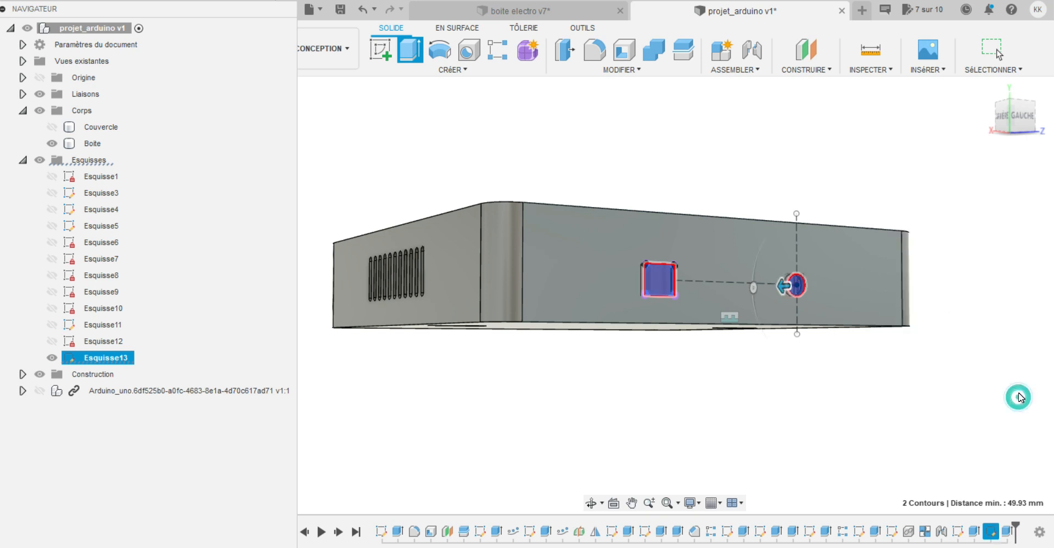
Hide Esquisse13 and view the two openings in the wall face-on.
click(591, 502)
drag(646, 425, 610, 428)
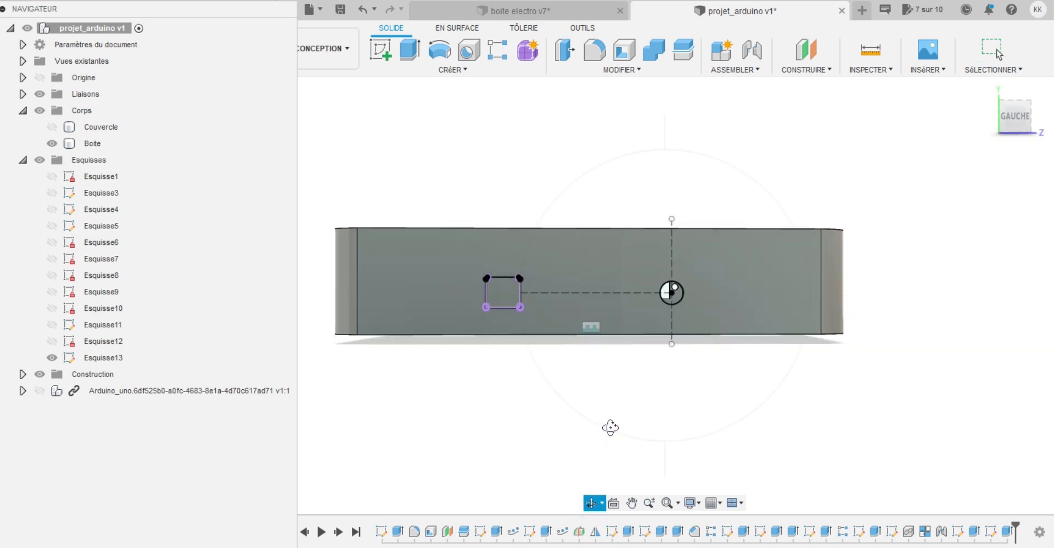
click(52, 358)
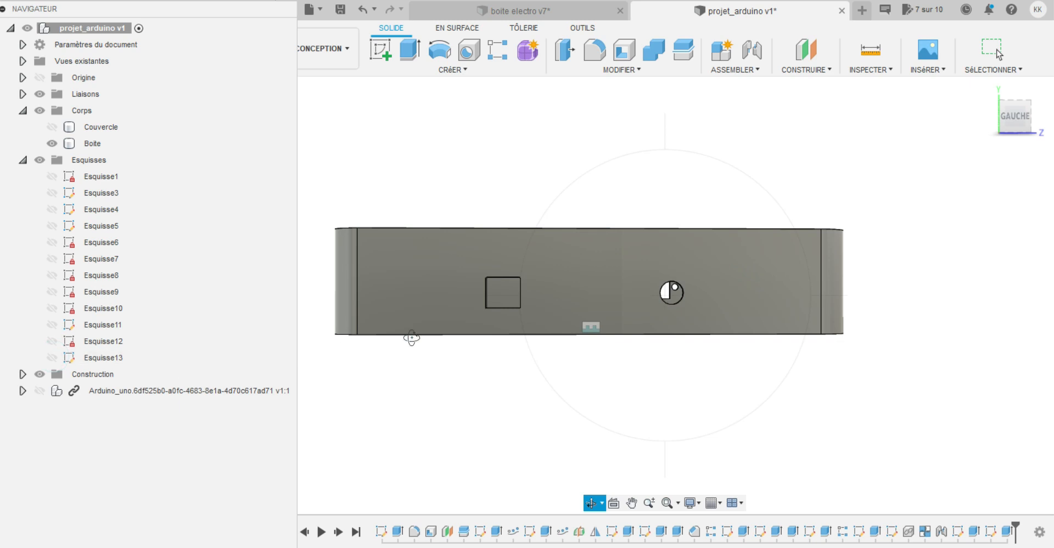
drag(514, 323, 494, 315)
scroll(494, 316, up, 2)
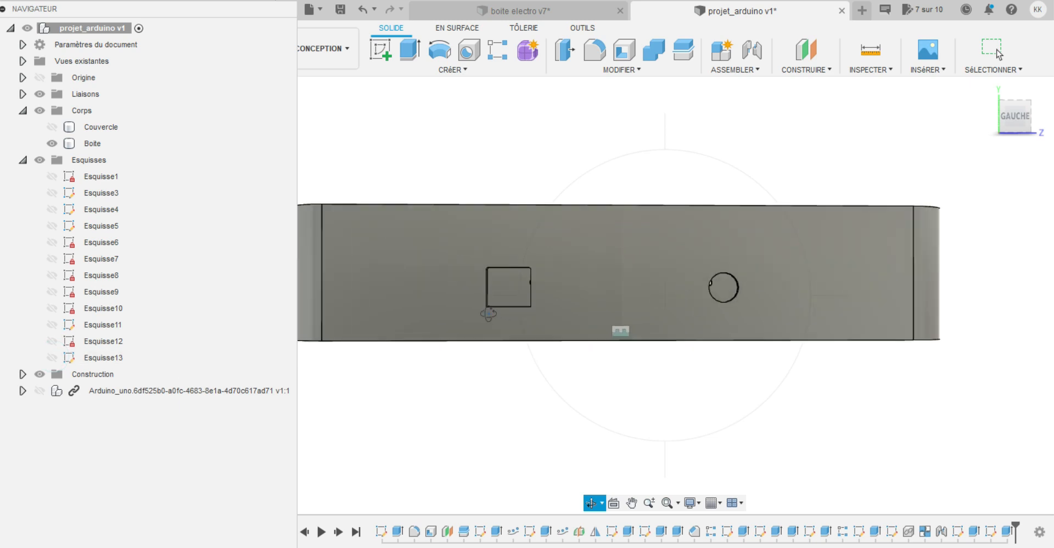
Show the Arduino Uno and examine its fit with the USB and jack openings from inside and outside the box.
click(40, 390)
drag(569, 370, 447, 454)
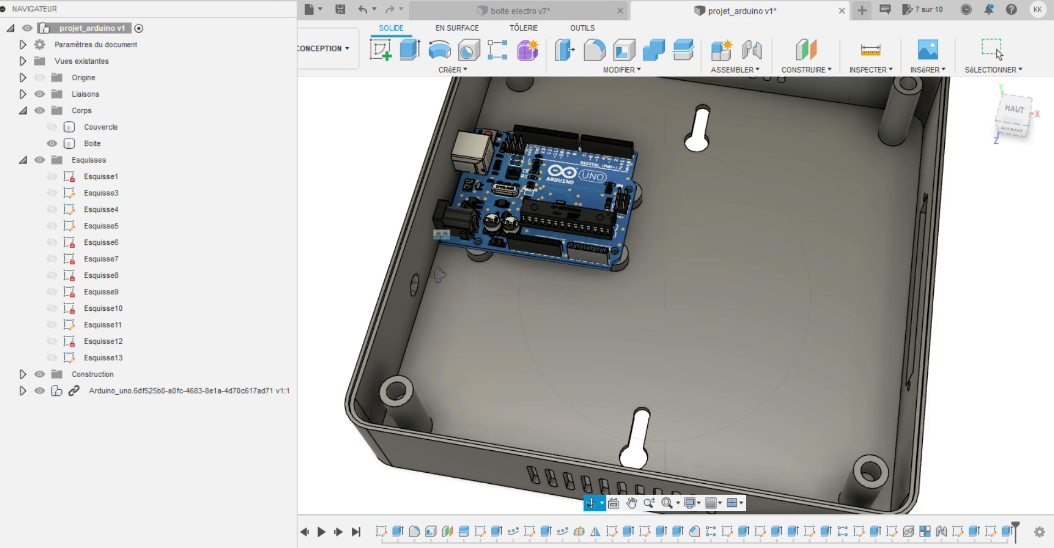
drag(482, 291, 518, 234)
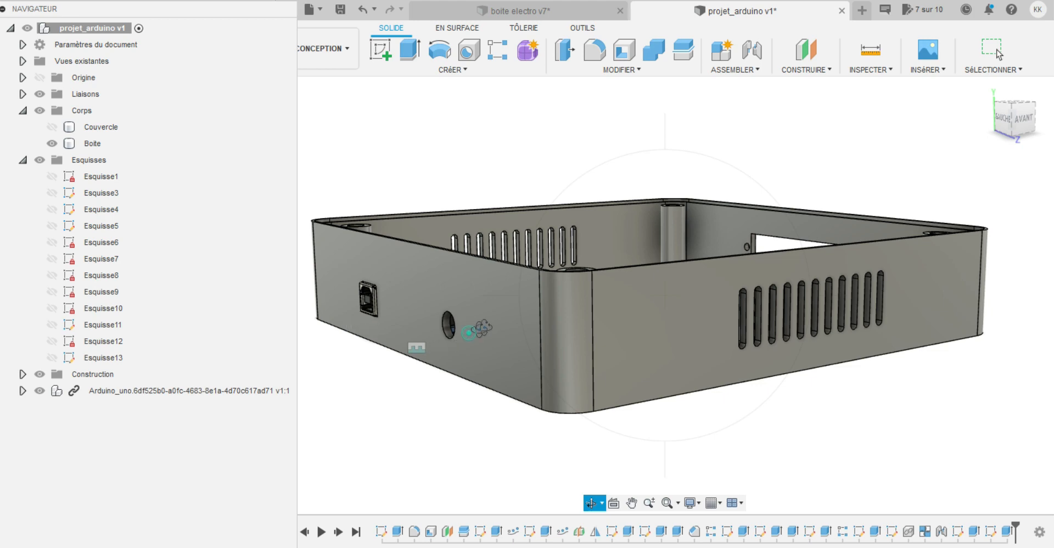
drag(477, 329, 498, 321)
drag(610, 316, 544, 345)
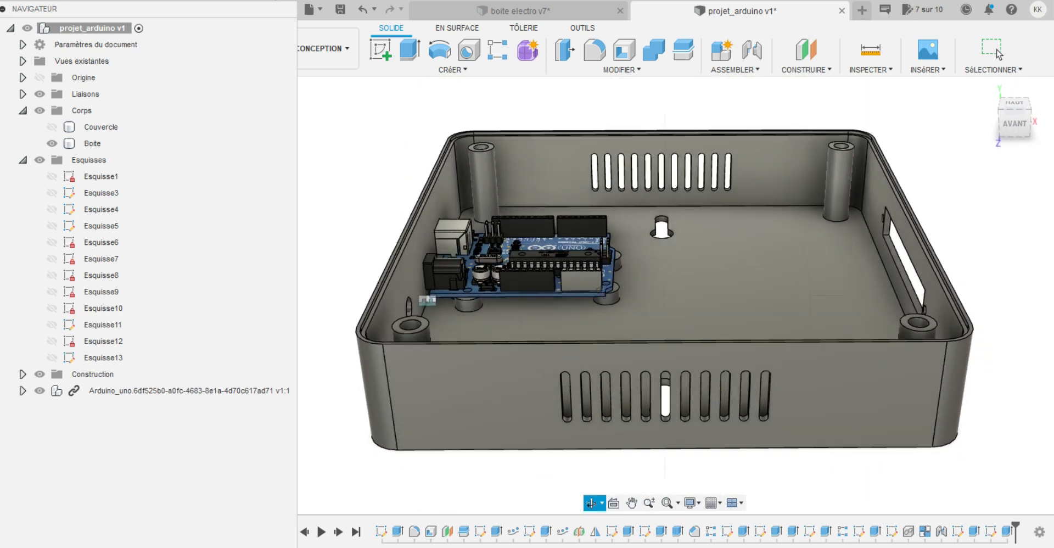
Hide the Boite body and the Arduino Uno, and show only the Couvercle body from above.
click(52, 144)
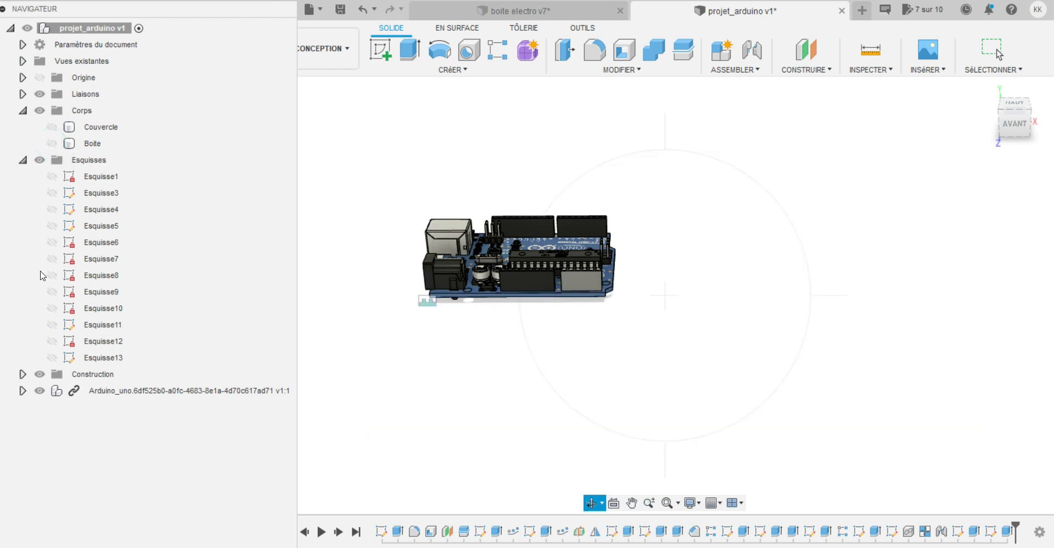
click(40, 390)
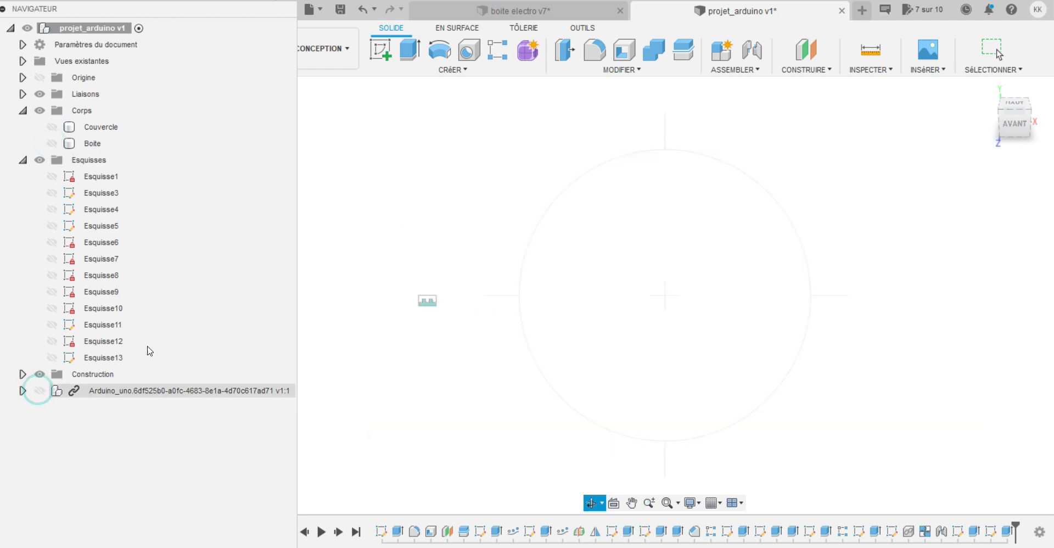
click(51, 127)
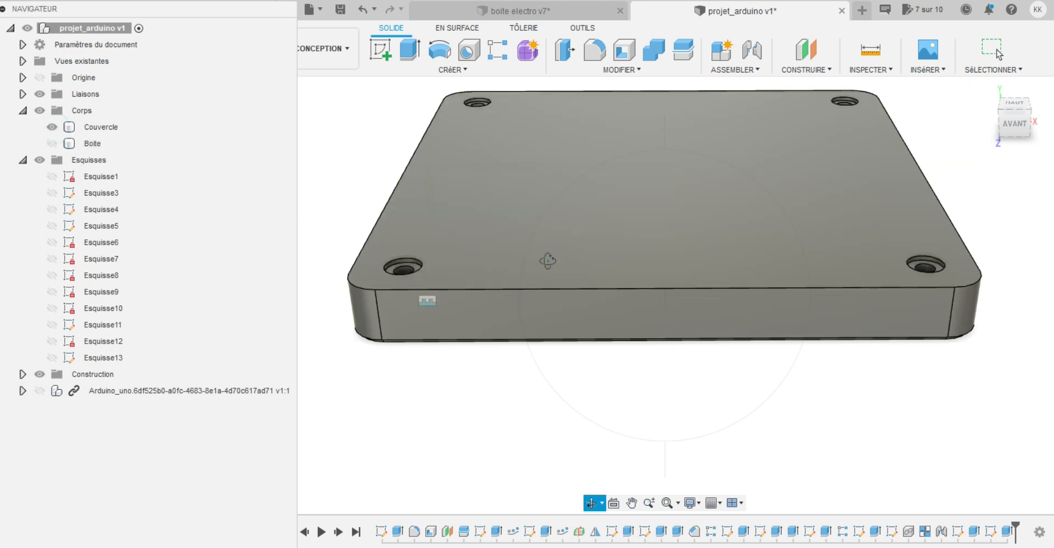
shift+middle_drag(617, 259, 619, 285)
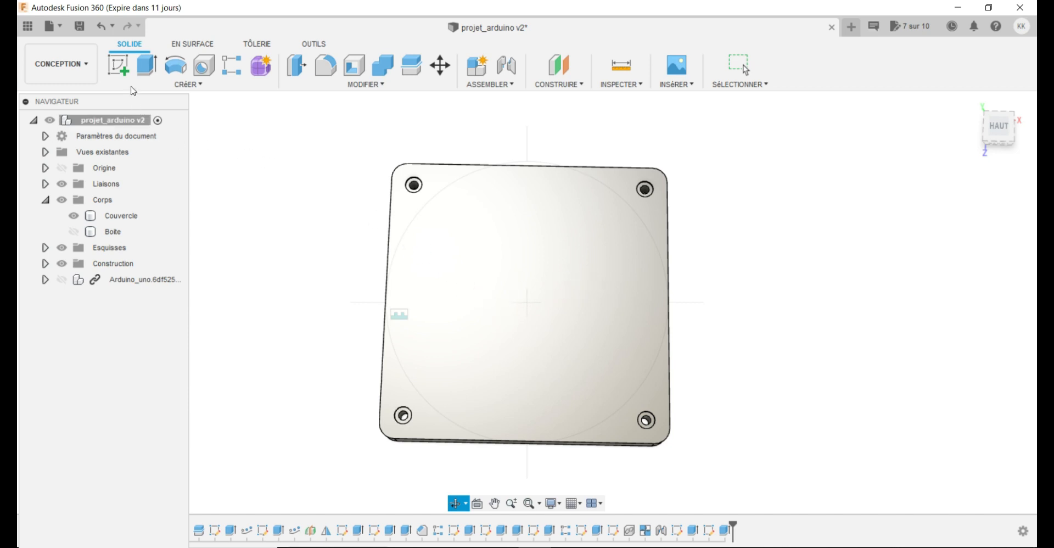
Start a sketch on the cover's outer face and lay out four horizontal and six vertical dashed construction lines across it.
click(118, 65)
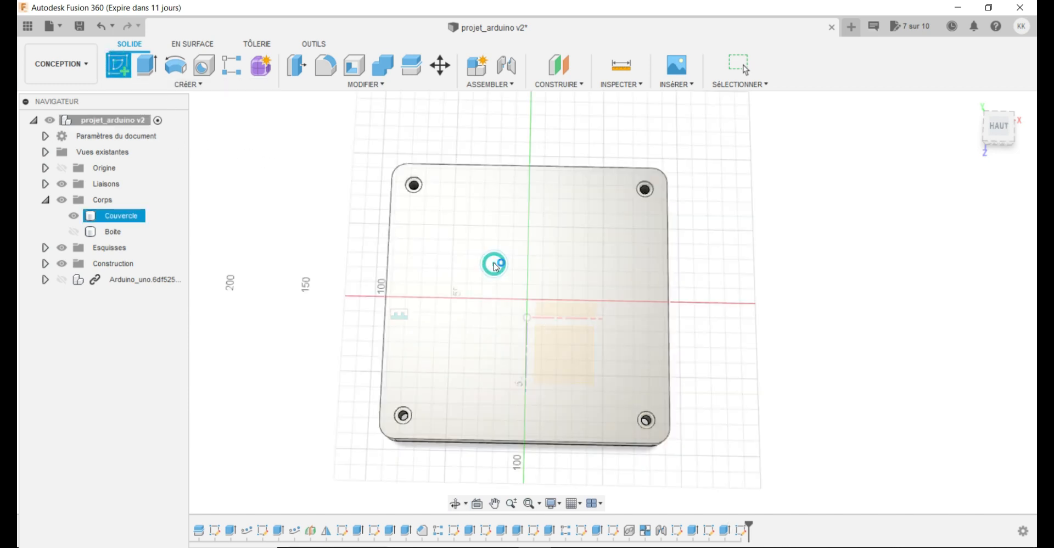
click(495, 269)
scroll(594, 450, up, 3)
middle_drag(593, 449, 606, 438)
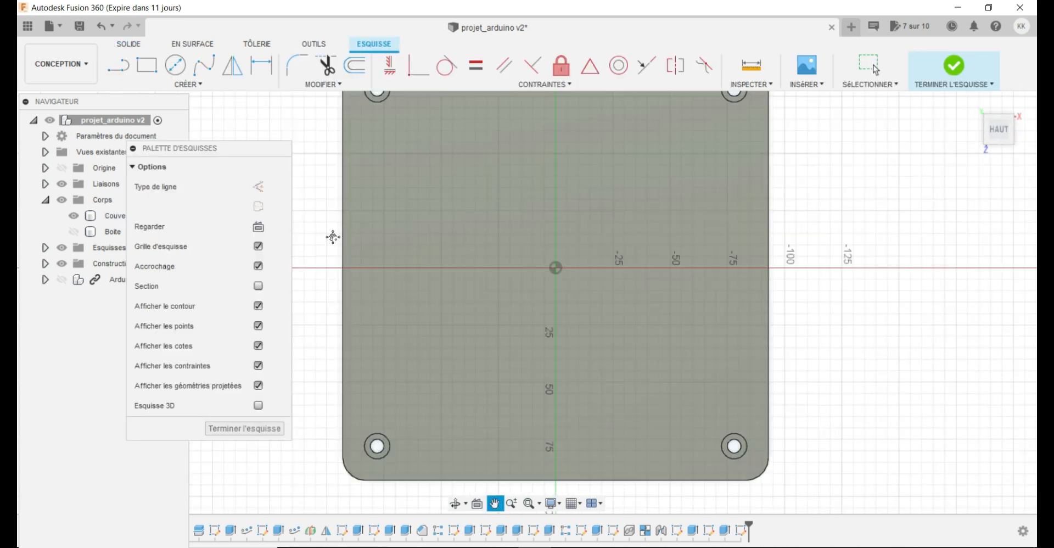
click(258, 186)
click(121, 67)
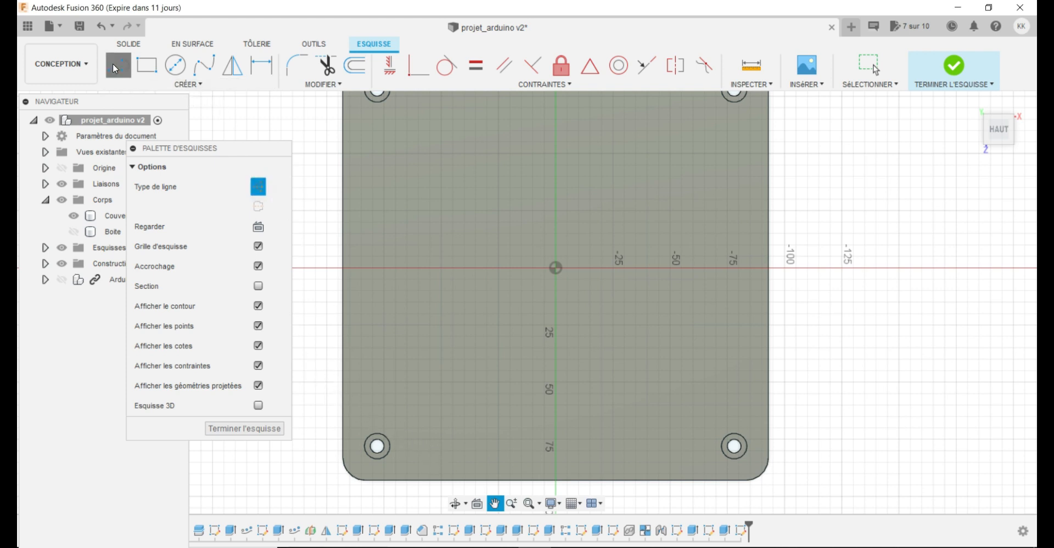
click(327, 382)
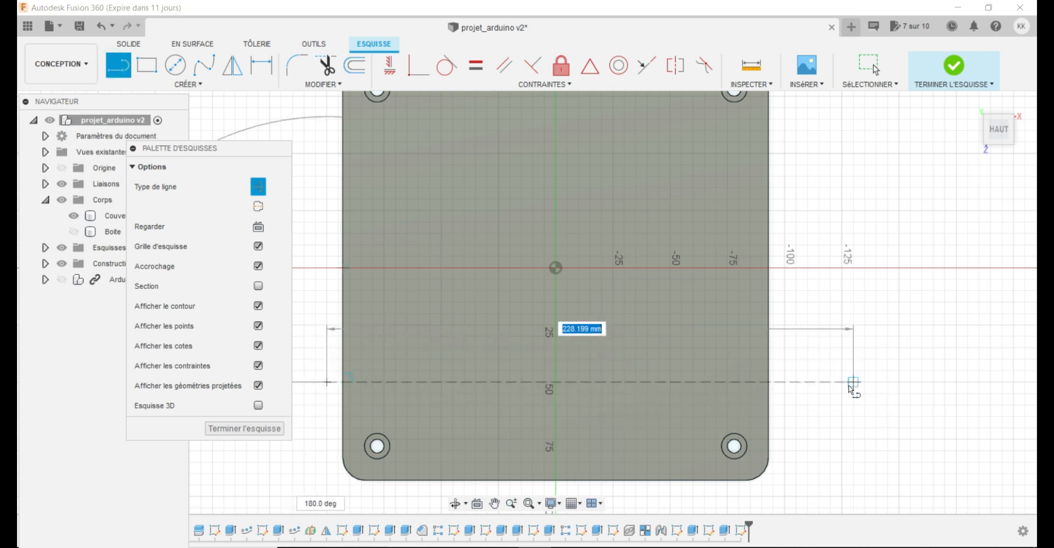
click(843, 381)
key(Escape)
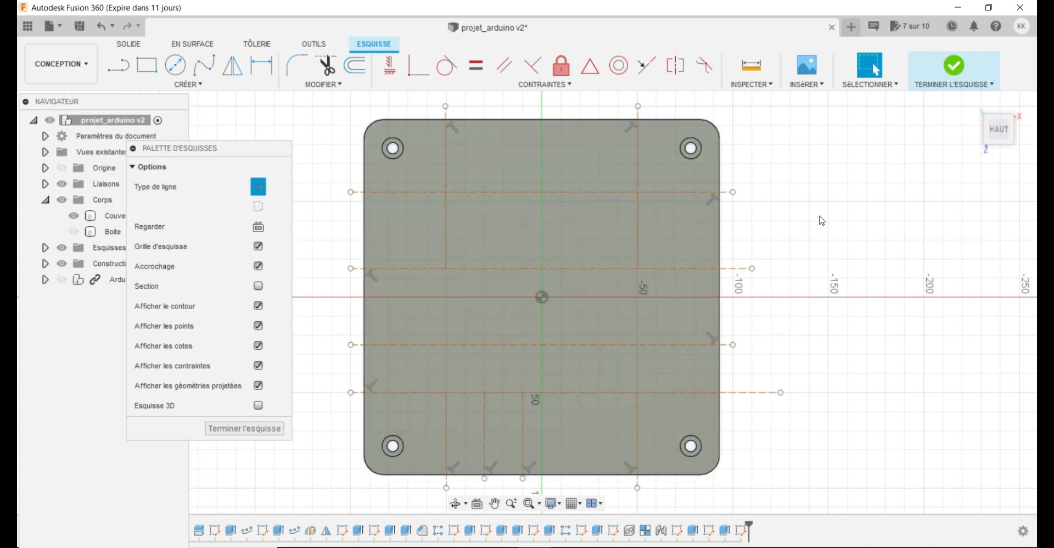
Dimension the upper verticals 45 mm from each side edge and the horizontals with 55, 20, 76 and 46 mm, and finish the sketch.
key(d)
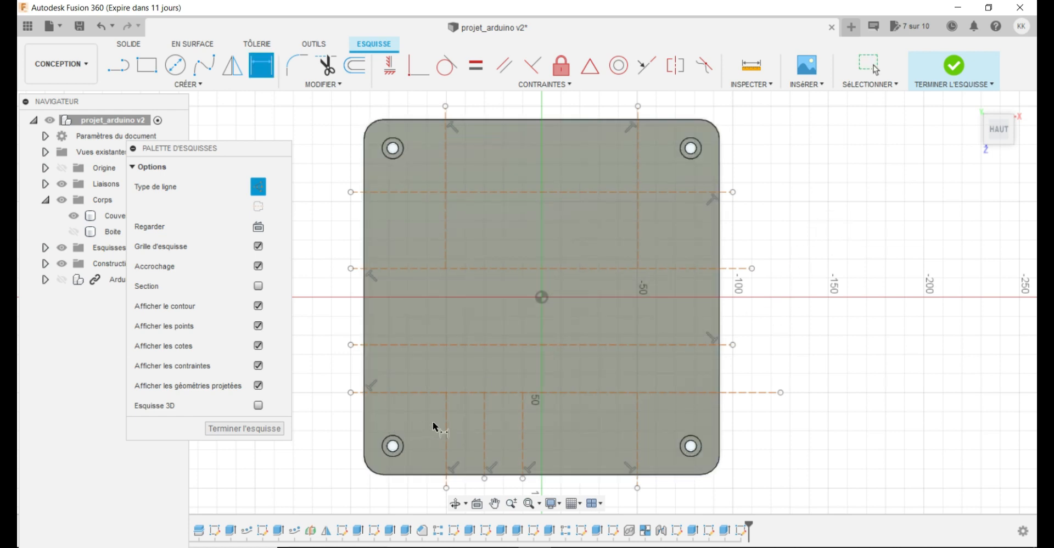
click(447, 432)
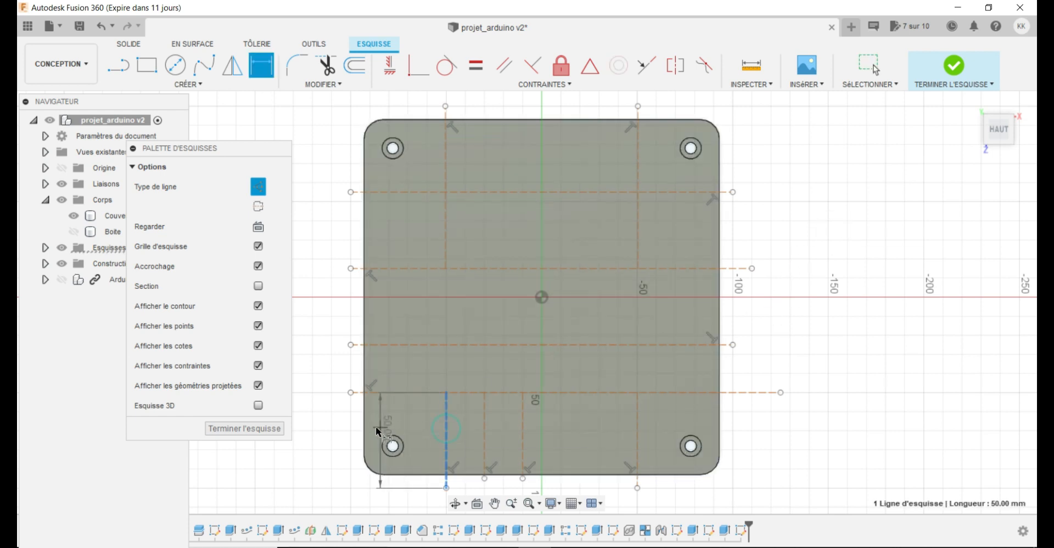
click(365, 425)
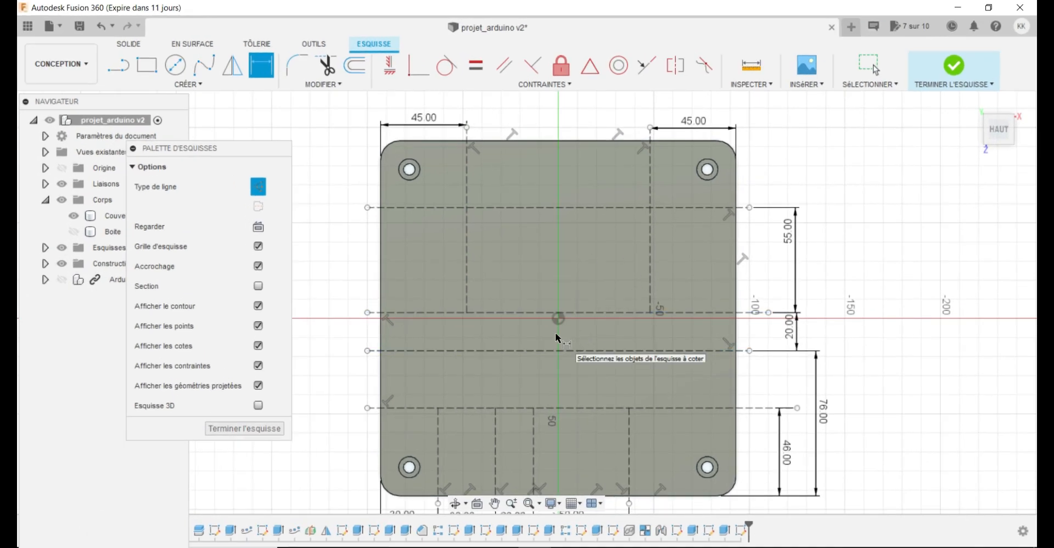
click(954, 65)
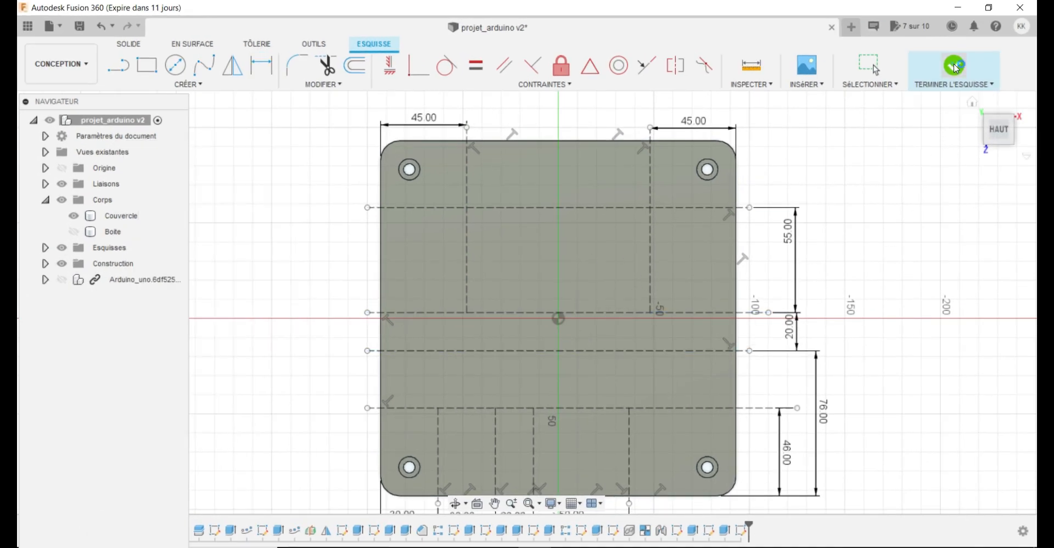
Examine the construction layout on the cover from an angle and consult the photo with the power button's dimensions.
click(455, 504)
mouse_move(512, 437)
mouse_down()
mouse_move(510, 454)
mouse_move(545, 426)
mouse_up()
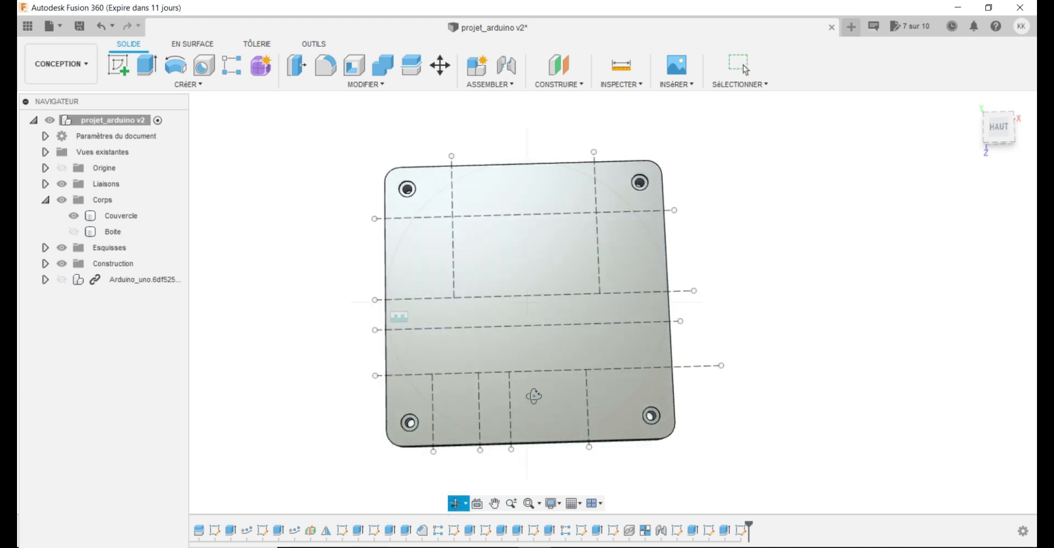
key(Escape)
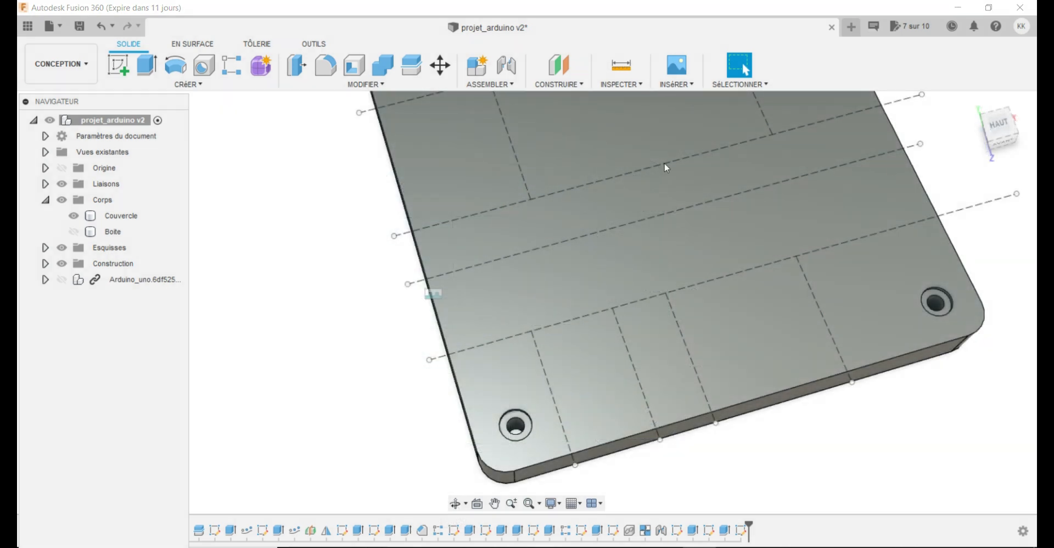
drag(1053, 220, 219, 170)
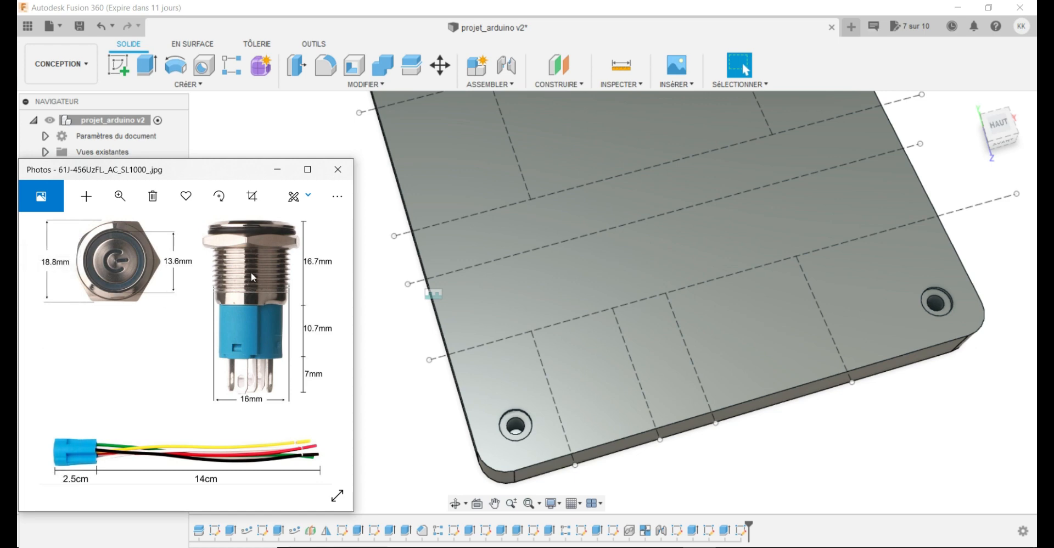
Edit Esquisse14 and draw a 17 mm diameter circle where the leftmost lower vertical meets the lowest horizontal construction line.
click(739, 531)
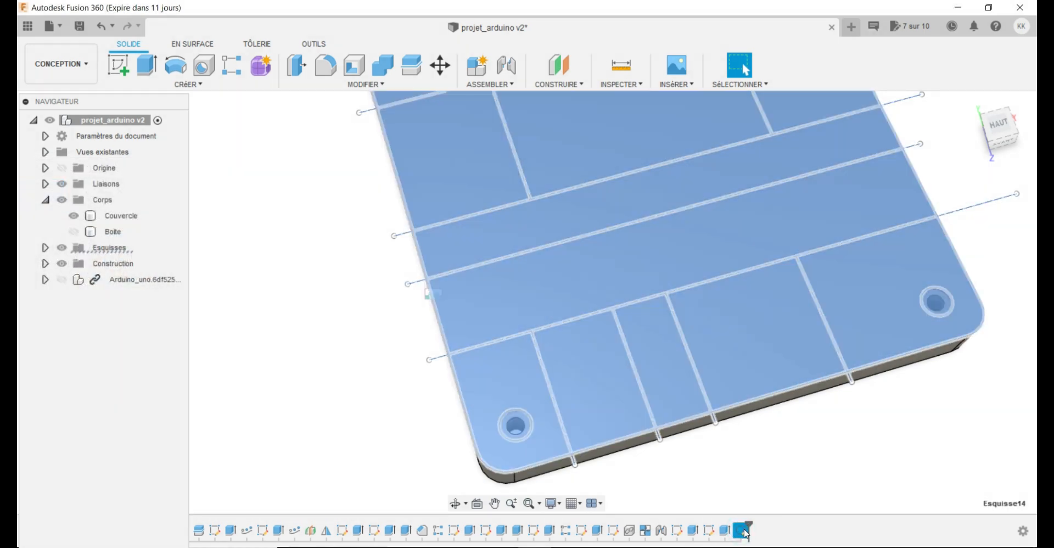
right_click(740, 531)
click(791, 440)
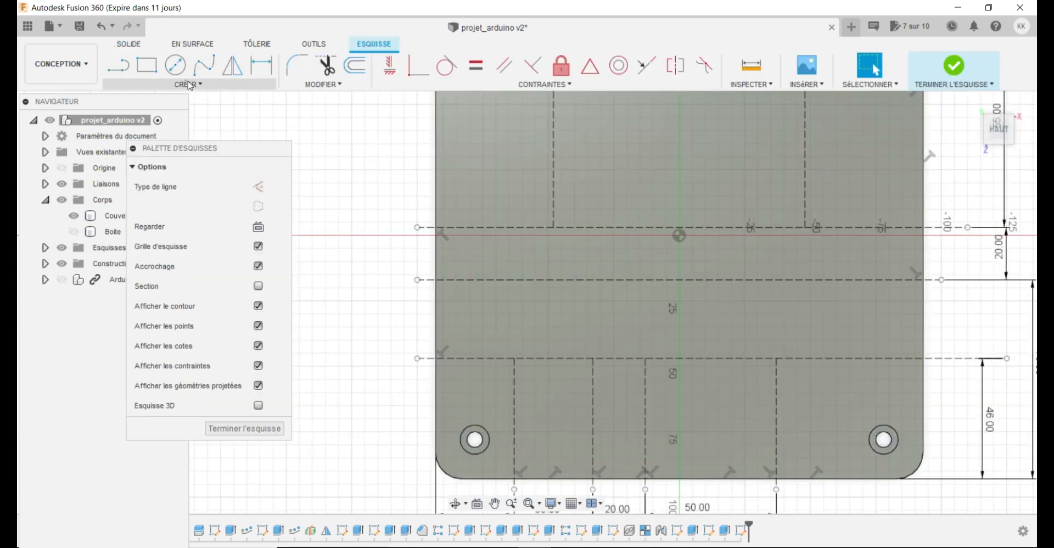
click(188, 84)
mouse_move(214, 132)
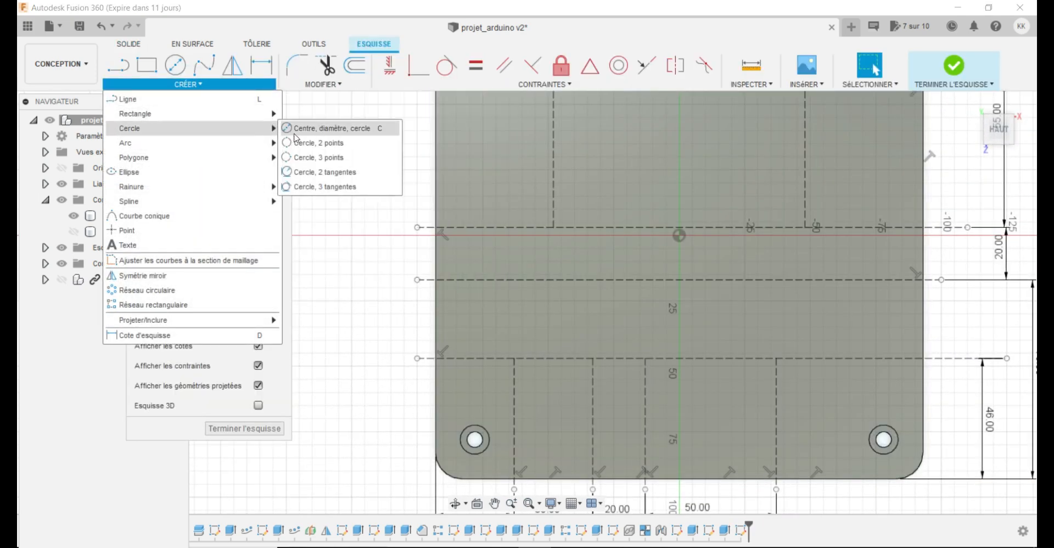
click(301, 130)
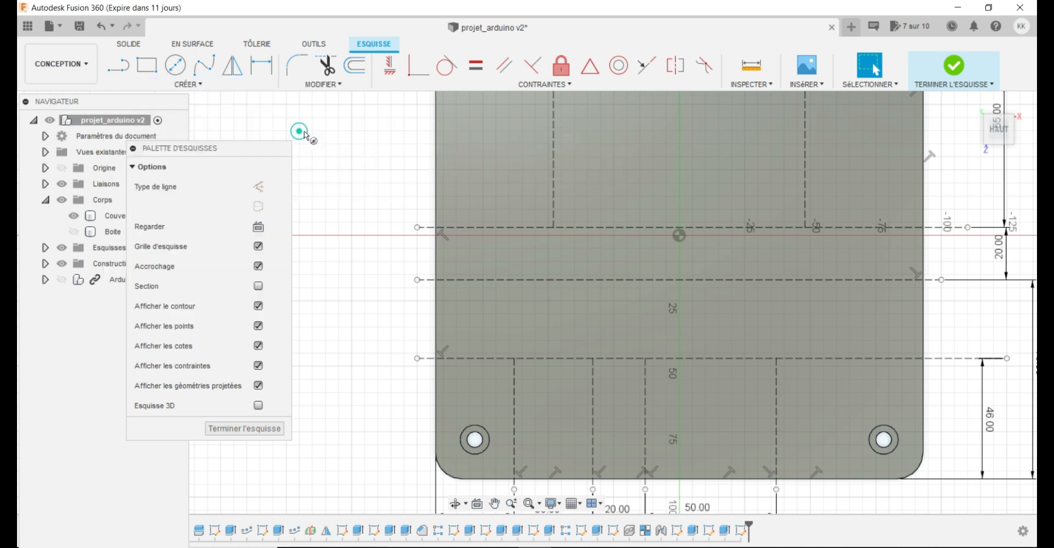
click(515, 359)
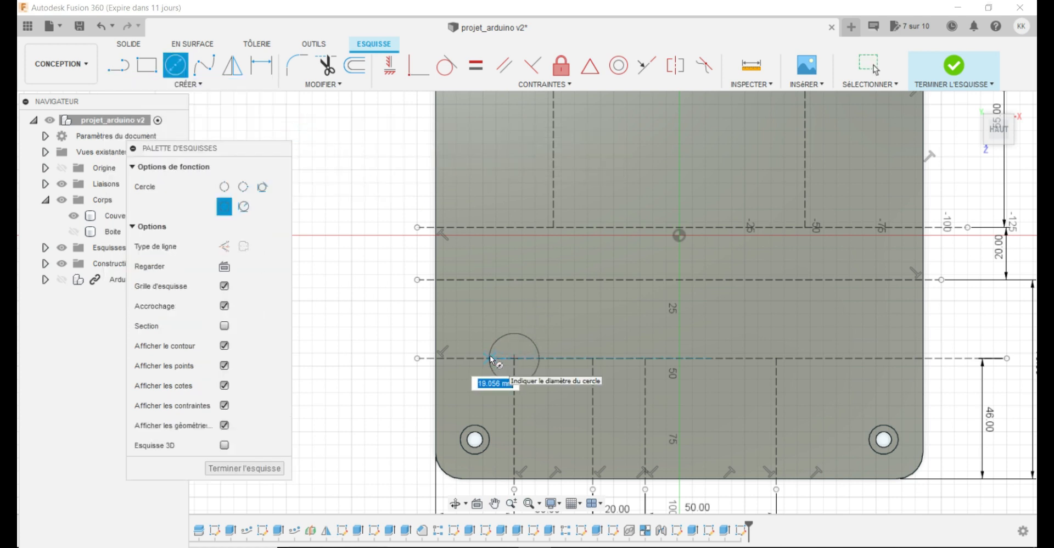
text(17)
key(Return)
key(Escape)
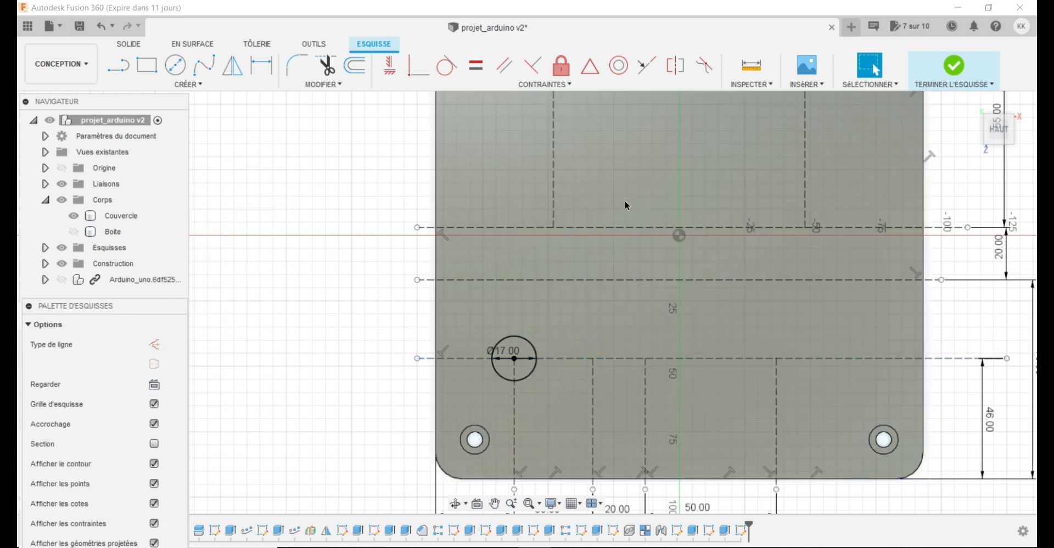
Consult the buzzer's sound port dimensions in the diagram of Buzzer Datasheet.pdf in Acrobat Reader and return to the sketch.
drag(1034, 101, 479, 81)
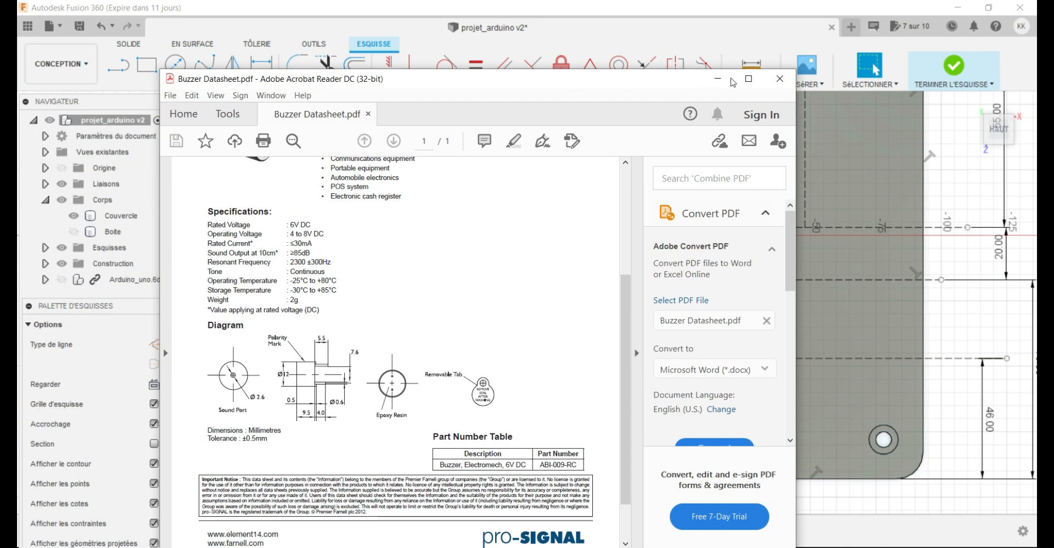
click(748, 80)
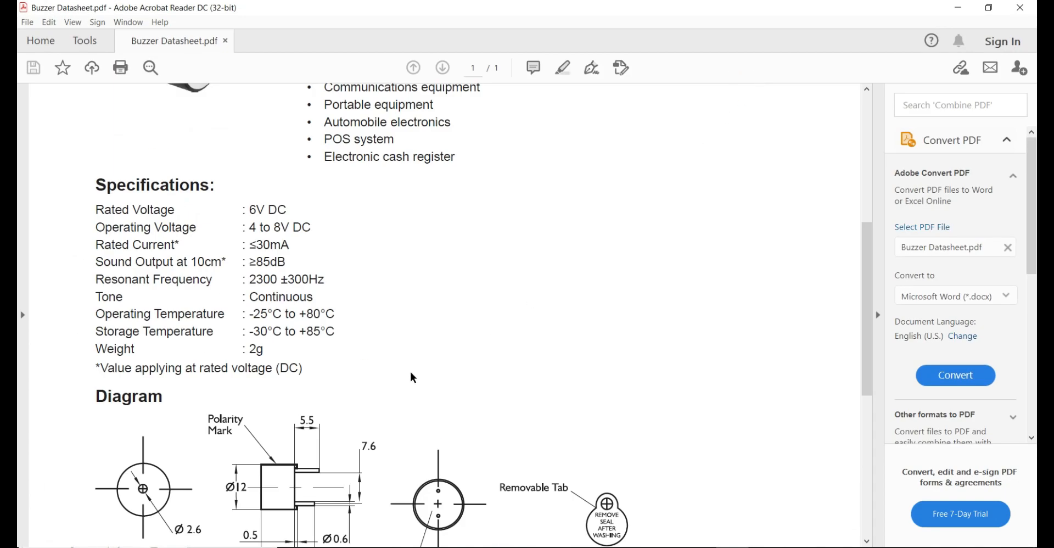
scroll(417, 368, down, 2)
scroll(421, 371, down, 2)
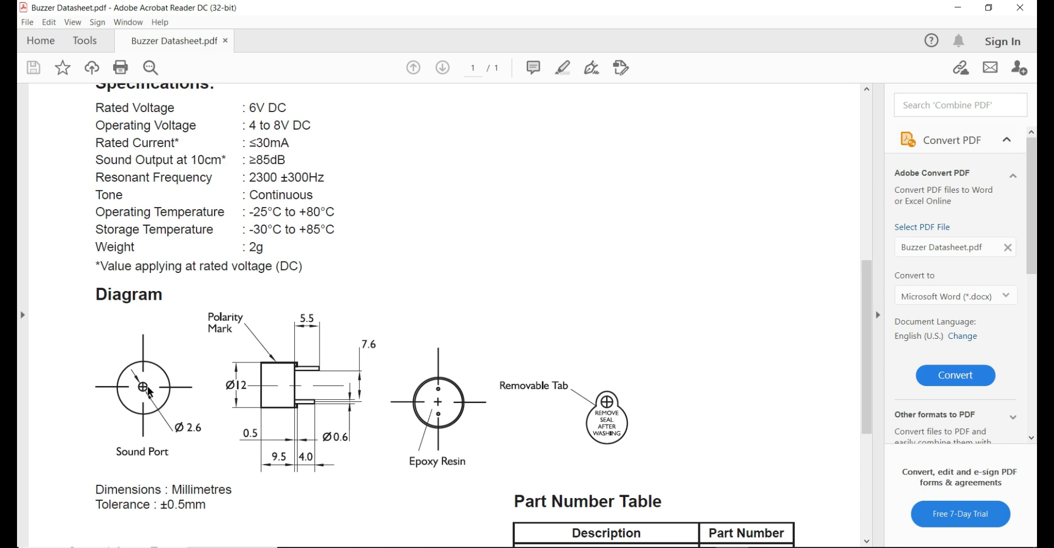
click(962, 10)
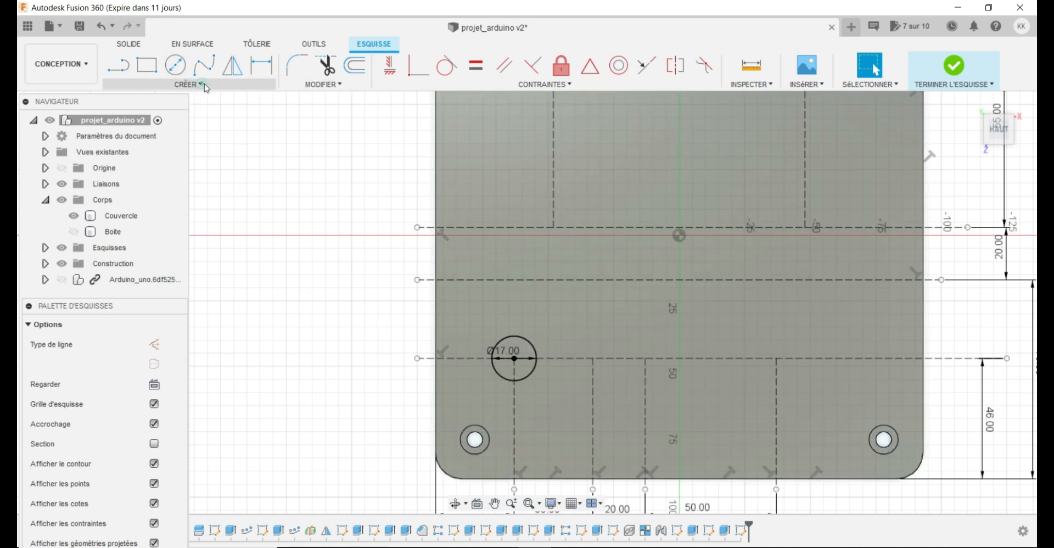
Draw a 2.6 mm diameter circle where the second lower vertical meets the lowest horizontal construction line.
click(202, 84)
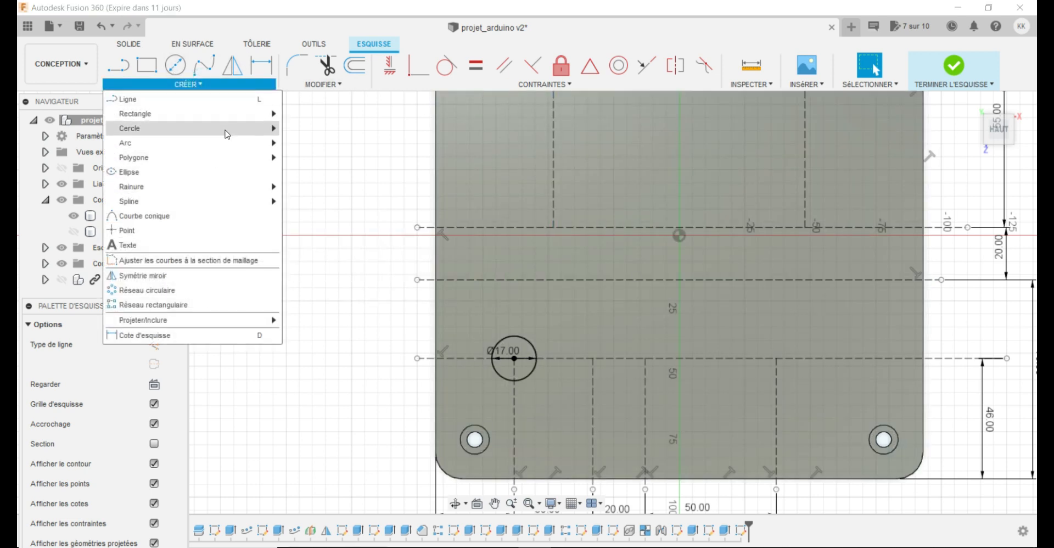
mouse_move(233, 132)
click(329, 128)
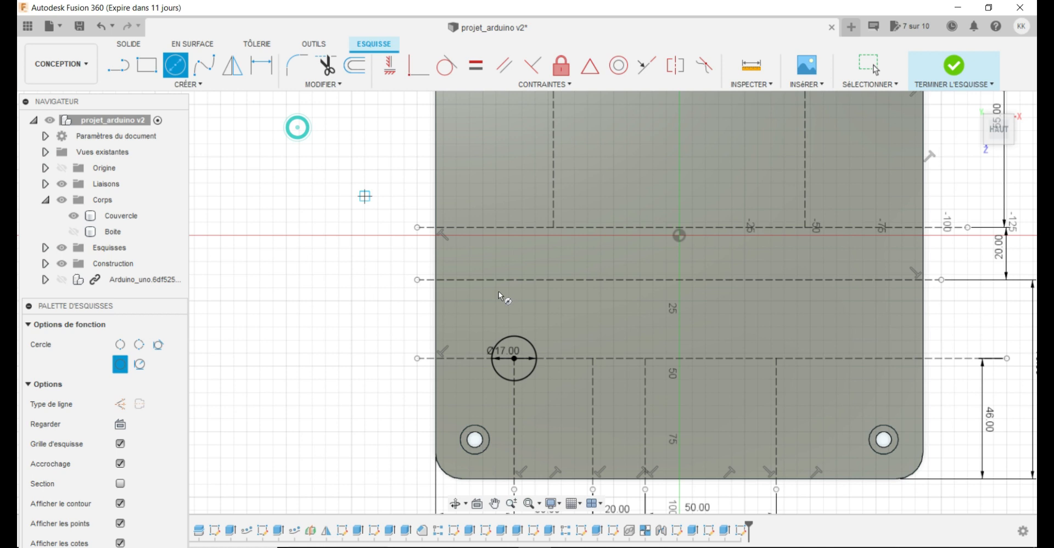
click(592, 358)
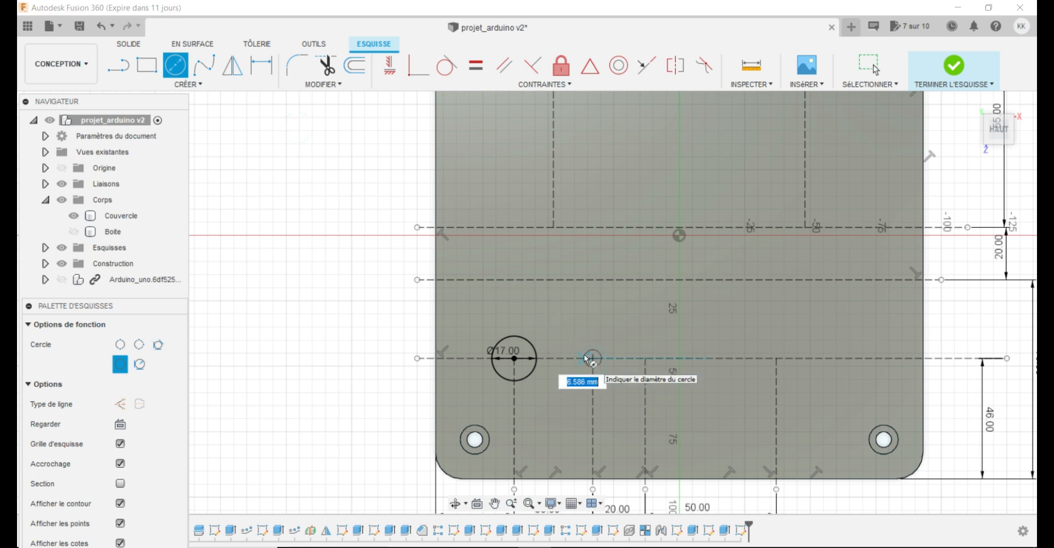
text(2.6)
key(Return)
key(Escape)
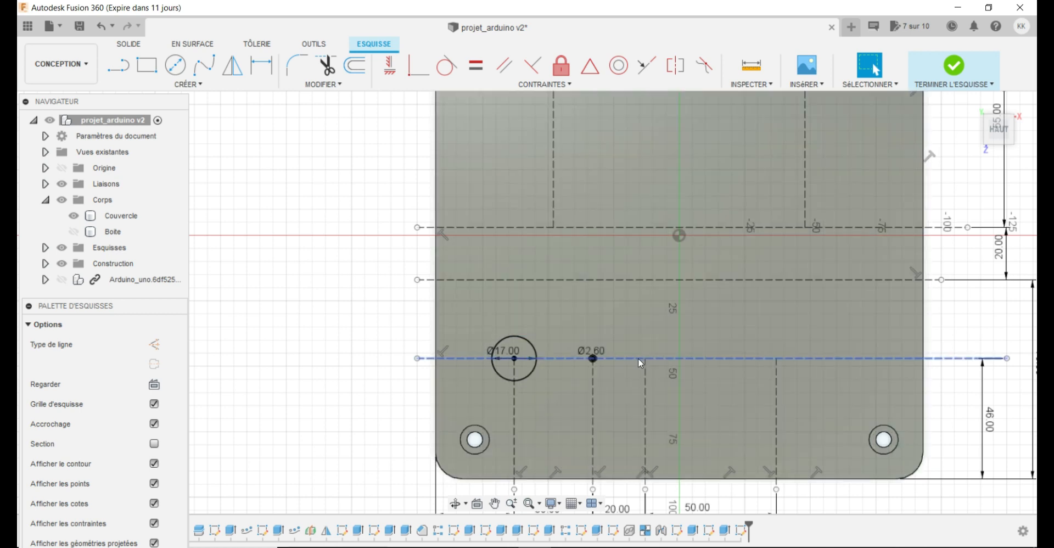
click(640, 360)
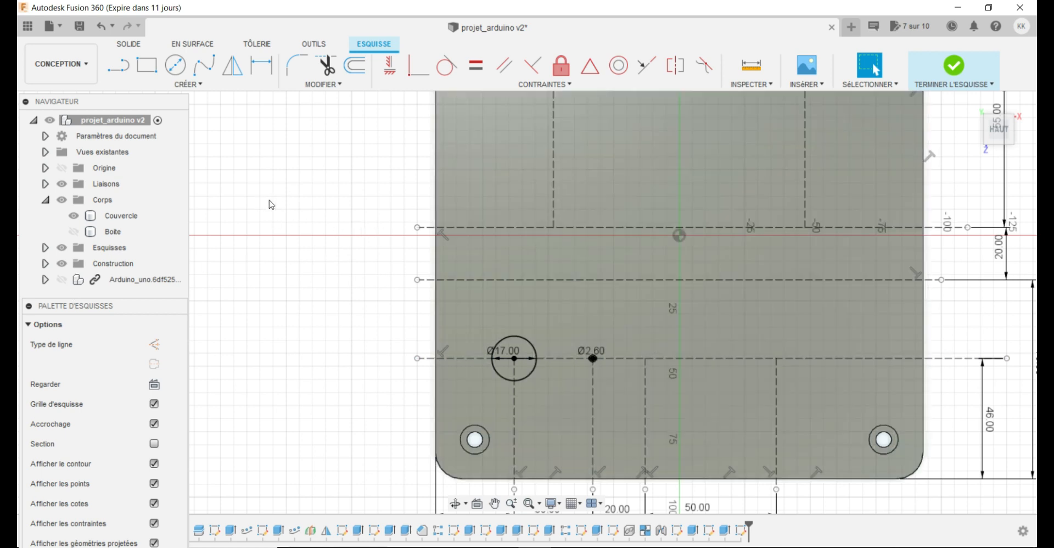
Check the LED holder diameters in the Photos image and draw an 8.4 mm circle at the upper end of the third lower vertical line.
key(alt+Tab)
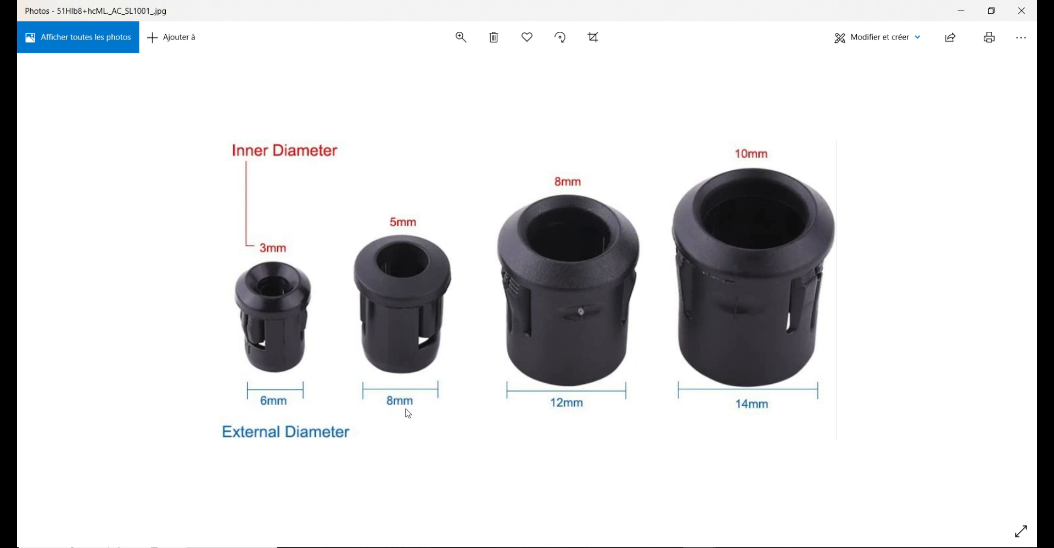
click(1024, 11)
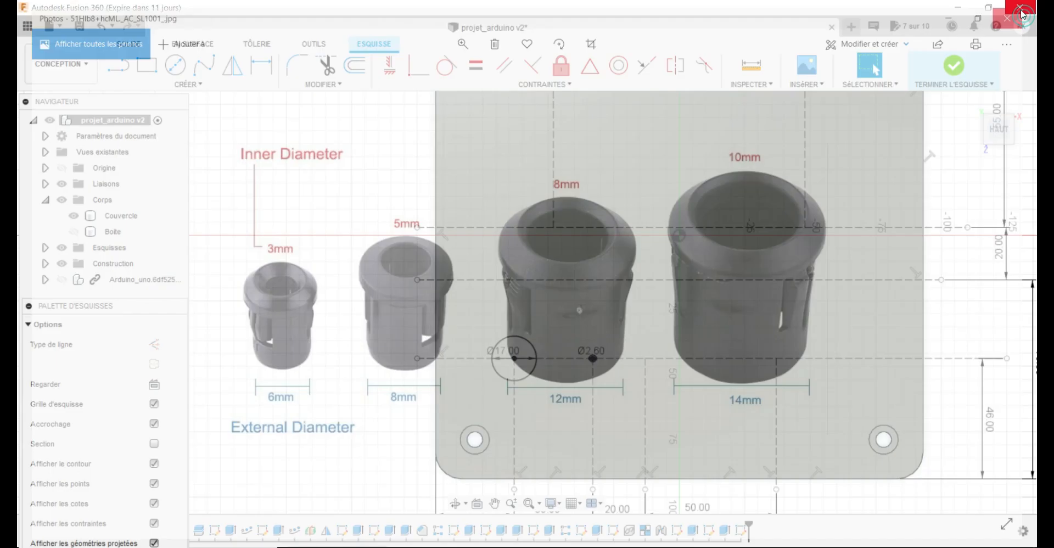
click(192, 85)
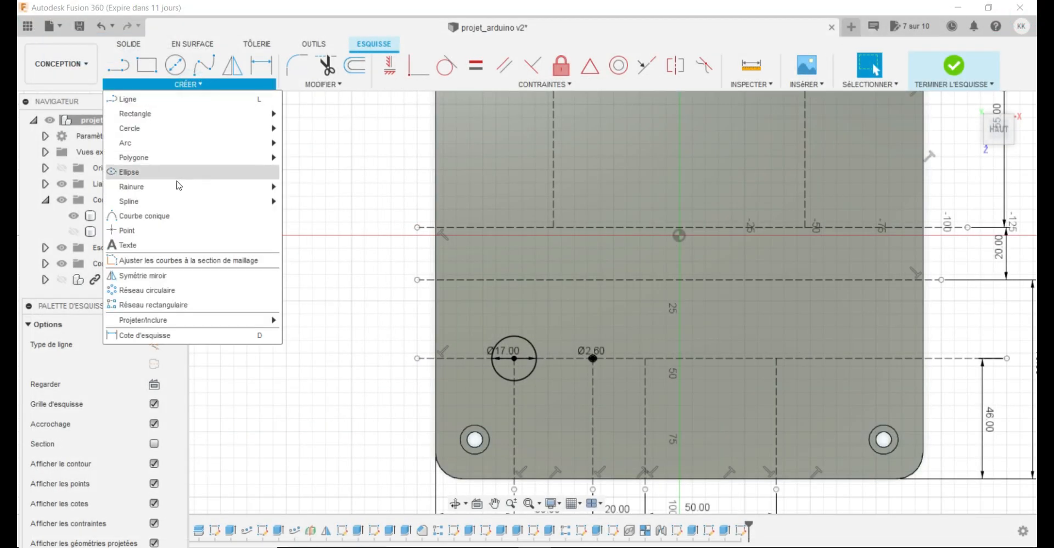
mouse_move(221, 136)
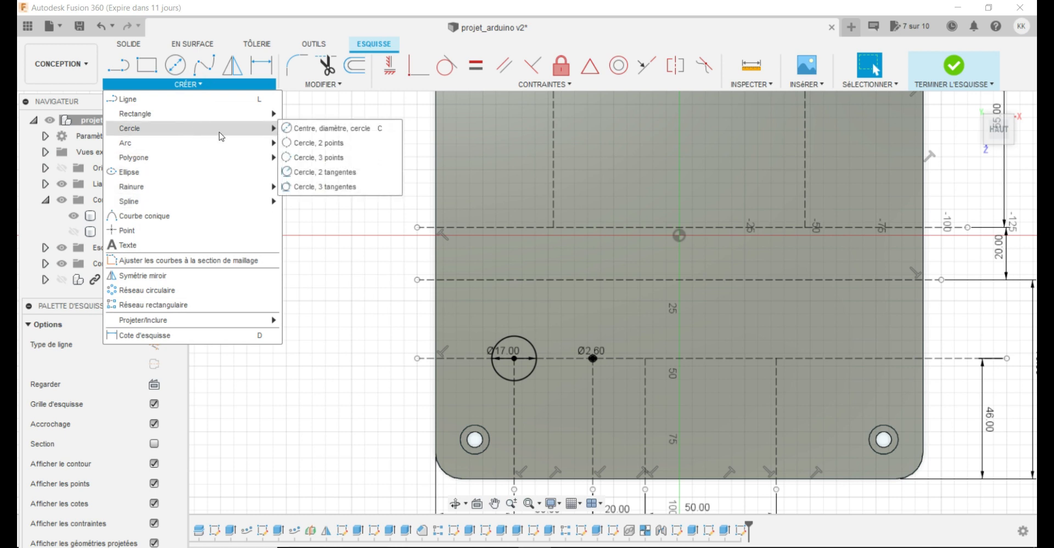
click(331, 130)
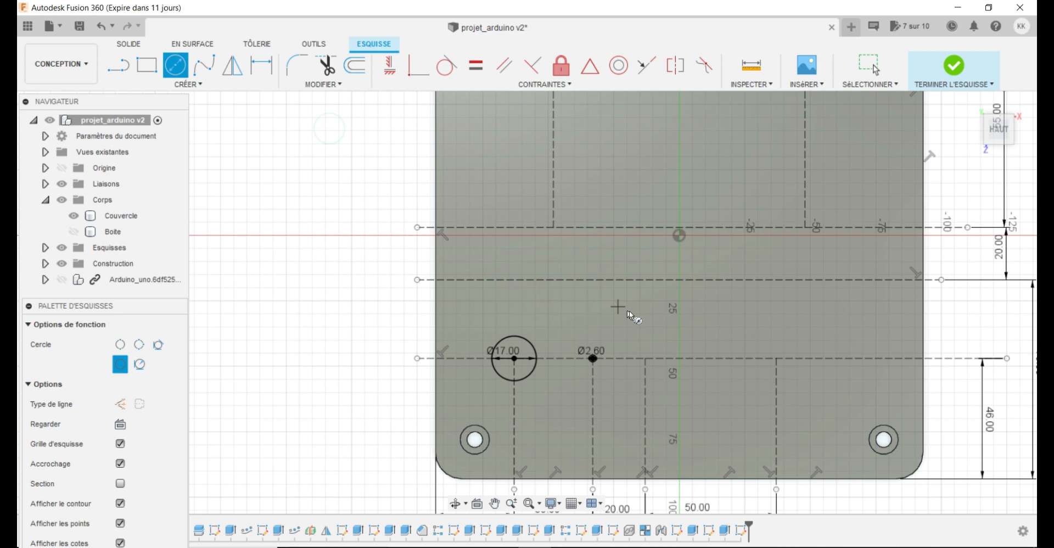
click(645, 358)
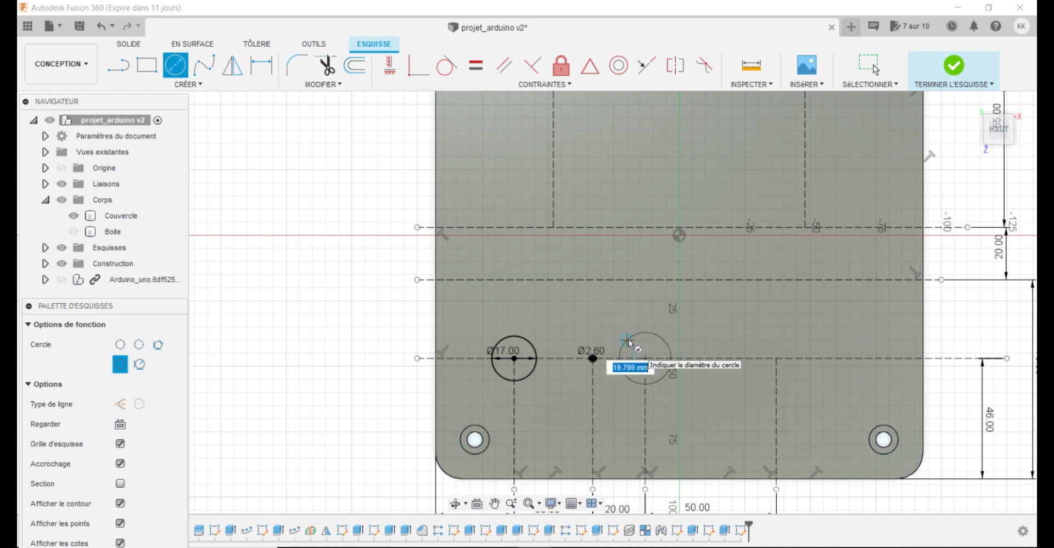
text(8.4)
key(Return)
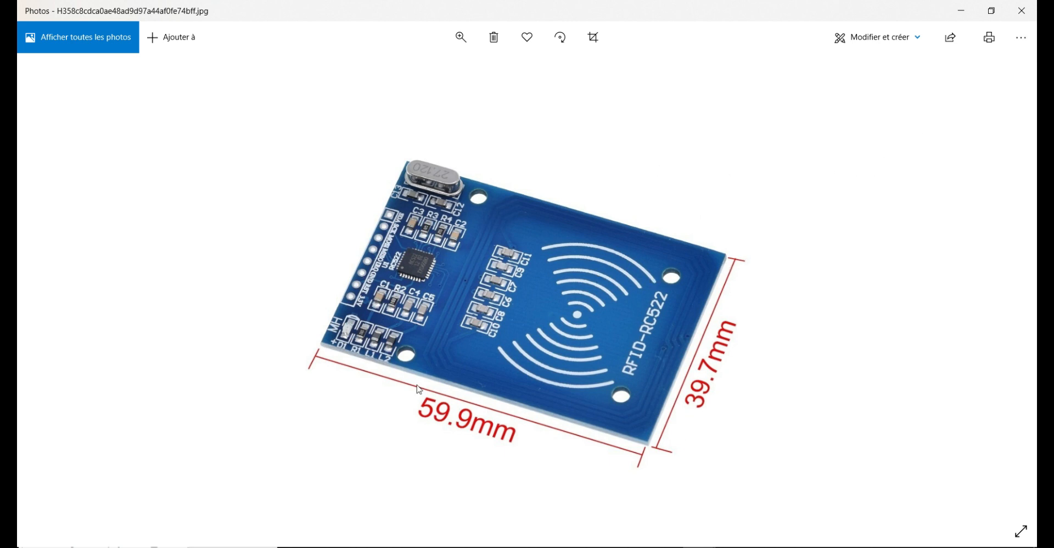
Check the RFID-RC522 module's dimensions in its photo and return to the sketch.
click(1022, 10)
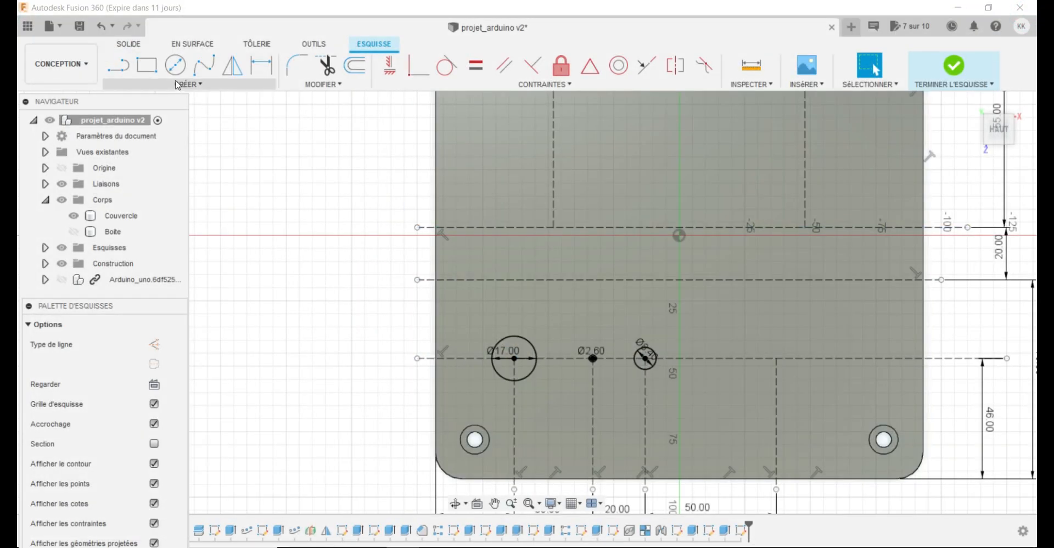
Draw a 60 x 40 mm construction centre rectangle at the upper end of the fourth lower vertical line and finish the sketch.
click(177, 85)
click(324, 130)
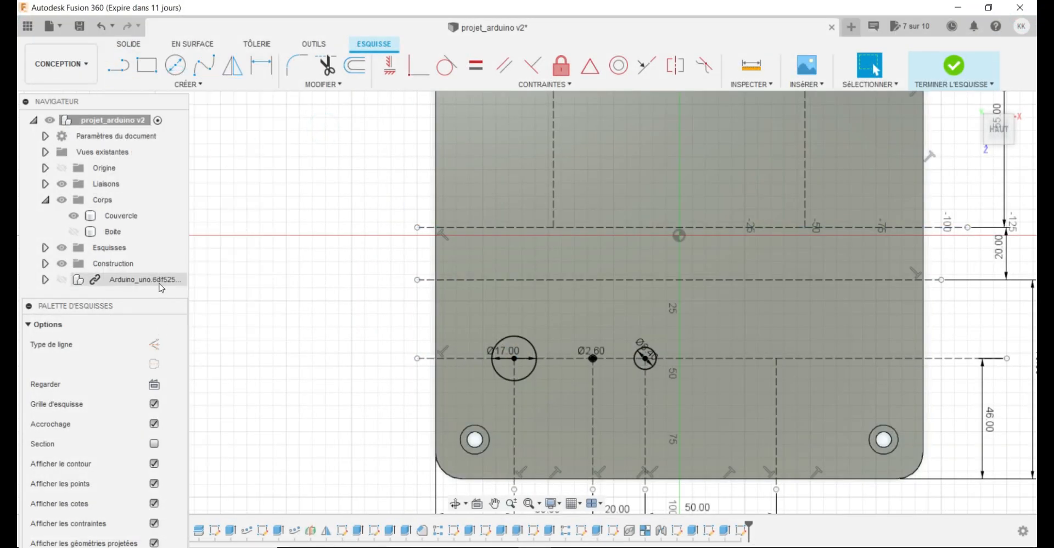
click(154, 344)
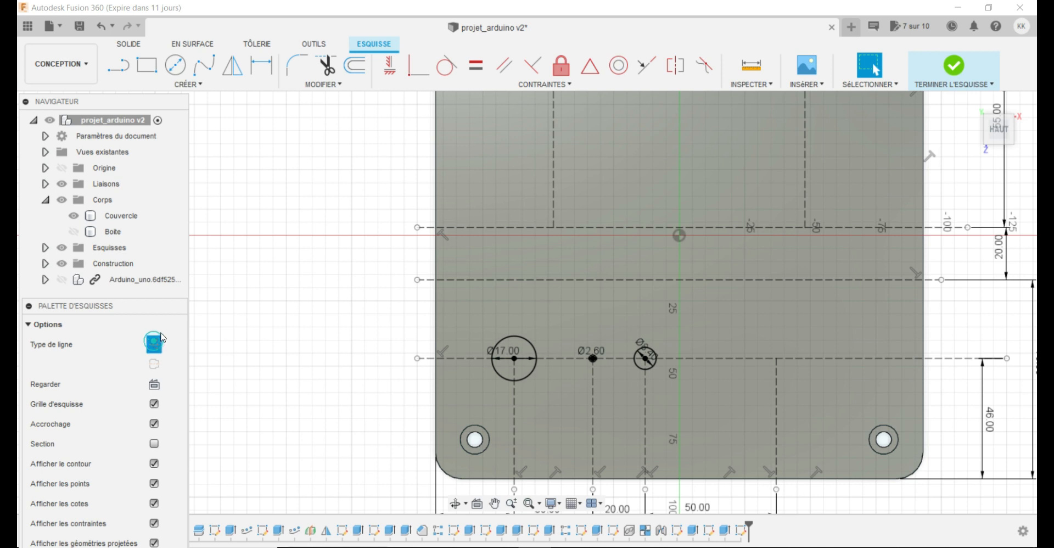
click(190, 85)
mouse_move(228, 113)
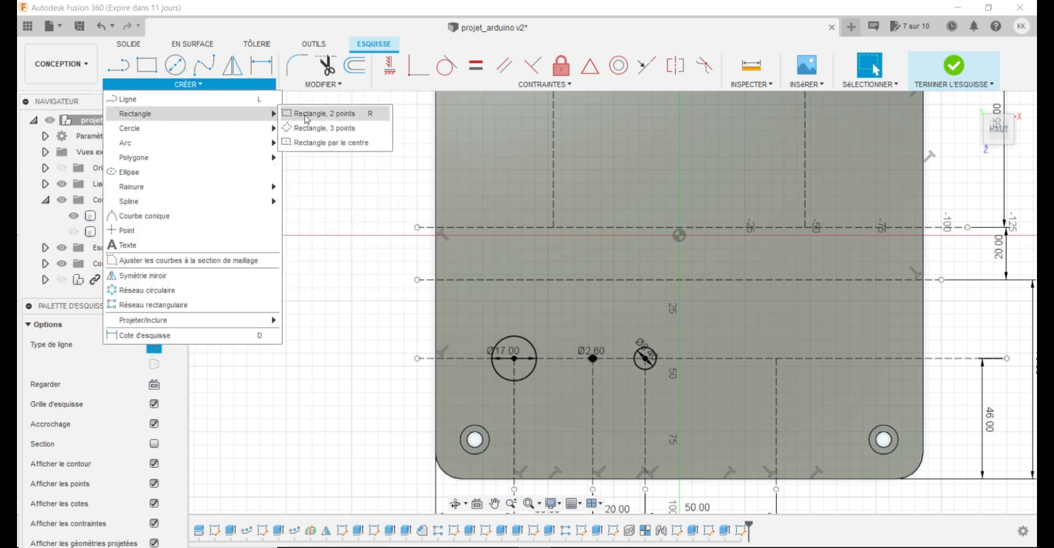
click(325, 143)
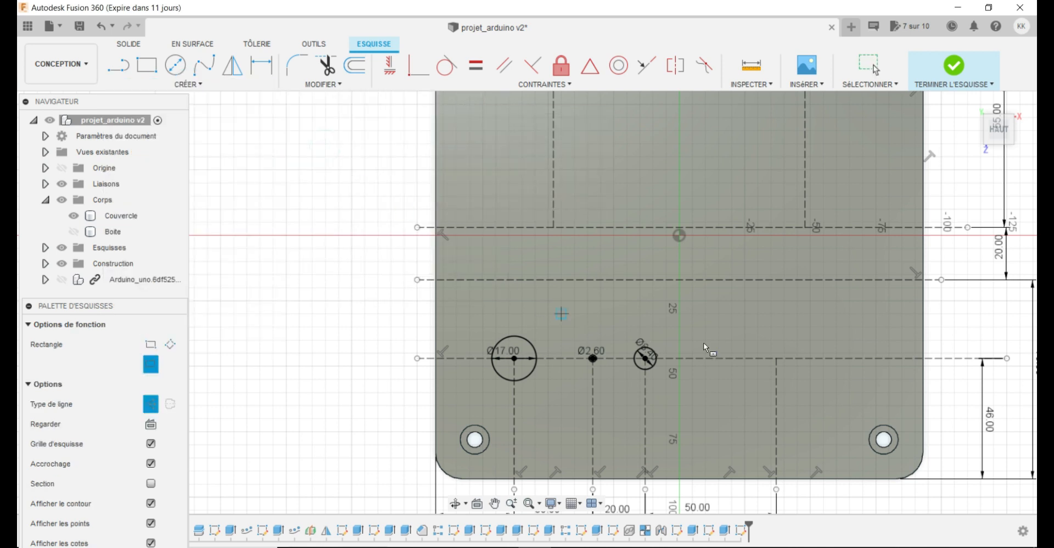
click(777, 359)
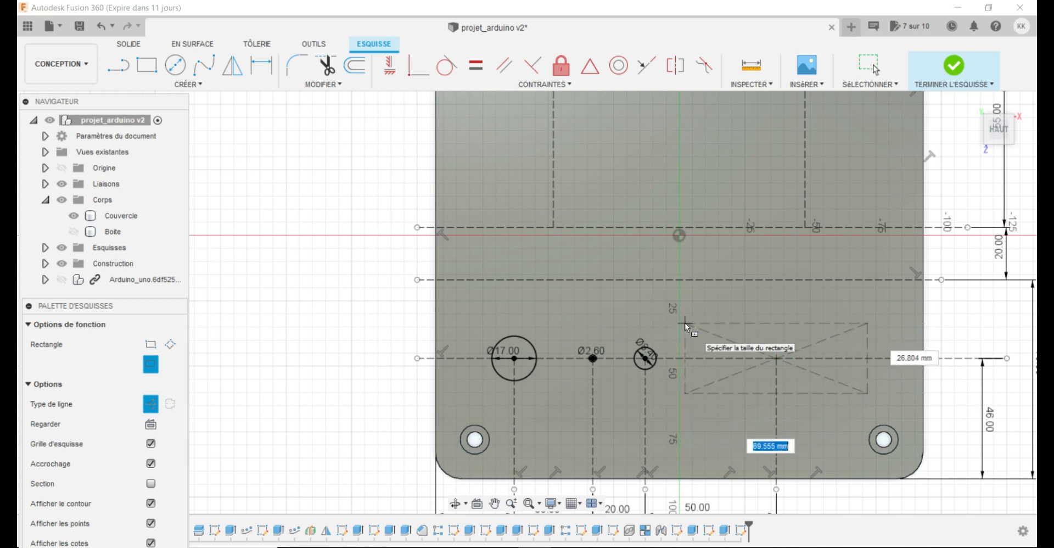
text(60)
key(Tab)
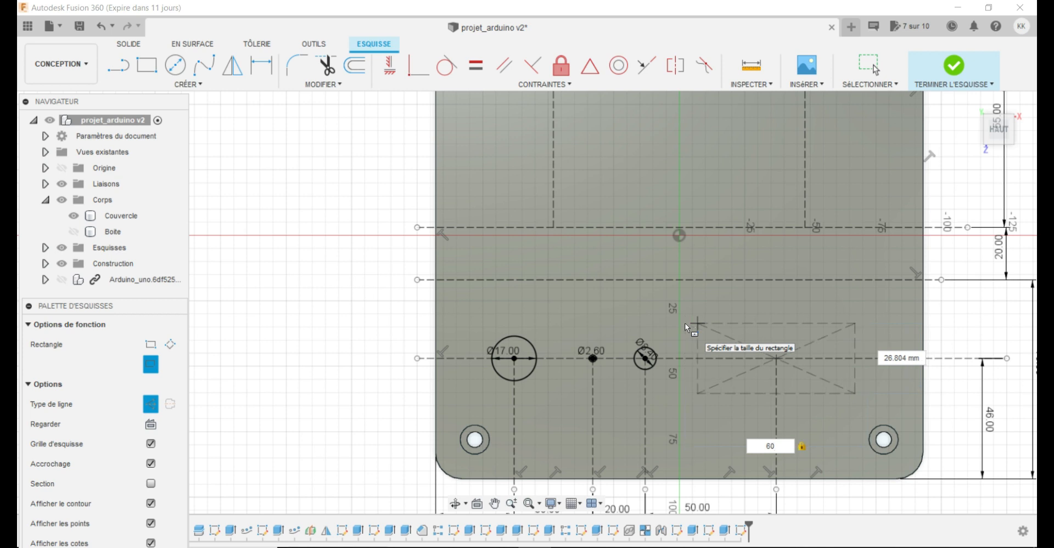
text(40)
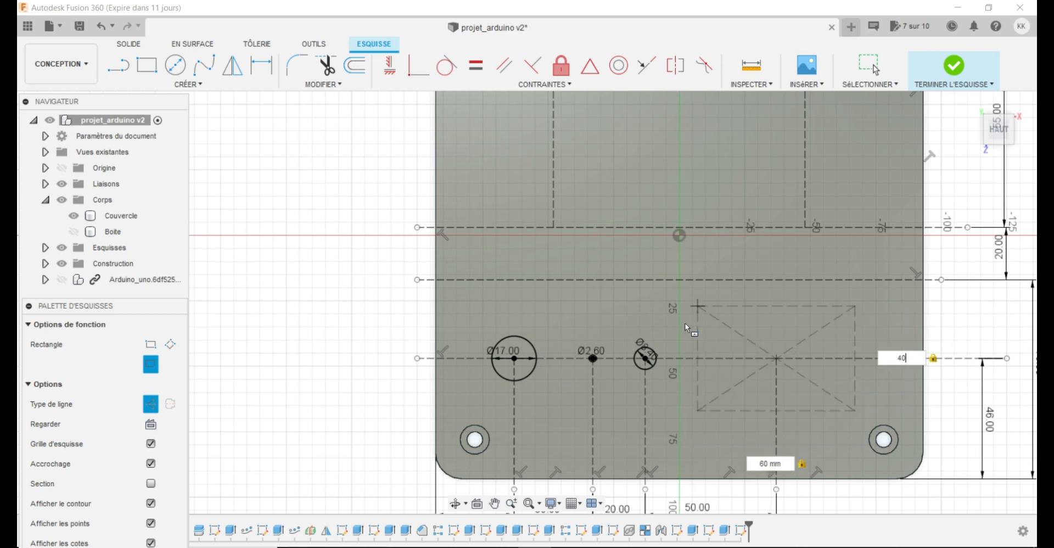
key(Return)
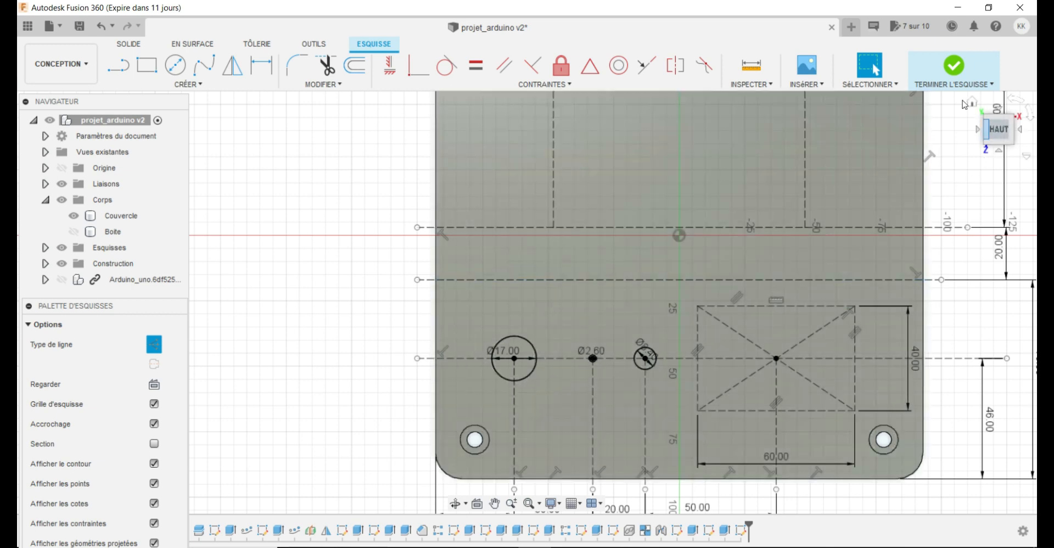
click(956, 67)
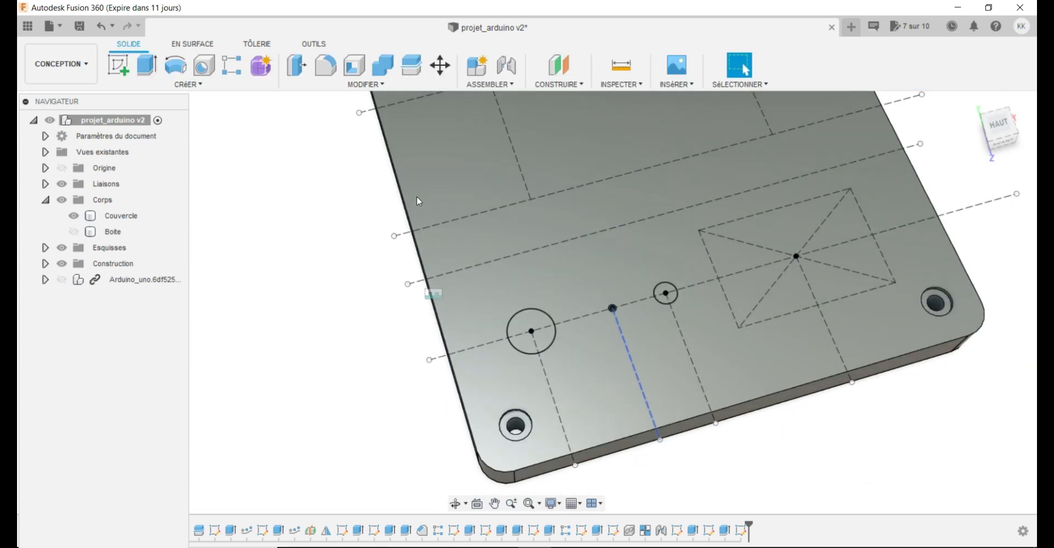
Extrude the button, buzzer and LED circles into the cover as a cut with a distance of -0.26 mm.
click(147, 65)
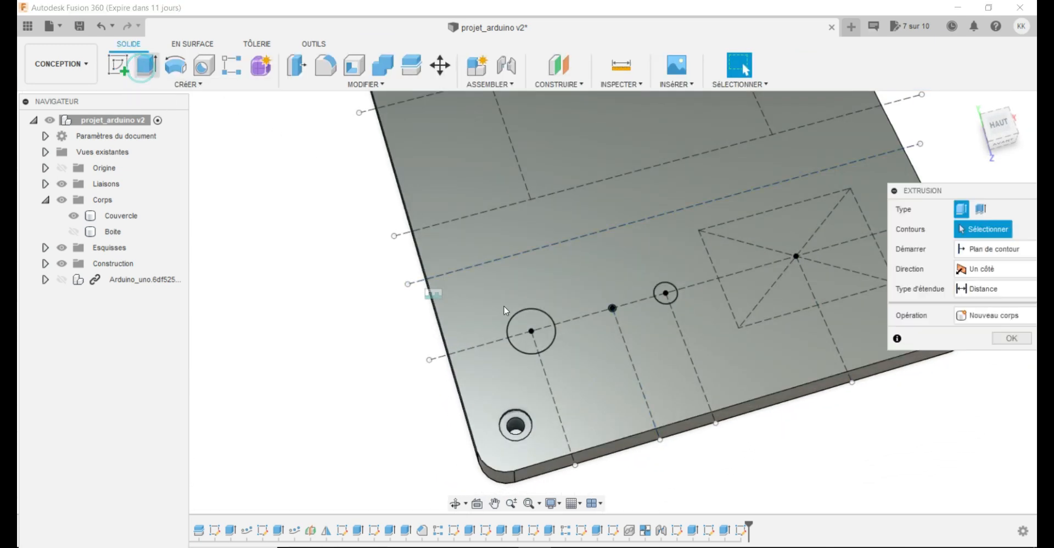
click(529, 332)
click(664, 296)
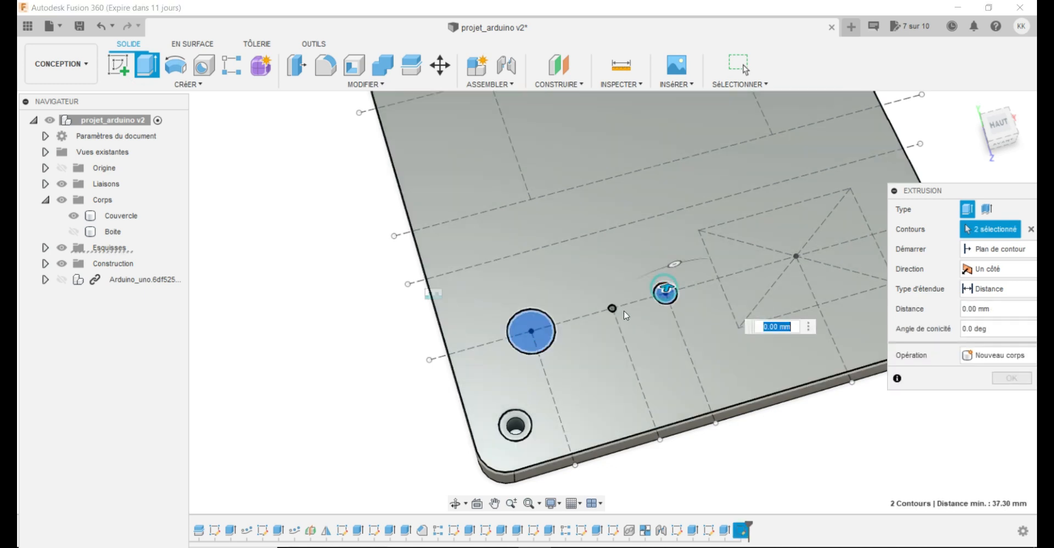
scroll(609, 312, up, 3)
scroll(609, 310, up, 3)
click(617, 309)
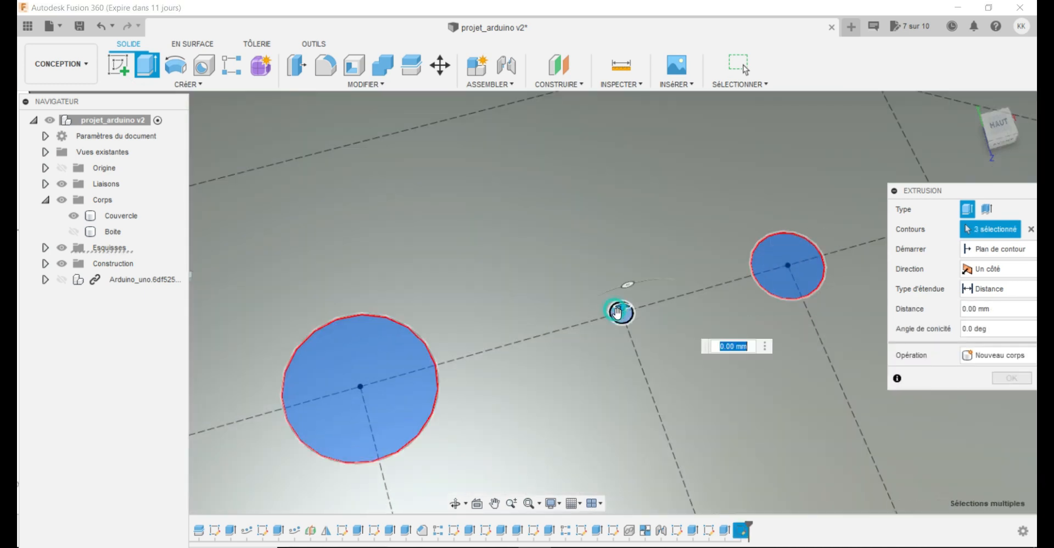
text(-)
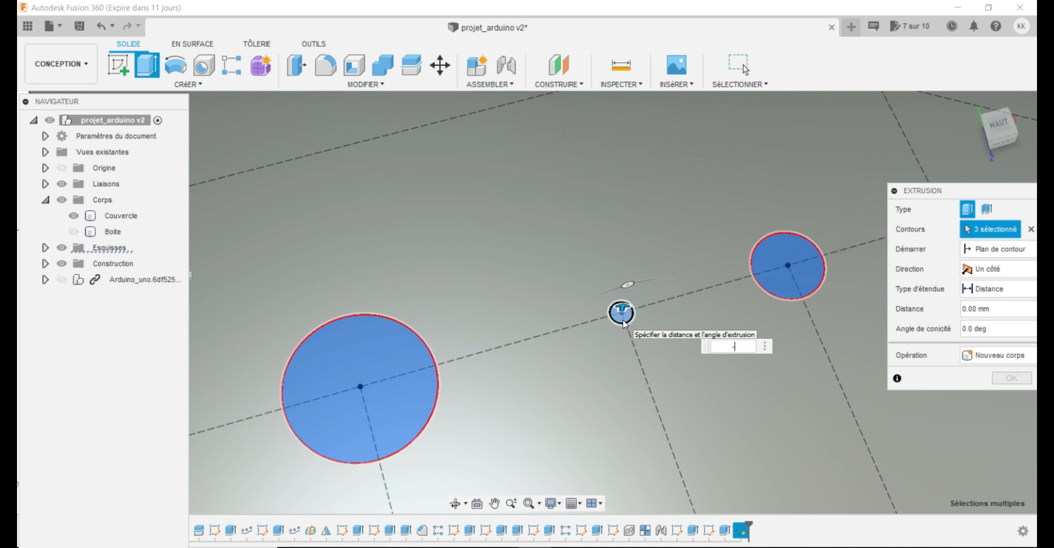
text(.20)
key(Return)
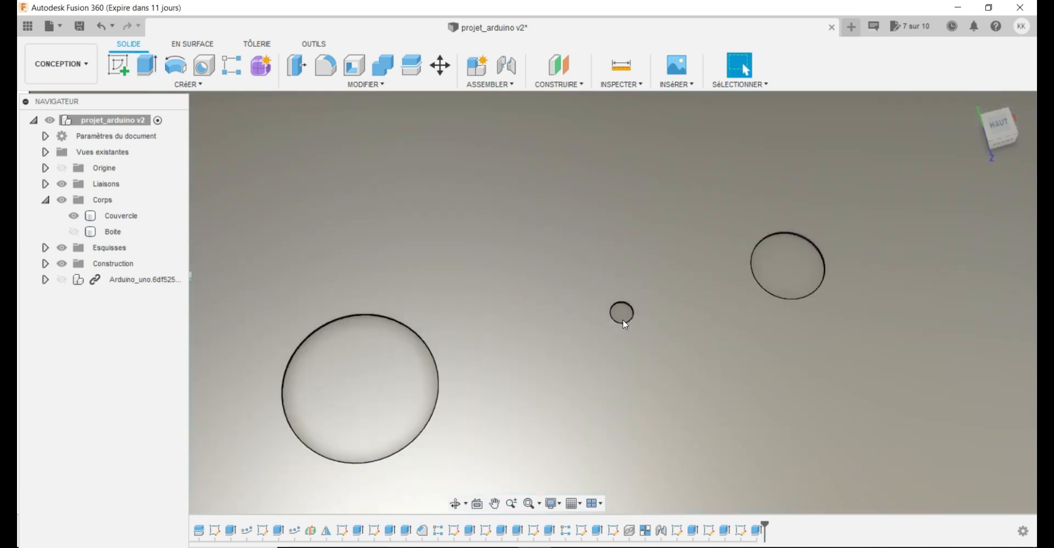
Edit the extrusion of the three circular openings and set its distance to -2.6 mm.
mouse_move(683, 316)
shift+middle_down()
mouse_move(695, 349)
mouse_move(685, 375)
shift+middle_up()
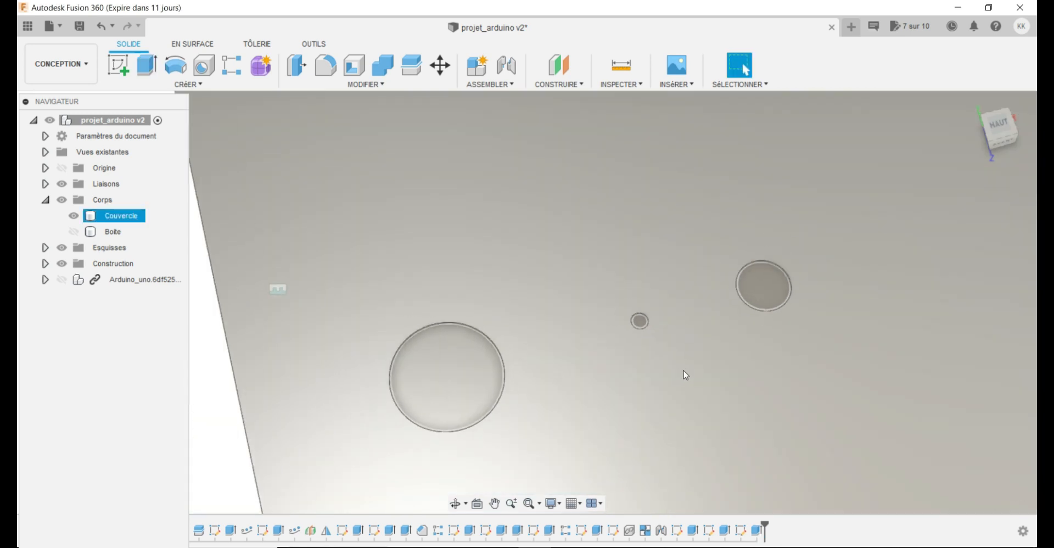
key(Escape)
click(455, 503)
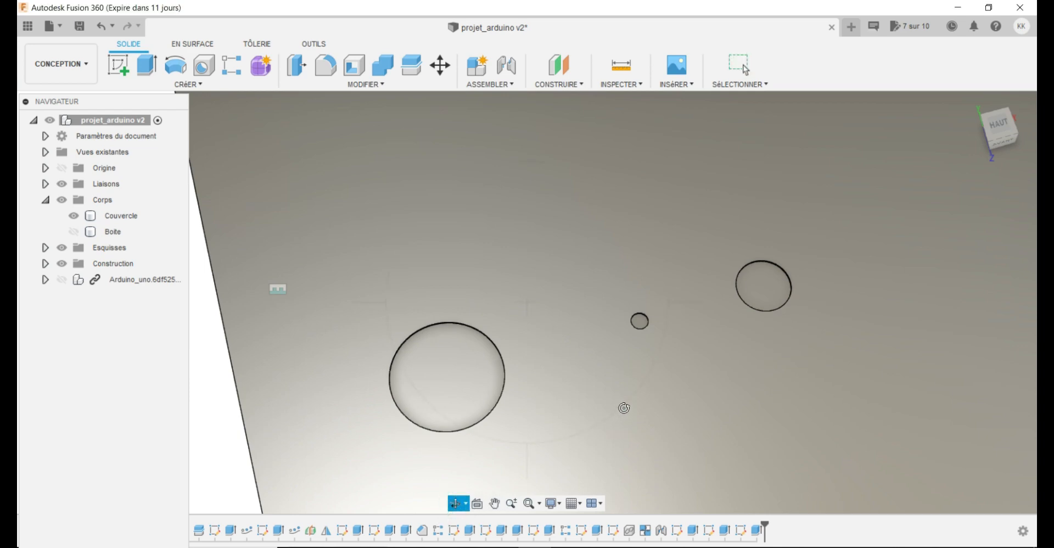
drag(622, 407, 589, 393)
shift+middle_drag(589, 394, 589, 396)
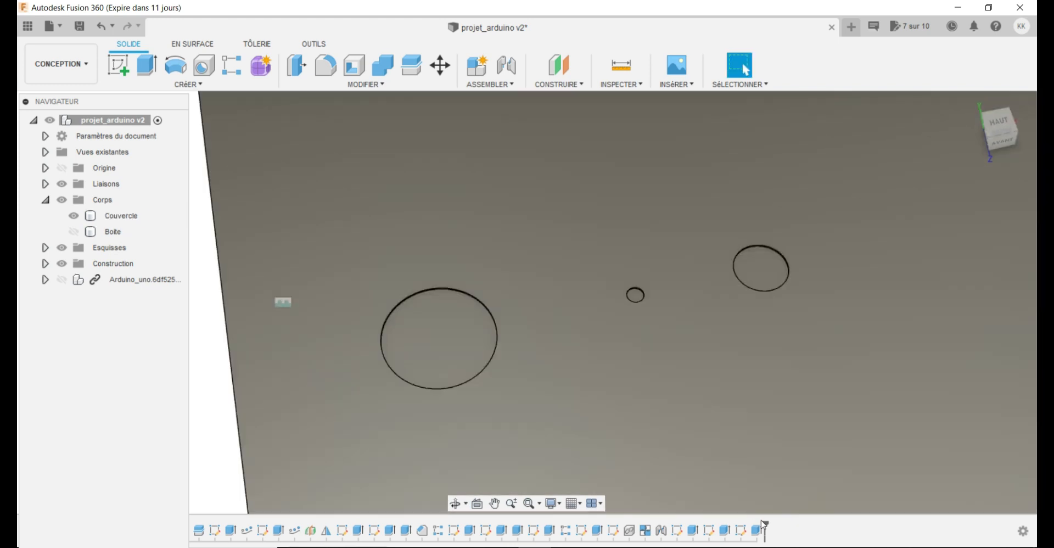
click(760, 531)
right_click(761, 531)
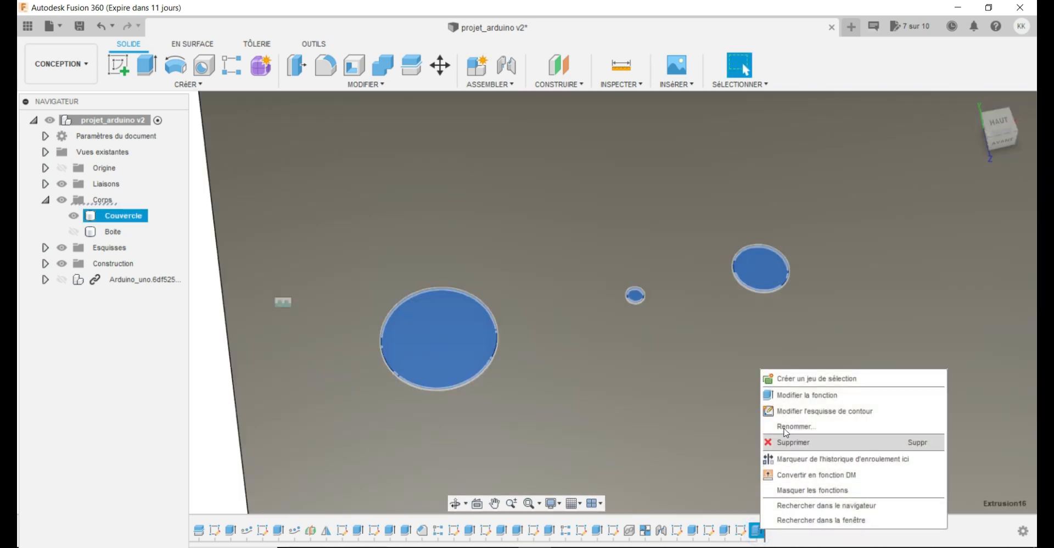
click(800, 395)
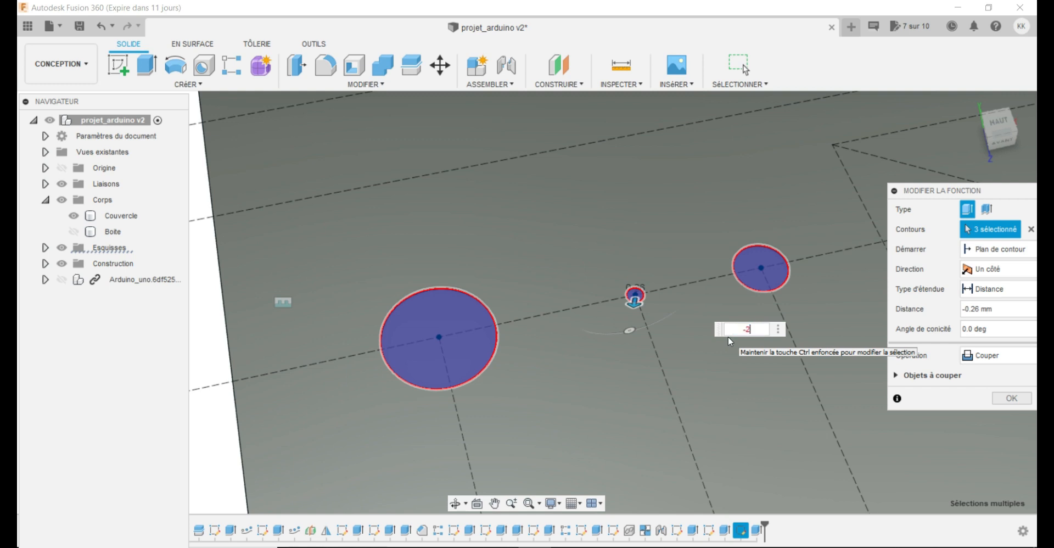
text(-2.6)
key(Return)
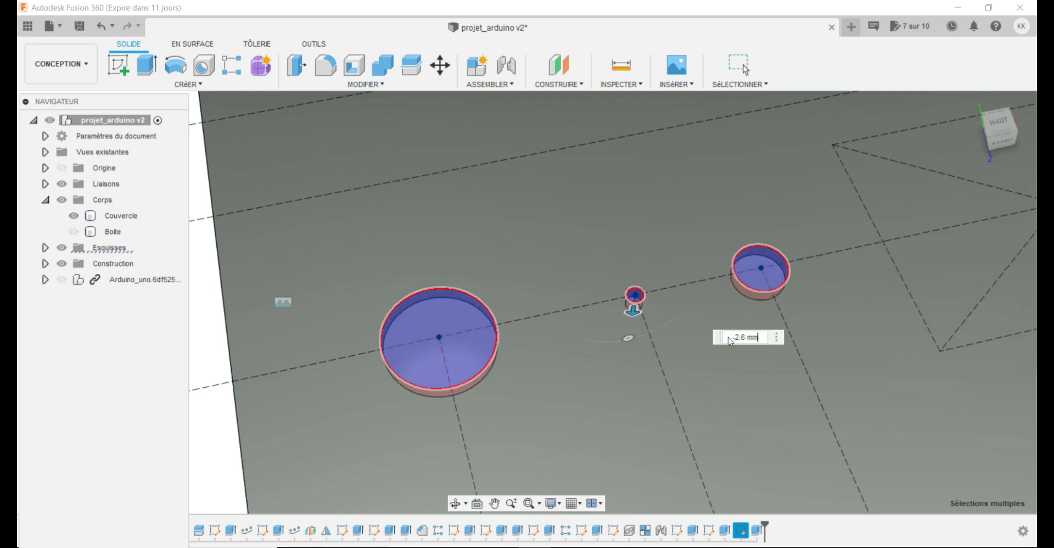
click(728, 339)
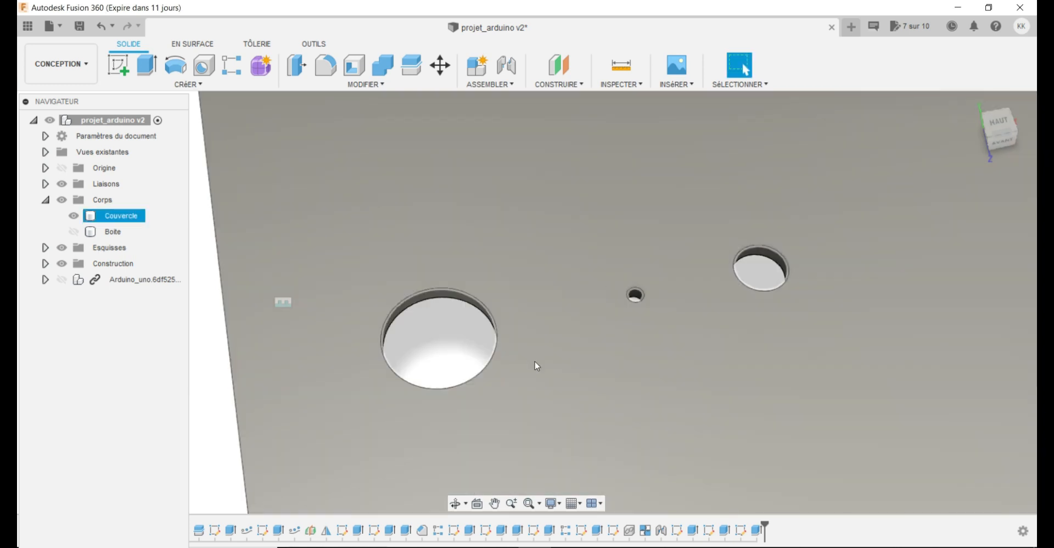
Start a new sketch on the cover's inner face and hide the Couvercle body.
scroll(537, 366, down, 4)
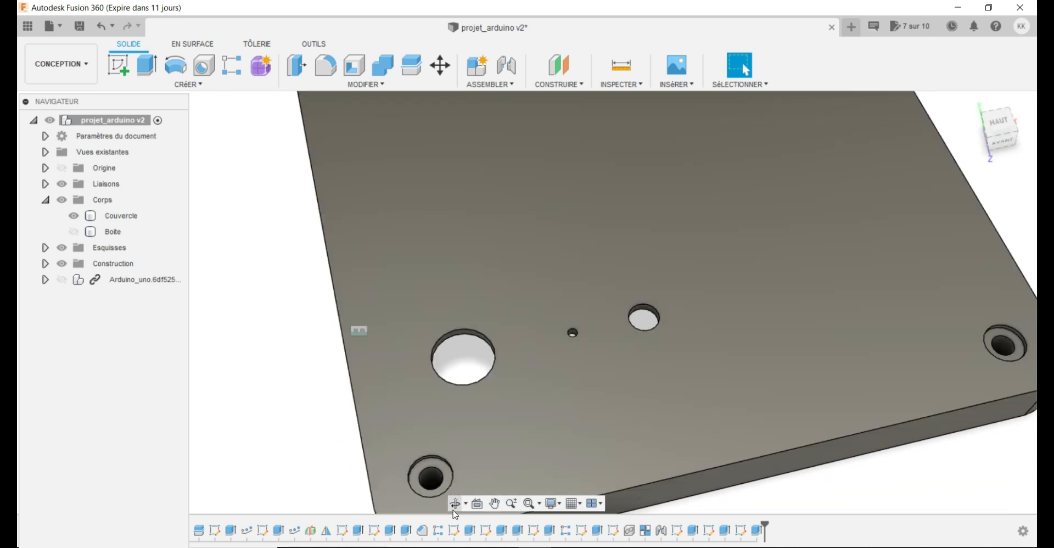
click(455, 504)
drag(629, 410, 597, 387)
shift+middle_drag(597, 379, 661, 195)
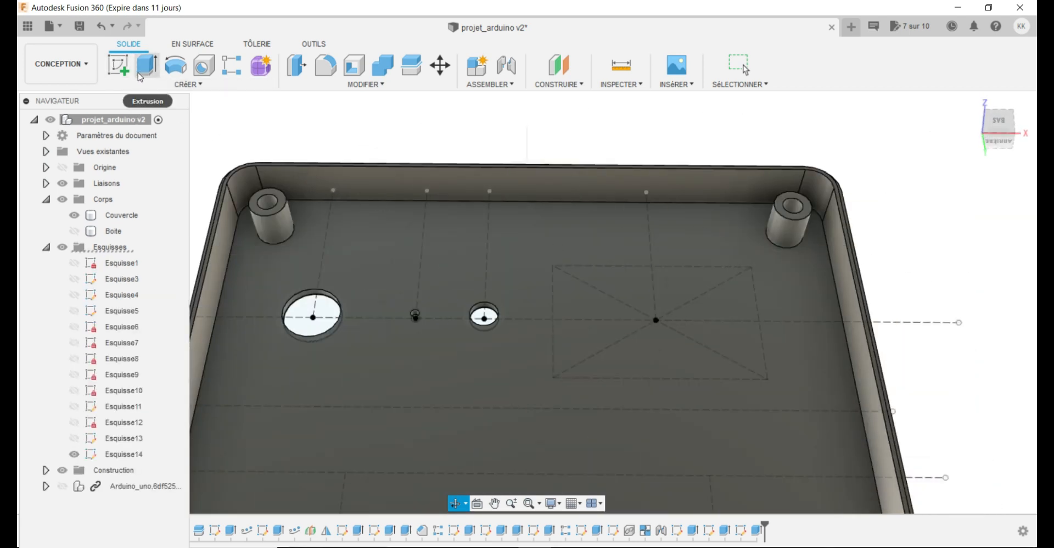
click(118, 65)
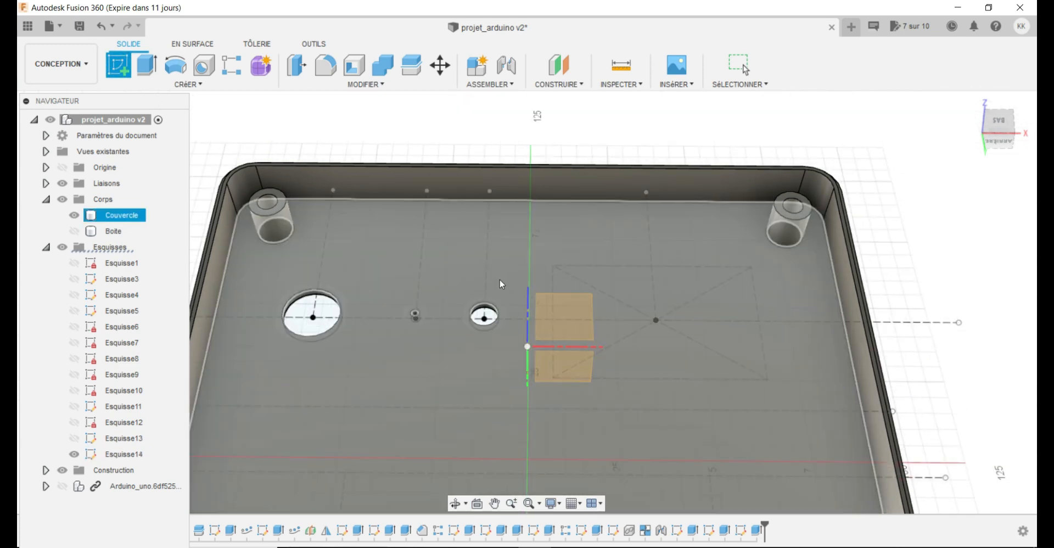
click(499, 279)
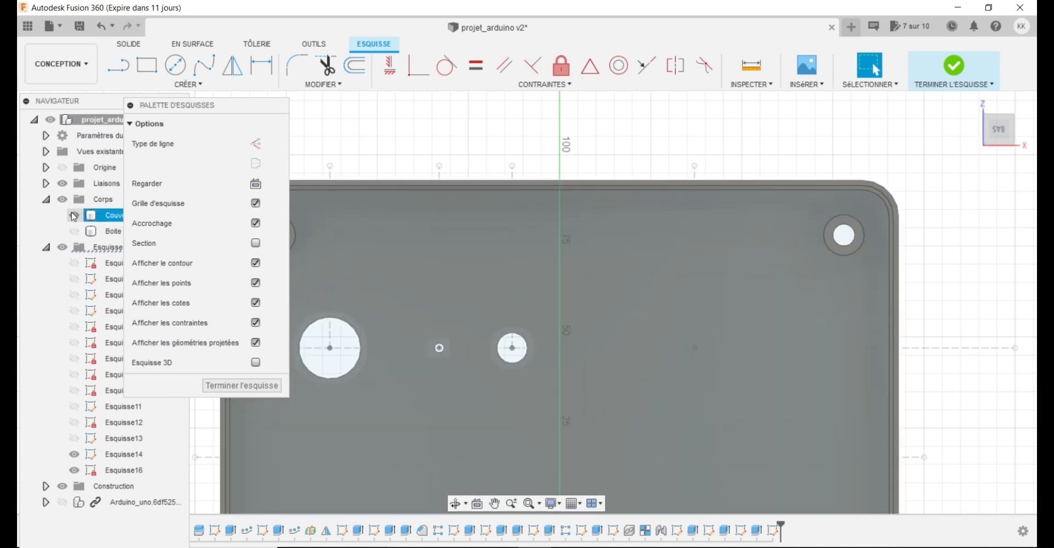
click(74, 216)
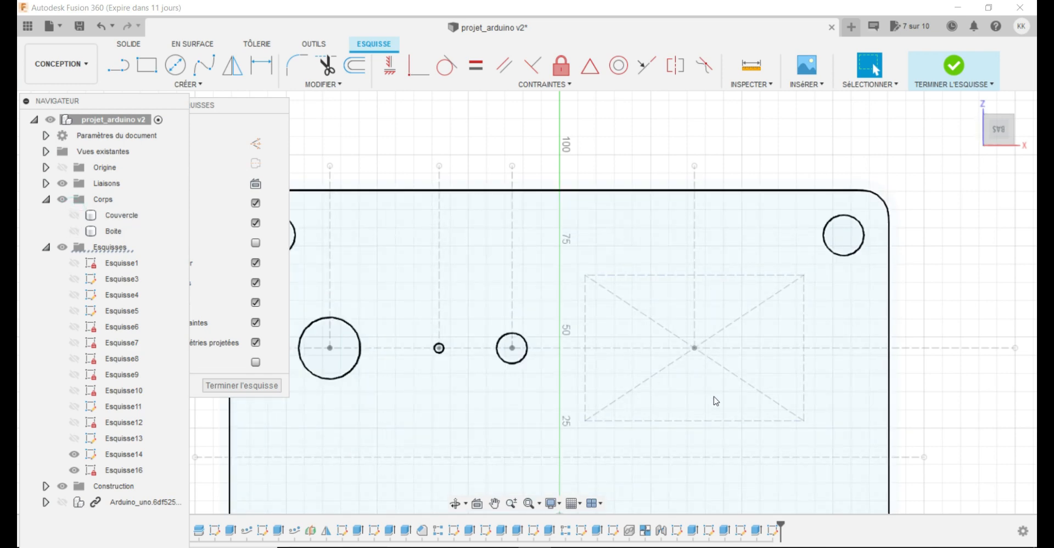
Project the buzzer hole's centre point and the RFID rectangle's four sides into the sketch, and show the Couvercle body again.
click(204, 85)
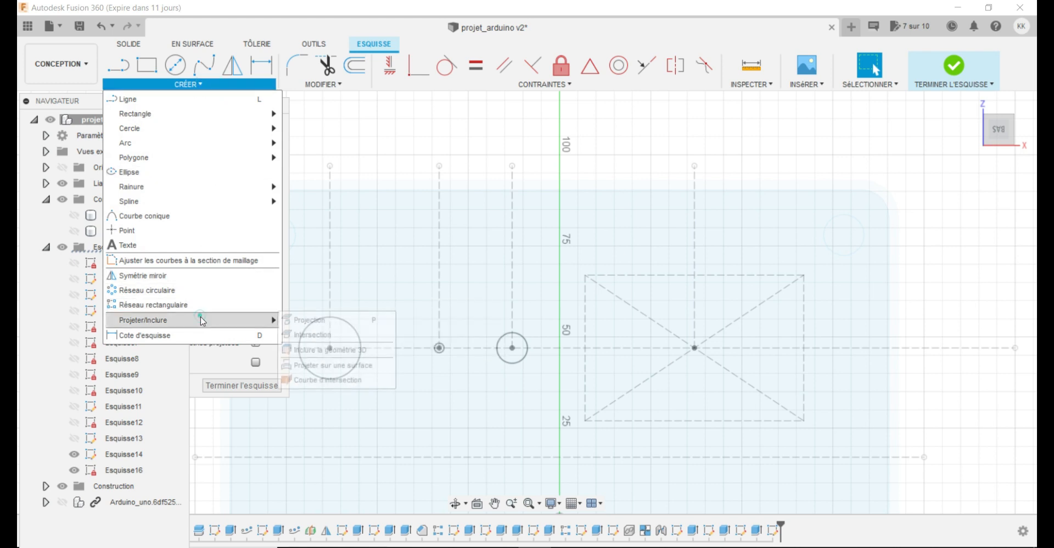
mouse_move(203, 319)
click(314, 320)
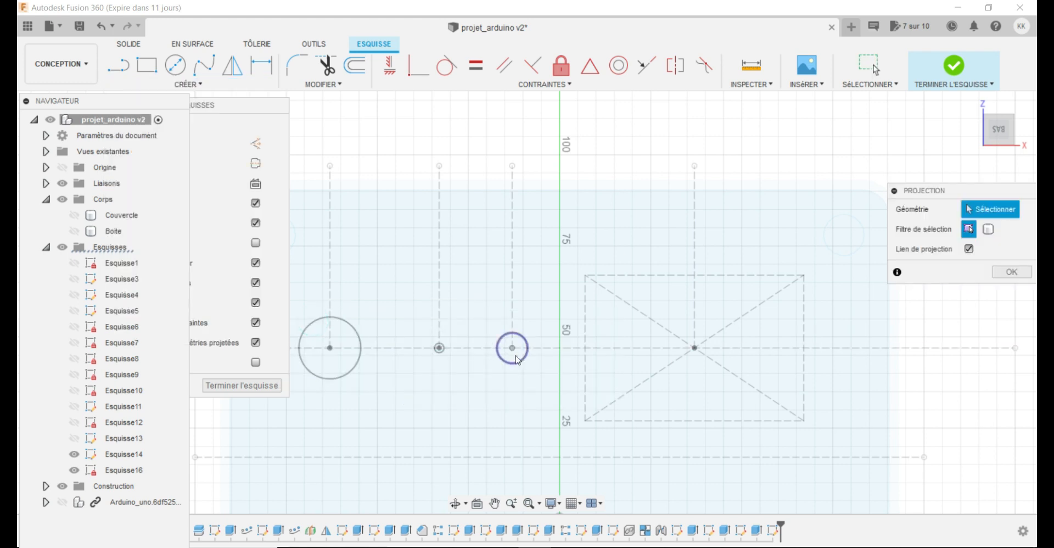
click(440, 348)
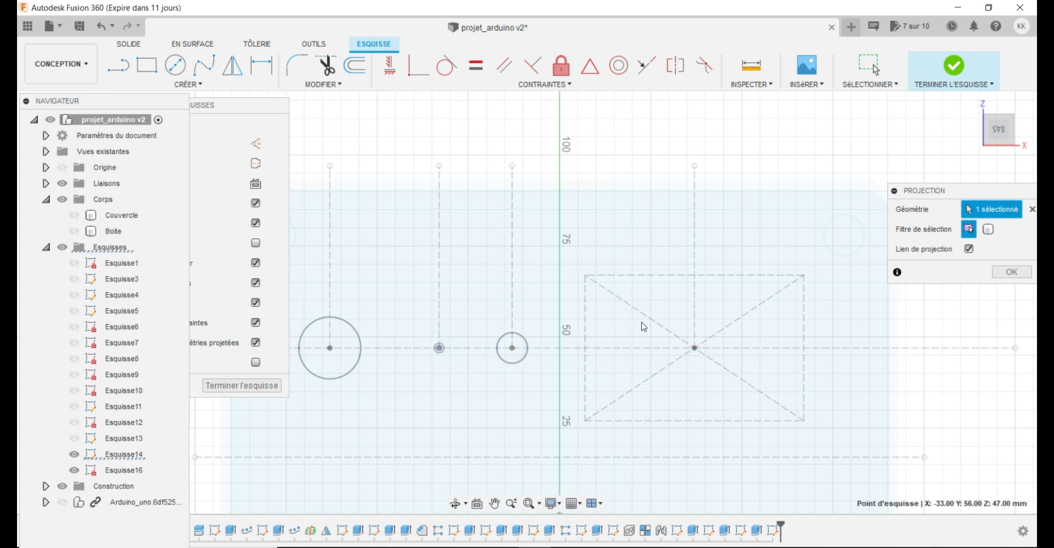
click(674, 275)
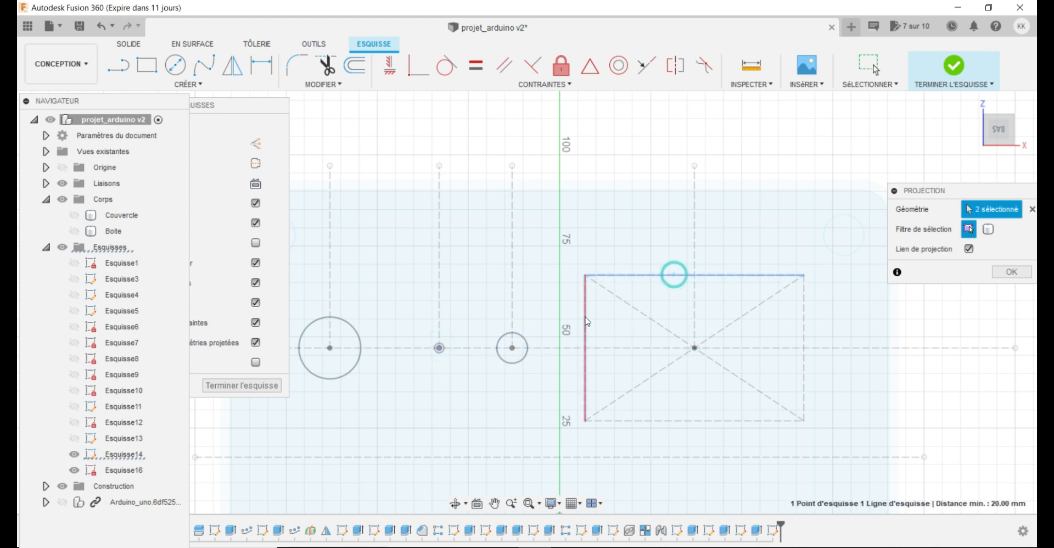
click(586, 323)
click(662, 421)
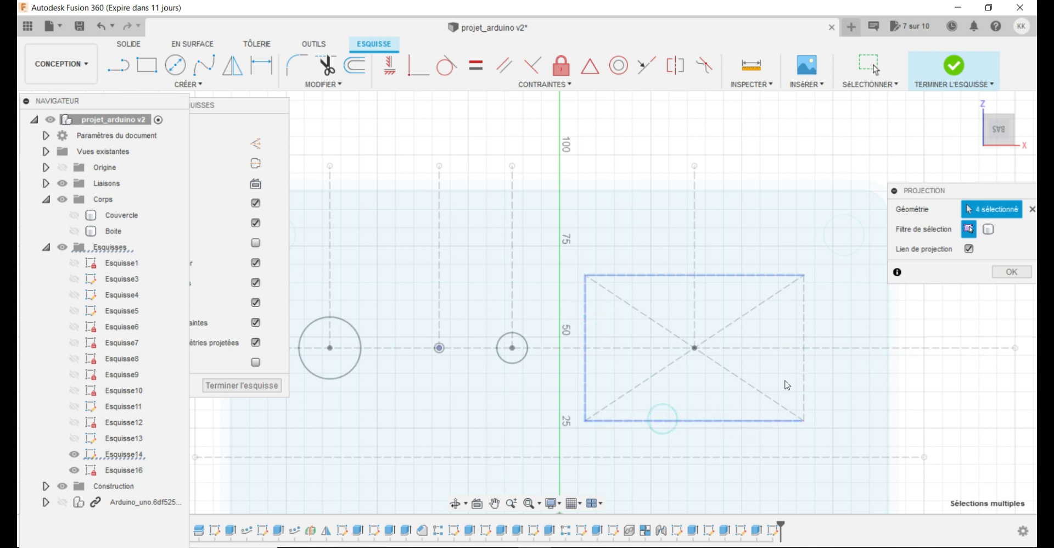
click(805, 374)
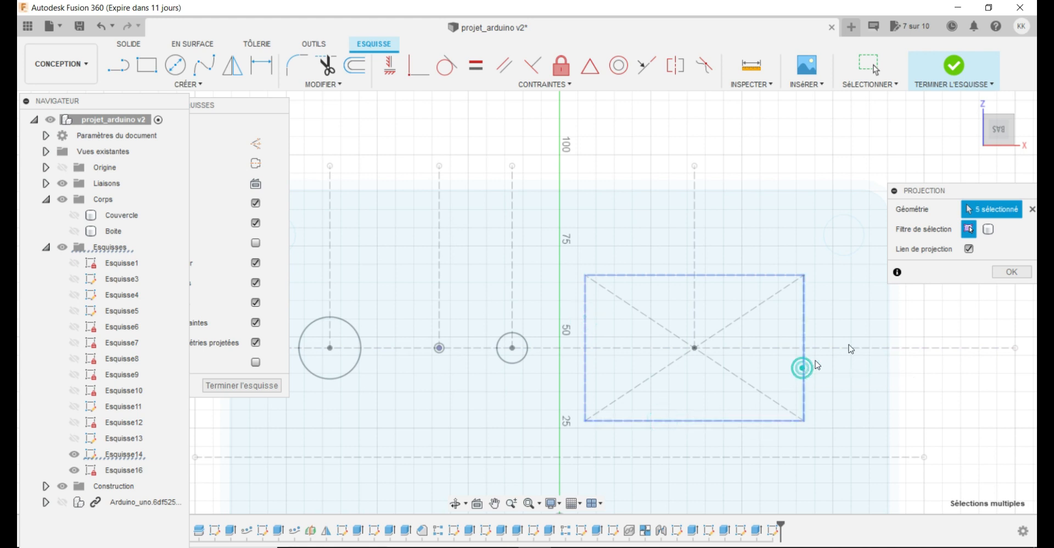
click(1011, 272)
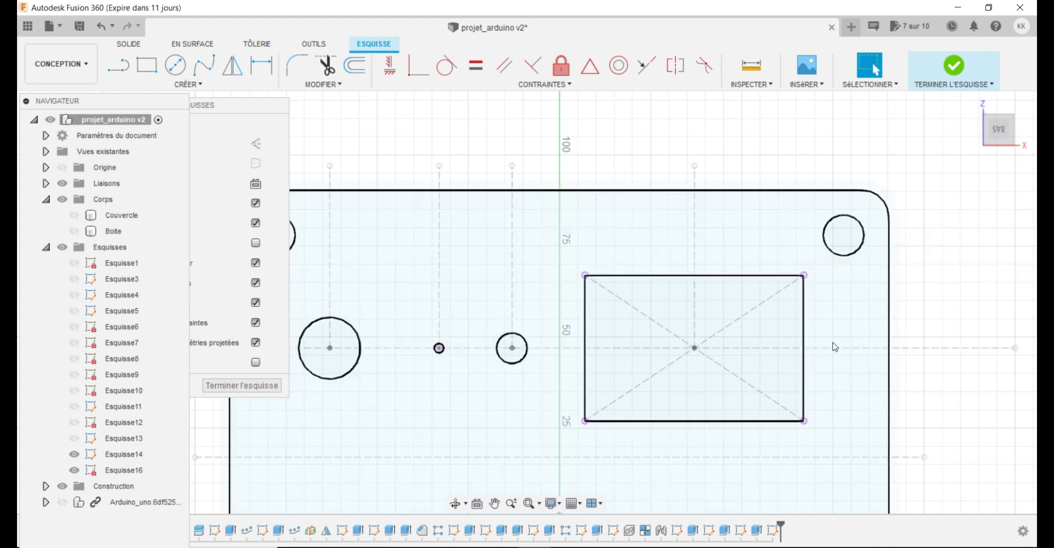
click(73, 215)
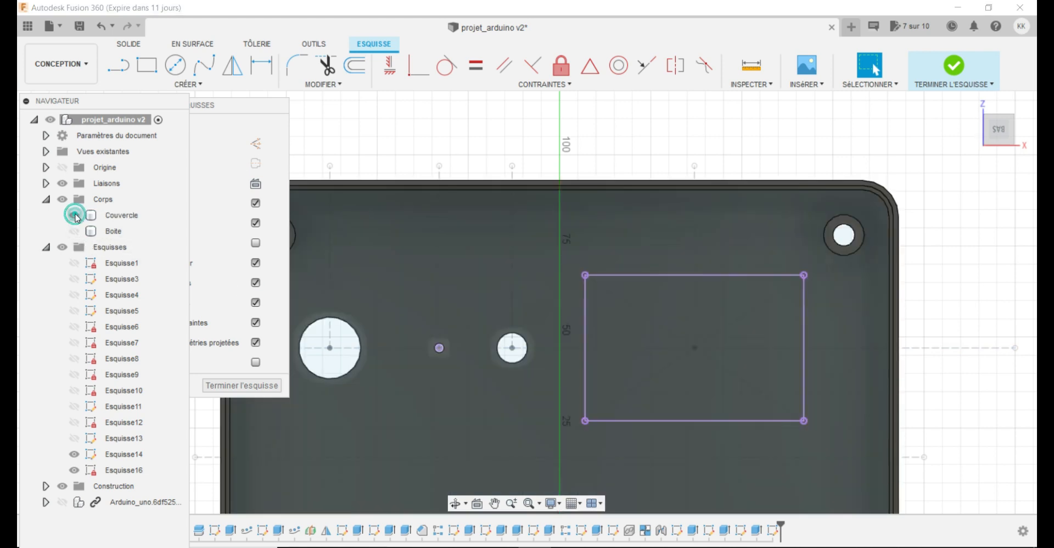
scroll(438, 353, up, 2)
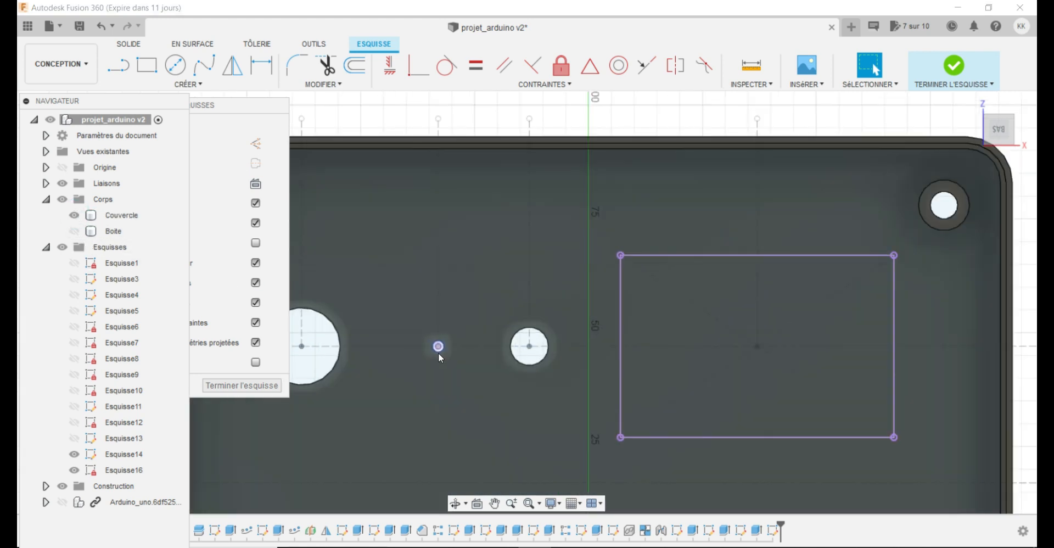
Sketch a 12.4 mm diameter circle centred on the buzzer hole's projected centre point on the cover's inner face.
scroll(436, 350, down, 1)
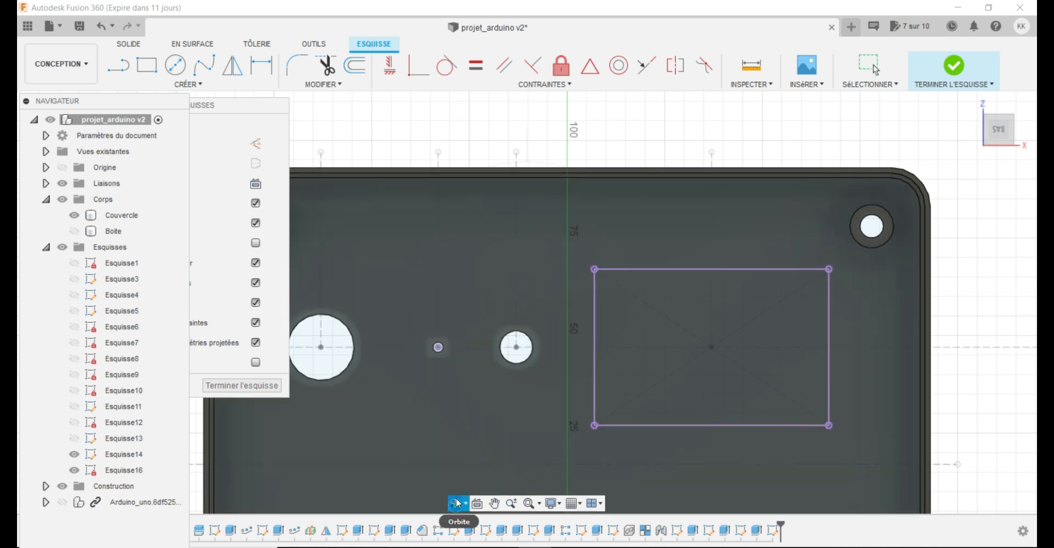
click(455, 503)
drag(460, 480, 461, 399)
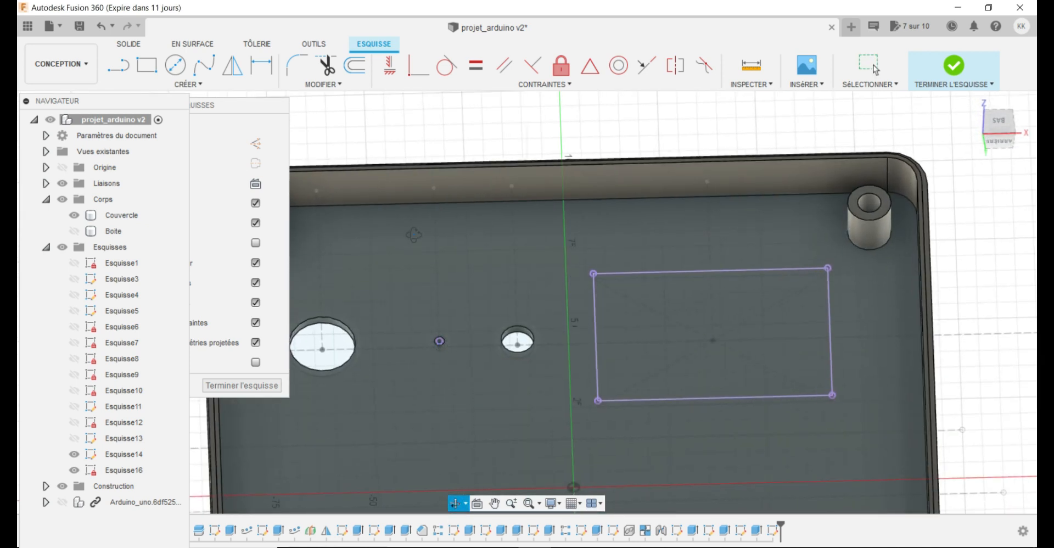
click(193, 86)
mouse_move(258, 128)
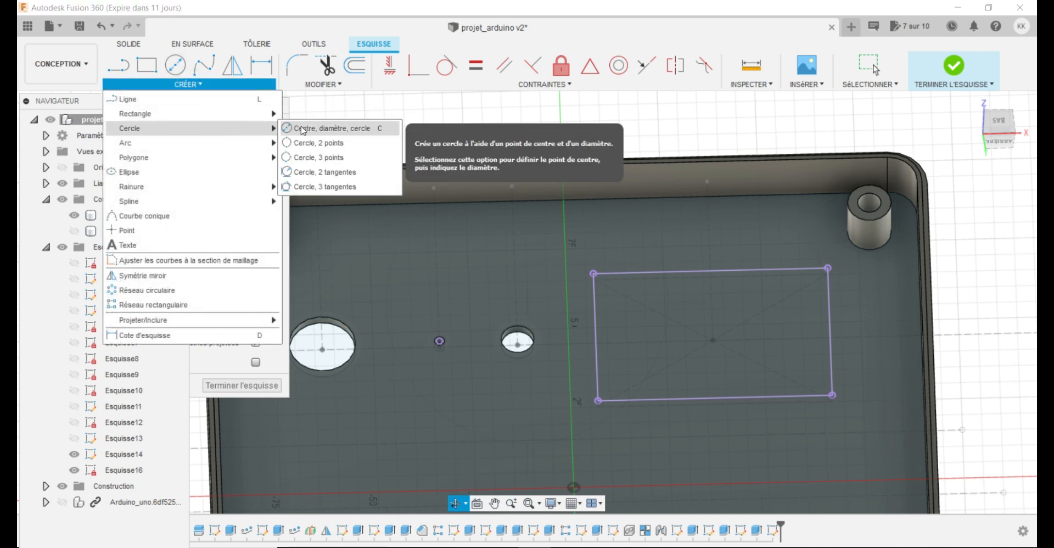
click(315, 129)
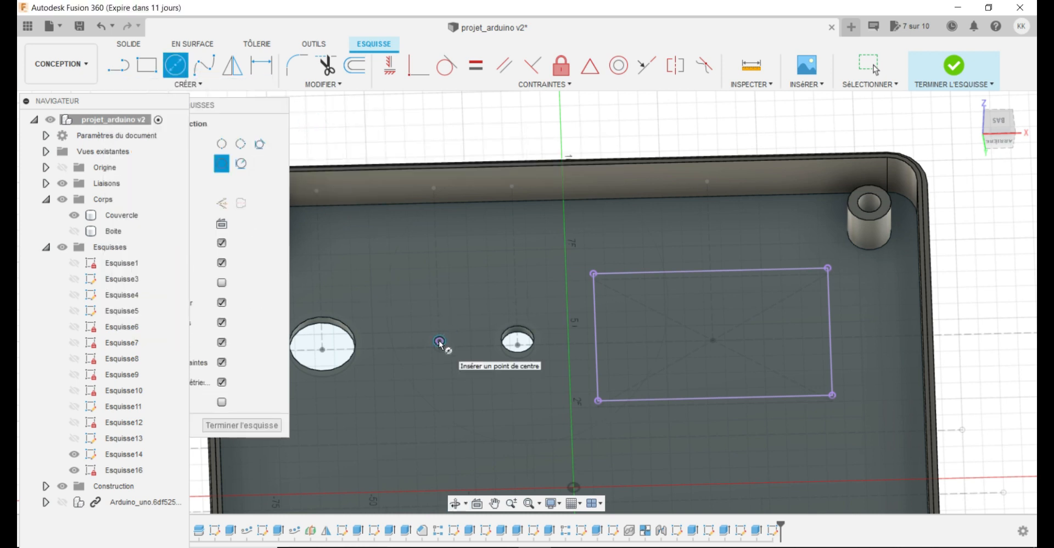
click(439, 341)
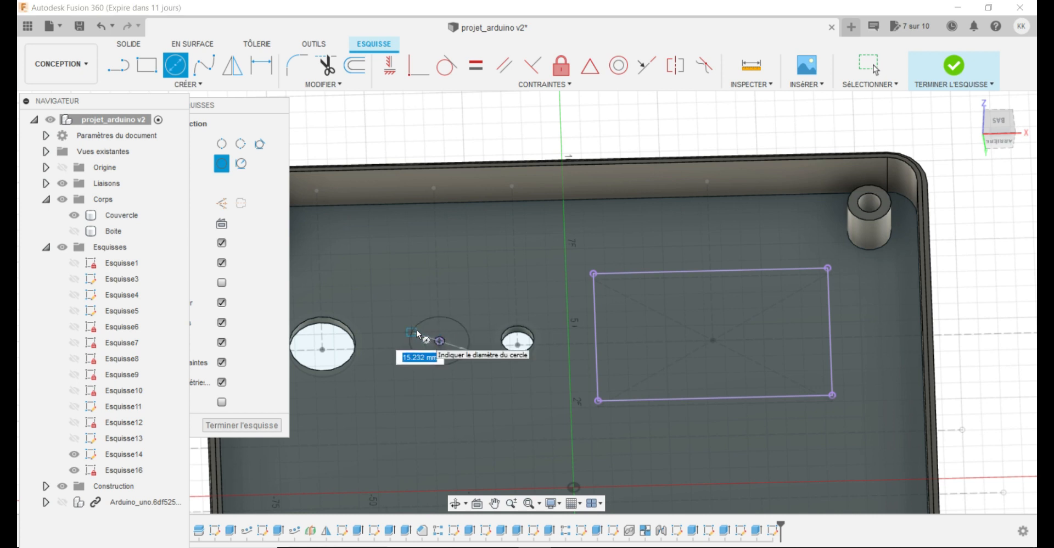
text(12.4)
key(Return)
key(Escape)
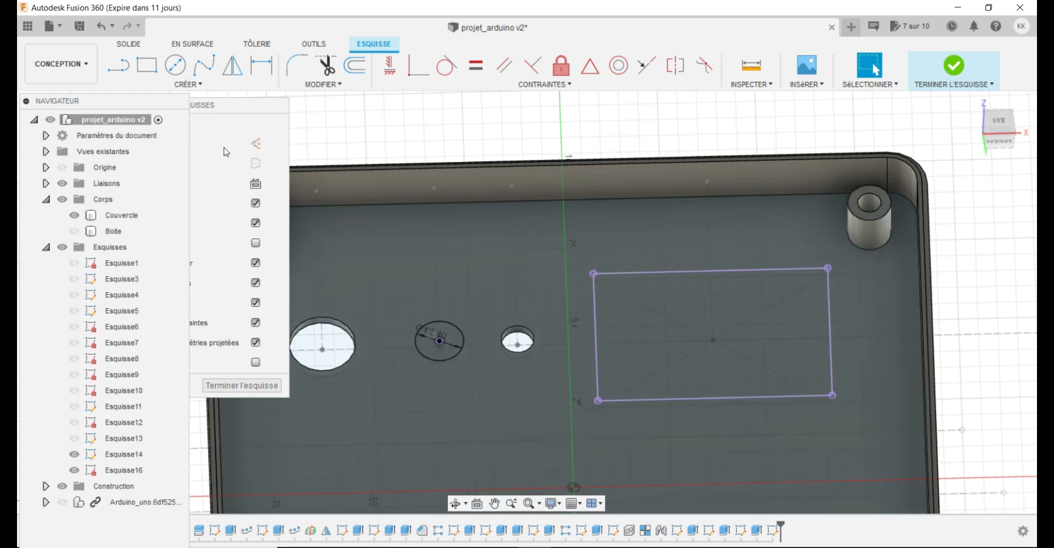
Add a concentric 15 mm diameter circle around the buzzer hole's centre and finish the sketch.
click(197, 86)
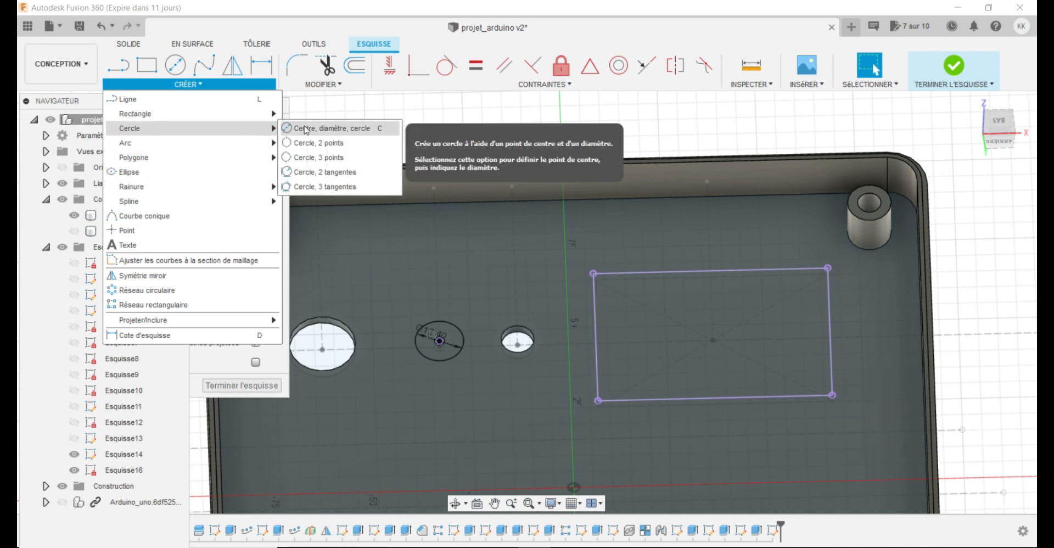
click(294, 128)
click(440, 341)
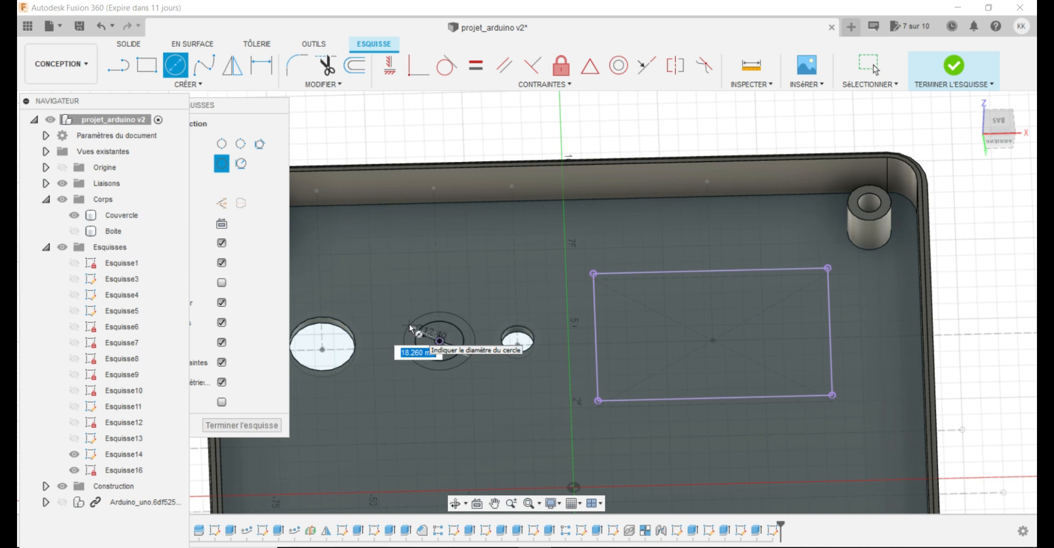
text(15)
key(Return)
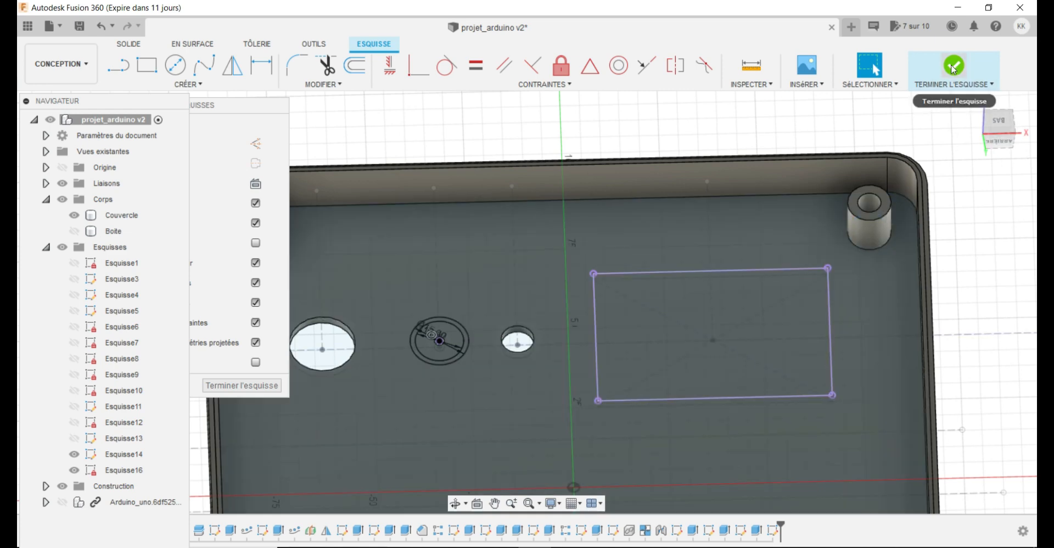
click(954, 67)
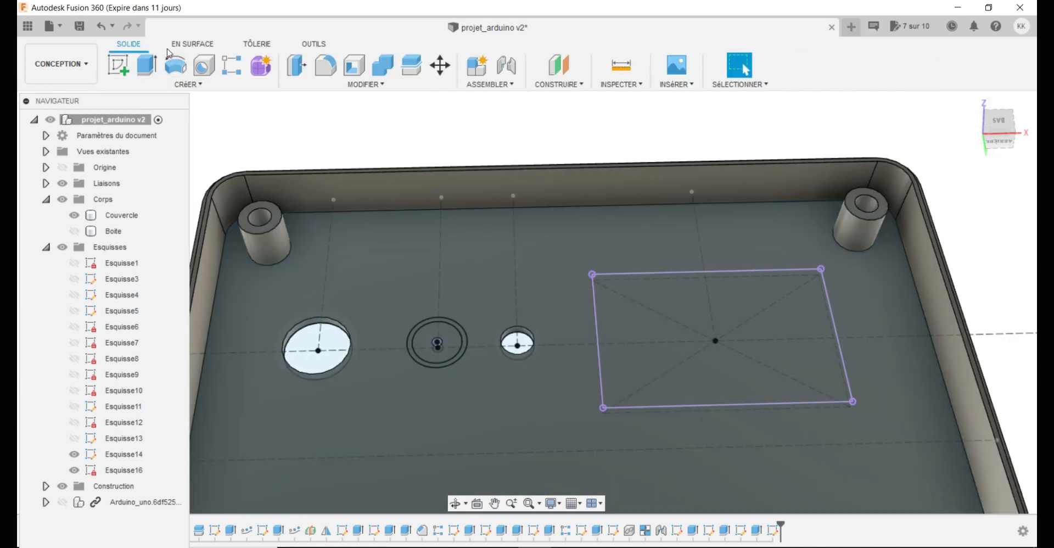
Extrude the ring between the two buzzer circles 5 mm, joined to the cover, and hide Esquisse14.
click(147, 65)
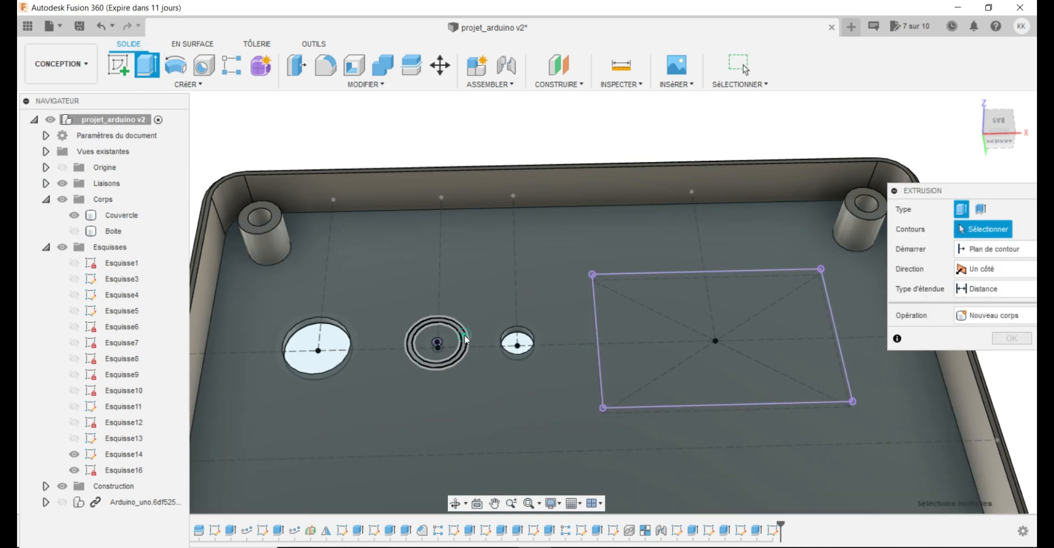
click(459, 327)
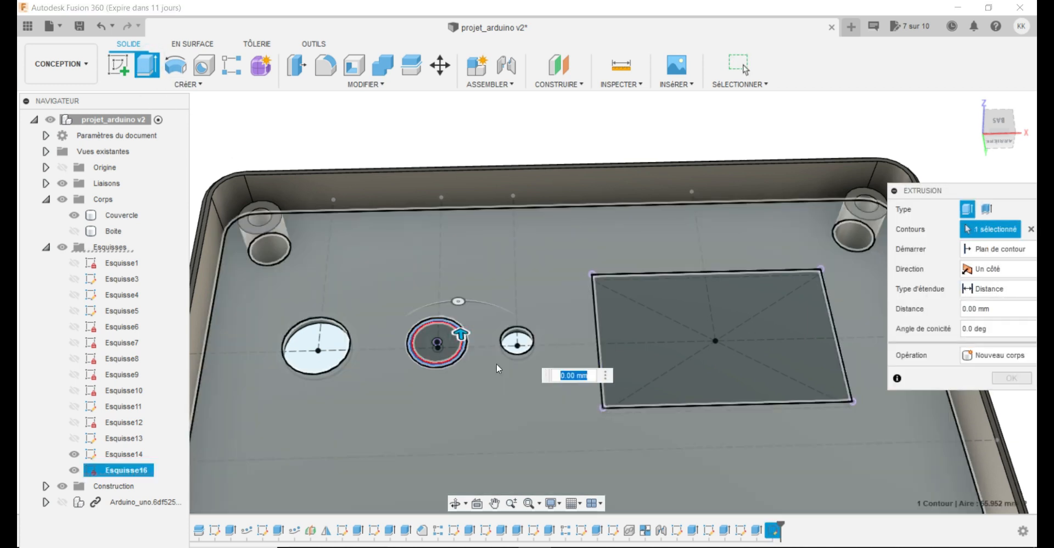
text(5)
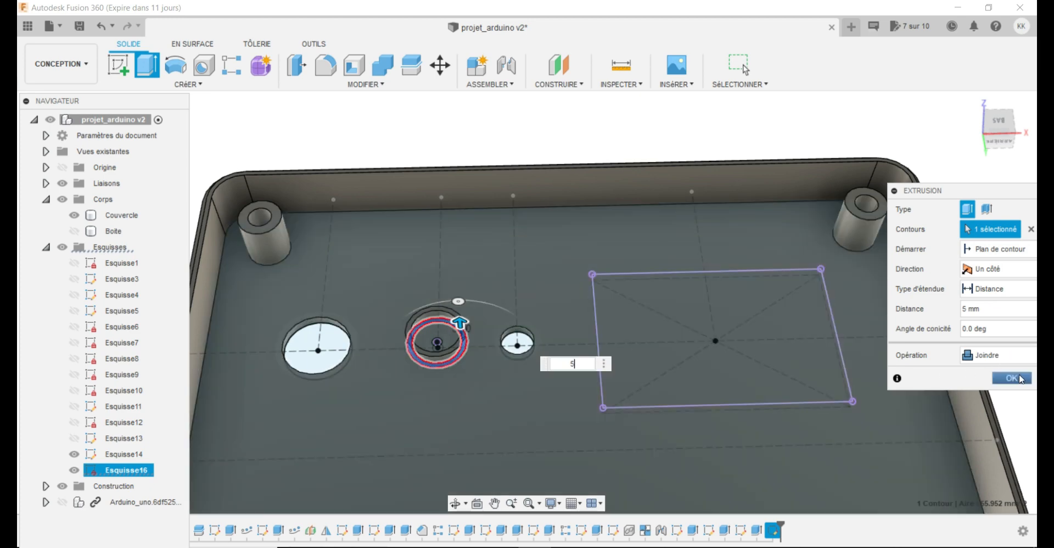
click(1012, 377)
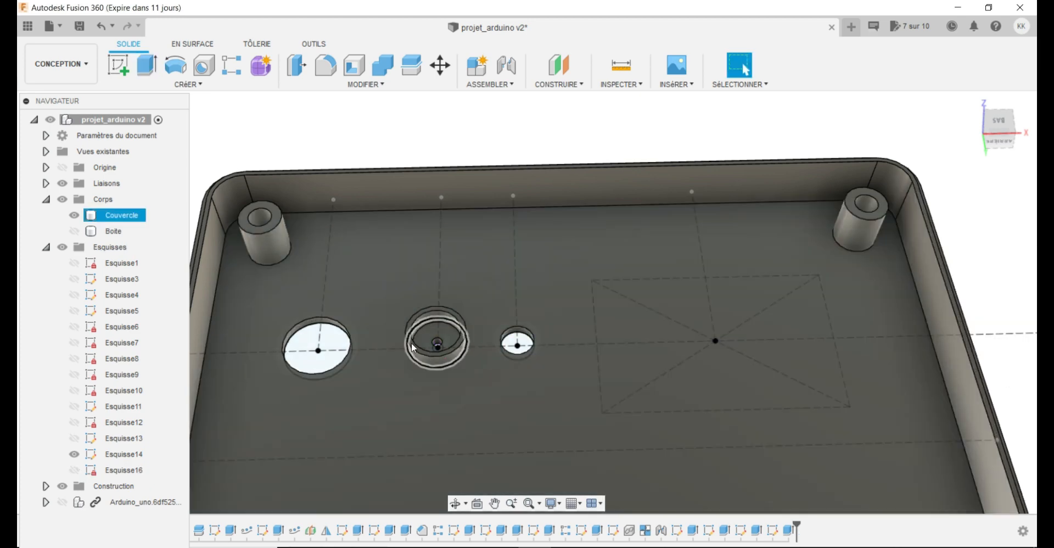
click(81, 456)
click(73, 454)
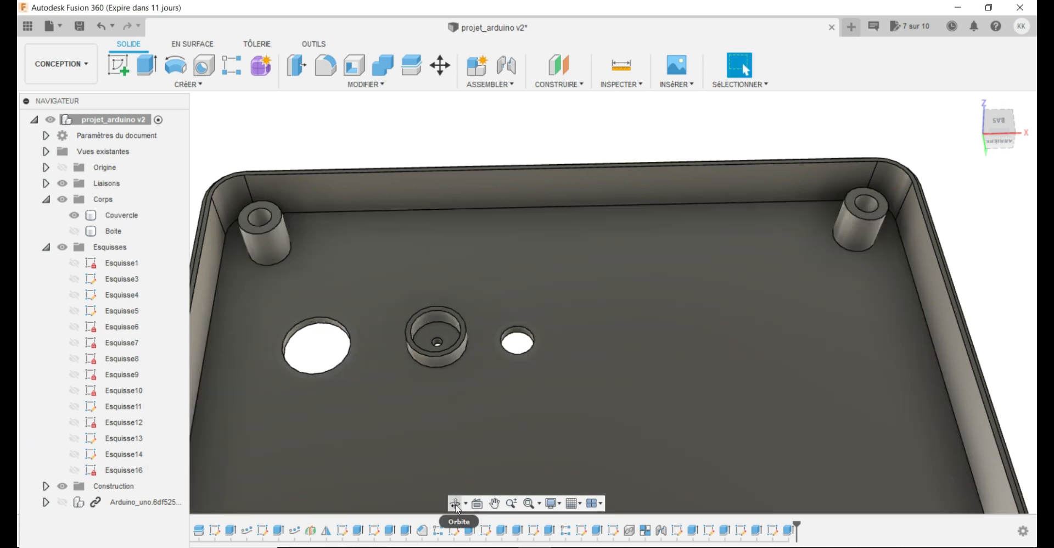
Insert the RFID-RC522 component from the Mes exports project into the design, near the RFID rectangle on the cover.
click(456, 503)
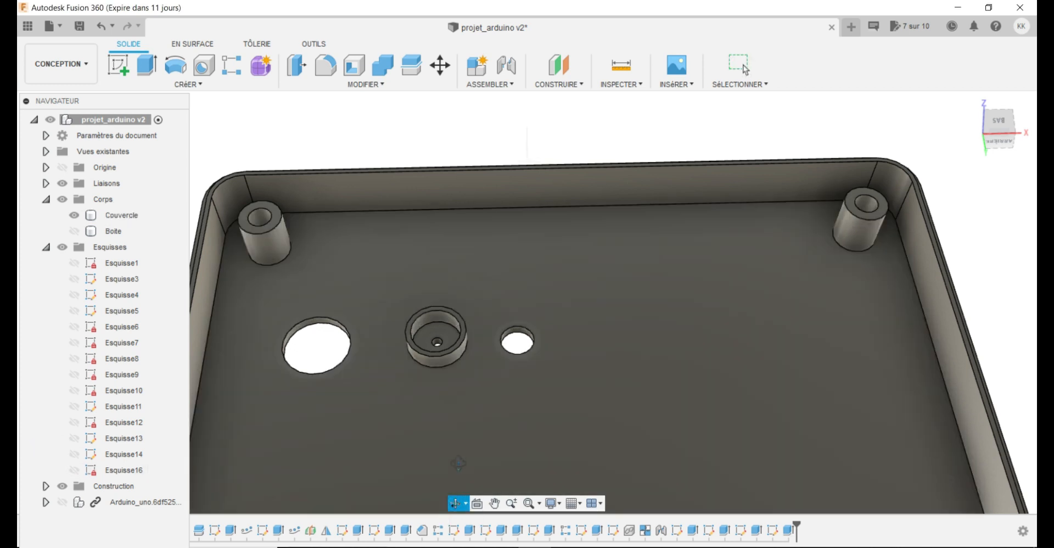
drag(458, 483, 445, 467)
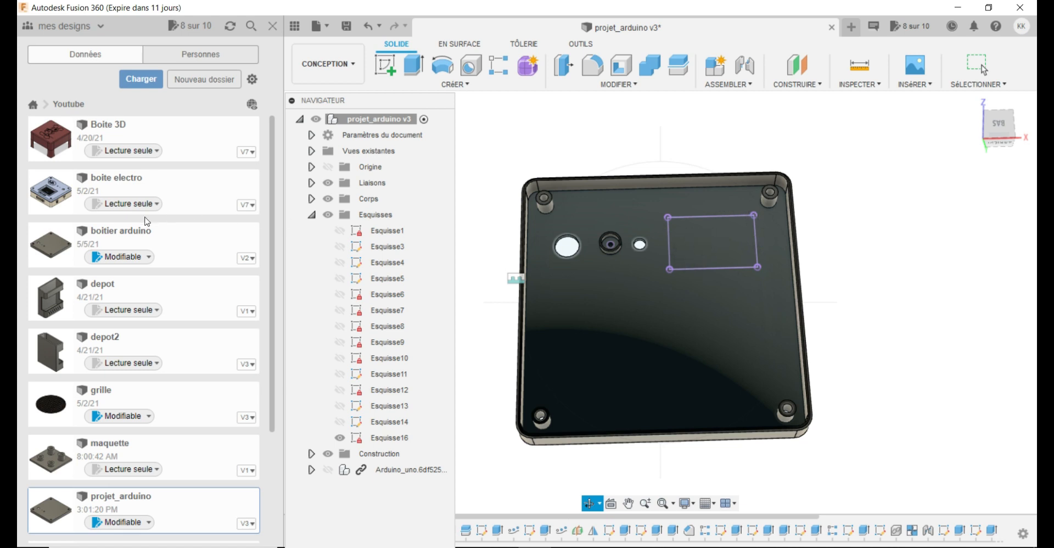
click(32, 107)
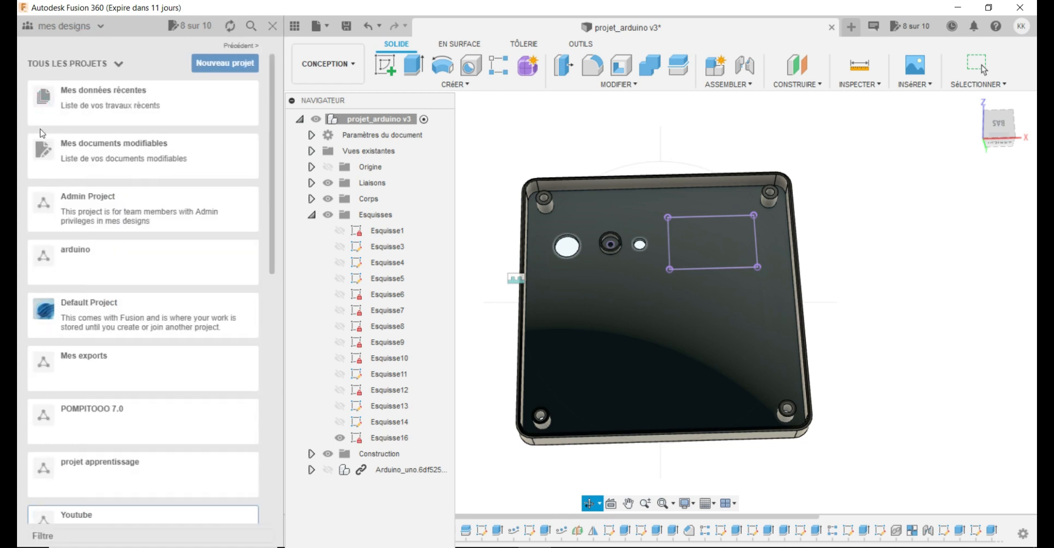
click(102, 363)
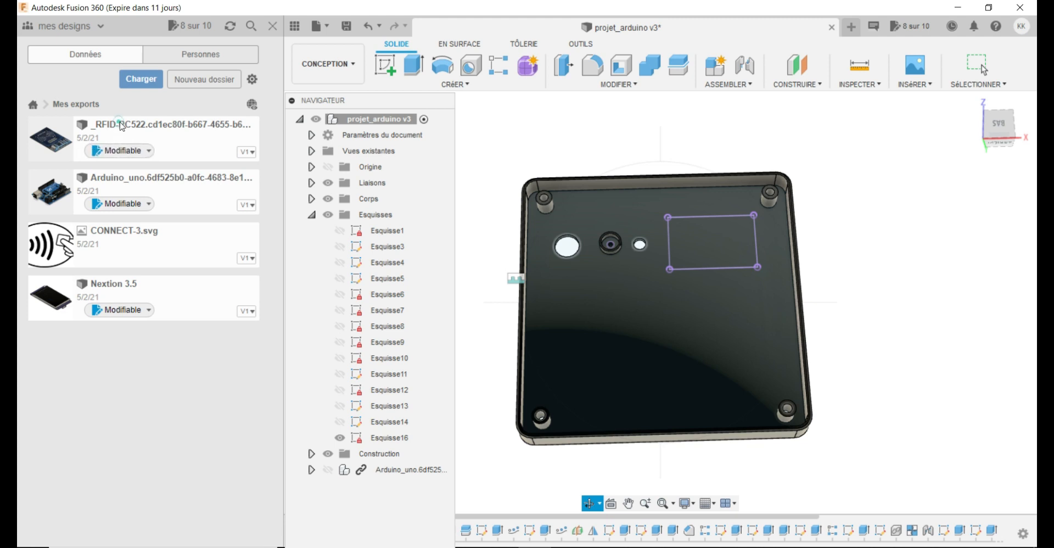
drag(122, 127, 693, 232)
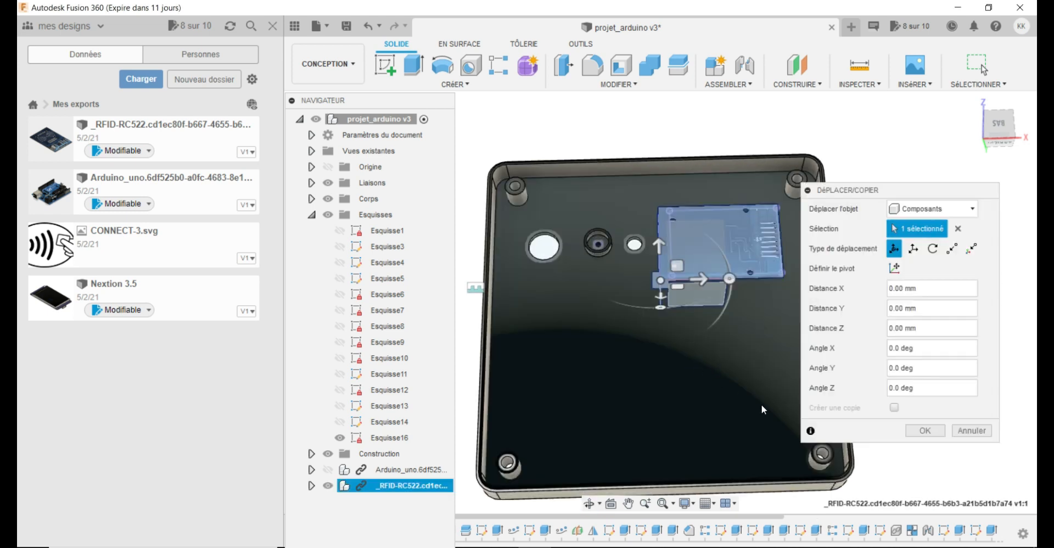
Move the RFID board 30 mm along Z, shift it slightly along X, and bring it back 10 mm along Z near its rectangle.
click(590, 503)
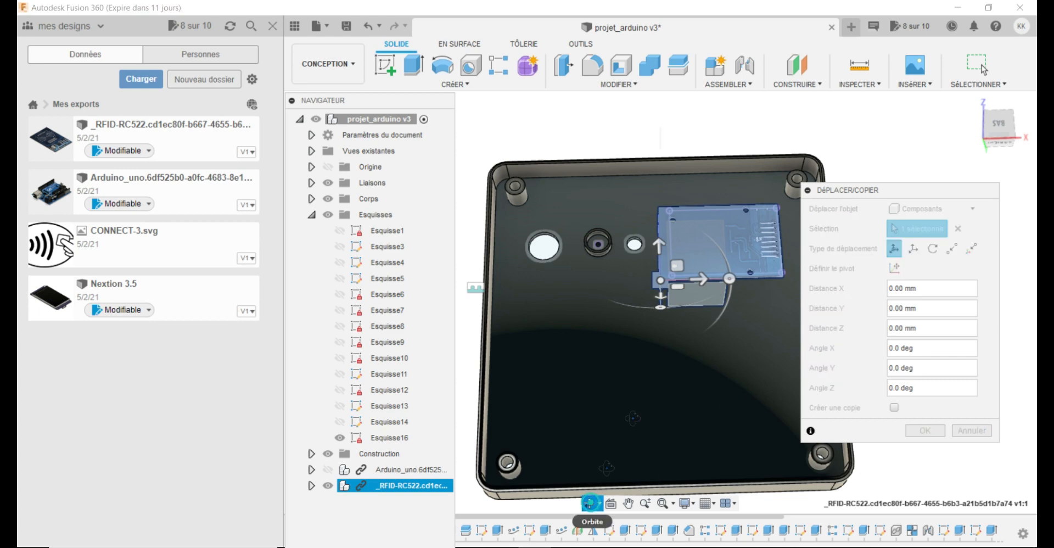
drag(690, 367, 741, 369)
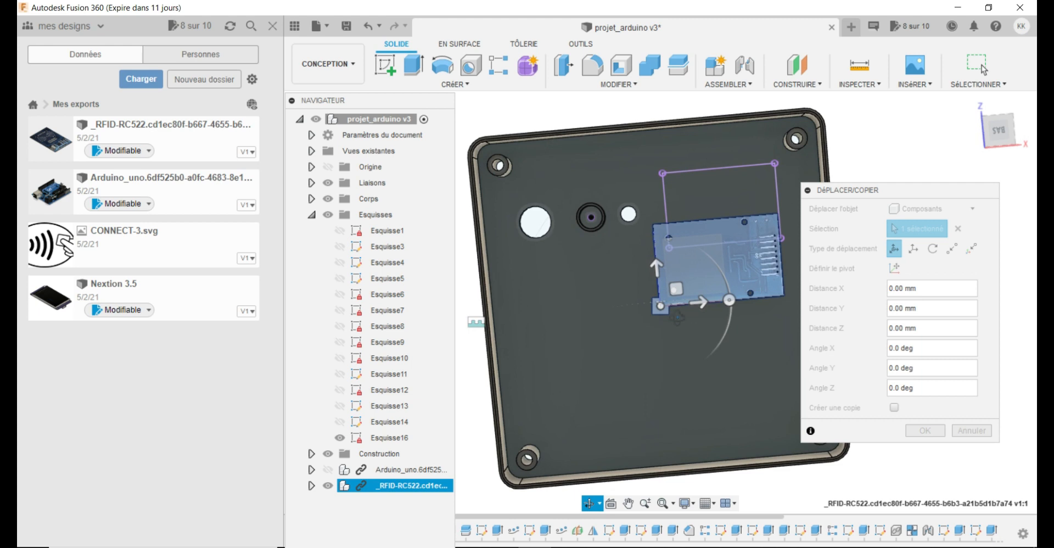
key(Escape)
drag(654, 273, 650, 204)
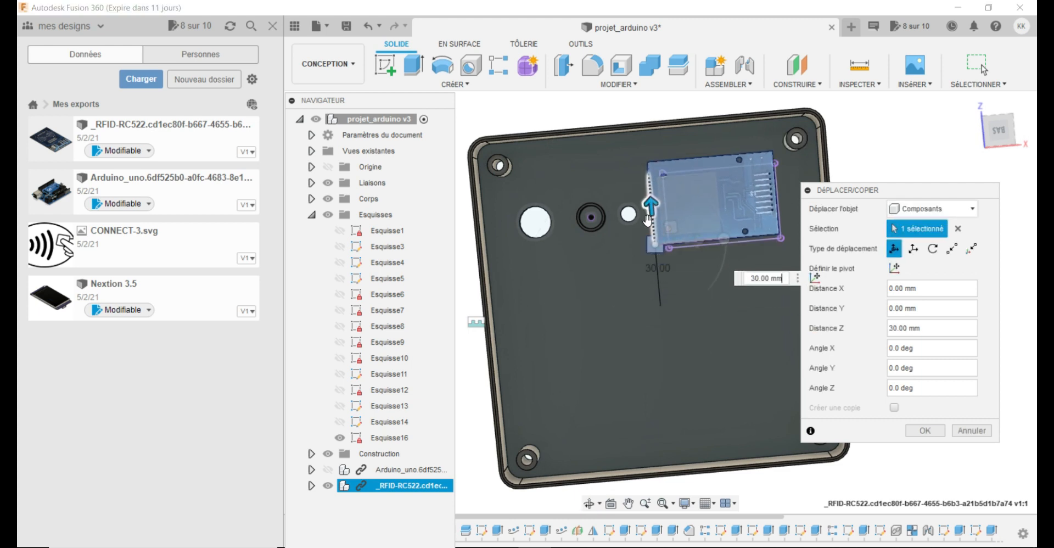
click(703, 243)
drag(704, 245, 713, 241)
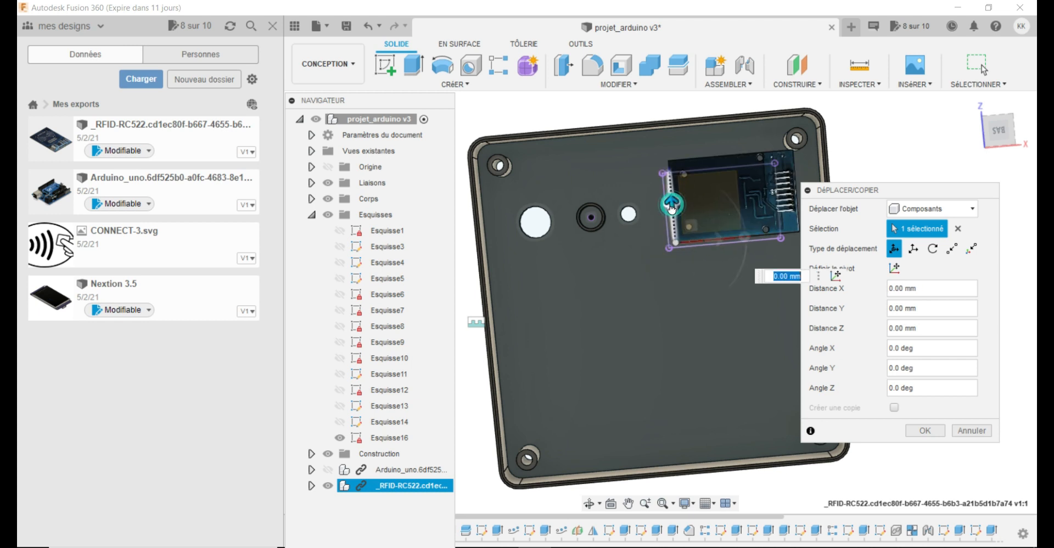
drag(672, 203, 673, 224)
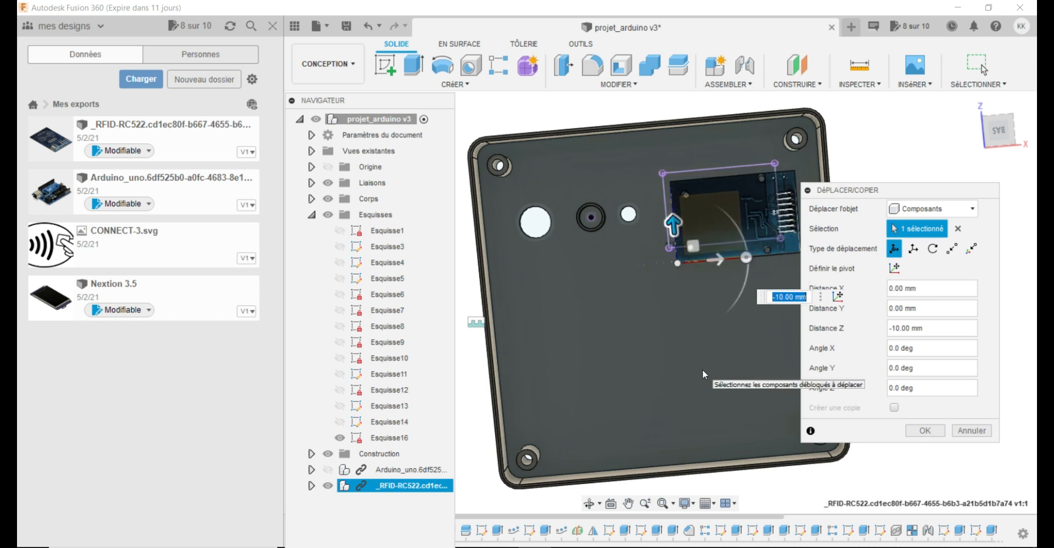
Lower the RFID board along Y toward the cover's inner face and confirm the move.
click(589, 503)
drag(645, 385, 645, 327)
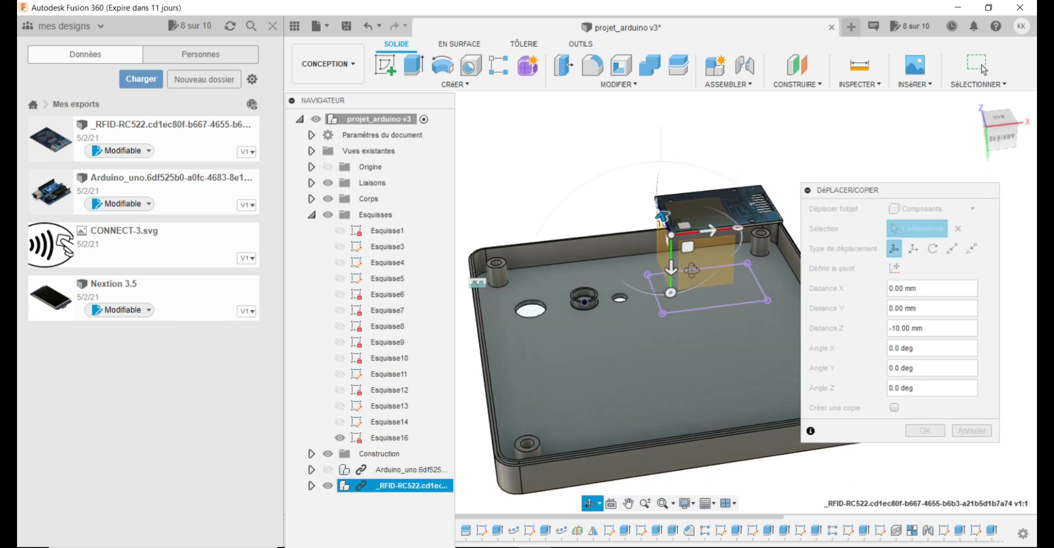
key(Escape)
drag(670, 268, 670, 301)
click(922, 431)
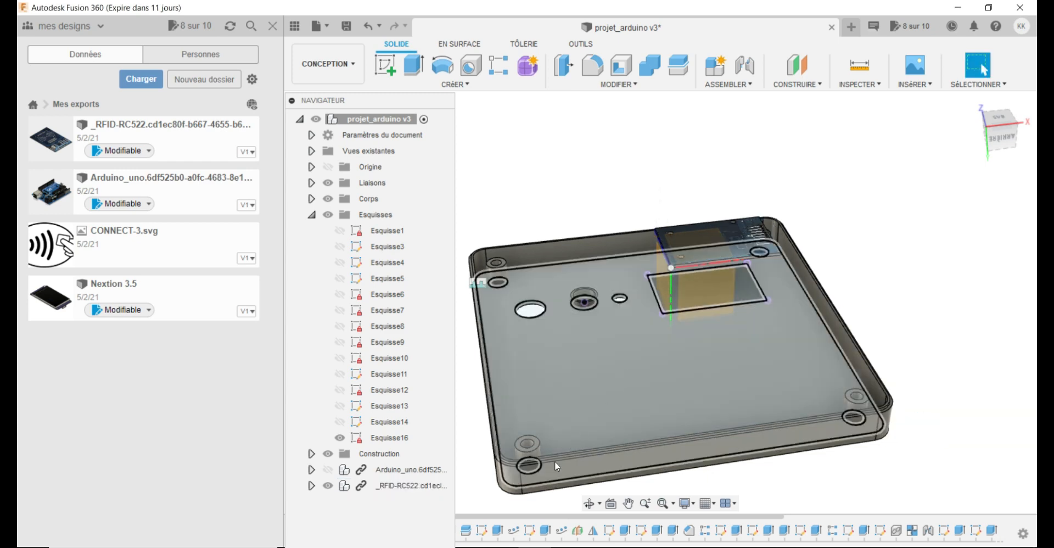
Start a joint and snap its first component to the lower short edge of the RFID board.
click(589, 503)
drag(635, 395, 674, 368)
key(Escape)
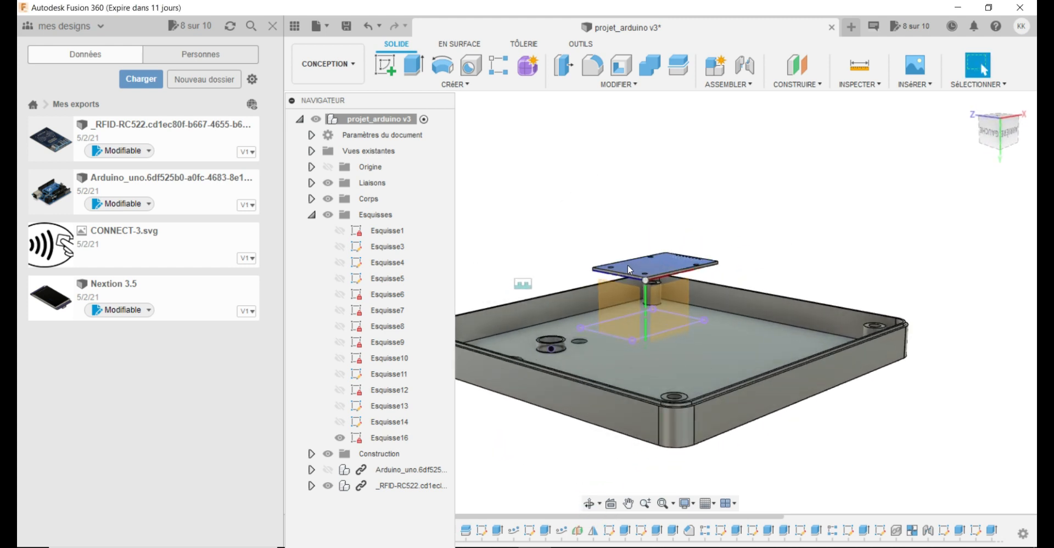
scroll(627, 264, up, 5)
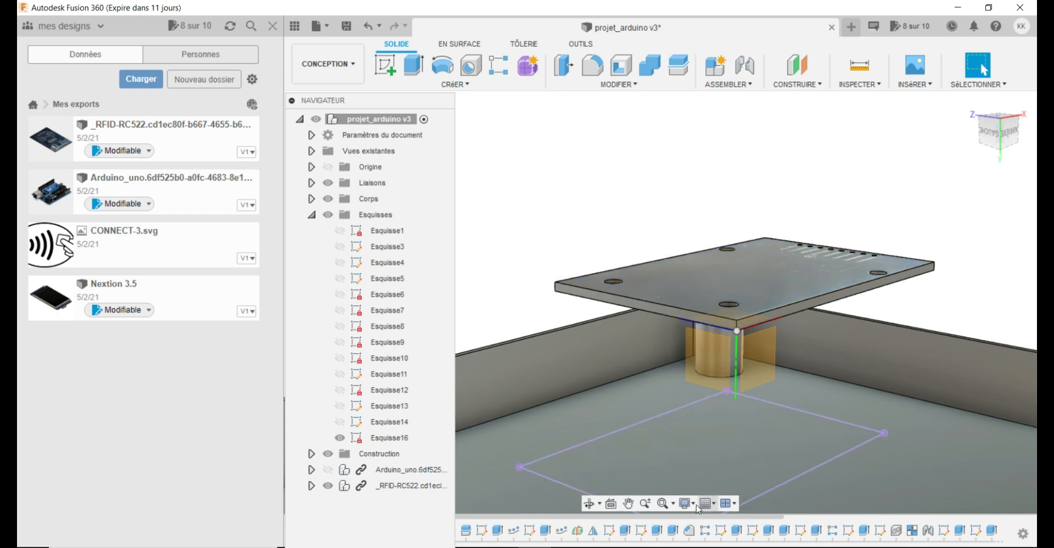
click(589, 503)
mouse_move(657, 419)
mouse_down()
mouse_move(647, 374)
mouse_move(635, 418)
mouse_up()
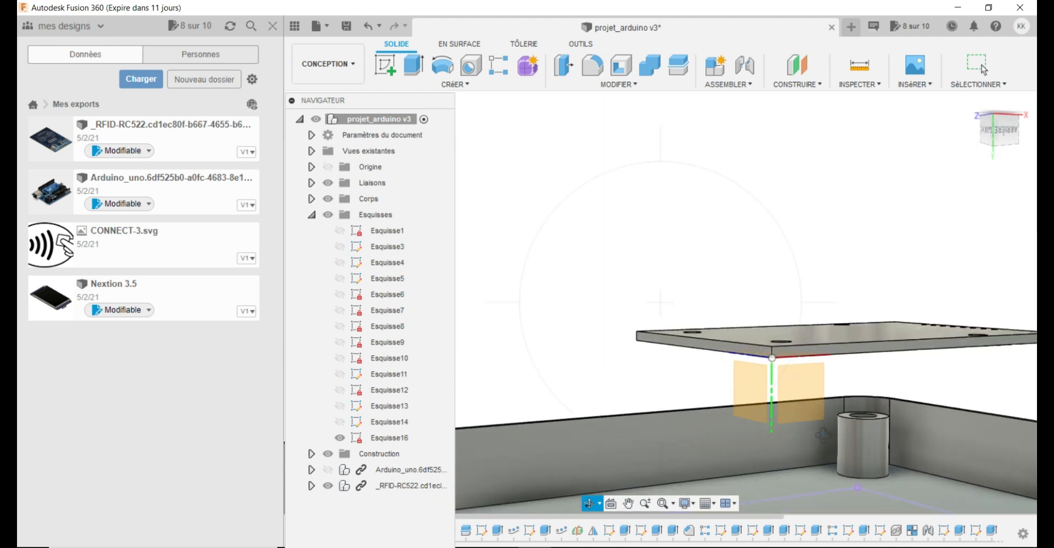
drag(738, 417, 700, 430)
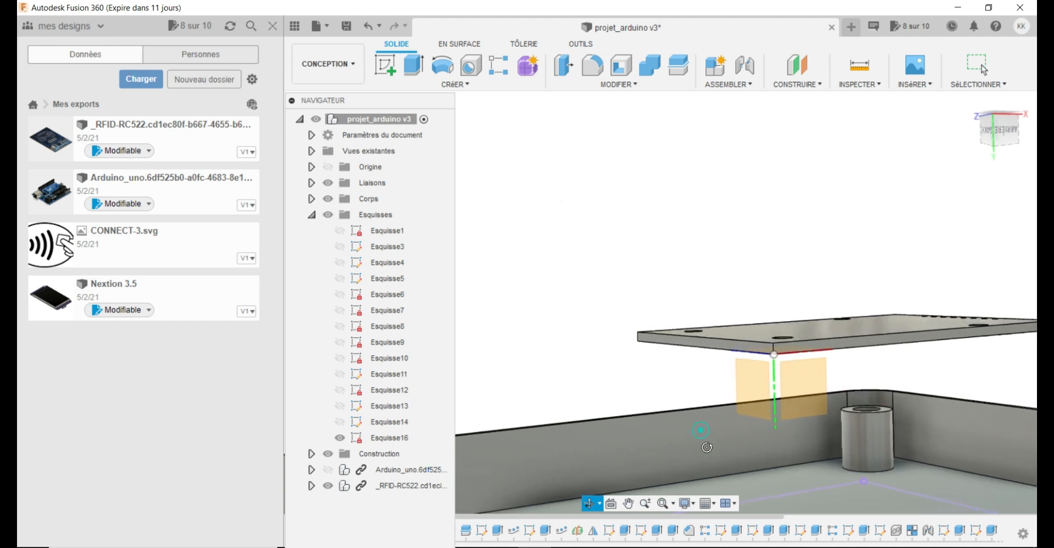
click(721, 85)
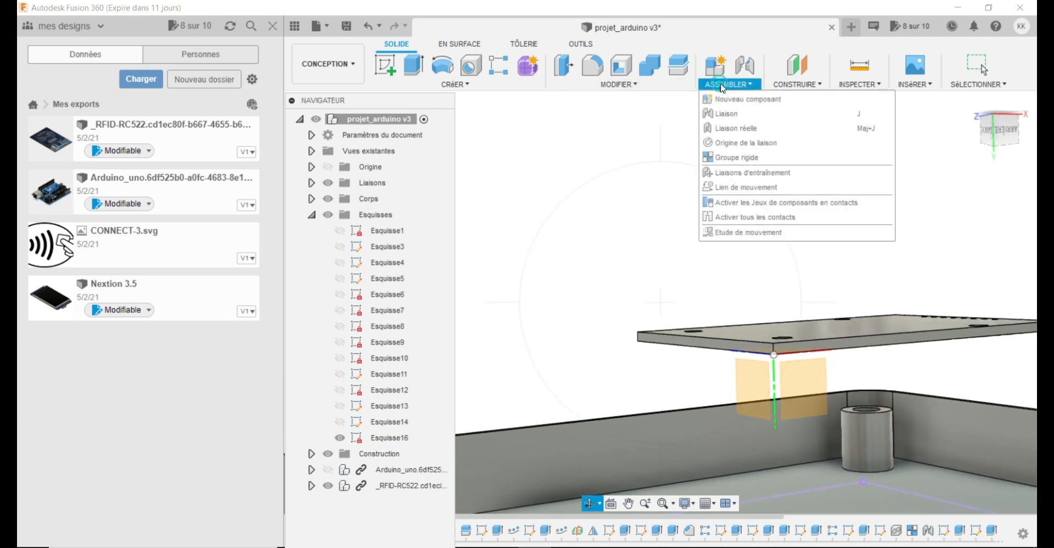
click(848, 117)
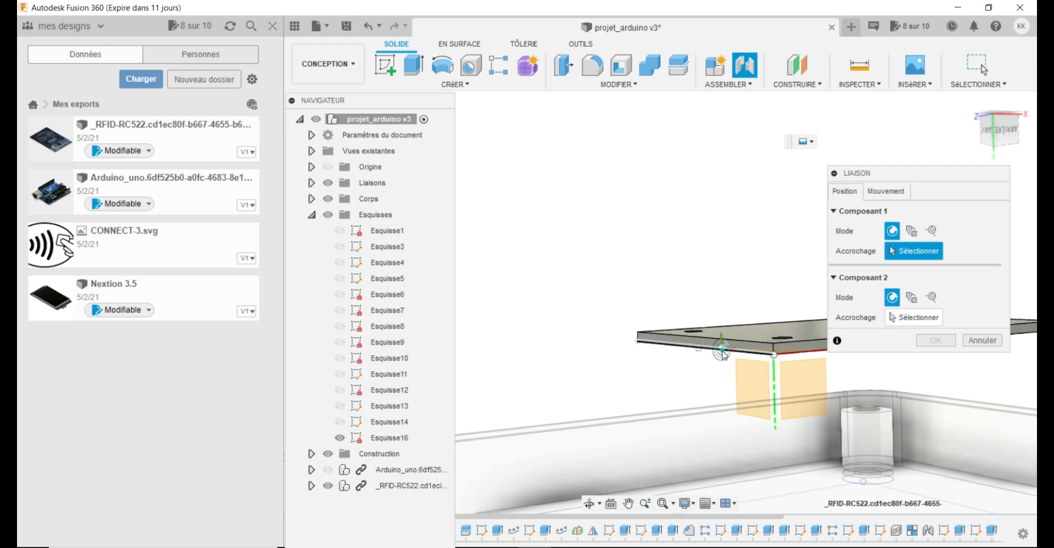
click(726, 354)
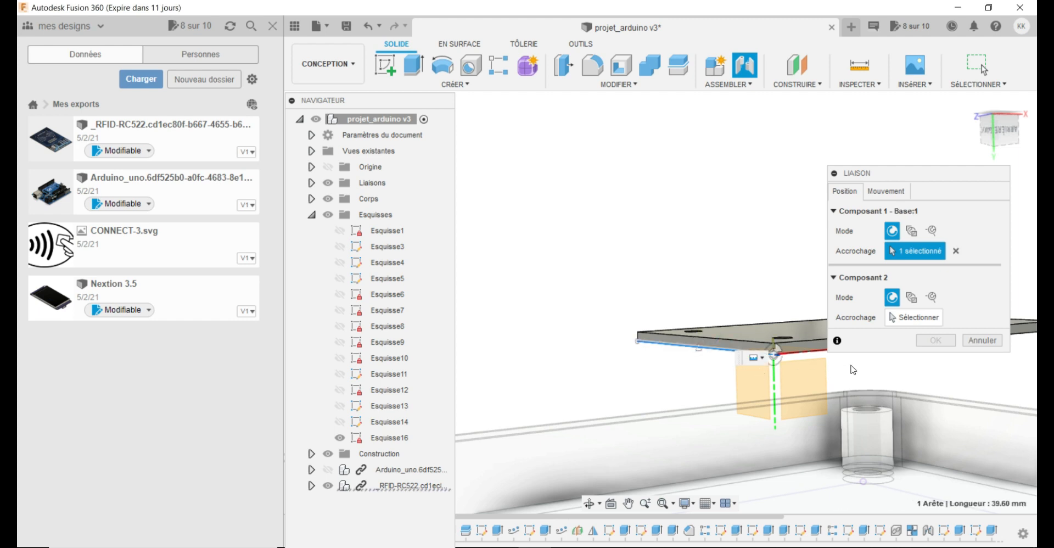
Snap the joint's second component to the matching short edge of the RFID rectangle on the cover.
click(907, 318)
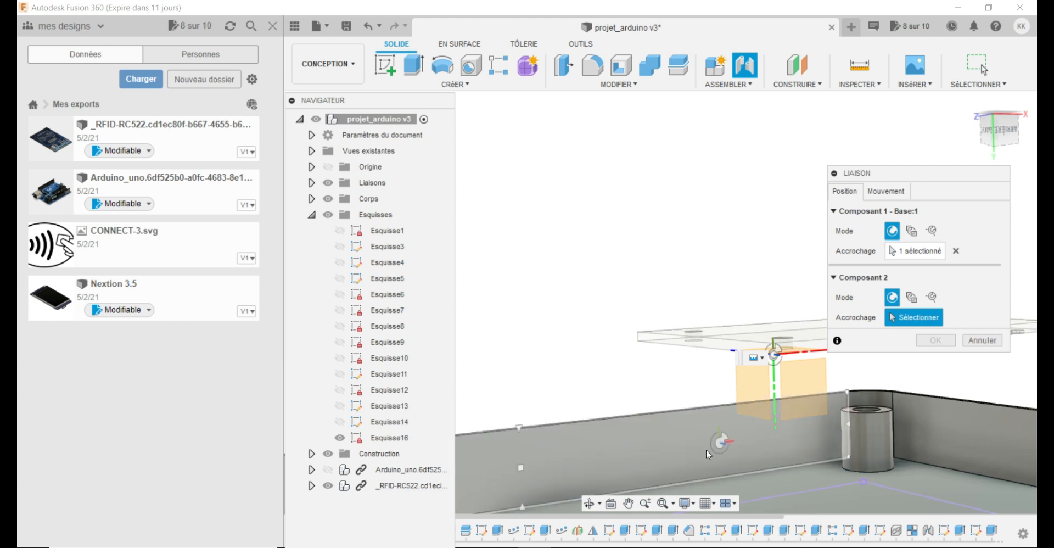
click(592, 504)
mouse_move(684, 459)
mouse_down()
mouse_move(675, 472)
mouse_move(701, 461)
mouse_up()
key(Escape)
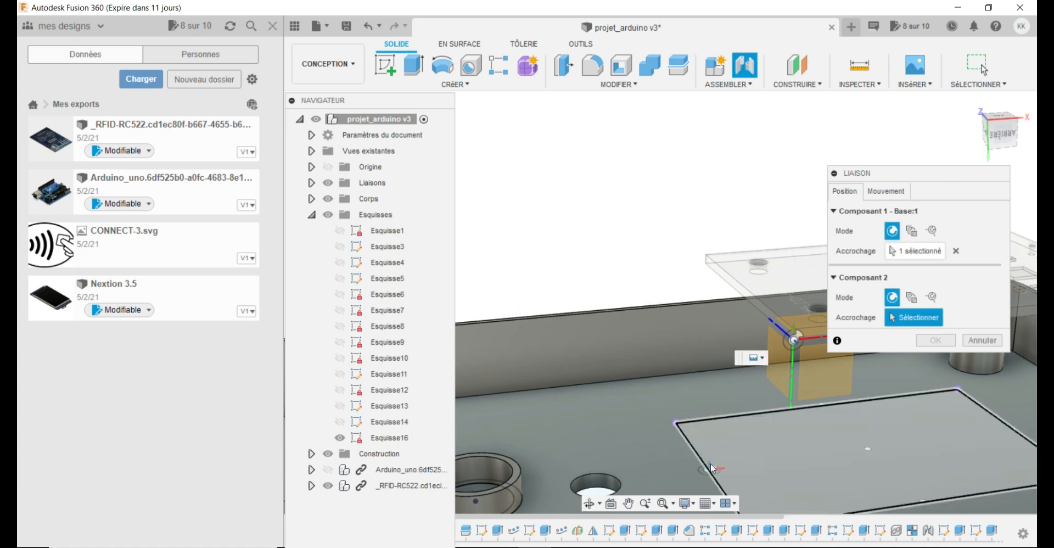
click(710, 470)
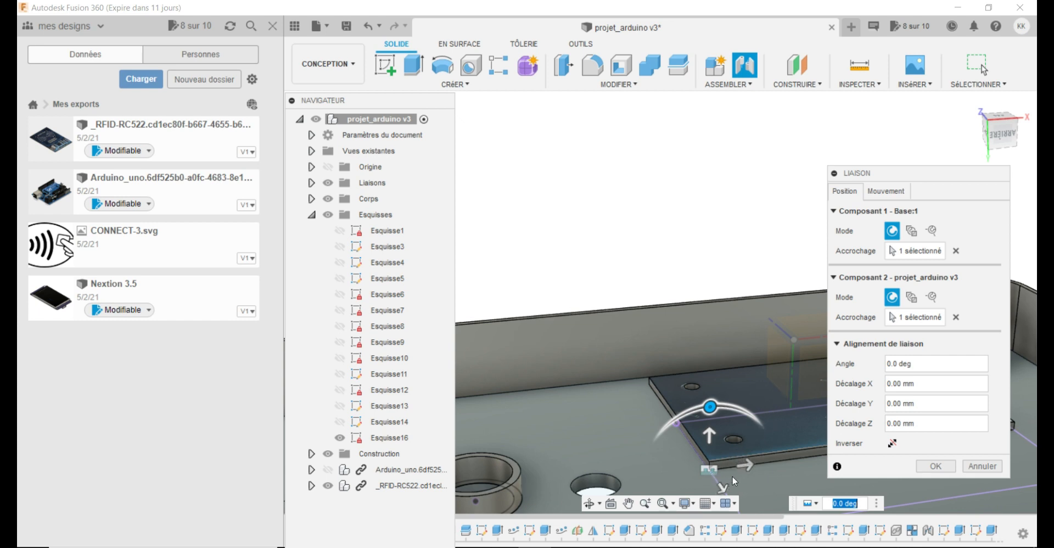
Offset the joint 8 mm along Z and clear the canvas by closing the project data, collapsing the browser and moving the joint settings aside.
drag(732, 472, 739, 518)
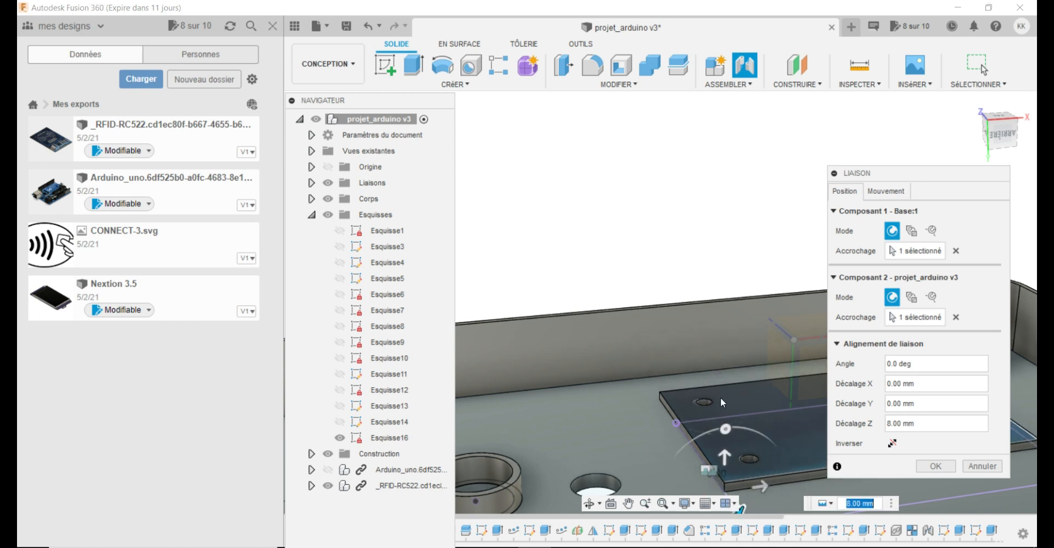
click(275, 27)
click(300, 119)
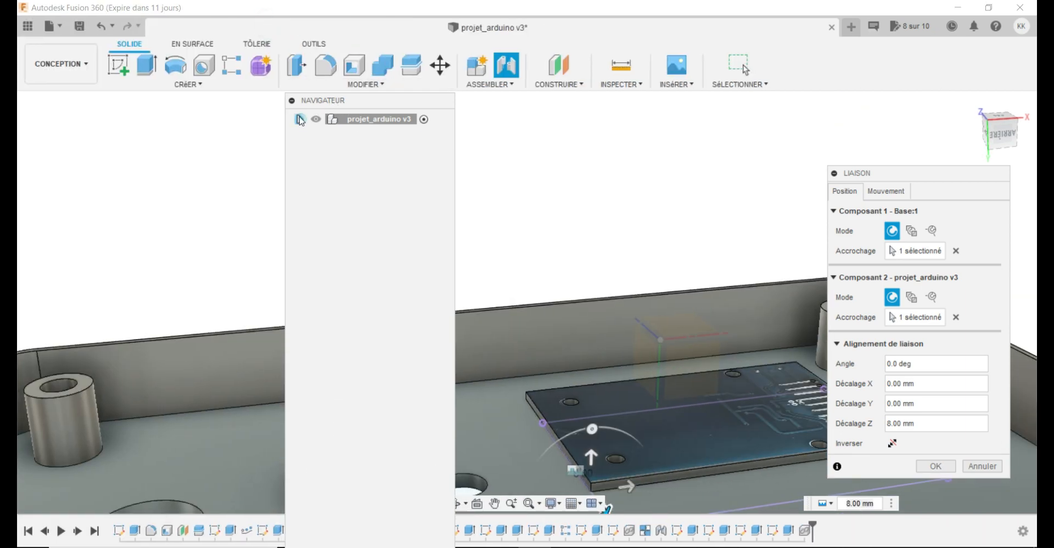
drag(348, 101, 51, 103)
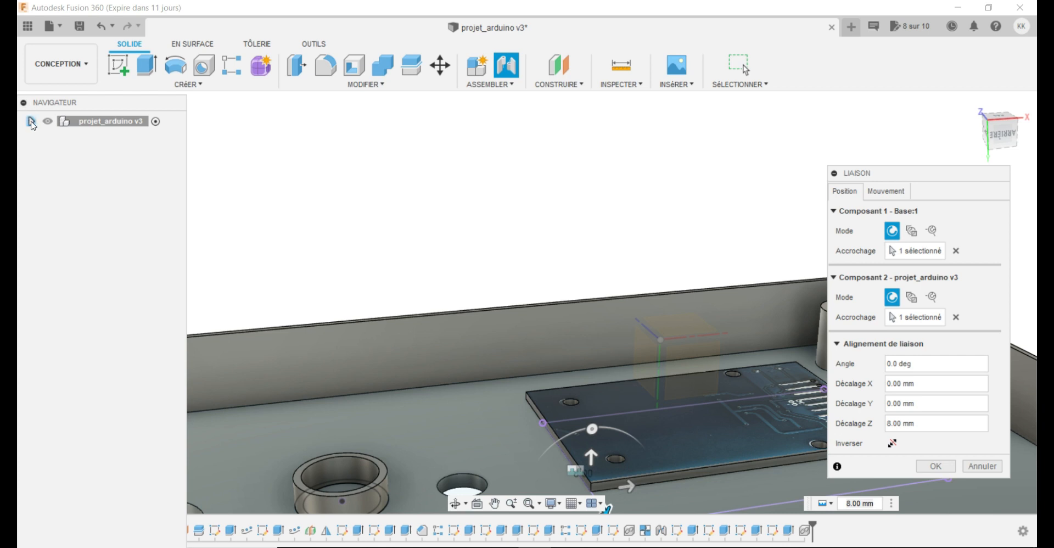
click(31, 121)
click(23, 103)
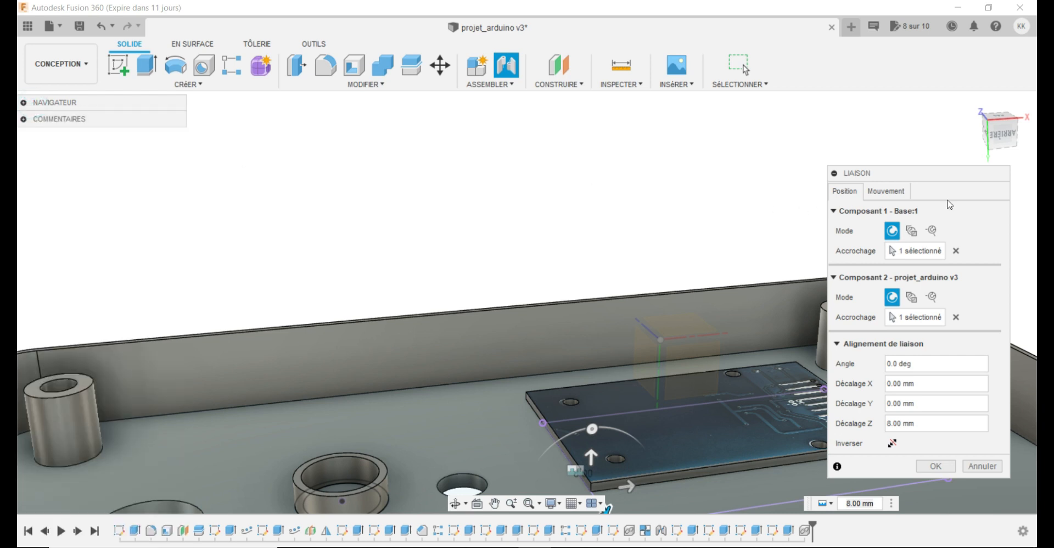
drag(947, 176, 272, 162)
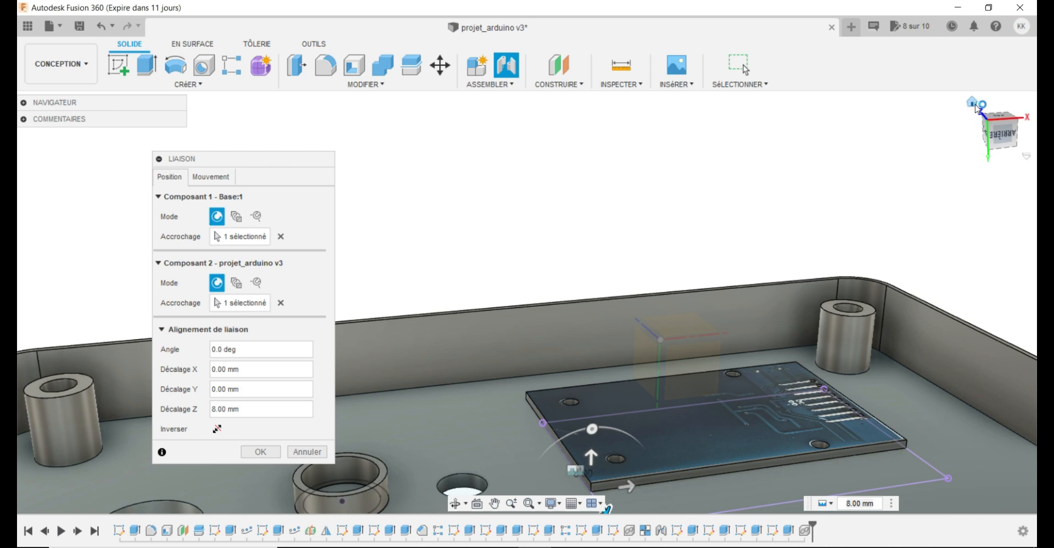
Set the joint's Z offset to 20 mm so the RFID board lines up with its rectangle.
click(972, 102)
click(459, 503)
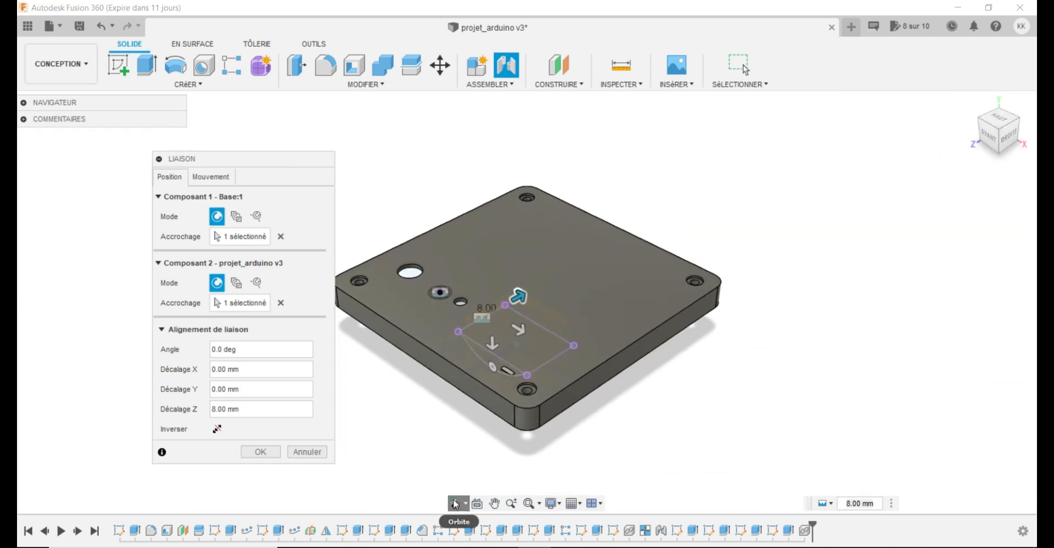
drag(516, 472, 631, 234)
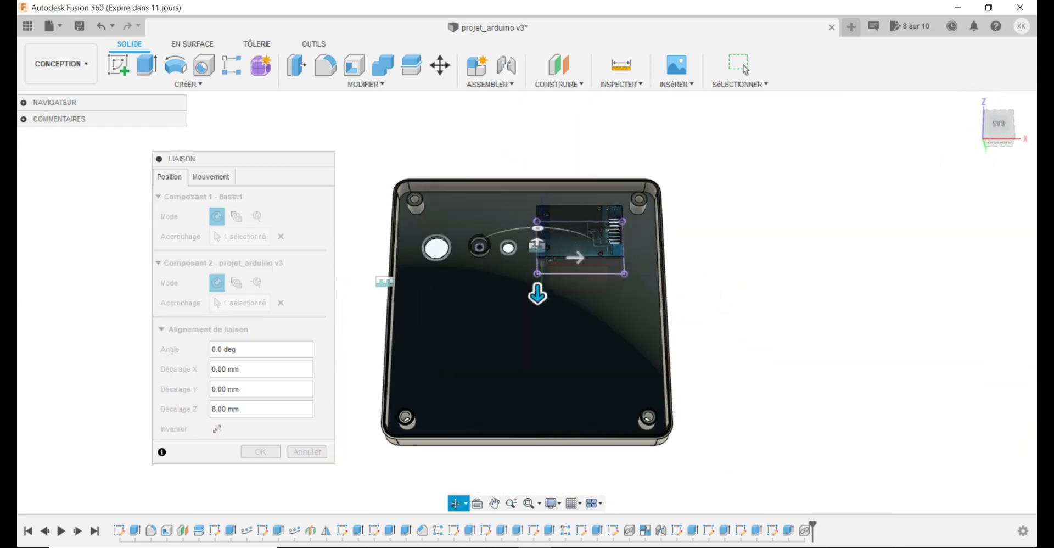
scroll(468, 174, up, 4)
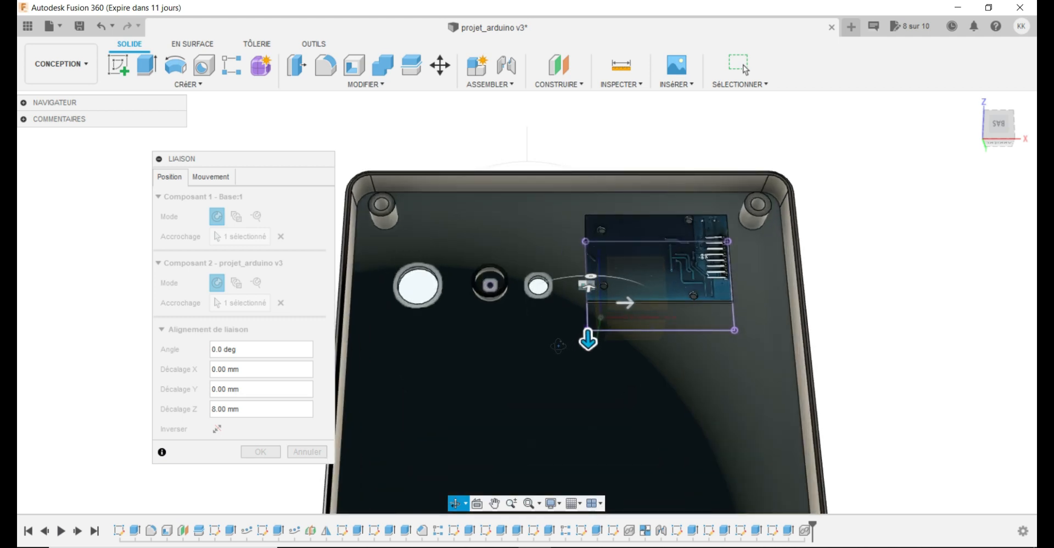
drag(557, 346, 587, 380)
key(Escape)
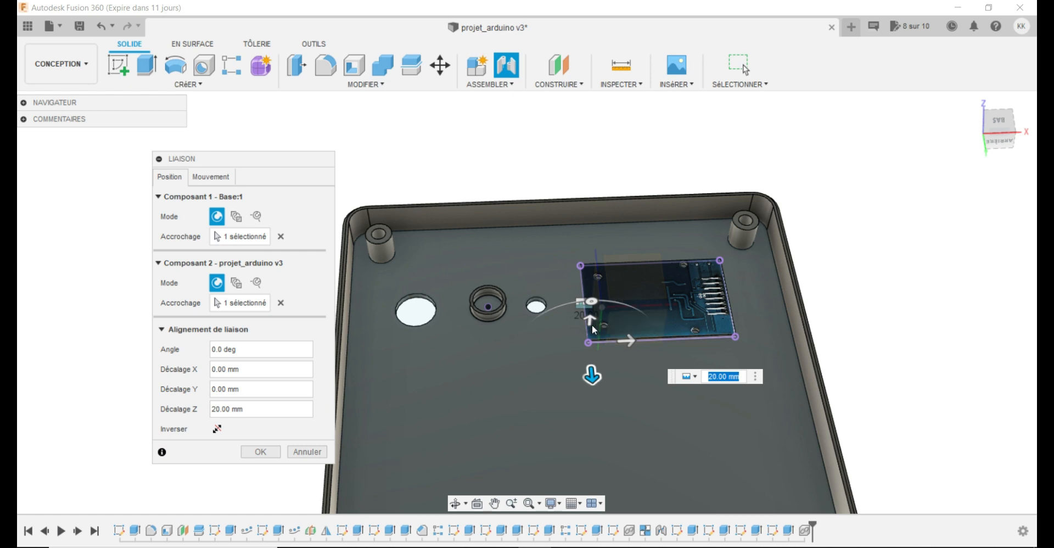
Offset the RFID board 5 mm along Y from the cover's inner face and confirm the joint.
drag(589, 323, 588, 311)
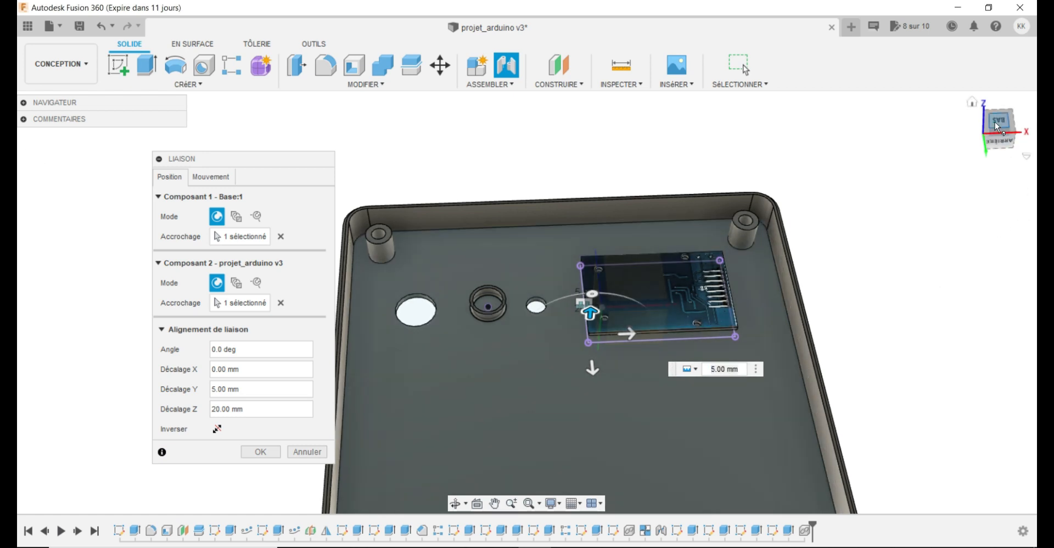
click(994, 122)
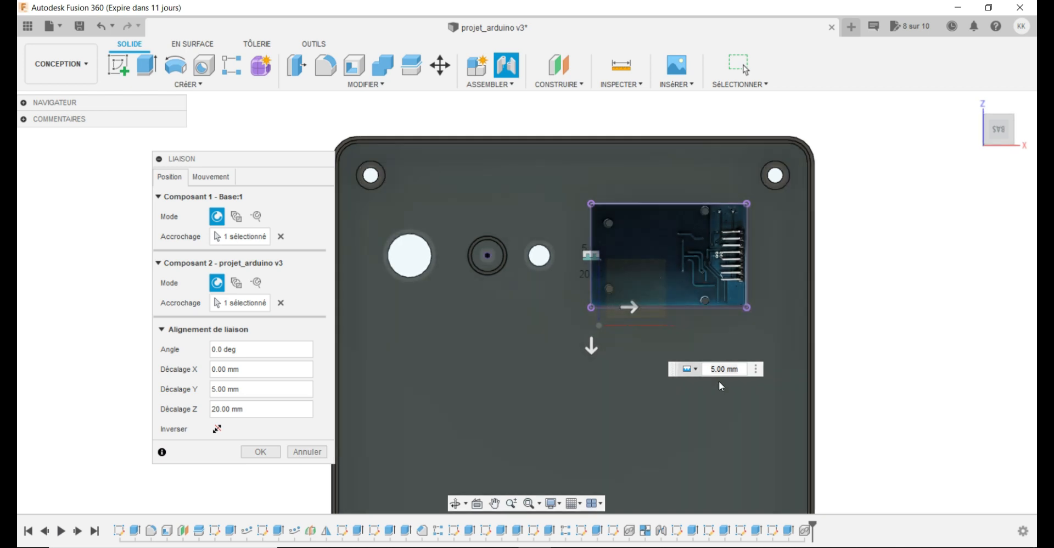
click(260, 452)
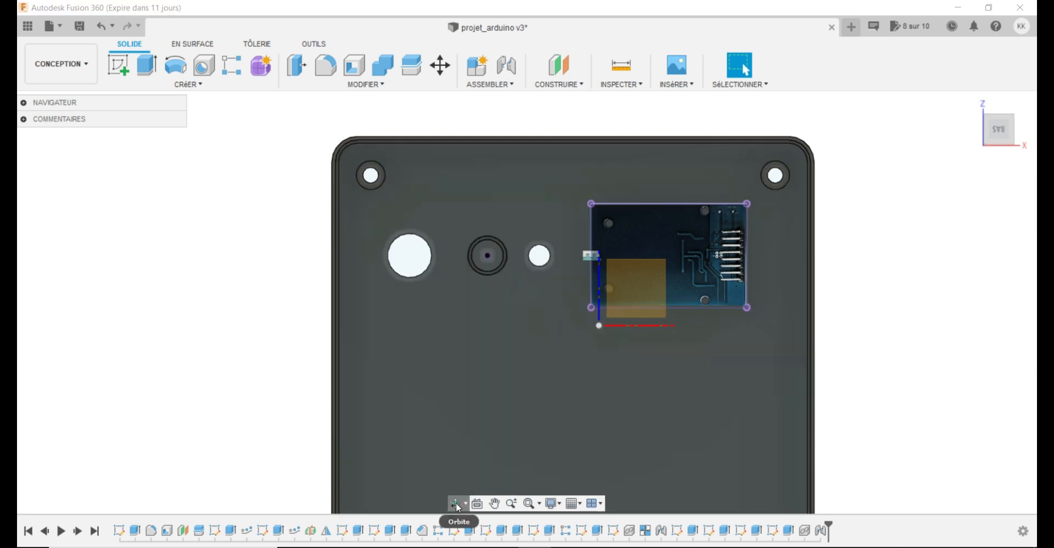
click(457, 503)
drag(624, 430, 623, 330)
shift+middle_drag(623, 330, 610, 384)
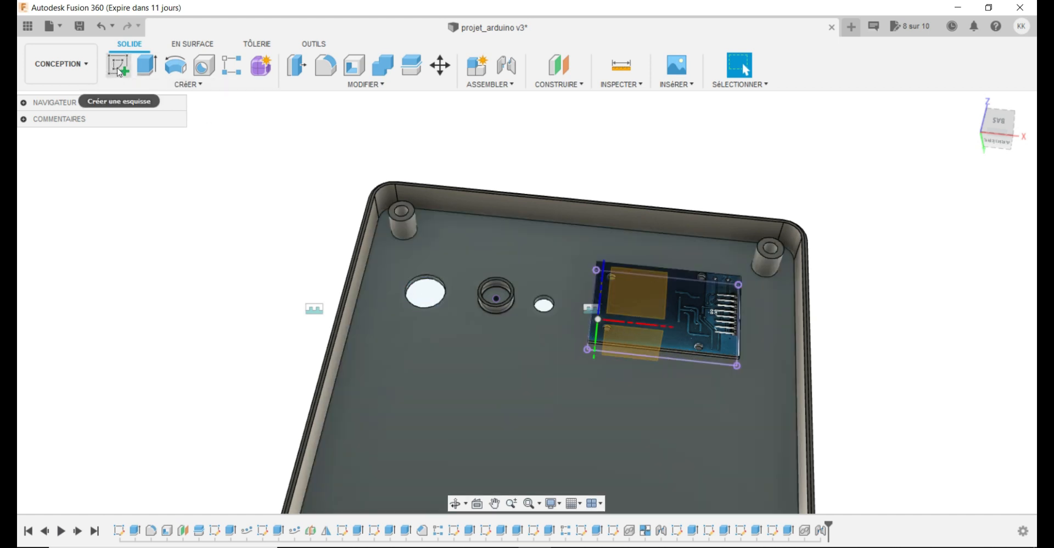
click(120, 72)
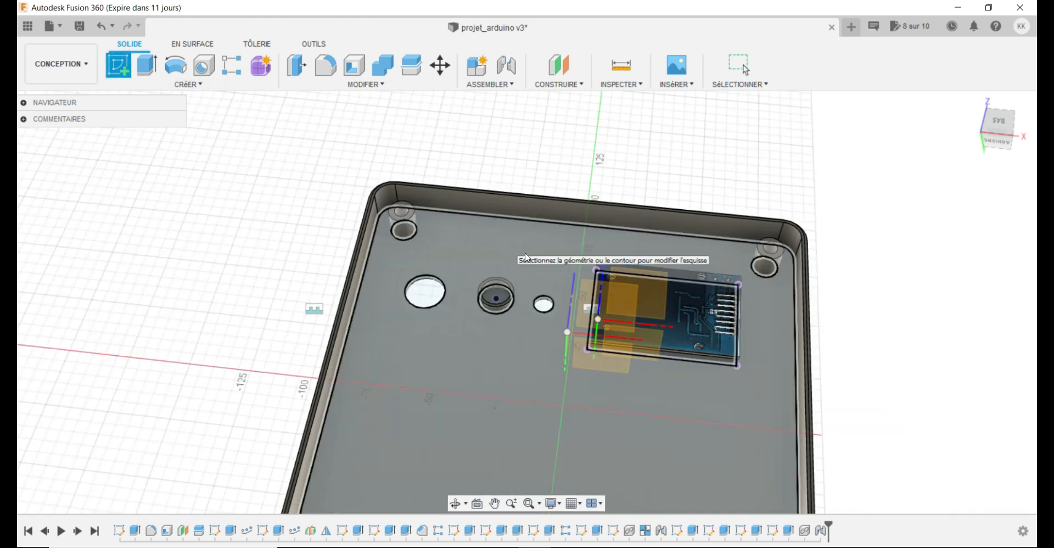
click(537, 350)
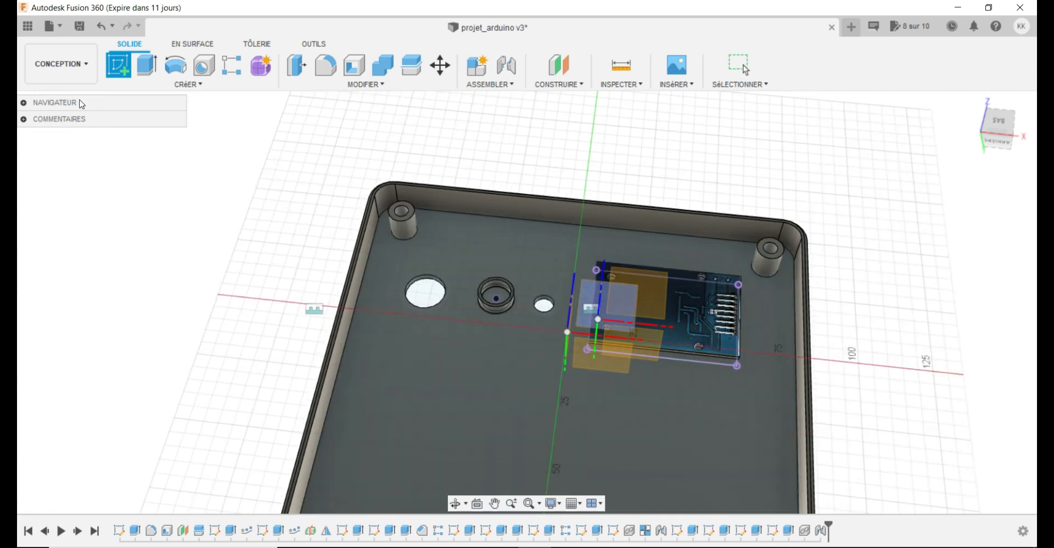
click(26, 104)
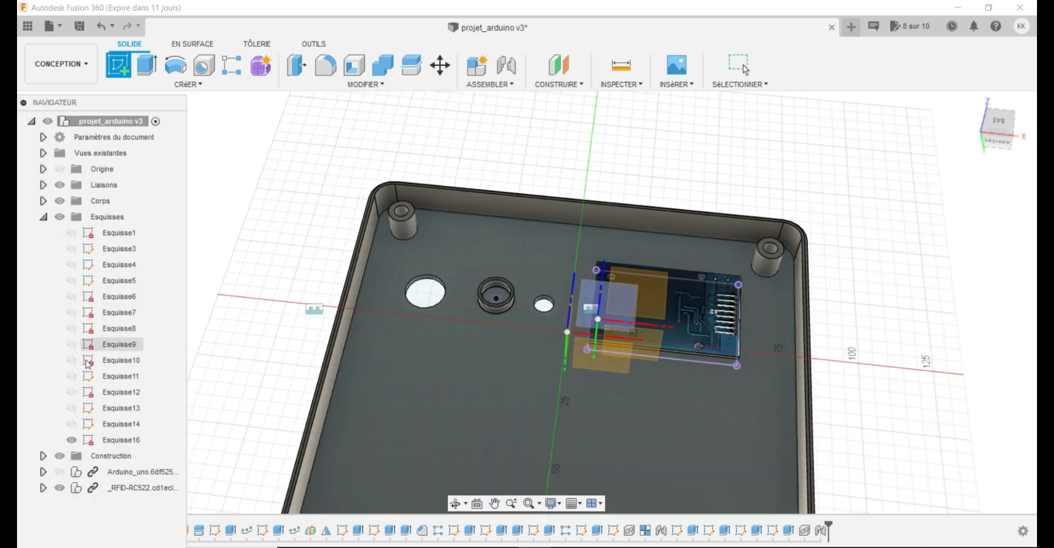
click(72, 440)
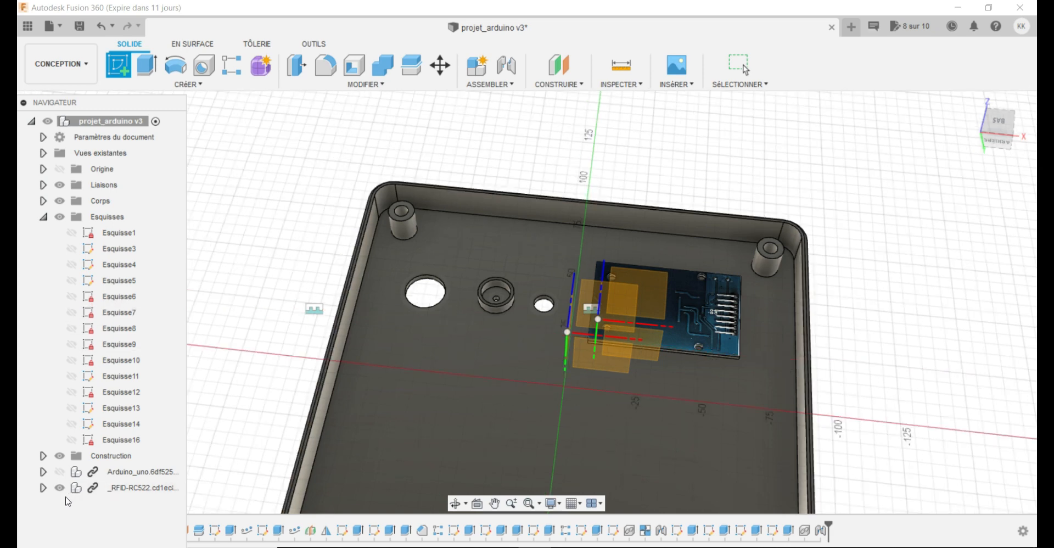
click(60, 457)
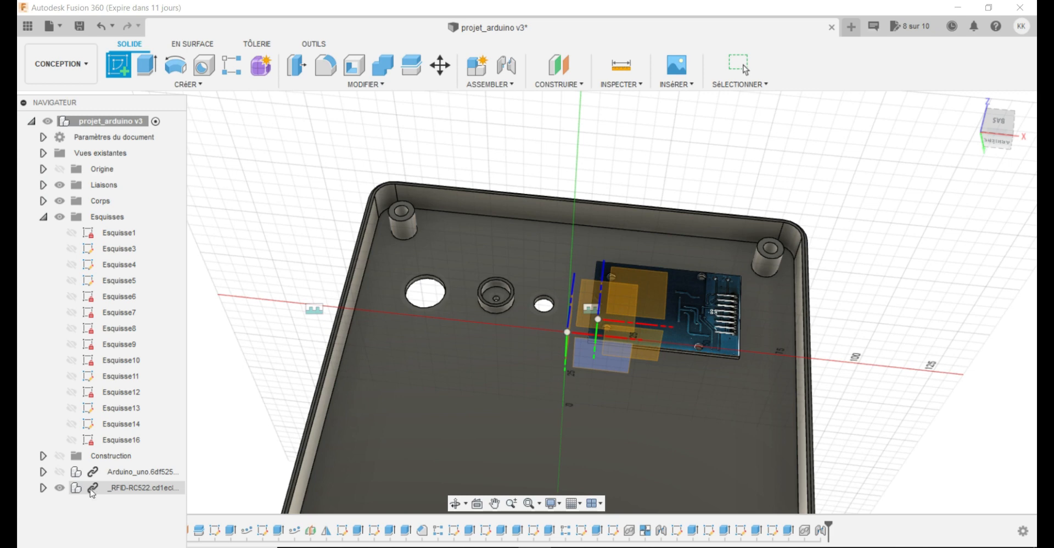
click(125, 488)
right_click(124, 489)
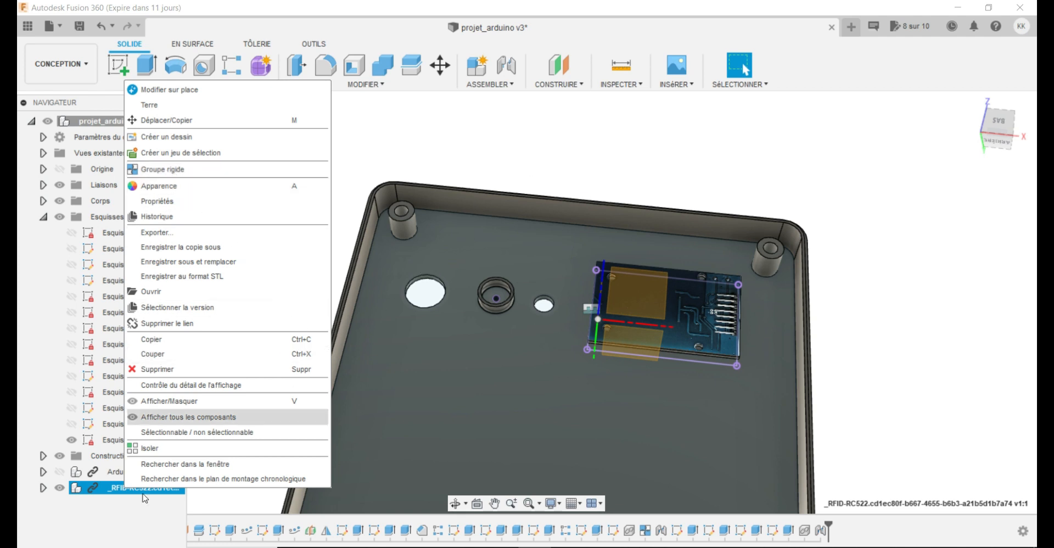
click(249, 506)
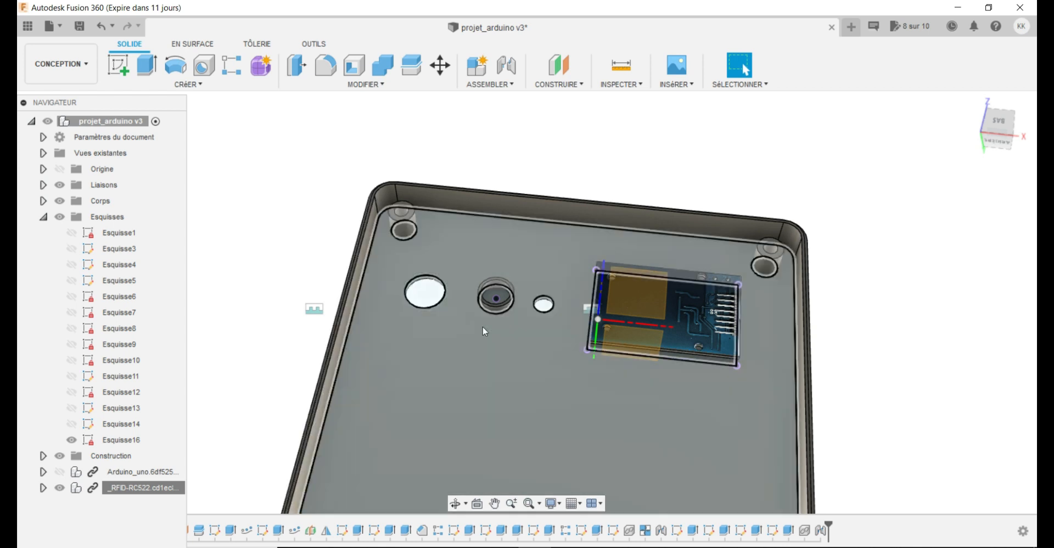
Create a new sketch on the inner face of the cover.
click(118, 65)
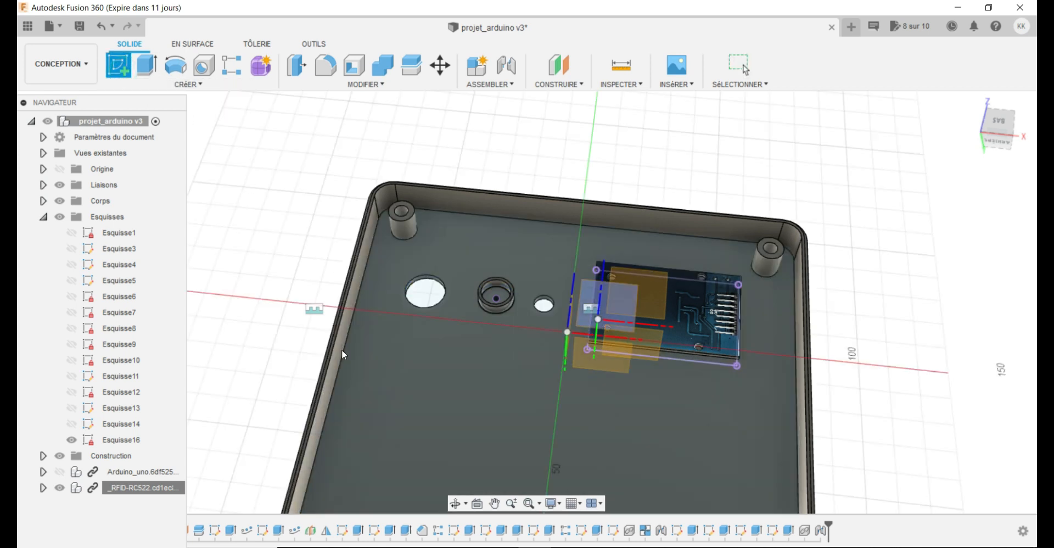
click(510, 358)
click(502, 357)
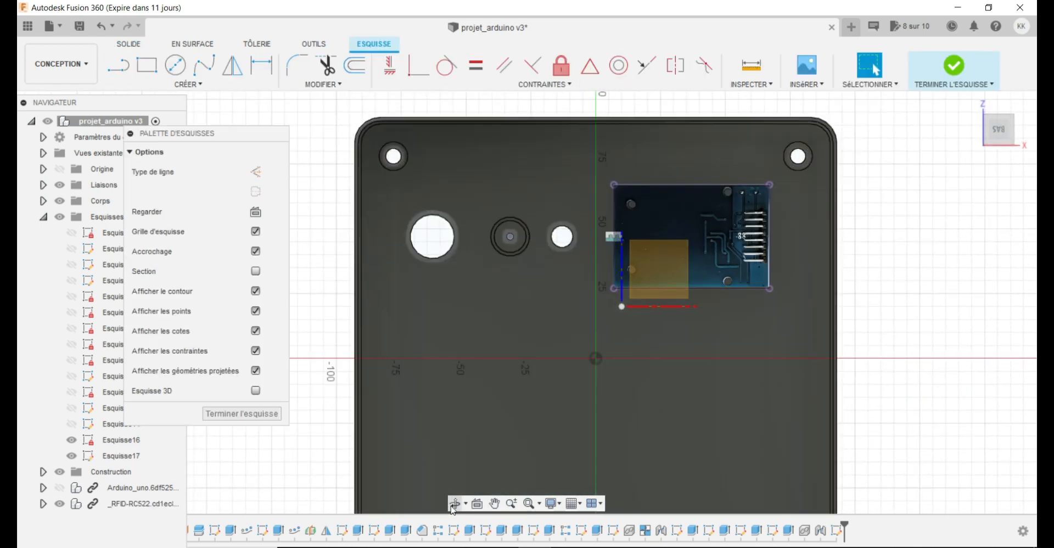
Expand the bodies and hide the Couvercle body to leave the RFID board exposed over the sketch plane.
mouse_move(631, 407)
shift+middle_down()
mouse_move(600, 362)
mouse_move(600, 316)
shift+middle_up()
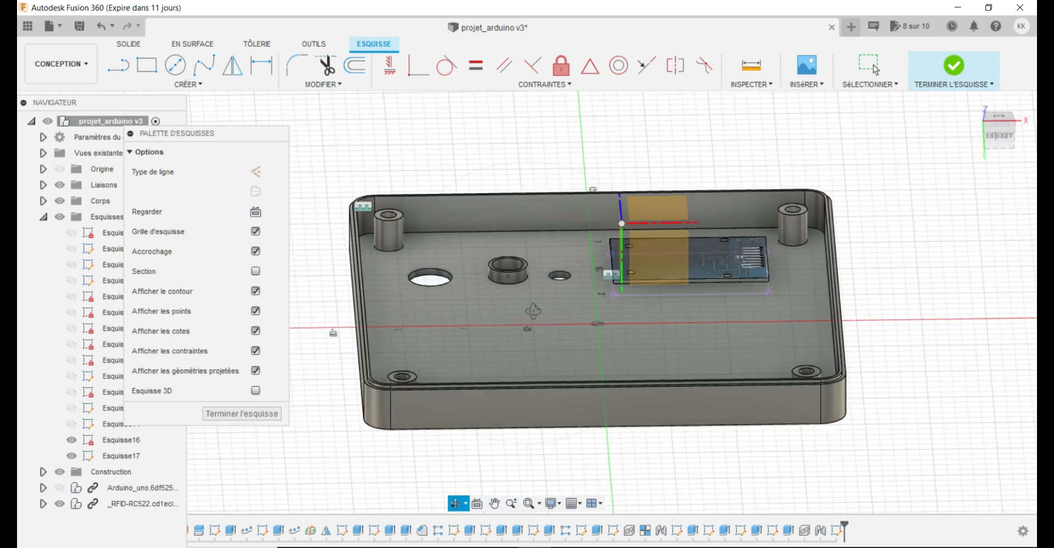
click(42, 201)
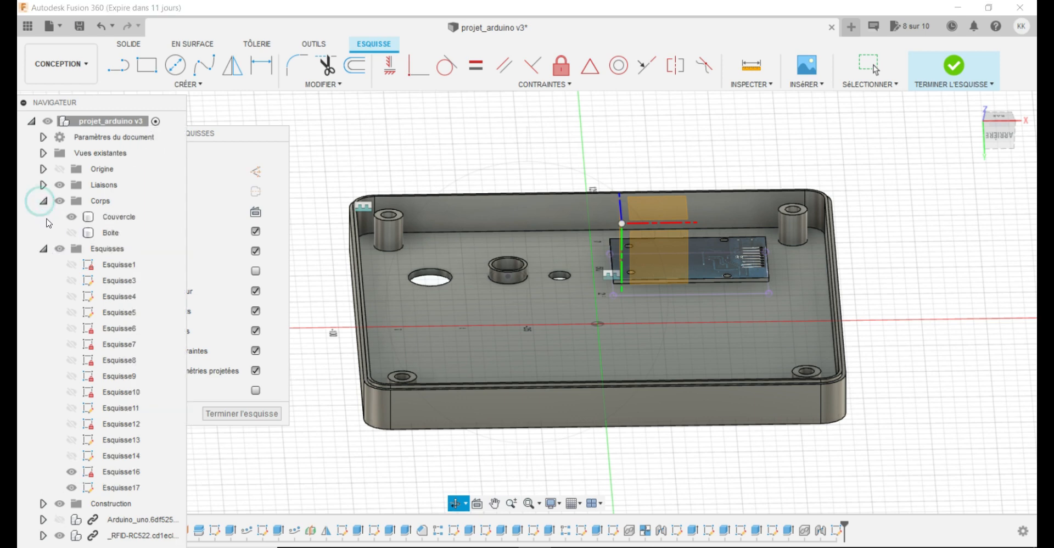
click(71, 232)
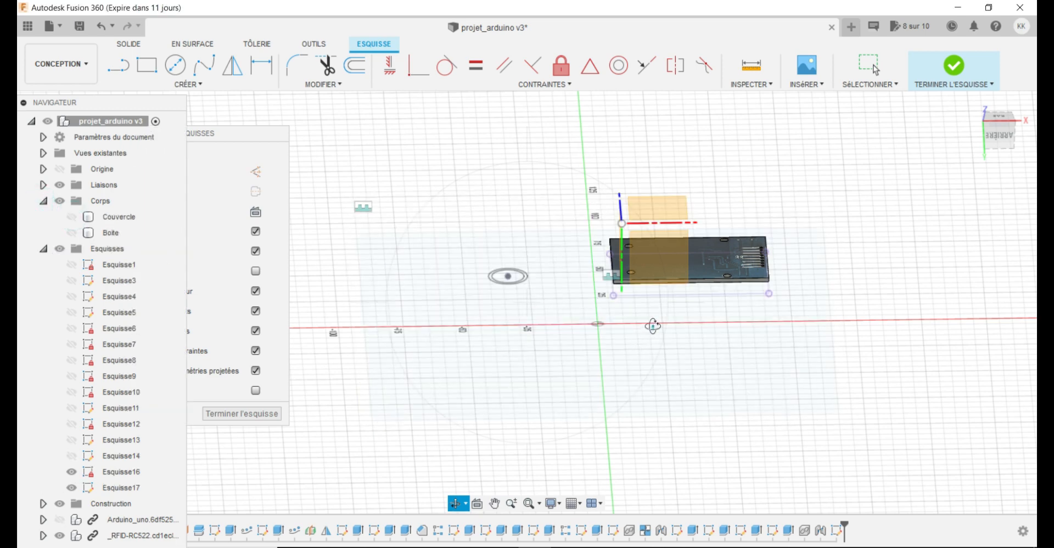
Project the RFID board's four mounting hole edges onto the sketch on the cover's inner face.
drag(653, 328, 657, 244)
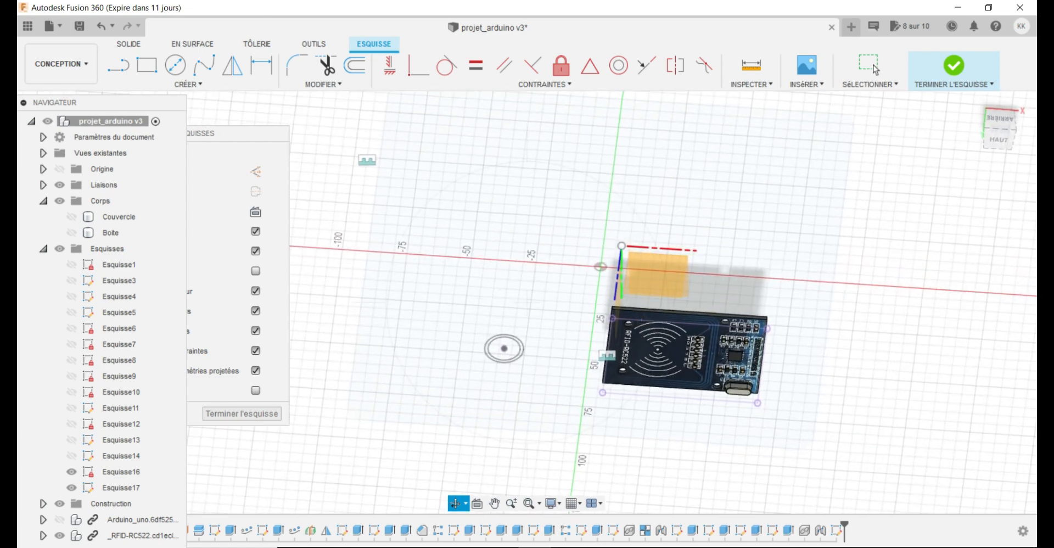
scroll(645, 371, up, 5)
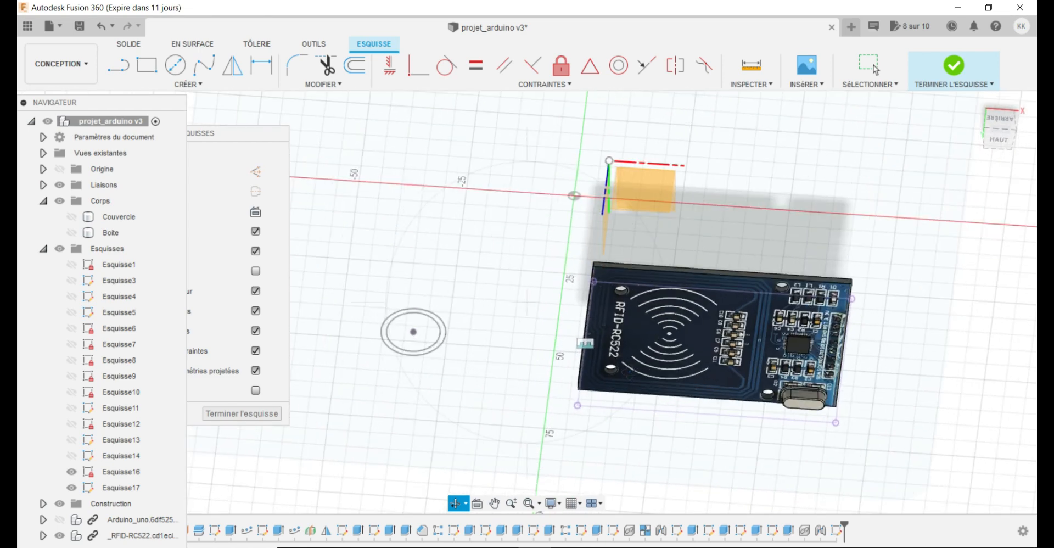
key(Escape)
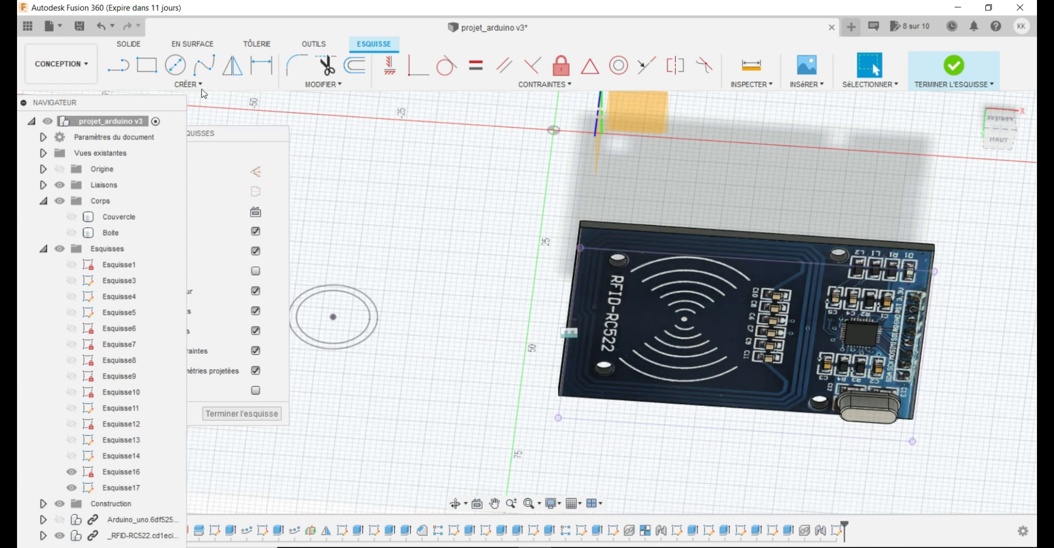
click(191, 84)
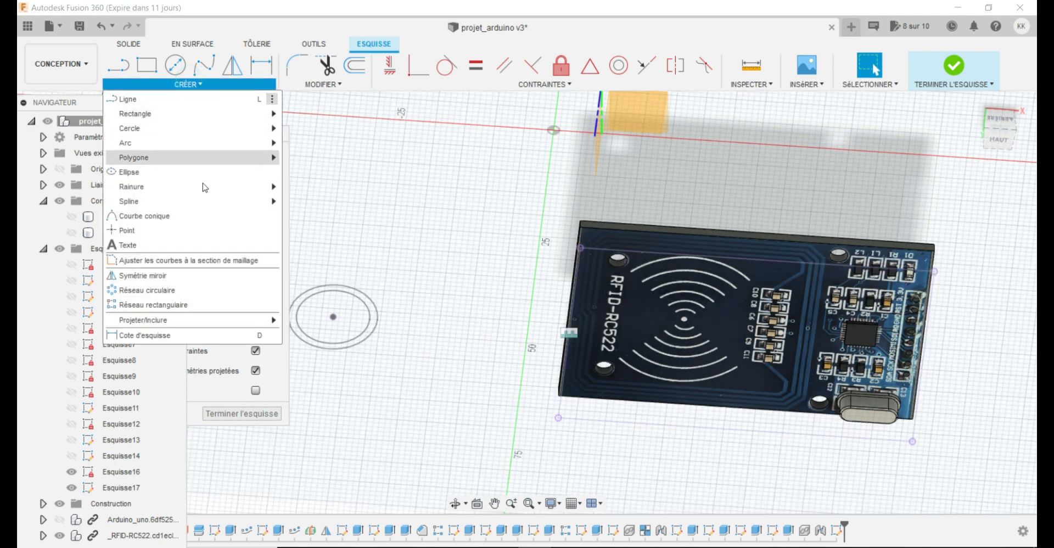
mouse_move(189, 321)
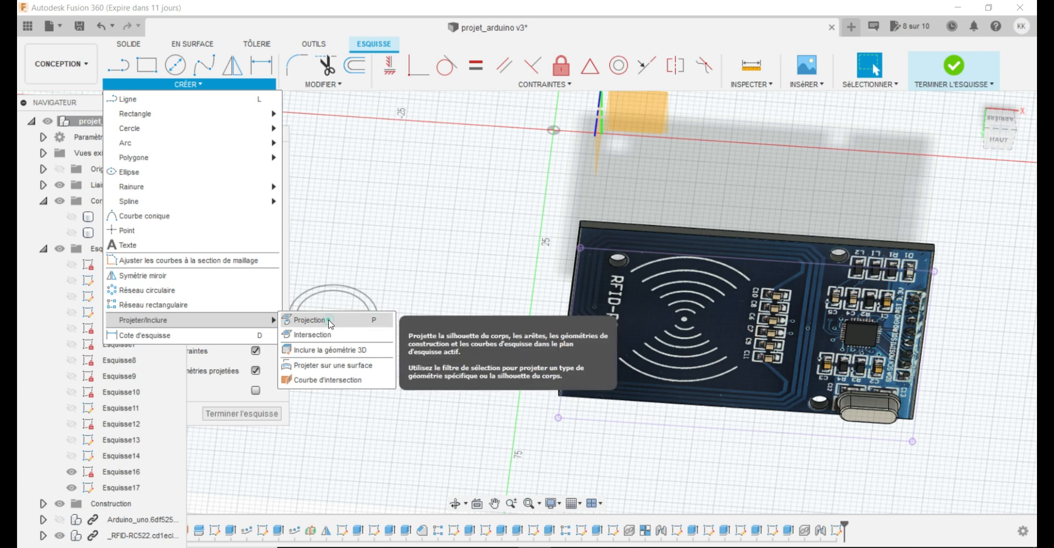
click(354, 318)
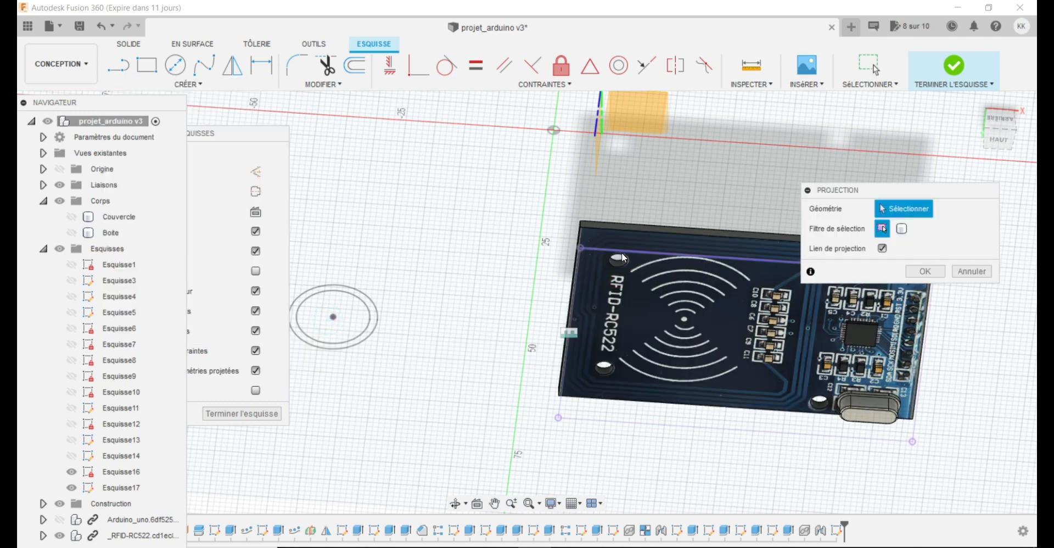
click(619, 259)
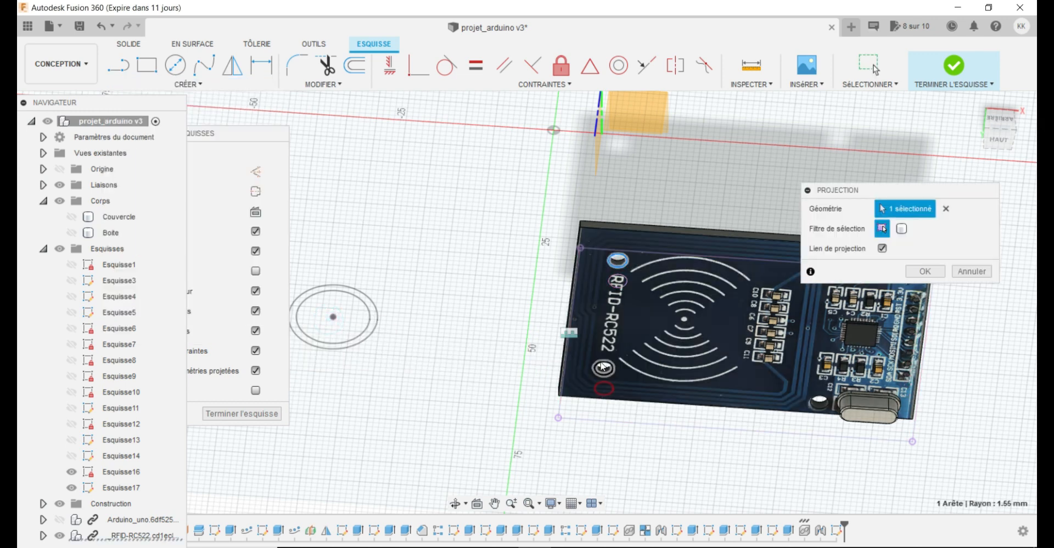
click(603, 367)
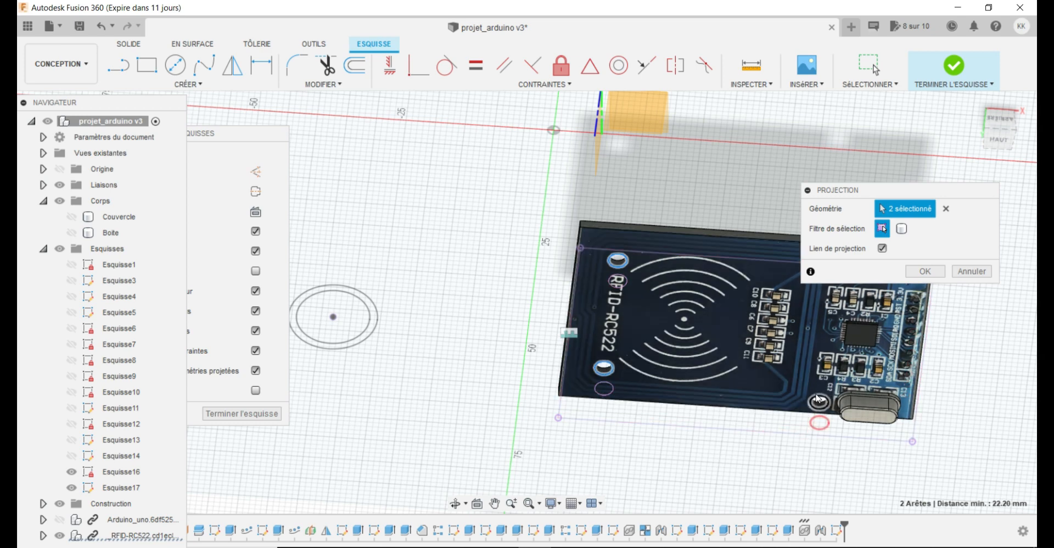
click(817, 400)
drag(889, 197, 381, 172)
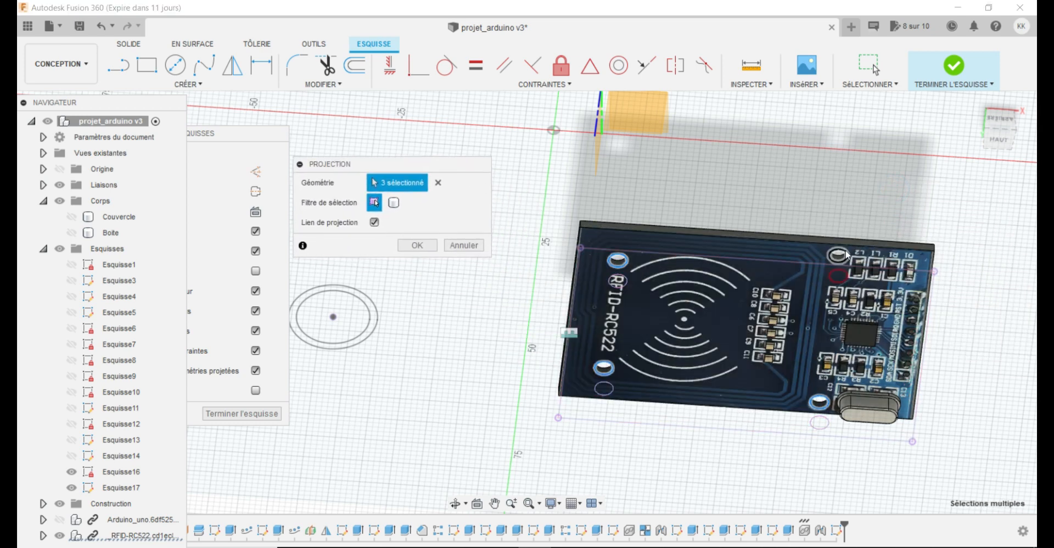
click(845, 248)
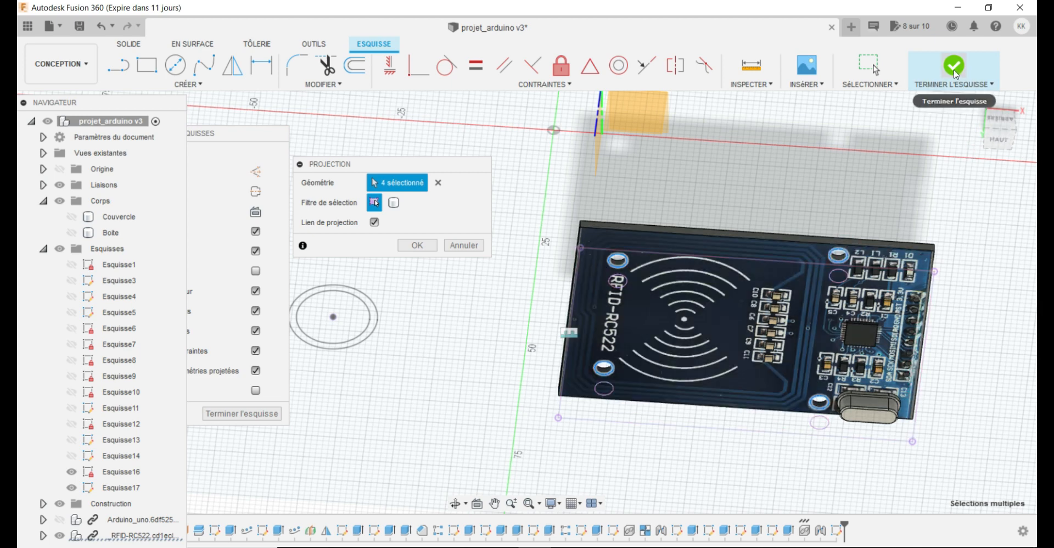
click(420, 245)
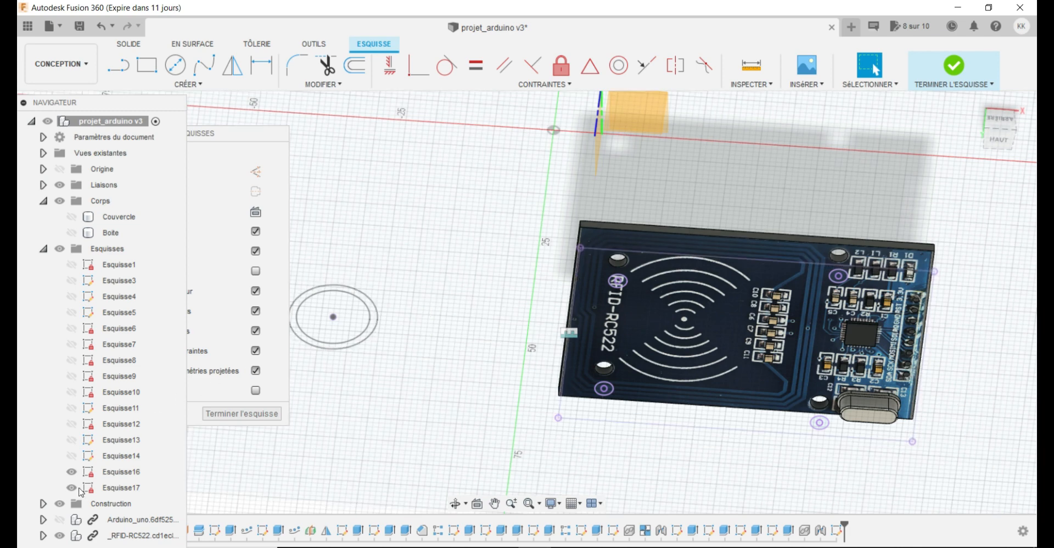
Hide the RFID-RC522 component and show the Couvercle body again behind the projected holes.
click(63, 540)
click(61, 536)
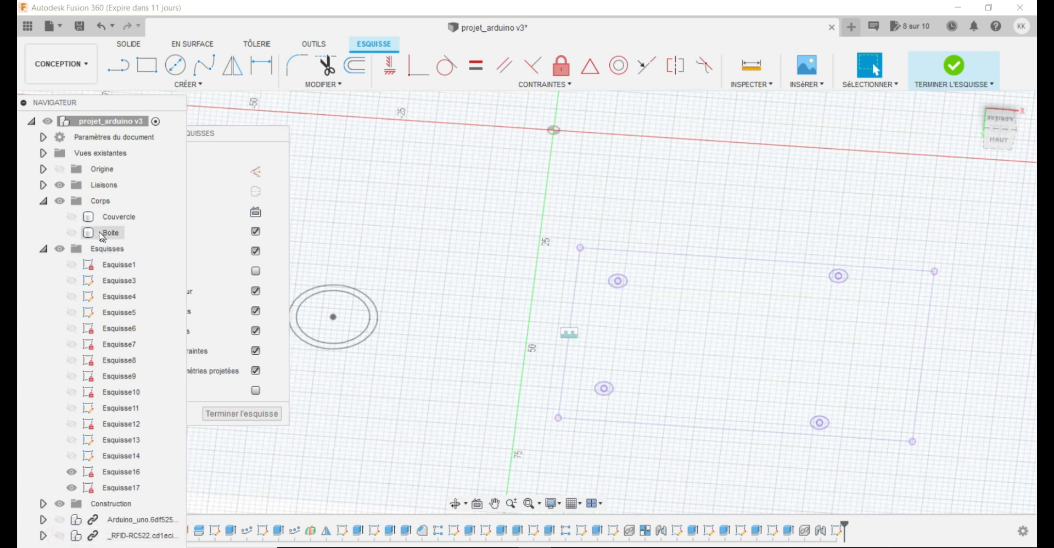
click(75, 220)
click(72, 216)
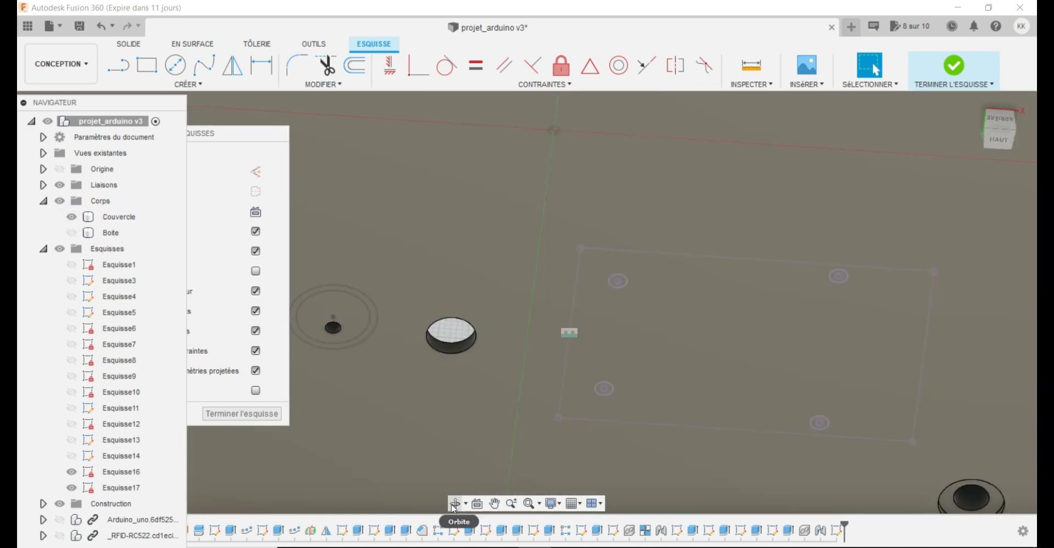
Convert three of the projected mounting hole circles, all except the one nearest the rectangle's lower-right corner, to construction lines.
click(455, 503)
mouse_move(619, 290)
mouse_down()
mouse_move(630, 372)
mouse_move(597, 402)
mouse_up()
key(Escape)
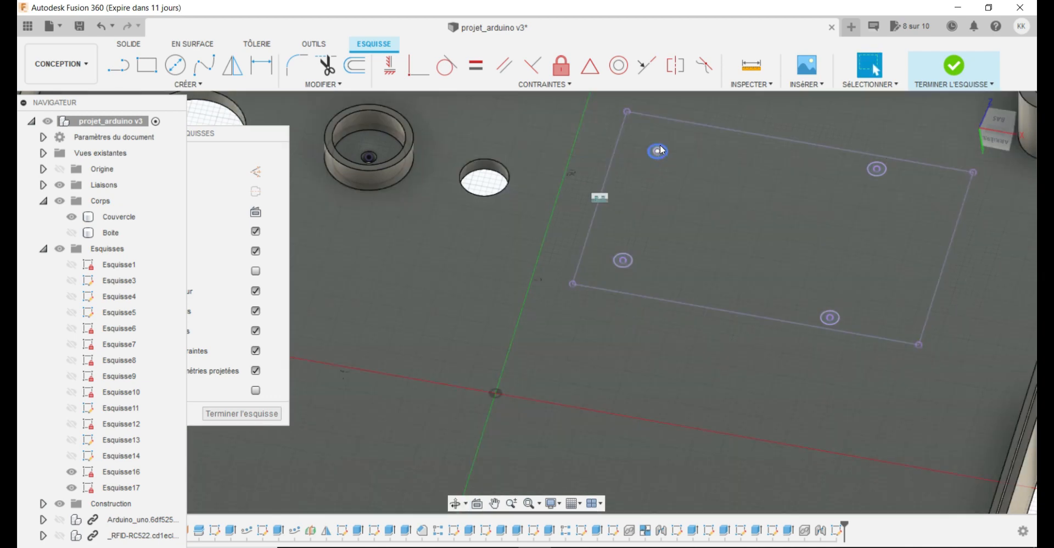
click(659, 151)
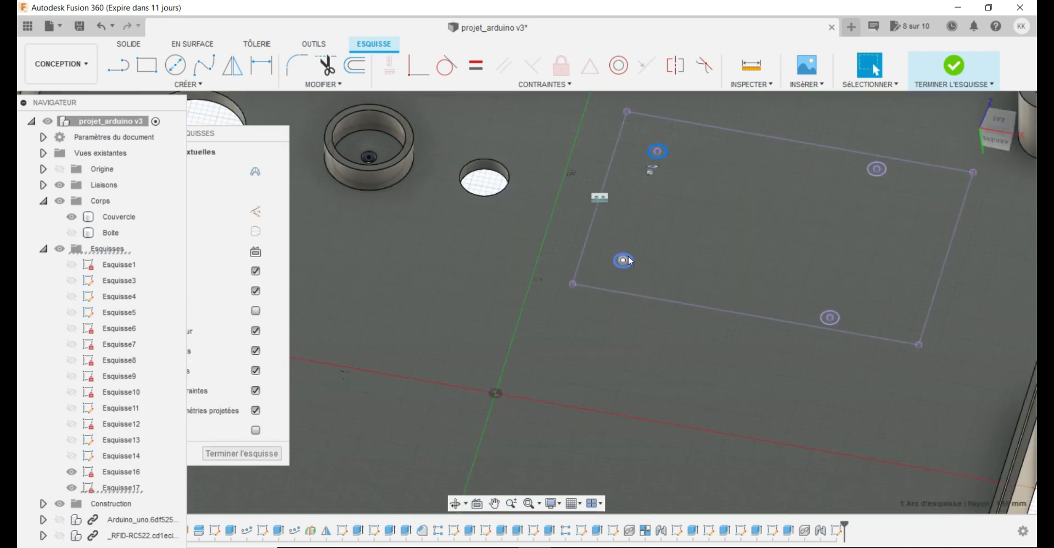
click(623, 260)
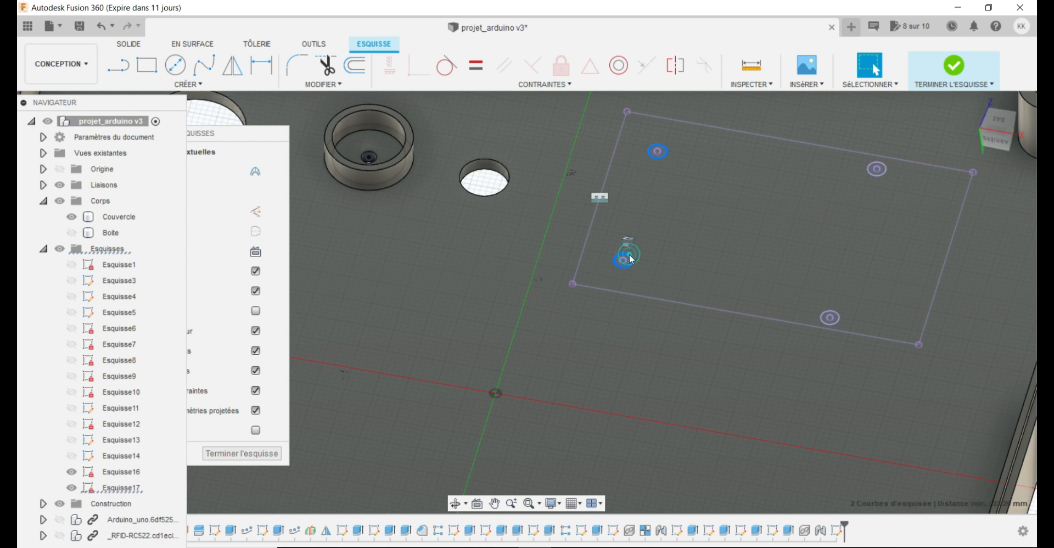
click(877, 169)
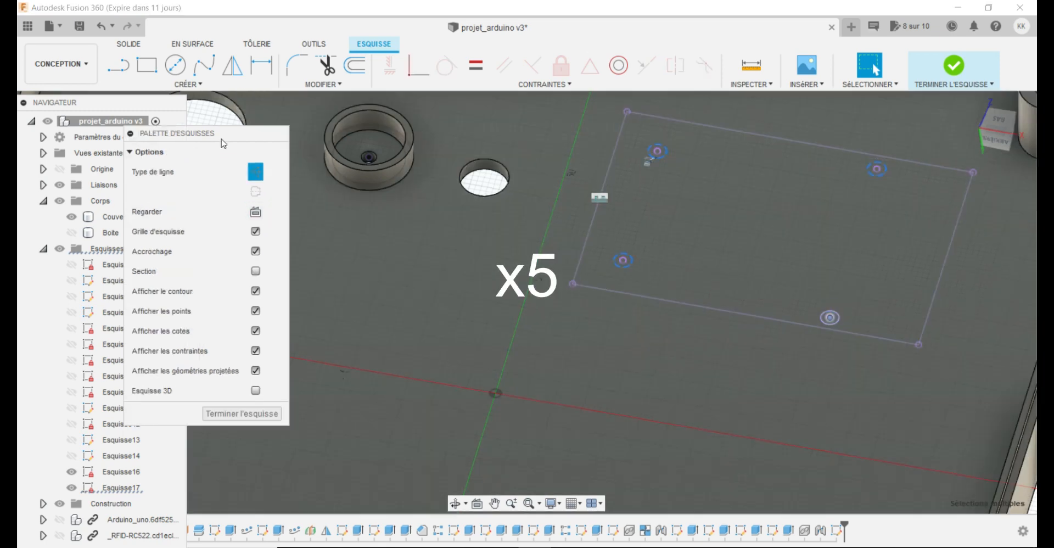
click(491, 250)
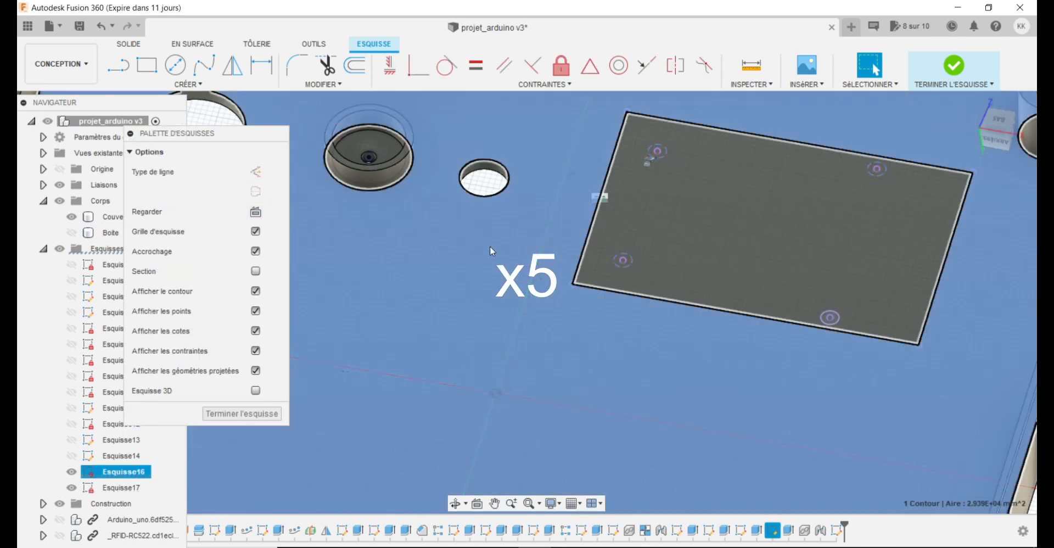
key(Escape)
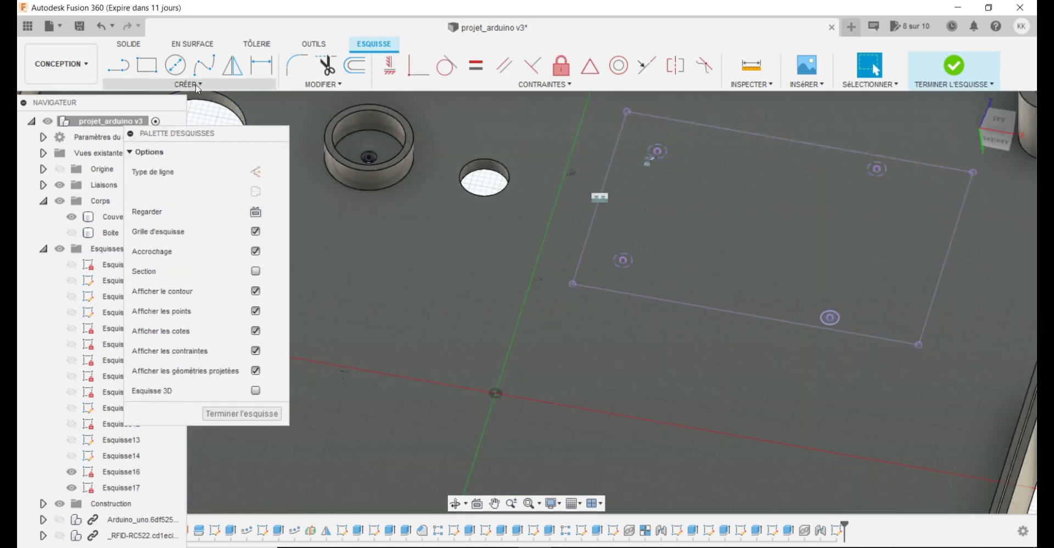
Draw a 5 mm diameter circle centred on the projected mounting hole at the rectangle's upper-left corner.
click(199, 87)
mouse_move(207, 128)
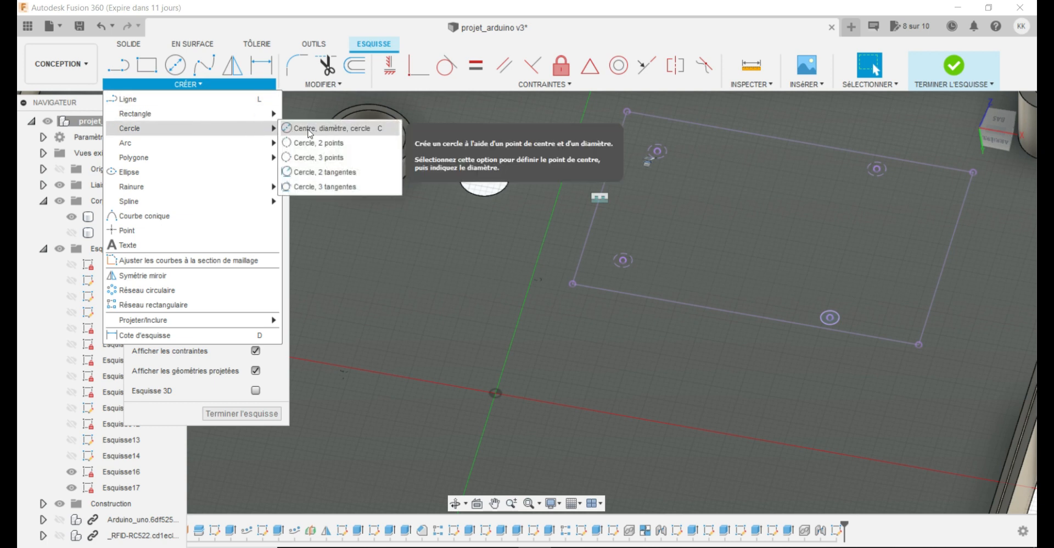
click(330, 129)
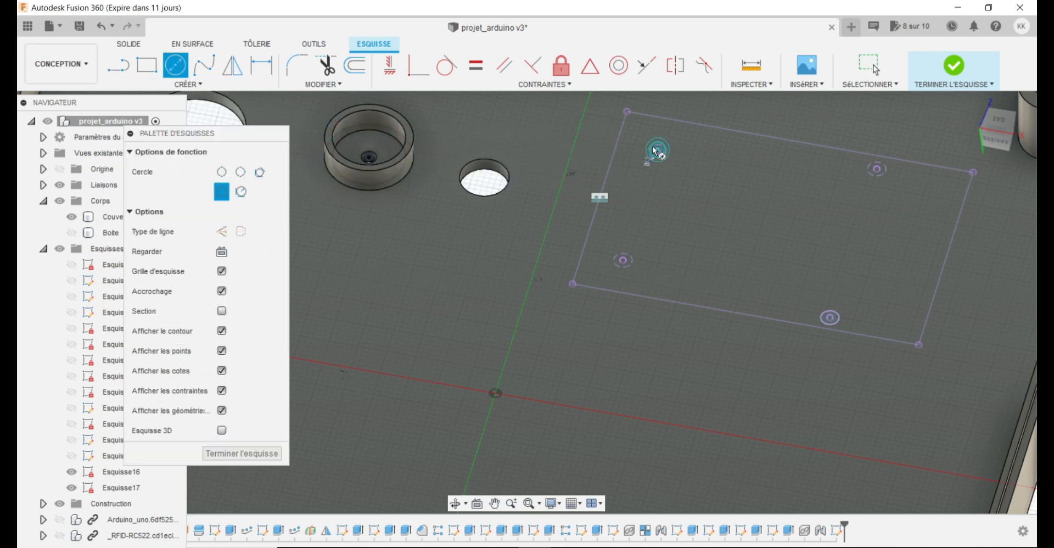
click(657, 152)
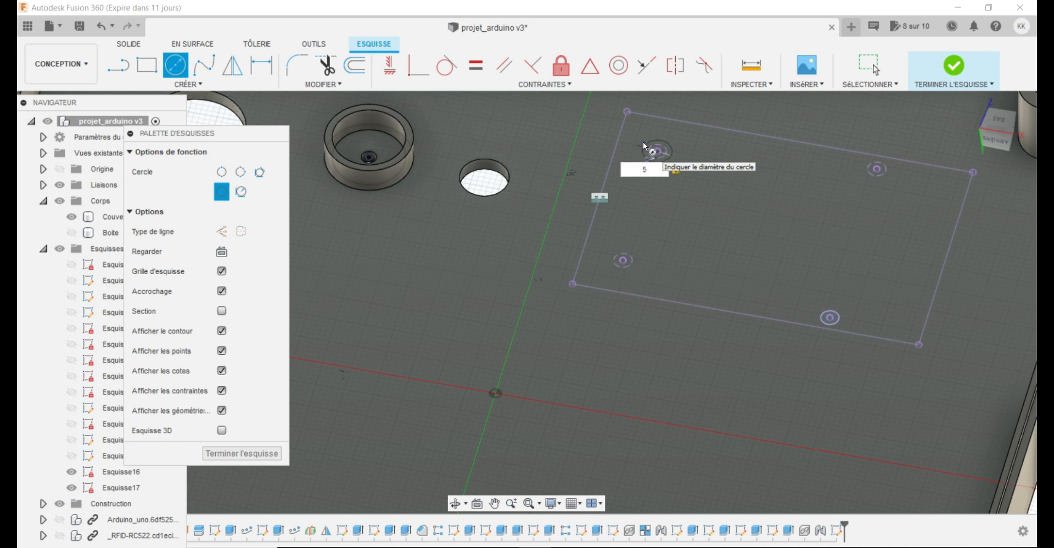
key(Return)
key(Escape)
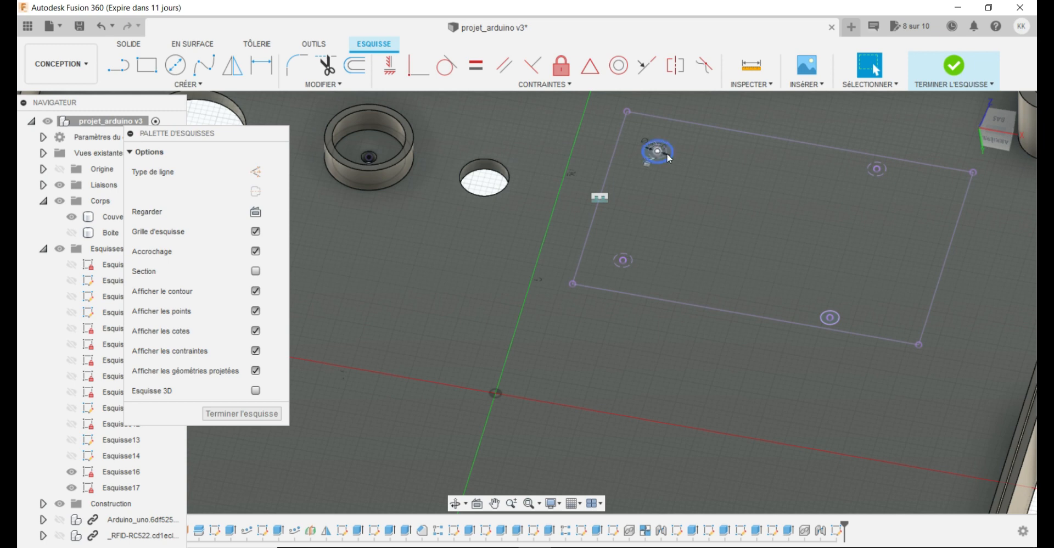
Draw circles at the other three mounting holes and make them equal to the 5 mm circle.
click(186, 84)
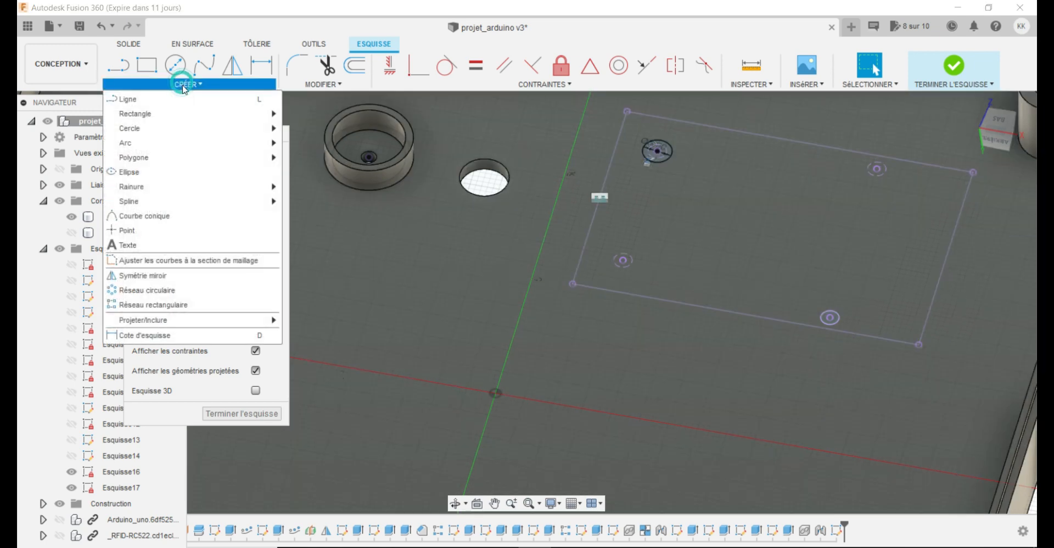
mouse_move(197, 127)
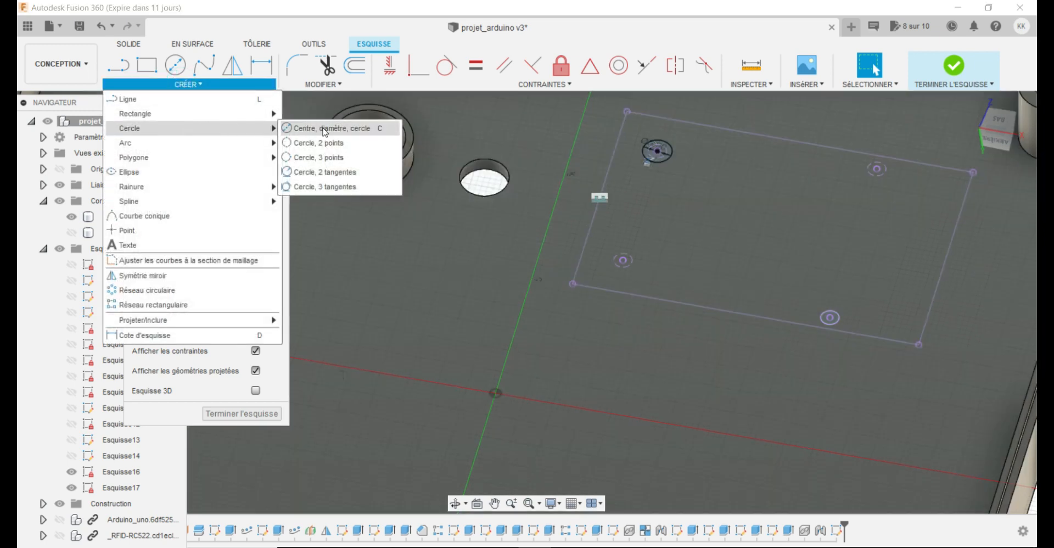
click(322, 128)
click(629, 256)
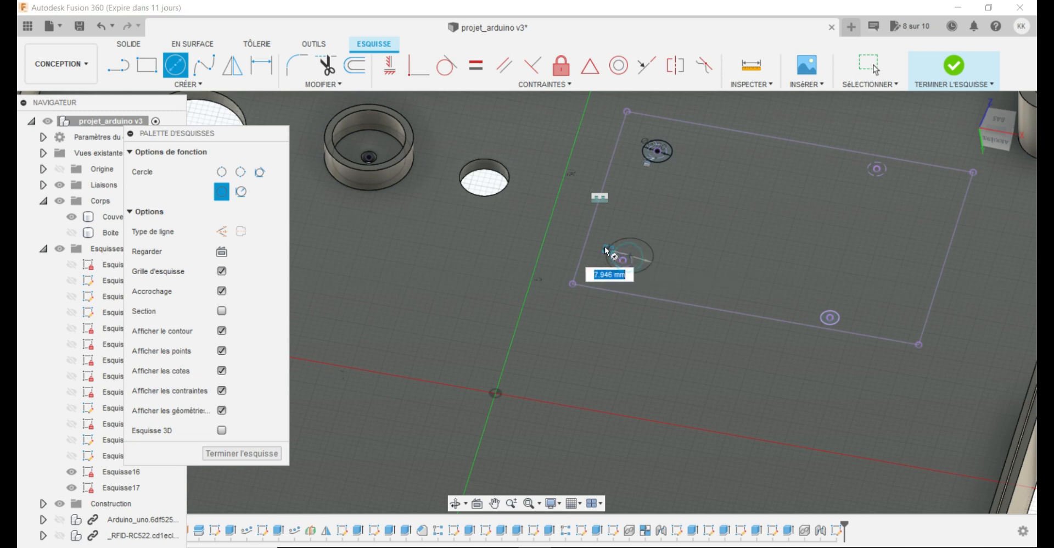
click(600, 250)
click(877, 168)
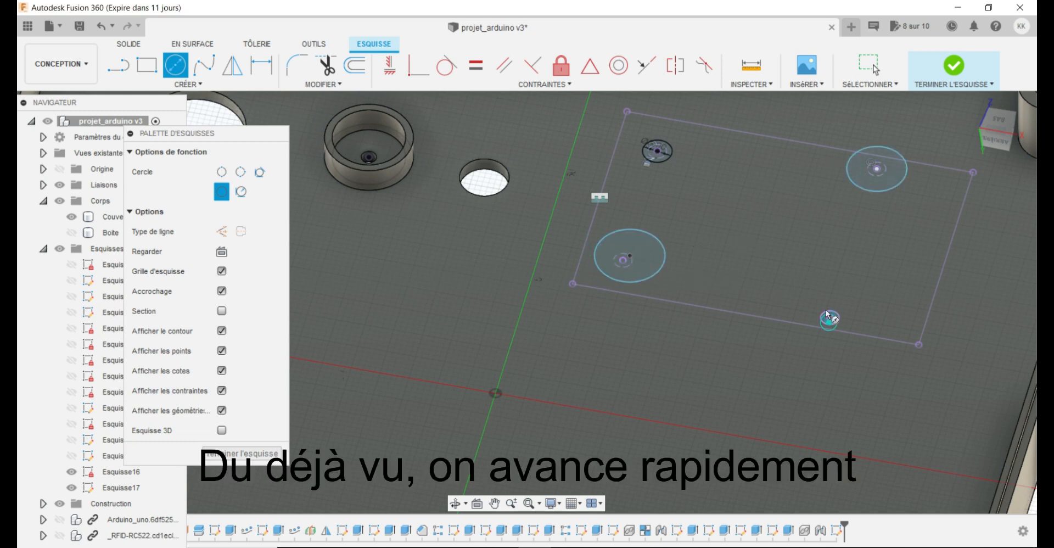
click(830, 317)
click(475, 65)
click(784, 265)
Draw a 10.5 mm diameter circle concentric with the 5 mm circle at the upper-left mounting hole.
click(188, 84)
click(321, 128)
click(658, 150)
text(10.5)
key(Return)
key(Escape)
Draw larger outer circles around the centres of the other three small circles.
scroll(639, 135, up, 5)
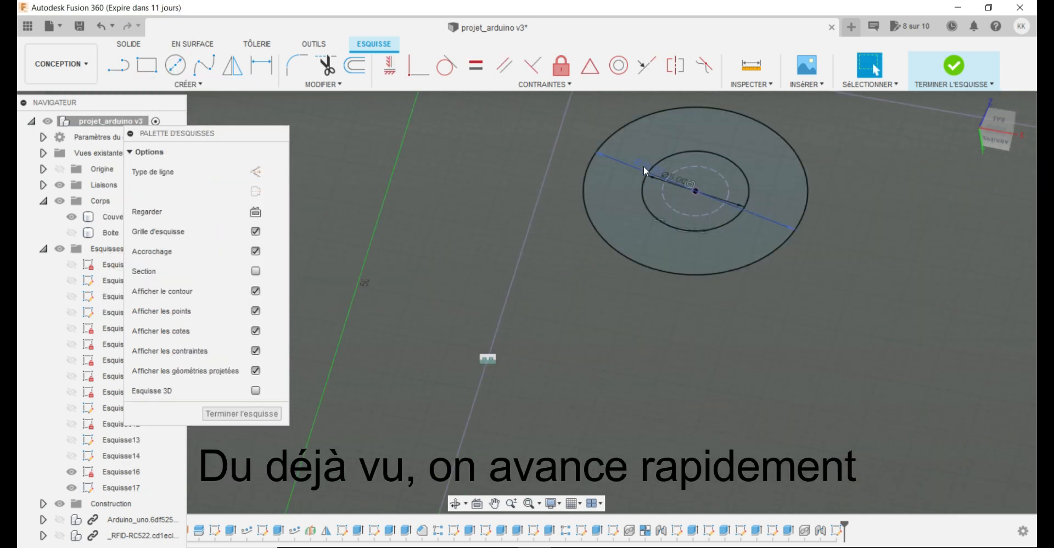
scroll(549, 181, down, 3)
scroll(549, 219, down, 5)
mouse_move(549, 219)
shift+middle_down()
mouse_move(631, 330)
mouse_move(549, 219)
shift+middle_up()
click(176, 65)
click(581, 294)
click(543, 260)
click(711, 220)
click(681, 195)
click(706, 314)
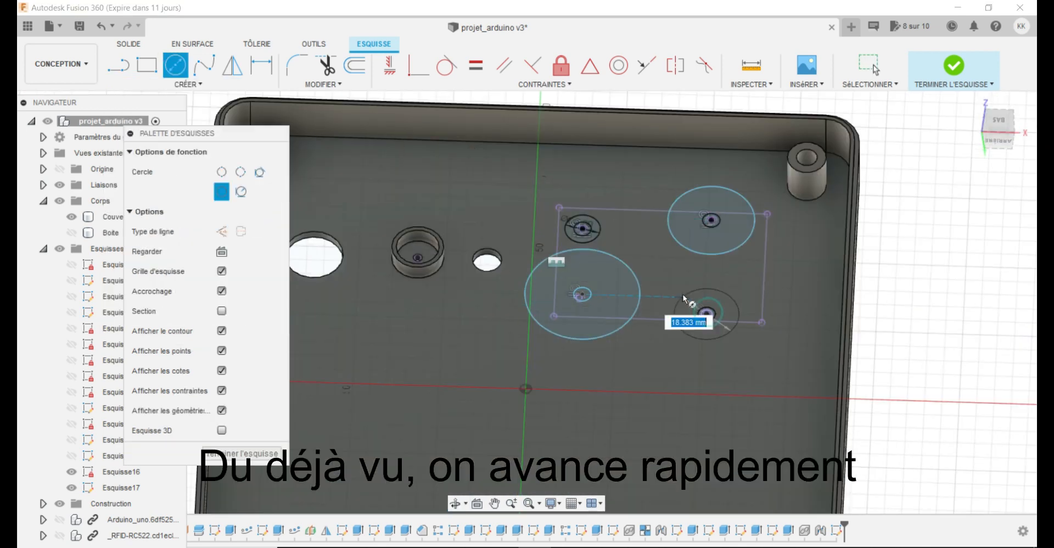
click(684, 296)
Make the three other outer circles equal to the 10.5 mm circle and finish the sketch.
click(475, 66)
click(597, 237)
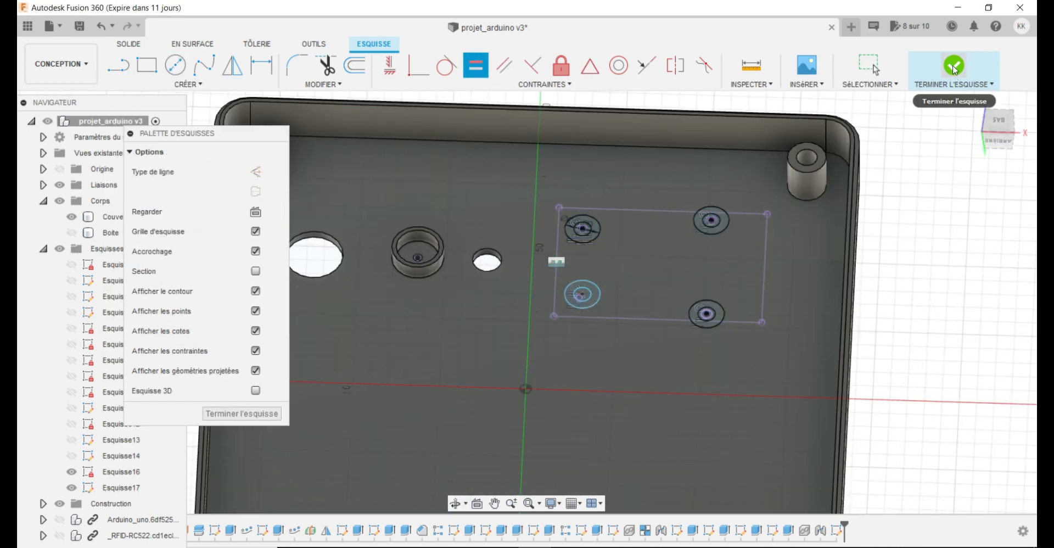
click(958, 81)
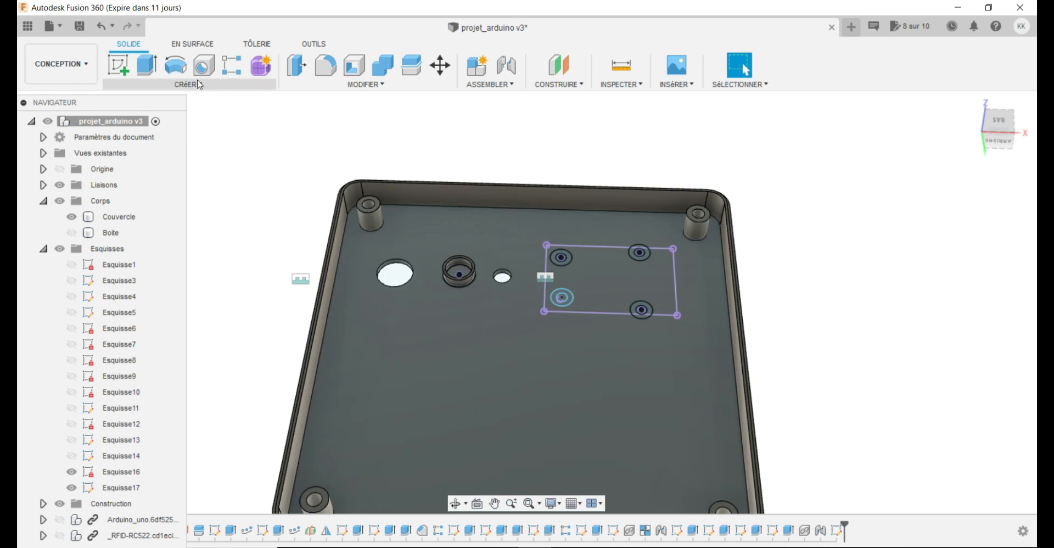
Start an extrusion and hide the RFID rectangle sketch Esquisse16, leaving only the ring profiles of Esquisse17 shown.
click(146, 64)
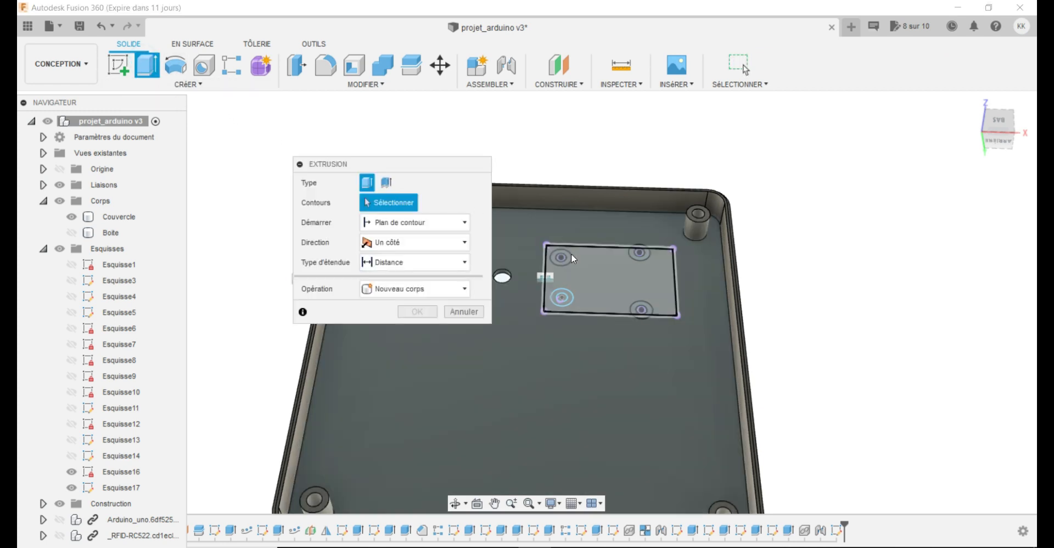
scroll(568, 258, up, 4)
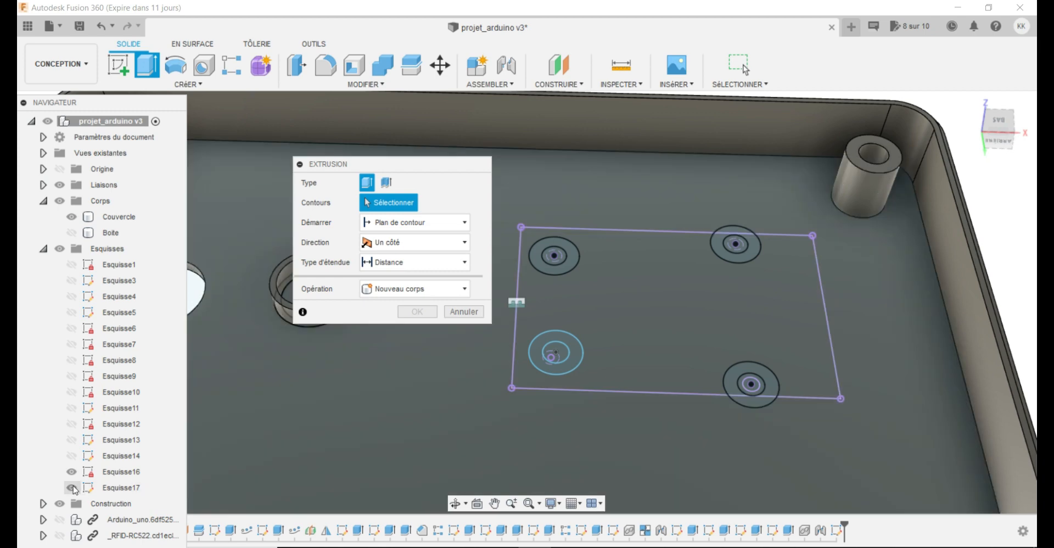
click(71, 487)
click(72, 488)
click(72, 471)
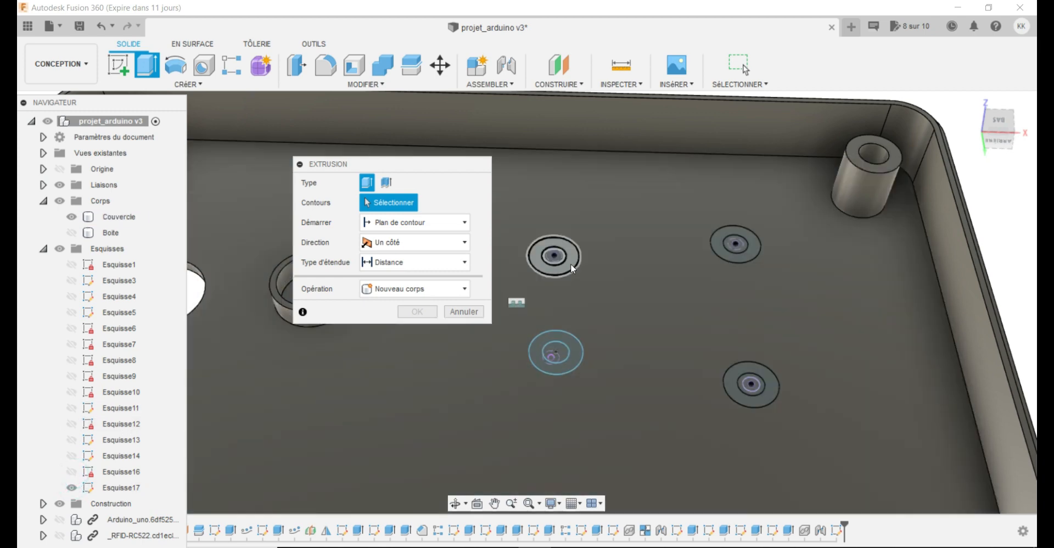
Extrude the four ring profiles 5 mm from the cover's inner face as standoffs for the RFID board.
click(573, 259)
click(571, 348)
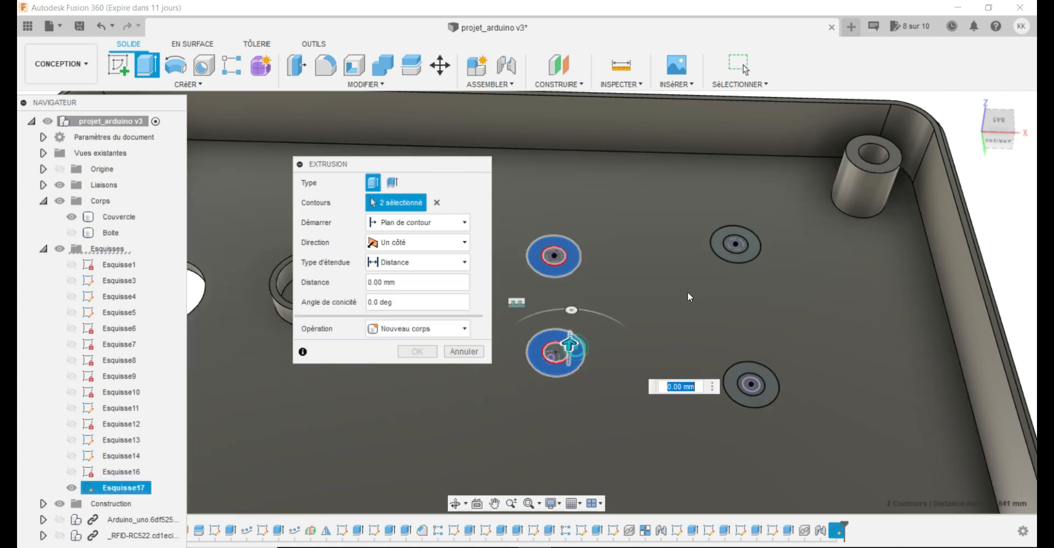
click(746, 257)
click(769, 395)
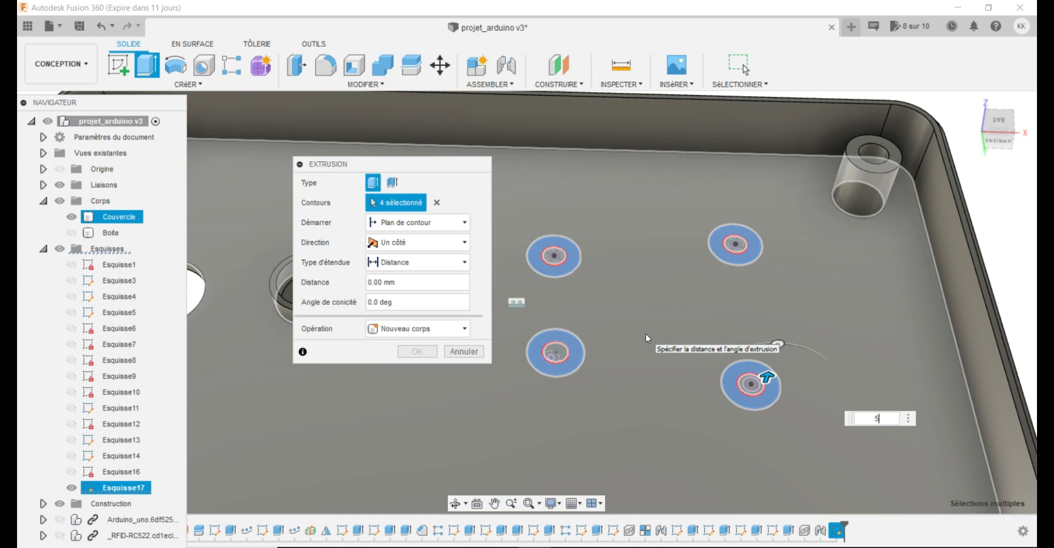
key(Return)
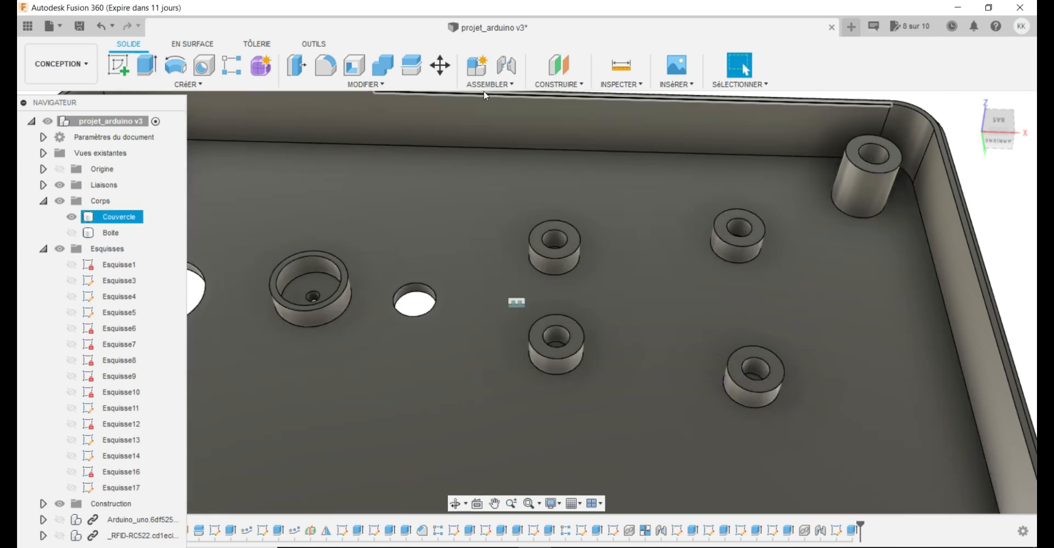
Open the commands for modifying the solid cover body.
click(377, 87)
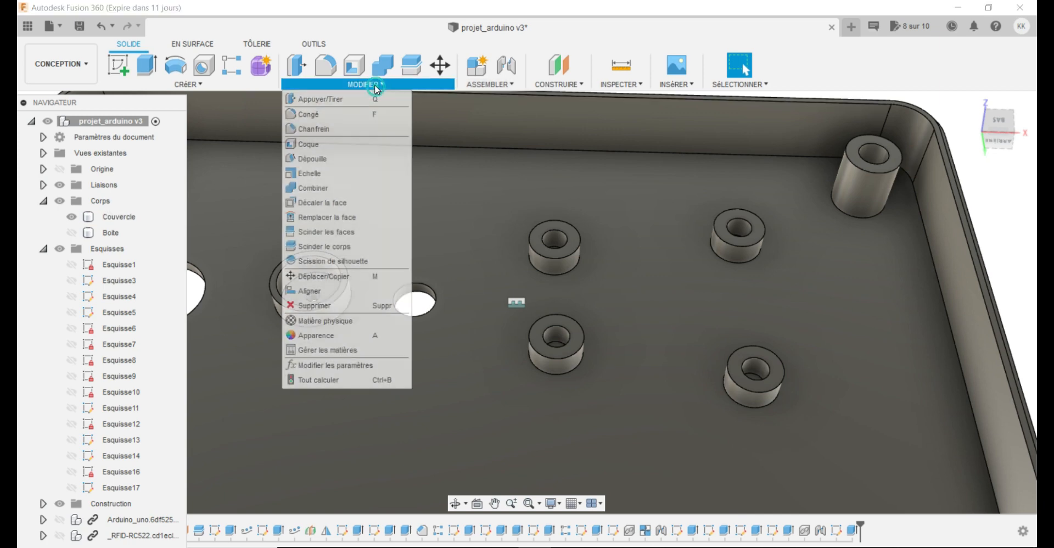
Chamfer the inner top edges of the four short standoffs with two distances, 0.2 mm and 5 mm.
click(318, 128)
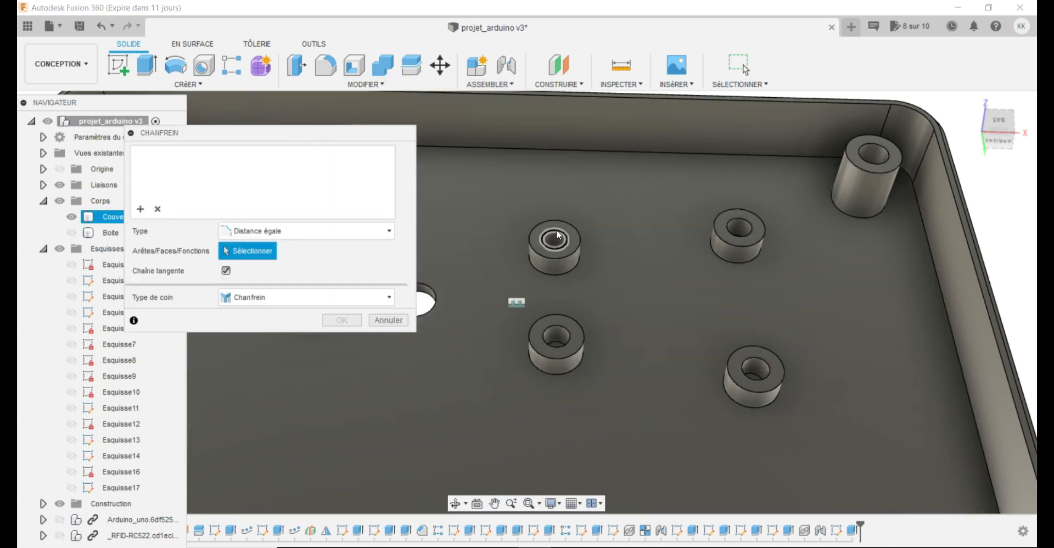
click(557, 227)
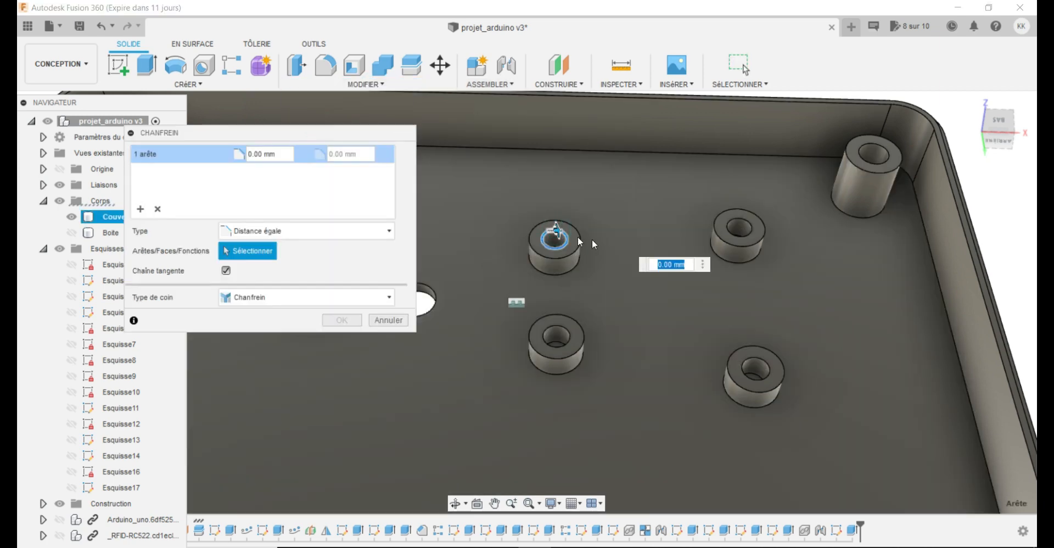
click(749, 220)
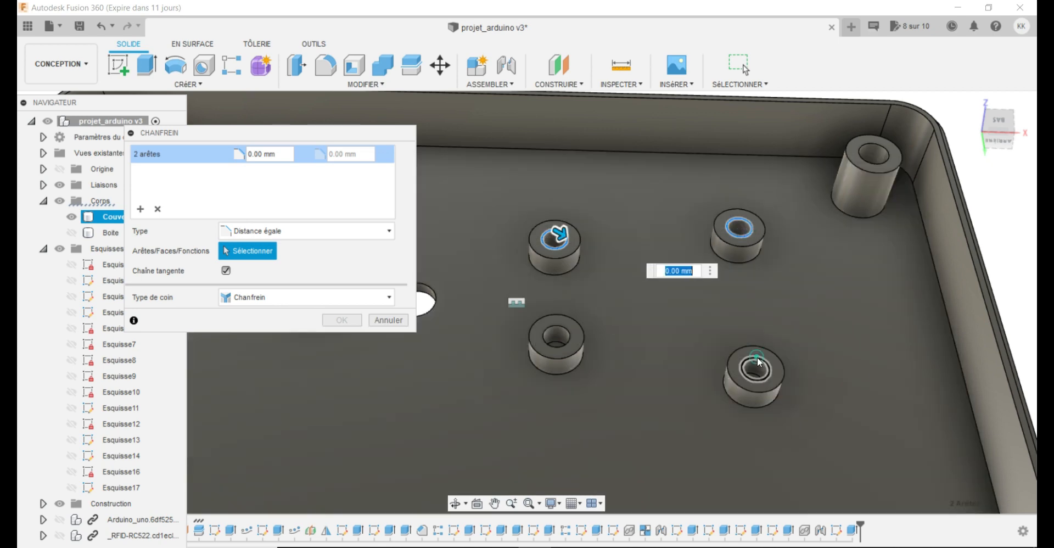
click(758, 361)
click(558, 333)
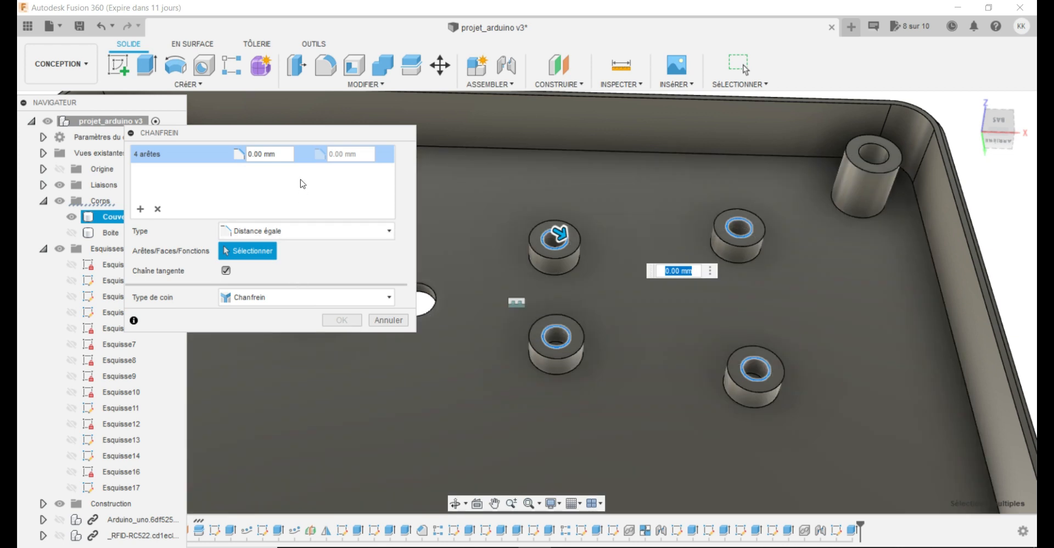
click(387, 233)
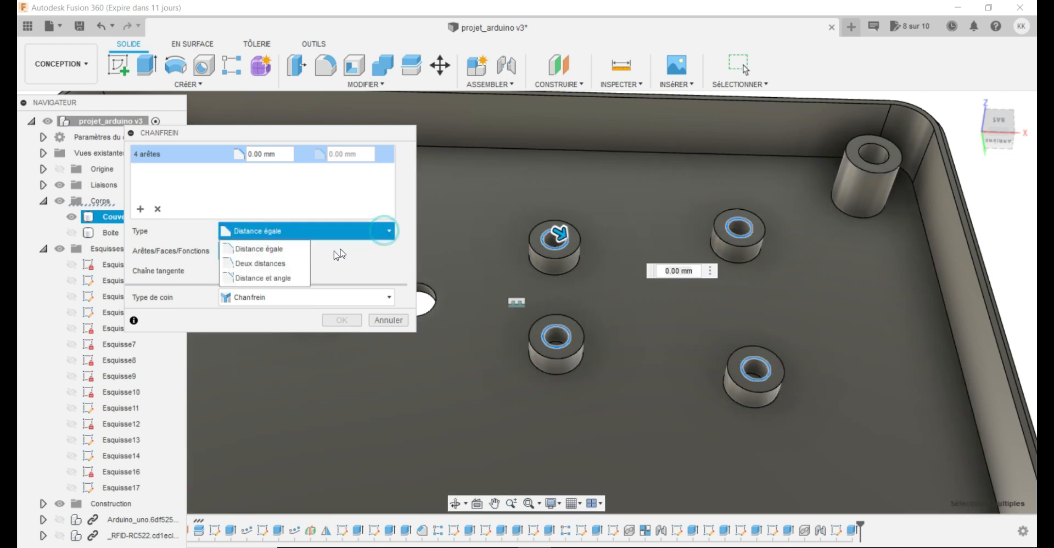
click(262, 261)
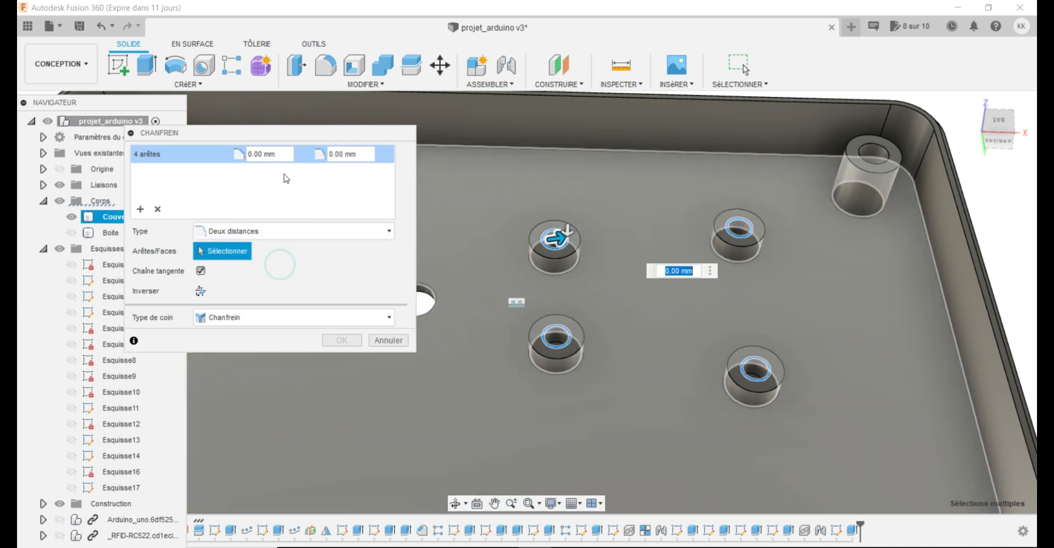
click(256, 153)
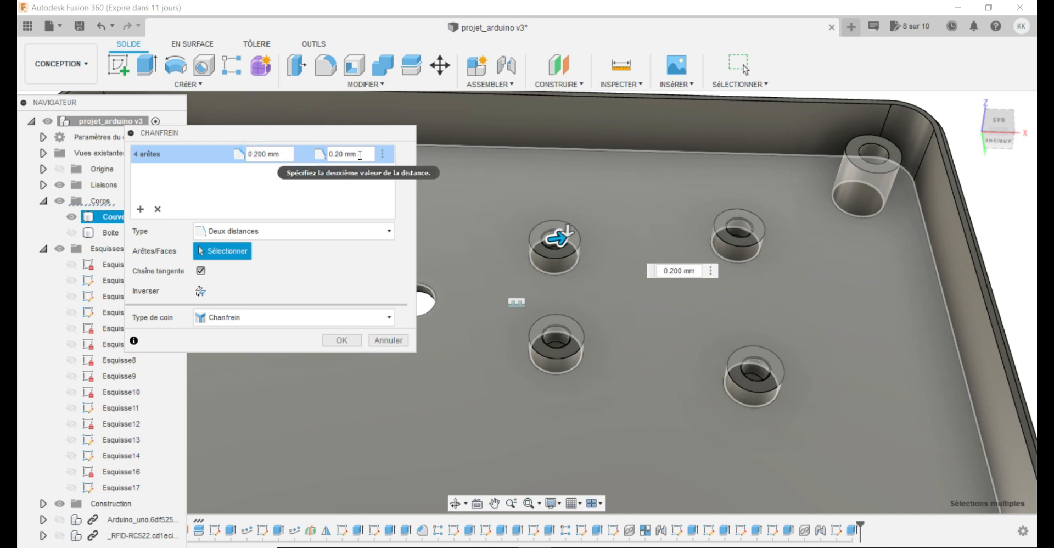
click(357, 155)
text(5)
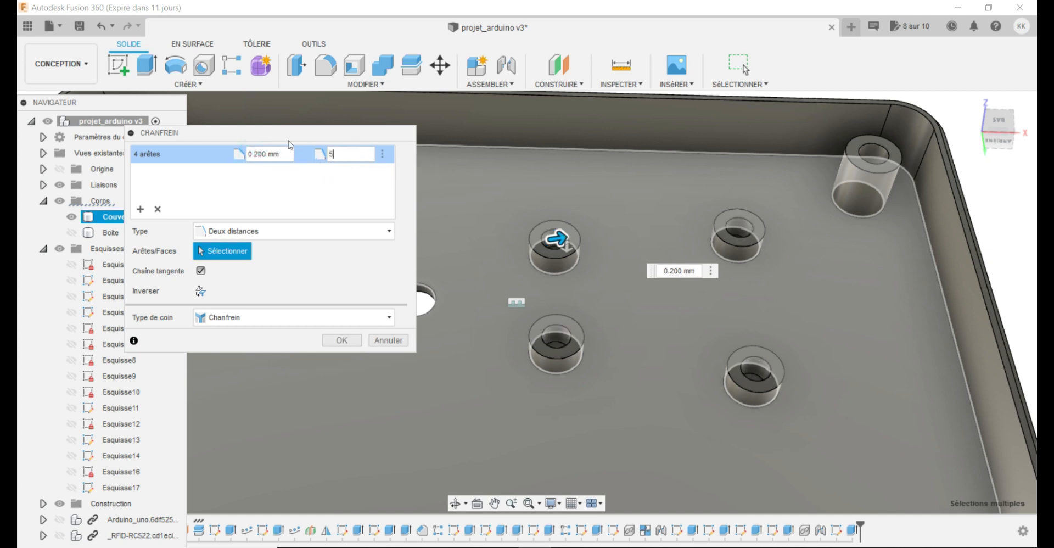
click(345, 341)
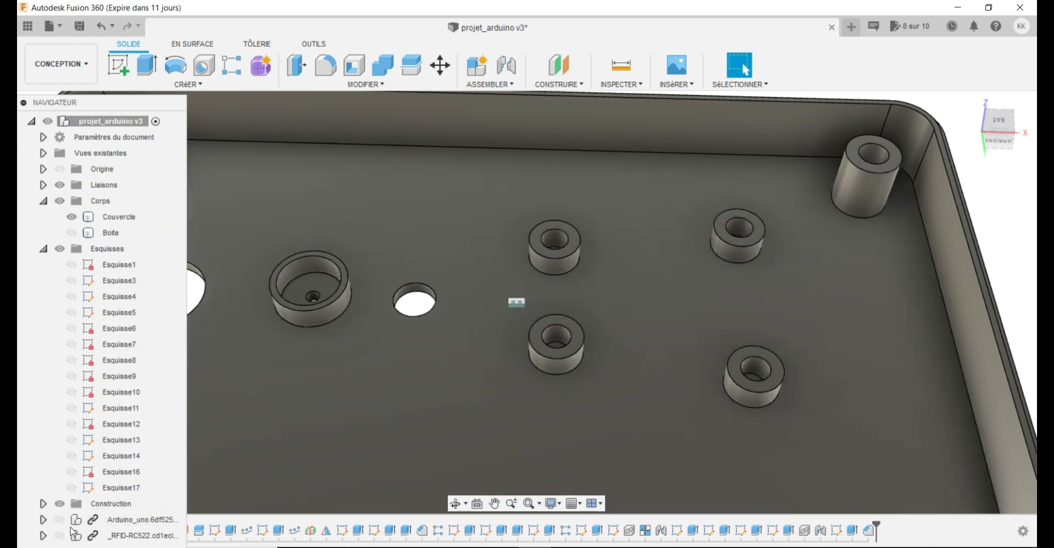
Show the RFID-RC522 component and check how it sits on the lid's four short standoffs.
click(61, 537)
click(60, 535)
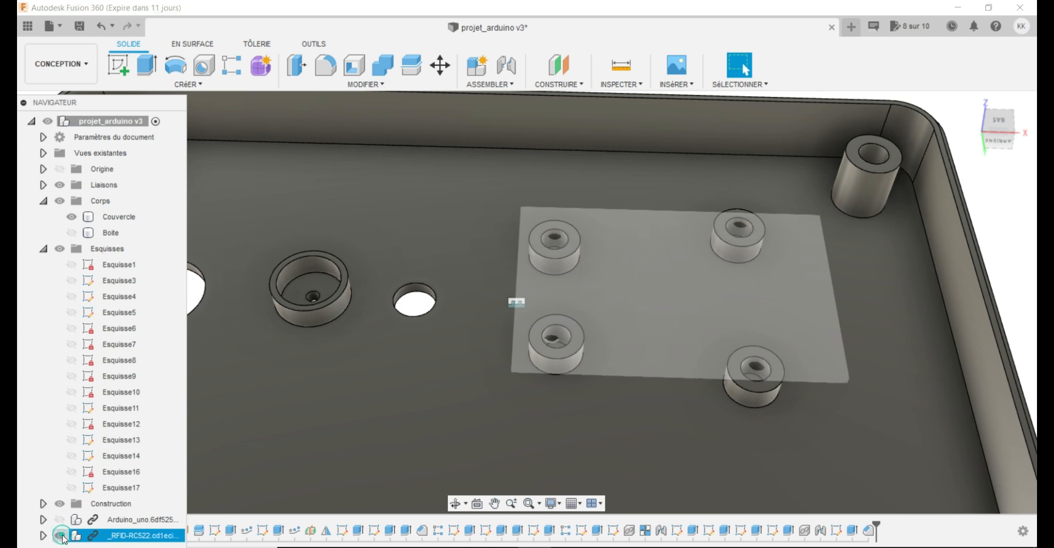
click(455, 503)
mouse_move(472, 478)
mouse_down()
mouse_move(607, 439)
mouse_move(625, 380)
mouse_move(659, 364)
mouse_move(649, 388)
mouse_move(703, 379)
mouse_move(754, 398)
mouse_move(566, 423)
mouse_move(392, 473)
mouse_move(412, 414)
mouse_up()
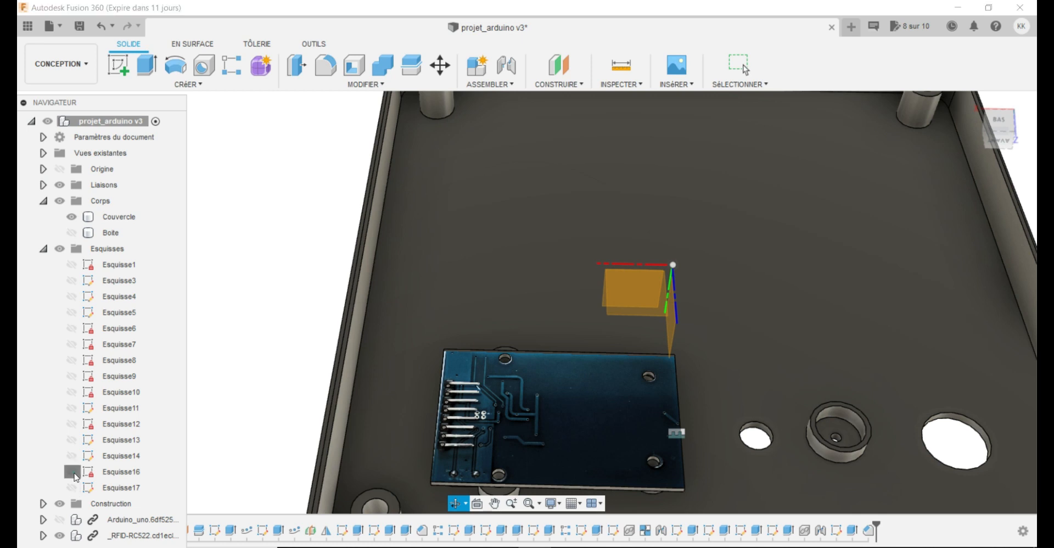
Show sketch Esquisse14 with Esquisse16 hidden, and hide the RFID-RC522 component.
click(71, 472)
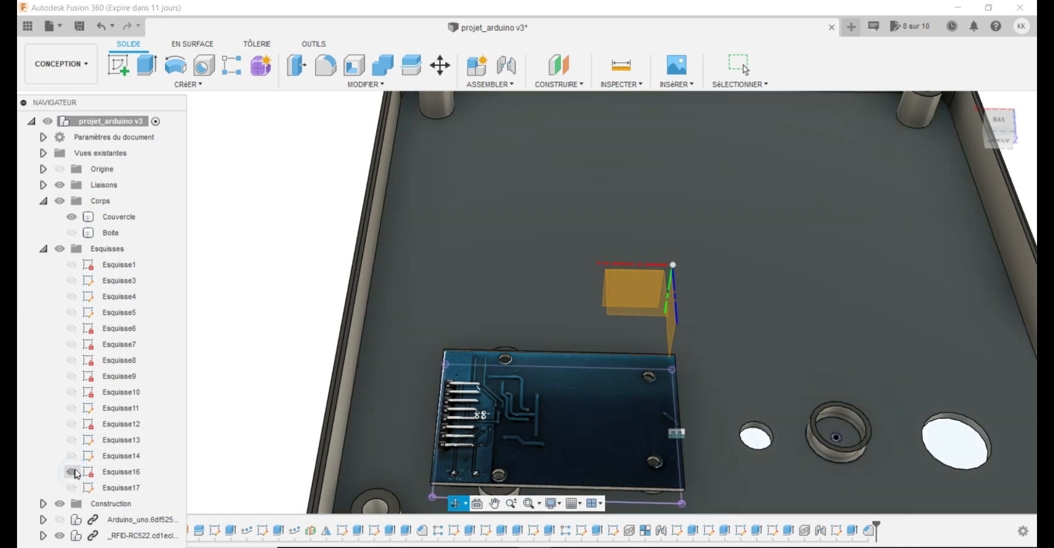
click(75, 457)
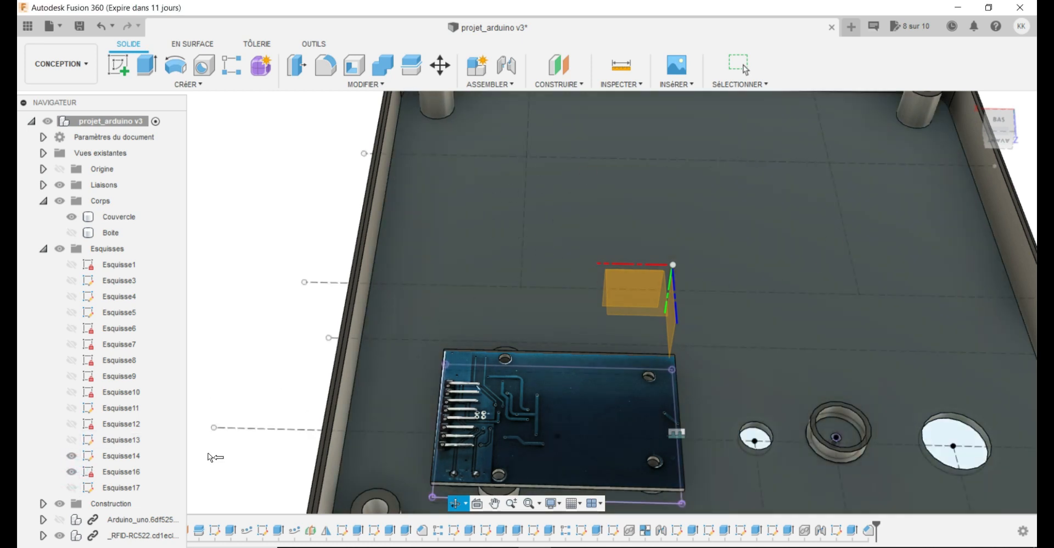
click(72, 472)
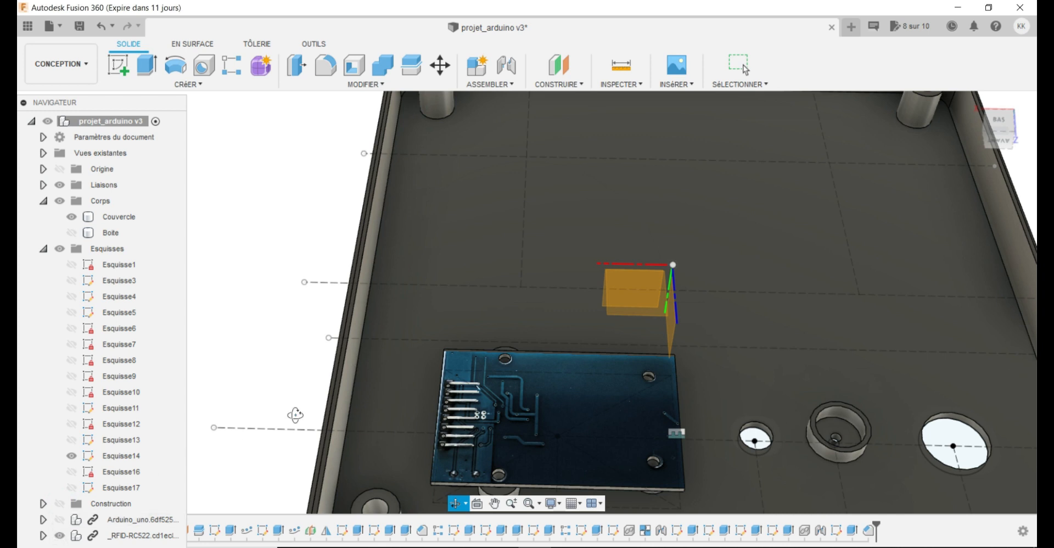
click(61, 537)
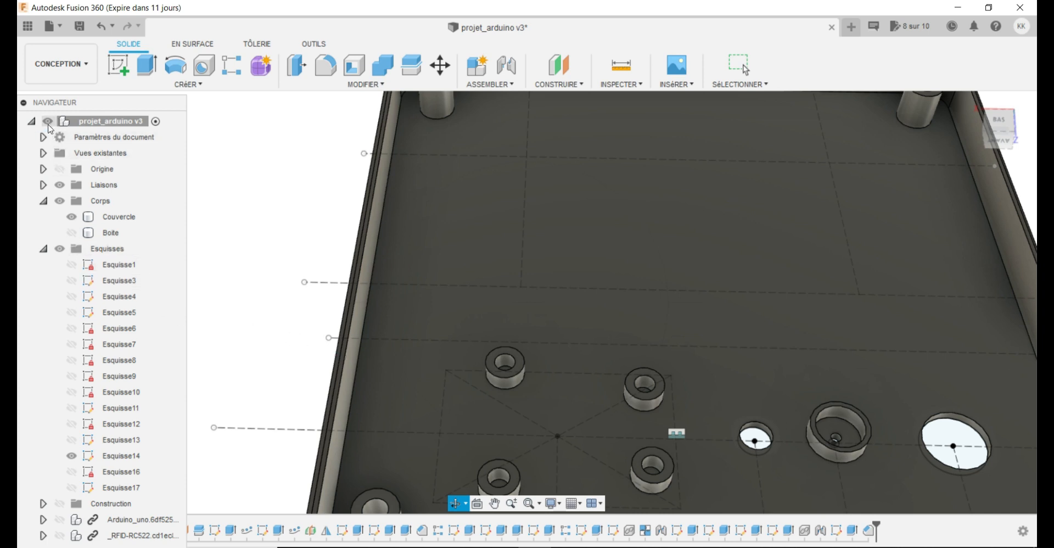
Insert the Nextion 3.5 display from the Mes exports folder into the design.
click(27, 26)
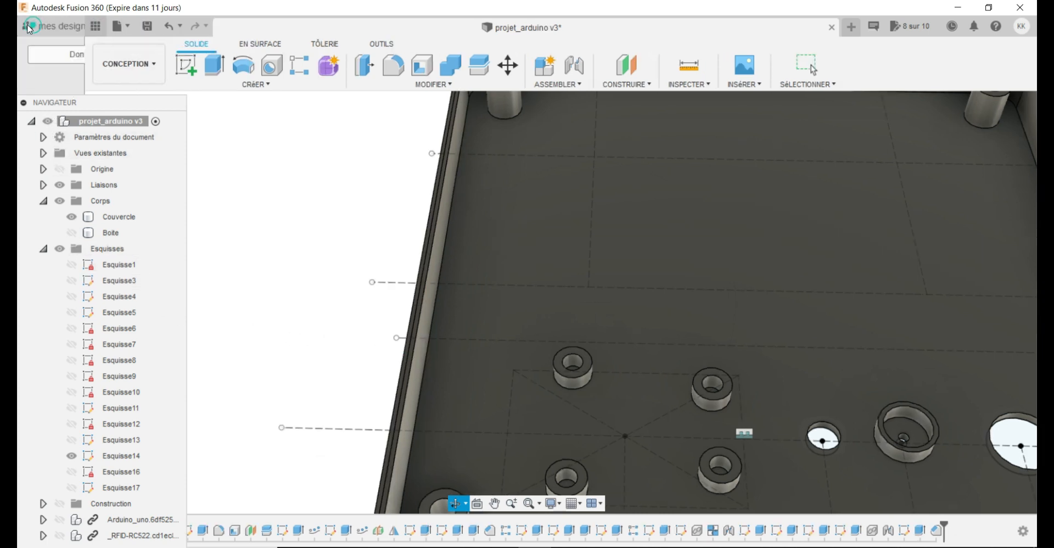
drag(125, 104, 186, 389)
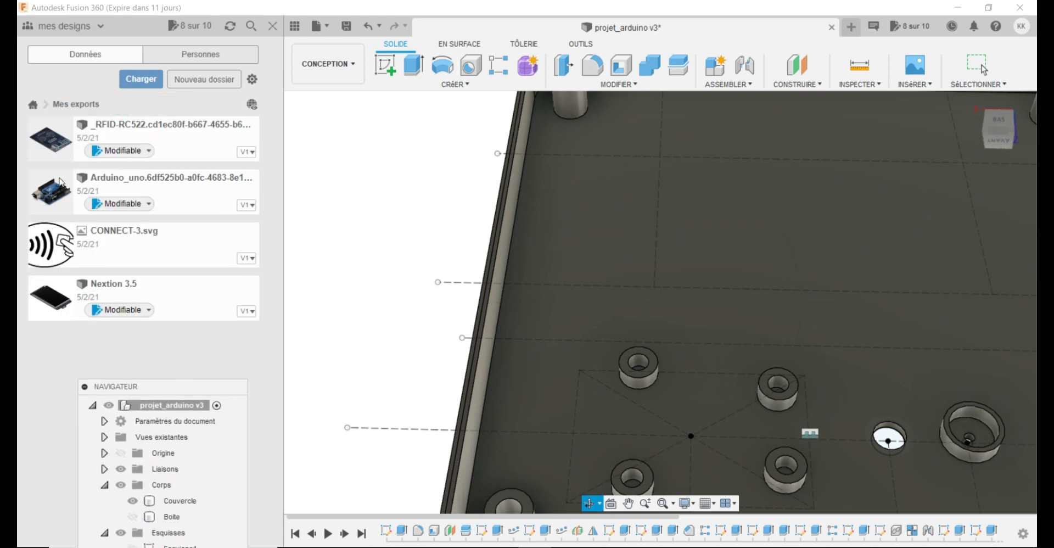
drag(48, 303, 796, 217)
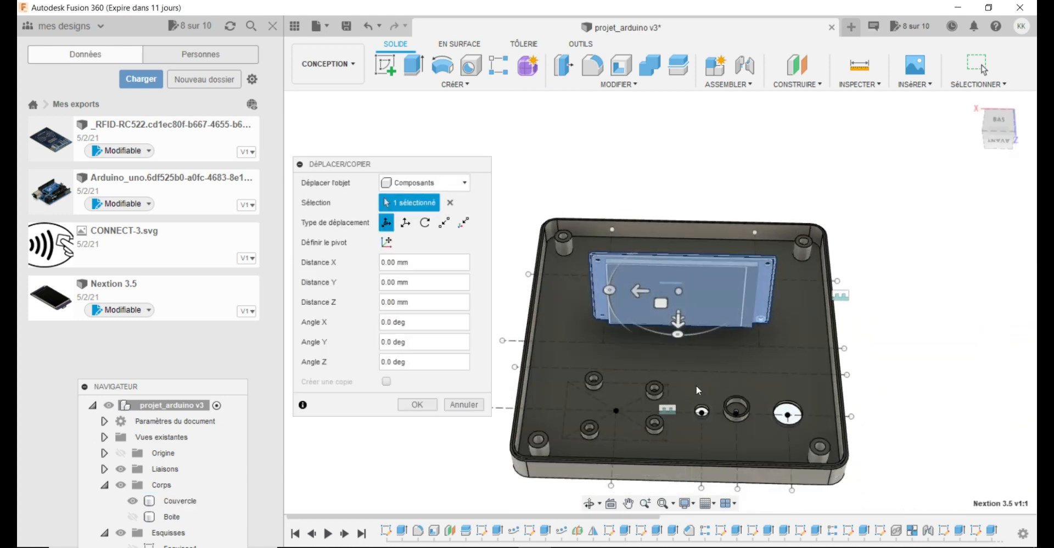
Rotate the inserted Nextion 3.5 display -90 degrees about X so it lies parallel to the lid floor.
scroll(695, 377, up, 4)
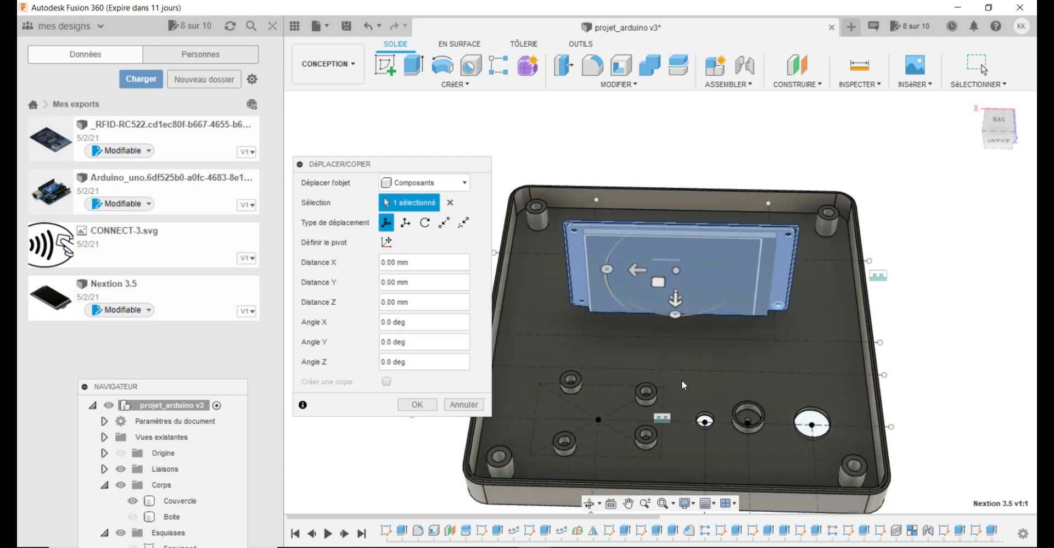
click(591, 505)
drag(676, 373, 688, 428)
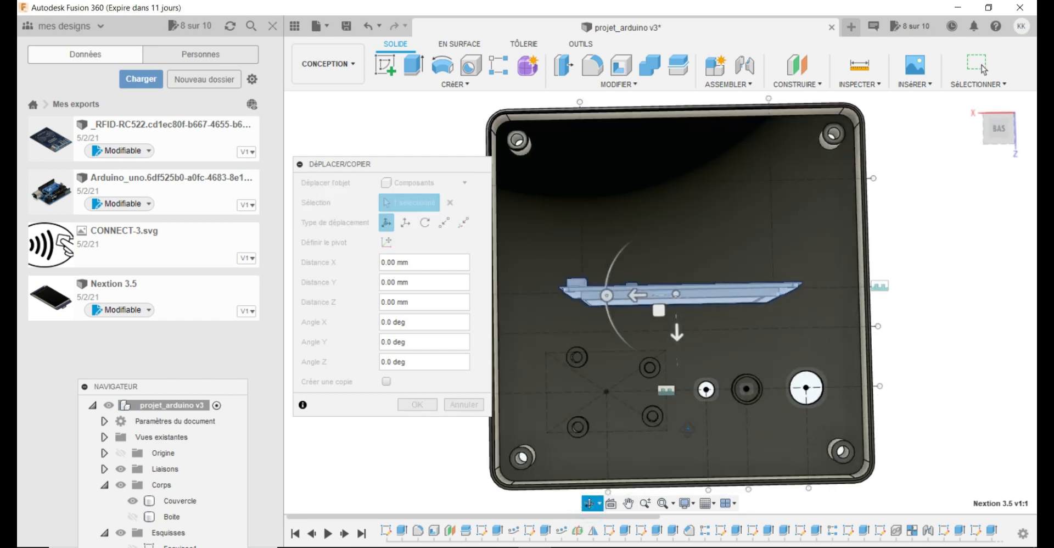
key(Escape)
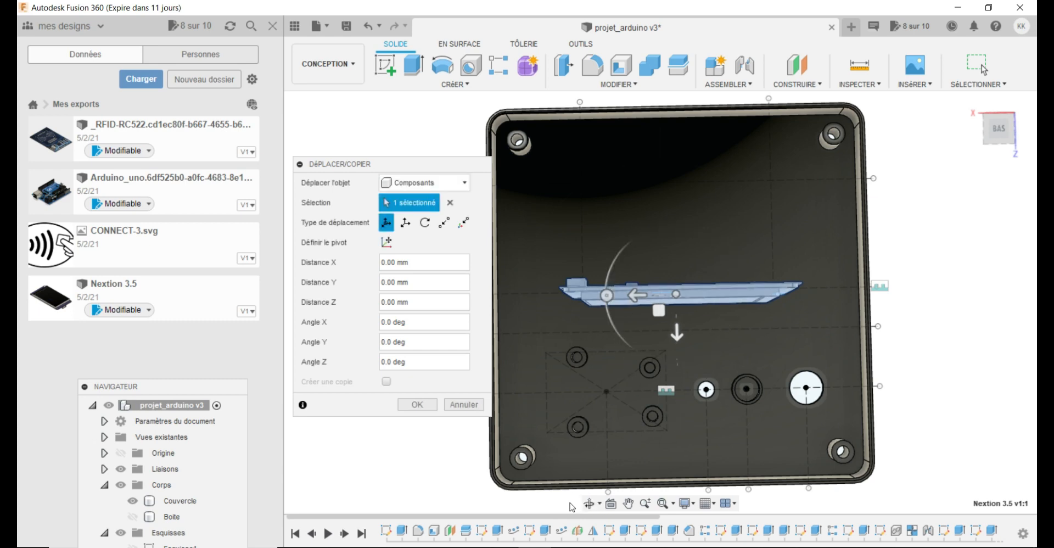
click(591, 503)
drag(675, 351, 674, 312)
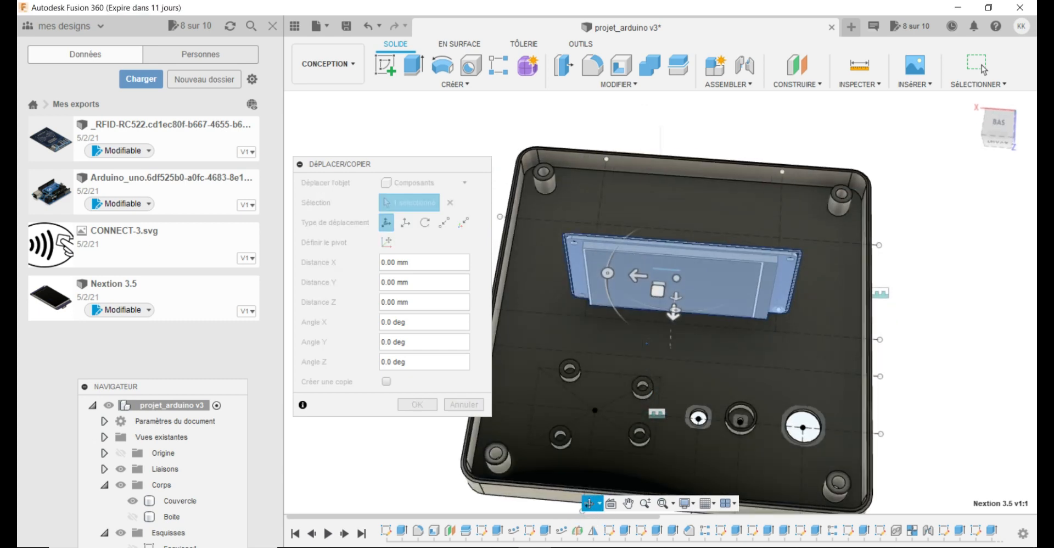
drag(713, 350, 634, 332)
key(Escape)
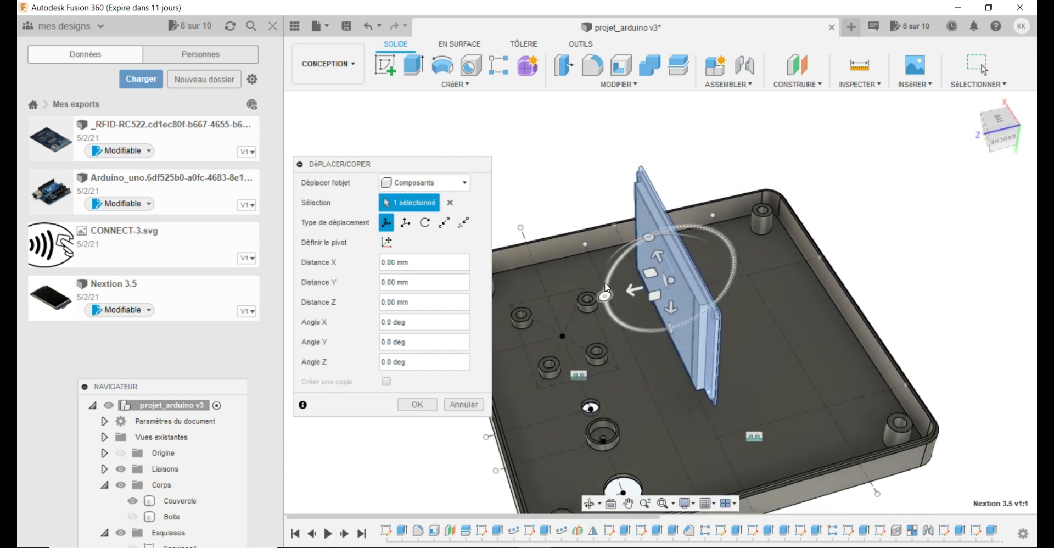
drag(604, 296, 637, 346)
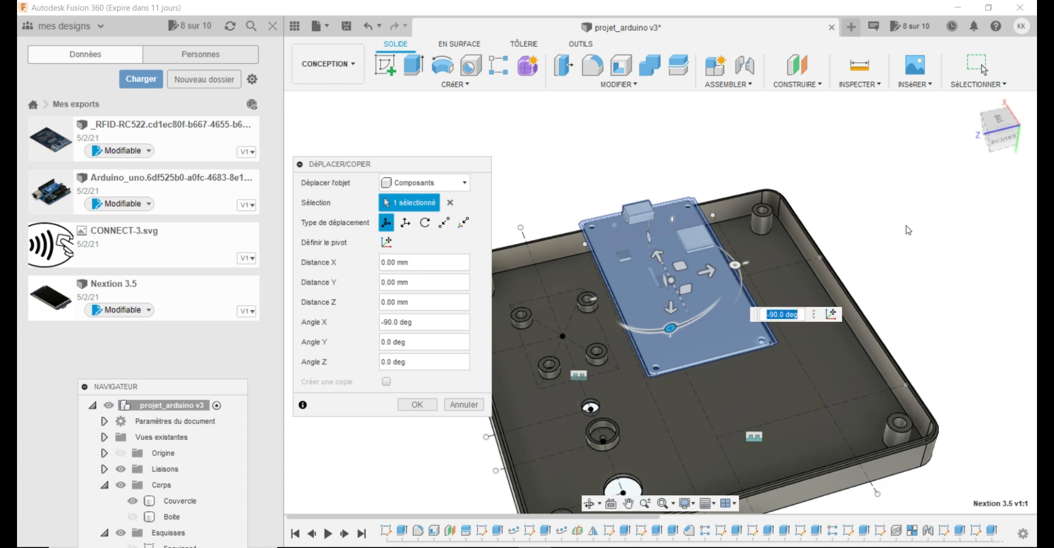
Move the Nextion 3.5 display 35 mm in Y and lower it into the lid.
click(999, 121)
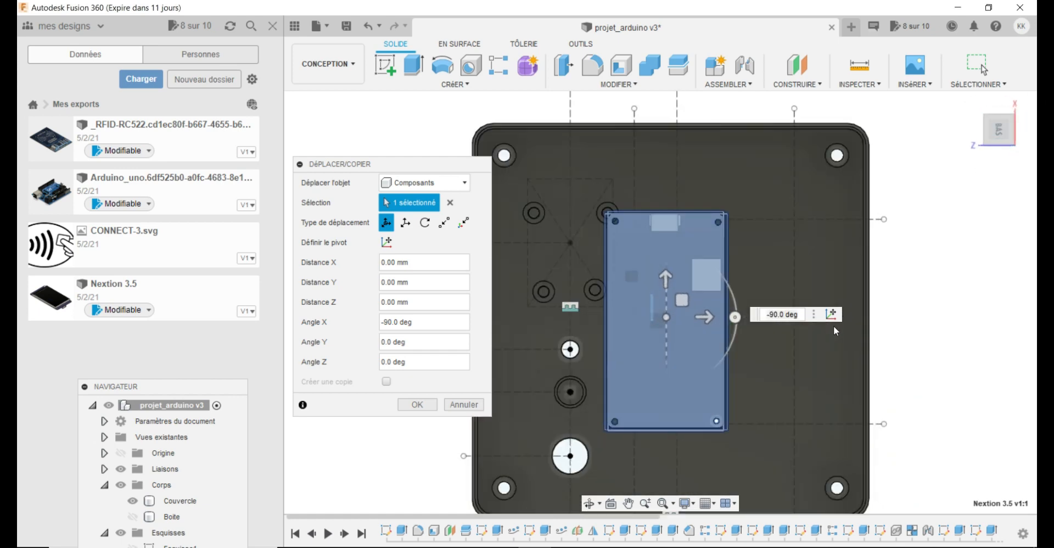
drag(708, 317, 780, 329)
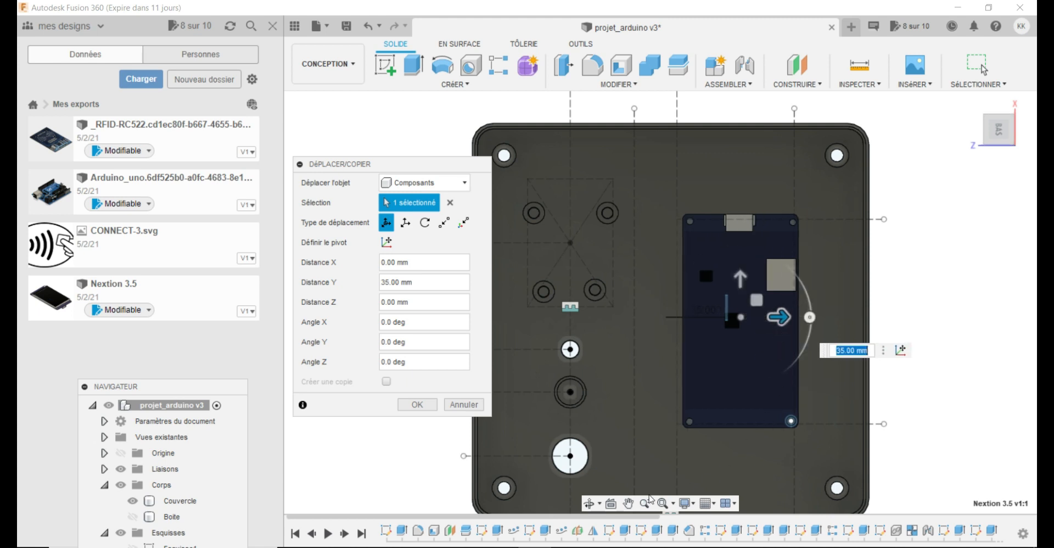
click(588, 506)
mouse_move(635, 441)
mouse_down()
mouse_move(579, 252)
mouse_move(588, 246)
mouse_move(652, 243)
mouse_move(648, 389)
mouse_move(651, 357)
mouse_up()
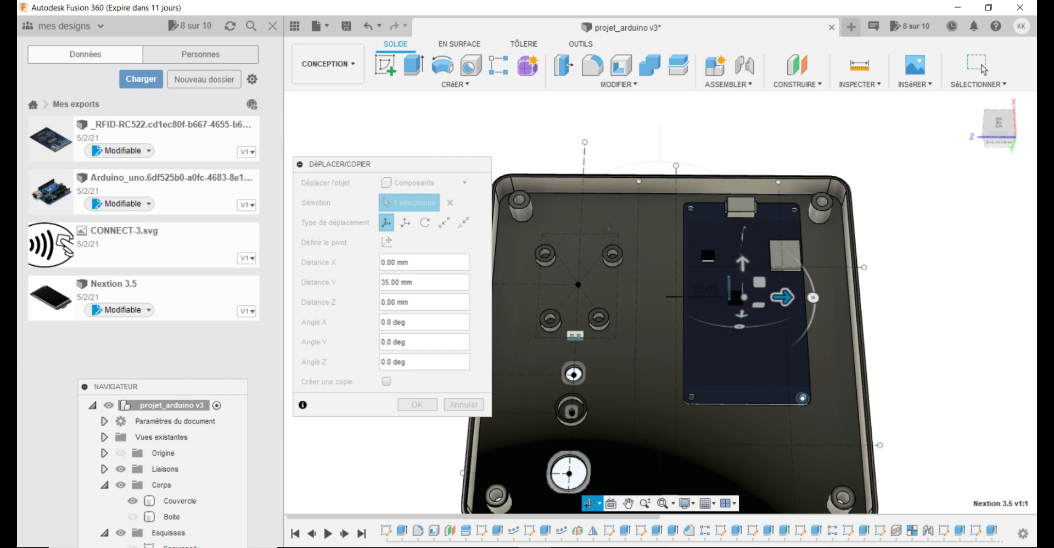
drag(657, 367, 748, 301)
shift+middle_drag(748, 301, 749, 313)
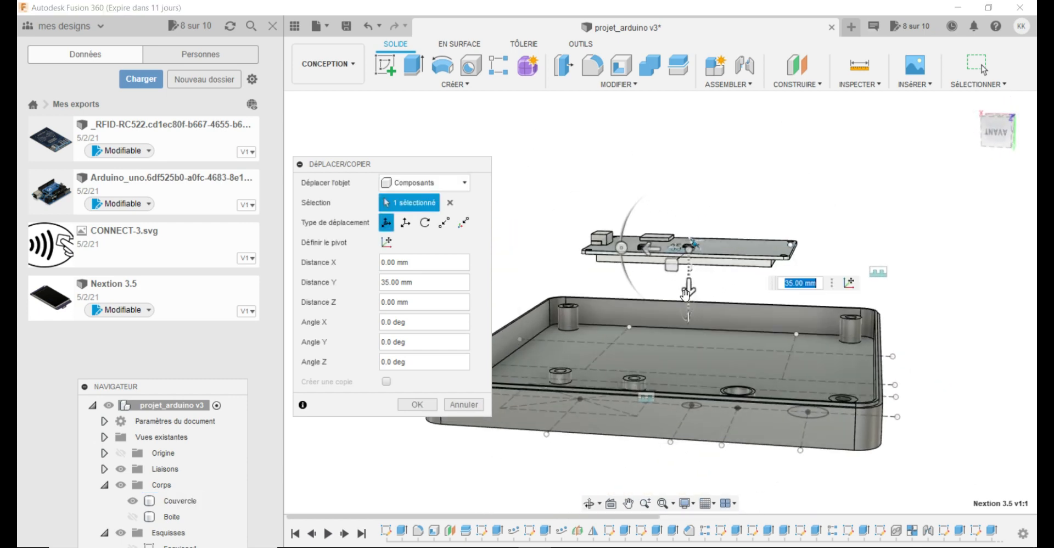
drag(688, 301, 683, 347)
shift+middle_drag(683, 347, 692, 412)
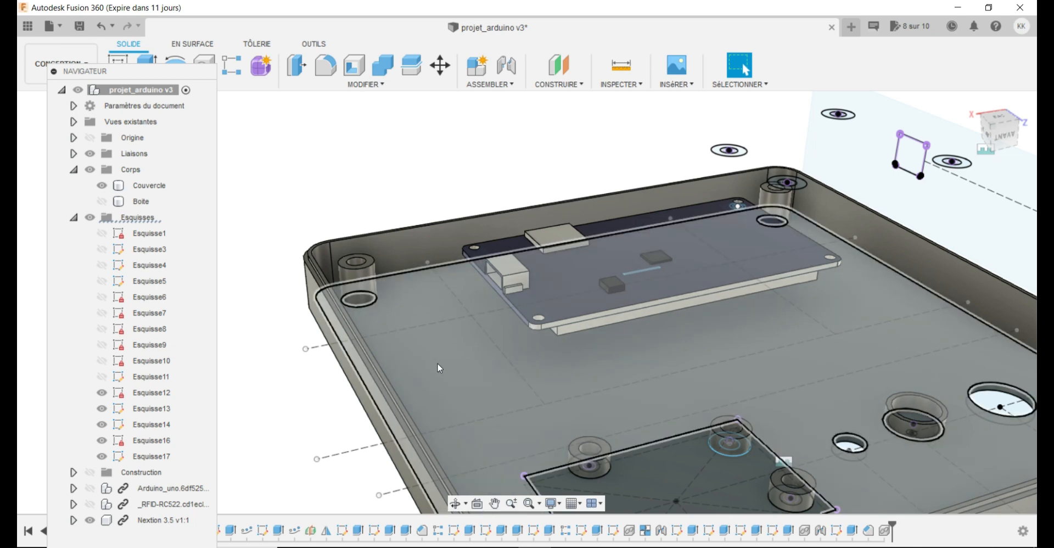
Hide the sketches Esquisse12, Esquisse13, Esquisse14, Esquisse16 and Esquisse17.
click(102, 393)
click(102, 408)
click(102, 425)
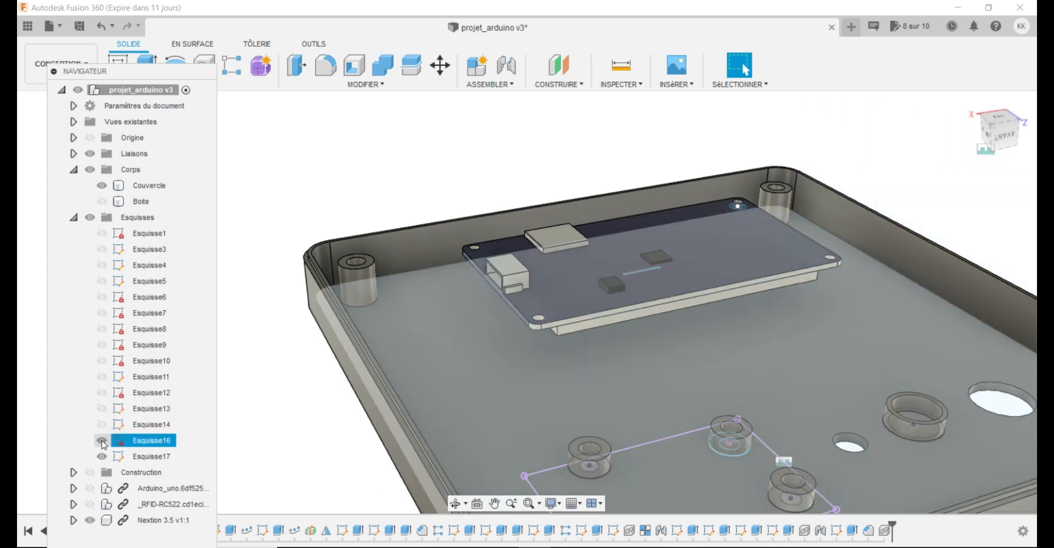
click(102, 440)
click(102, 456)
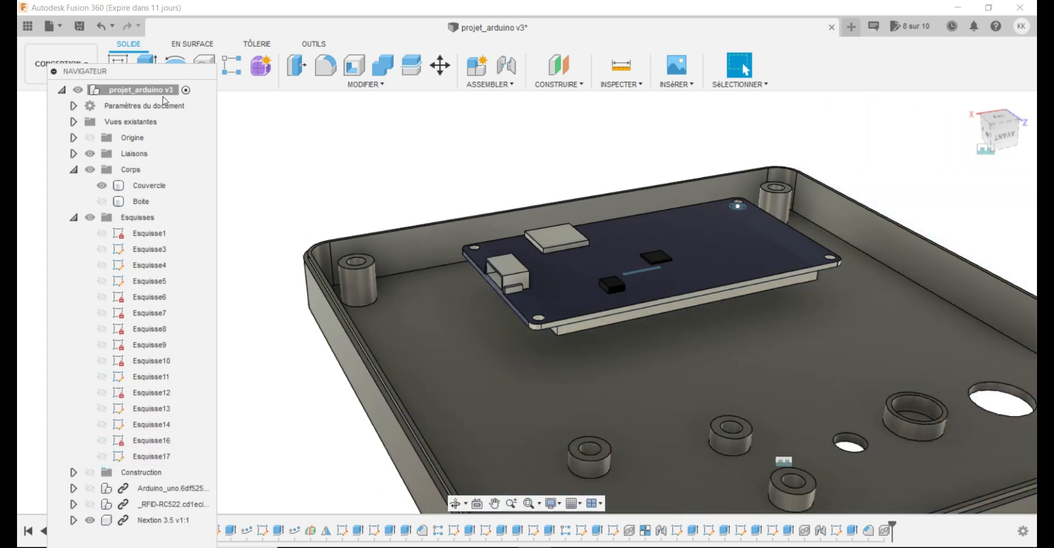
Create a new sketch on the lid's inner floor and start the Project command in it.
drag(147, 68, 148, 111)
click(118, 65)
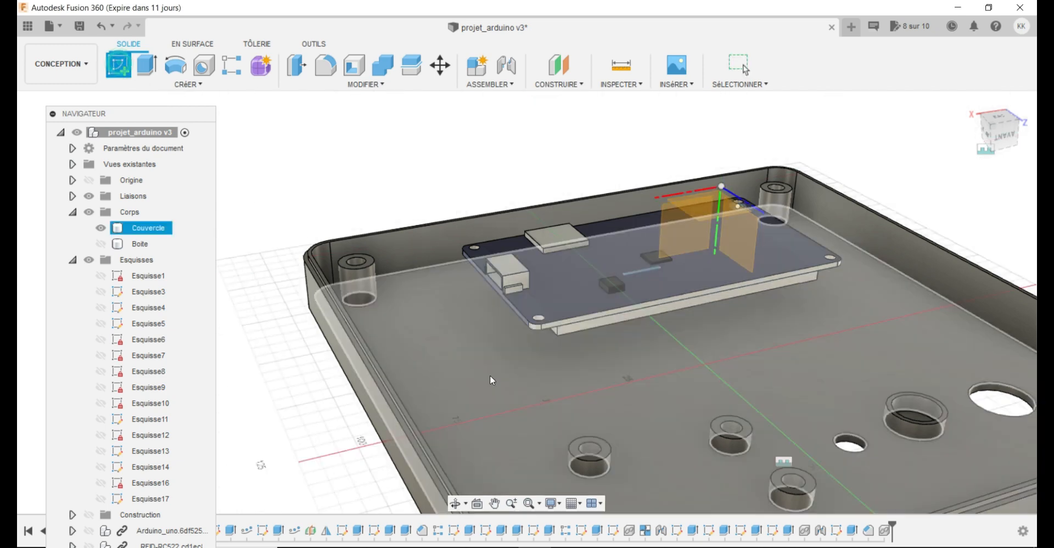
click(506, 351)
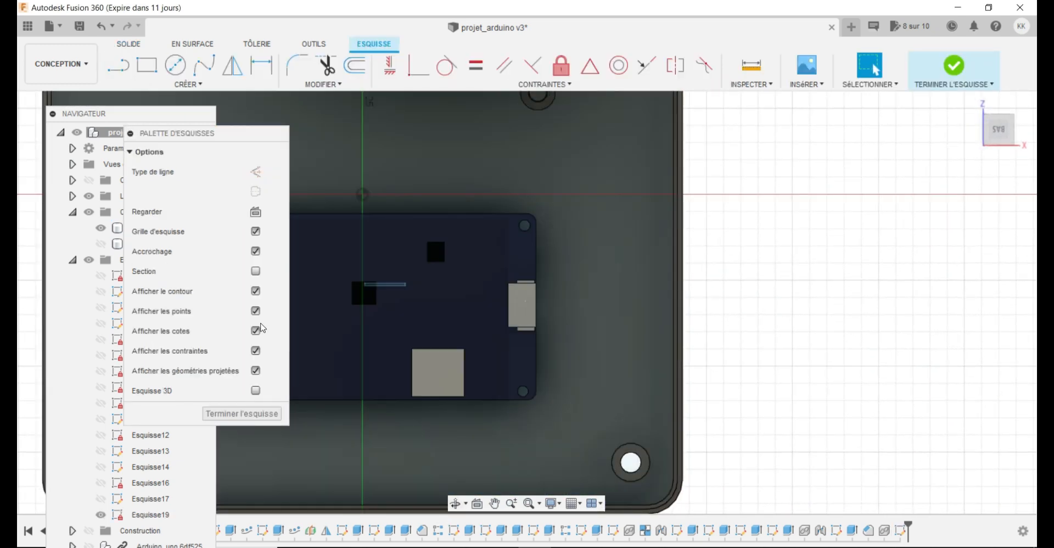
click(188, 84)
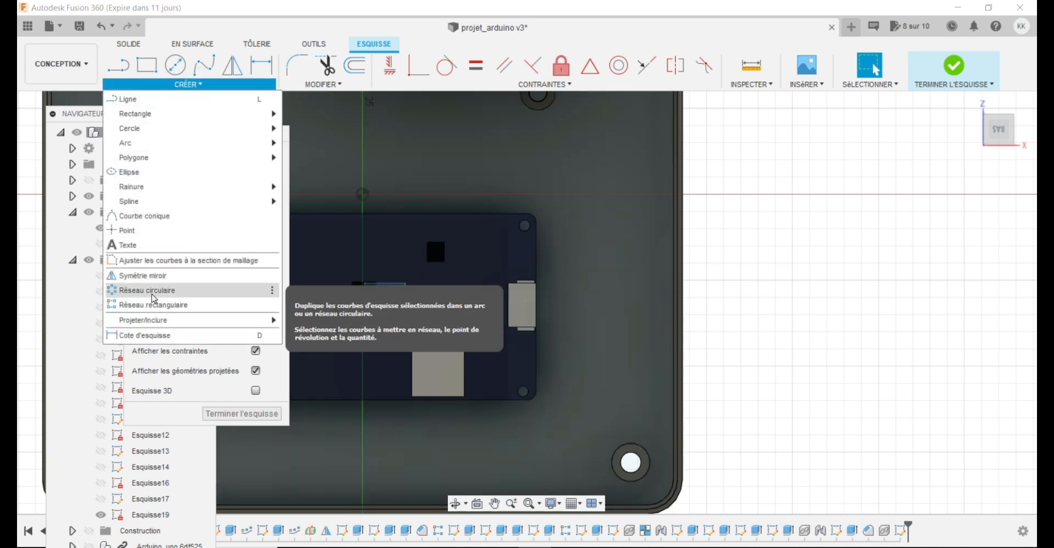
mouse_move(153, 319)
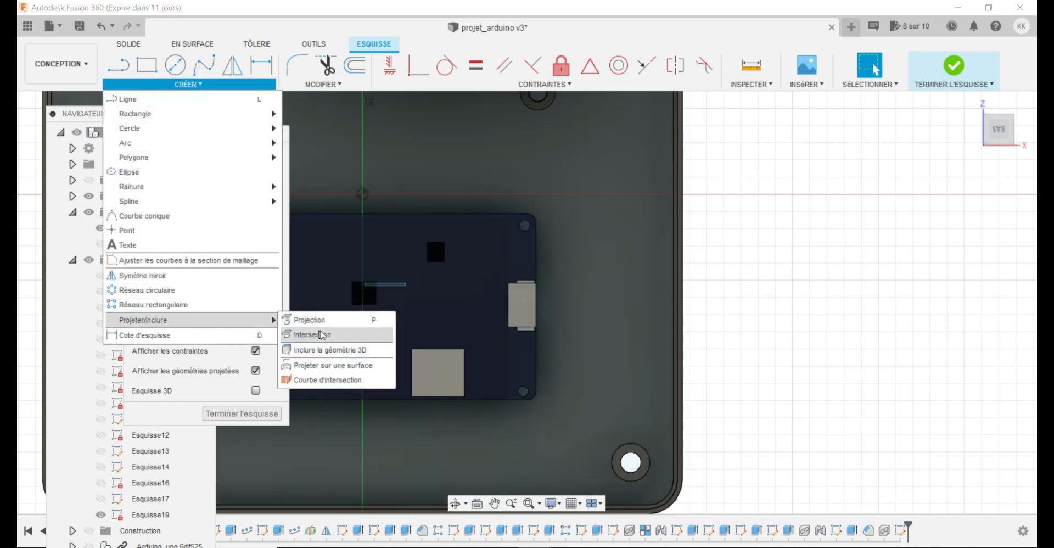
click(328, 321)
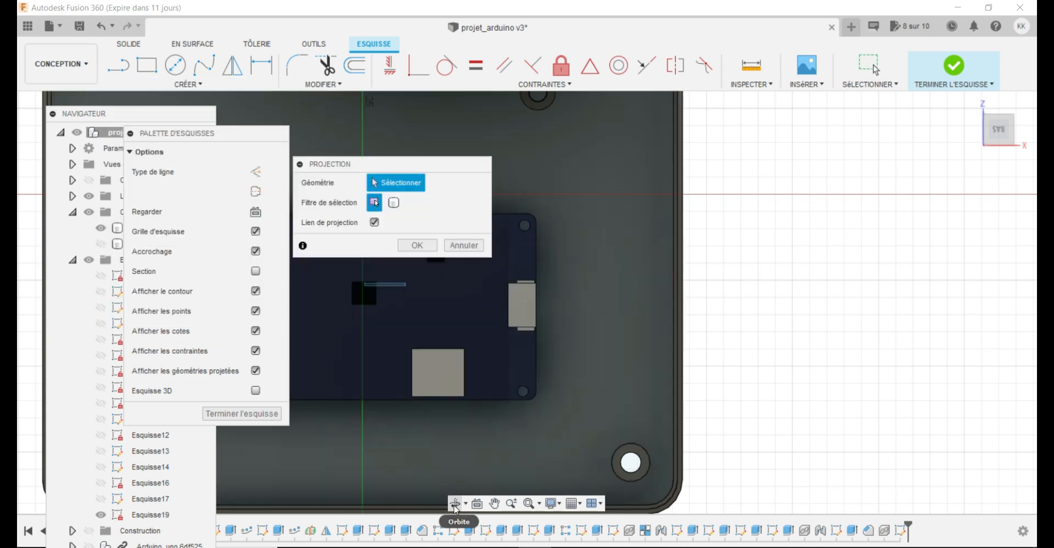
shift+middle_drag(510, 456, 508, 307)
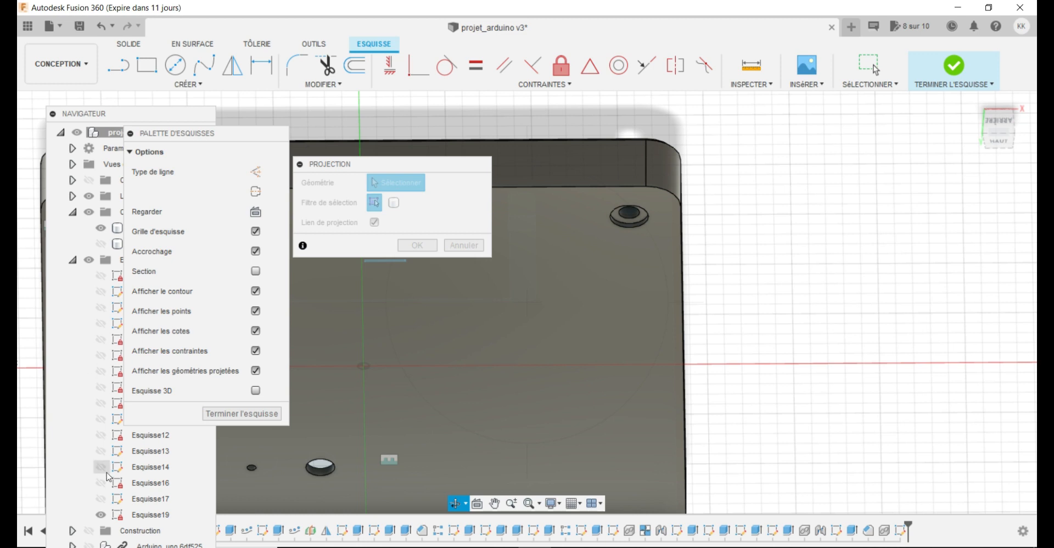
click(102, 499)
click(102, 499)
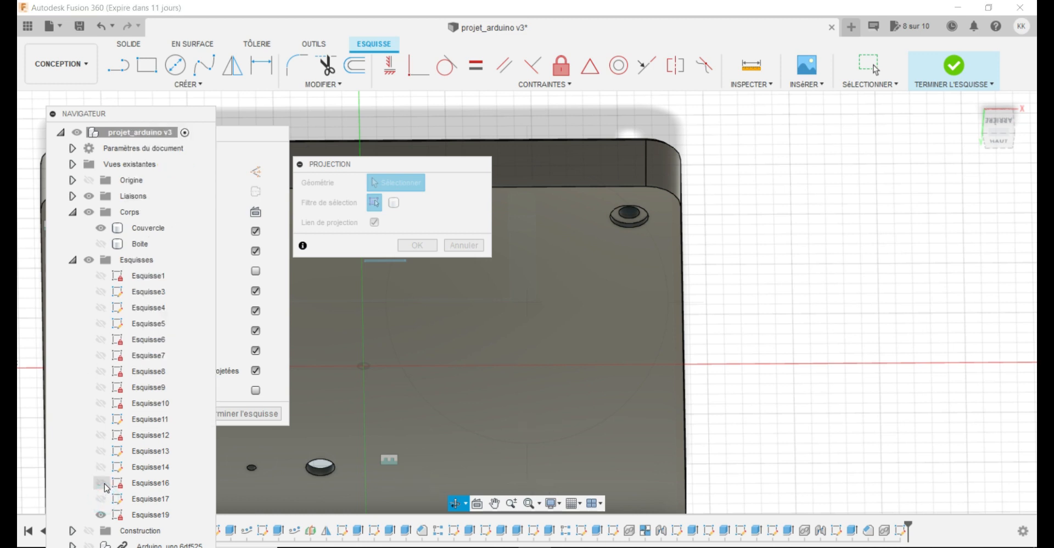
click(102, 483)
click(102, 483)
click(101, 467)
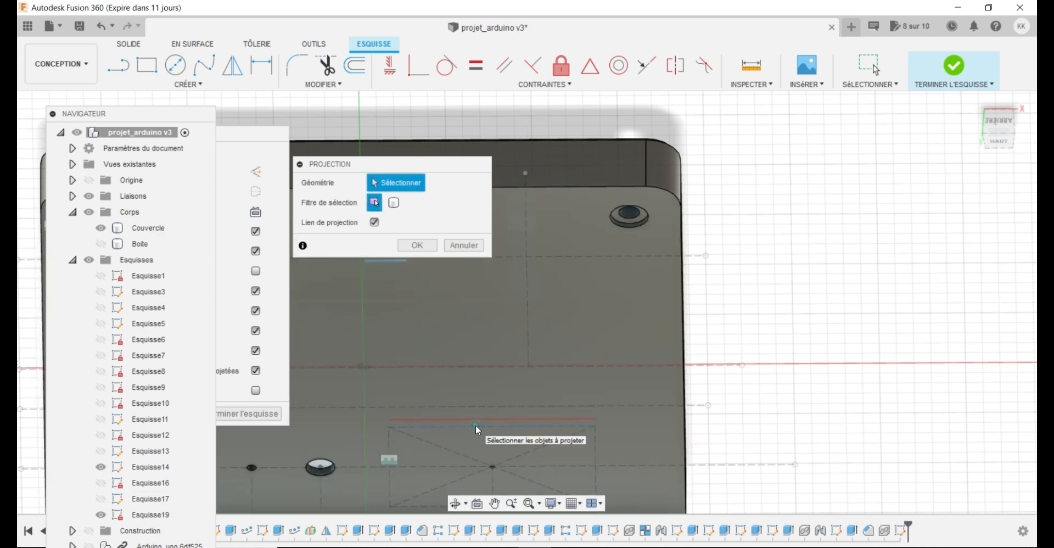
click(475, 424)
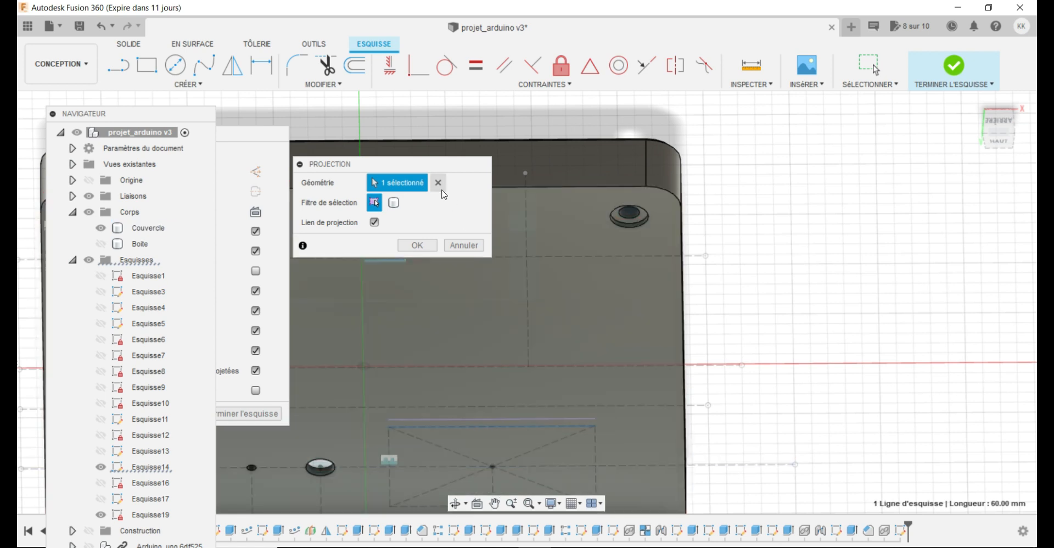
click(441, 186)
Hide the Couvercle body and the Nextion 3.5 display, and show sketches Esquisse16 and Esquisse14.
drag(437, 169, 945, 213)
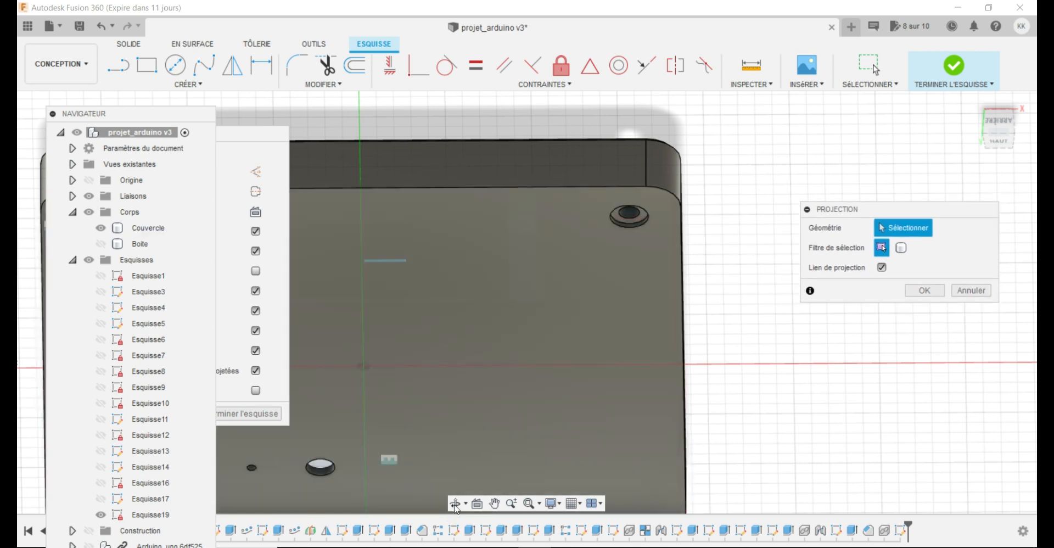
drag(152, 122, 138, 295)
mouse_move(252, 137)
mouse_down()
mouse_move(582, 303)
mouse_move(898, 362)
mouse_up()
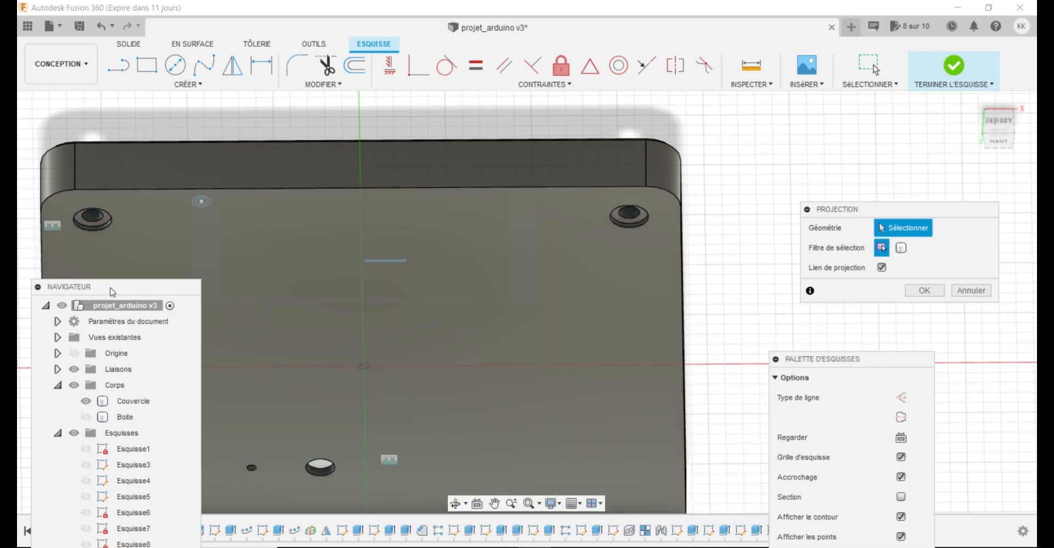
mouse_move(112, 291)
mouse_down()
mouse_move(276, 301)
mouse_move(674, 257)
mouse_move(776, 132)
mouse_up()
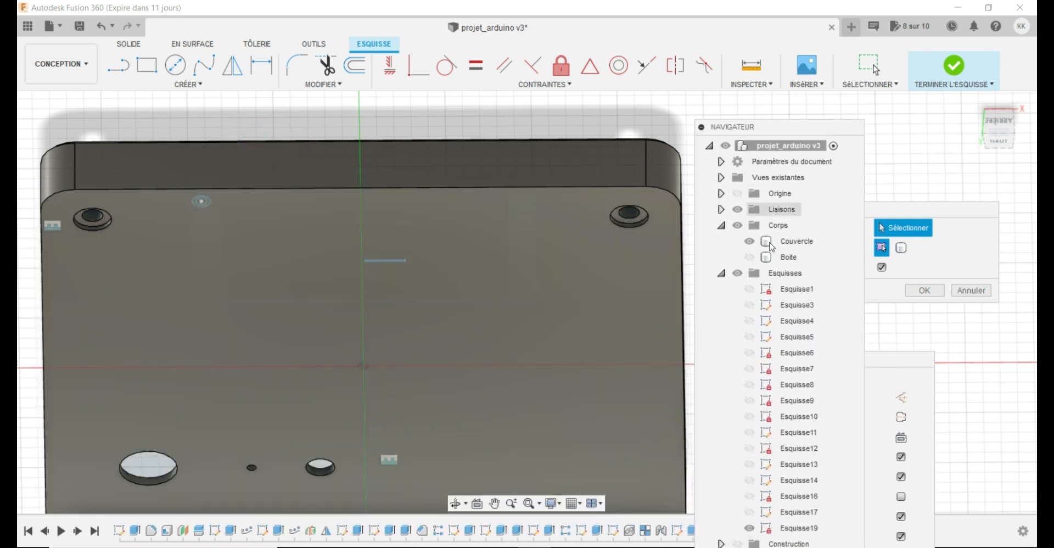
click(750, 241)
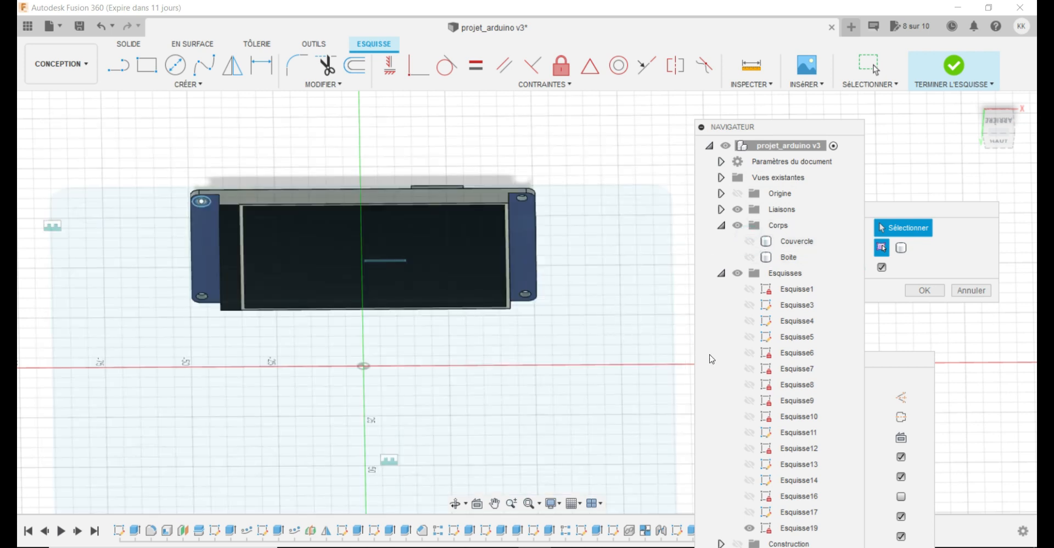
click(750, 497)
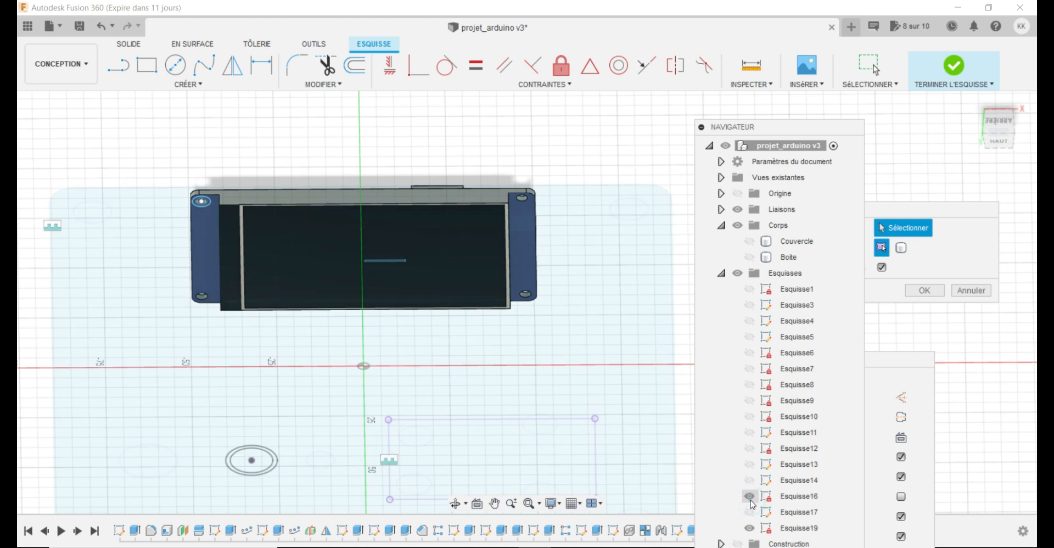
click(750, 480)
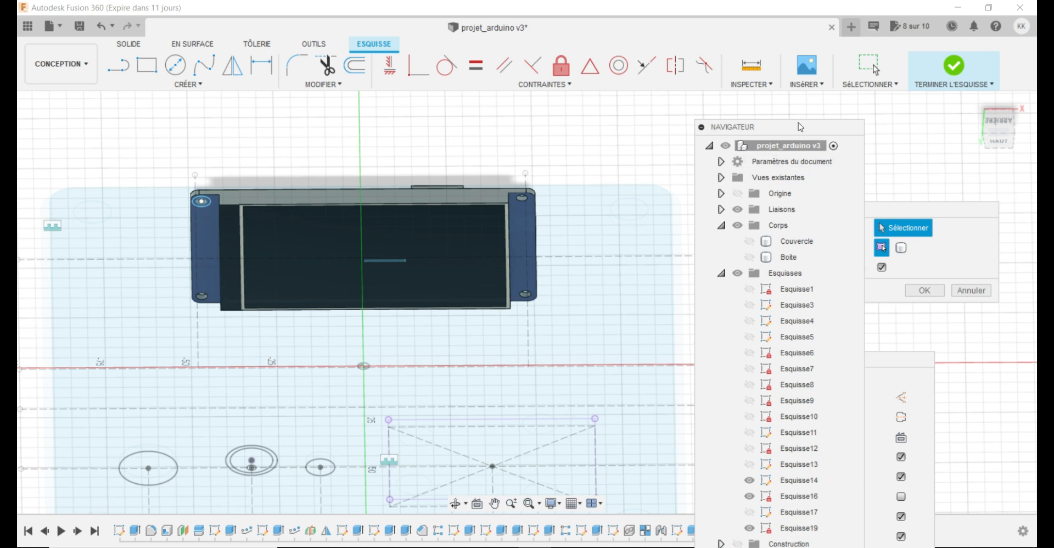
drag(801, 128, 817, 50)
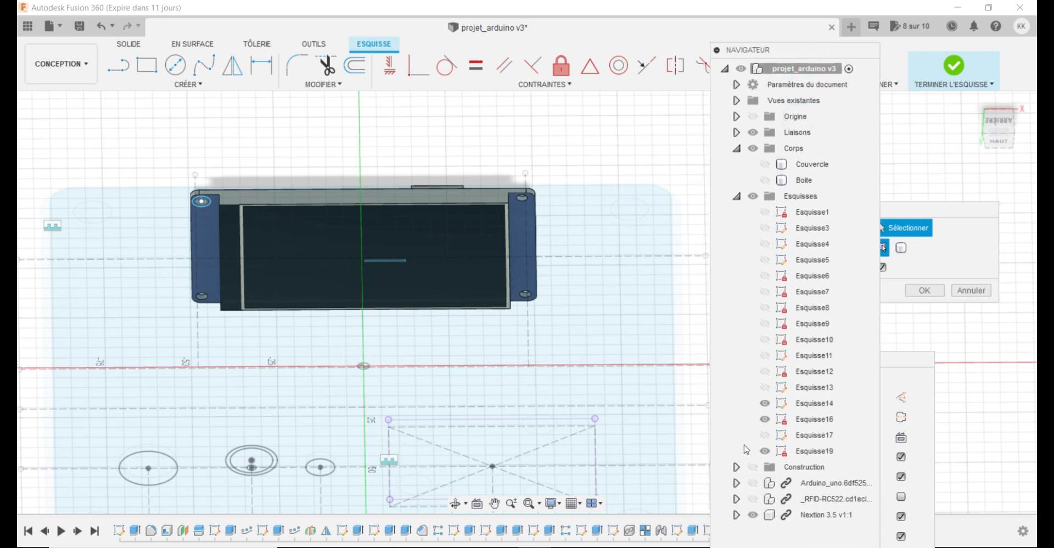
click(753, 515)
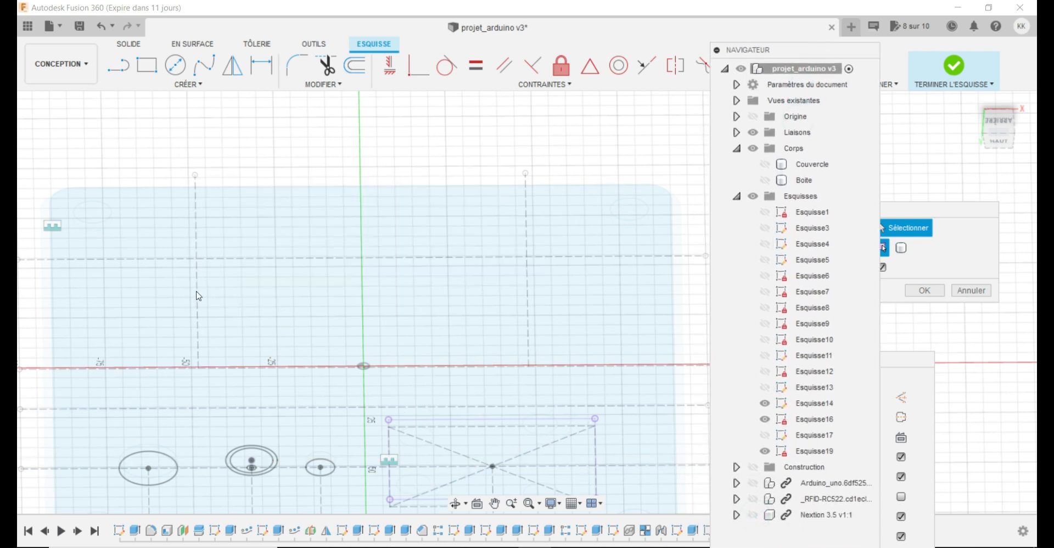
Project four Esquisse14 construction lines into the sketch: the two vertical lines, the upper horizontal line and the horizontal line along the X axis.
click(318, 257)
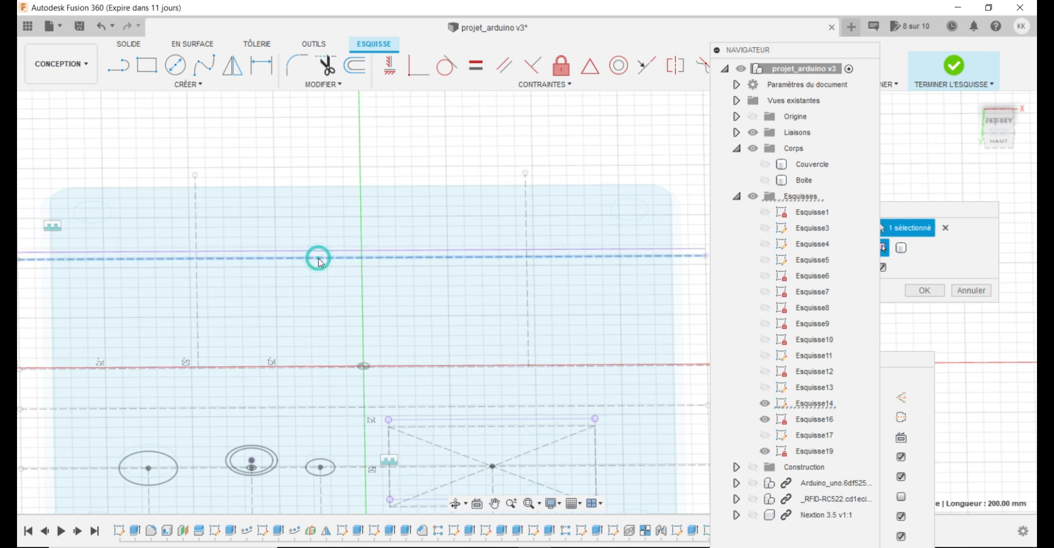
click(198, 290)
click(527, 314)
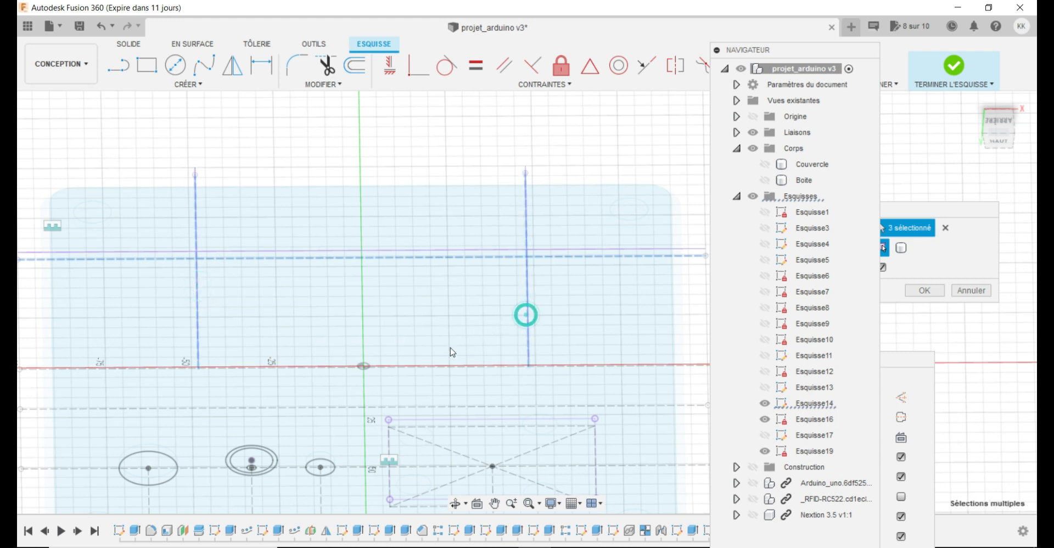
click(418, 372)
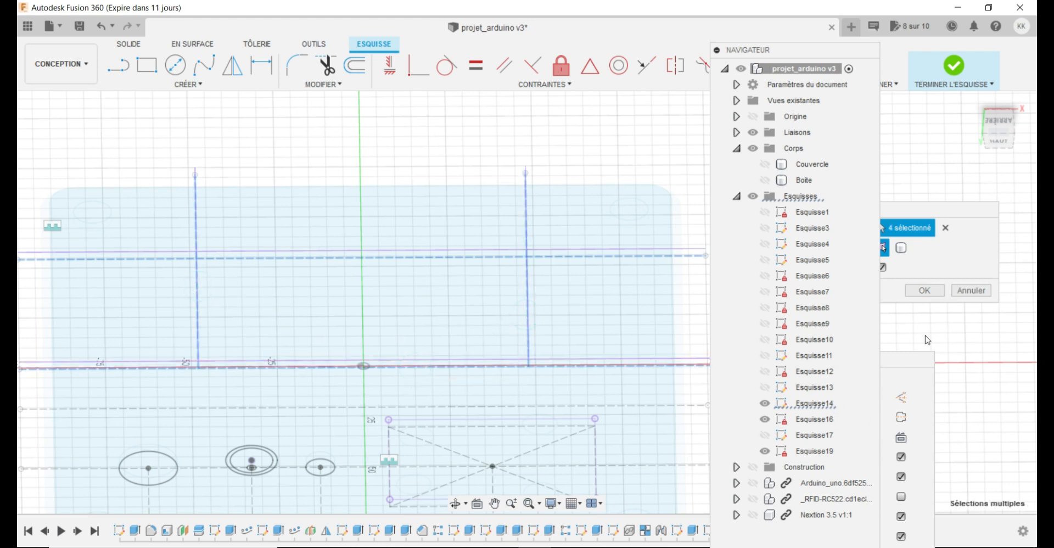
drag(828, 51, 154, 57)
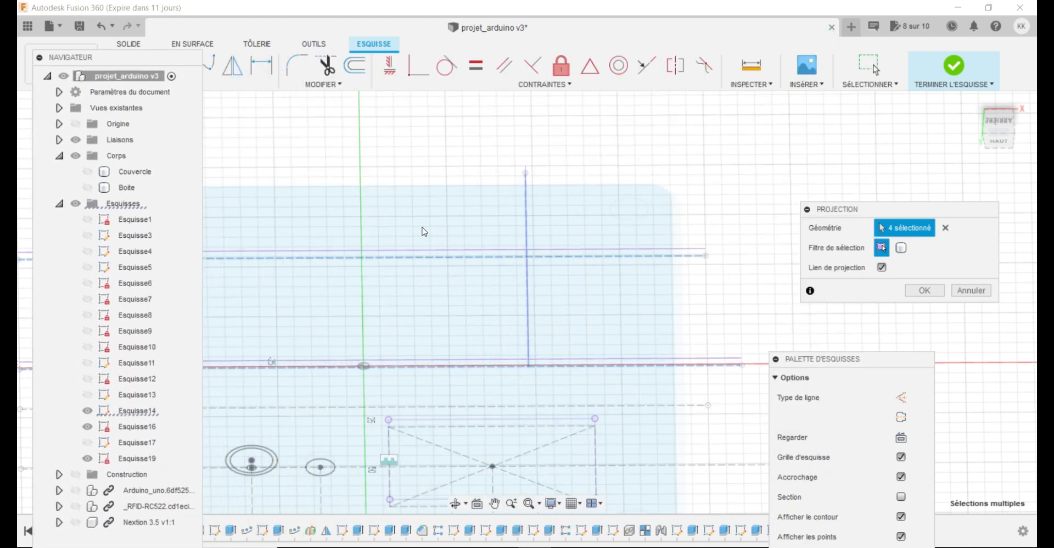
click(925, 290)
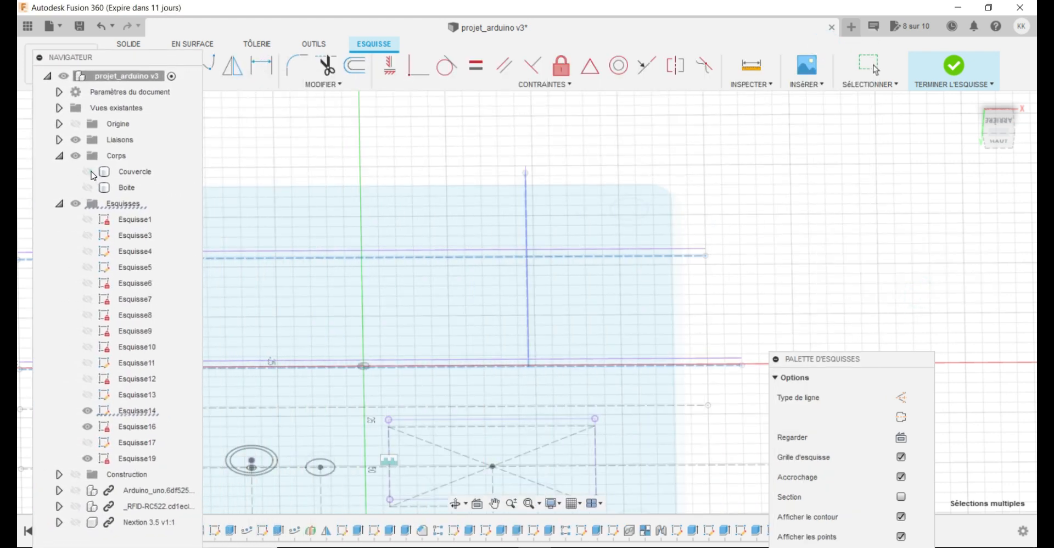
Show the Couvercle body and Nextion 3.5 display again, hide Esquisse14 and Esquisse16, and finish the sketch.
click(88, 172)
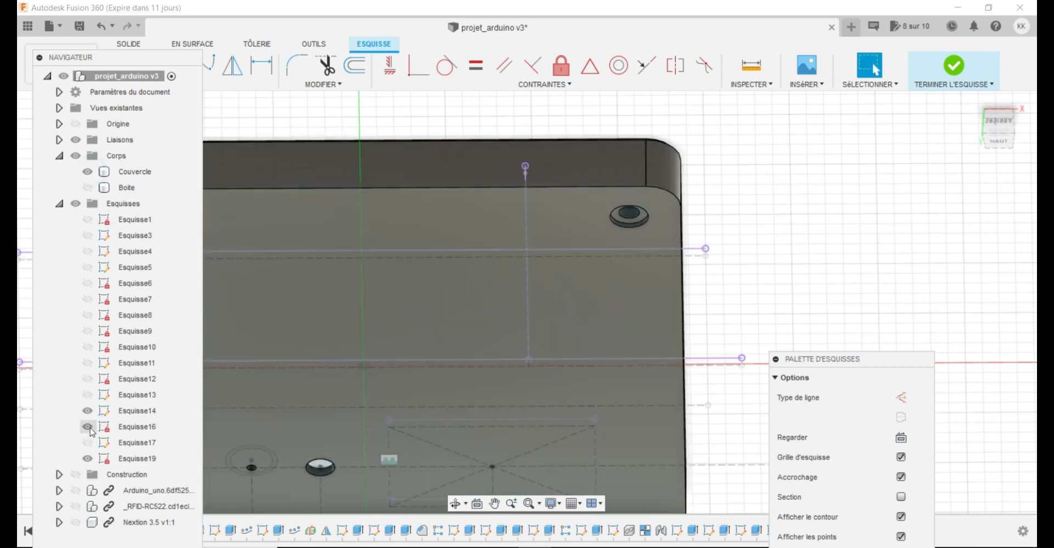
click(88, 427)
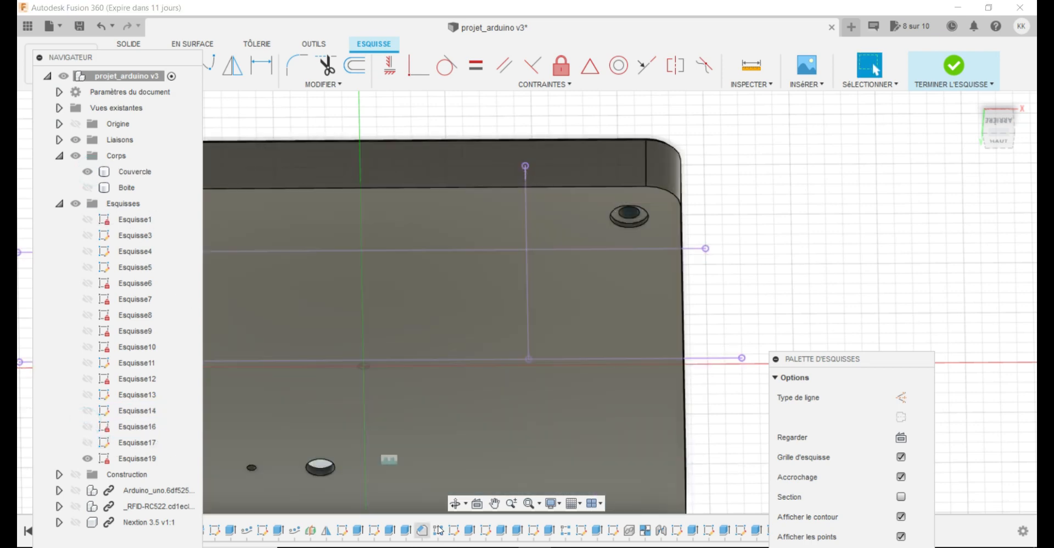
click(454, 505)
drag(501, 328, 510, 360)
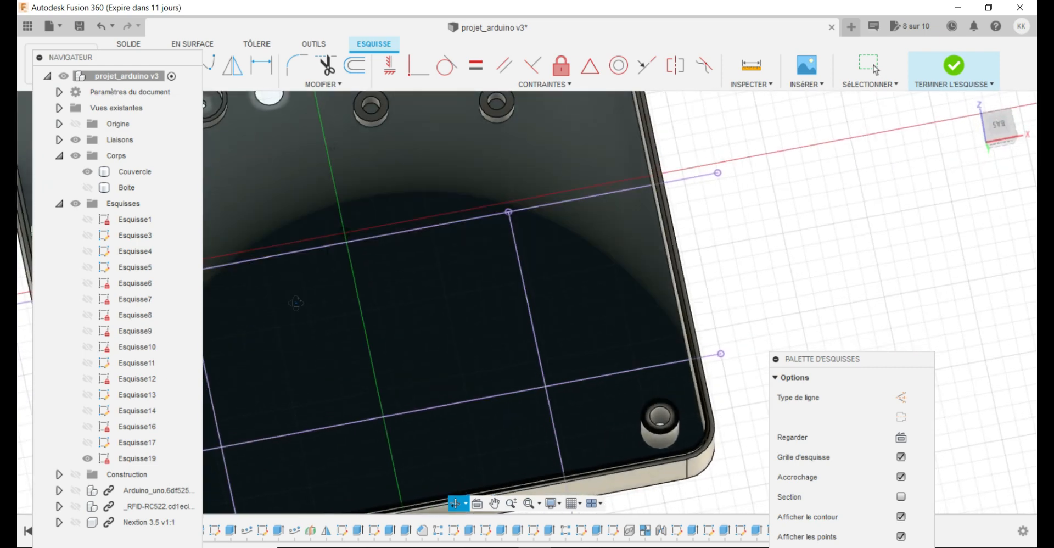
drag(499, 320, 431, 296)
drag(544, 235, 670, 323)
drag(832, 363, 395, 422)
click(76, 522)
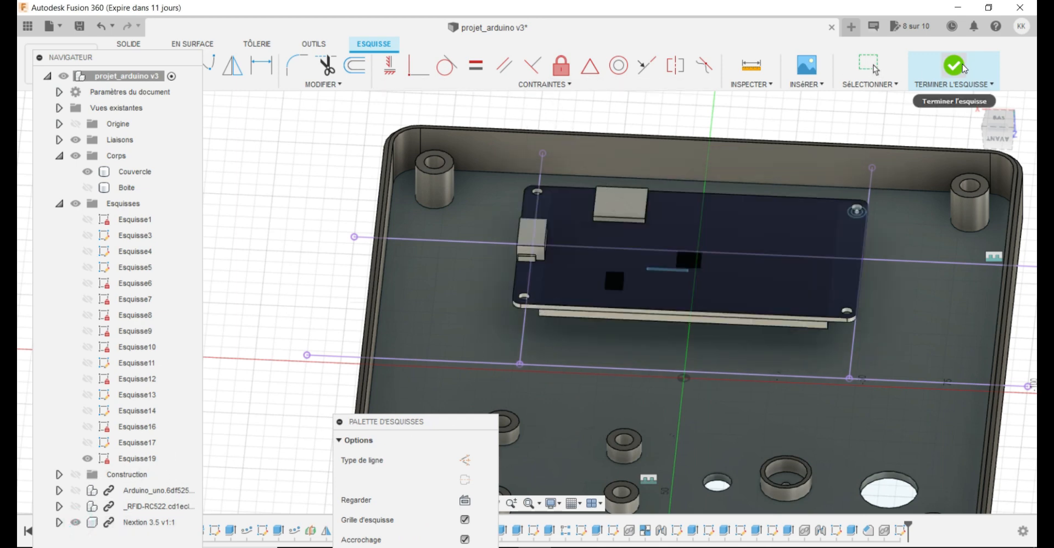
click(946, 70)
Start a joint with its first origin at the end of the Nextion screen's lower short edge, on the connector side.
click(491, 85)
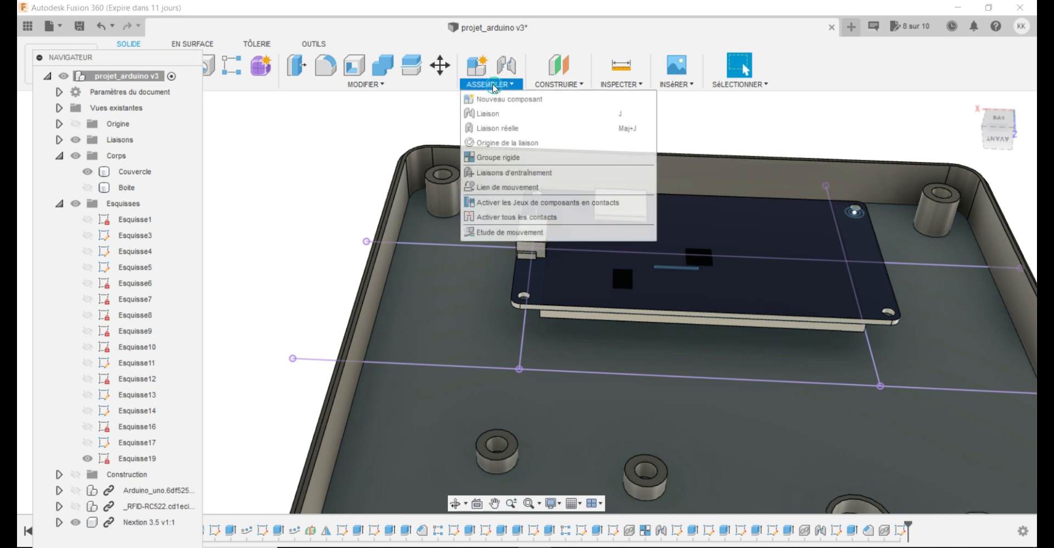
click(477, 109)
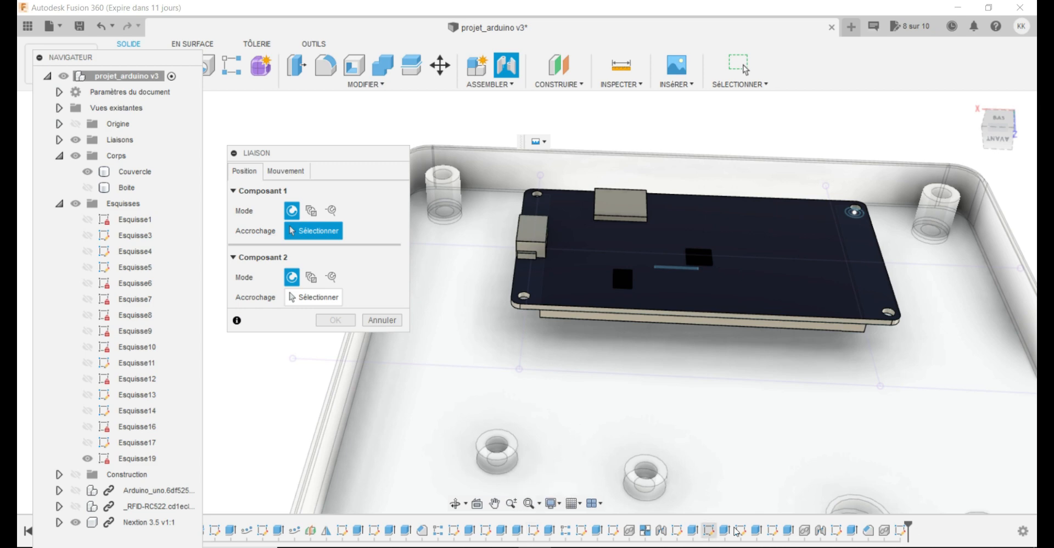
click(457, 502)
drag(478, 461, 554, 384)
key(Escape)
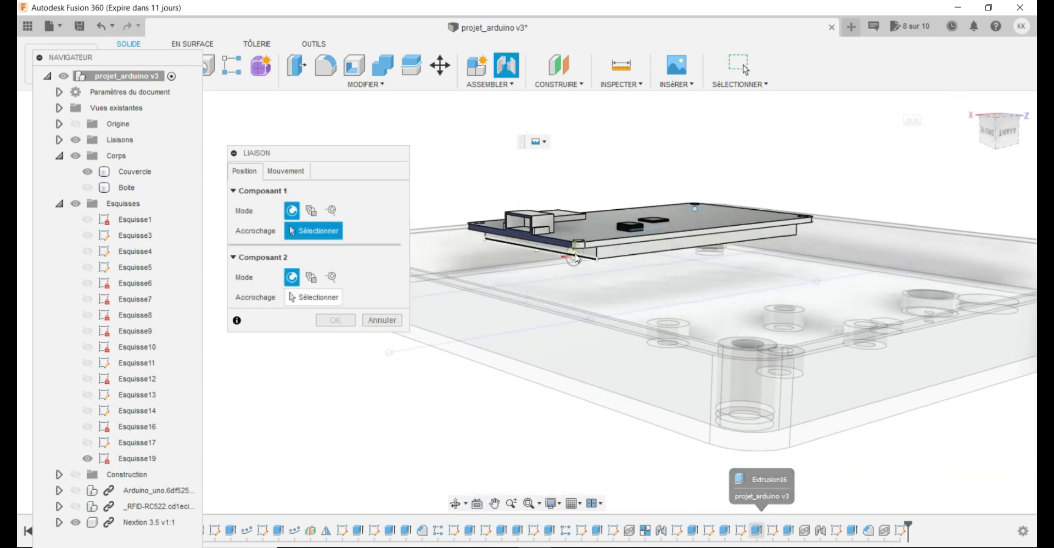
click(563, 258)
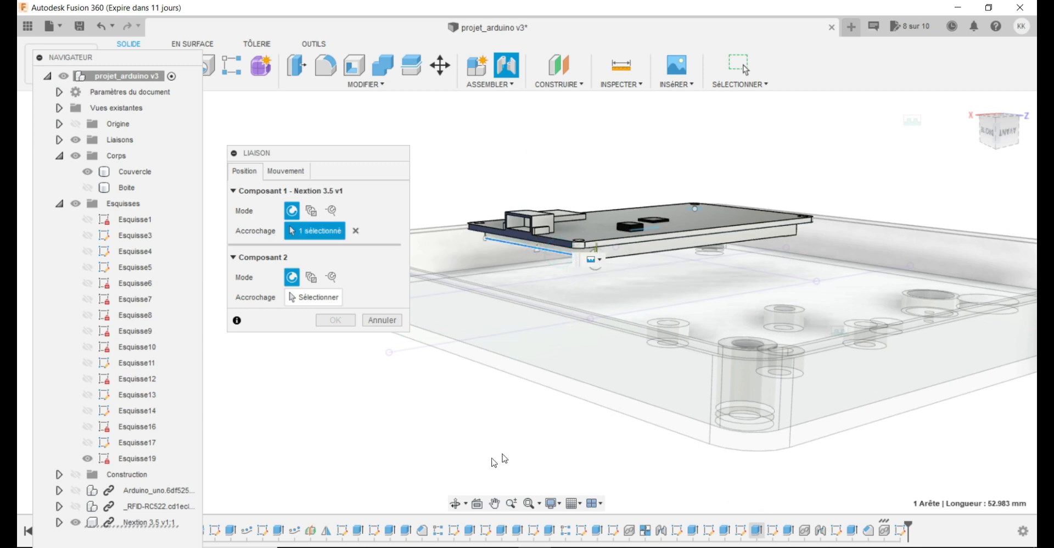
Set the joint's second origin at the endpoint where the connector-side projected line meets the projected line along the X axis.
click(455, 502)
drag(581, 341, 521, 346)
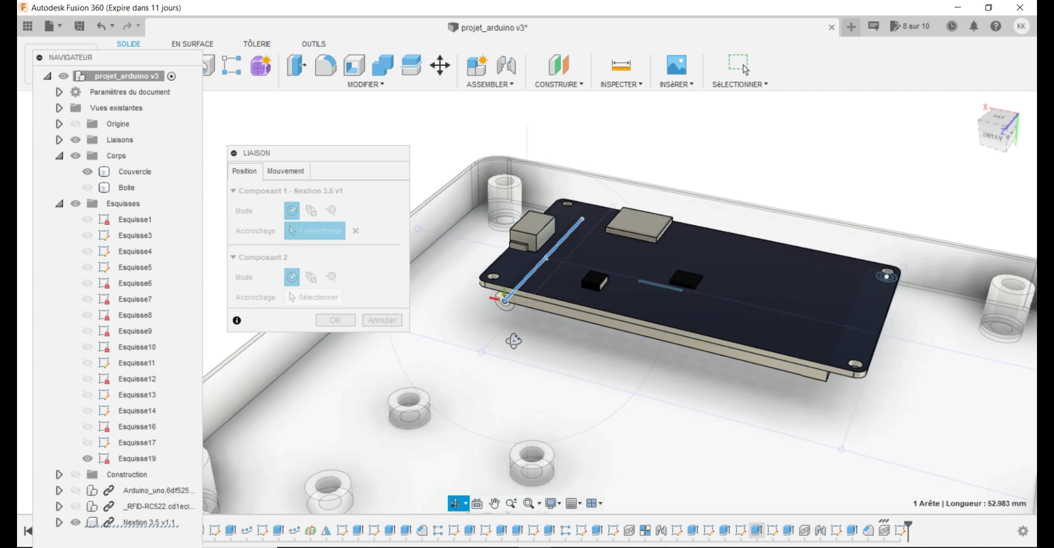
key(Escape)
click(314, 297)
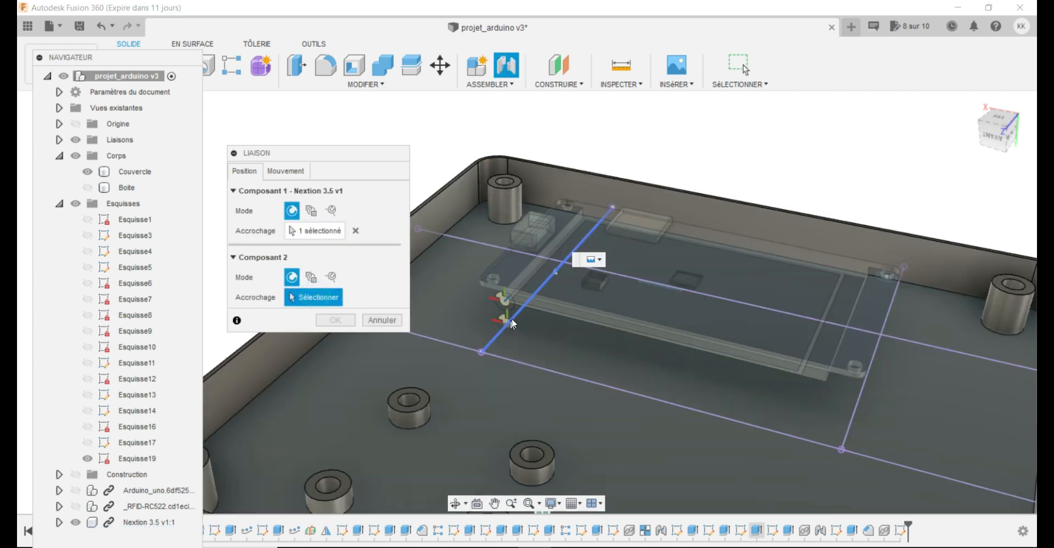
click(482, 351)
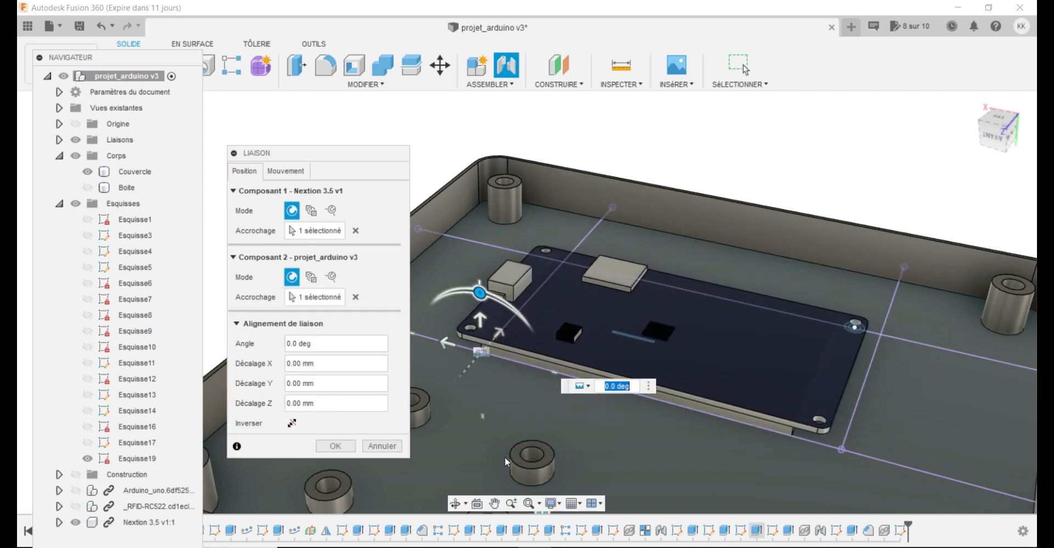
Offset the display joint by -5 mm in X and 5 mm in Z, and accept it.
click(998, 121)
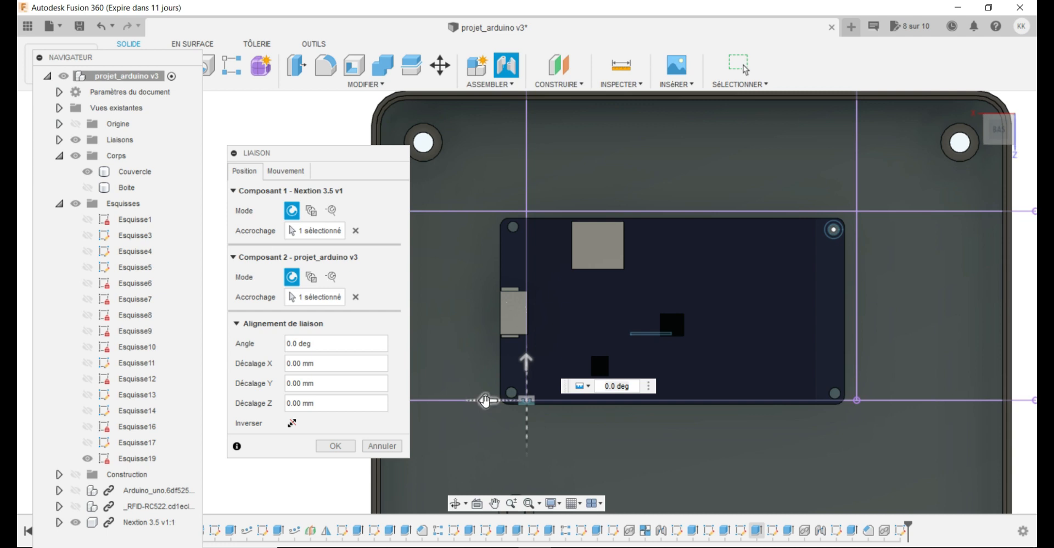
drag(487, 400, 502, 402)
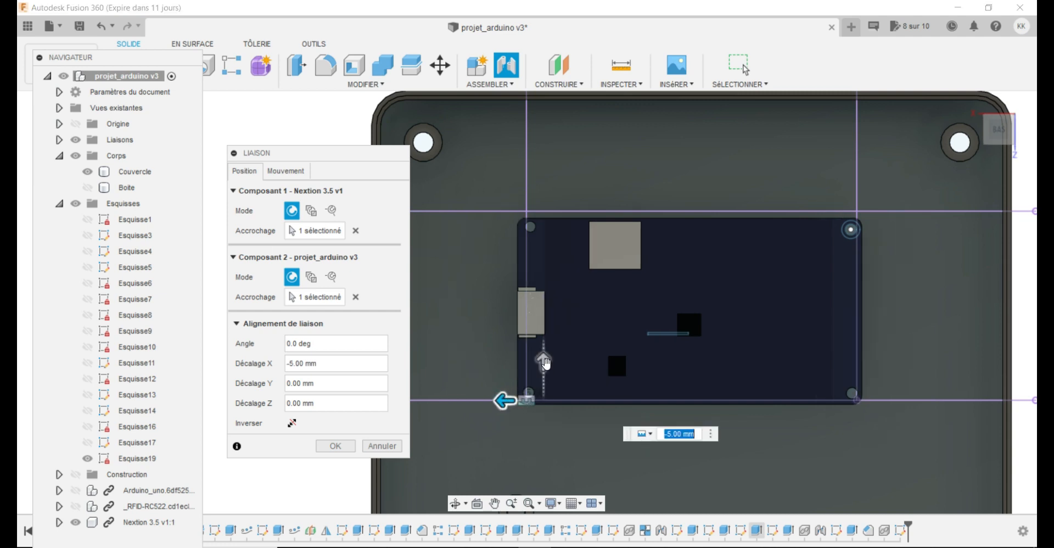
drag(546, 362, 543, 356)
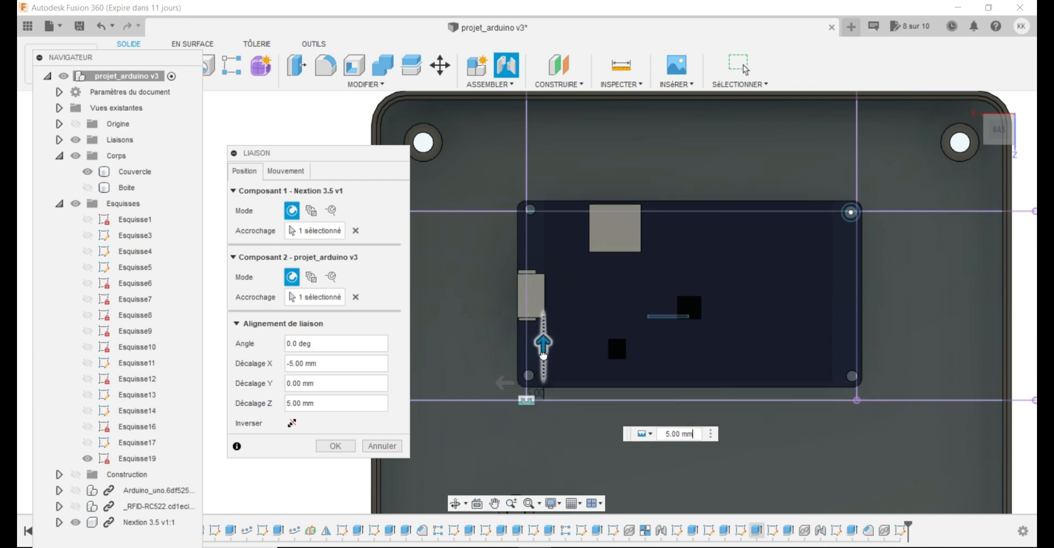
shift+middle_drag(543, 355, 530, 411)
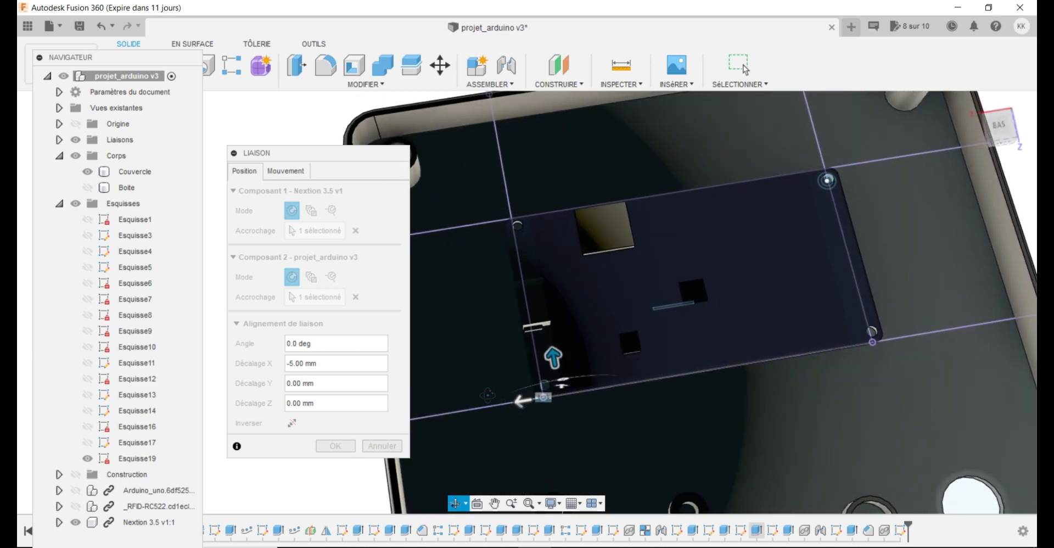
click(335, 446)
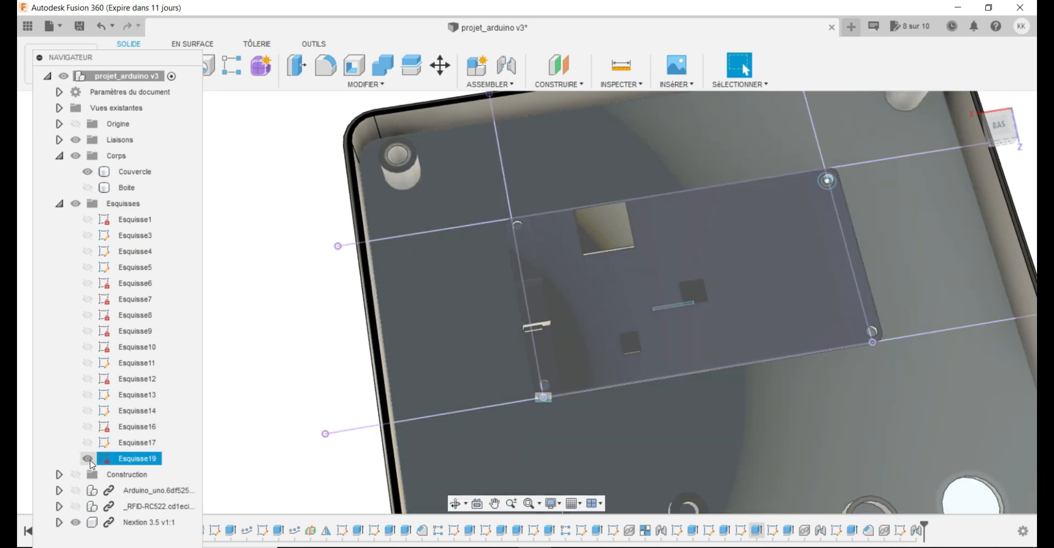
Hide Esquisse19 and inspect the display's placement on the lid floor from an angle.
click(88, 459)
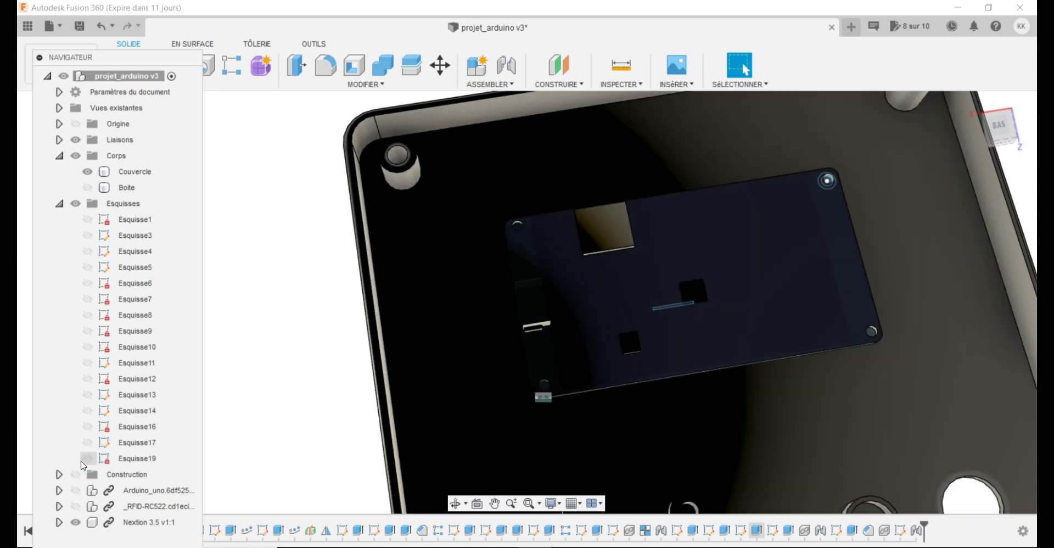
click(620, 422)
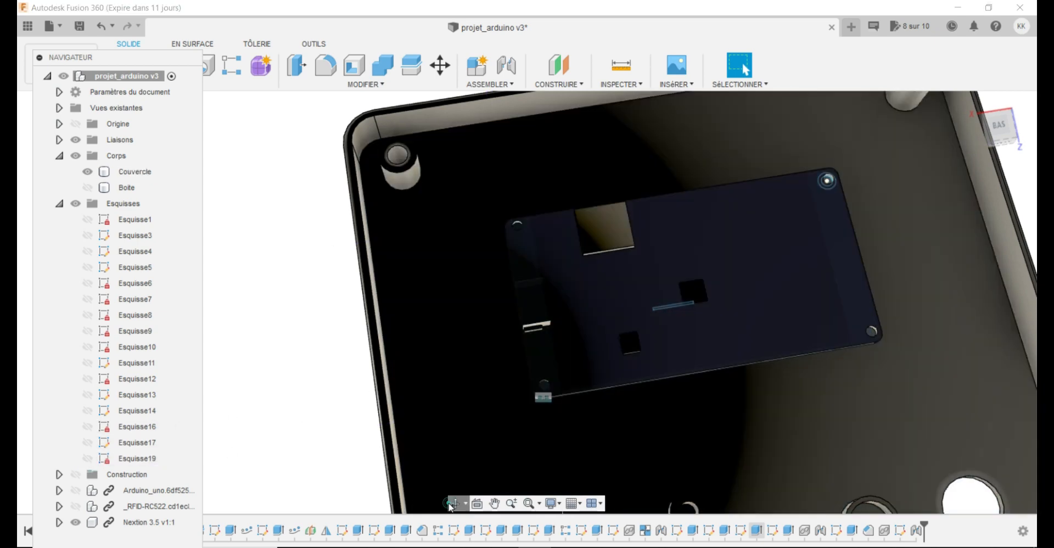
click(455, 503)
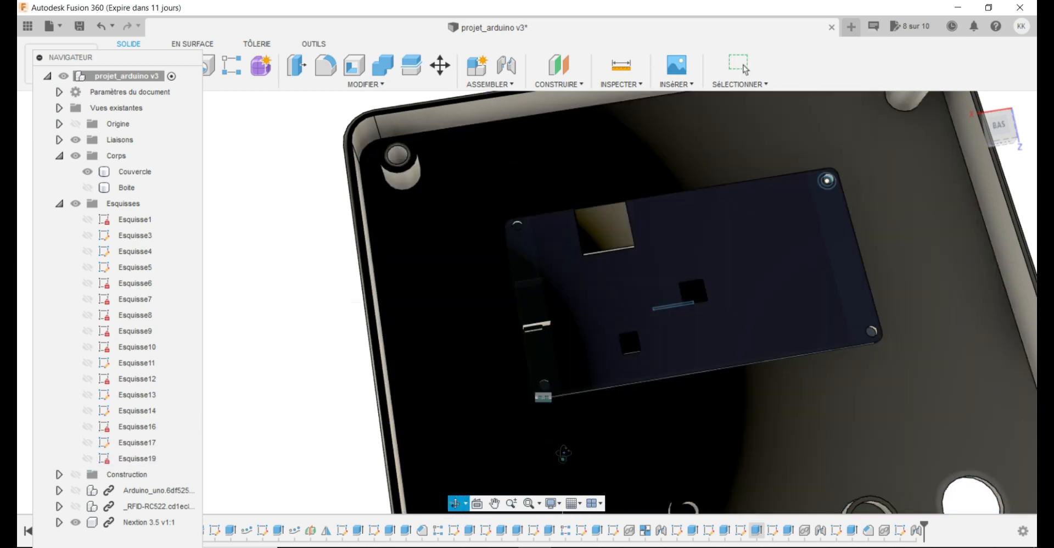
drag(563, 454, 566, 411)
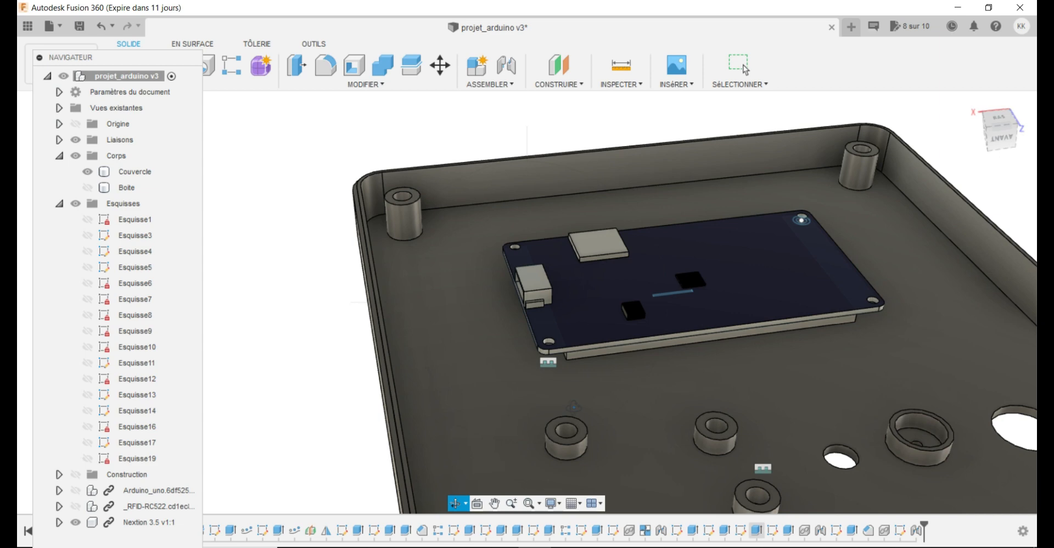
Create a new sketch on the inner floor of the lid, with the palette moved clear of the display.
drag(169, 61, 162, 124)
click(123, 70)
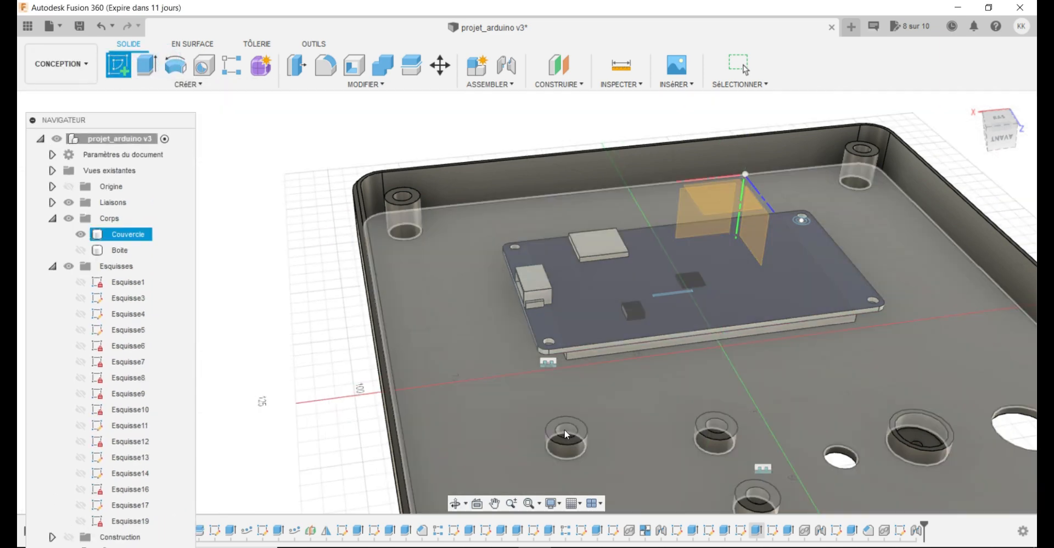
click(523, 406)
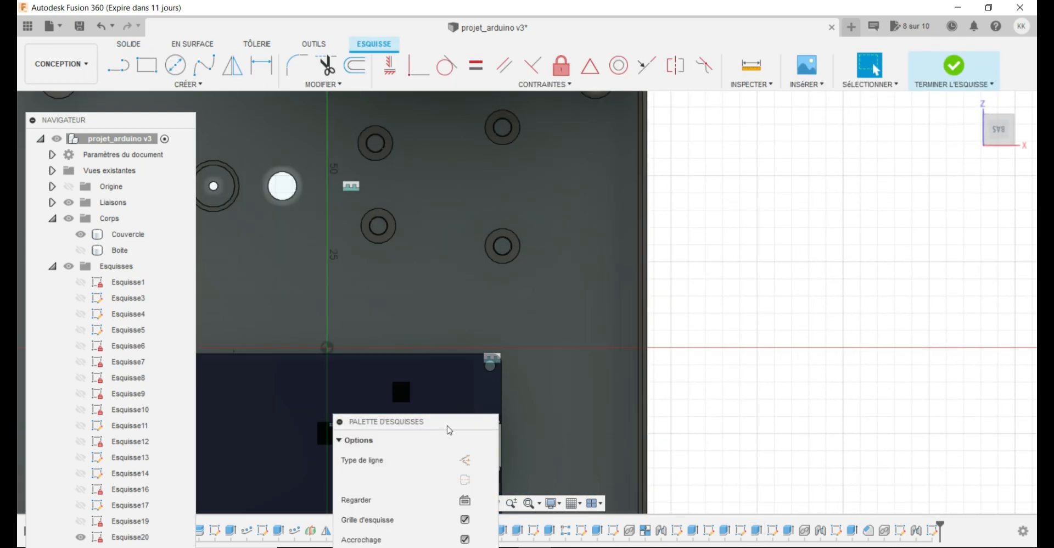
drag(447, 422, 609, 407)
drag(911, 369, 983, 308)
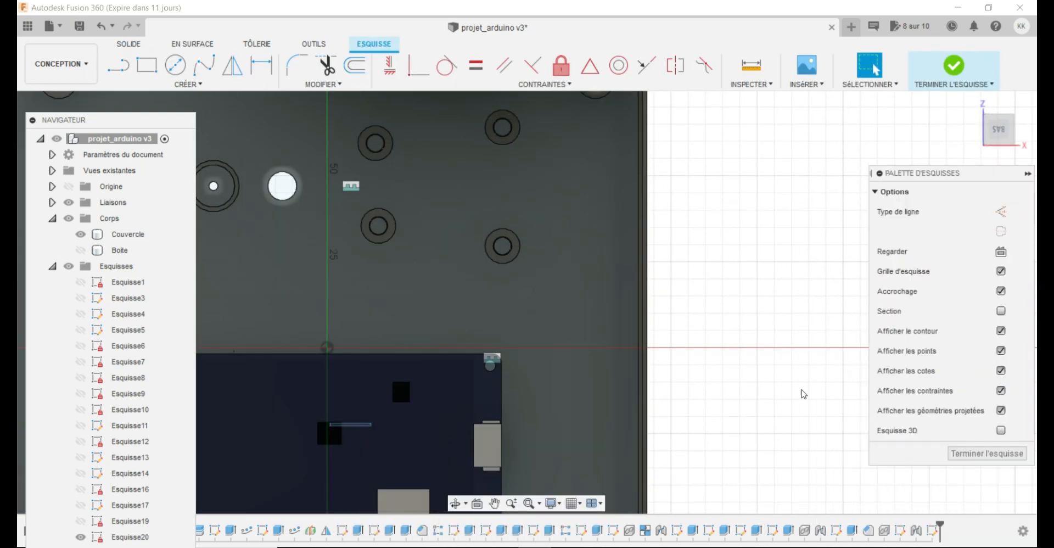
click(495, 503)
mouse_move(533, 388)
mouse_down()
mouse_move(611, 286)
mouse_move(753, 252)
mouse_up()
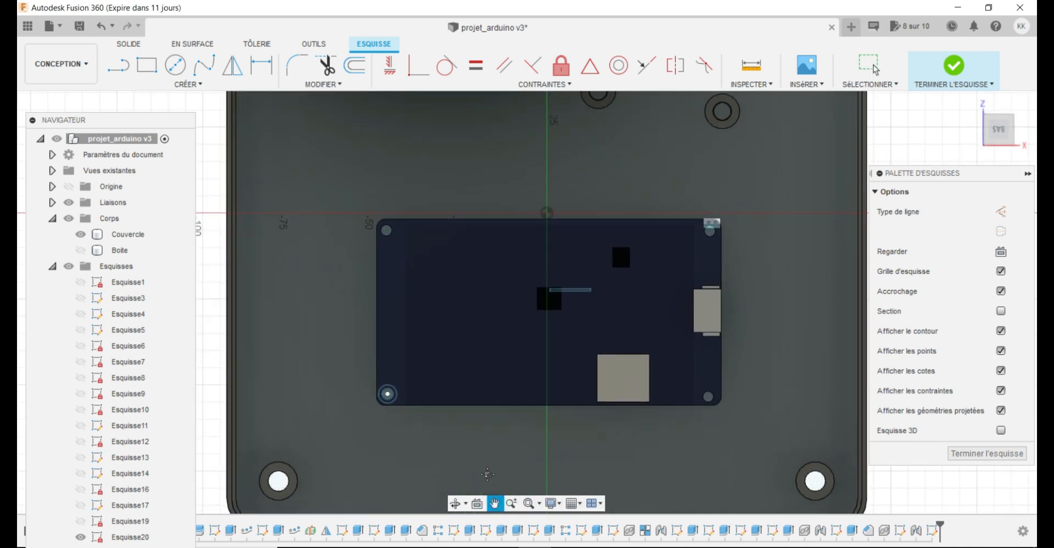
Hide the Couvercle body and turn the model to expose the Nextion display's screen side.
click(455, 503)
mouse_move(501, 448)
mouse_down()
mouse_move(508, 439)
mouse_move(513, 461)
mouse_move(524, 367)
mouse_move(530, 408)
mouse_move(525, 378)
mouse_up()
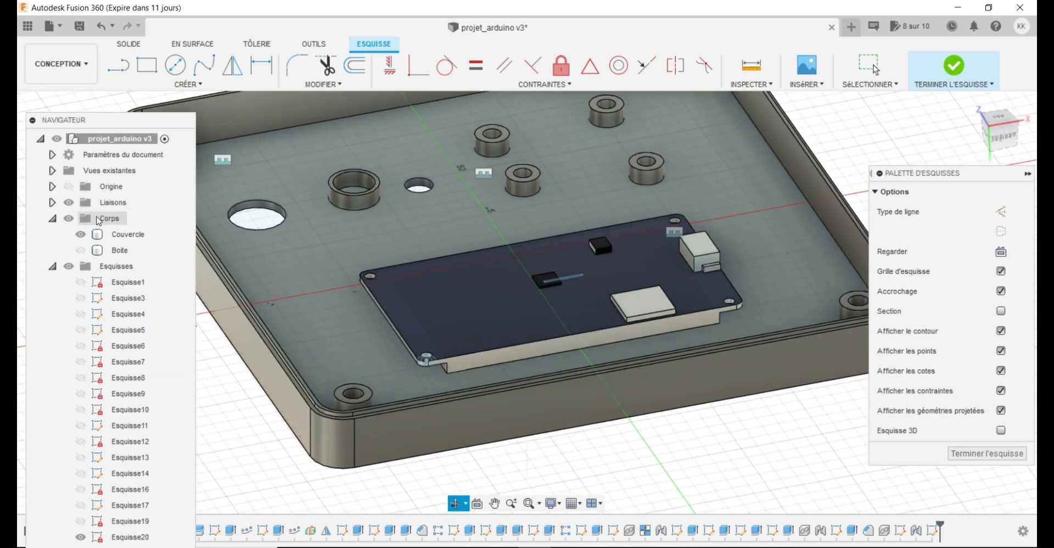
click(80, 250)
drag(499, 427, 546, 302)
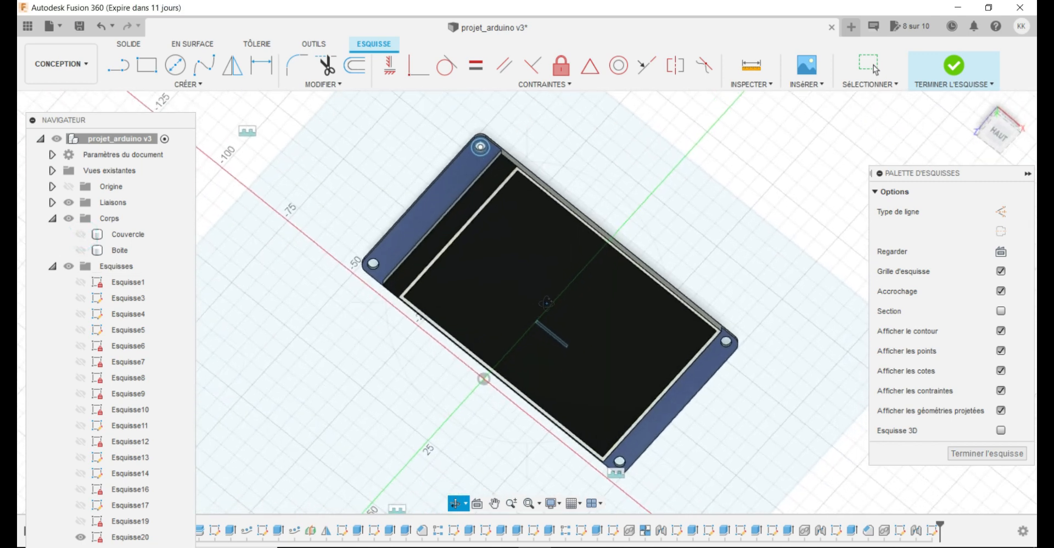
key(Escape)
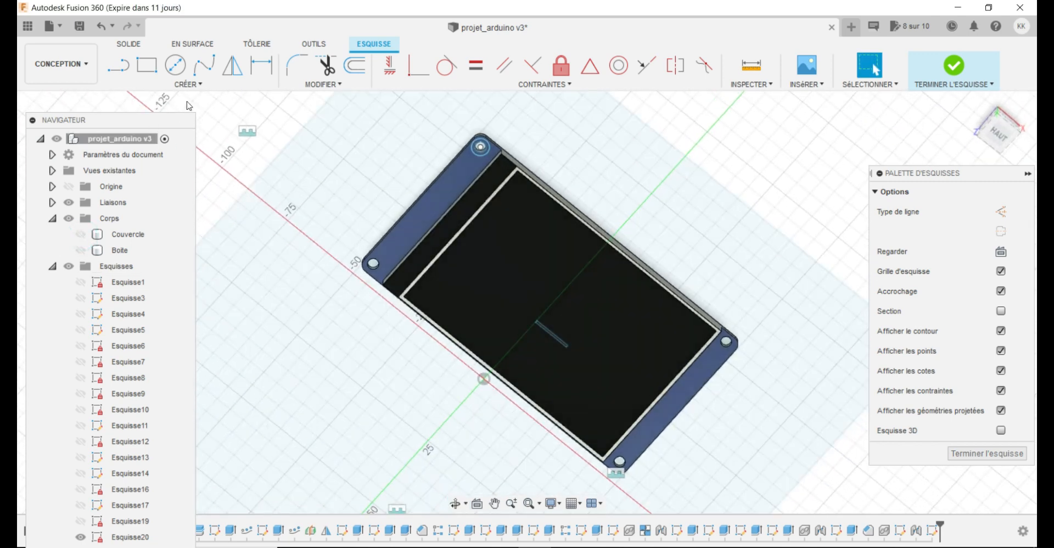
Start a projection and select three screen outline edges plus the display's long edge beside the X axis.
click(196, 85)
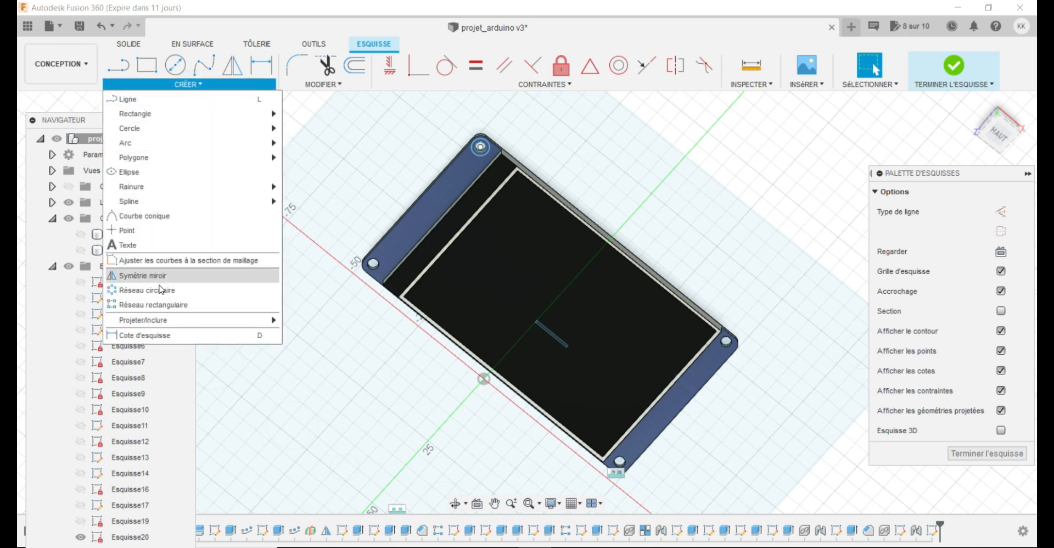
mouse_move(252, 321)
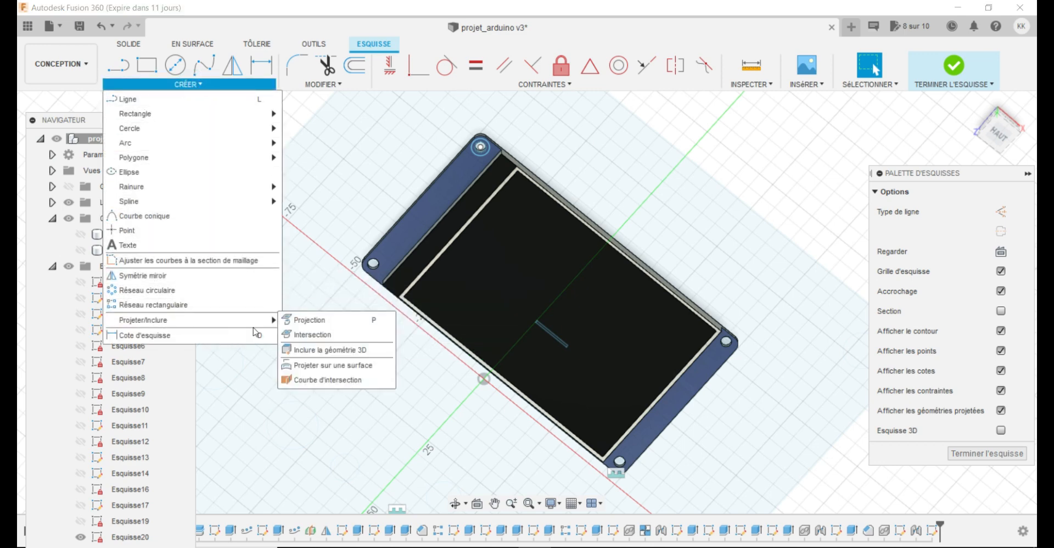
click(314, 320)
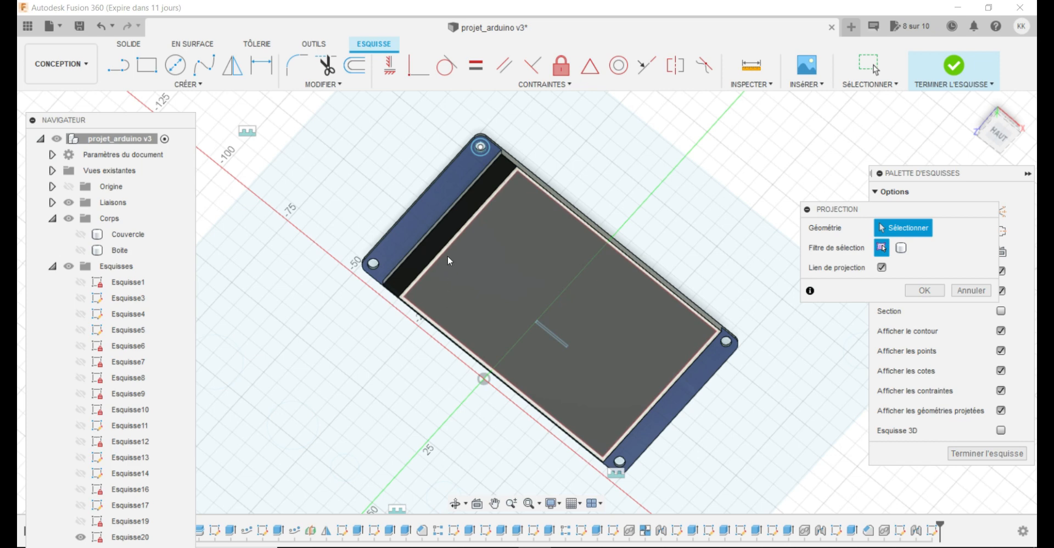
scroll(633, 426, up, 1)
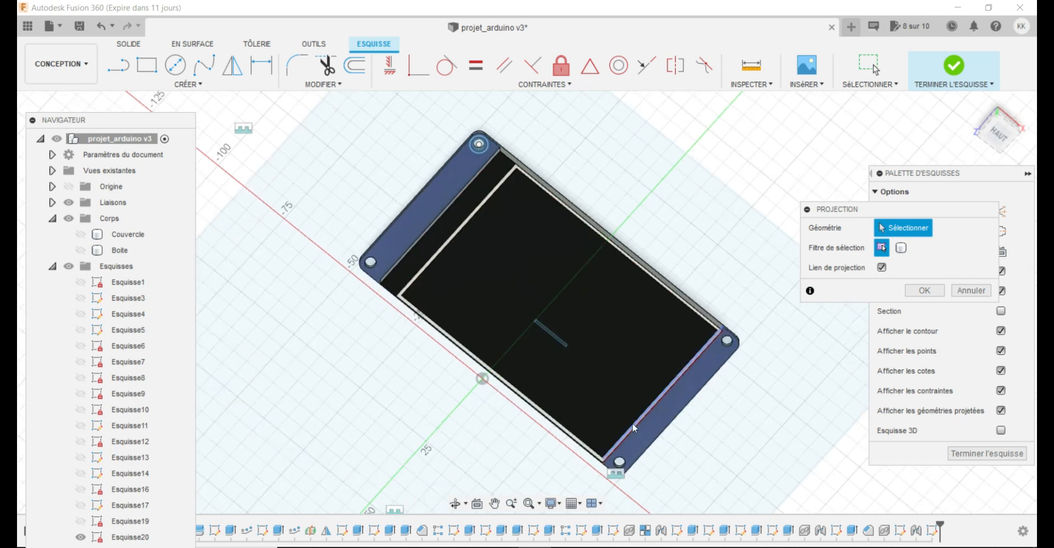
scroll(634, 430, up, 2)
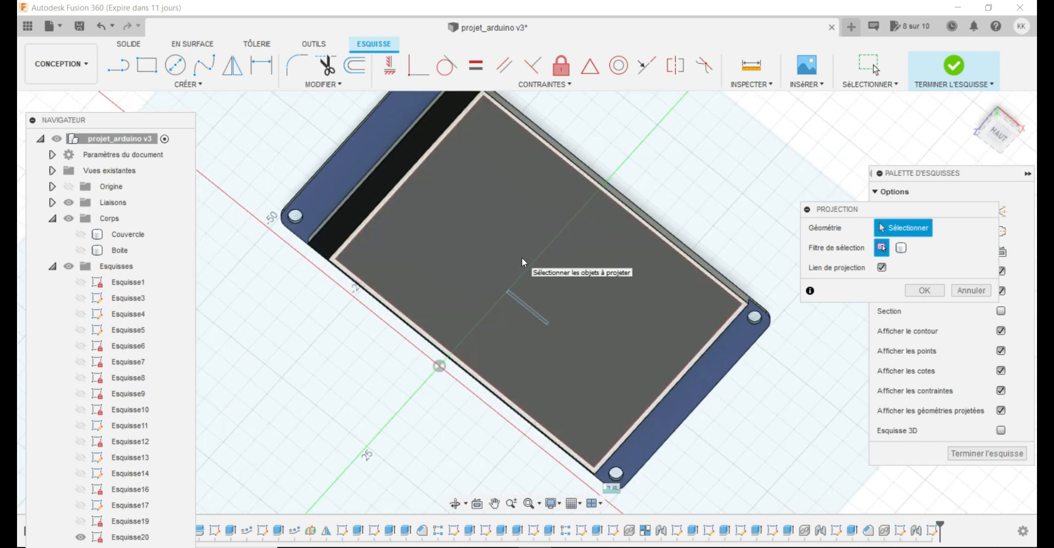
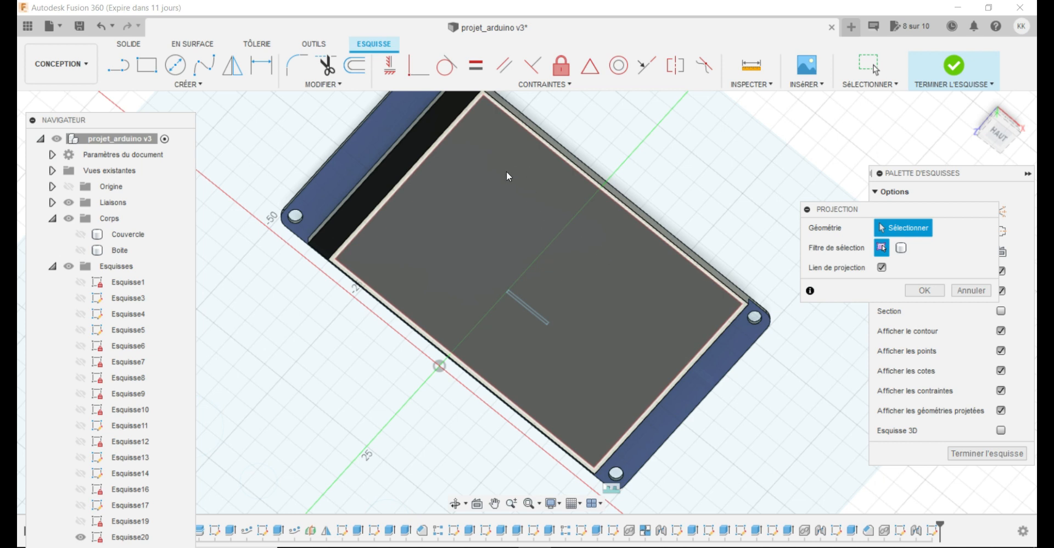
click(411, 168)
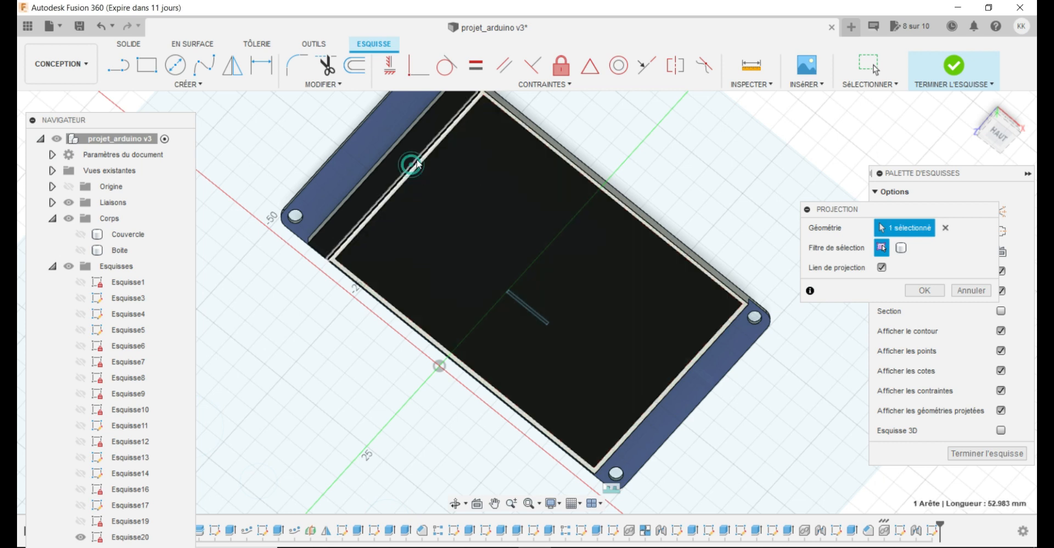
click(552, 146)
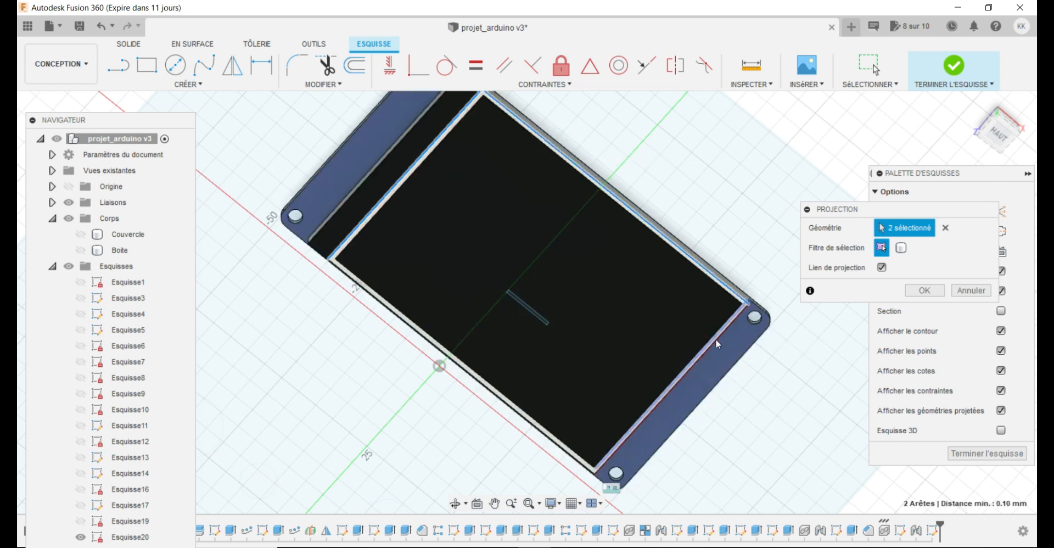
scroll(706, 358, up, 4)
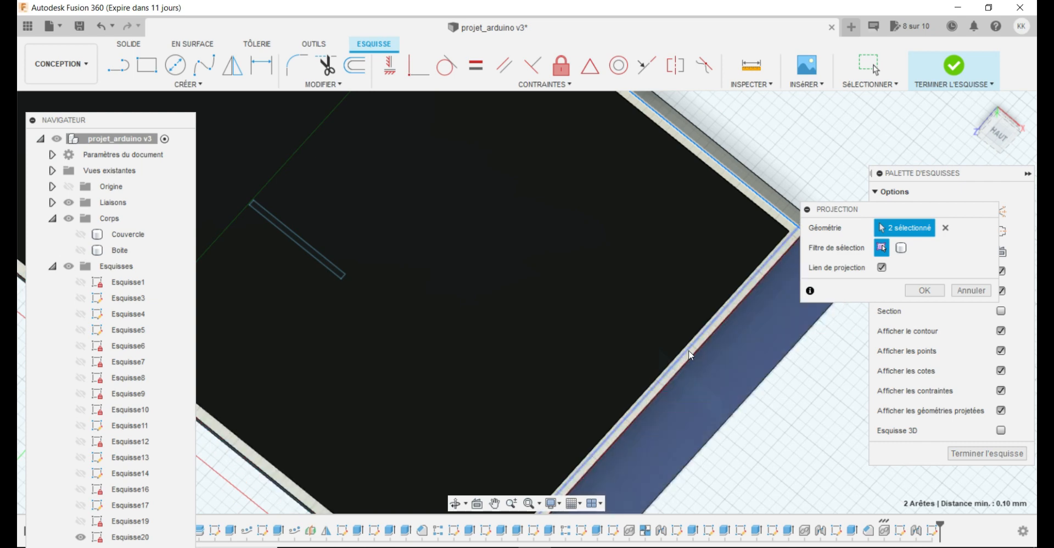
click(692, 356)
scroll(729, 328, down, 3)
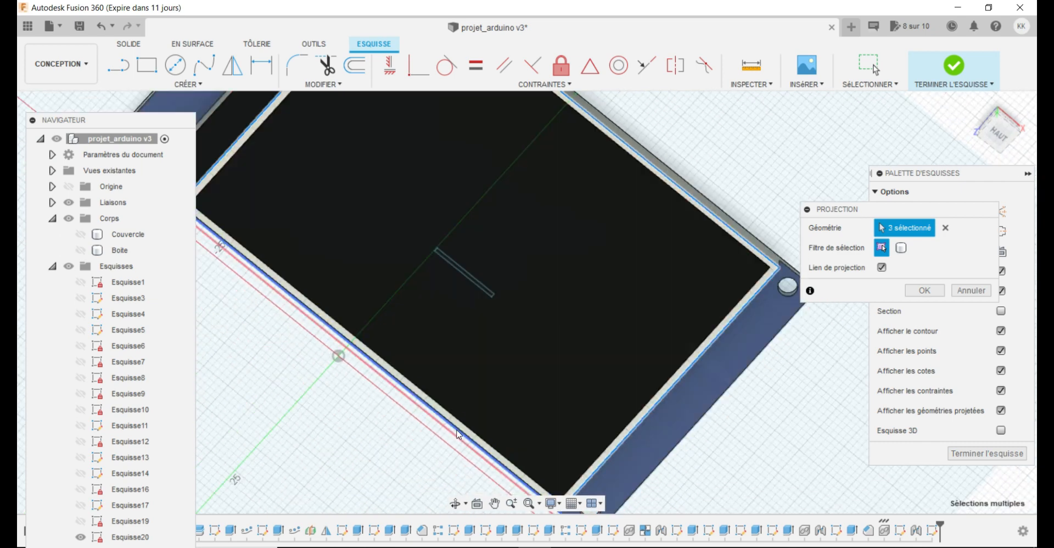
click(464, 435)
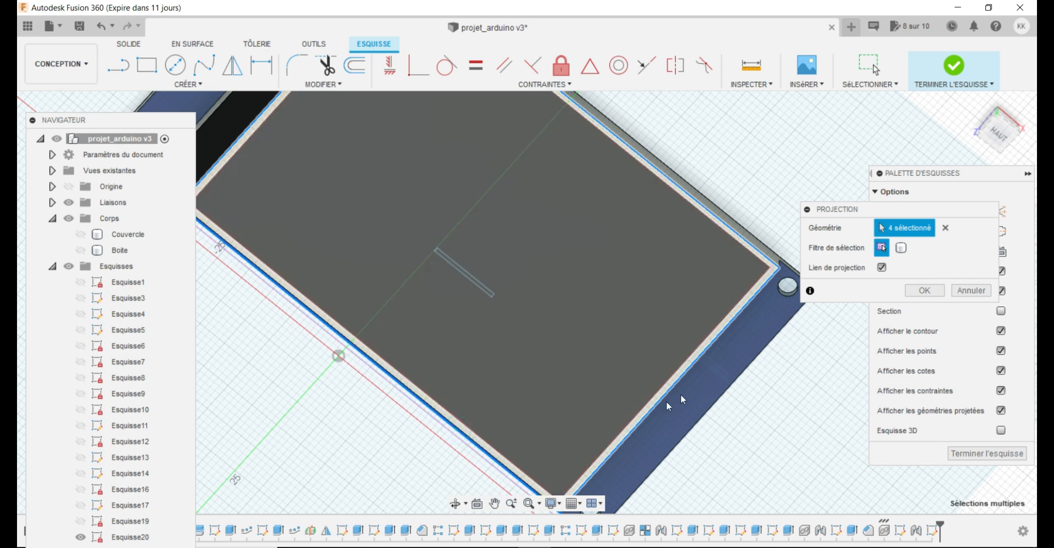
Add the display board's four corner mounting holes to the projection selection.
click(788, 285)
scroll(725, 254, down, 5)
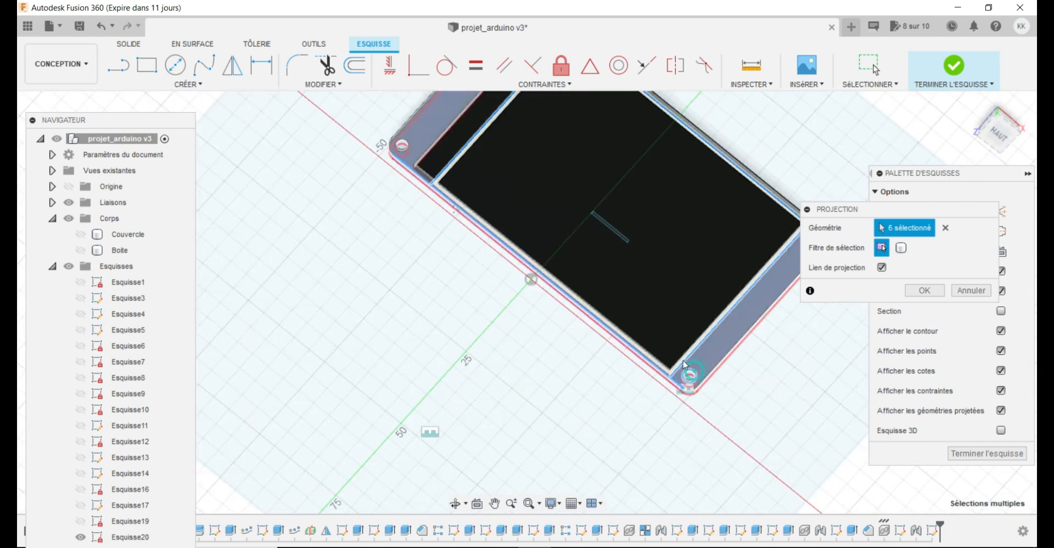
click(406, 146)
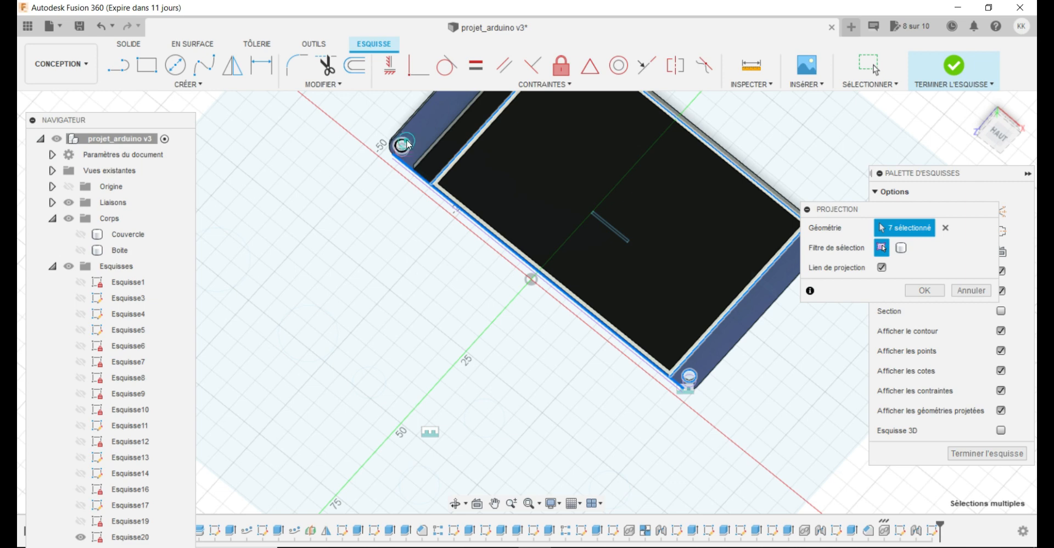
scroll(386, 351, up, 2)
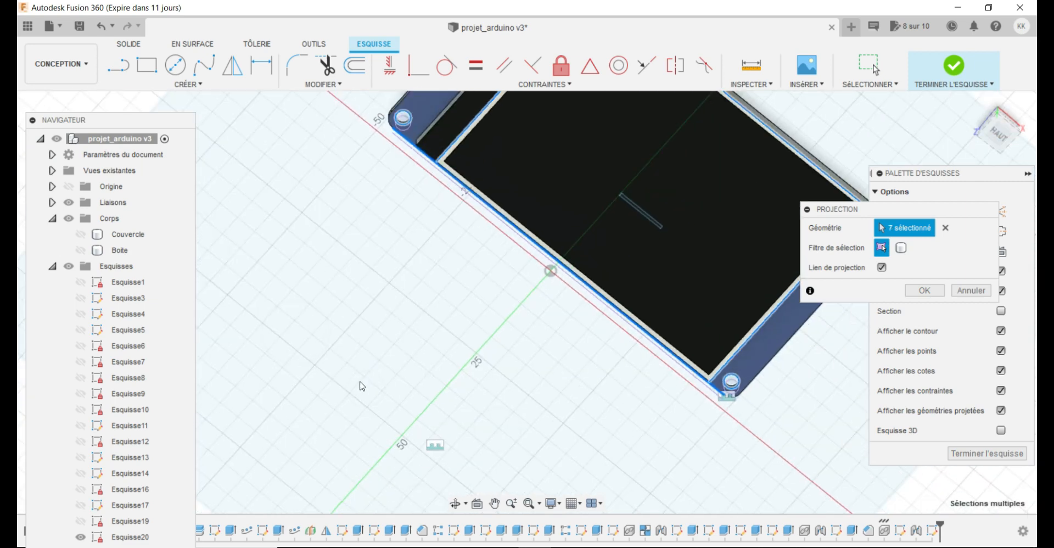
scroll(362, 386, down, 2)
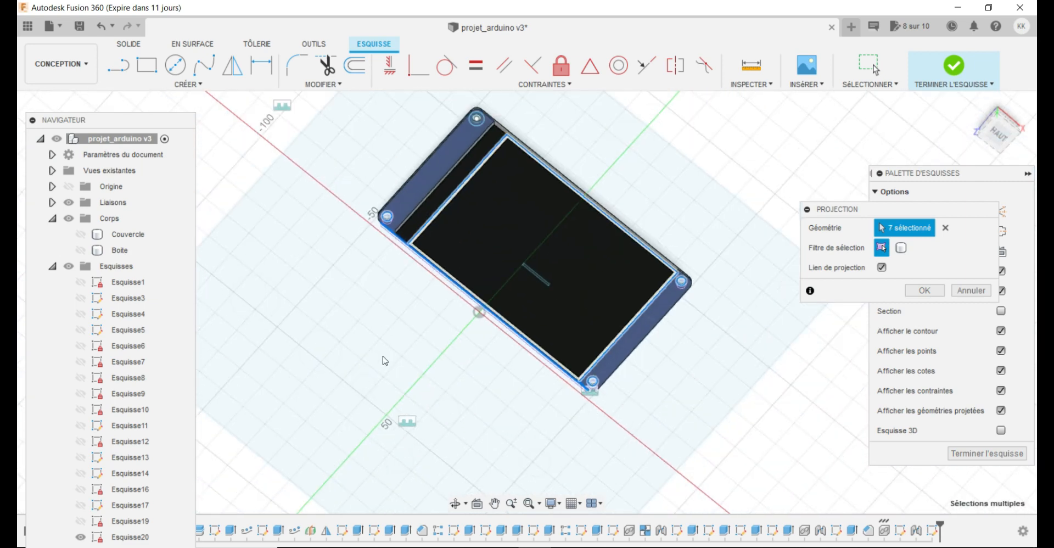
click(488, 122)
scroll(387, 236, up, 2)
Complete the projection with the board's two short outer edges, far long edge and the black strip's outer edge, deselecting the long edge beside the X axis.
scroll(414, 160, up, 4)
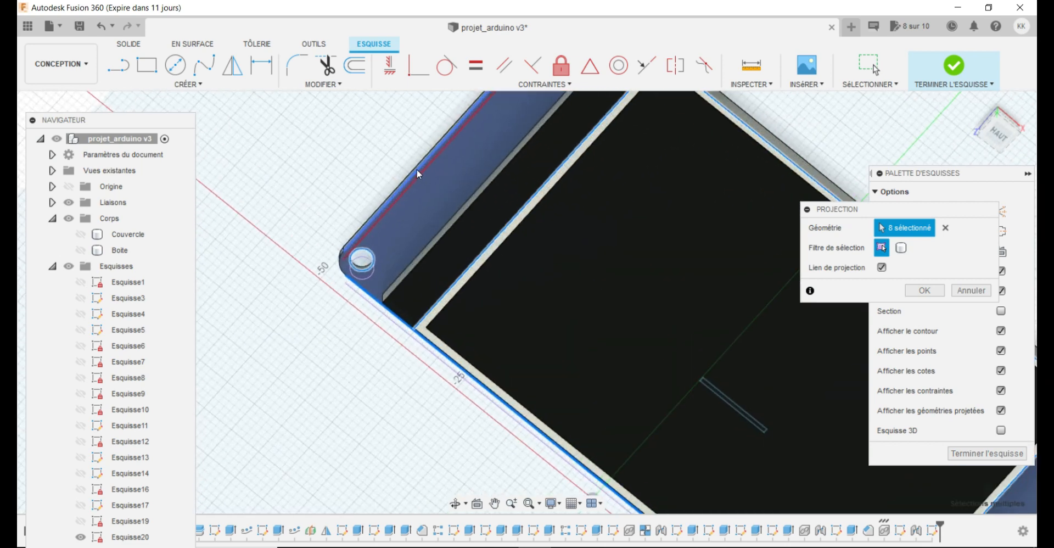
click(377, 215)
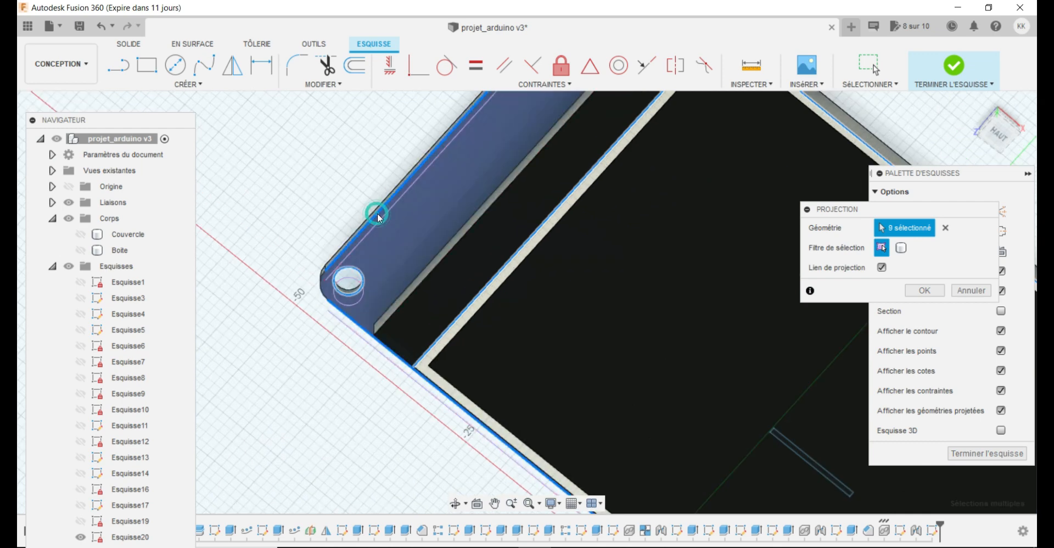
scroll(351, 274, down, 4)
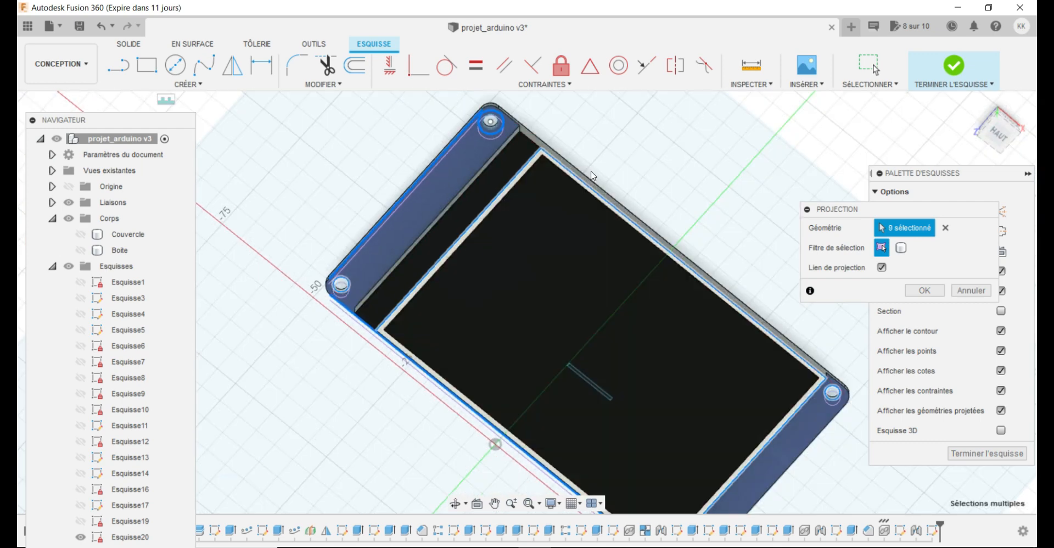
click(522, 238)
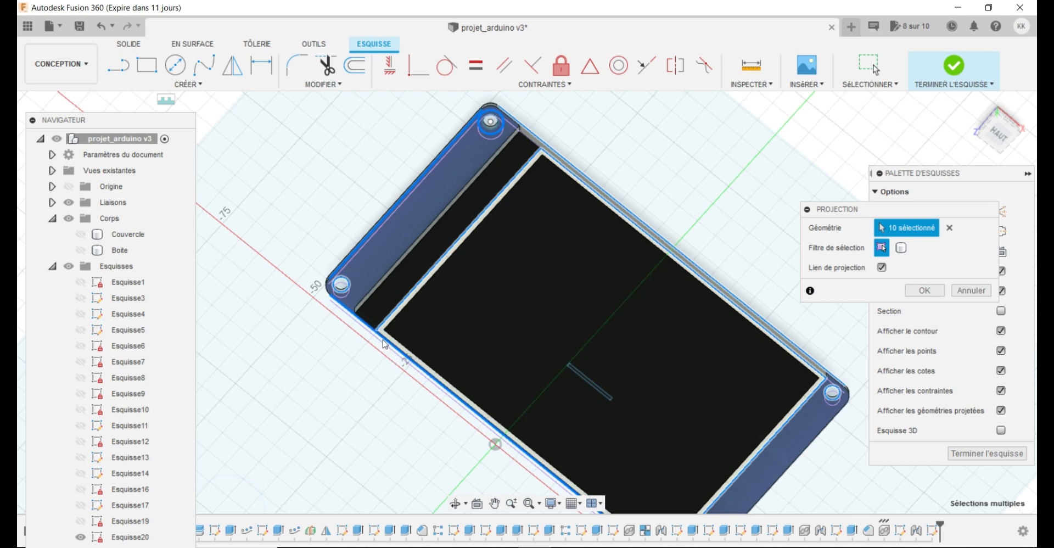
click(348, 310)
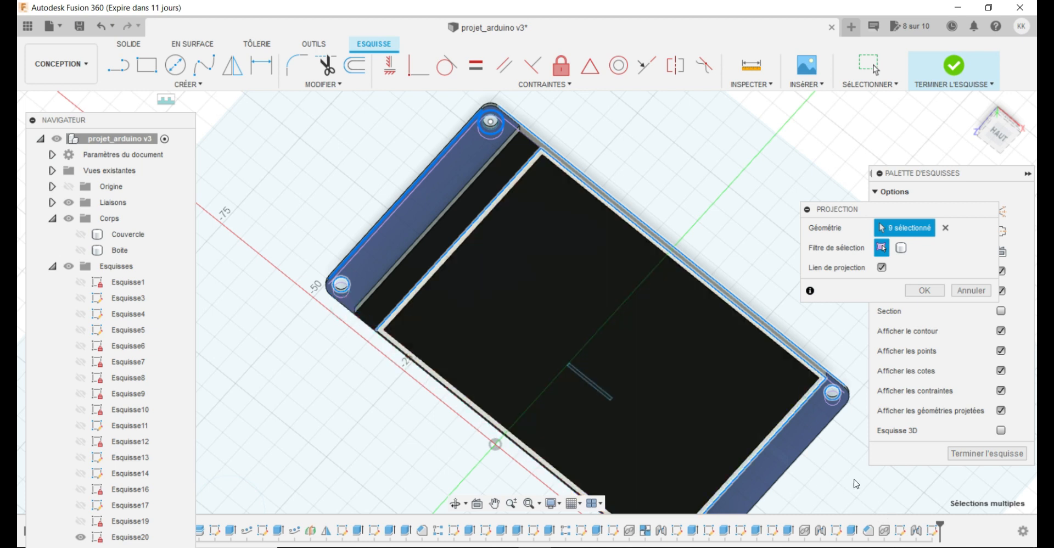
click(821, 439)
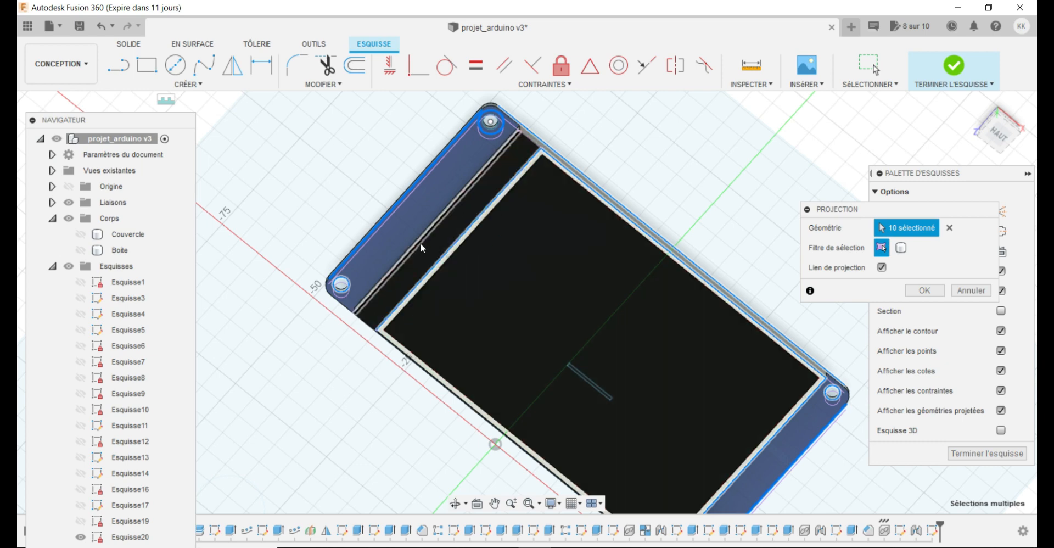
click(420, 244)
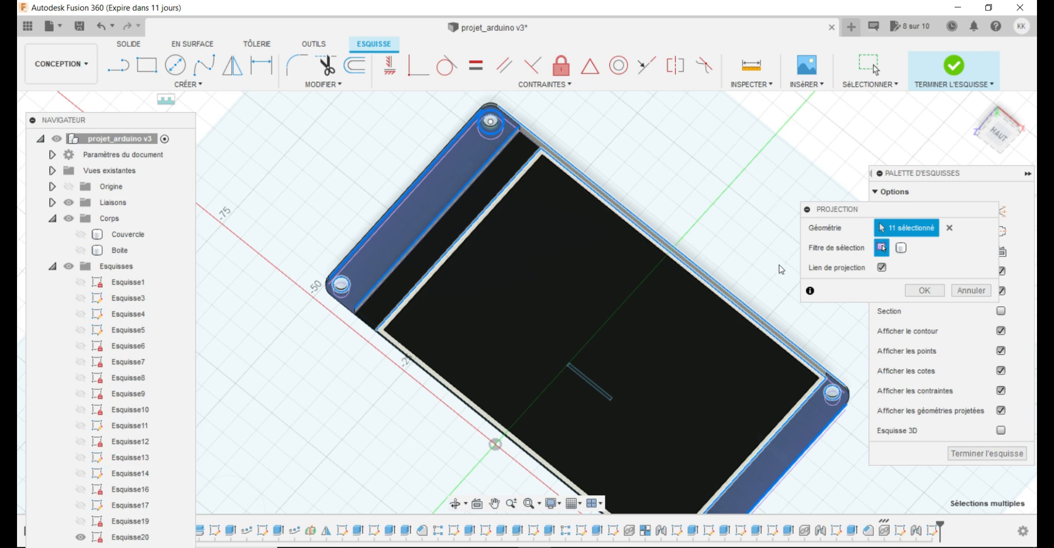
click(459, 503)
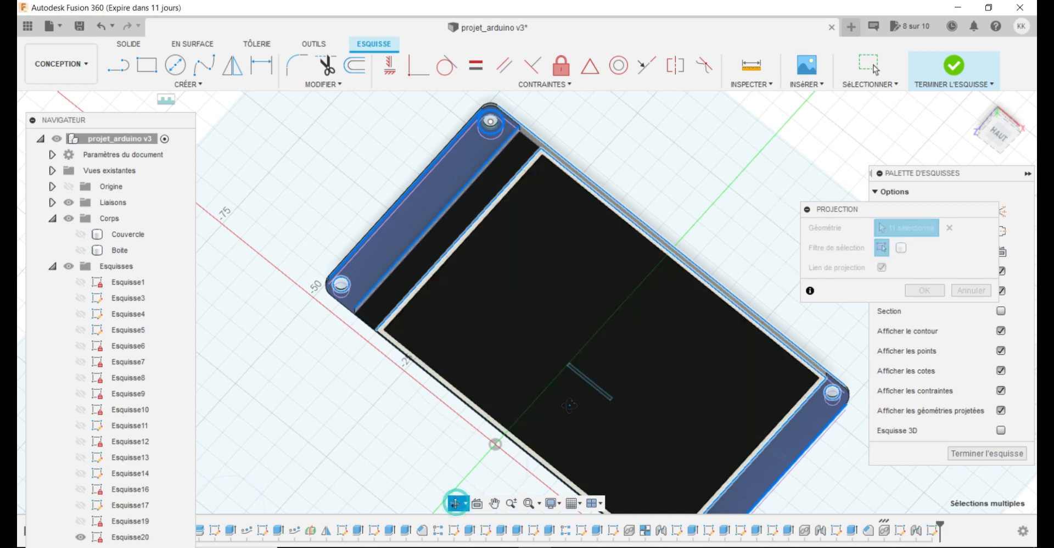
drag(569, 395, 533, 488)
key(Escape)
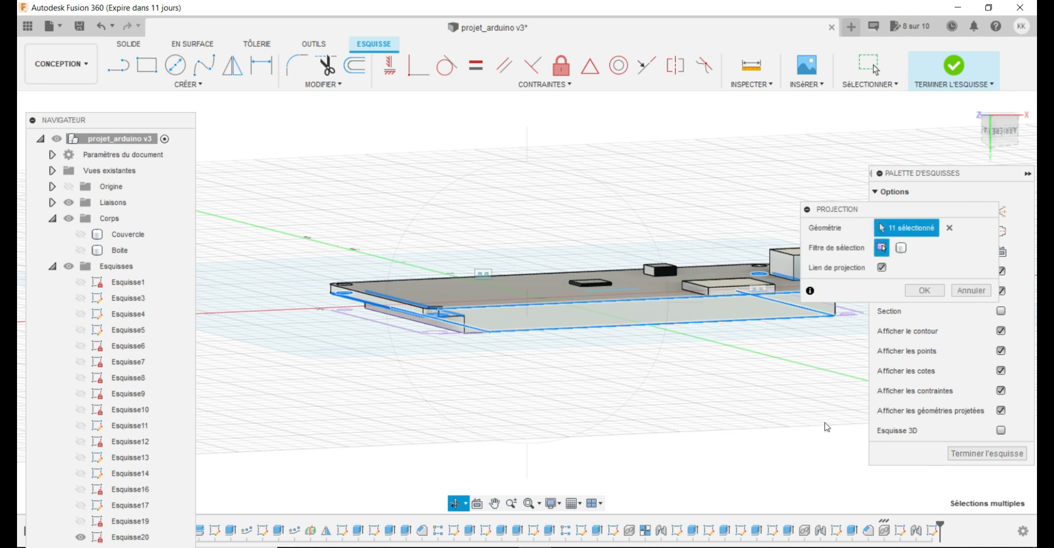
click(925, 290)
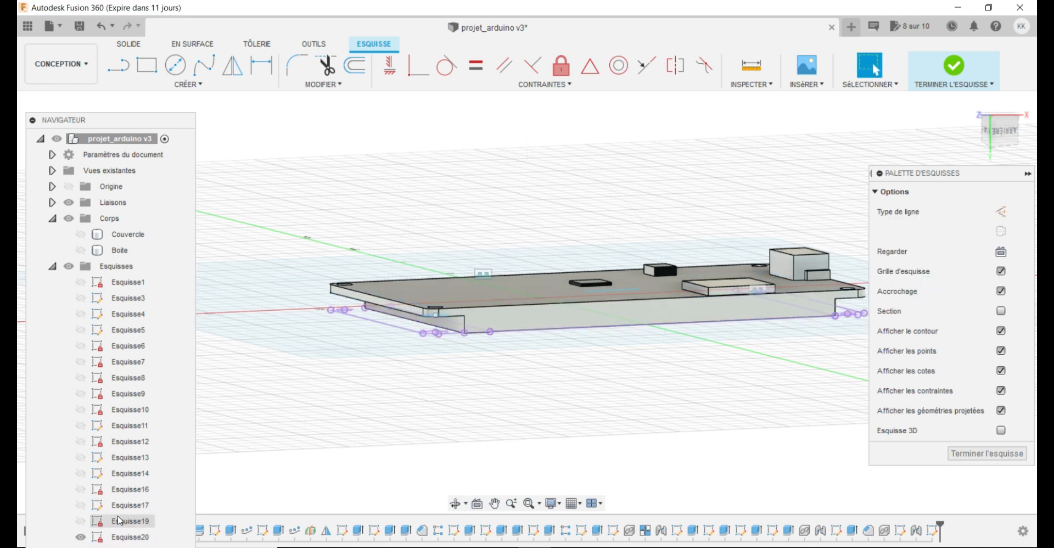
Show the Couvercle body with the Nextion display hidden and turn the model to inspect the projected curves on the lid floor.
drag(134, 116, 136, 73)
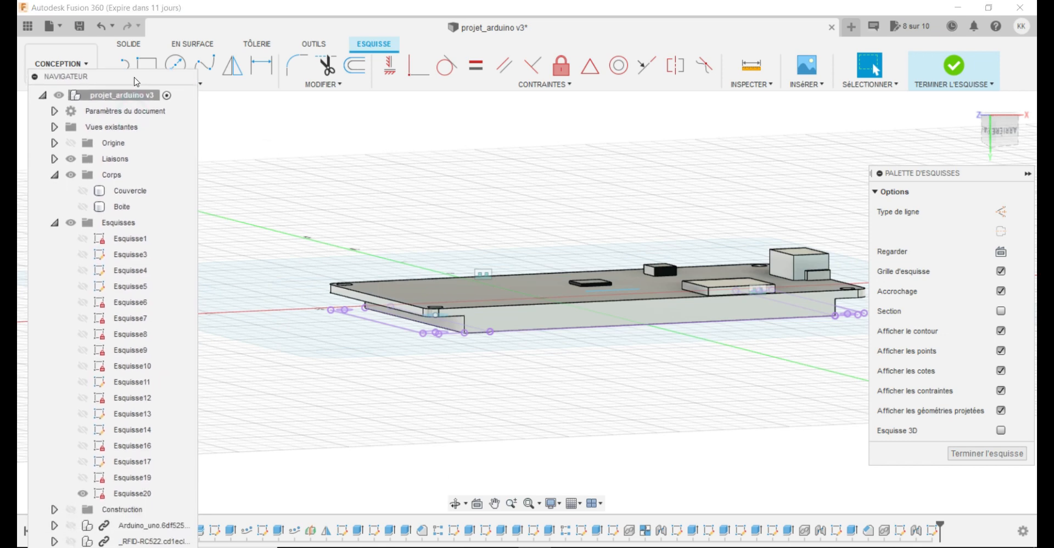
click(82, 190)
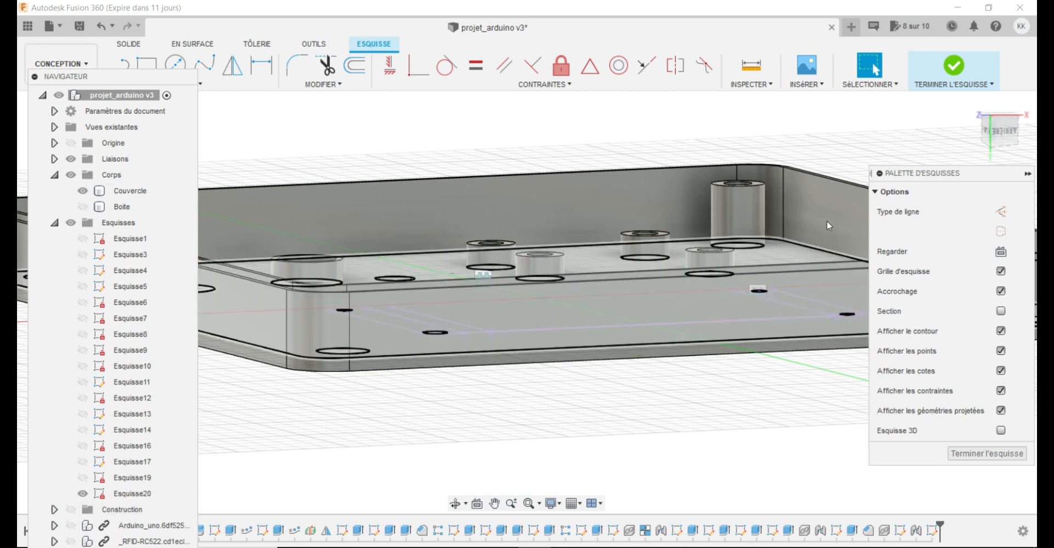
click(457, 502)
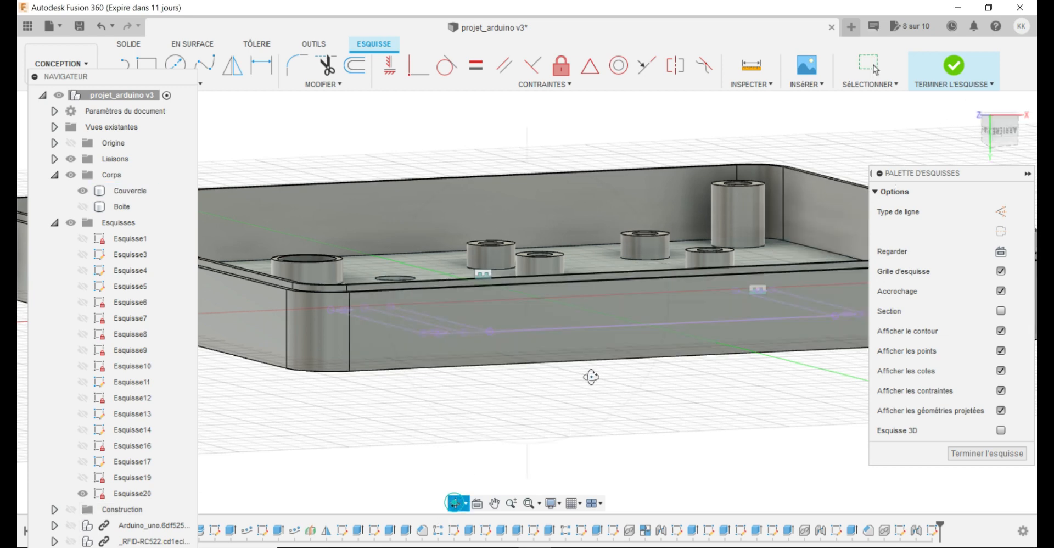
mouse_move(619, 333)
mouse_down()
mouse_move(593, 407)
mouse_move(716, 375)
mouse_move(682, 383)
mouse_move(685, 373)
mouse_up()
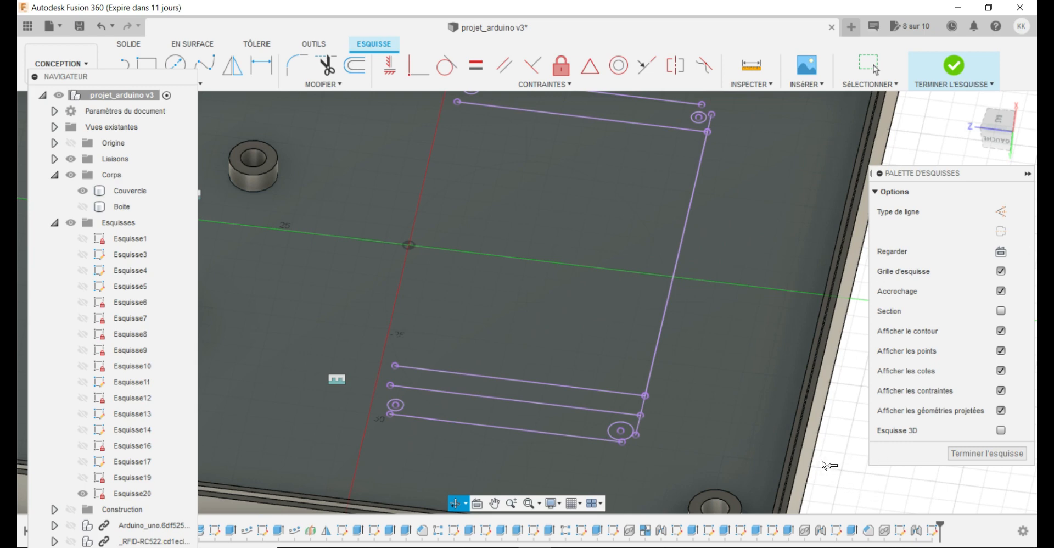
key(Escape)
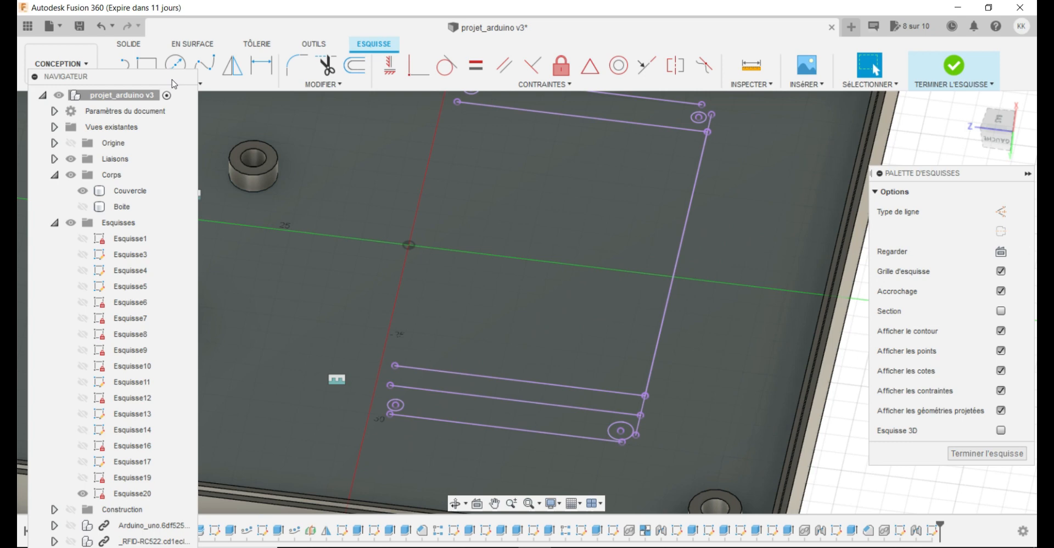
Start another projection in the lid-floor sketch and make the Nextion 3.5 display visible again.
drag(173, 80, 156, 138)
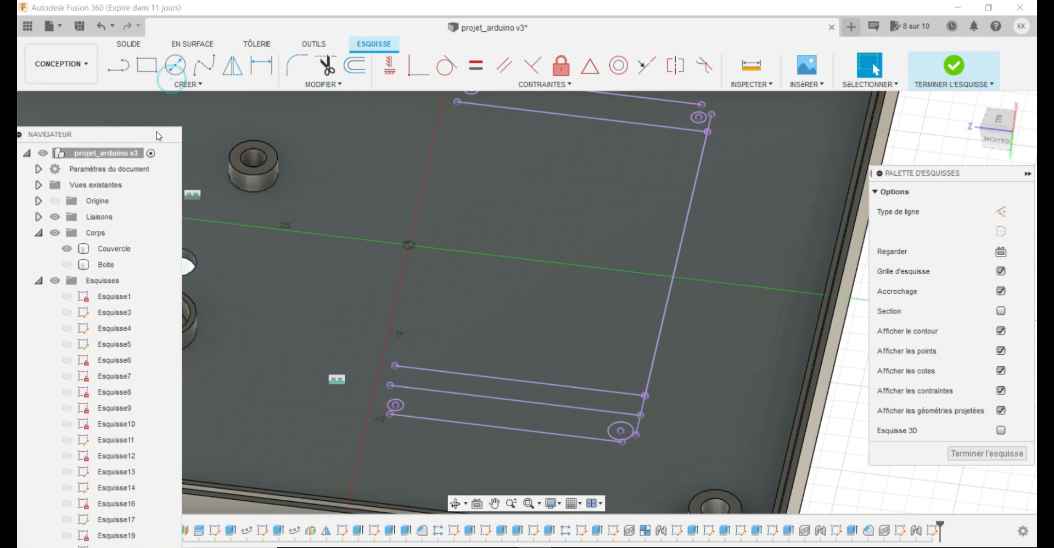
click(189, 85)
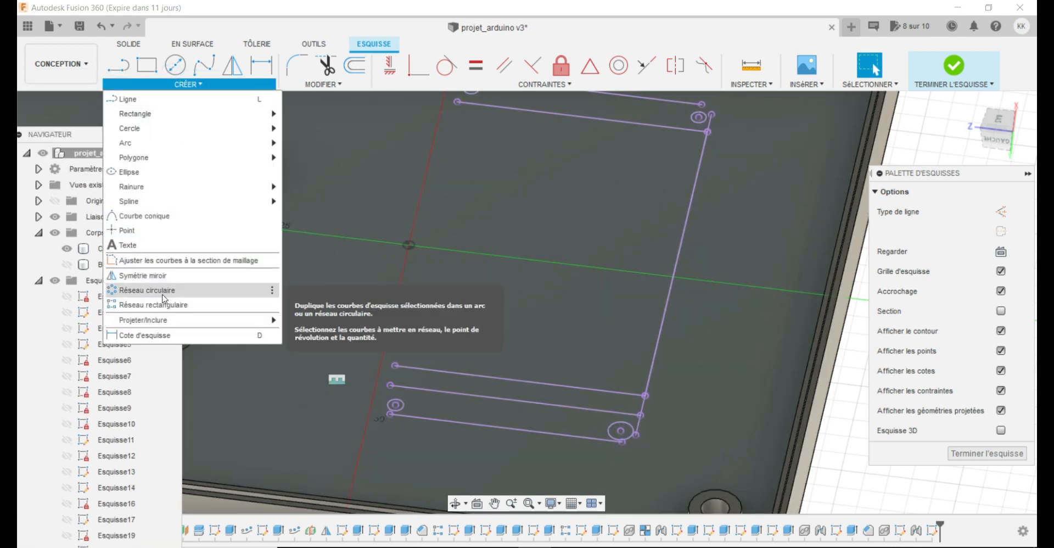
mouse_move(219, 319)
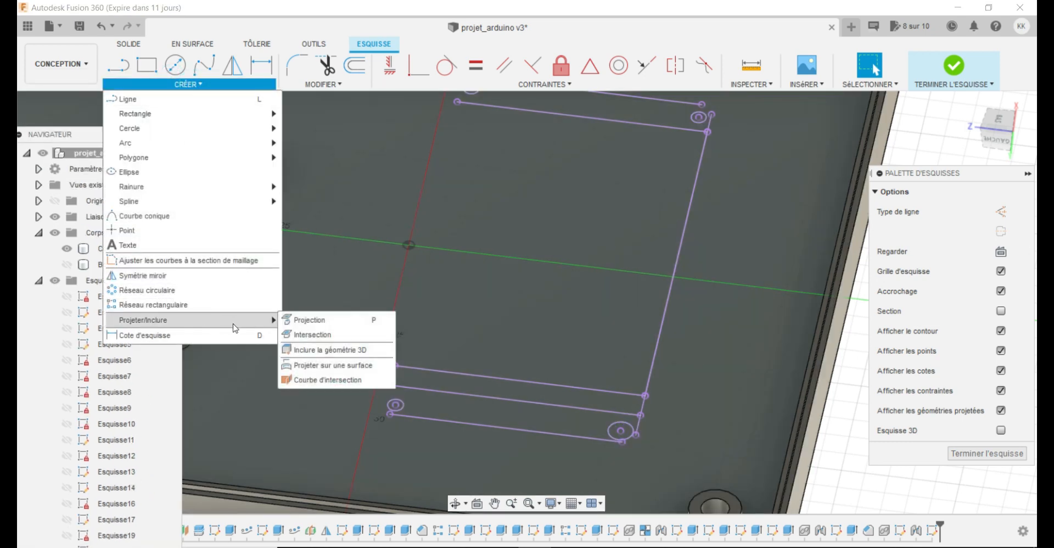
click(302, 320)
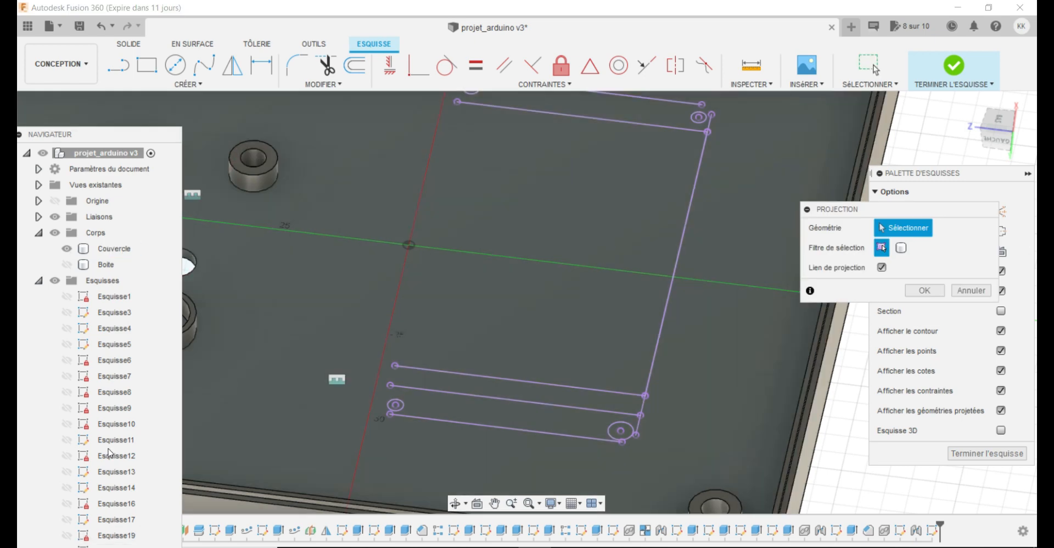
drag(126, 134, 147, 54)
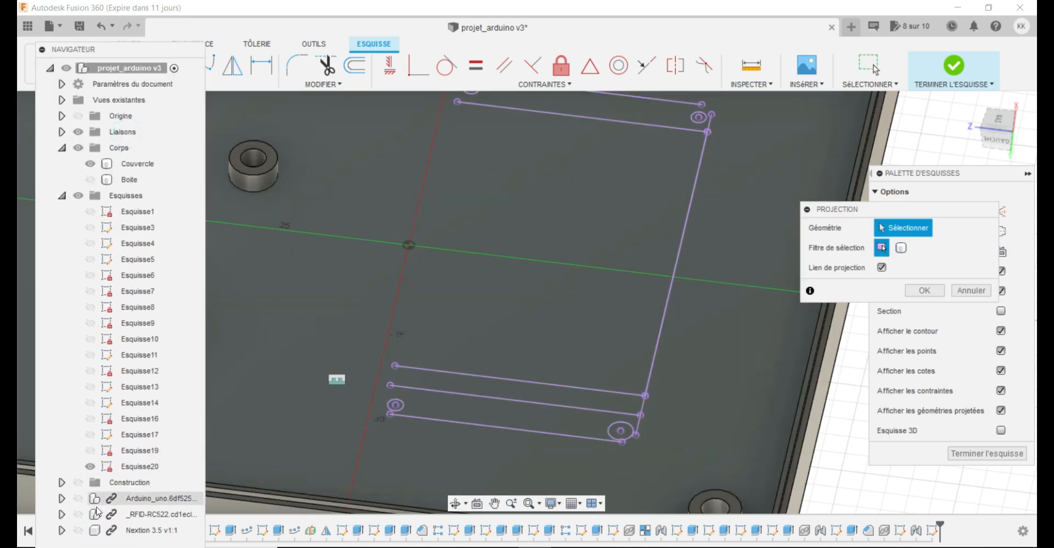
click(77, 530)
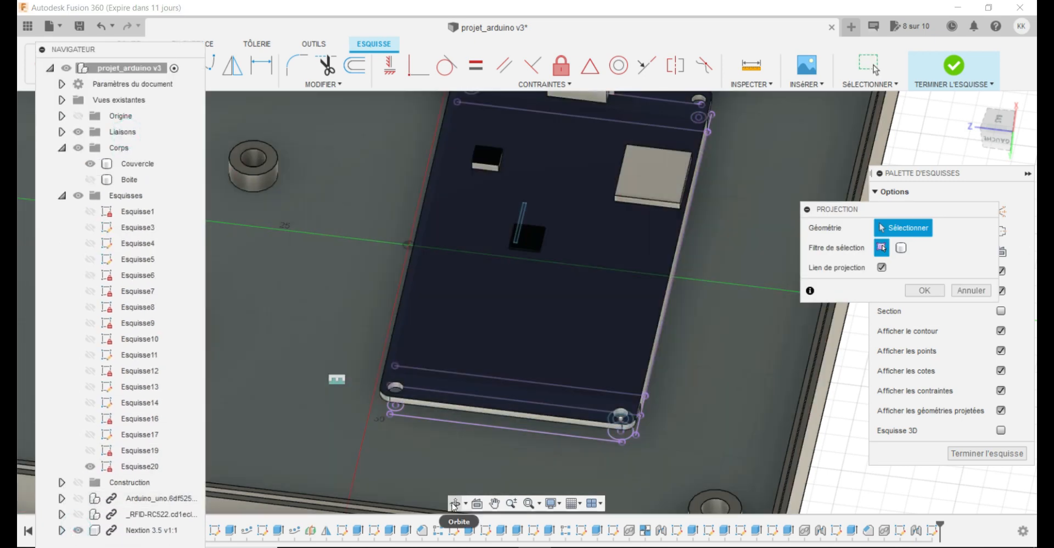
Hide the Couvercle body and project the screen's long edge beside the X axis from the display's screen side.
click(455, 504)
drag(460, 422, 481, 410)
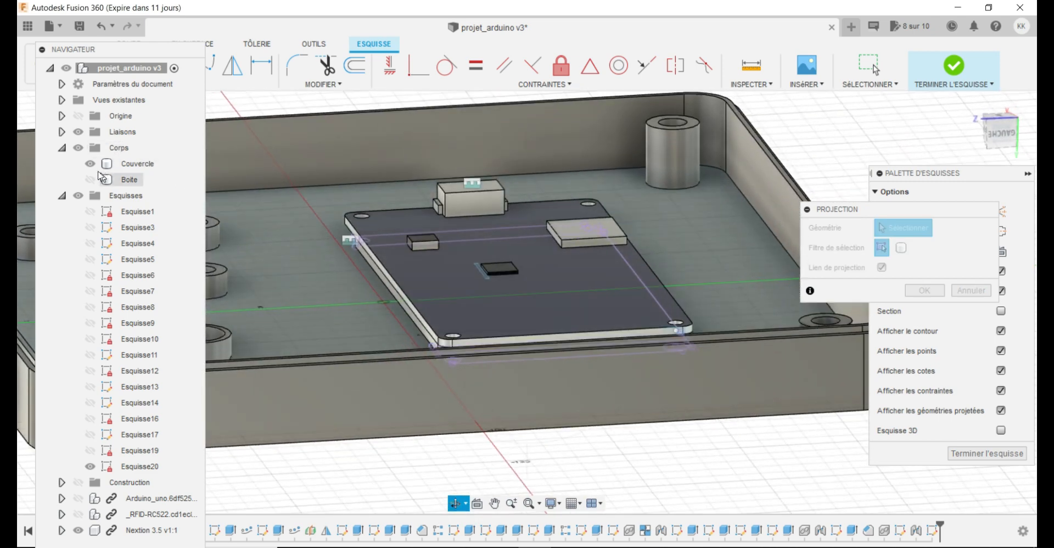
click(90, 164)
drag(383, 342, 408, 314)
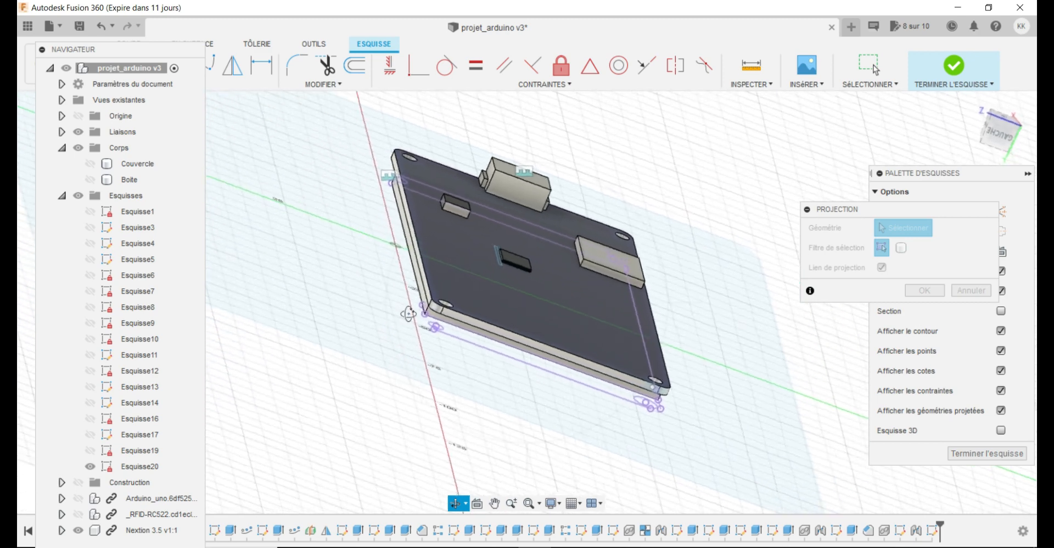
drag(468, 357, 475, 232)
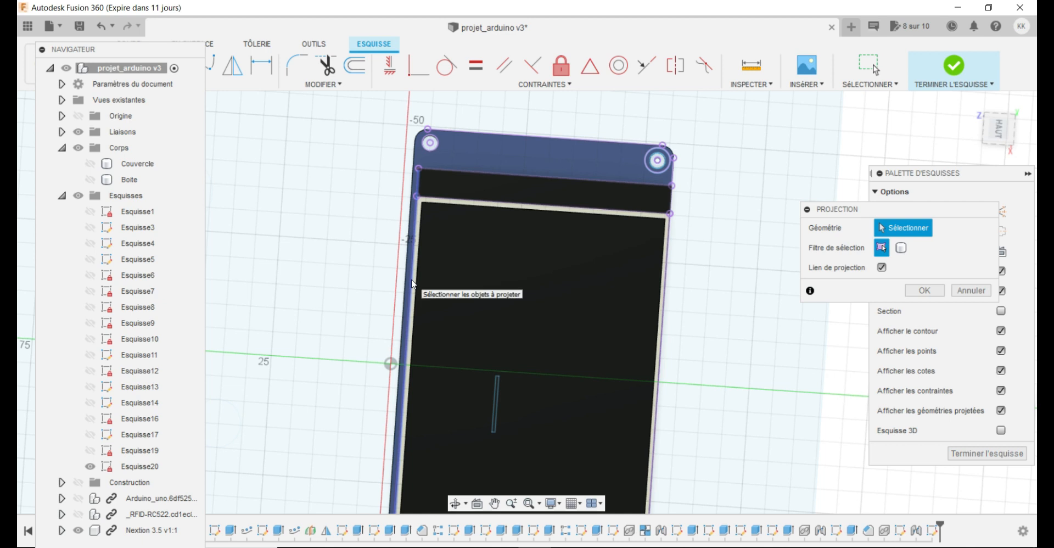
click(413, 284)
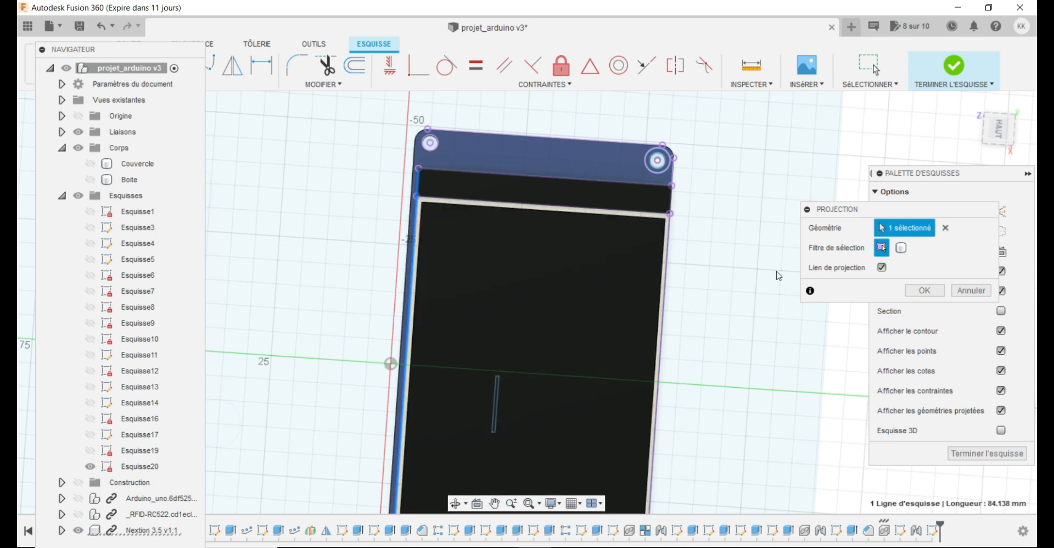
click(918, 291)
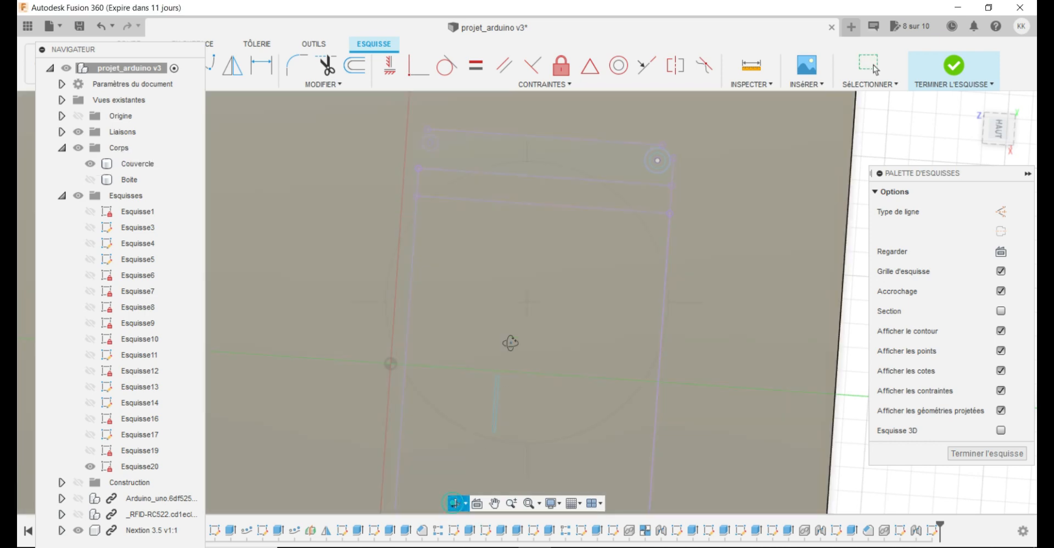
Show the Couvercle body and hide the Nextion 3.5 display so only the projected sketch remains on the lid floor.
mouse_move(511, 344)
shift+middle_down()
mouse_move(522, 327)
mouse_move(495, 432)
mouse_move(552, 339)
shift+middle_up()
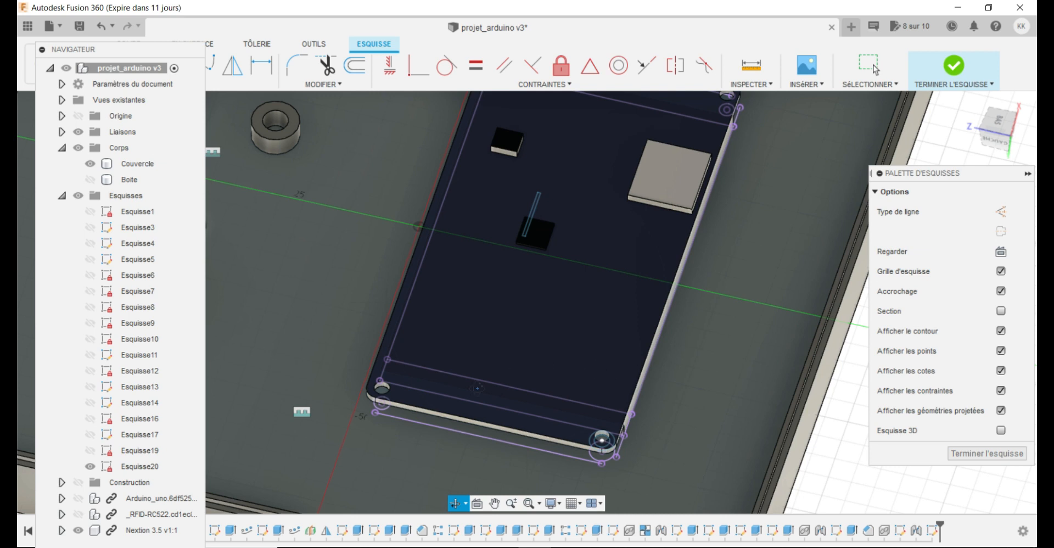
click(79, 530)
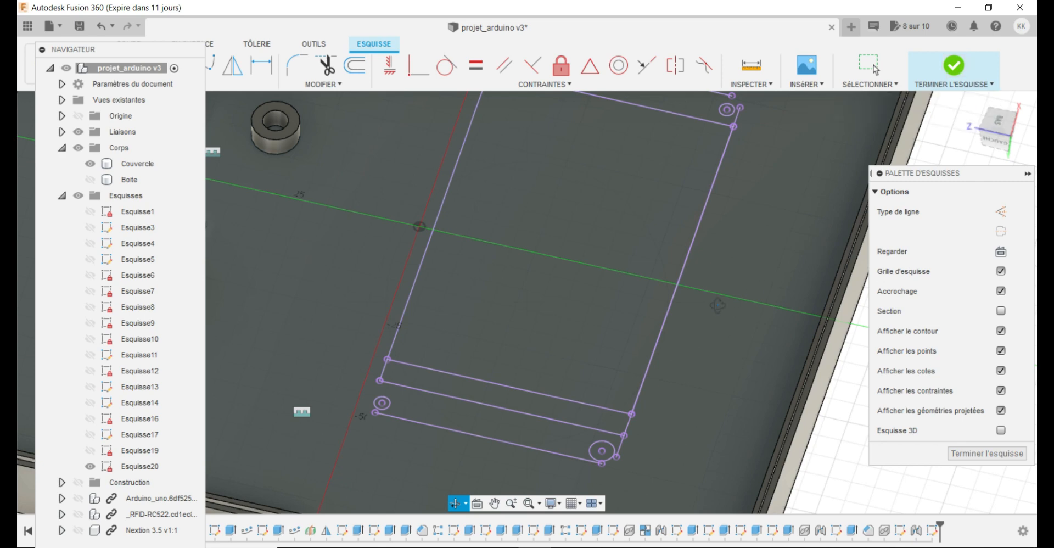
mouse_move(679, 327)
shift+middle_down()
mouse_move(756, 338)
mouse_move(675, 293)
shift+middle_up()
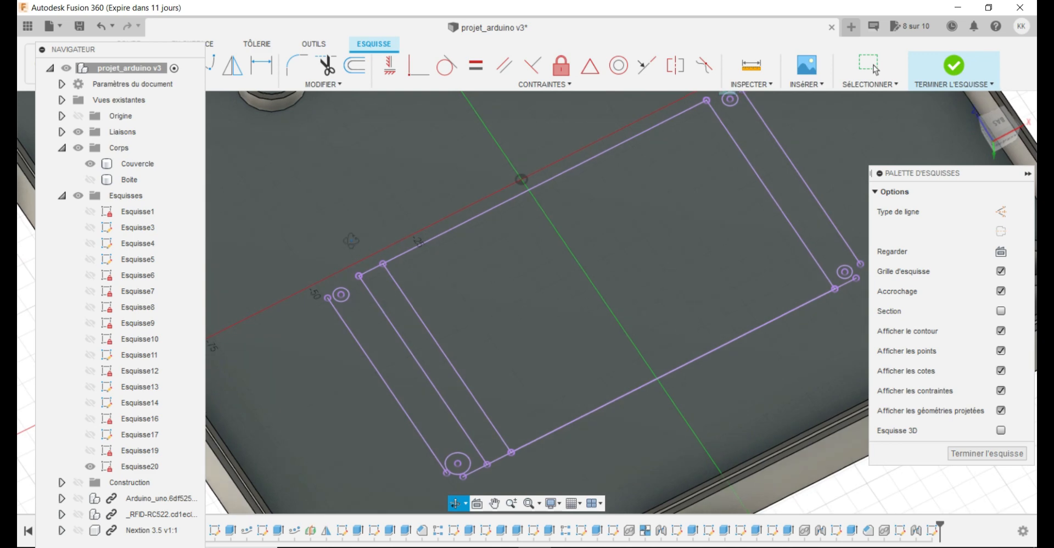
key(Escape)
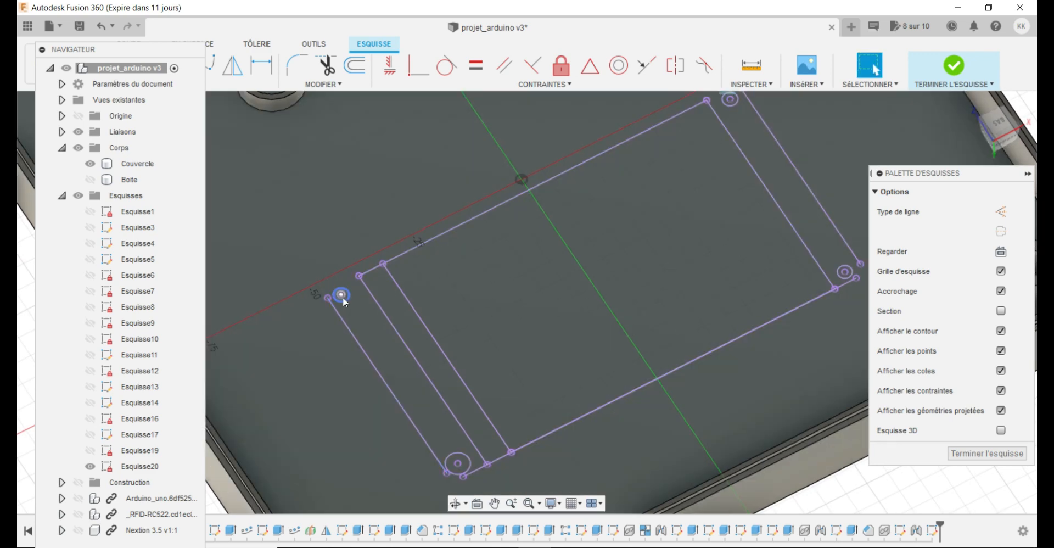
Convert the two projected mounting-hole circles at the end opposite the narrow strip to construction geometry.
click(345, 302)
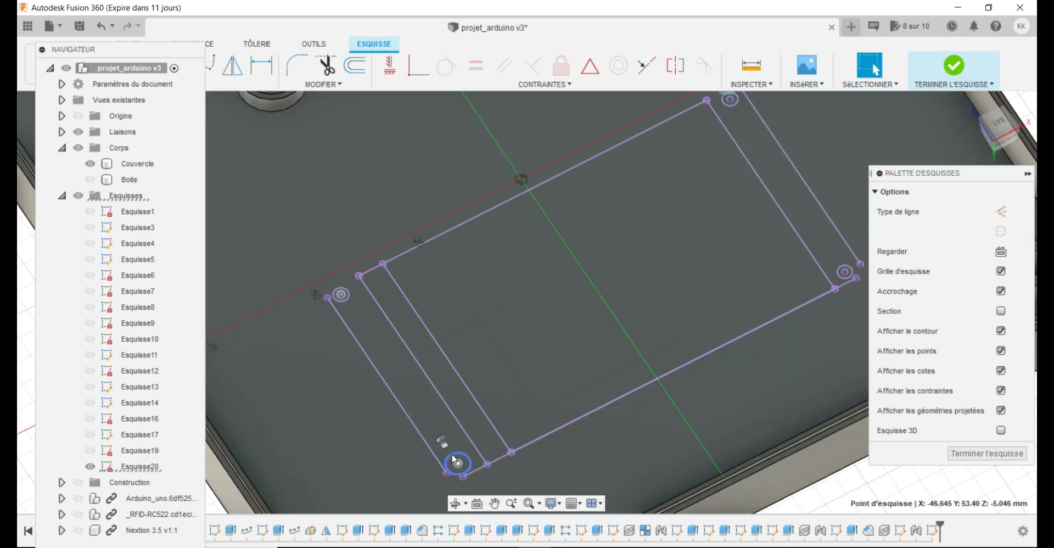
click(454, 460)
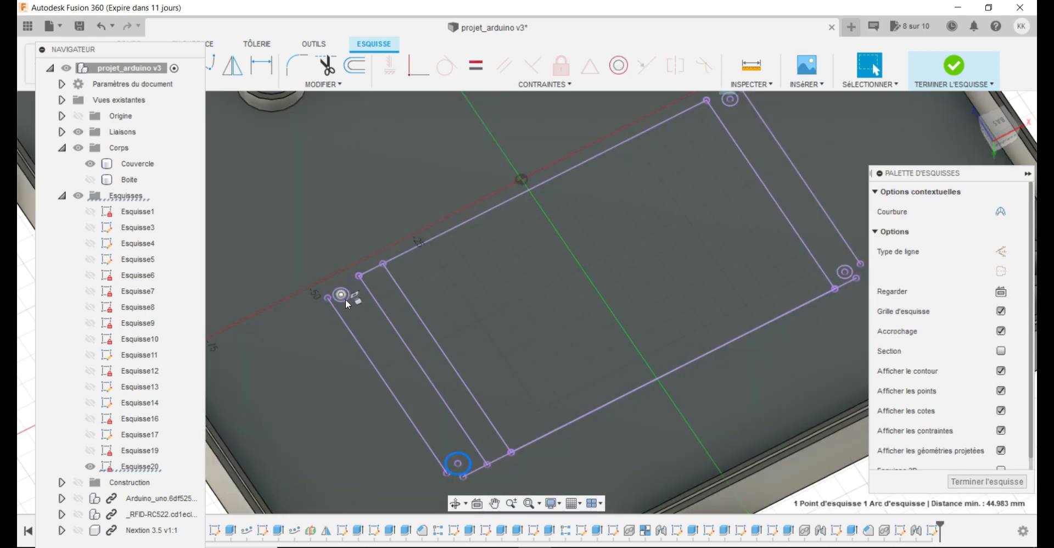
click(348, 303)
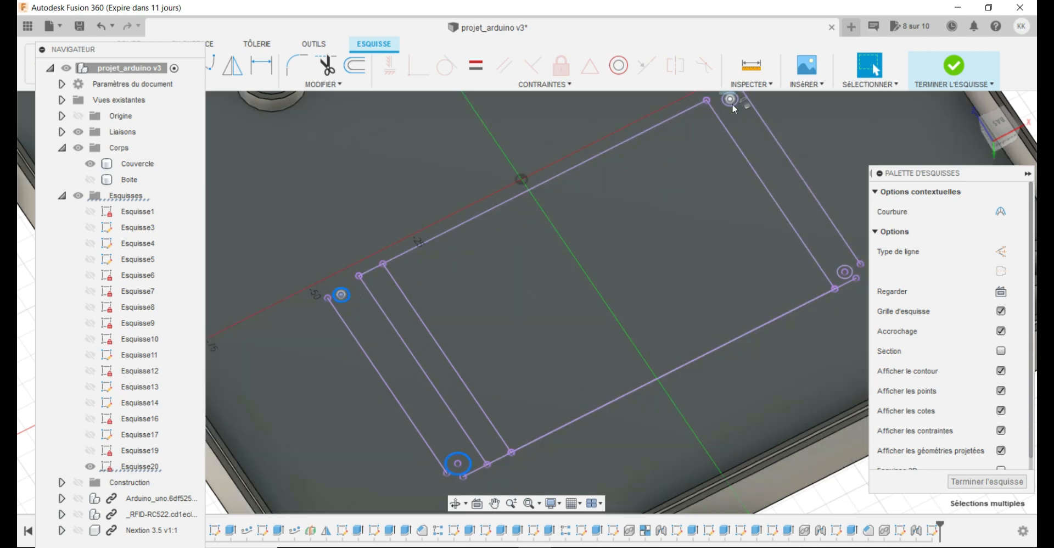
click(735, 109)
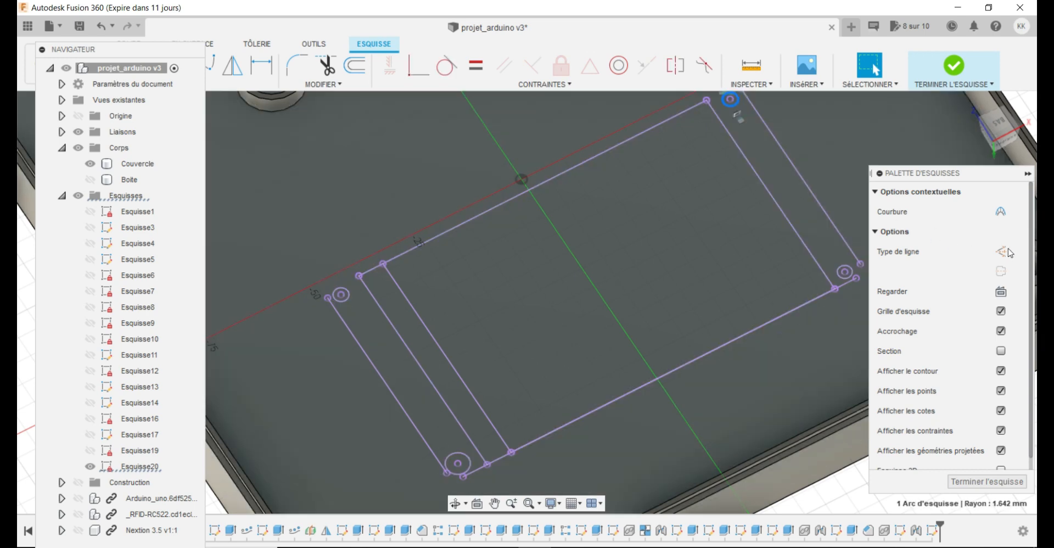
click(1008, 251)
click(845, 271)
click(999, 253)
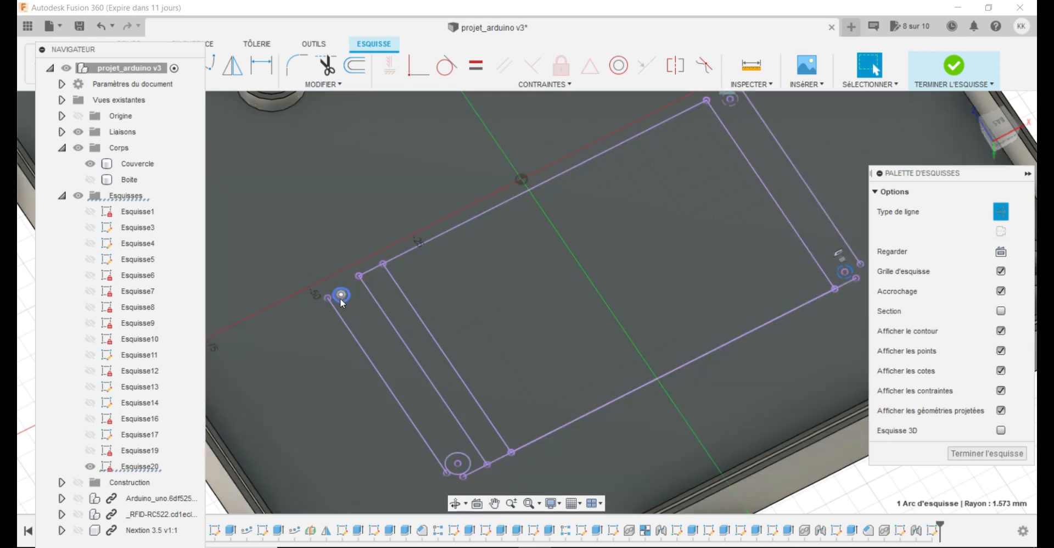
Convert the two projected mounting-hole circles at the narrow-strip end to construction geometry.
click(343, 302)
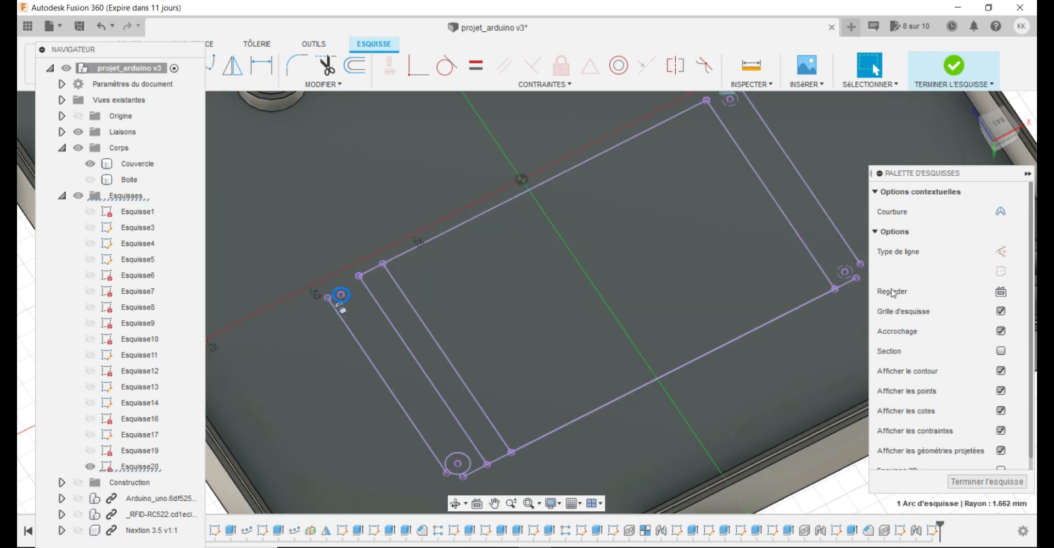
click(1000, 252)
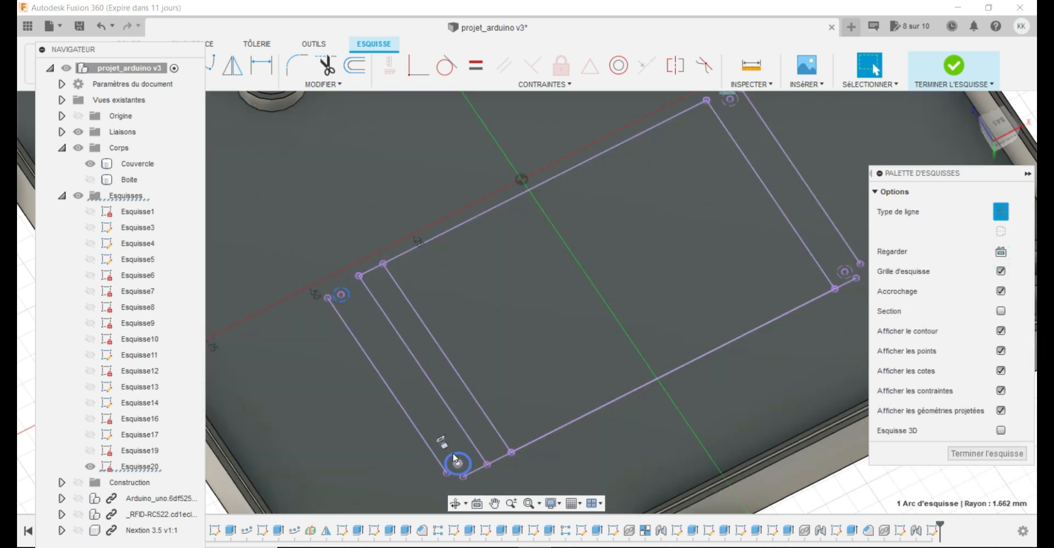
click(456, 460)
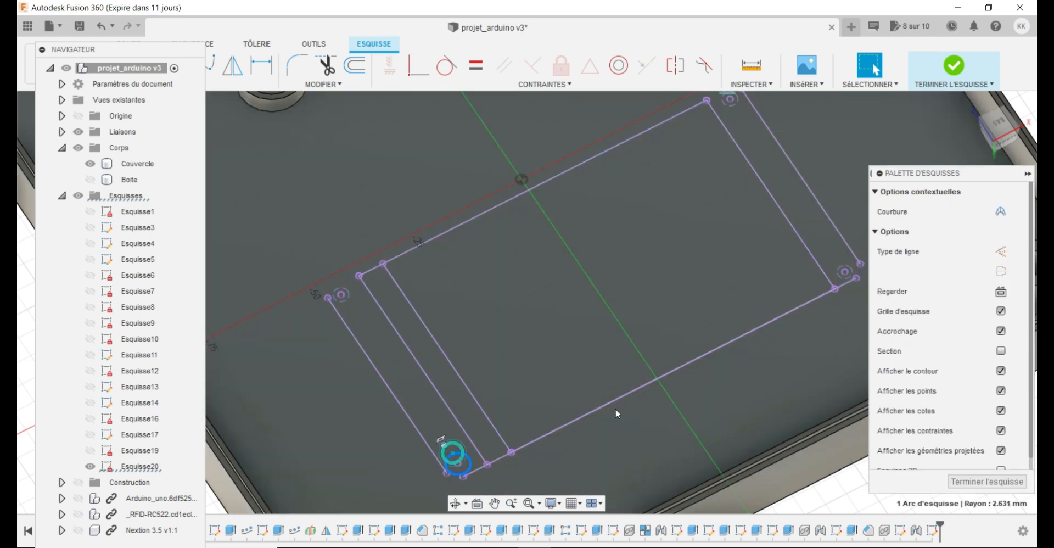
click(1002, 254)
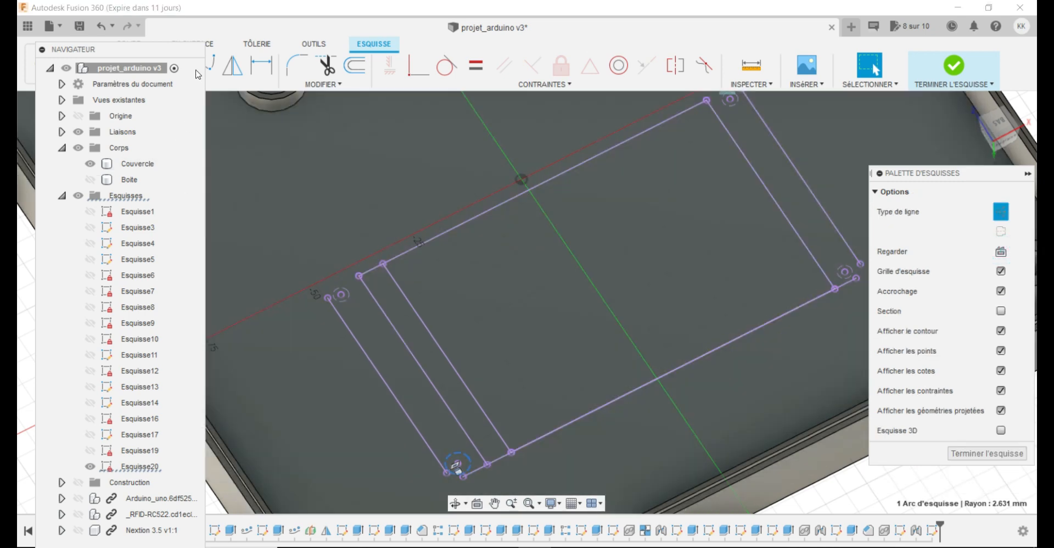
Draw a 5 mm diameter circle centred on the narrow-strip-end mounting hole nearest the X axis.
drag(177, 53, 165, 128)
click(181, 84)
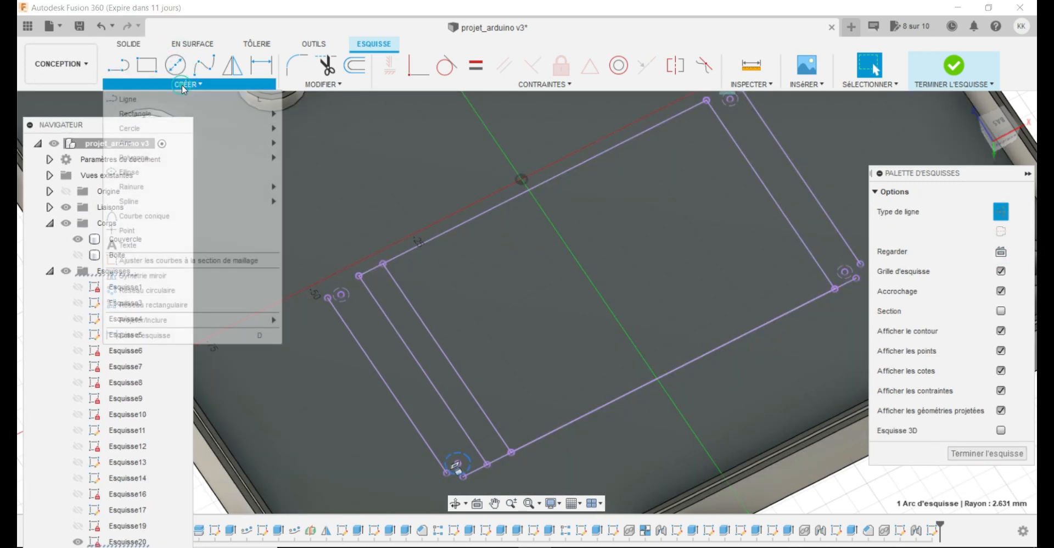
mouse_move(264, 129)
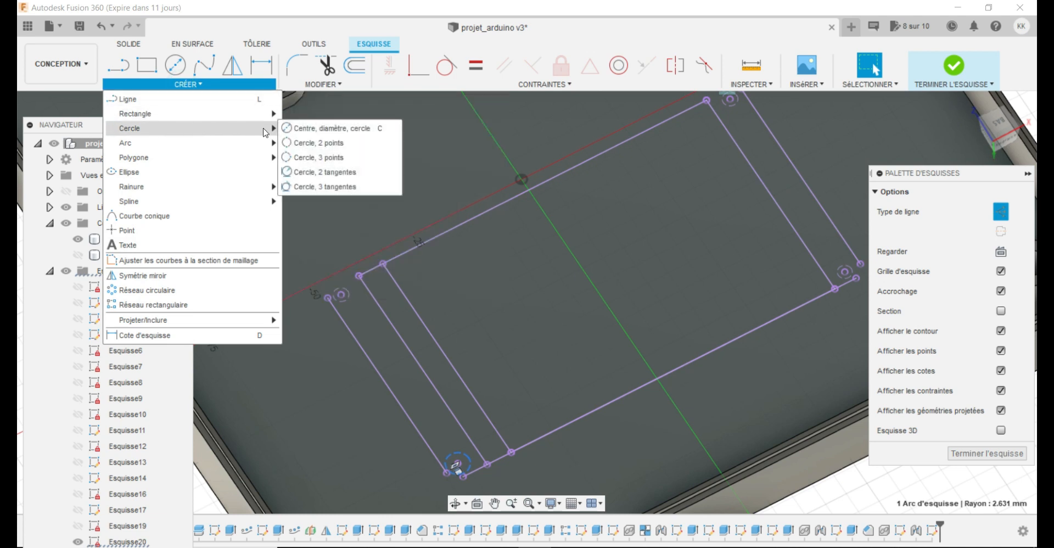
click(316, 132)
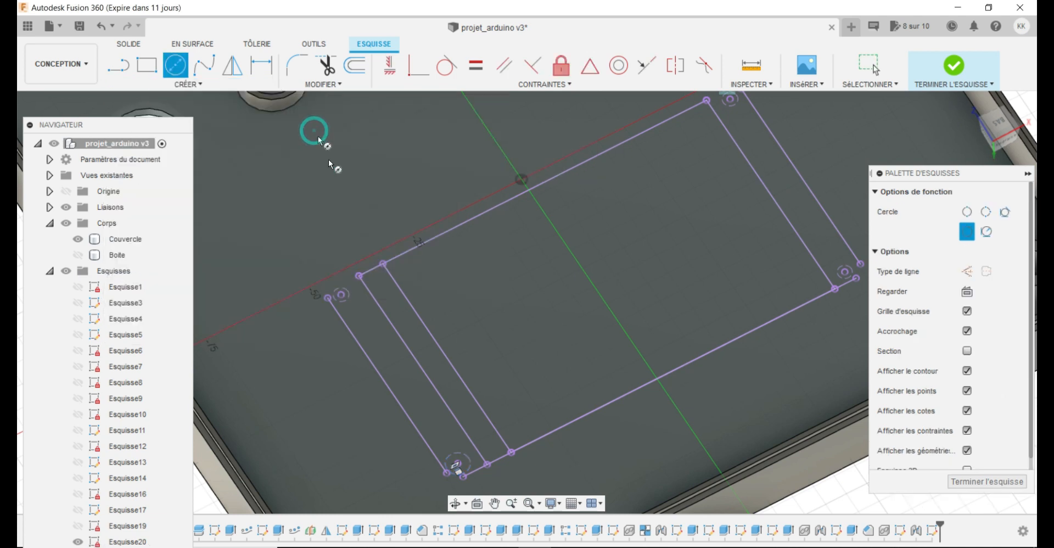
click(339, 295)
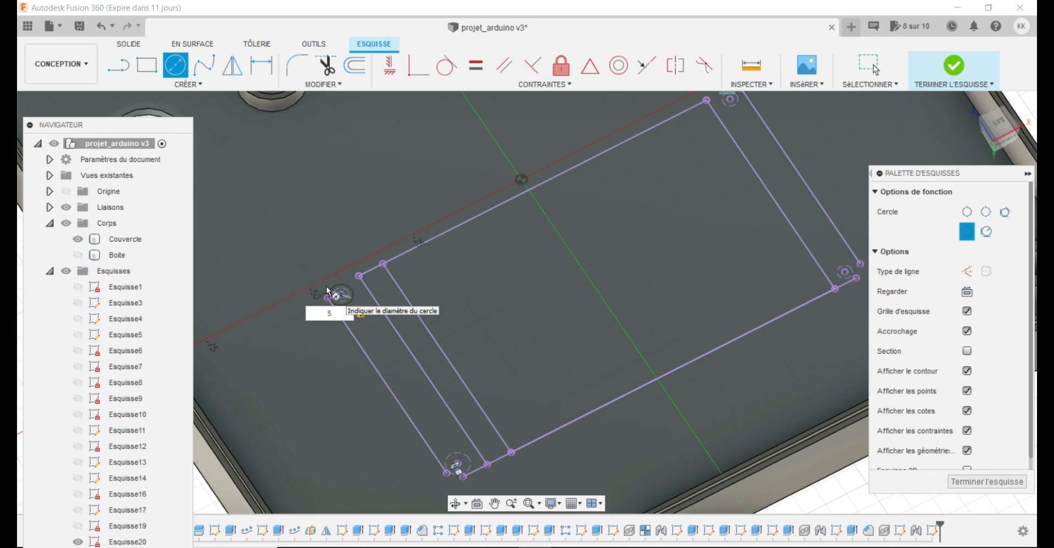
key(Escape)
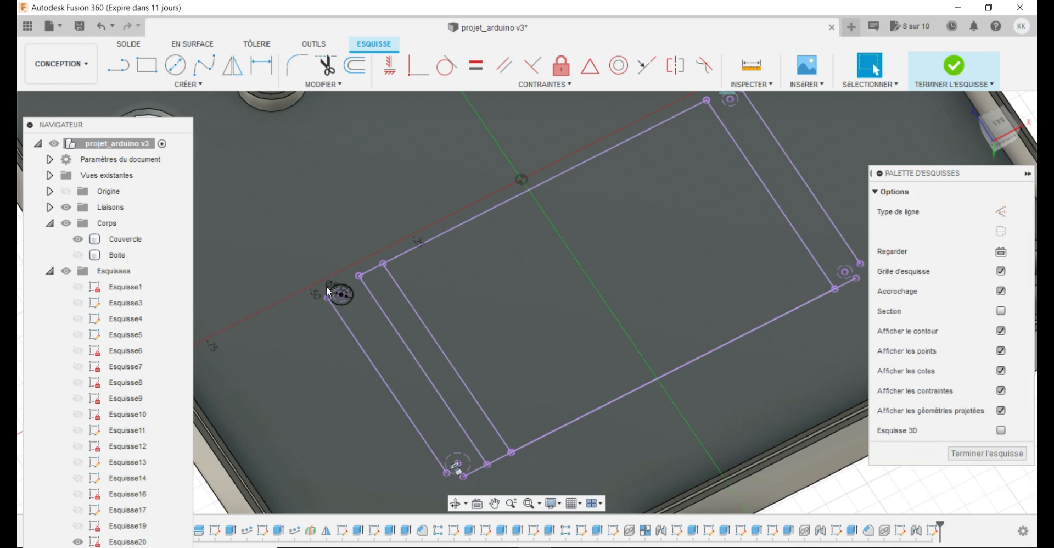
Draw a concentric circle slightly larger than the projected hole on each of the other three mounting holes.
click(190, 84)
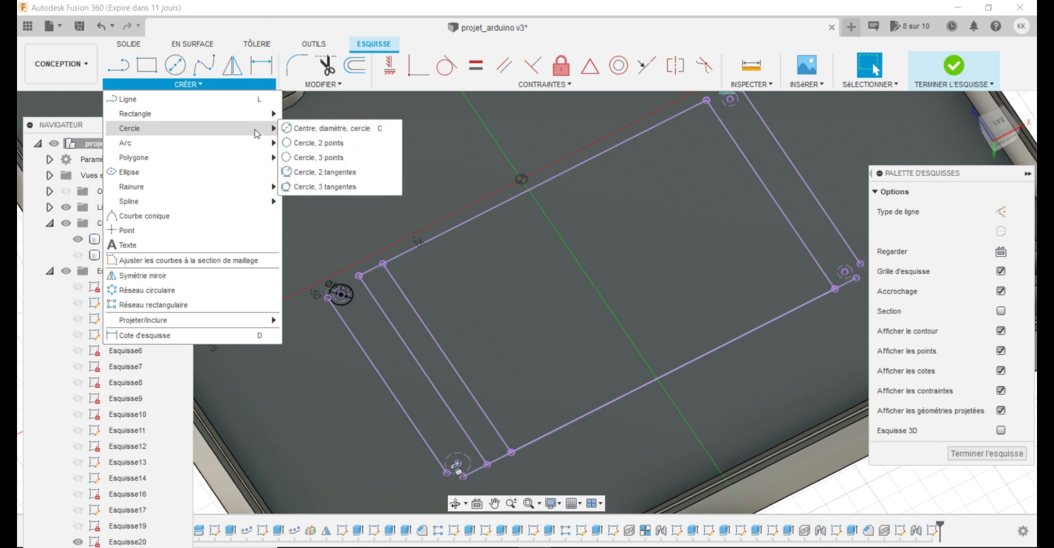
click(312, 130)
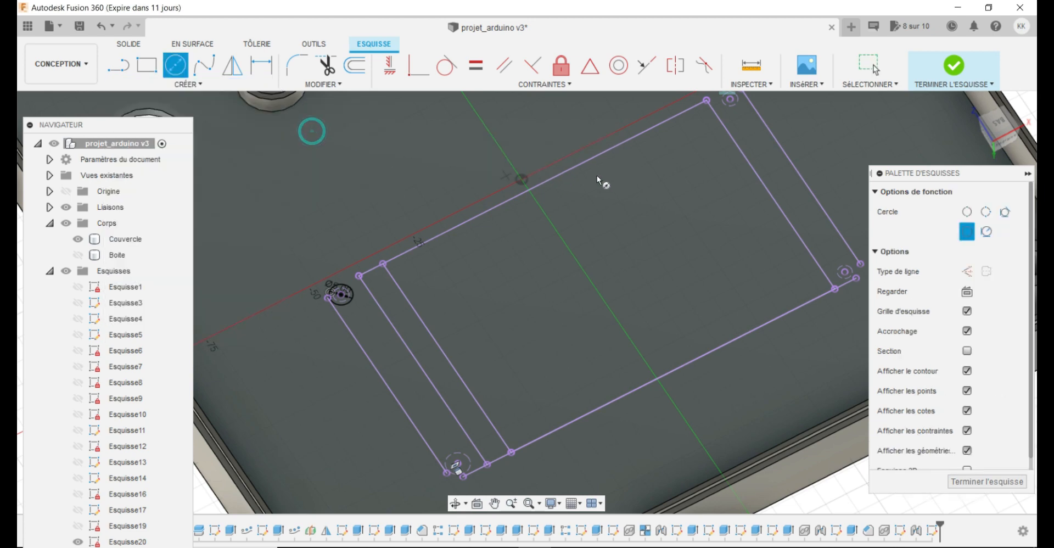
click(730, 100)
click(740, 112)
click(190, 84)
click(312, 130)
click(458, 464)
click(845, 271)
Apply Equal constraints so the other three mounting-hole circles match the 5 mm circle.
click(476, 66)
click(738, 111)
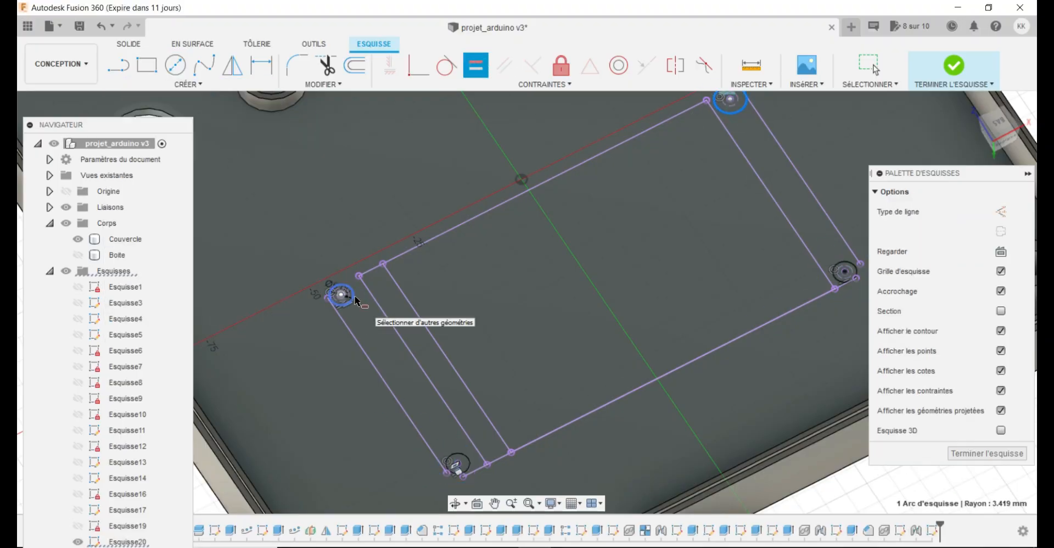
click(354, 296)
Draw an 8 mm diameter outer circle concentric with the dimensioned 5 mm circle.
click(175, 65)
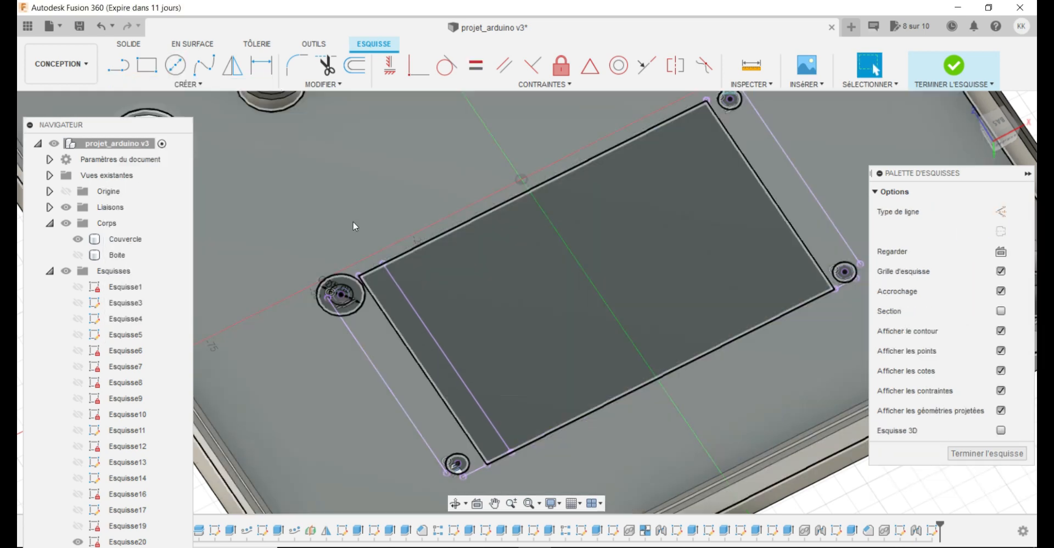
scroll(331, 280, up, 4)
double_click(331, 293)
text(8)
key(Return)
Draw a larger concentric outer circle around each of the other three mounting holes.
click(175, 66)
click(703, 125)
click(816, 295)
Apply Equal constraints so the other three outer circles match the 8 mm circle.
click(476, 65)
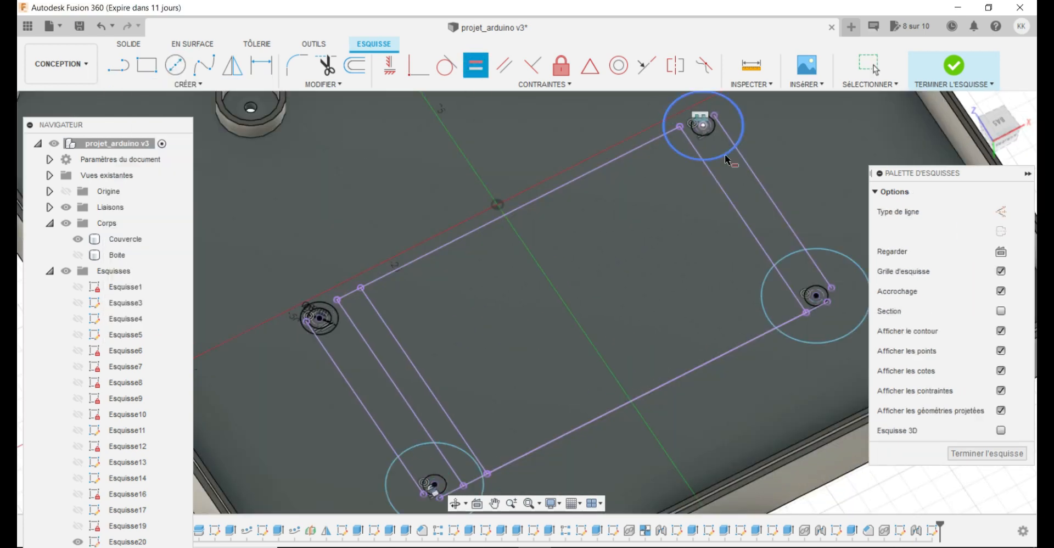
click(725, 155)
click(333, 329)
click(434, 443)
click(333, 329)
click(769, 317)
click(333, 329)
scroll(823, 305, up, 6)
scroll(777, 322, down, 5)
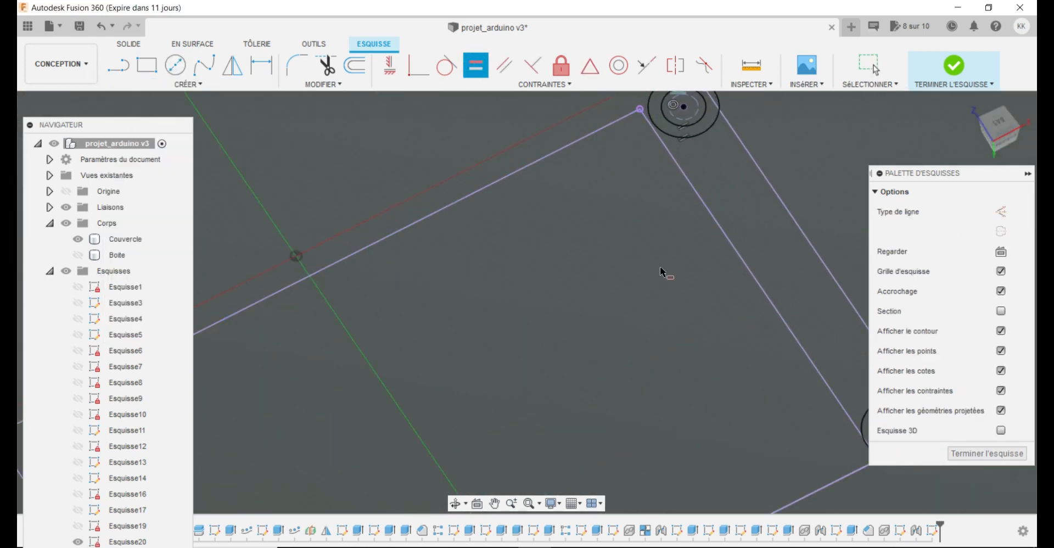
scroll(662, 272, down, 4)
scroll(777, 252, up, 3)
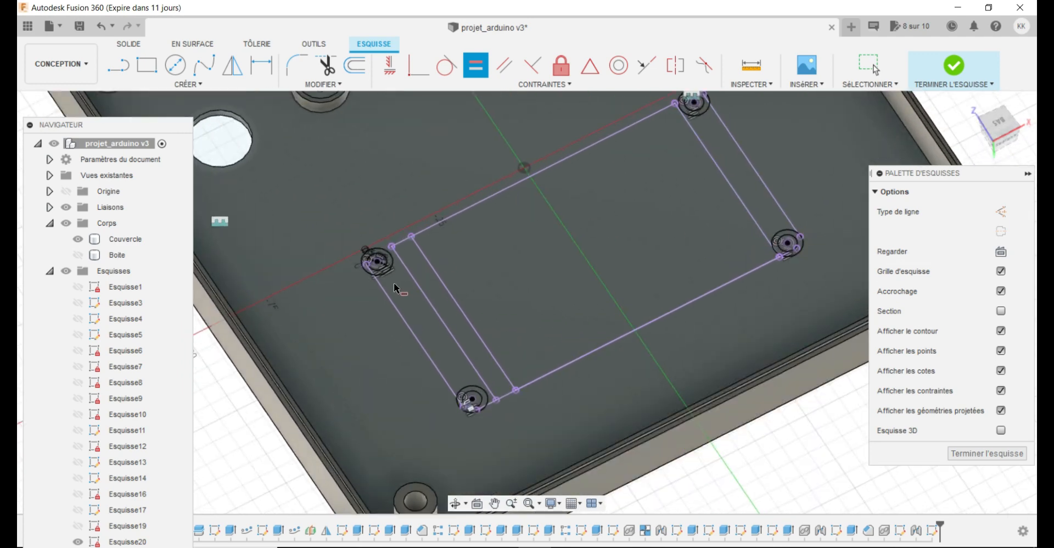
key(Escape)
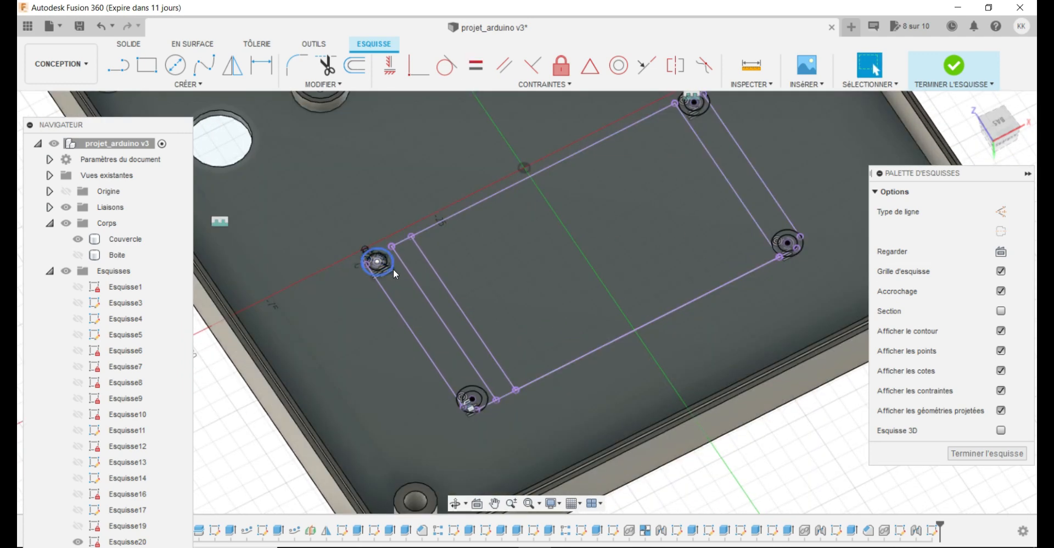
Examine the outer circles' clearance to the projected display outline at the mounting-hole corners.
scroll(376, 267, up, 8)
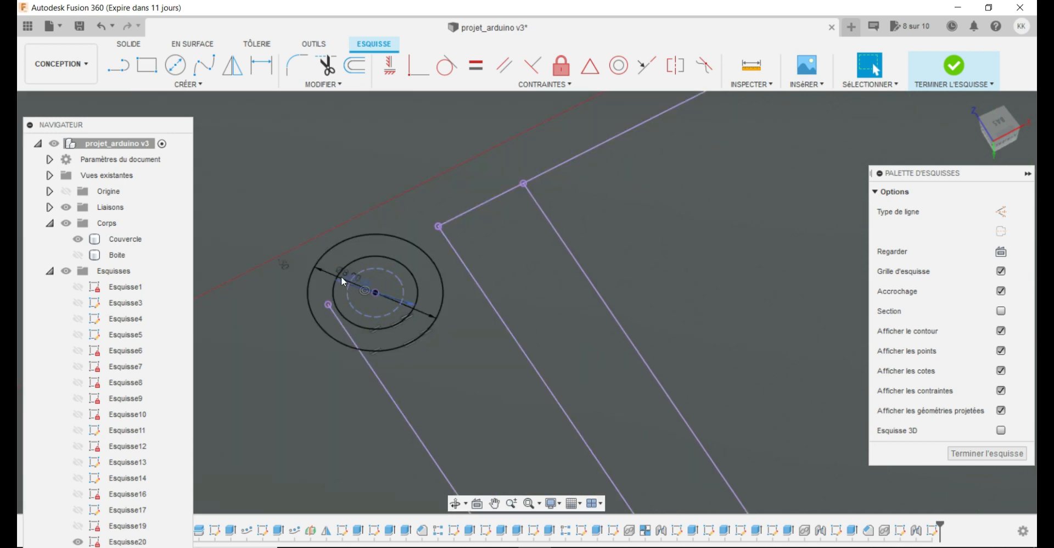
scroll(328, 290, down, 3)
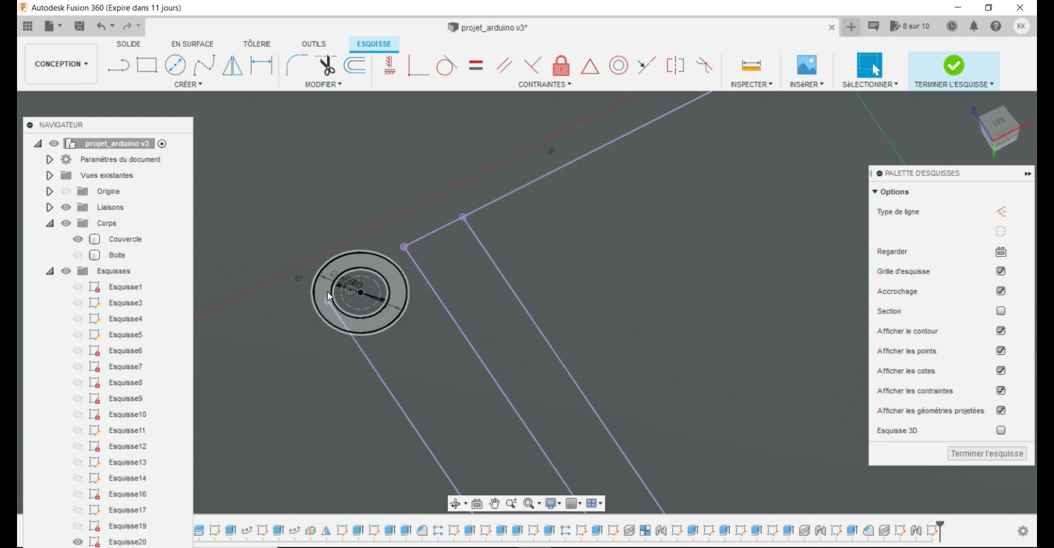
scroll(327, 288, down, 4)
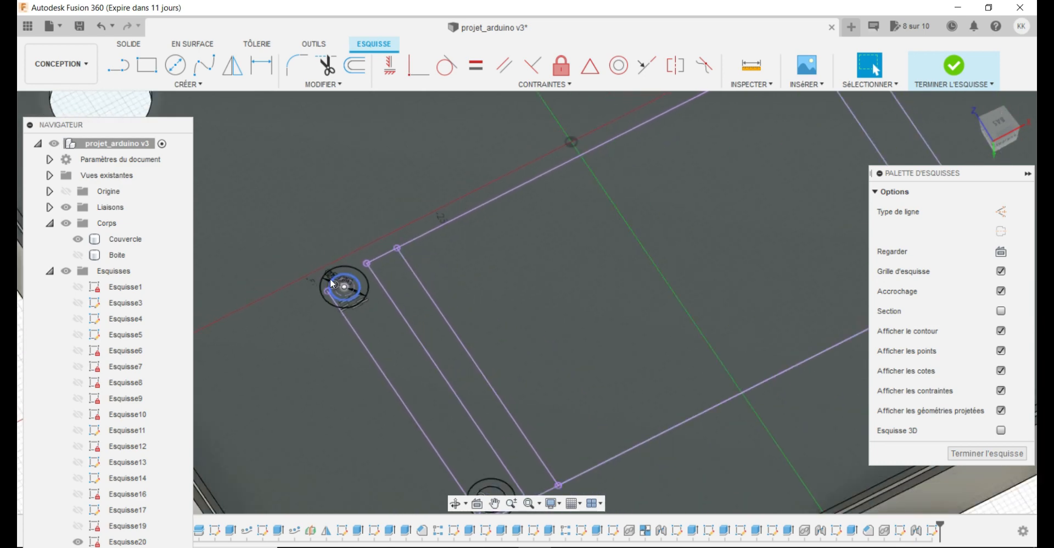
scroll(329, 281, down, 5)
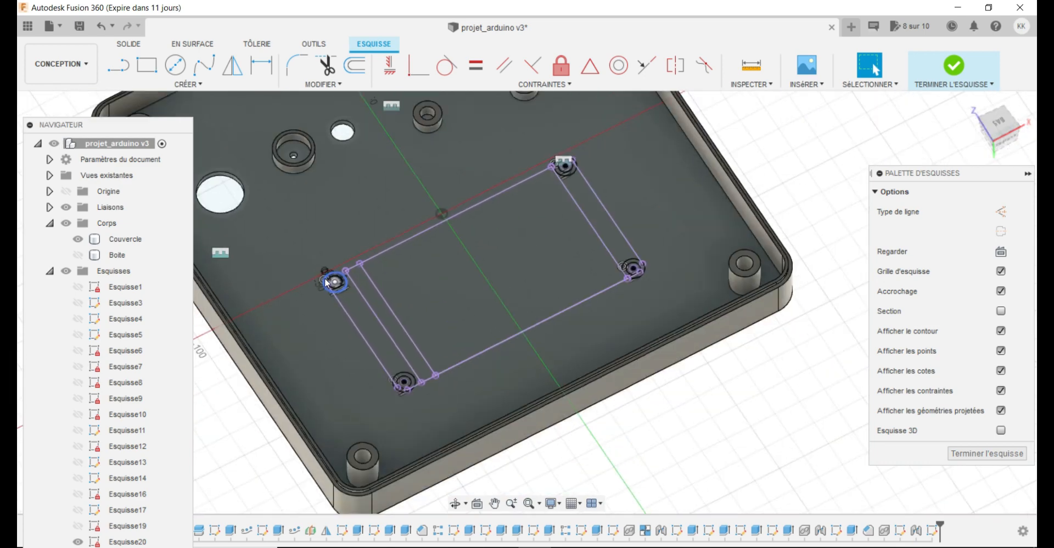
scroll(634, 275, up, 5)
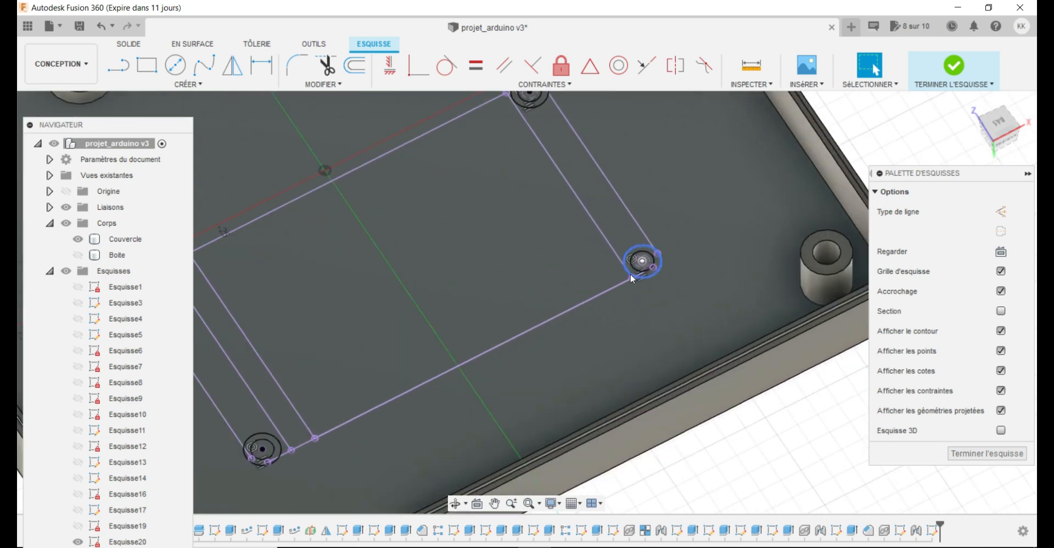
scroll(633, 279, up, 3)
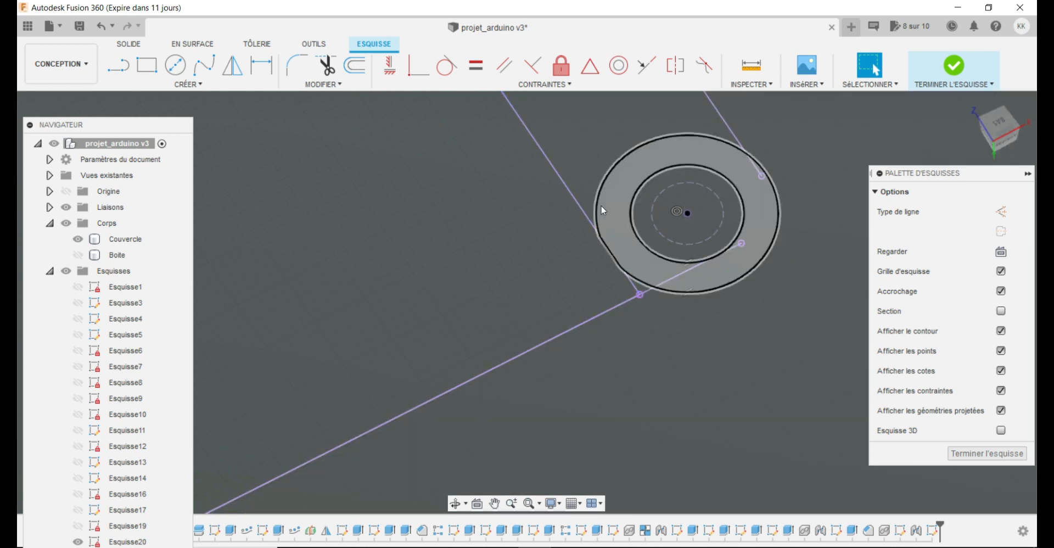
scroll(678, 248, up, 1)
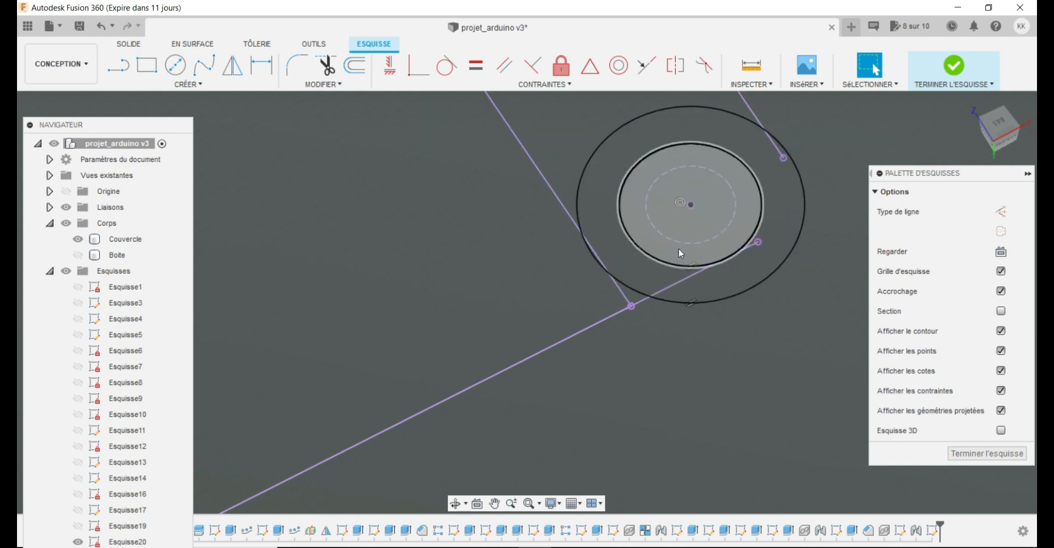
scroll(680, 248, down, 2)
scroll(756, 231, down, 4)
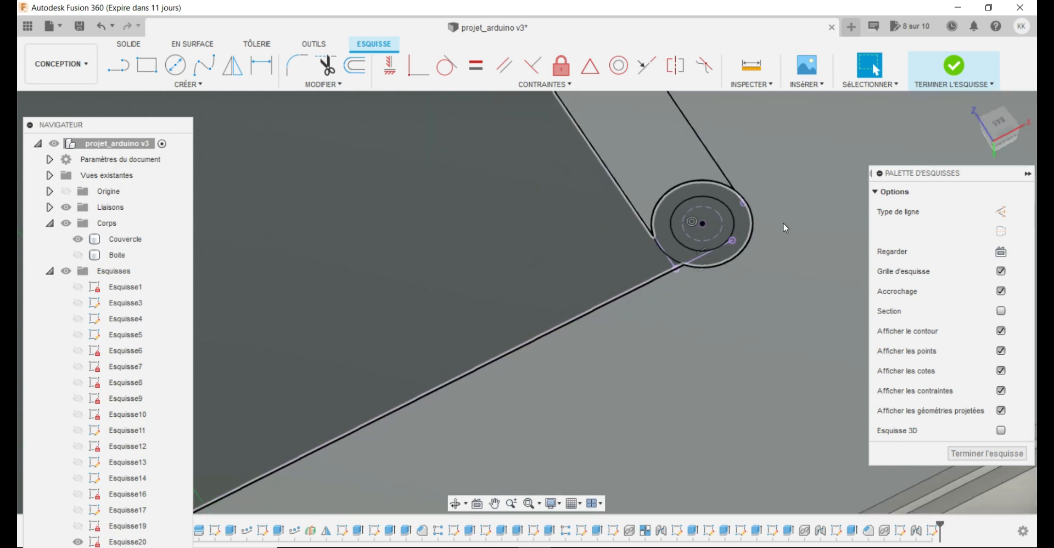
scroll(792, 220, down, 5)
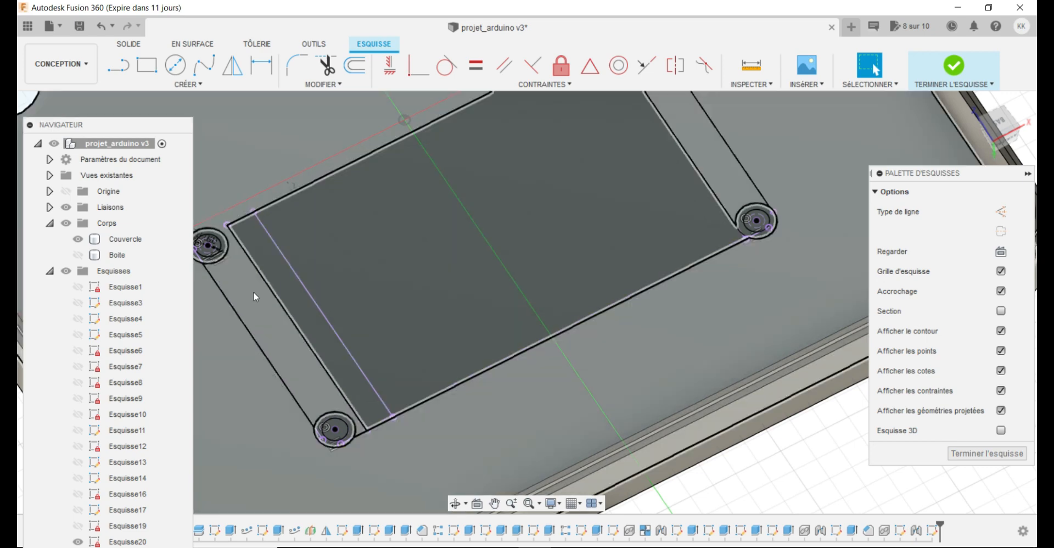
scroll(226, 250, up, 3)
scroll(543, 252, down, 3)
scroll(701, 235, down, 2)
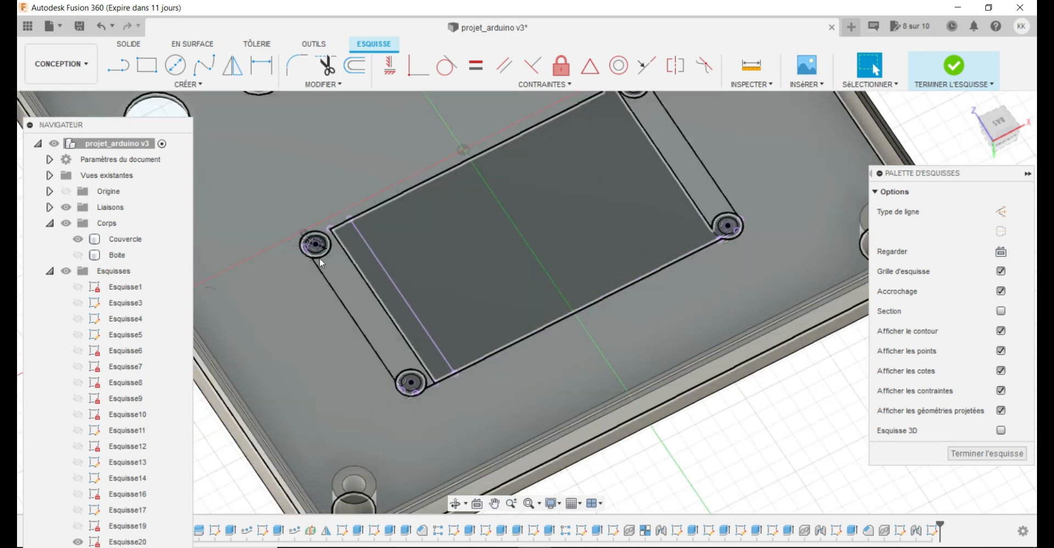
Set the dimensioned outer mounting-hole circle's diameter to 7 mm.
scroll(307, 242, up, 5)
scroll(306, 242, up, 5)
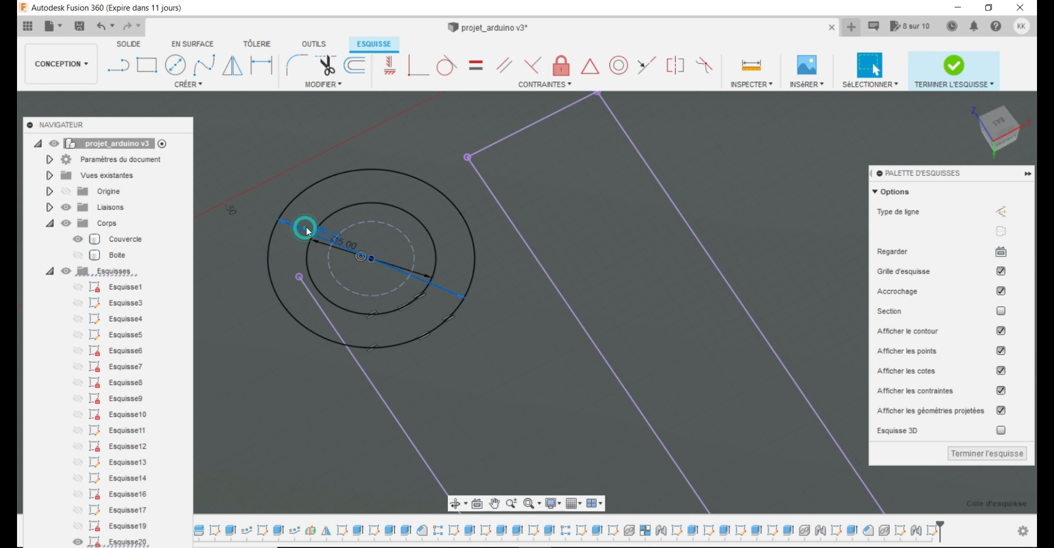
double_click(303, 237)
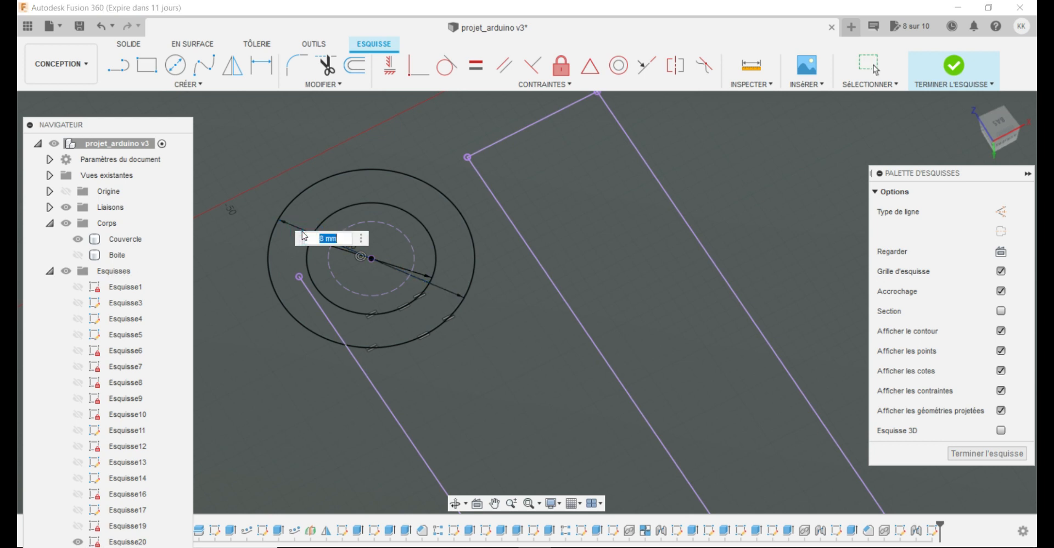
text(7)
key(Return)
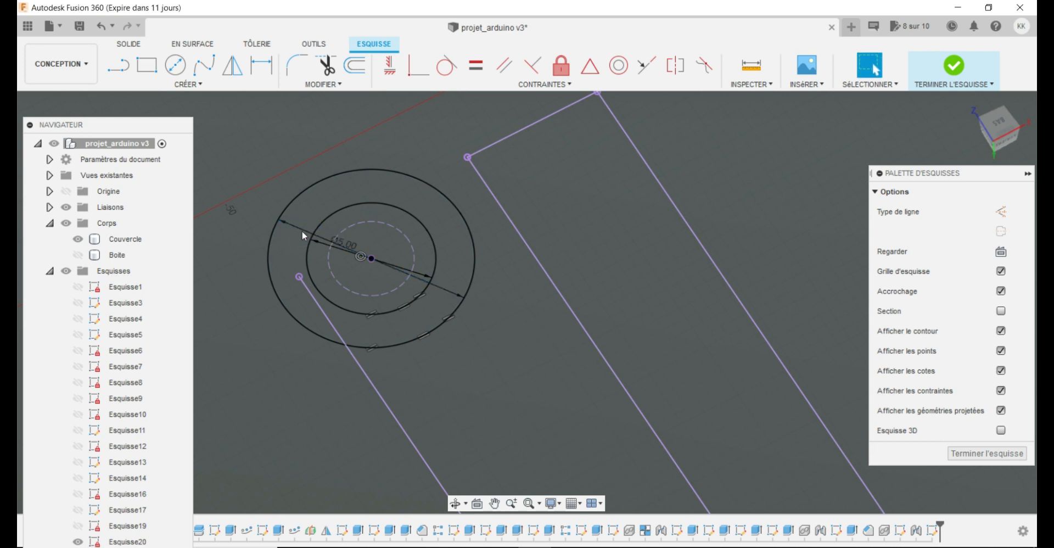
Check the resized outer circle against the screen outline's corner at the end opposite the narrow strip.
scroll(291, 373, down, 3)
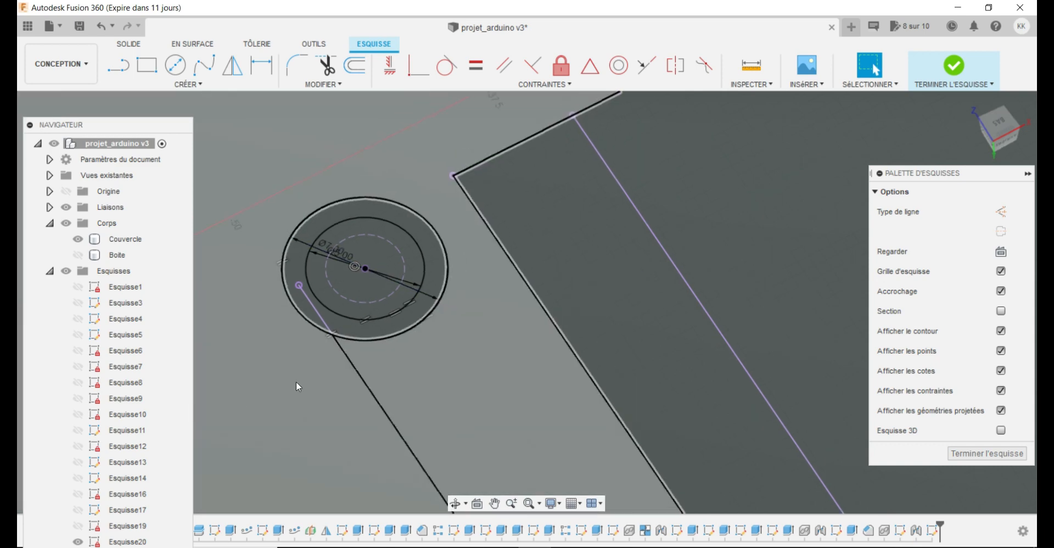
scroll(291, 238, down, 8)
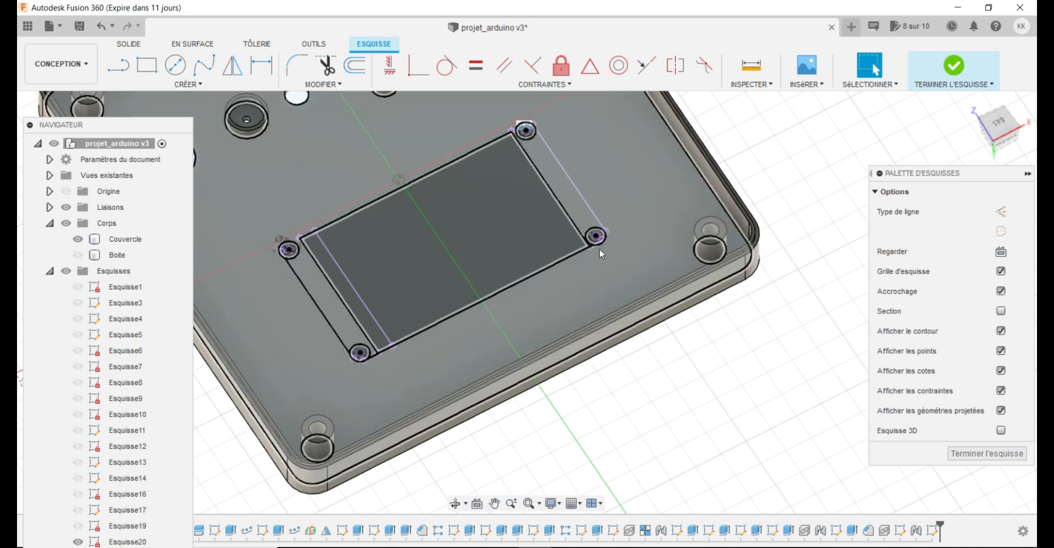
scroll(598, 242, up, 6)
scroll(623, 233, up, 5)
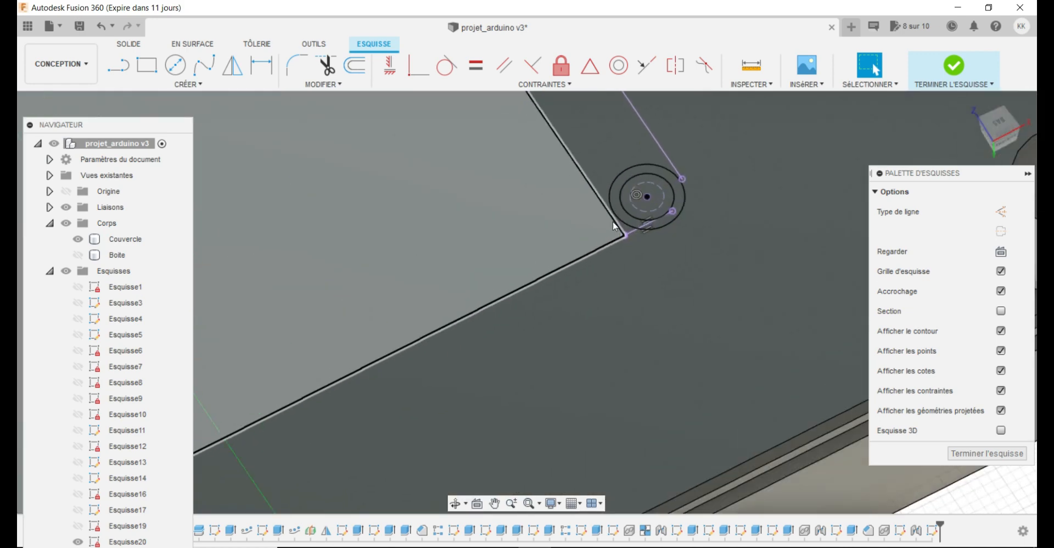
scroll(622, 230, up, 3)
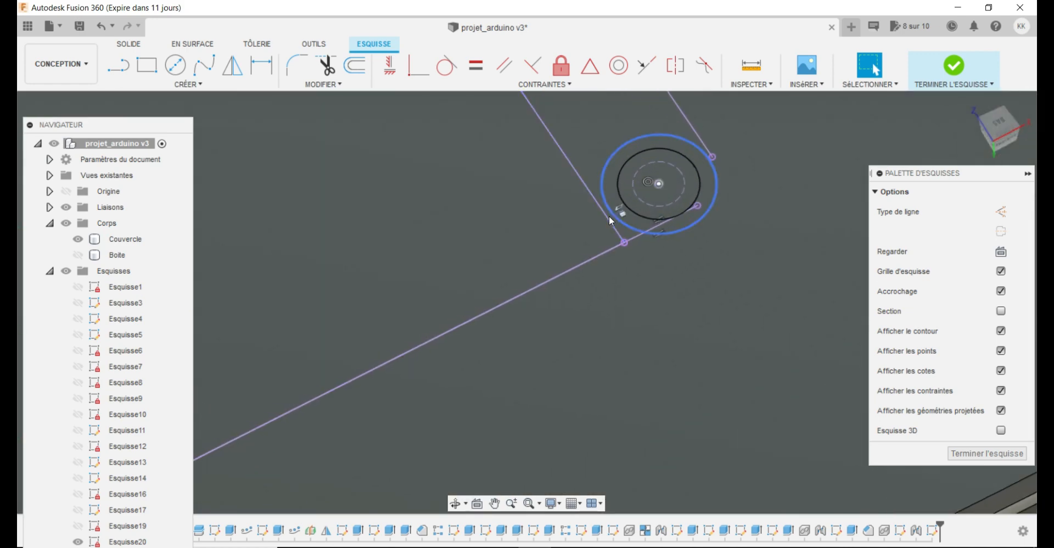
scroll(697, 236, down, 5)
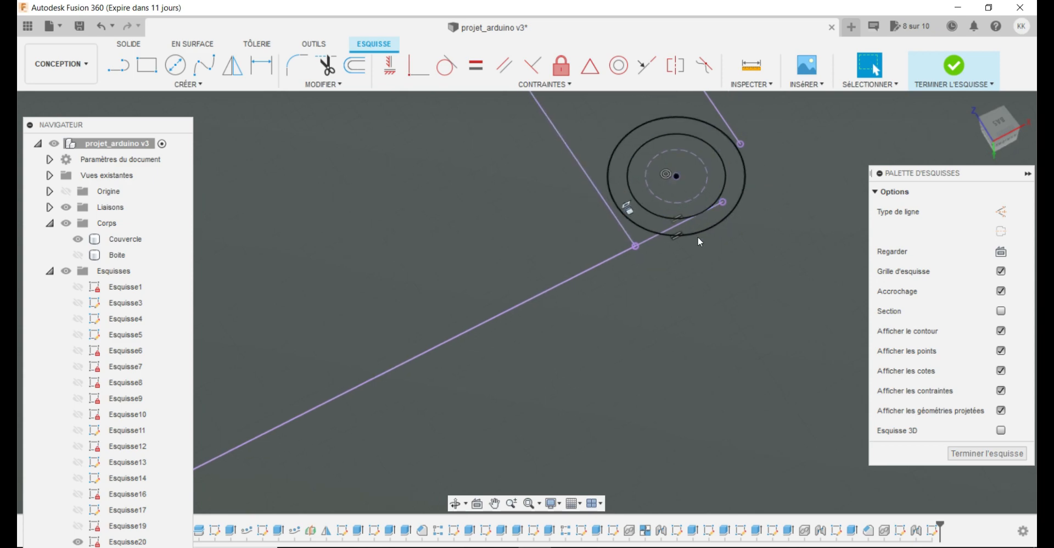
Finish the sketch containing the concentric standoff circles.
scroll(714, 258, up, 5)
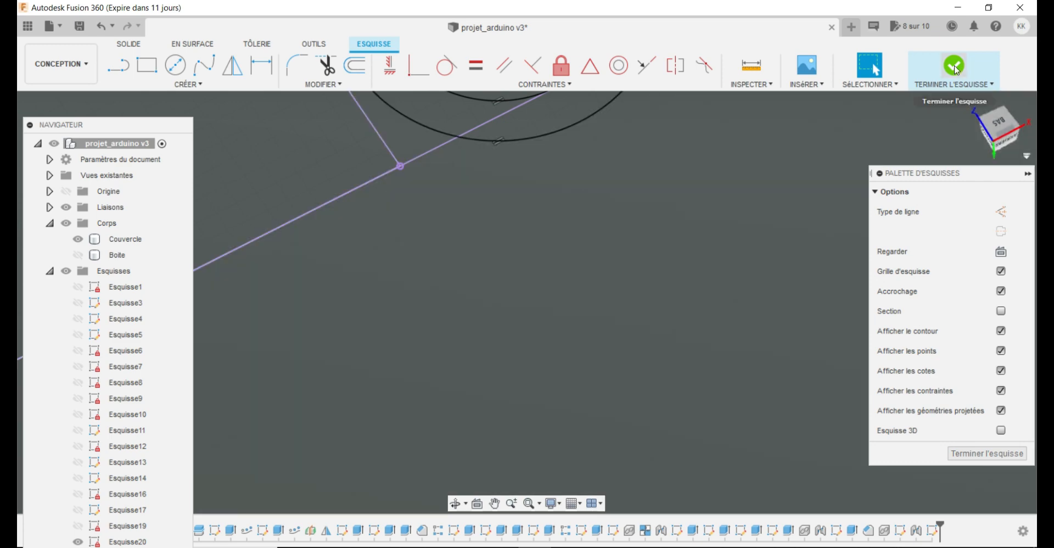
click(954, 66)
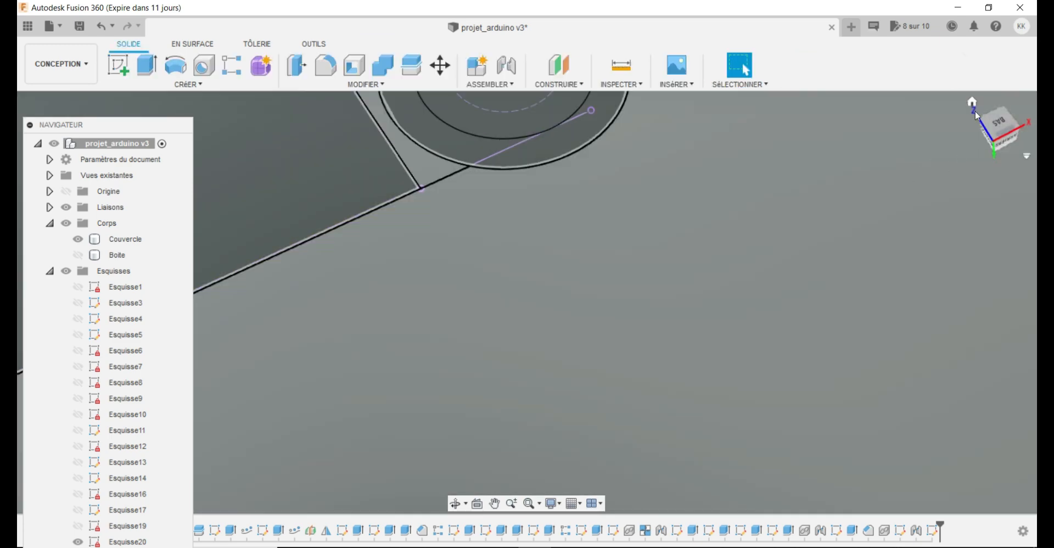
click(972, 102)
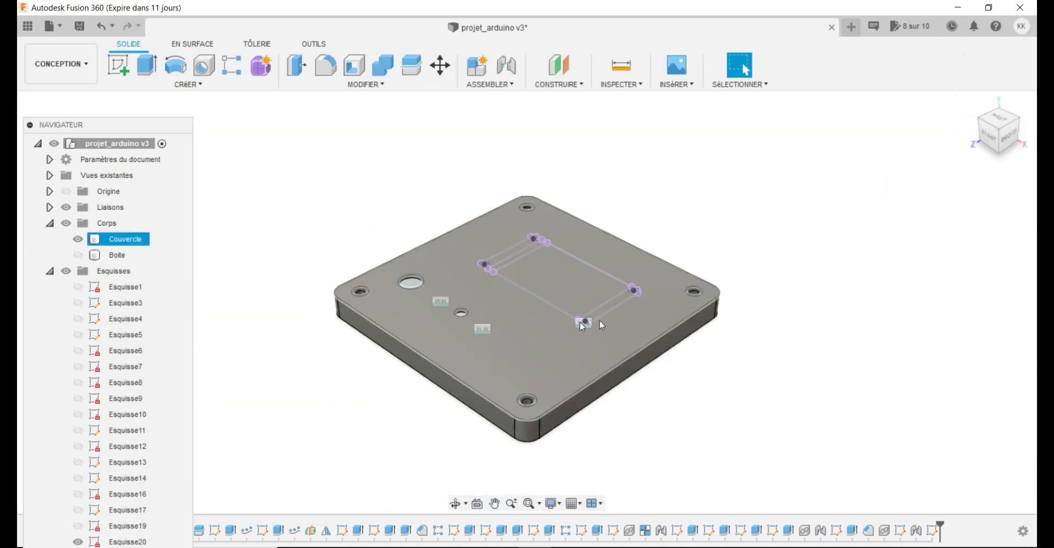
Extrude the four ring profiles around the display's mounting holes 4 mm inward as standoffs, joined to the lid.
click(456, 503)
drag(542, 388, 541, 240)
scroll(541, 241, up, 10)
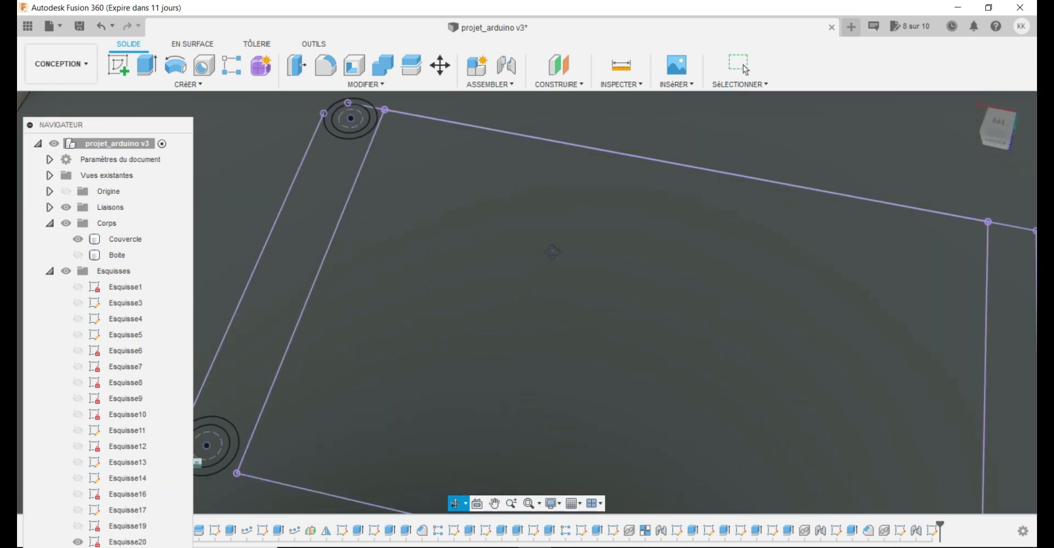
scroll(553, 247, down, 3)
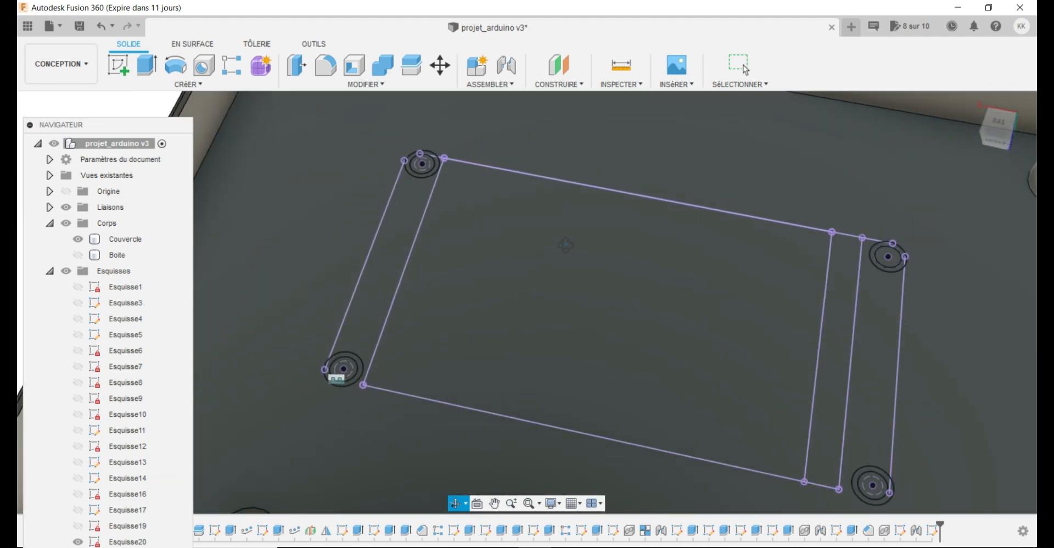
click(148, 67)
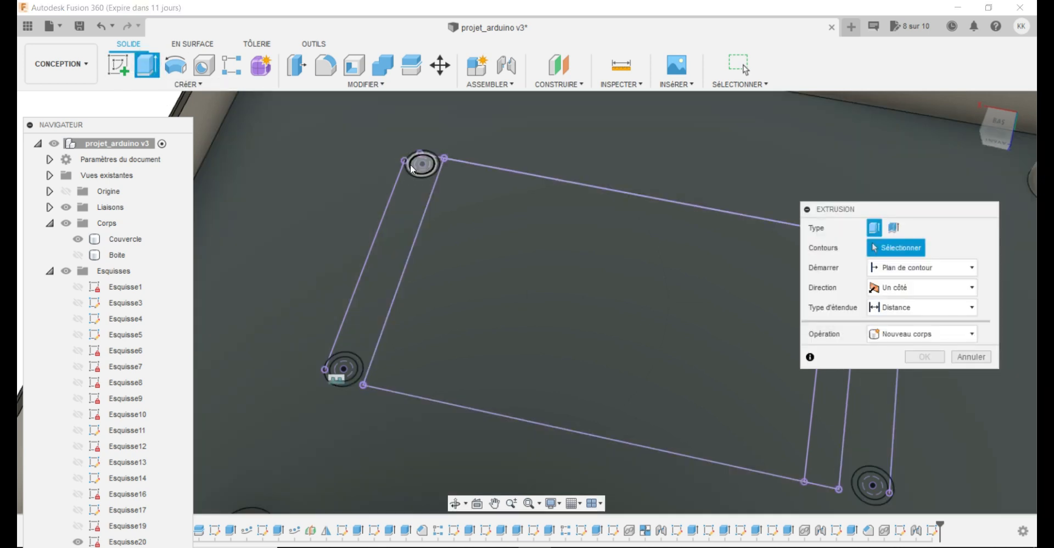
click(413, 167)
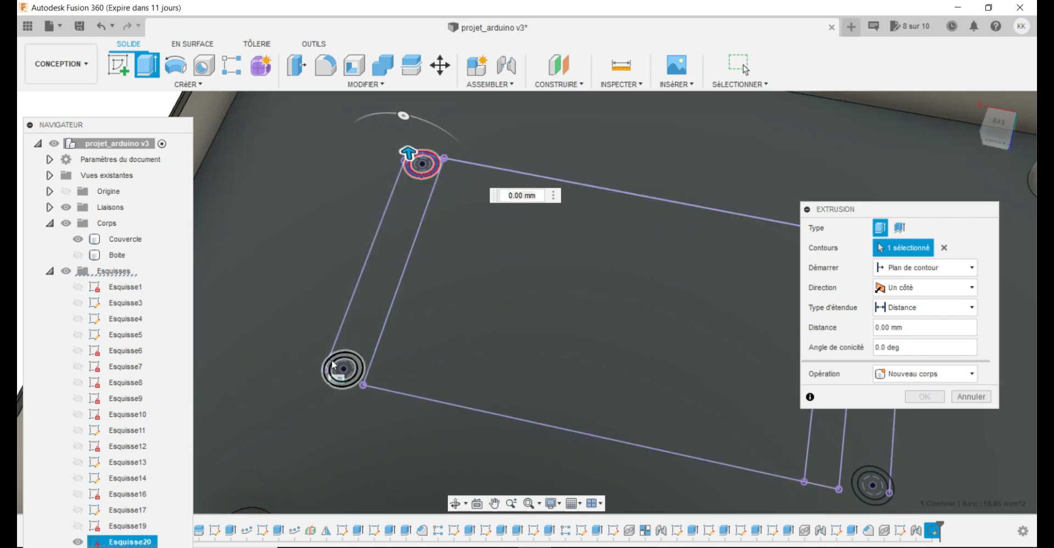
click(331, 360)
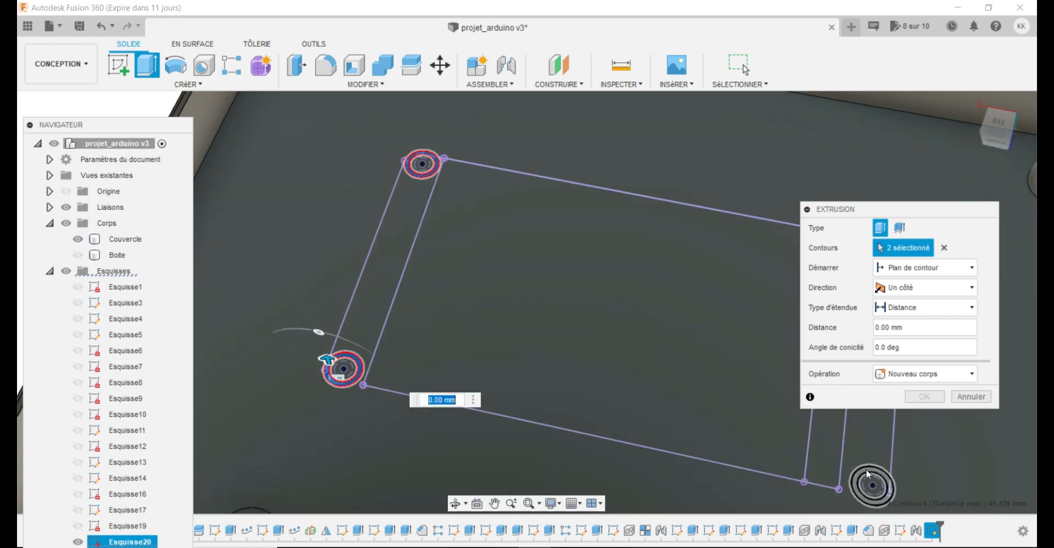
click(865, 470)
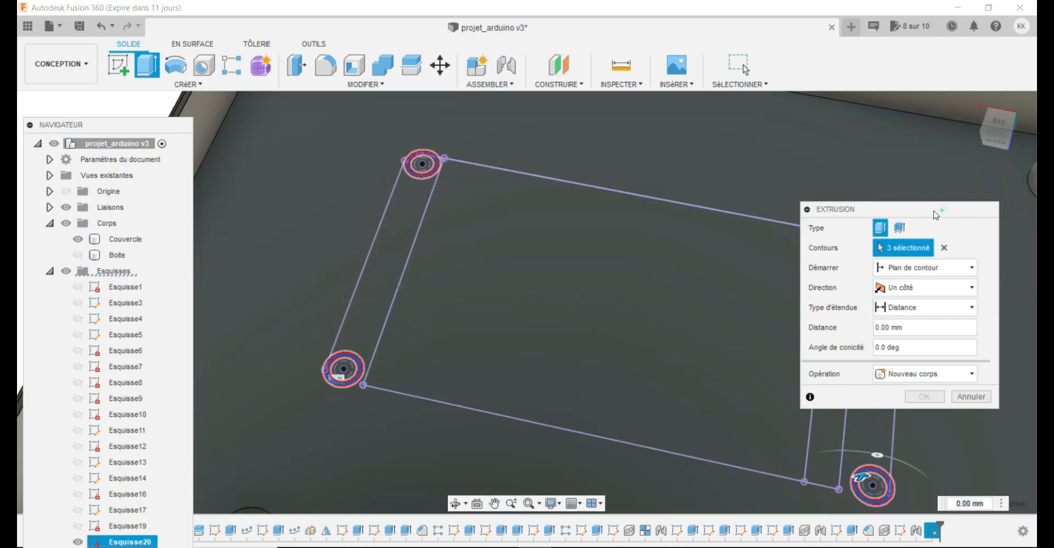
mouse_move(936, 214)
mouse_down()
mouse_move(384, 173)
mouse_move(262, 140)
mouse_up()
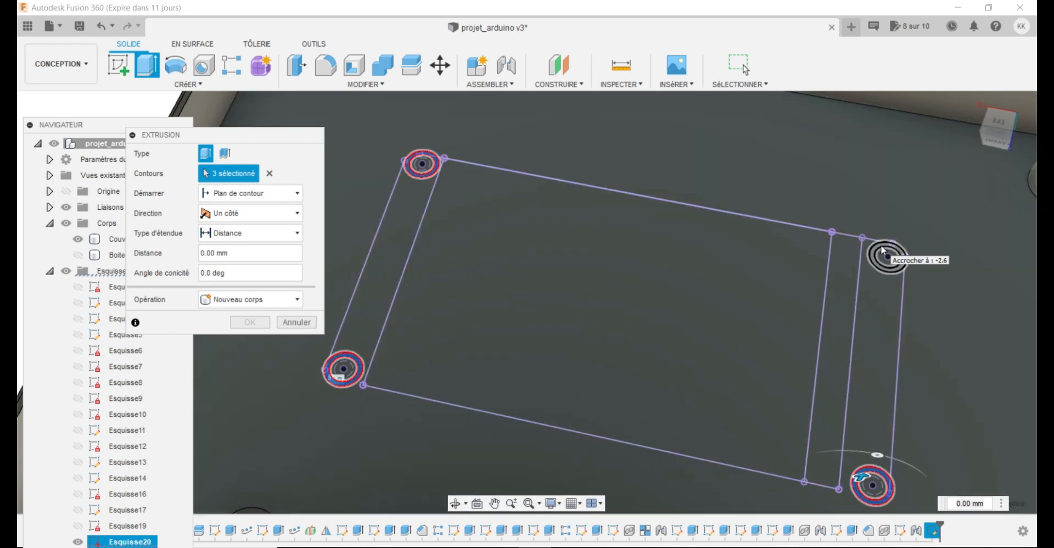
click(882, 246)
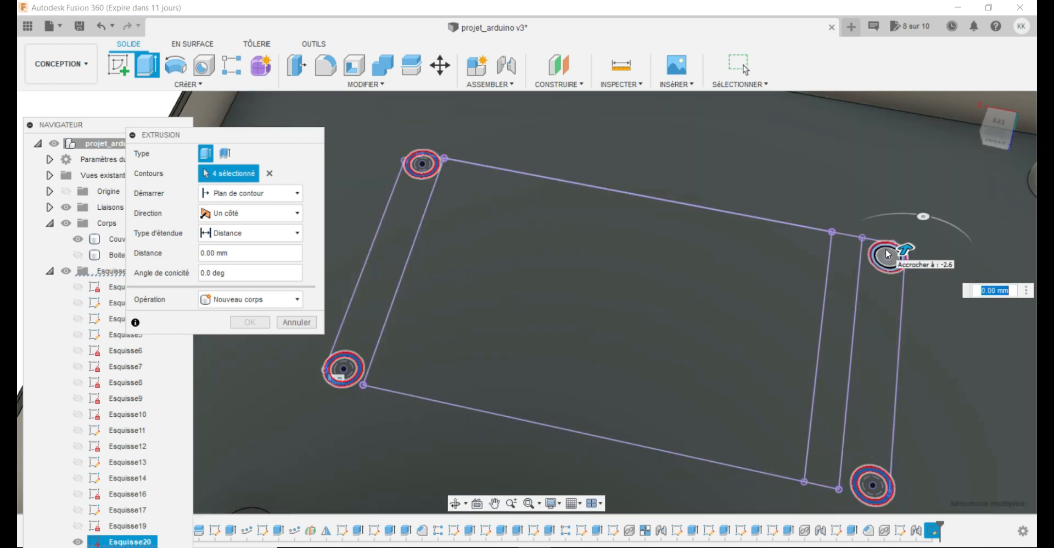
text(3)
key(Return)
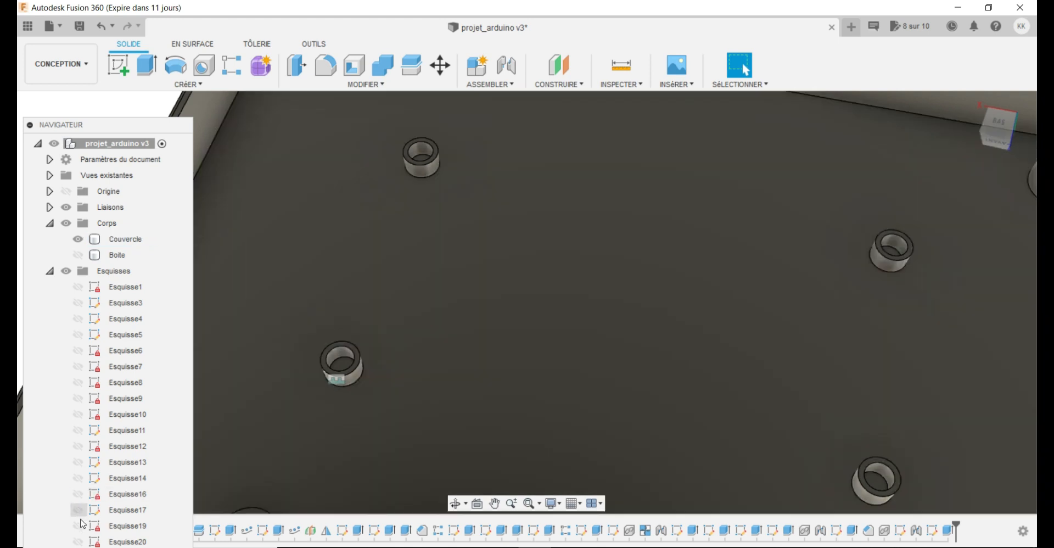
Show Esquisse20 again and extrude its large central screen rectangle -2.6 mm to cut the display window through the lid.
click(77, 541)
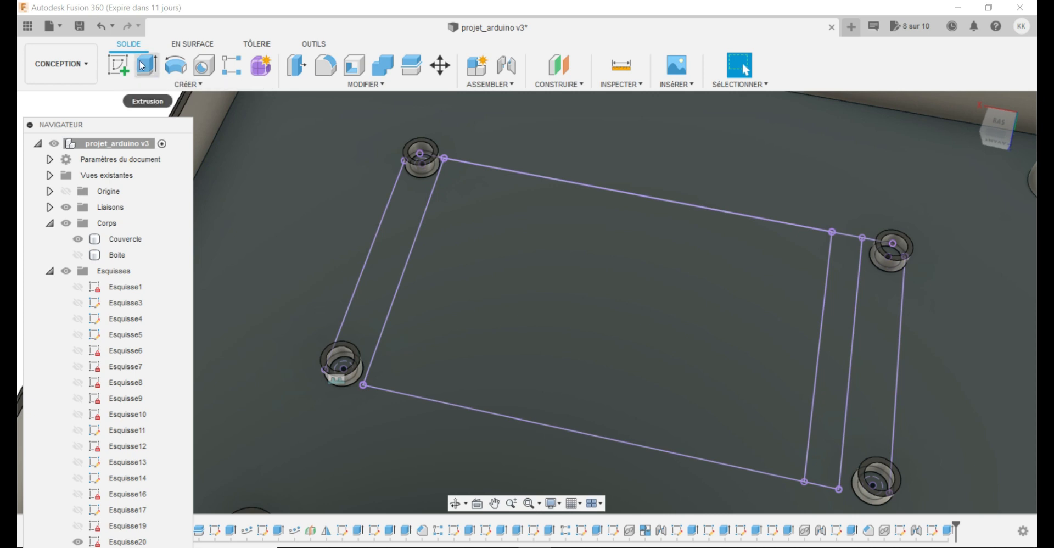
click(141, 65)
click(555, 318)
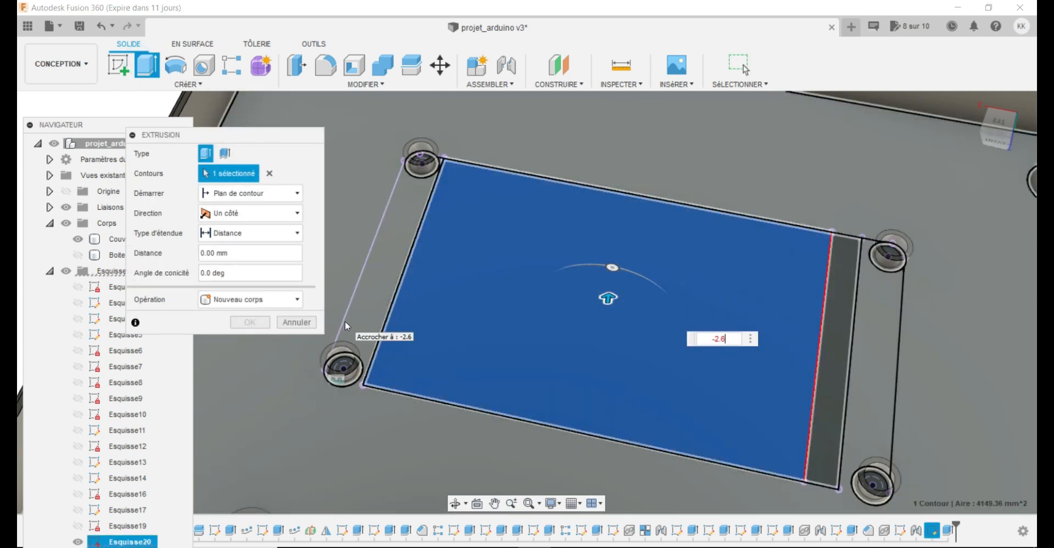
key(Return)
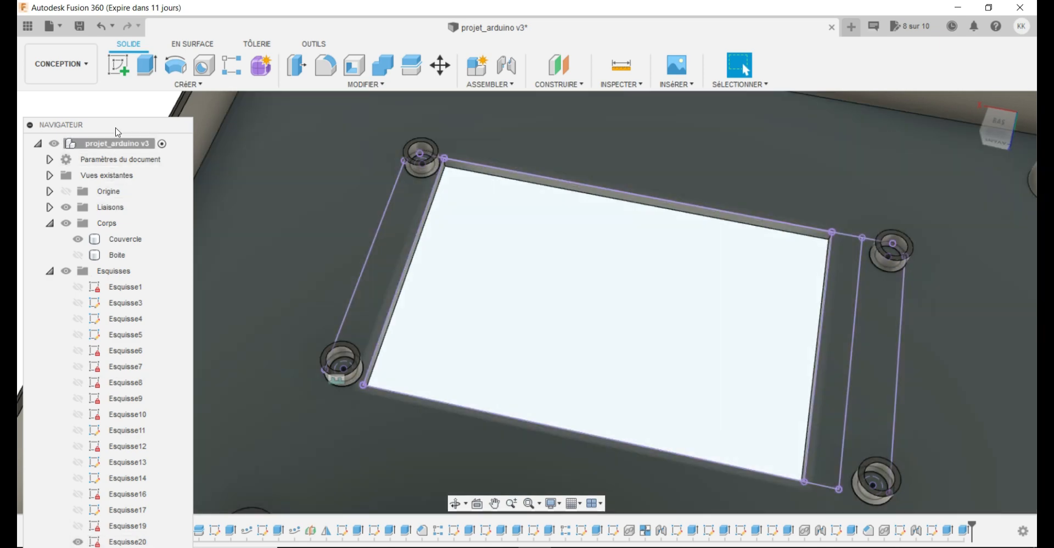
Show the Nextion 3.5 display component and examine from the side how it rests on the new standoffs.
drag(119, 124, 122, 54)
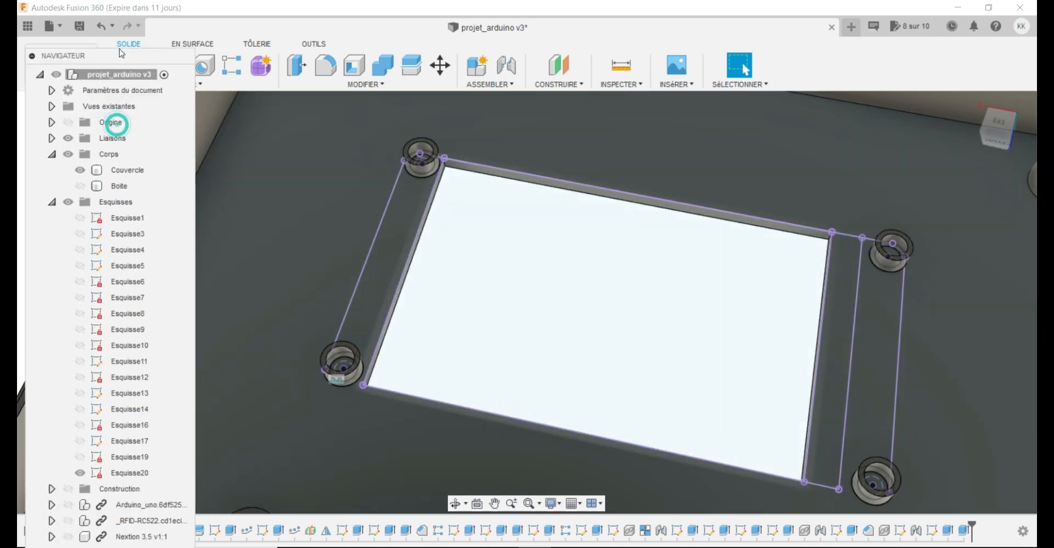
click(69, 537)
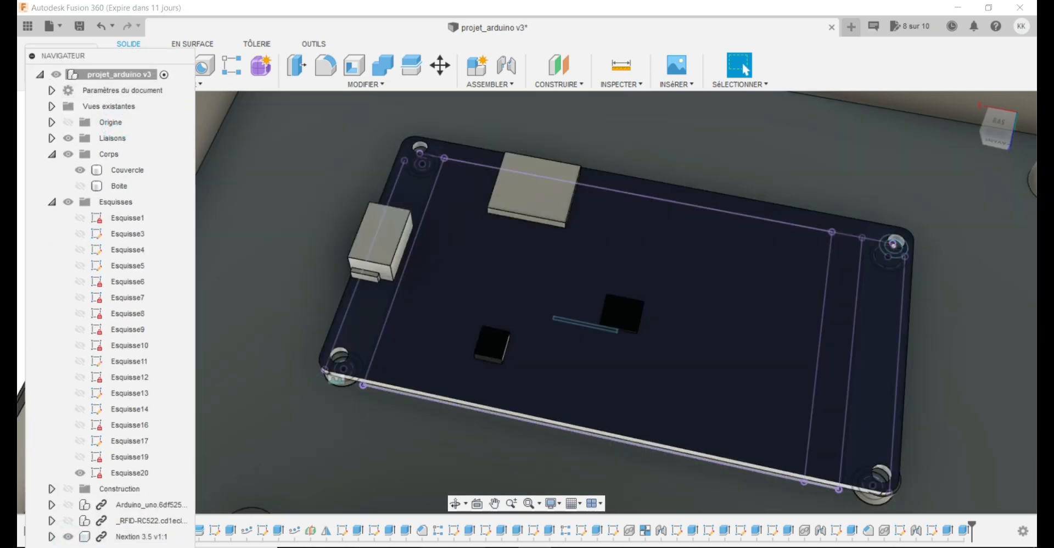
click(456, 503)
drag(464, 491, 493, 210)
drag(434, 162, 479, 245)
shift+middle_drag(478, 245, 461, 254)
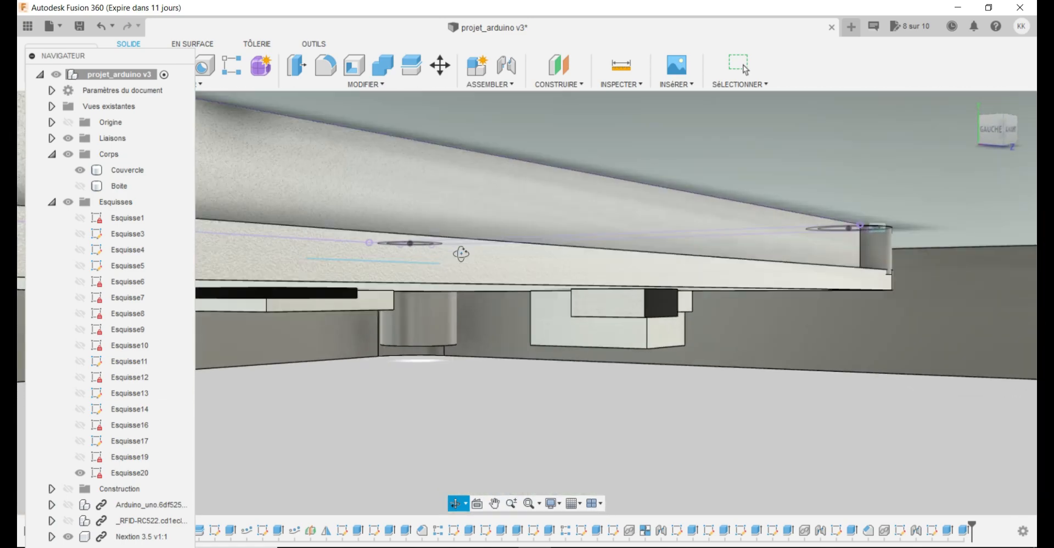
Inspect the display's seating in the lid window with a section analysis offset -69 mm from the lid's side face.
click(971, 104)
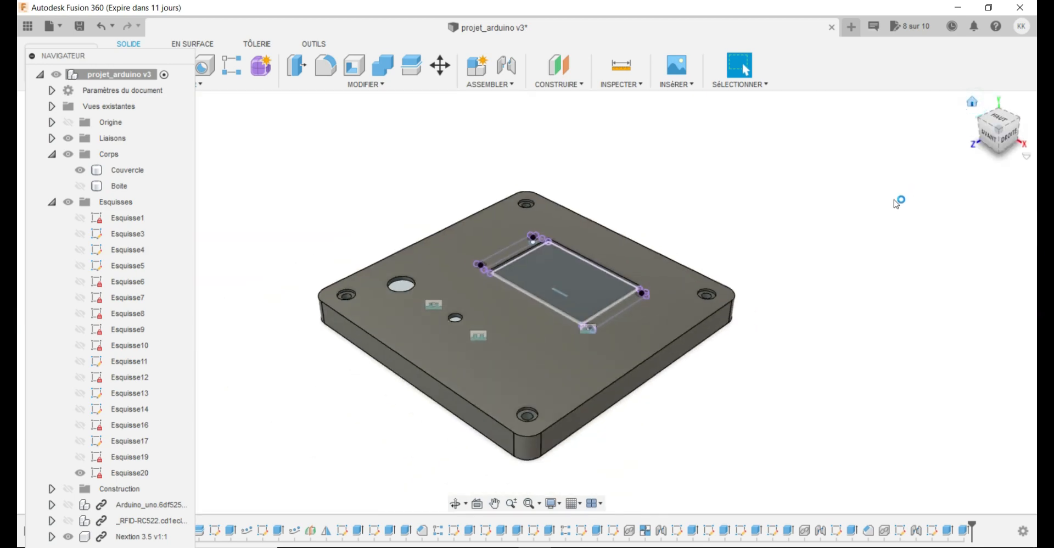
click(455, 503)
drag(527, 378, 502, 122)
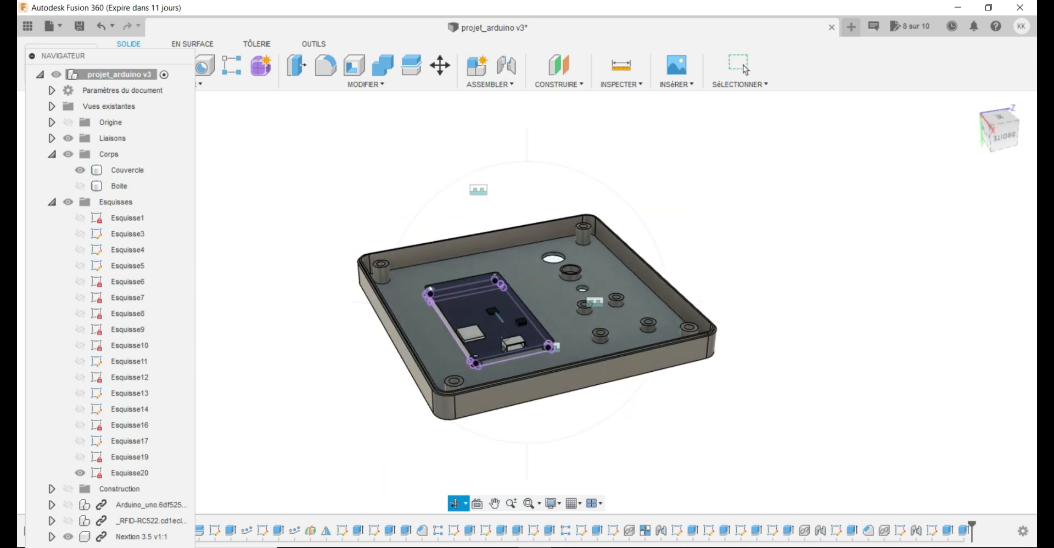
scroll(504, 372, up, 10)
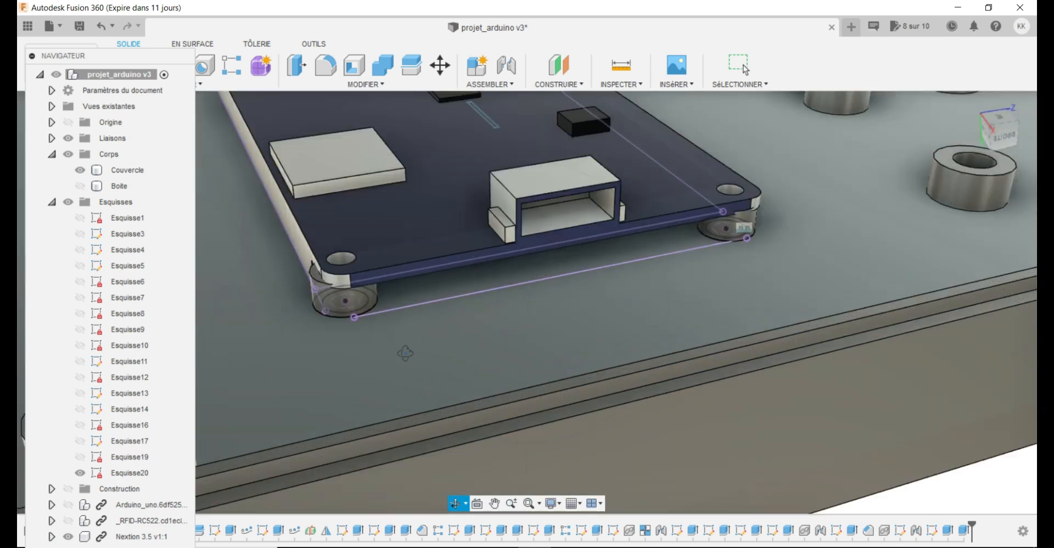
drag(405, 353, 488, 332)
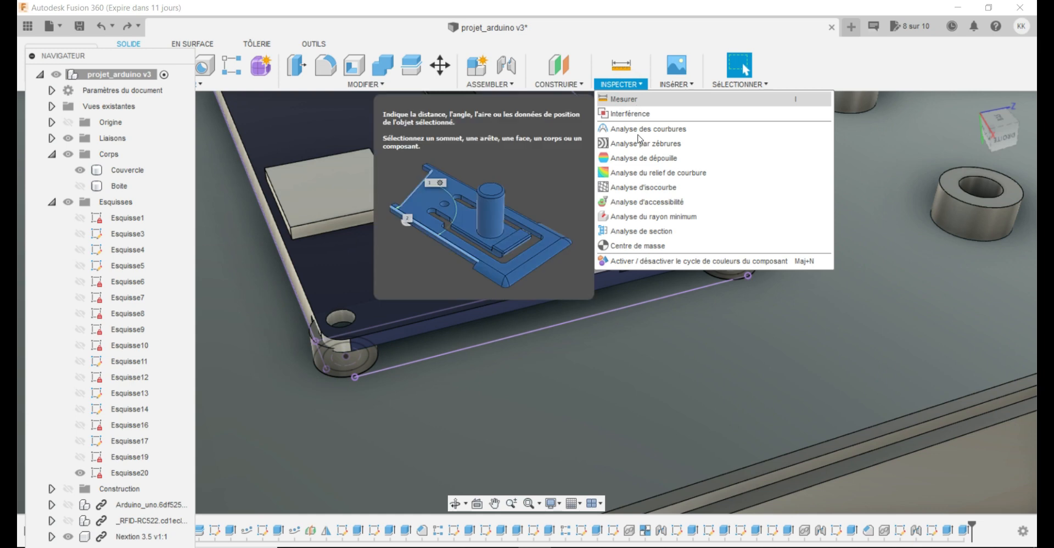
click(631, 232)
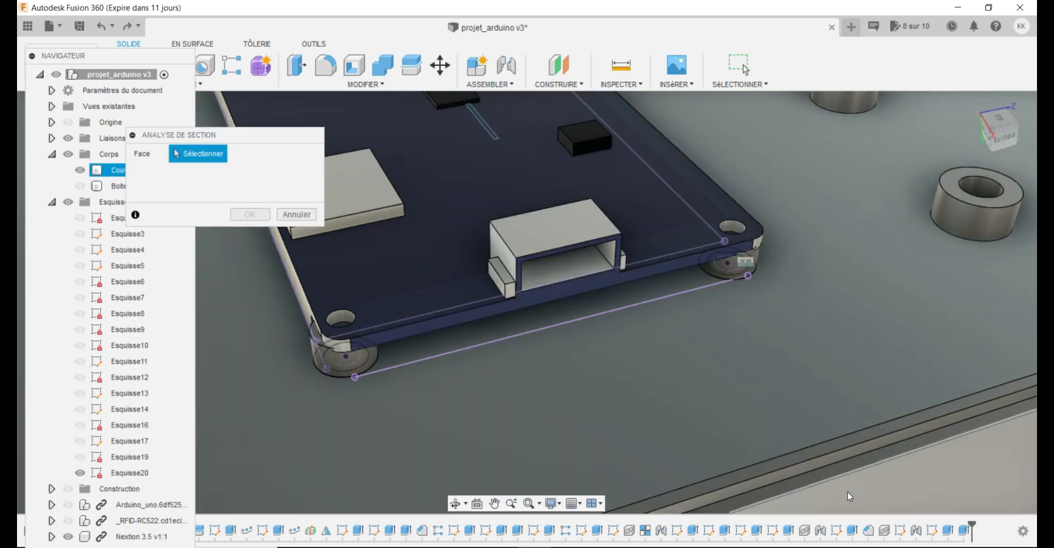
click(854, 487)
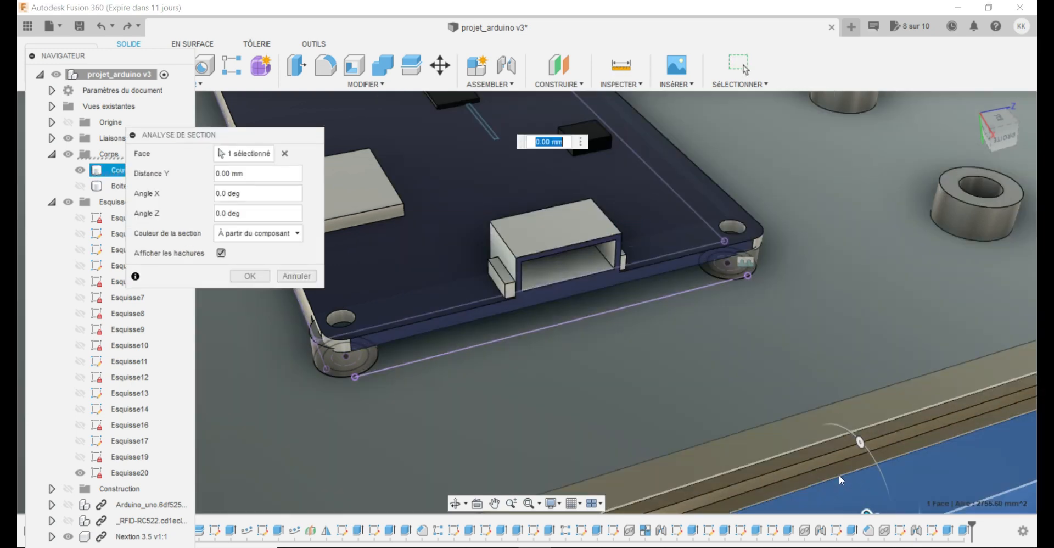
mouse_move(860, 489)
mouse_down()
mouse_move(828, 471)
mouse_move(734, 362)
mouse_move(624, 292)
mouse_move(542, 207)
mouse_move(485, 172)
mouse_move(480, 185)
mouse_up()
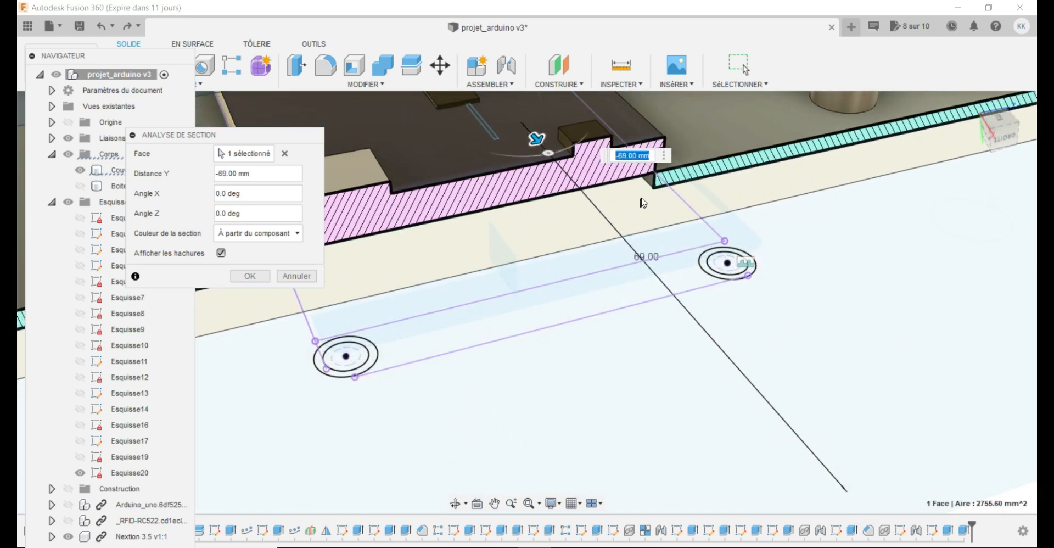
scroll(644, 203, up, 6)
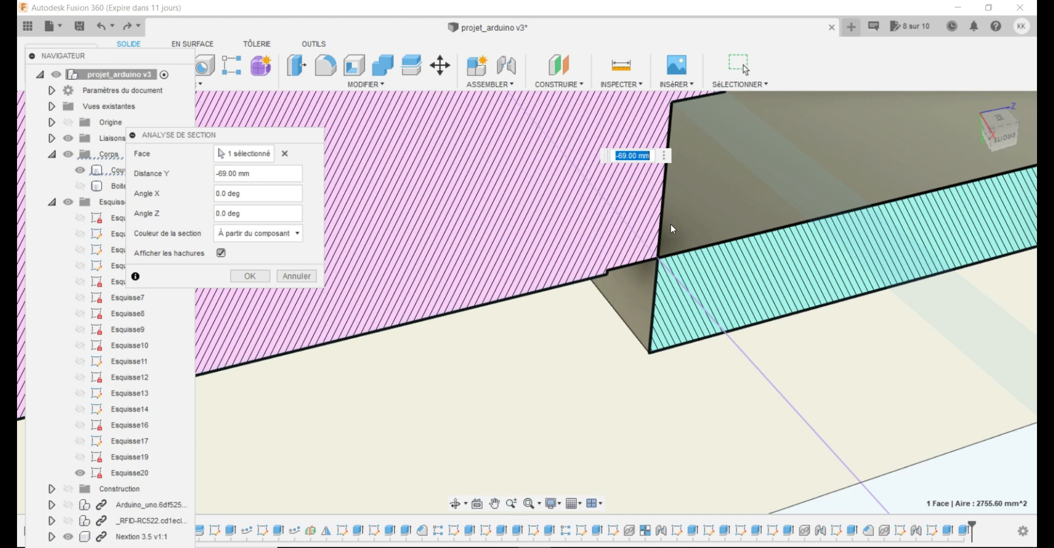
click(292, 277)
Close the section analysis and edit the extrusion of the four display standoffs, setting its distance to 3.5 mm.
click(971, 101)
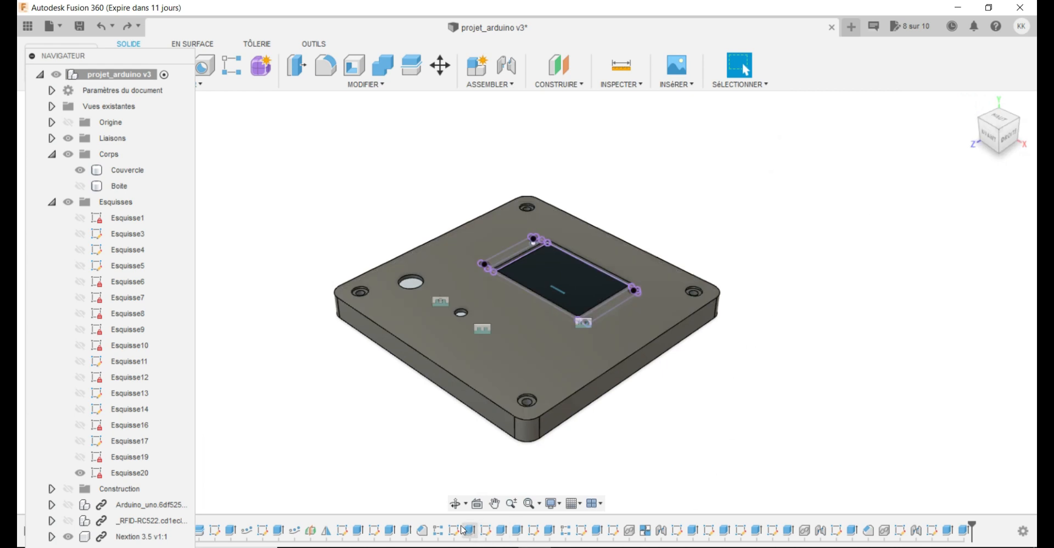
click(455, 503)
drag(623, 417, 593, 355)
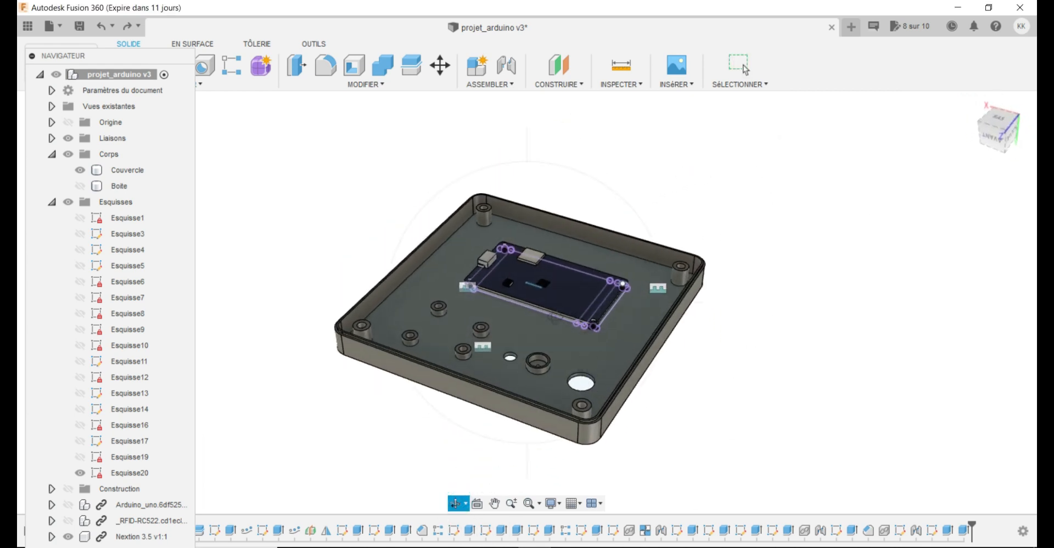
scroll(554, 317, up, 5)
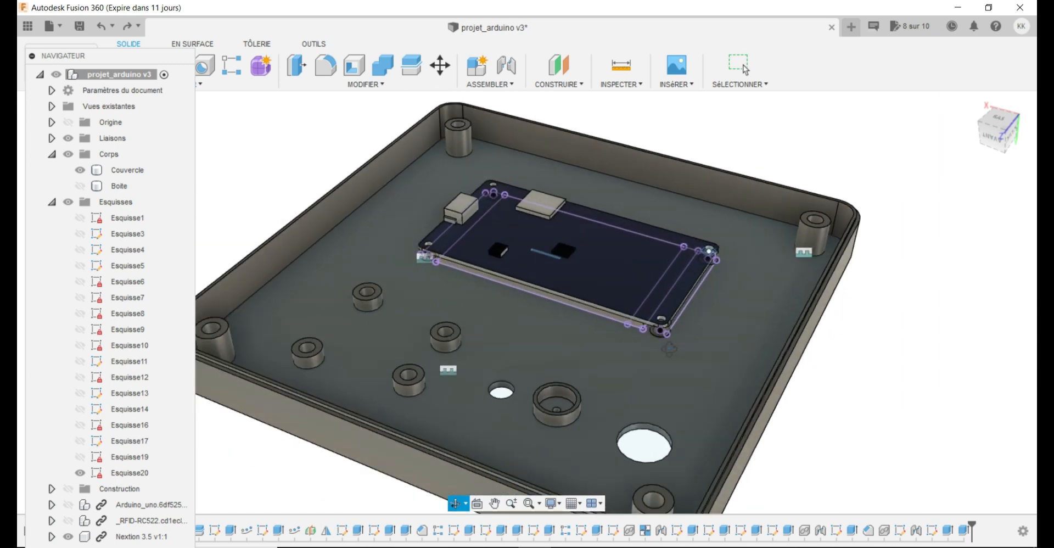
scroll(669, 348, up, 4)
shift+middle_drag(622, 348, 629, 334)
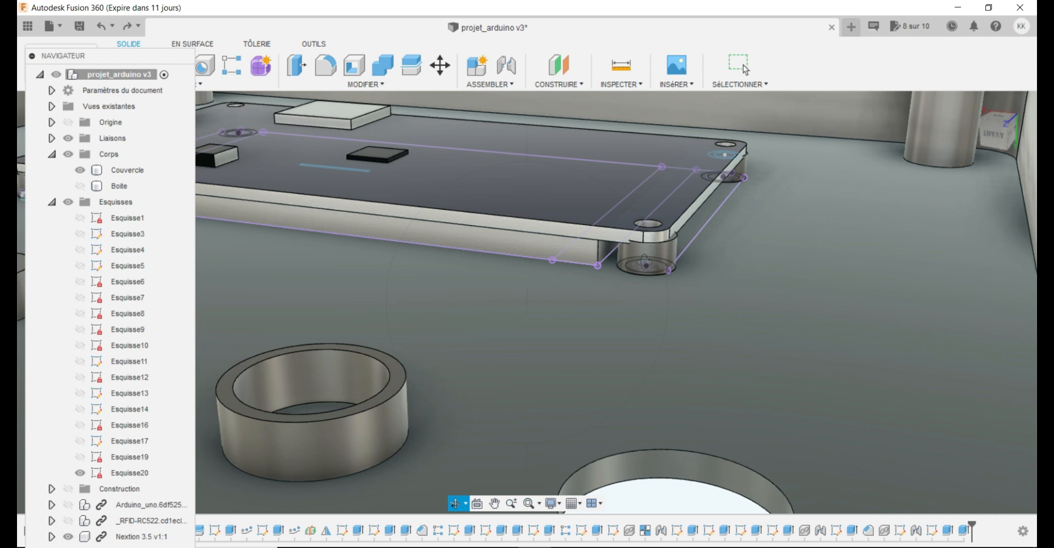
double_click(961, 533)
click(962, 532)
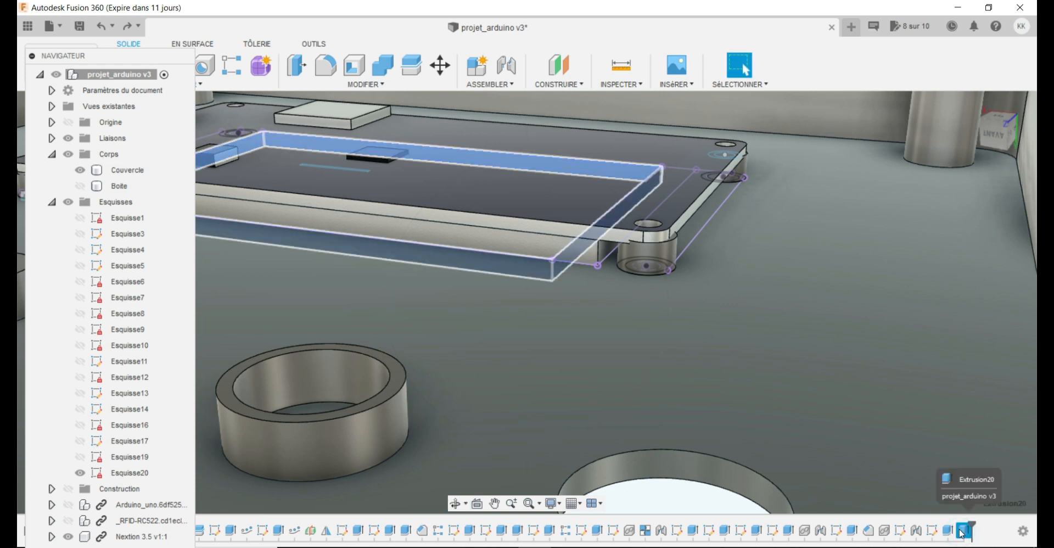
right_click(958, 532)
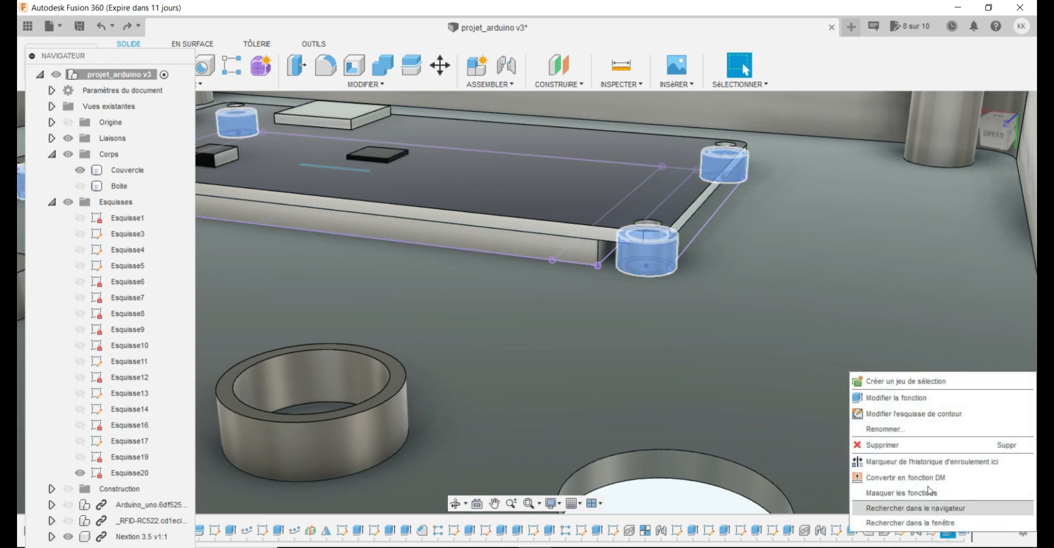
click(906, 399)
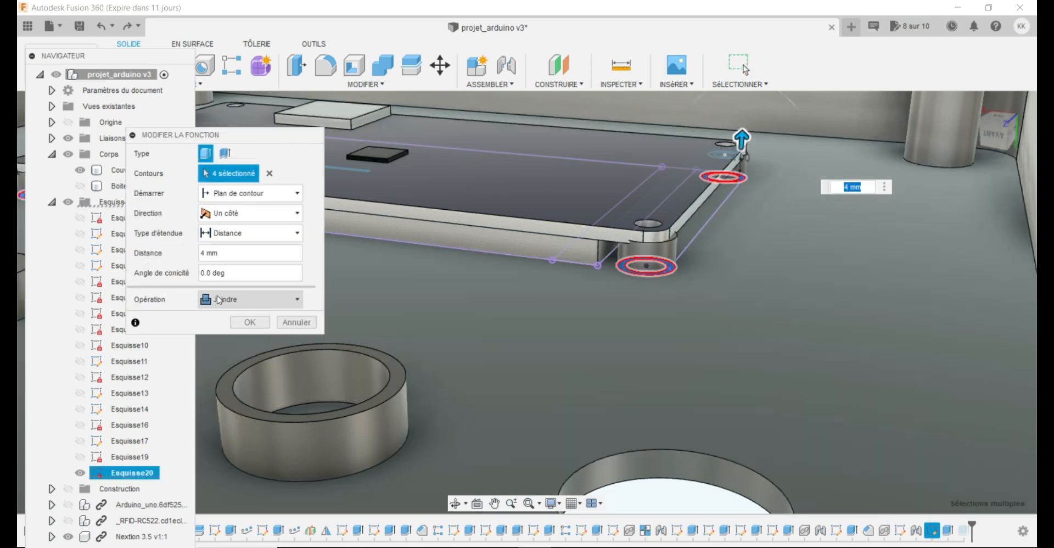
click(219, 252)
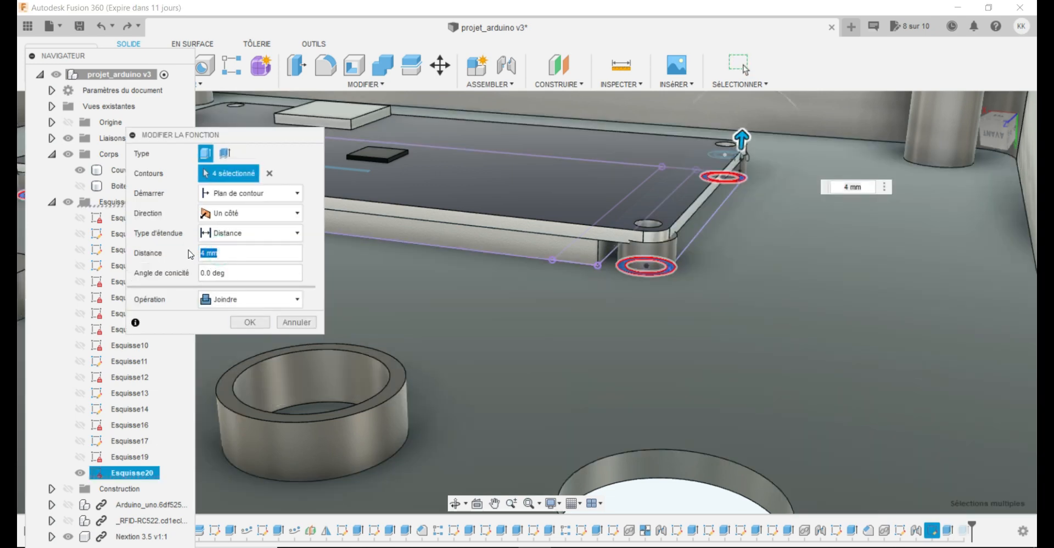
text(3.5)
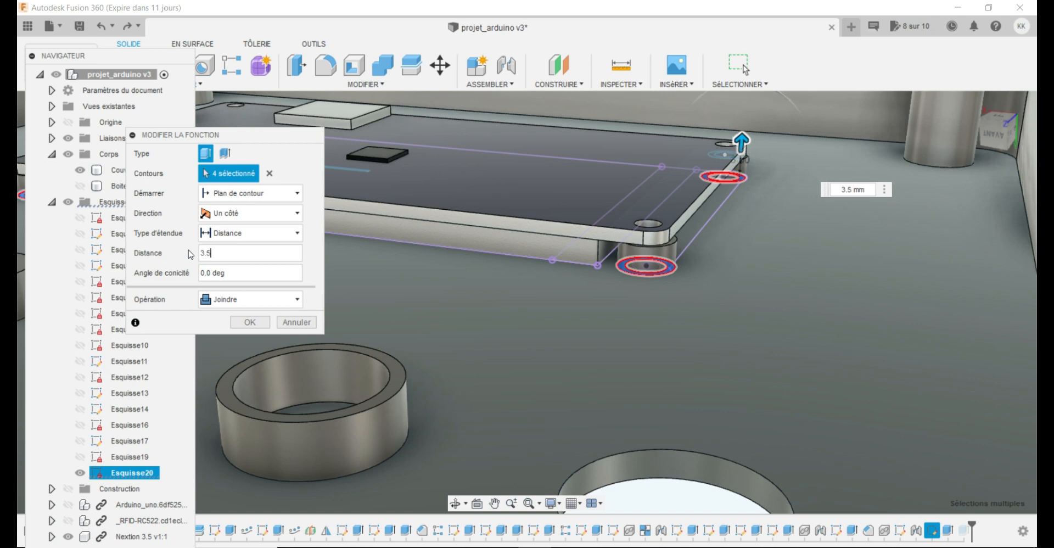
key(Return)
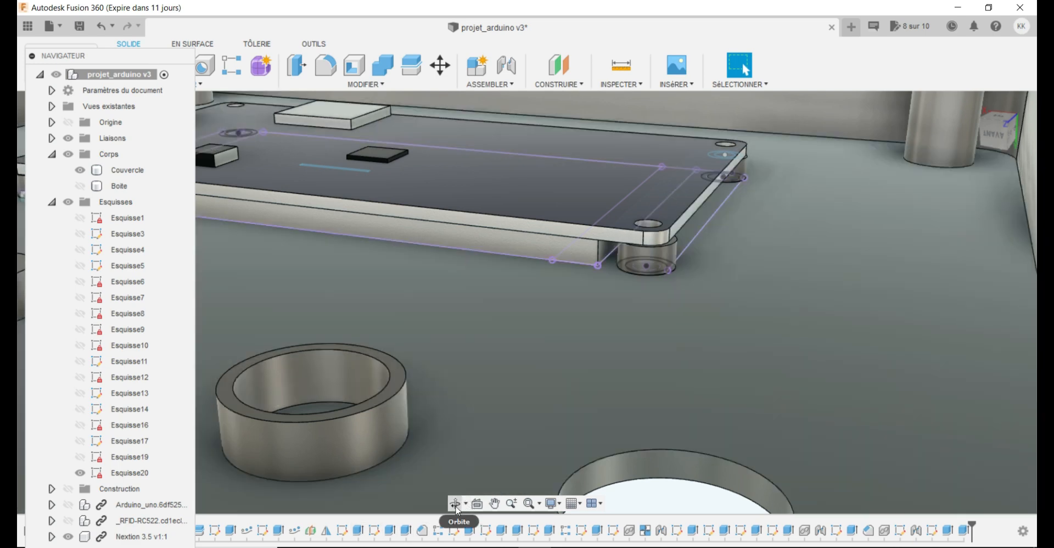
Check the display's seating from inside the lid and through the window, and hide Esquisse20.
click(455, 504)
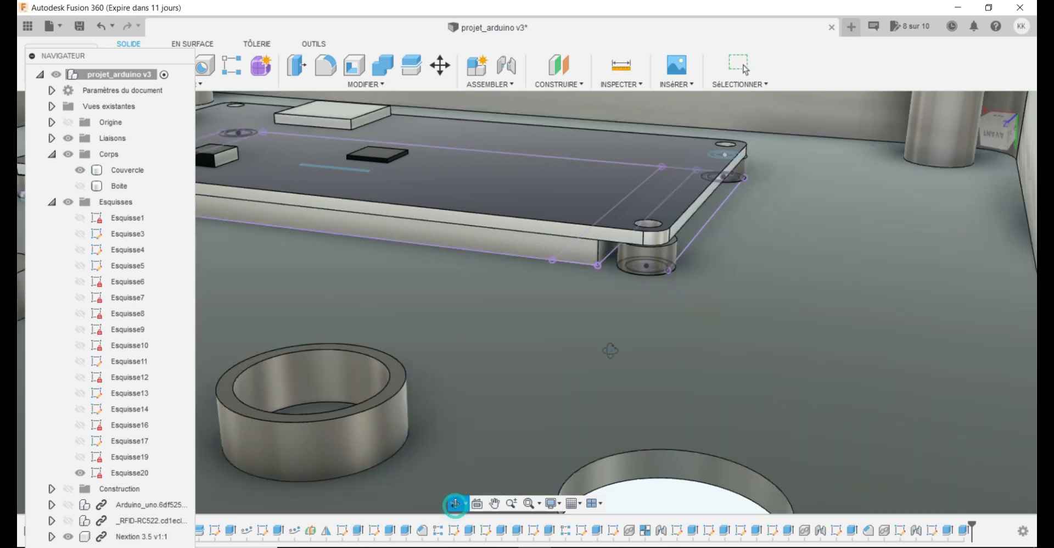
mouse_move(611, 350)
mouse_down()
mouse_move(619, 306)
mouse_move(583, 313)
mouse_move(629, 278)
mouse_move(612, 270)
mouse_move(617, 260)
mouse_move(675, 271)
mouse_move(661, 341)
mouse_move(722, 278)
mouse_up()
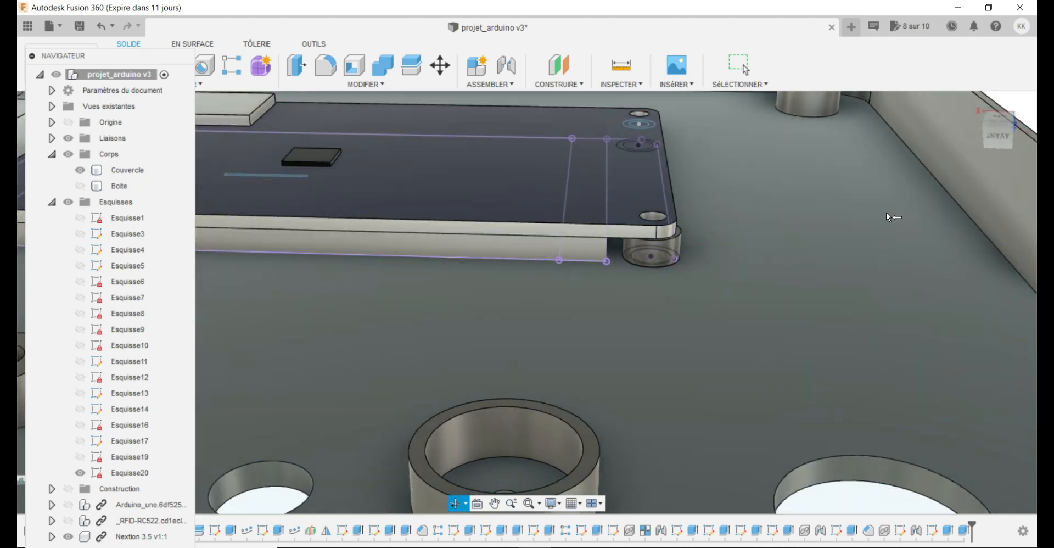
scroll(927, 195, up, 1)
scroll(928, 192, down, 6)
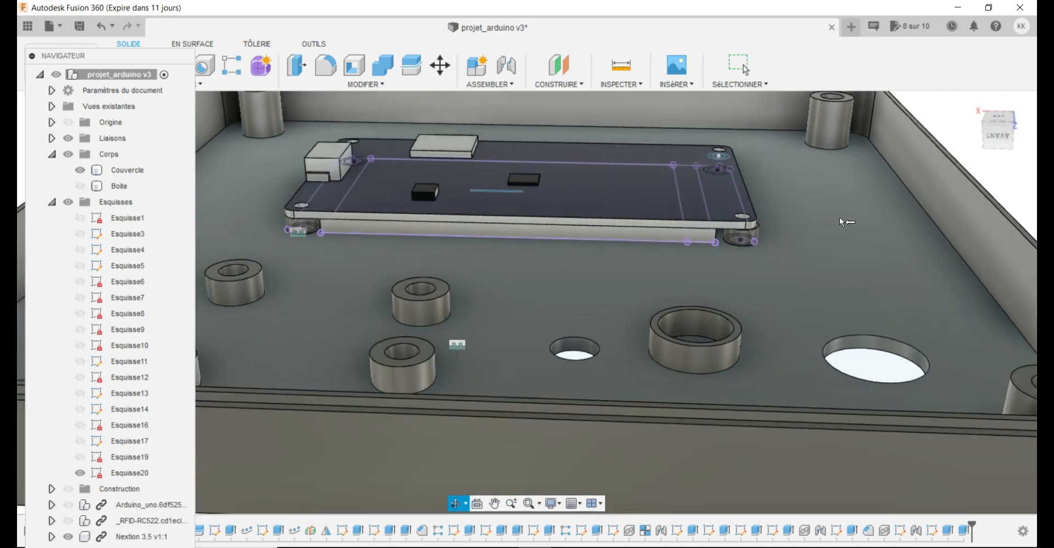
scroll(839, 222, down, 2)
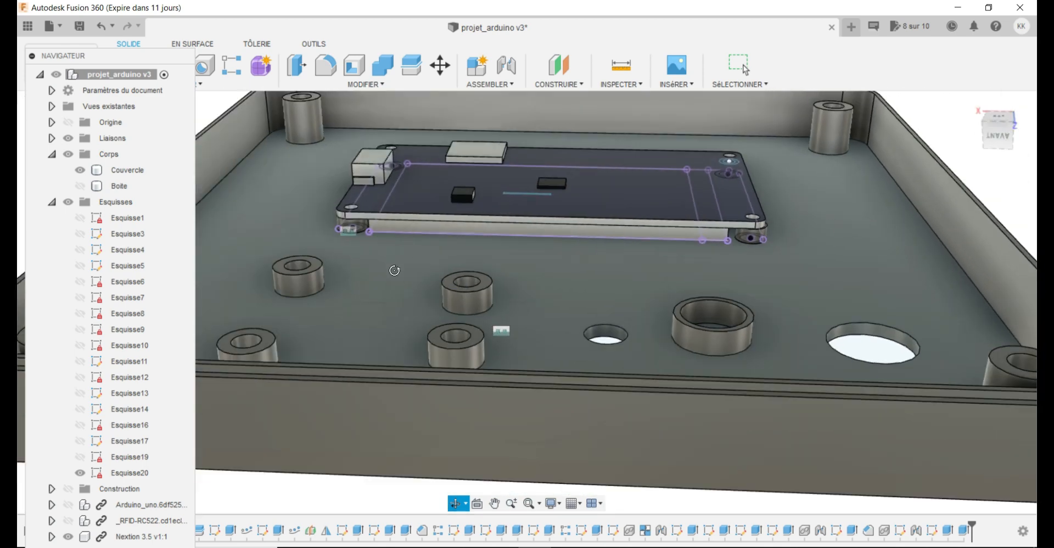
drag(394, 270, 397, 296)
drag(520, 288, 726, 137)
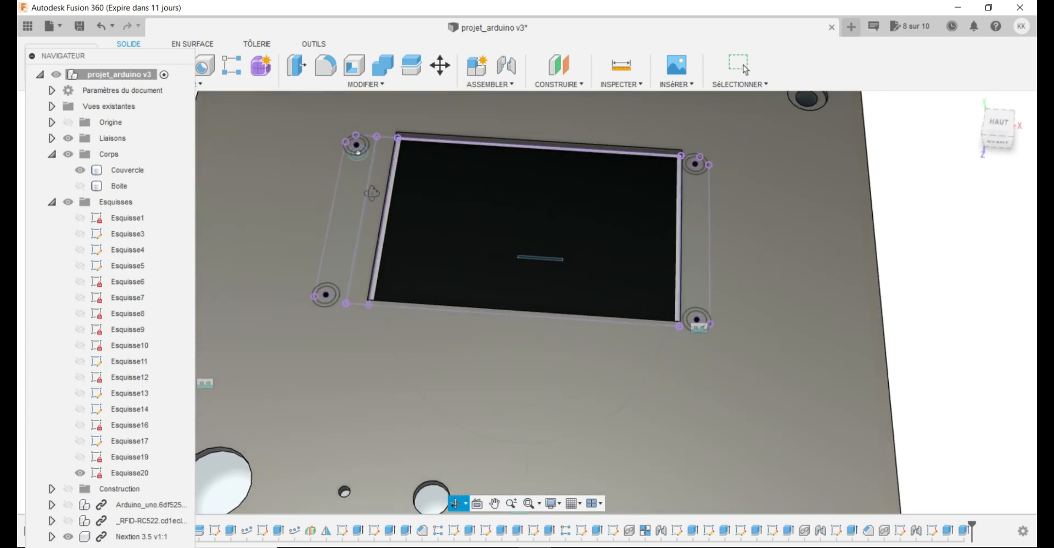
click(79, 473)
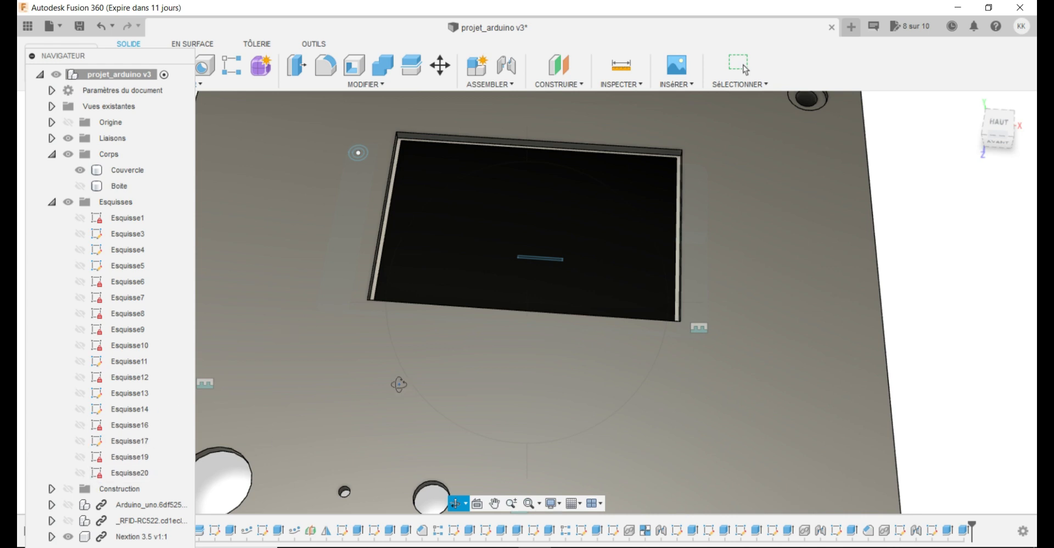
Fillet the four outer edges of the display window on the lid's outside face with a 5 mm radius.
drag(496, 346, 493, 180)
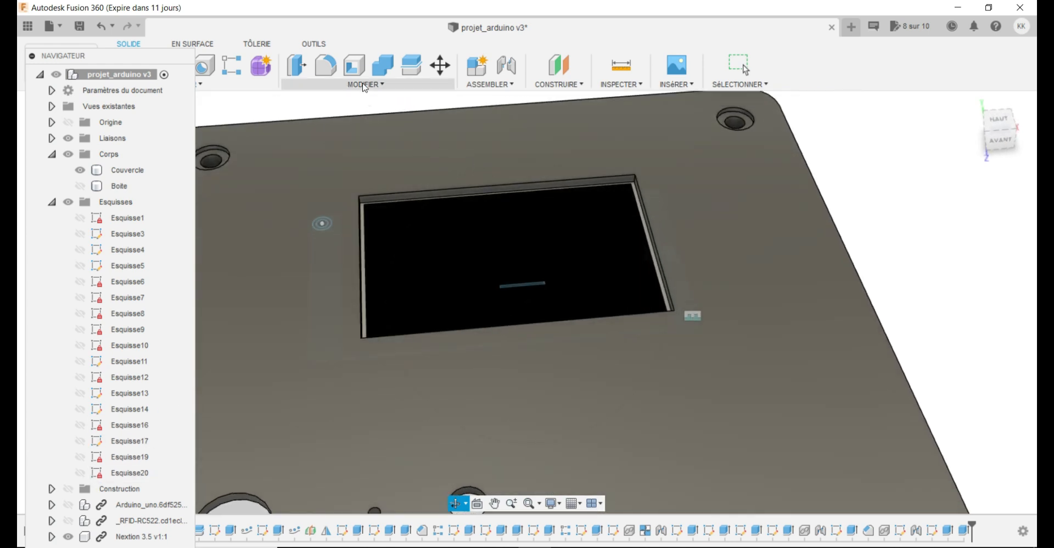
click(325, 65)
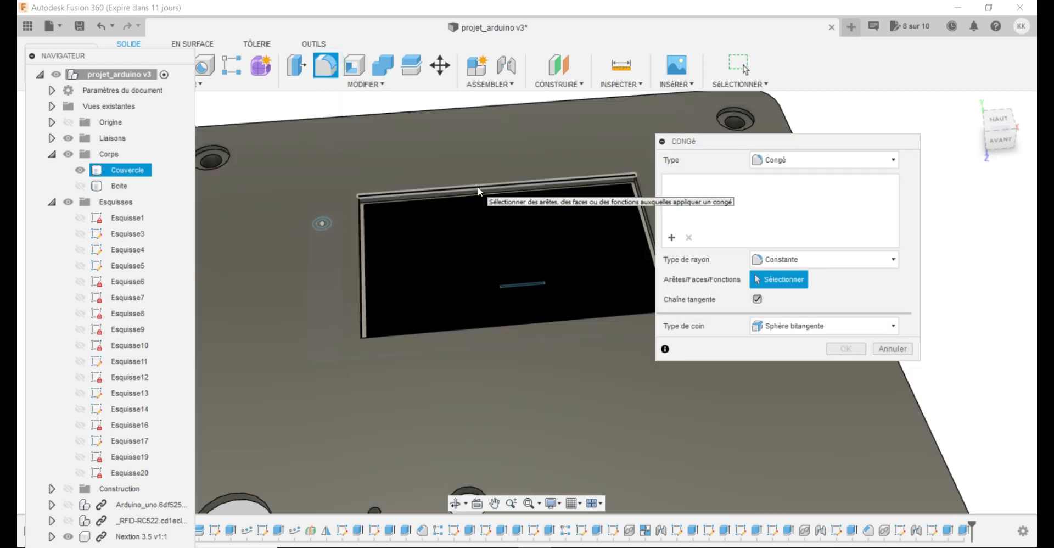
click(477, 186)
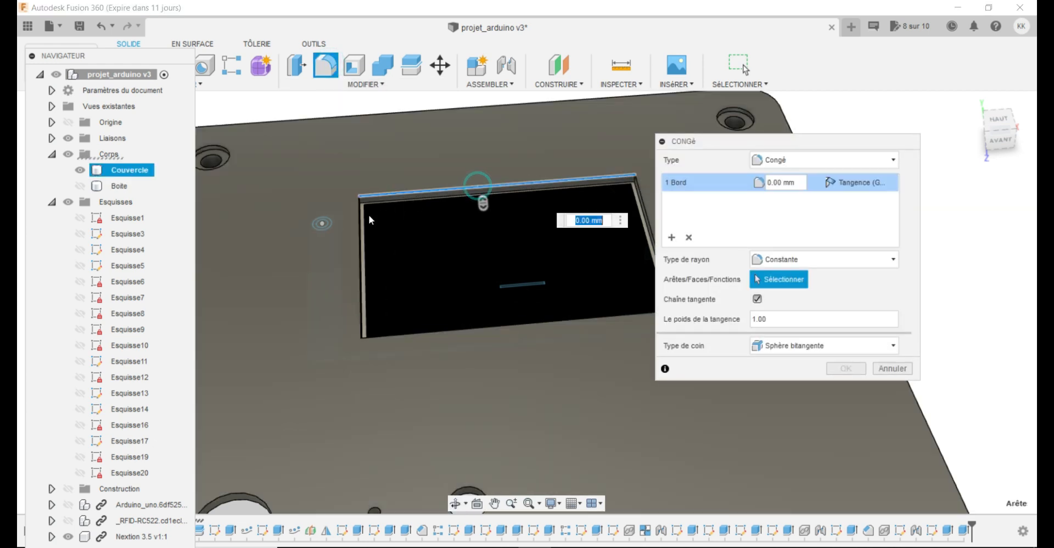
click(648, 219)
click(528, 323)
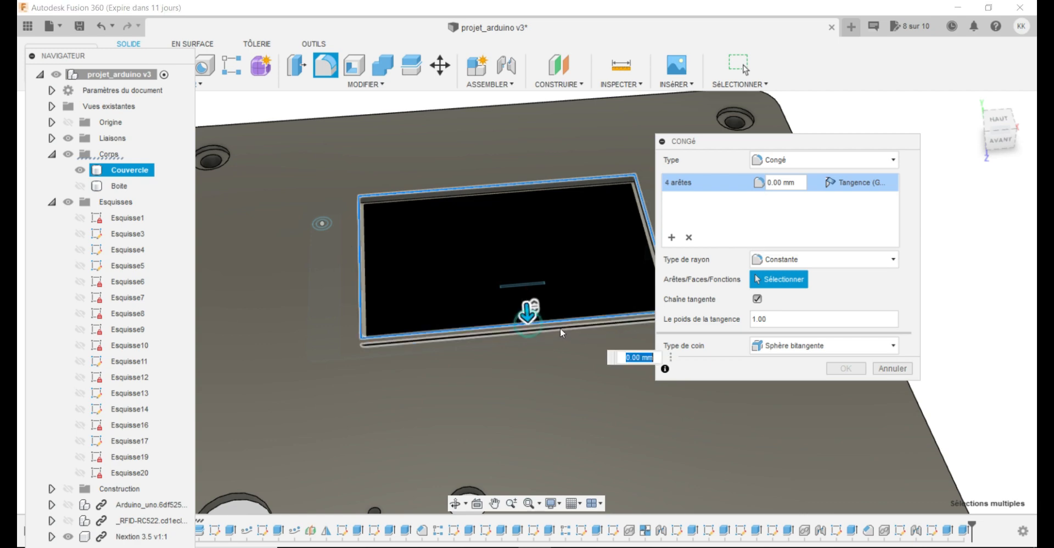
text(5)
key(Return)
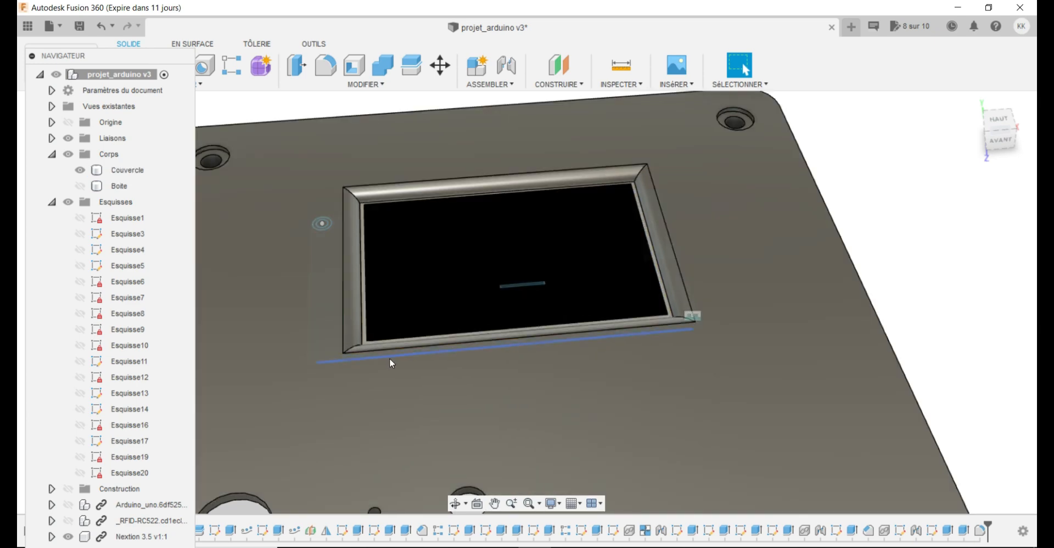
Show the Boite body and the Arduino Uno and RFID-RC522 components with the lid, and view the assembled enclosure.
shift+middle_drag(390, 356, 690, 354)
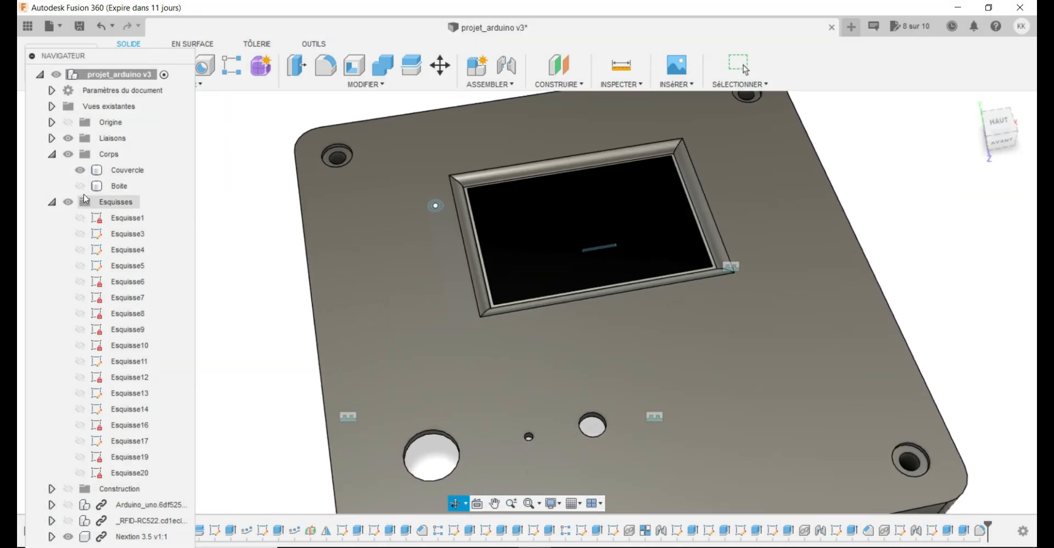
click(79, 187)
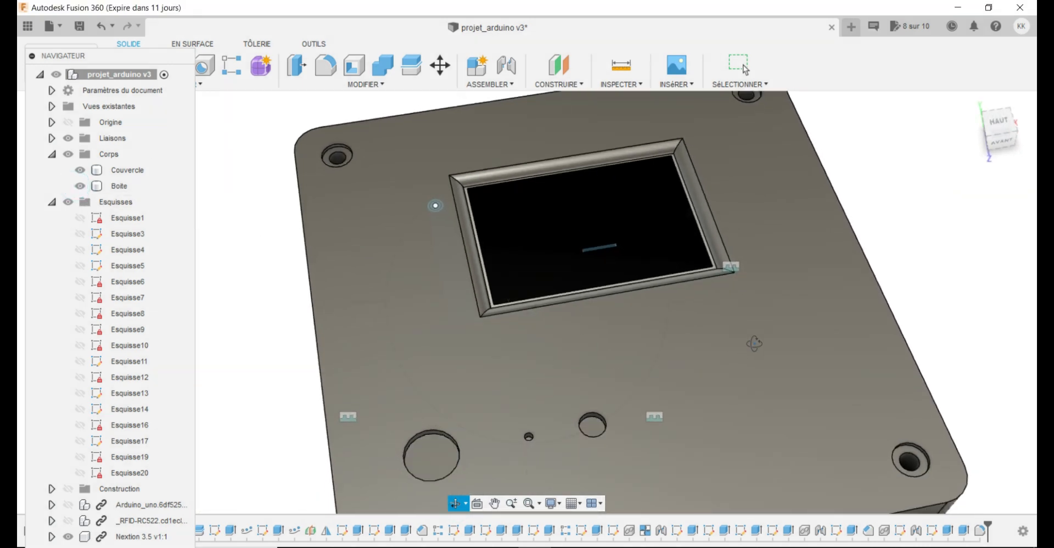
shift+middle_drag(754, 344, 753, 320)
scroll(753, 320, down, 2)
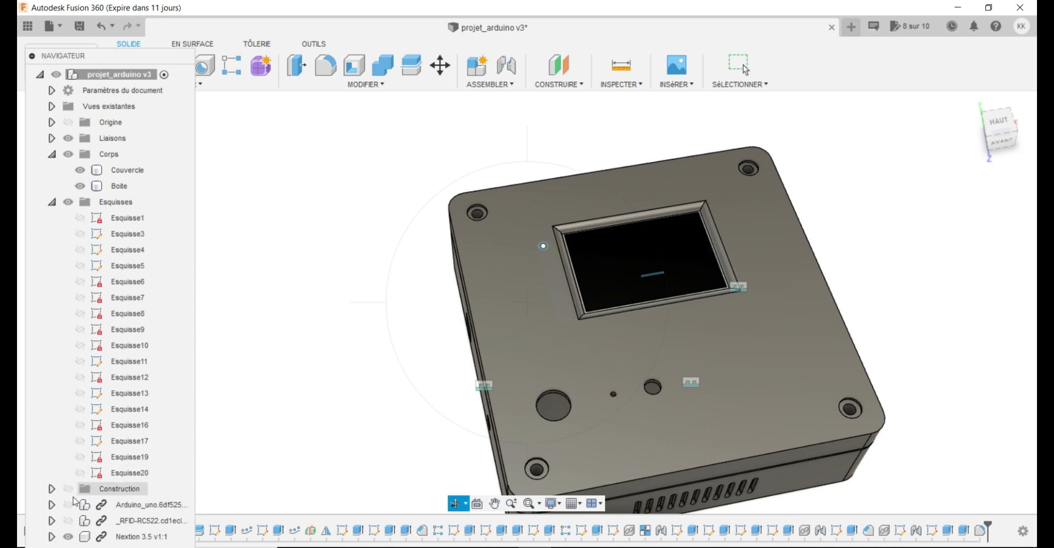
click(68, 520)
click(68, 505)
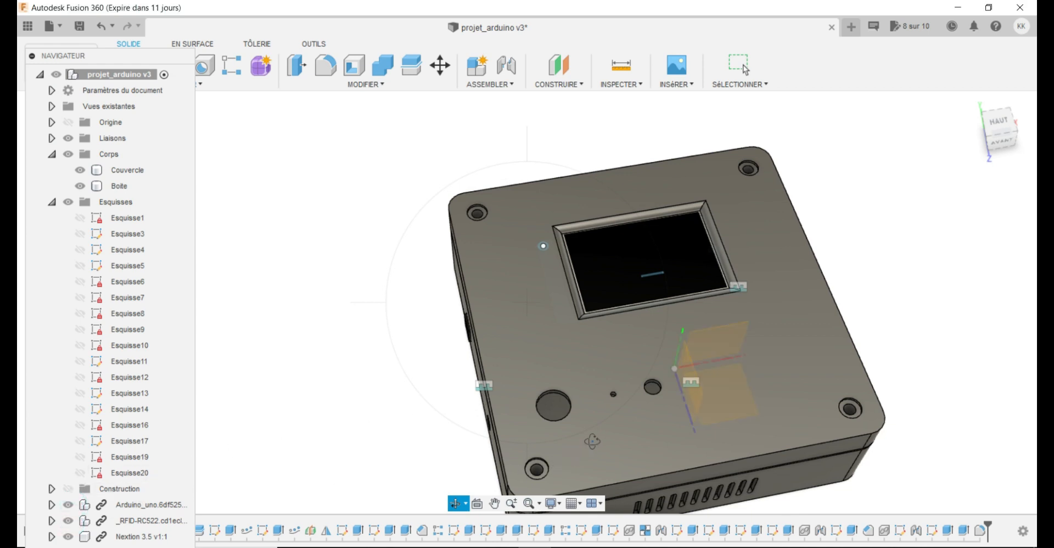
mouse_move(596, 439)
shift+middle_down()
mouse_move(692, 387)
mouse_move(751, 370)
mouse_move(511, 367)
mouse_move(591, 451)
shift+middle_up()
drag(591, 451, 593, 453)
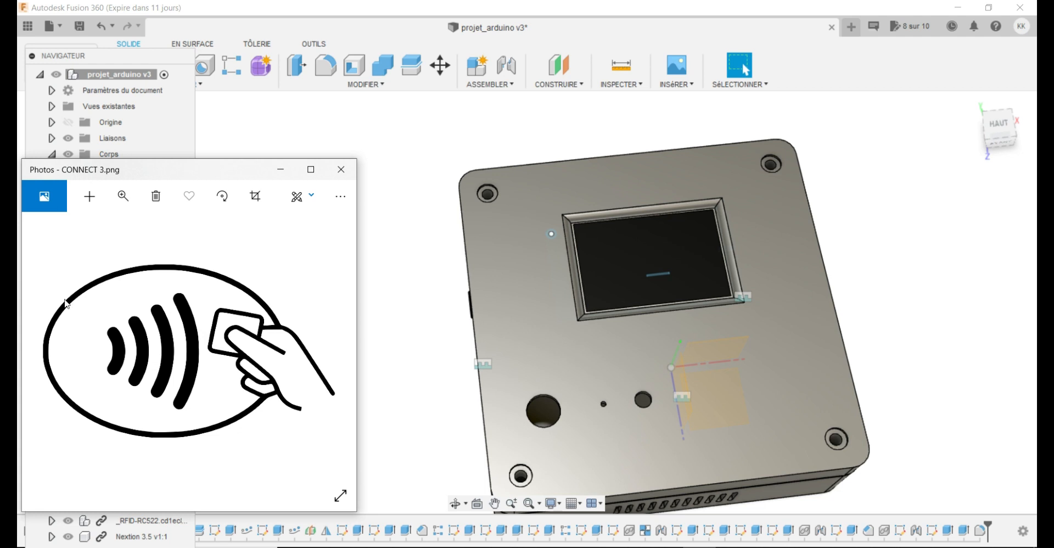
Switch to the Convertio image converter in Chrome and upload CONNECT 3.png from the RFID folder inside boite electro on the desktop.
drag(254, 171, 457, 91)
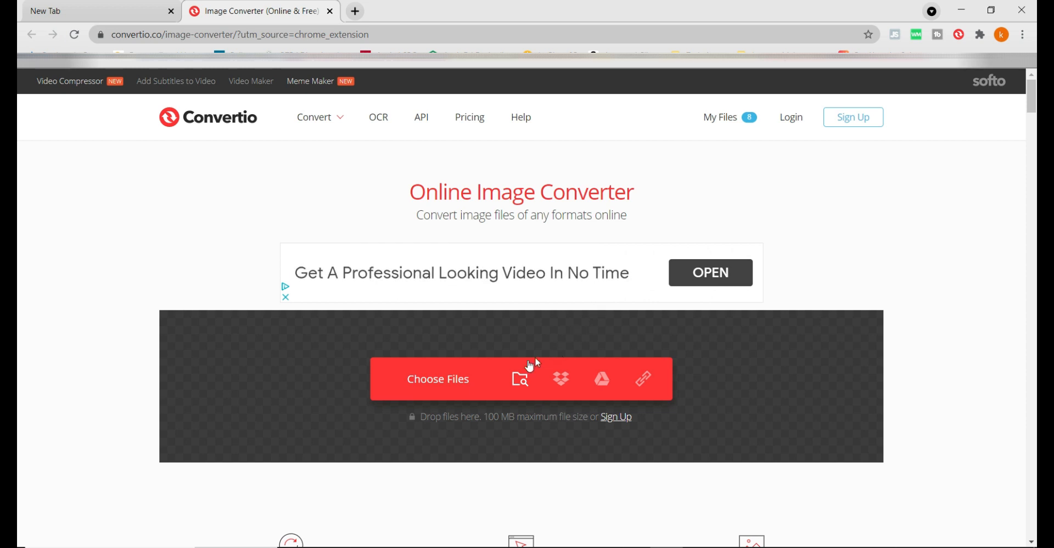
click(524, 378)
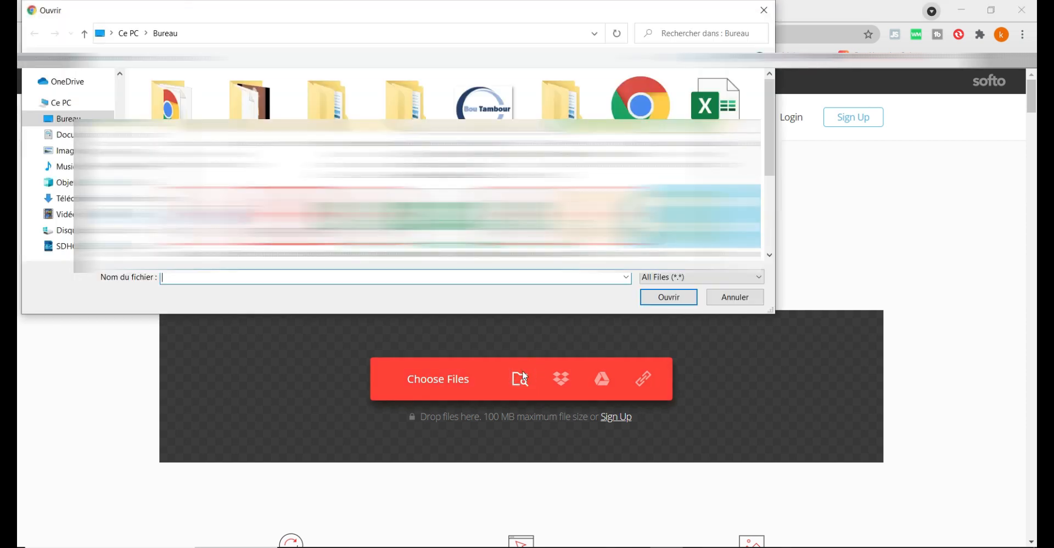
double_click(328, 98)
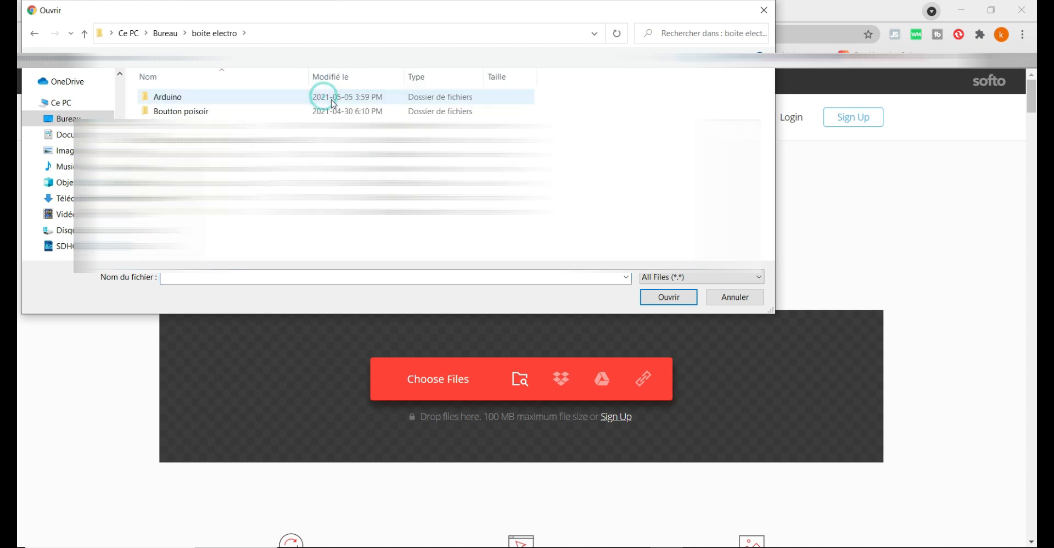
double_click(164, 211)
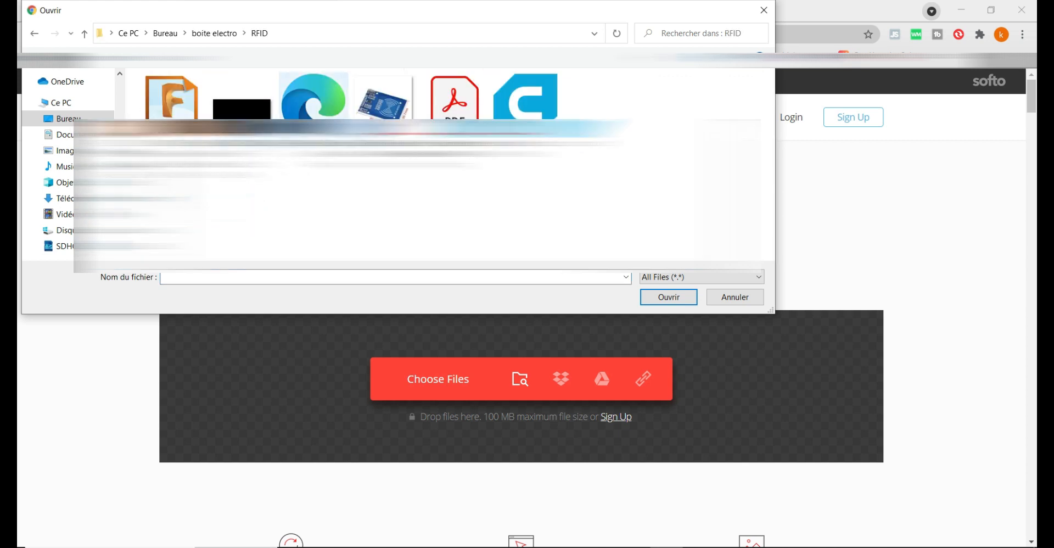
click(246, 132)
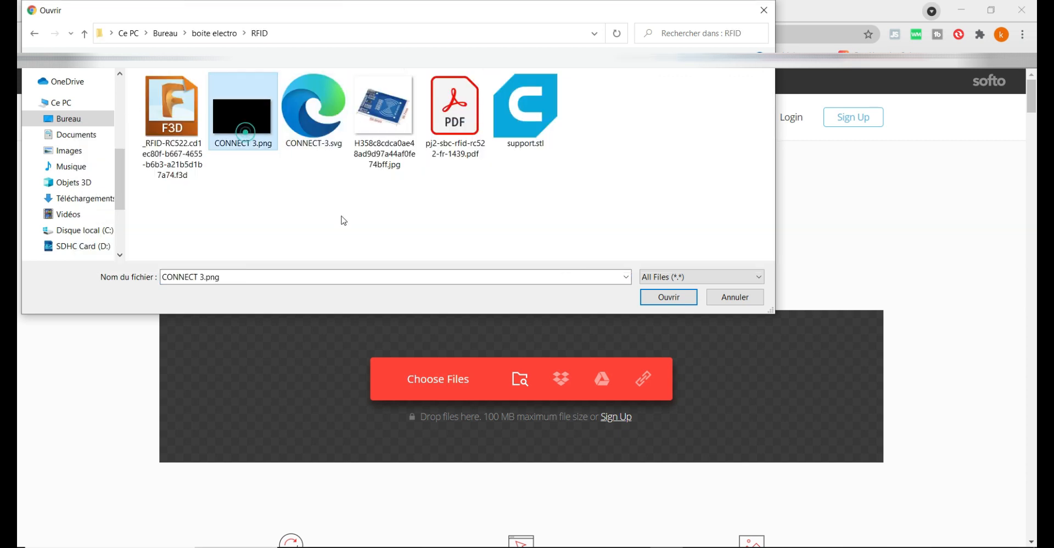
click(658, 299)
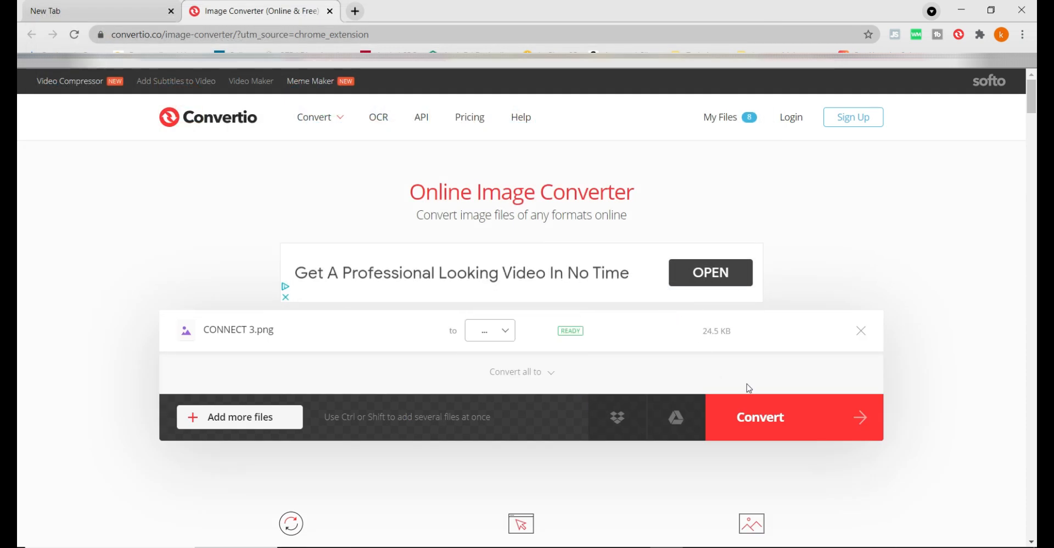
Choose the SVG image format as the conversion output for CONNECT 3.png.
click(504, 331)
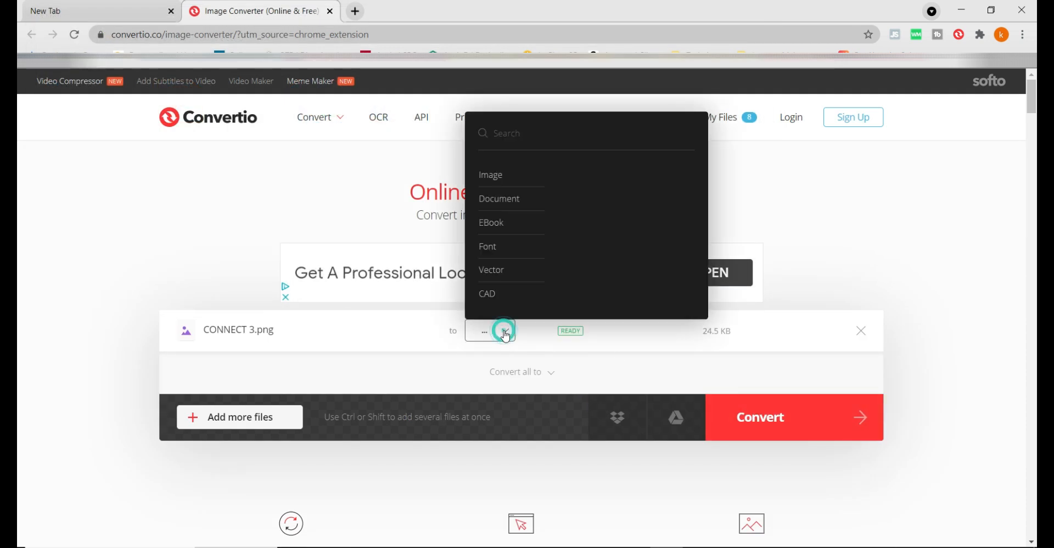
mouse_move(483, 174)
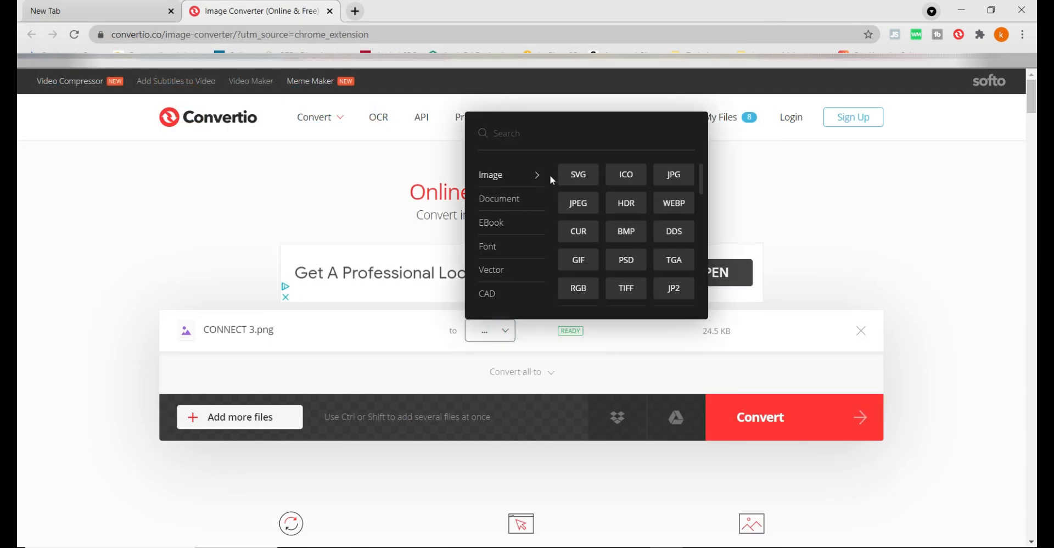
click(582, 175)
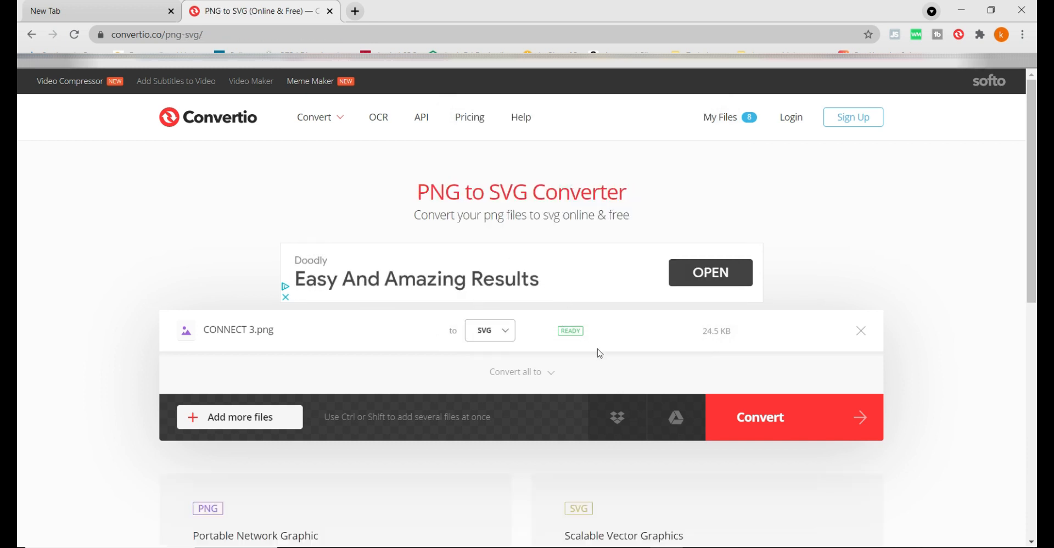
Run the SVG conversion of CONNECT 3.png, then download and open the converted file.
click(778, 424)
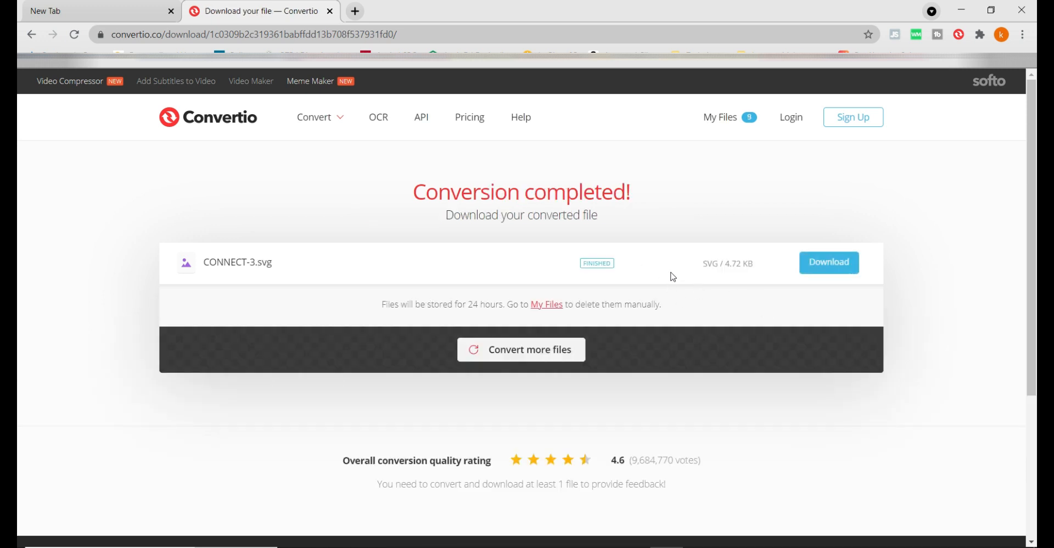
click(810, 269)
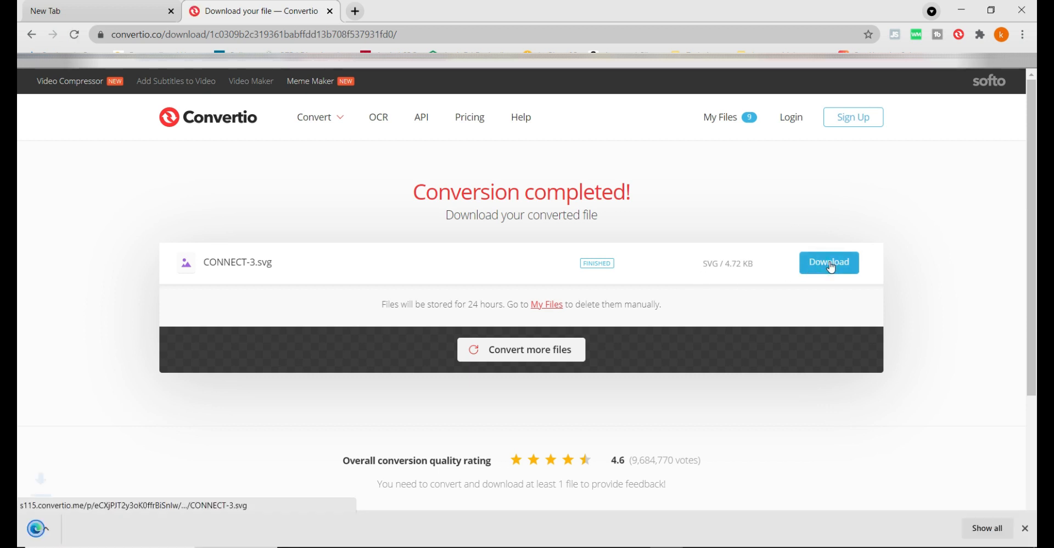
click(97, 536)
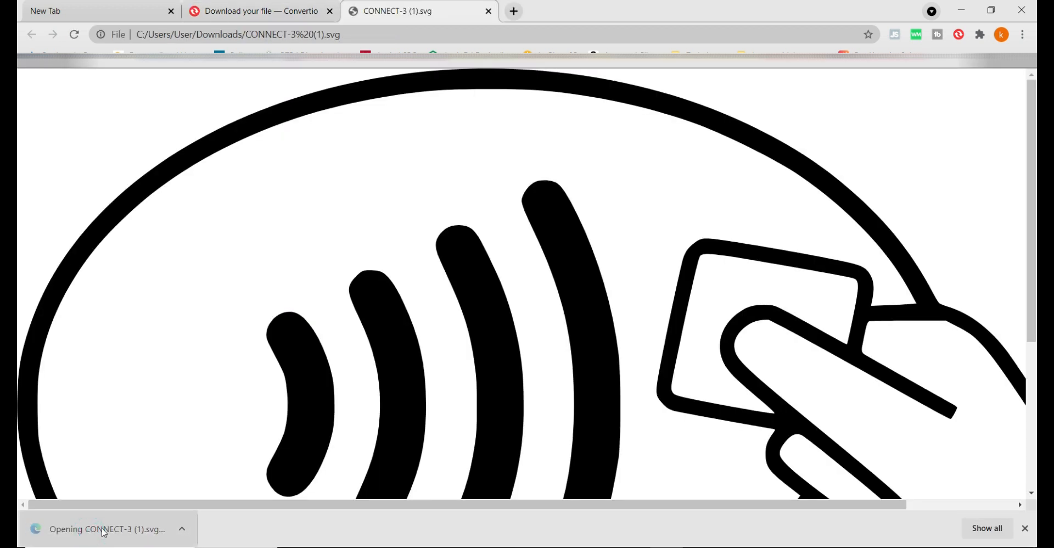
scroll(601, 331, down, 3)
right_click(618, 266)
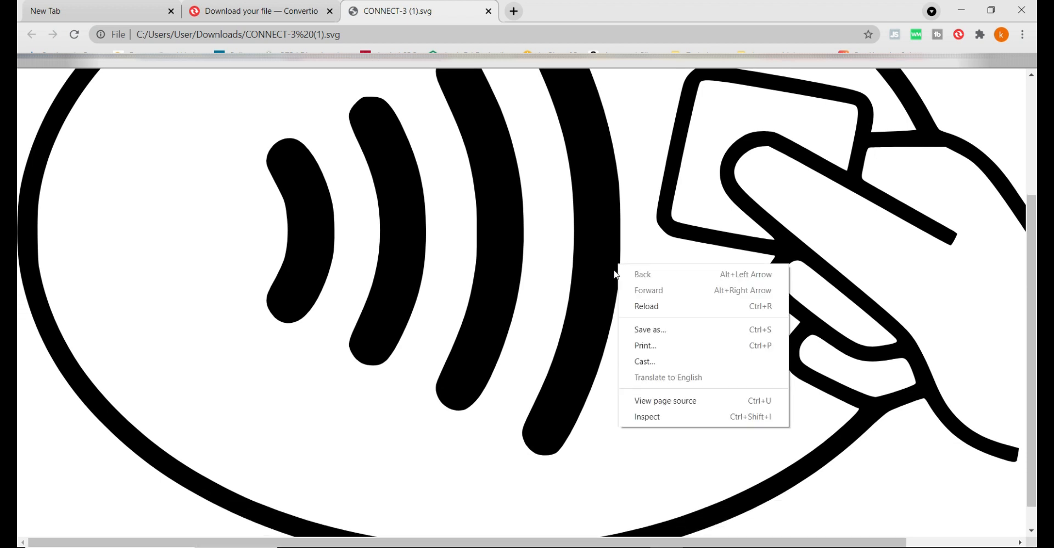
click(662, 329)
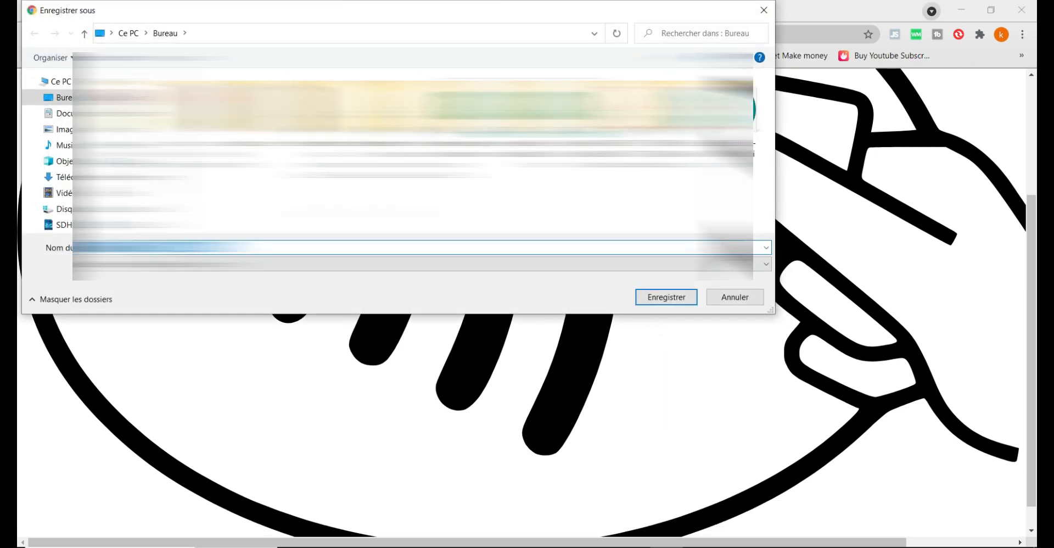
double_click(313, 112)
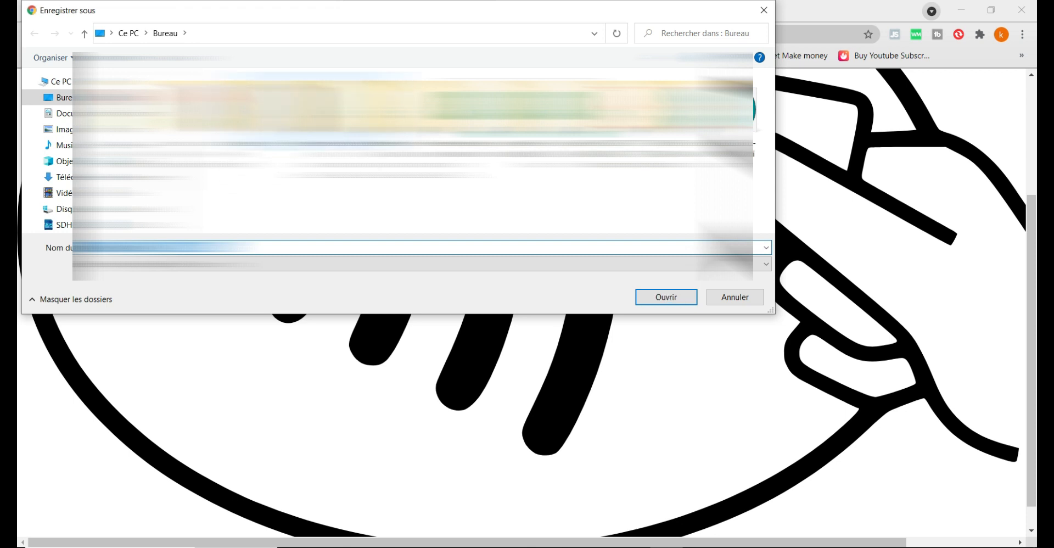
click(737, 298)
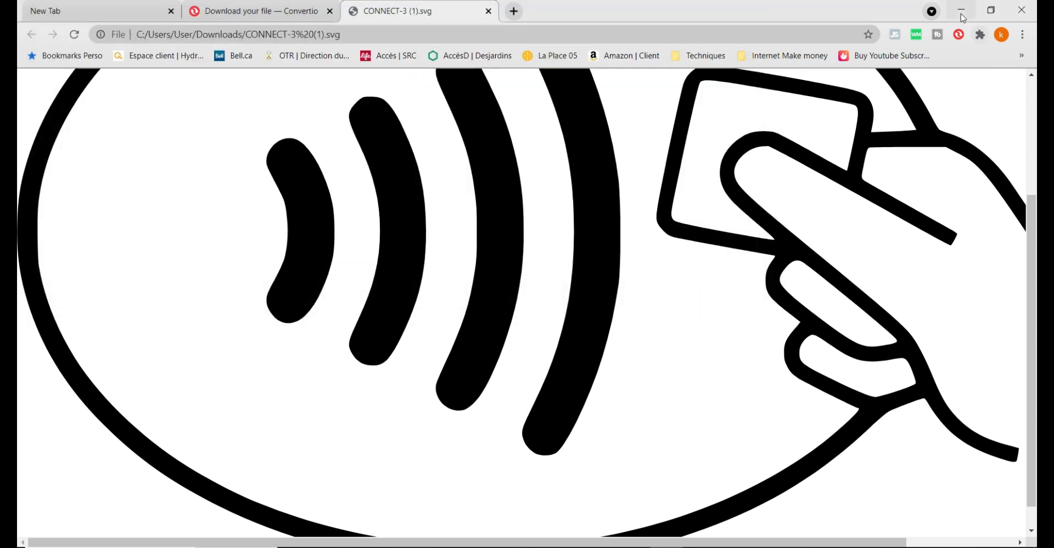
Switch to Fusion 360, show the project's data files and move the model browser clear of them.
click(961, 10)
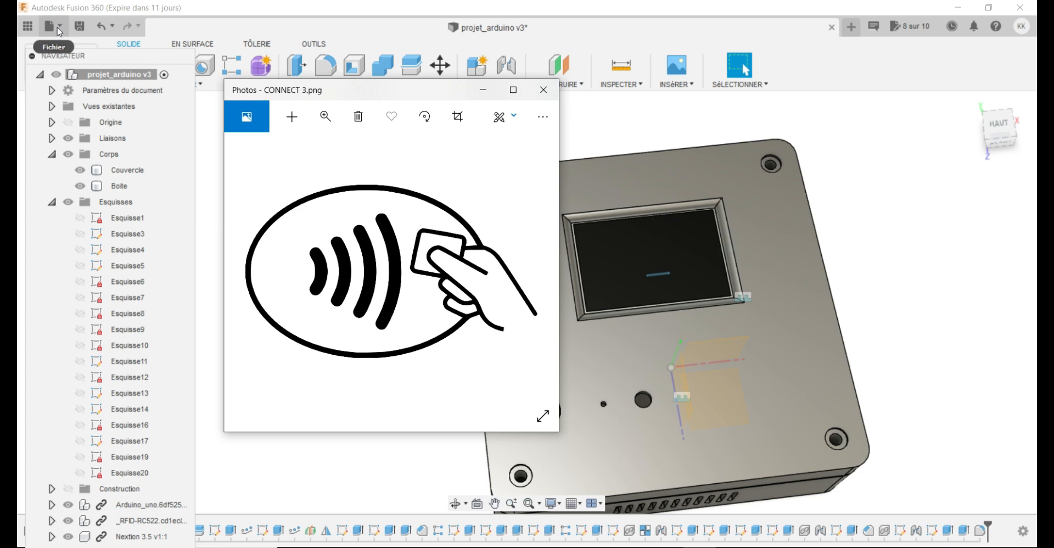
click(28, 25)
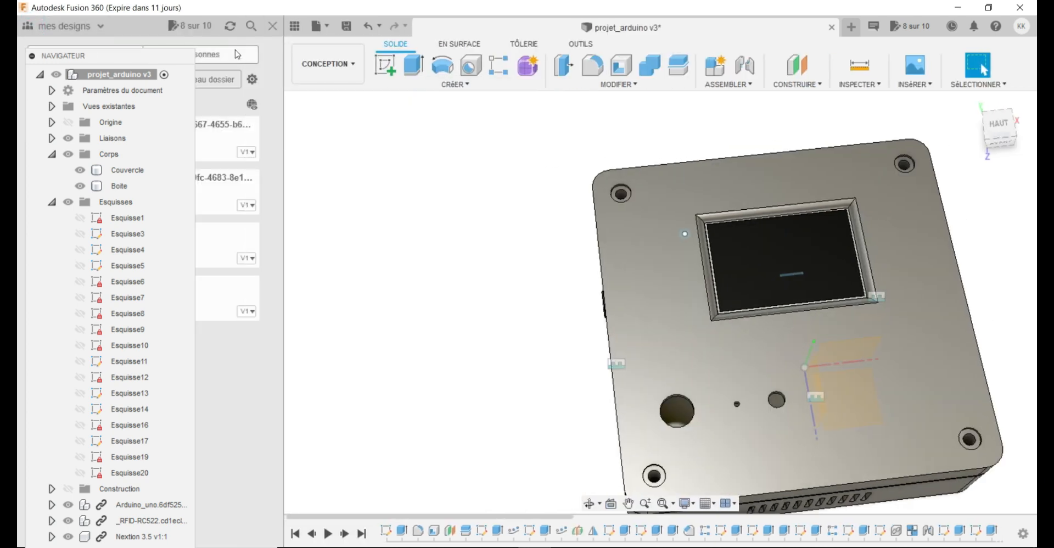
drag(173, 60, 491, 237)
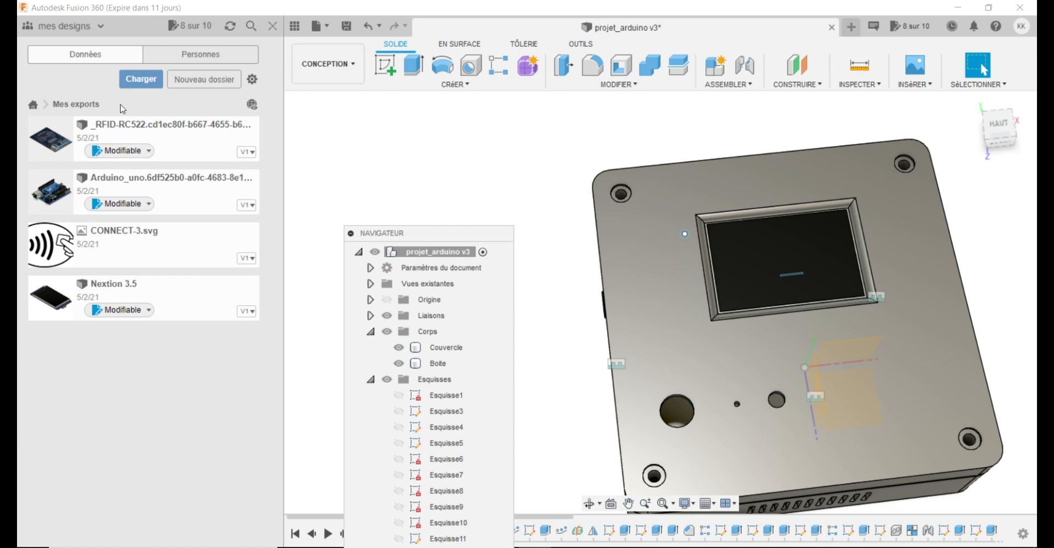
click(140, 80)
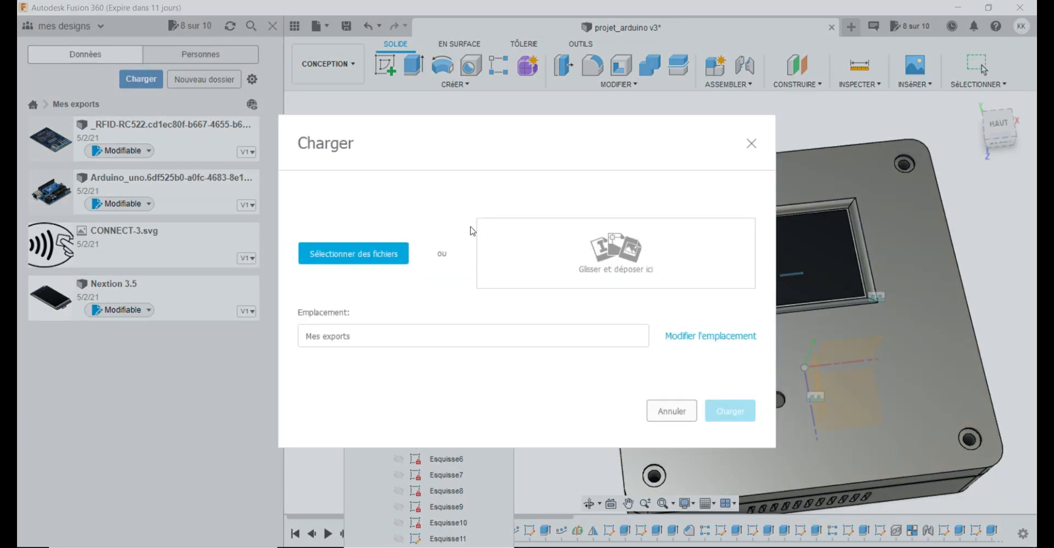
click(379, 254)
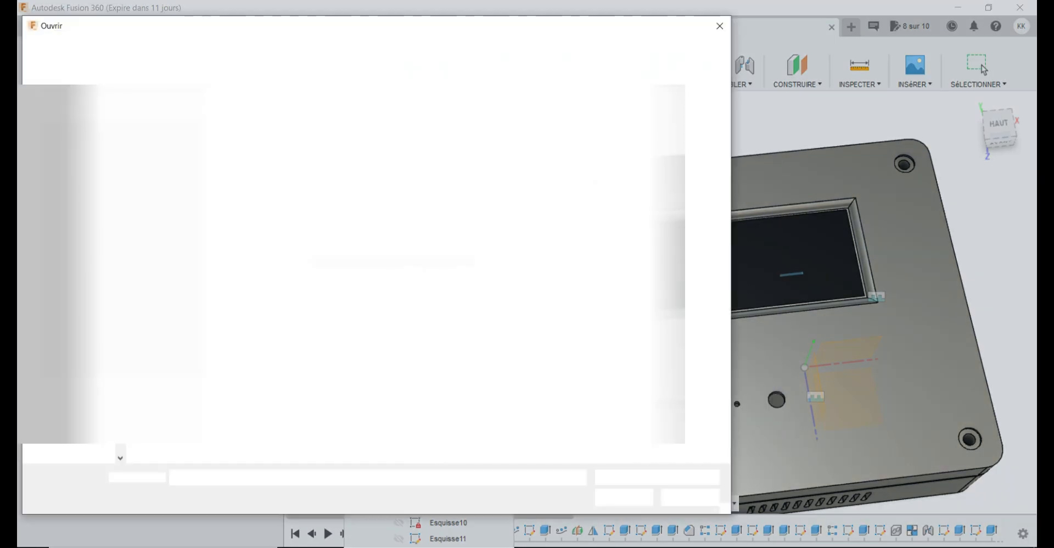
double_click(269, 137)
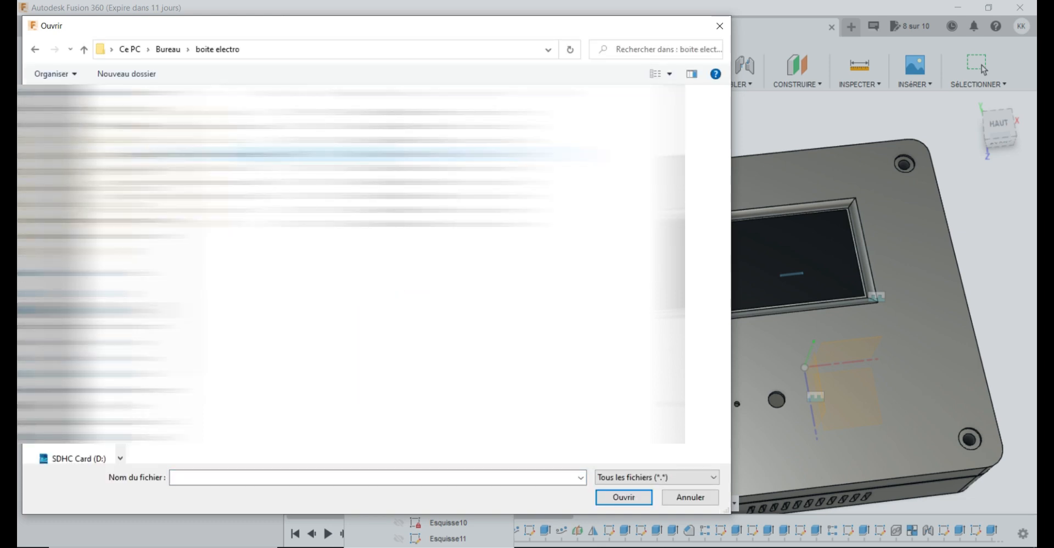
double_click(329, 224)
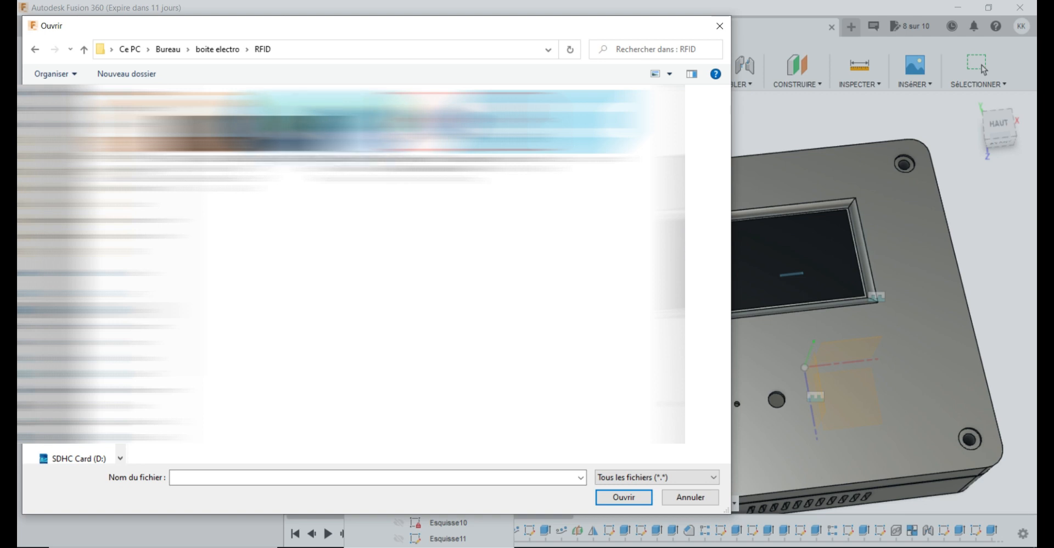
click(341, 129)
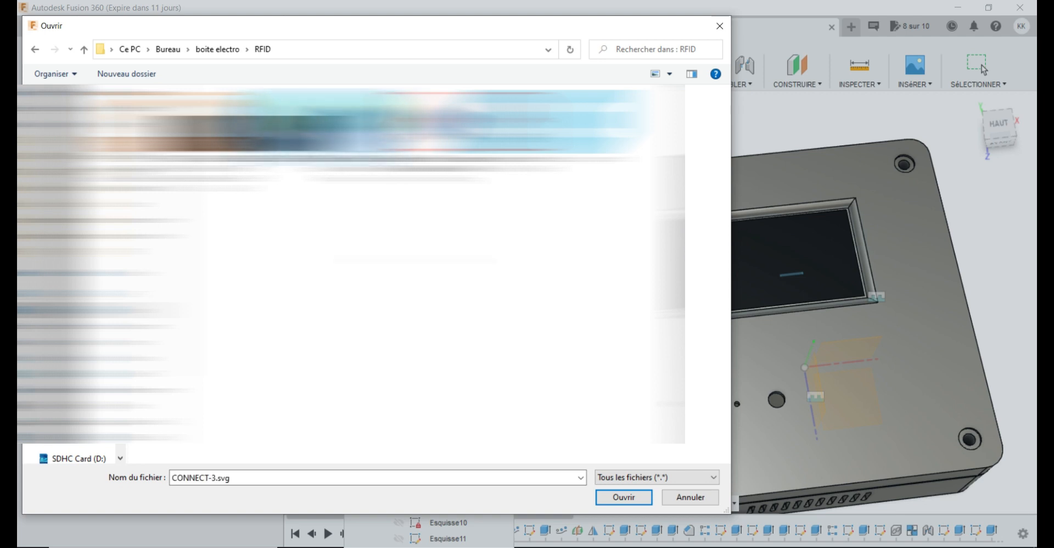
click(626, 497)
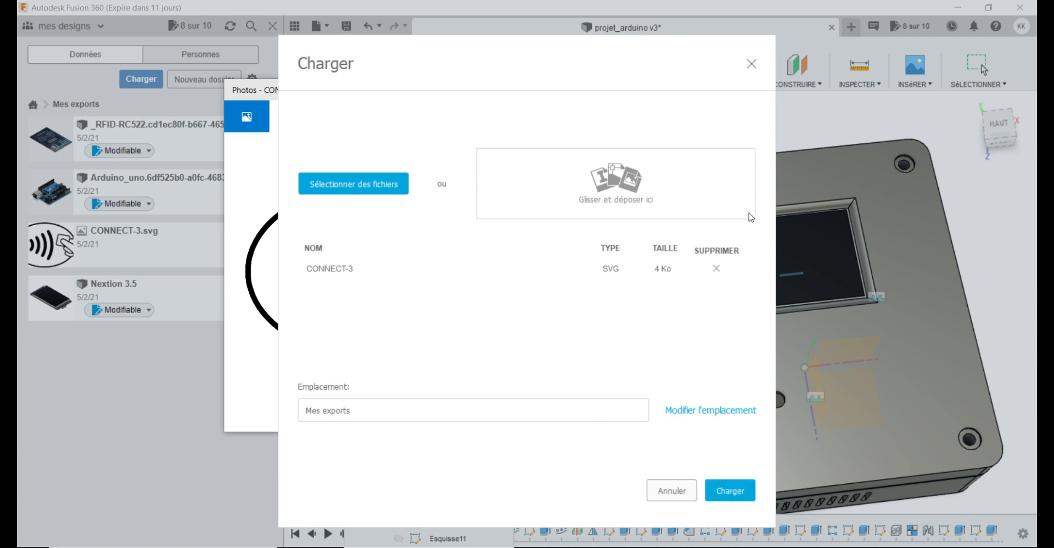
click(752, 66)
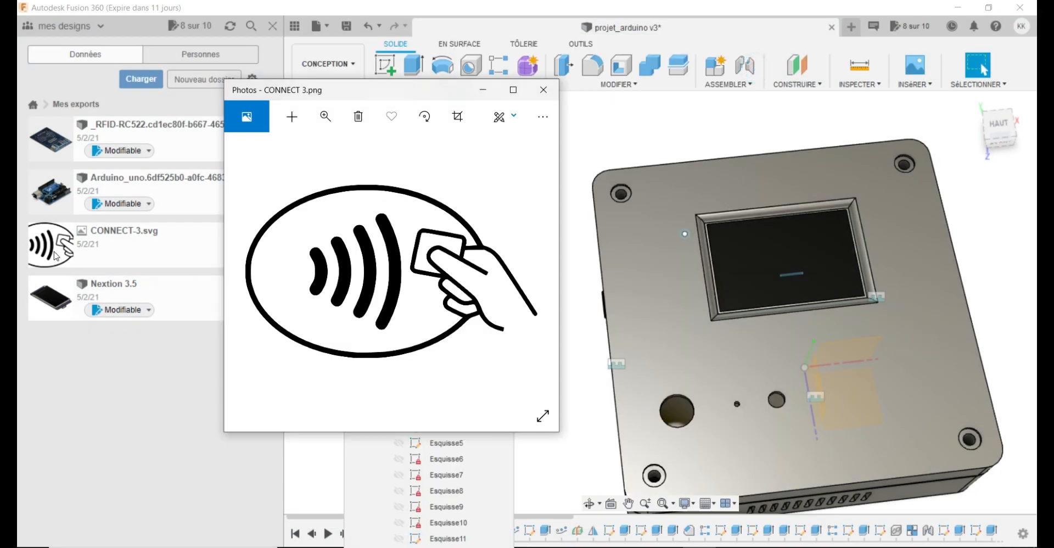
Close the image preview and start a new sketch on the outside top face of the lid.
click(543, 90)
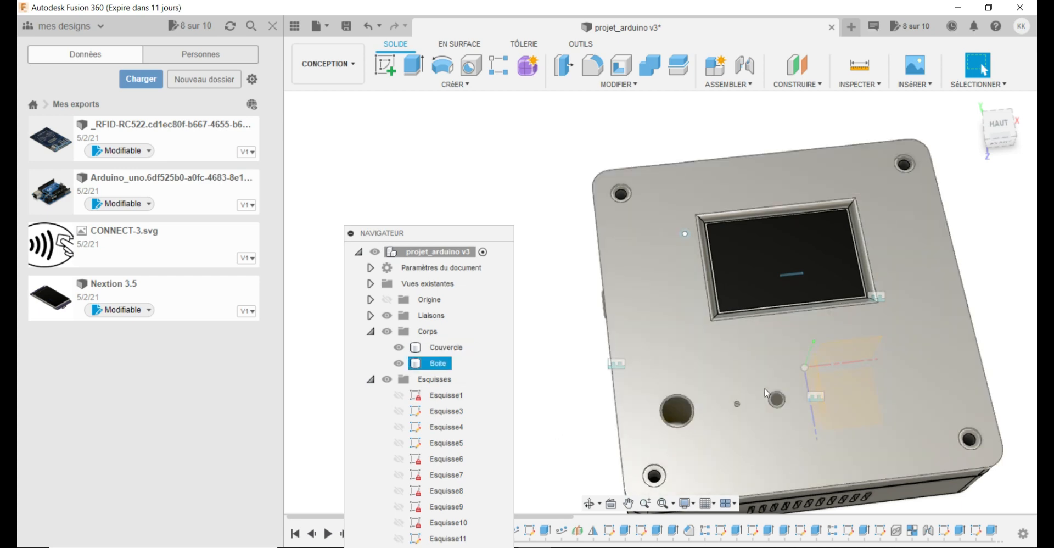
click(442, 346)
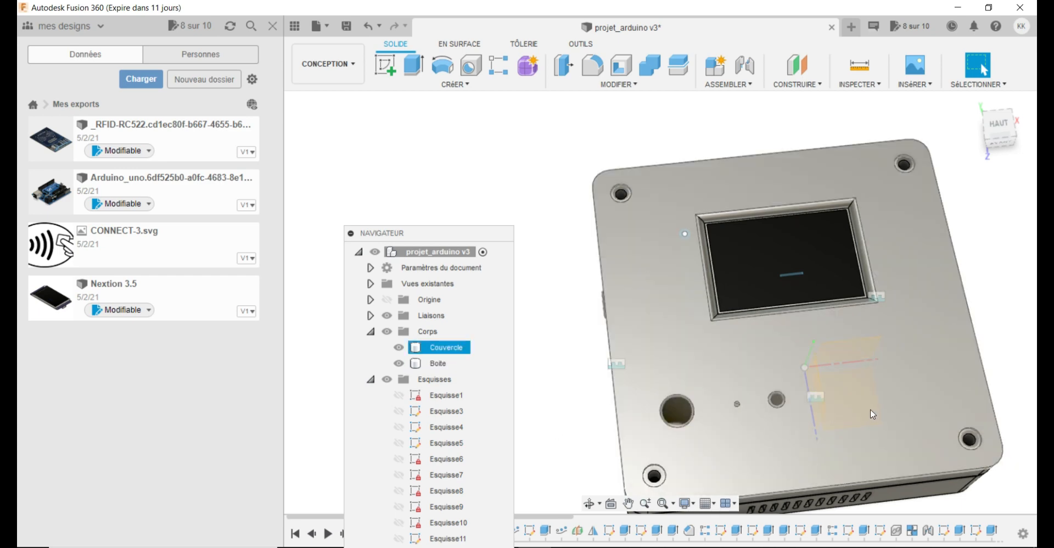
key(Escape)
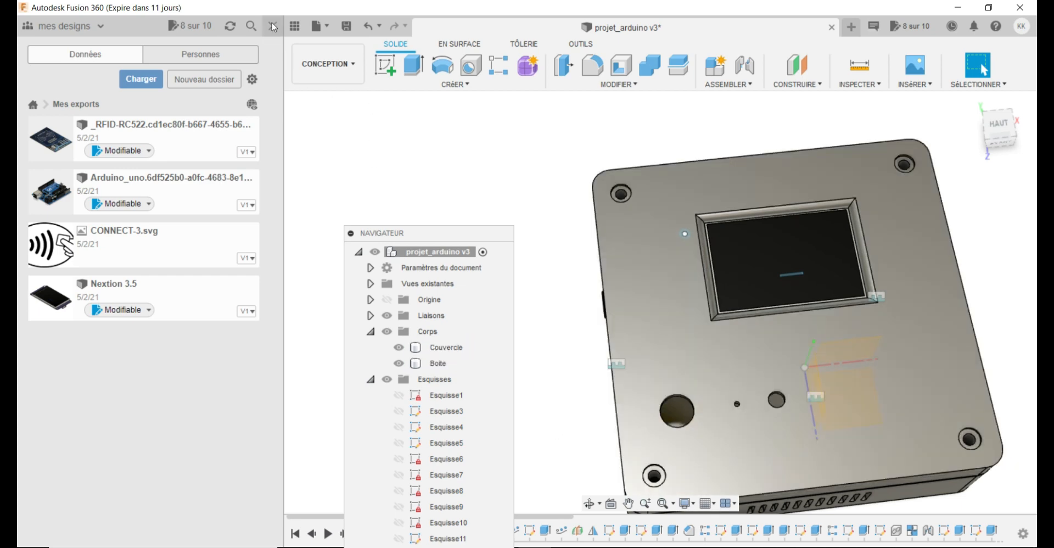
click(385, 65)
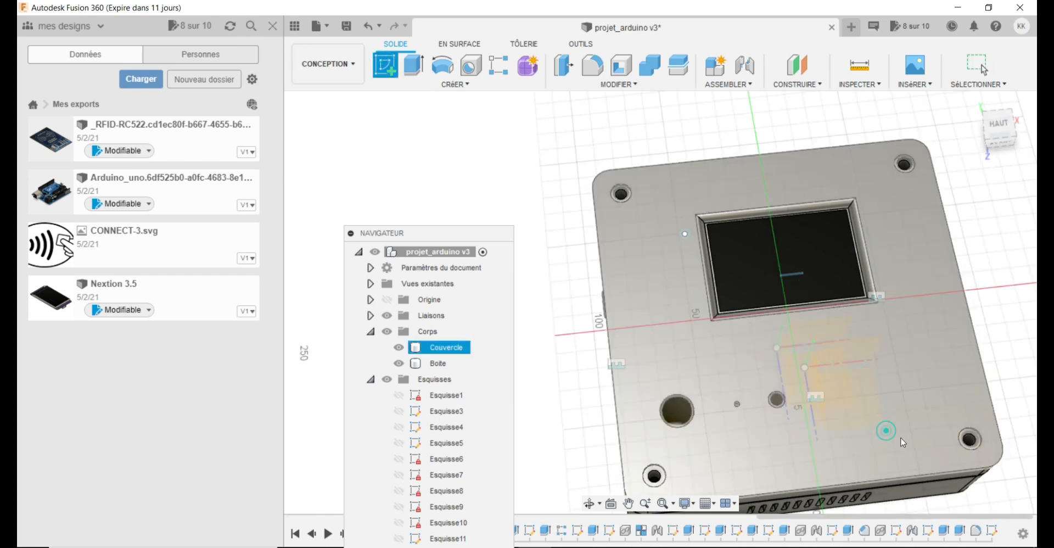
click(888, 437)
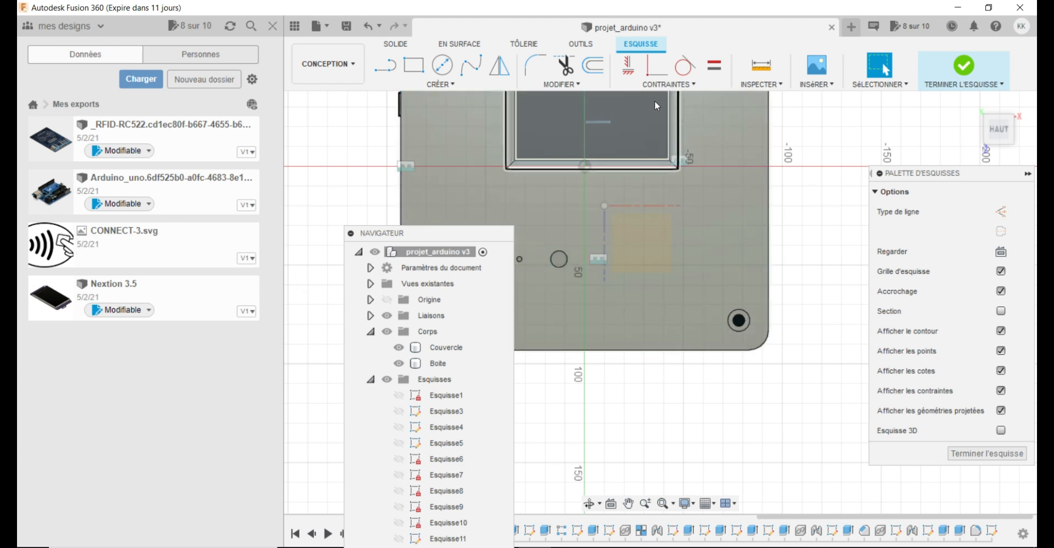
Insert CONNECT-3.svg from the Mes exports project into the lid sketch.
click(837, 85)
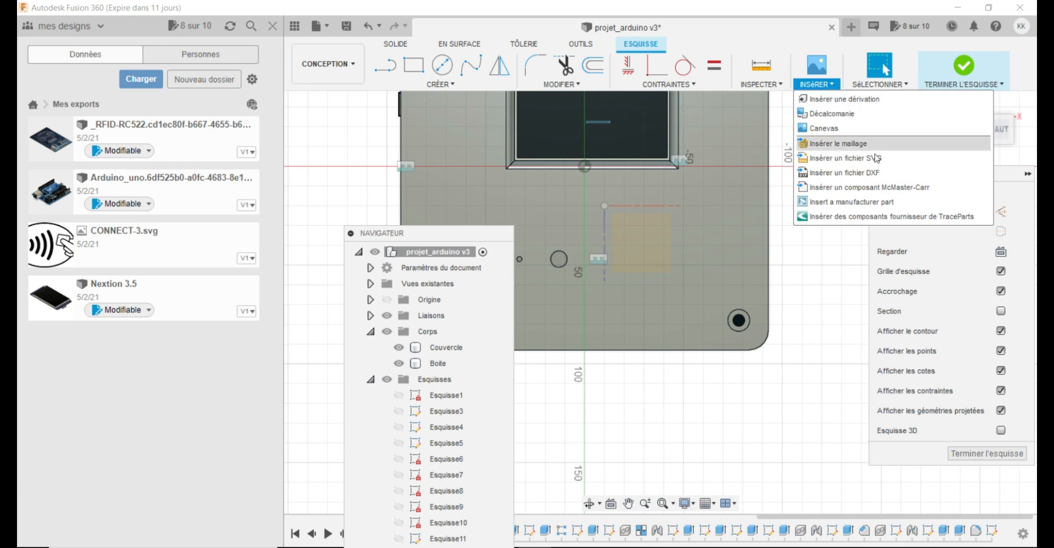
click(845, 159)
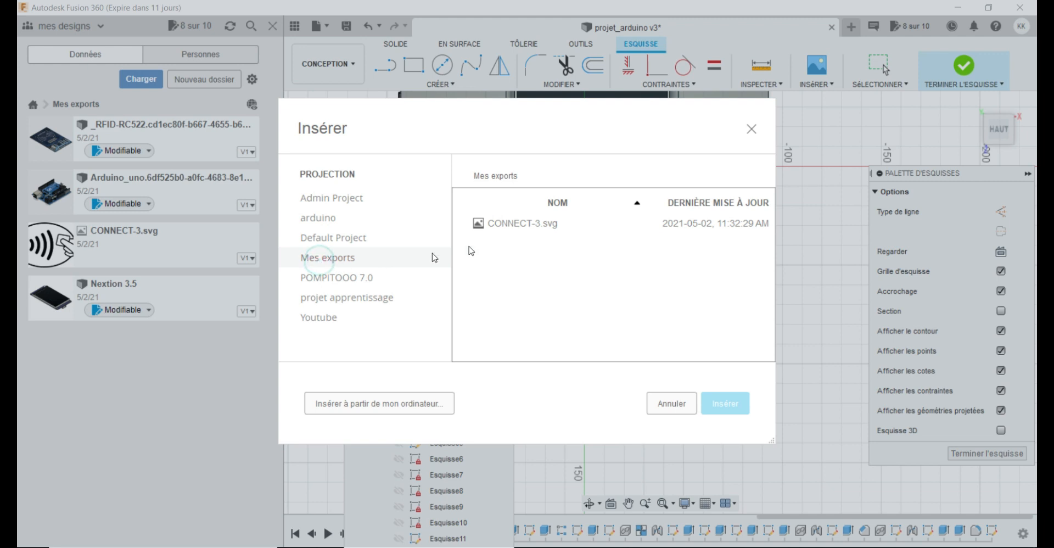
click(516, 225)
click(736, 404)
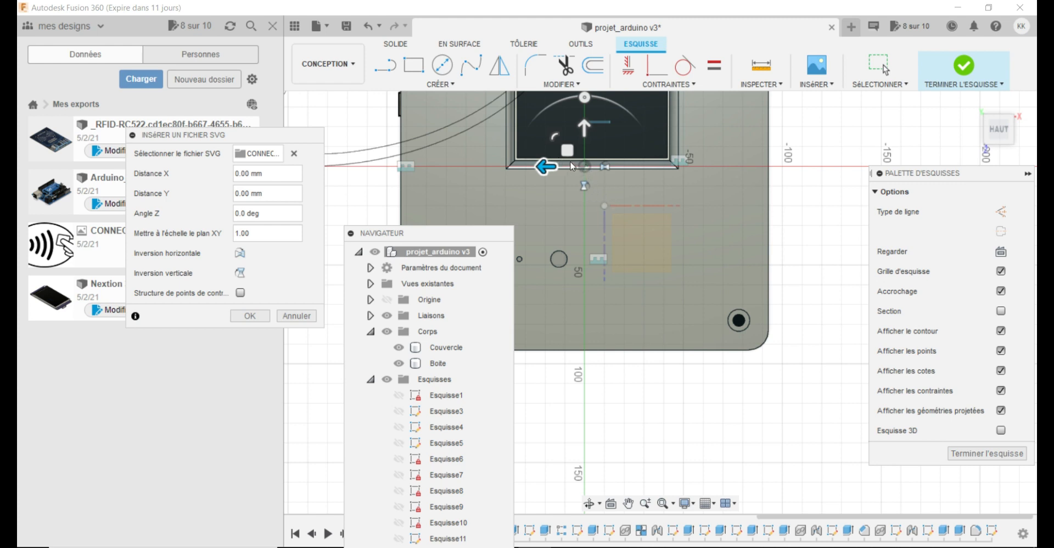
Scale the inserted logo to about 0.394, rotate it 180 degrees and place it on the lid below the display window.
mouse_move(573, 166)
mouse_down()
mouse_move(628, 214)
mouse_move(537, 164)
mouse_move(843, 367)
mouse_move(878, 365)
mouse_move(788, 344)
mouse_move(762, 321)
mouse_move(773, 344)
mouse_up()
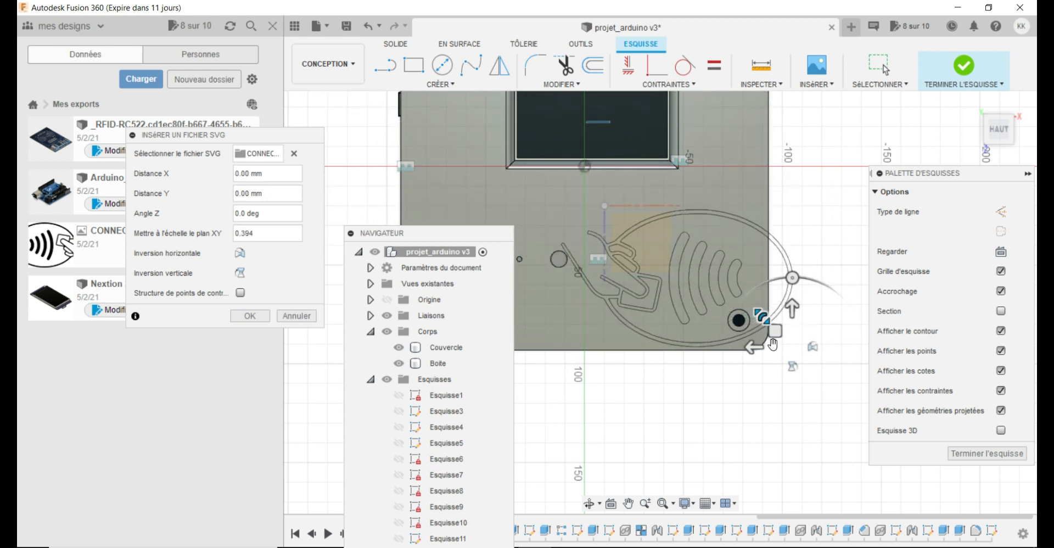
drag(792, 278, 793, 415)
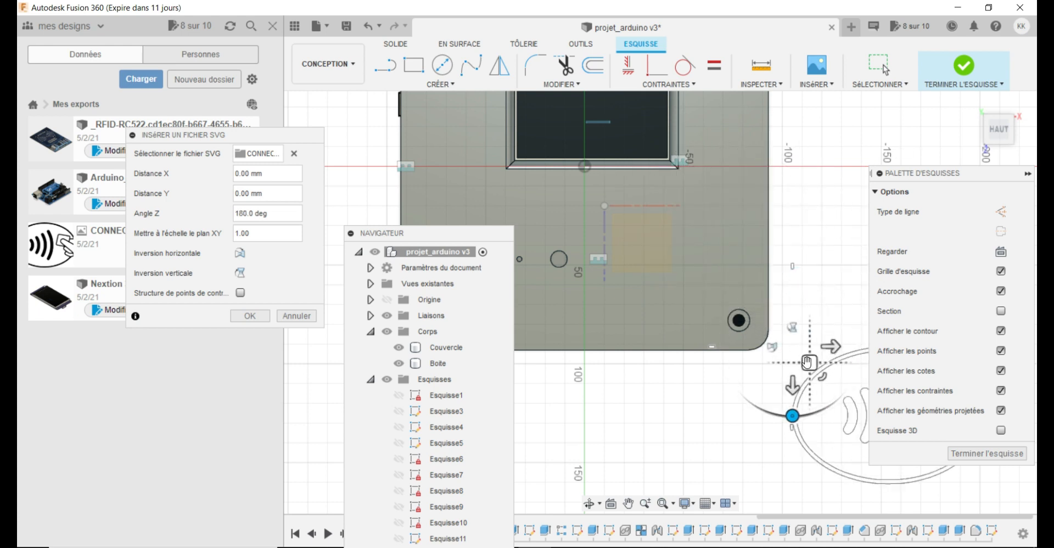
drag(807, 362, 572, 219)
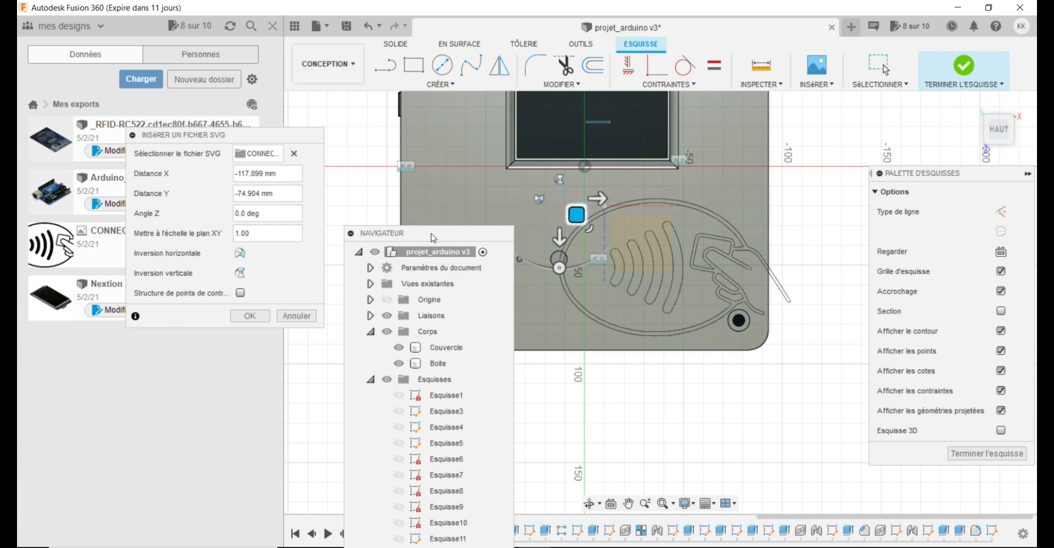
Show Esquisse14, shrink and center the logo within its RFID reader rectangle, and finish the sketch.
drag(433, 236, 298, 68)
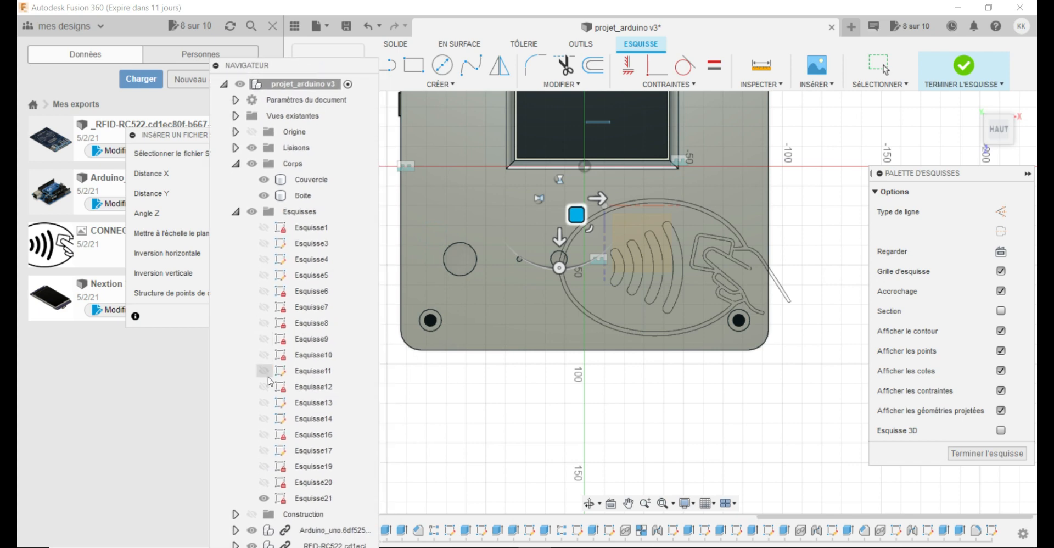
click(264, 418)
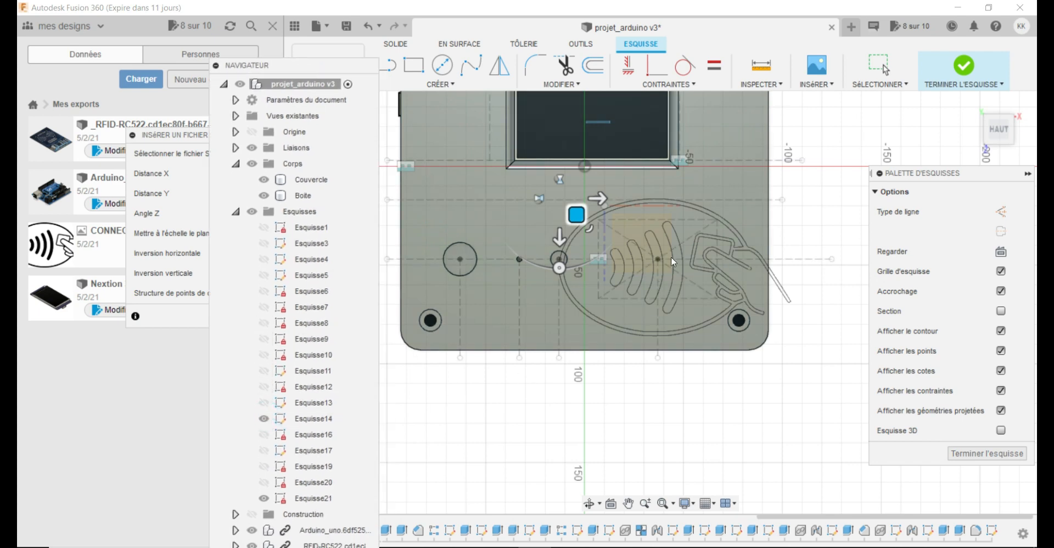
scroll(672, 259, up, 4)
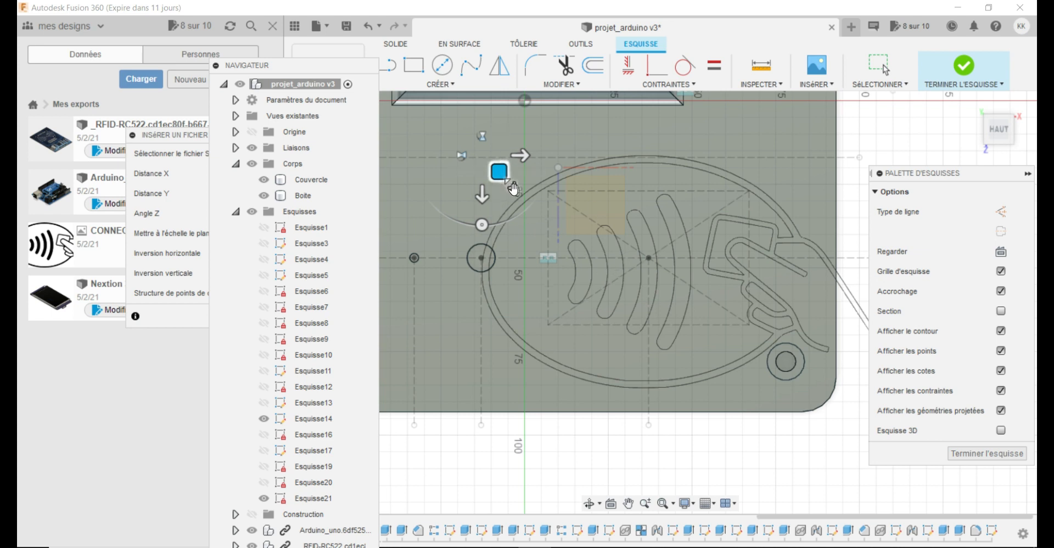
mouse_move(514, 189)
mouse_down()
mouse_move(497, 174)
mouse_move(562, 209)
mouse_move(565, 221)
mouse_up()
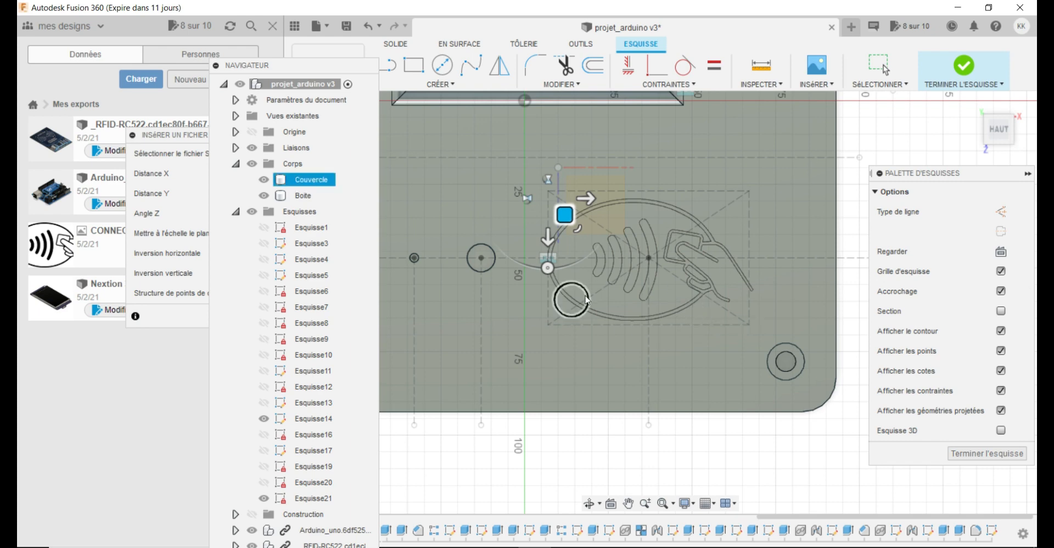
click(966, 70)
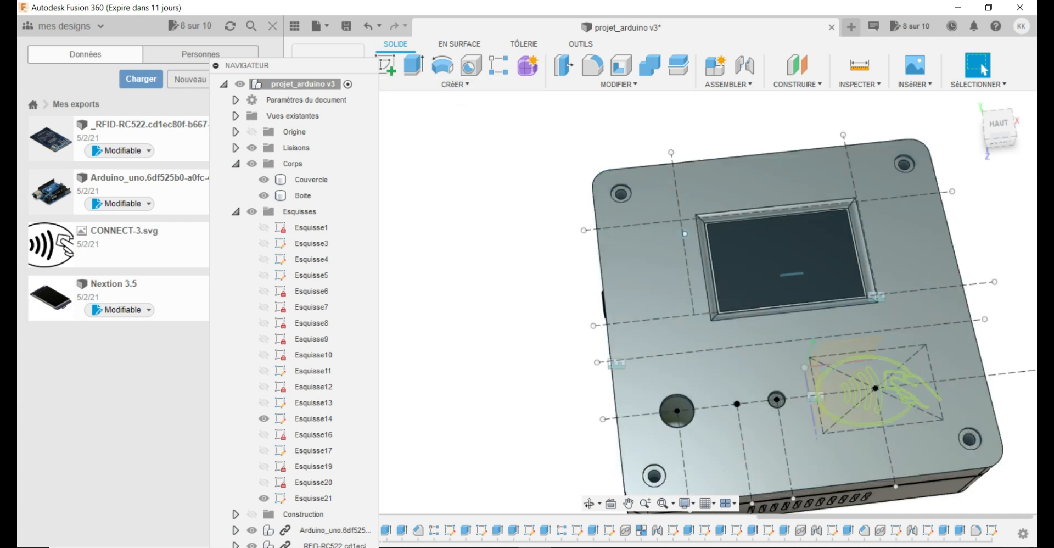
Reopen the logo sketch Esquisse21 for editing and draw a text frame on the lid above the display window.
click(992, 530)
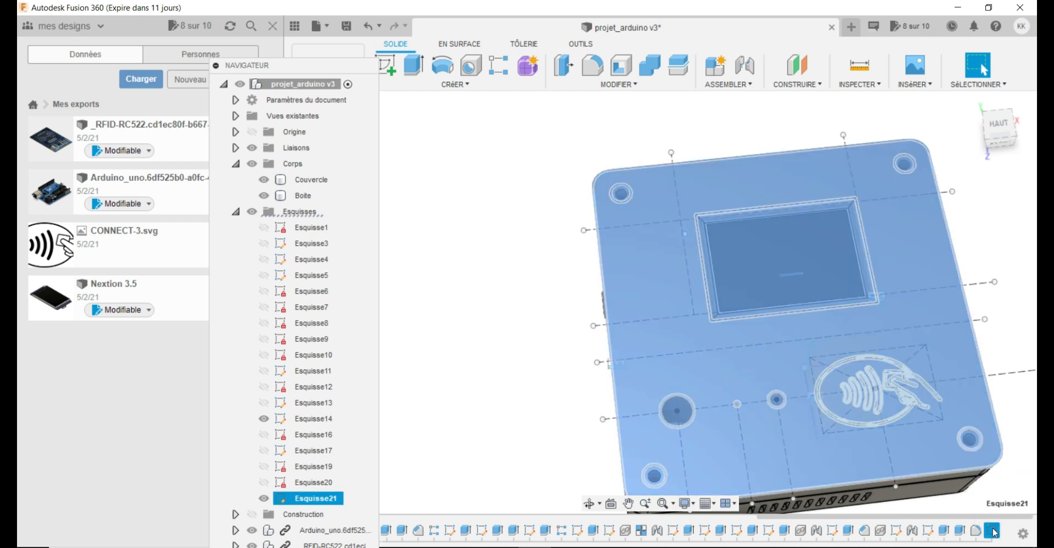
right_click(994, 532)
click(913, 395)
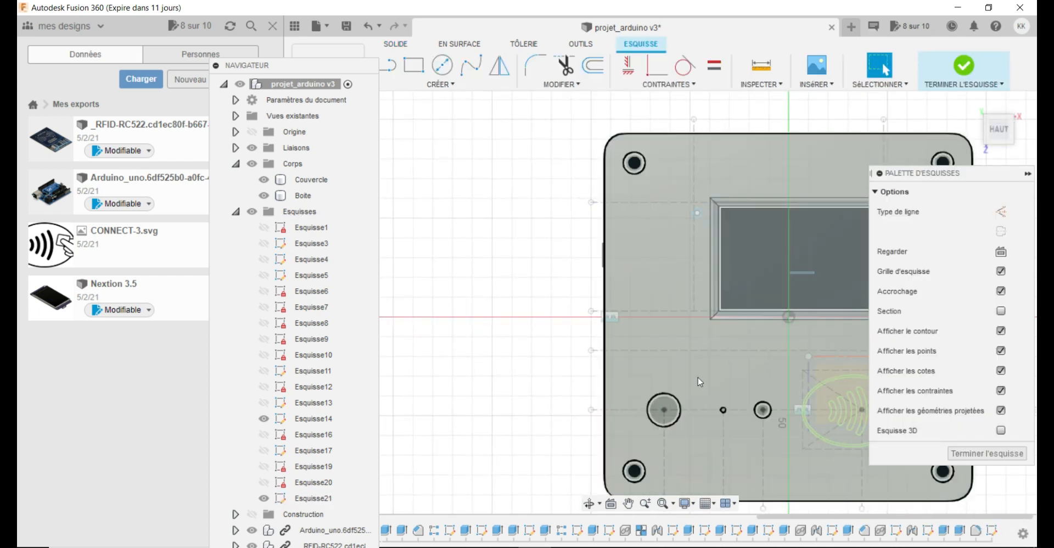
click(627, 503)
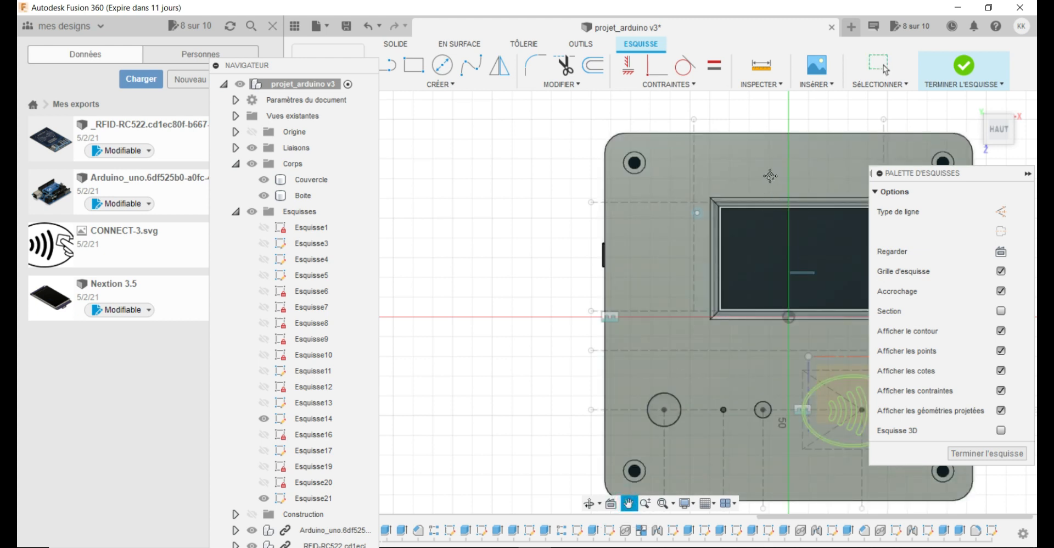
drag(769, 176, 607, 165)
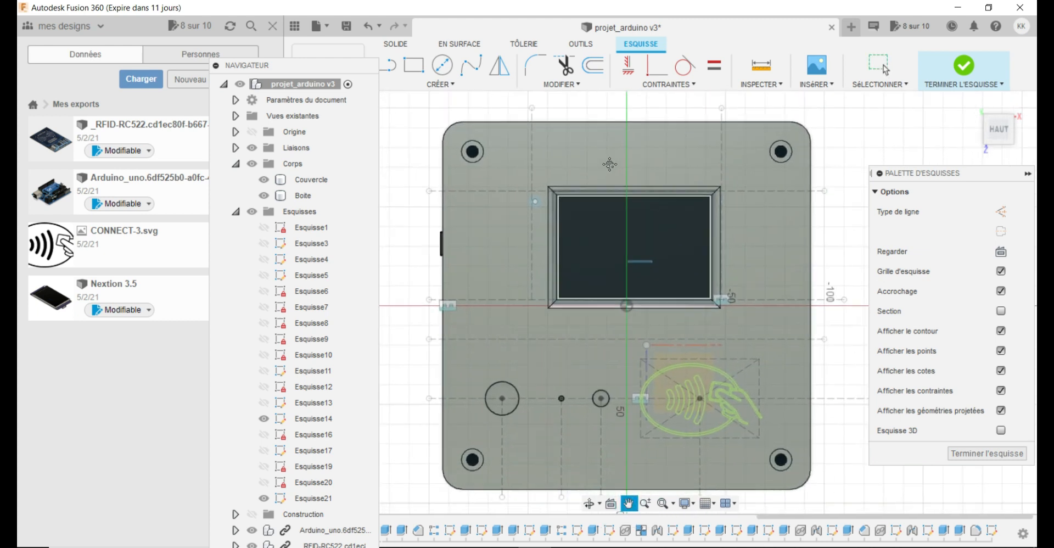
click(441, 84)
mouse_move(420, 148)
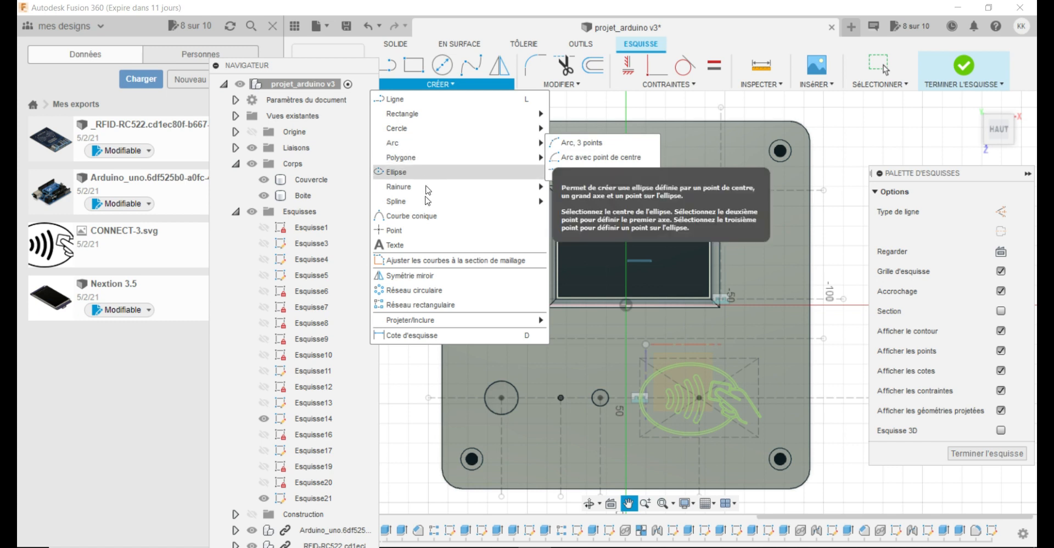
click(393, 246)
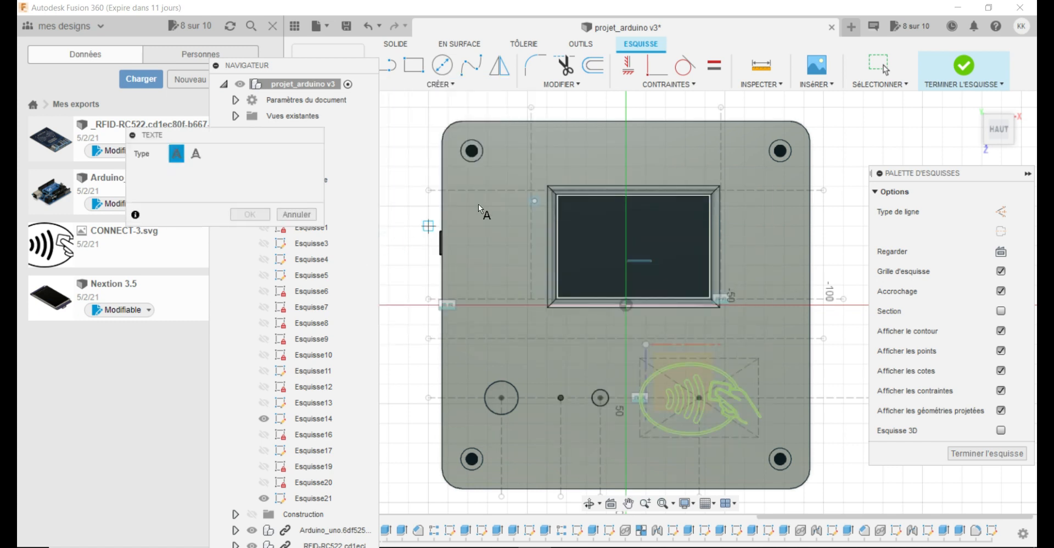
click(585, 144)
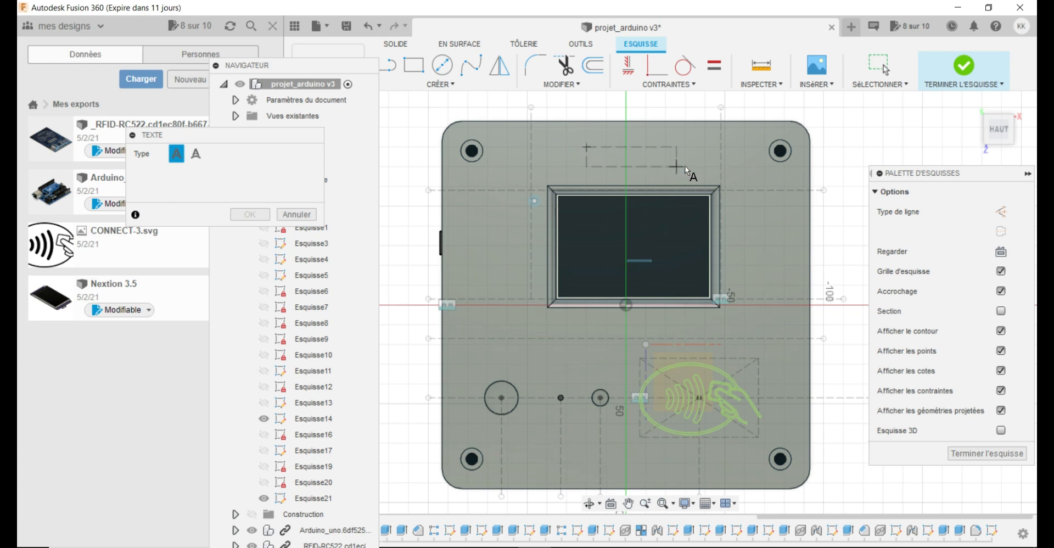
click(705, 165)
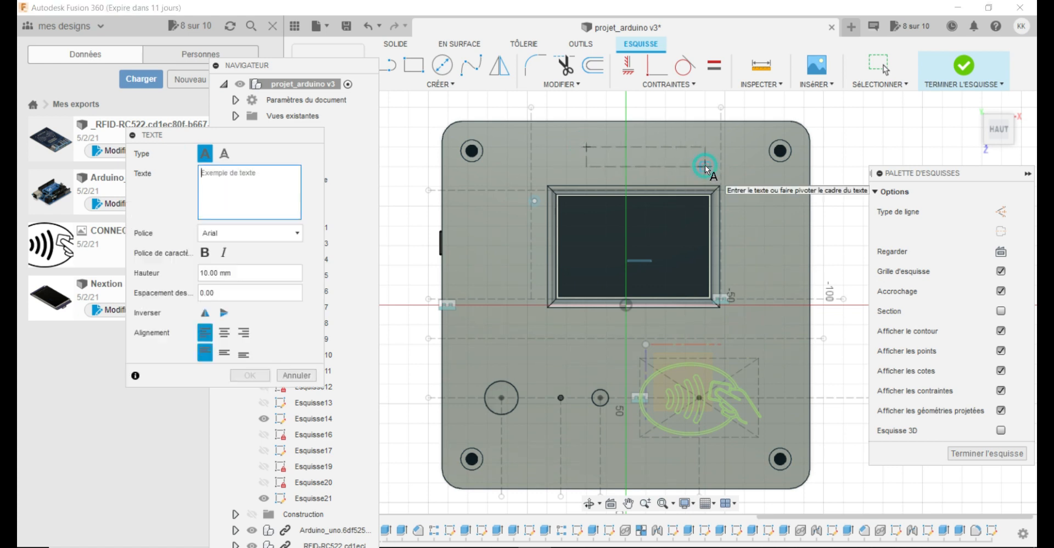
Enter ARDUINO as the frame's text, center it horizontally and vertically, and create the text.
click(238, 168)
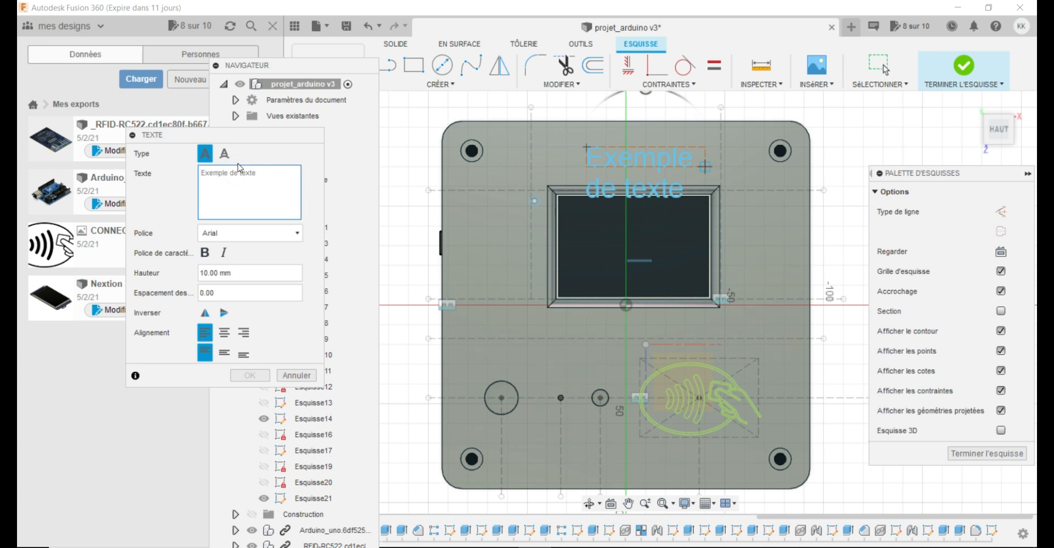
text(ARDUINO)
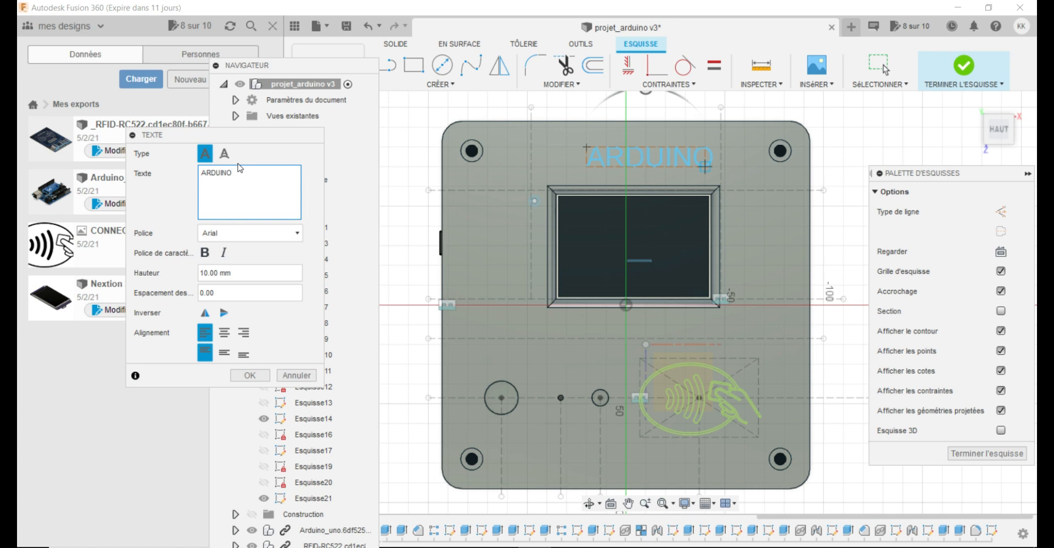
click(296, 233)
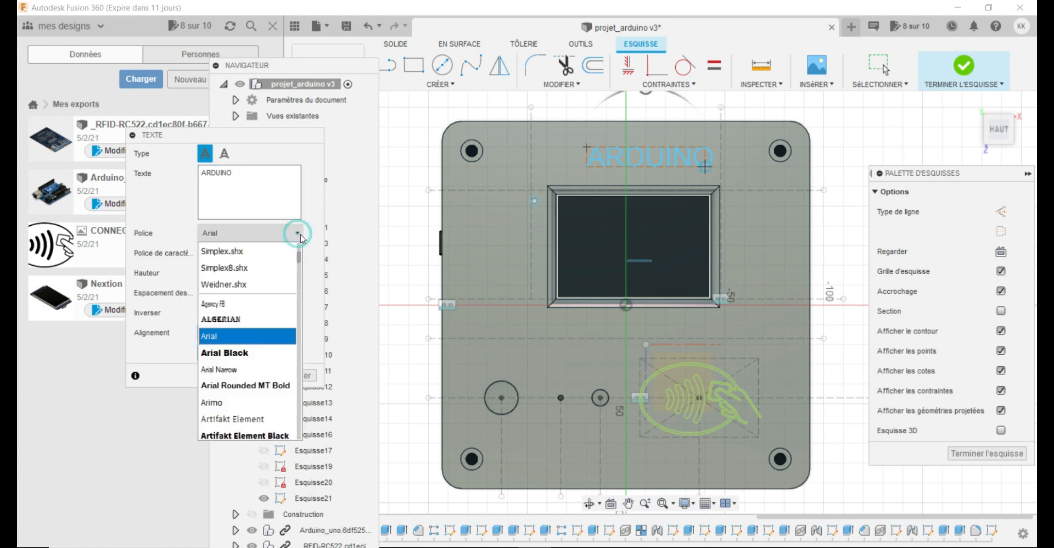
click(296, 233)
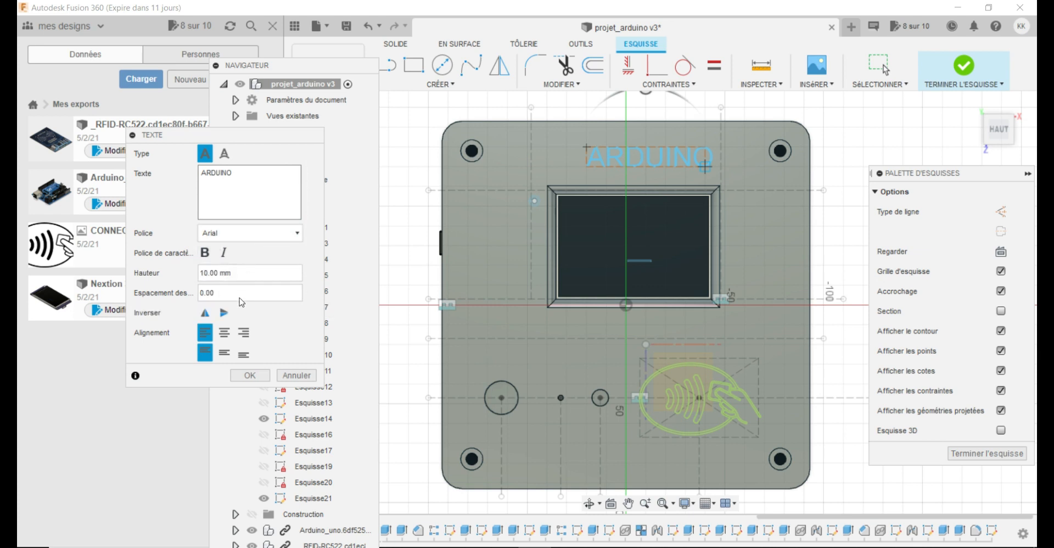
click(225, 353)
click(224, 333)
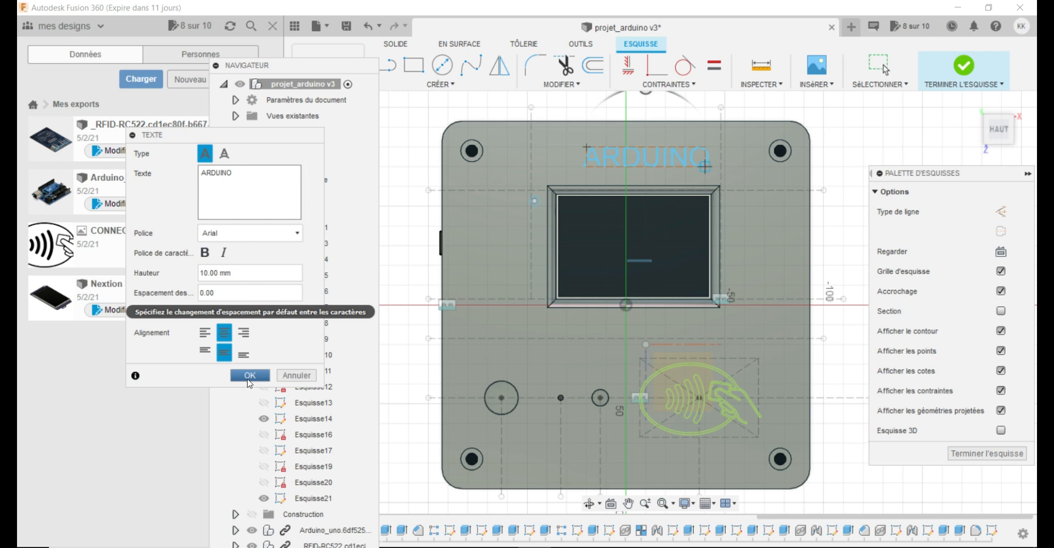
click(250, 376)
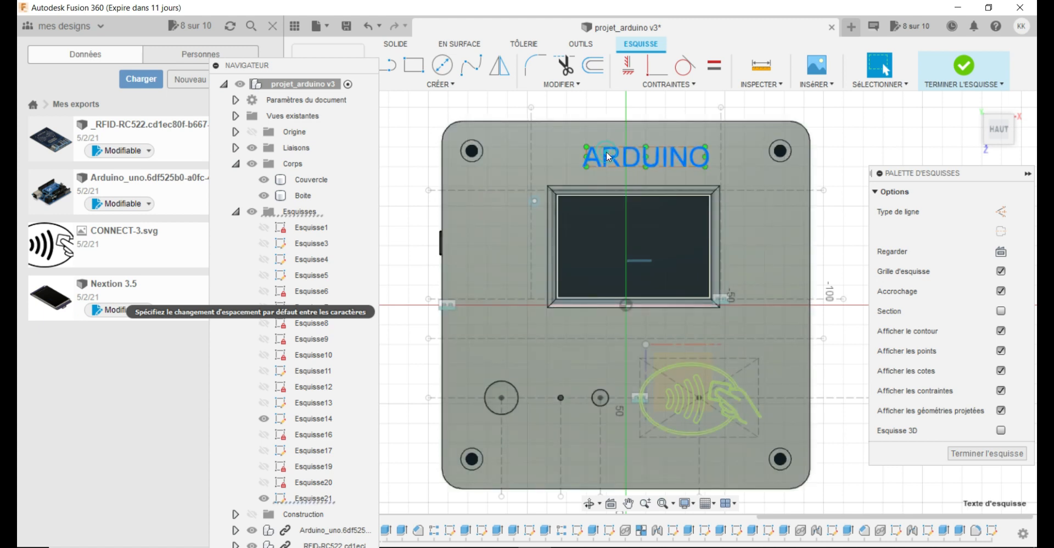
Enlarge the text frame from its upper-left corner to center ARDUINO above the display window, and finish the sketch.
drag(586, 147, 560, 148)
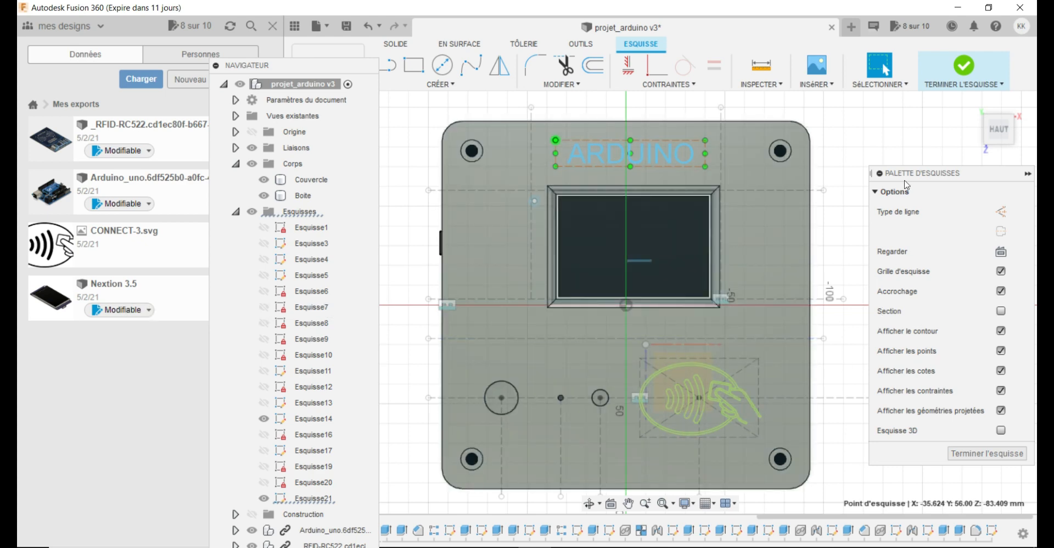
click(968, 74)
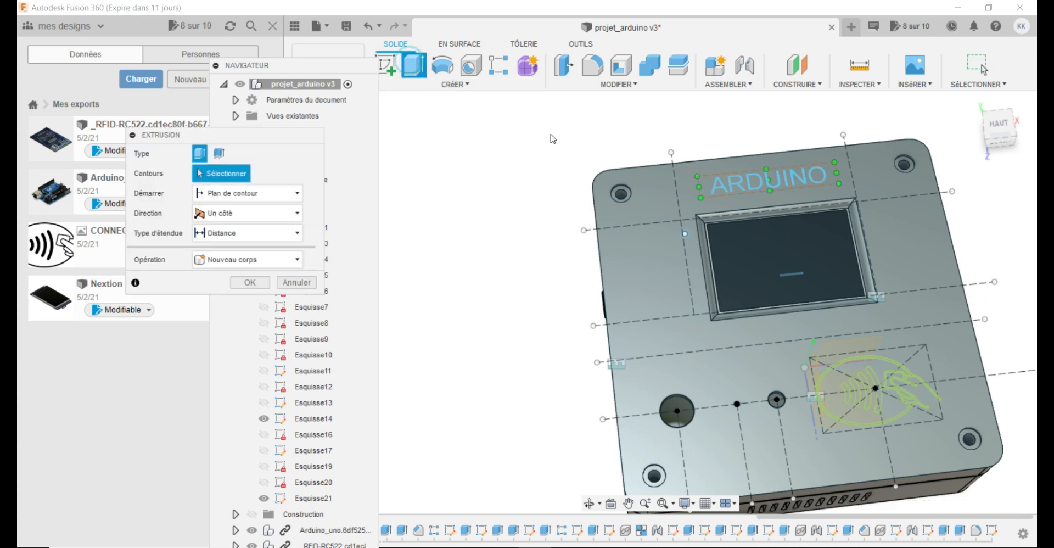
click(414, 65)
click(735, 187)
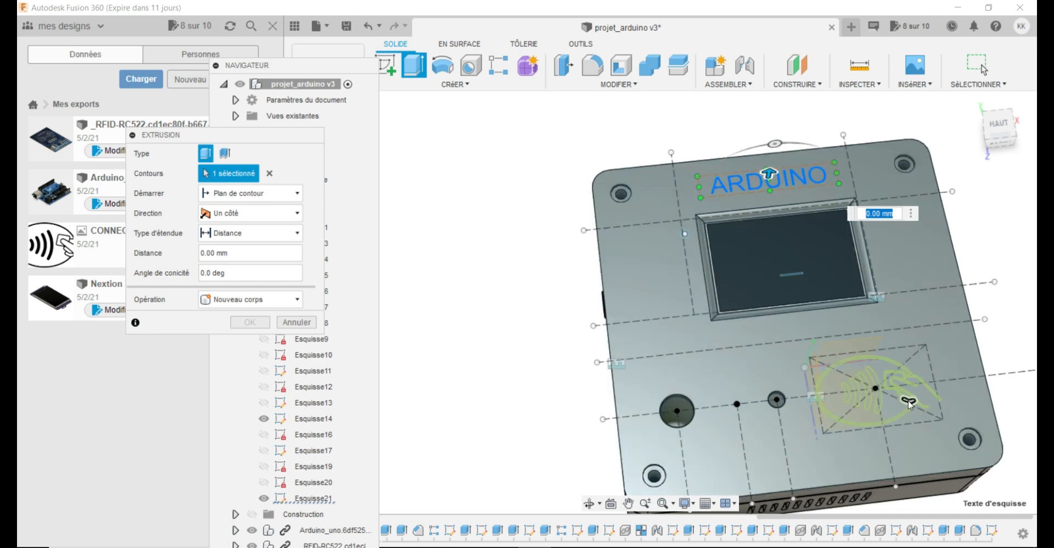
click(912, 407)
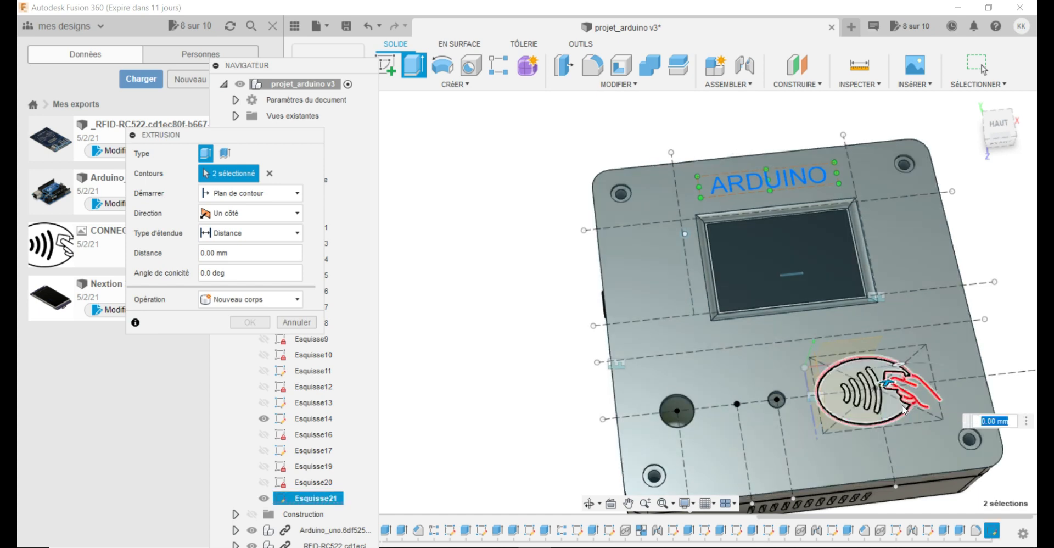
scroll(906, 405, up, 5)
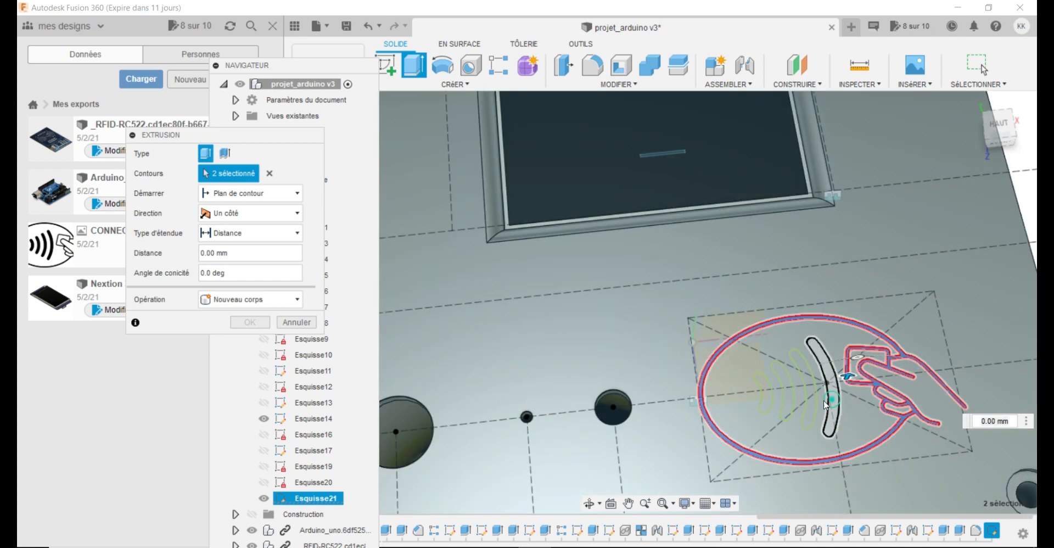
click(826, 405)
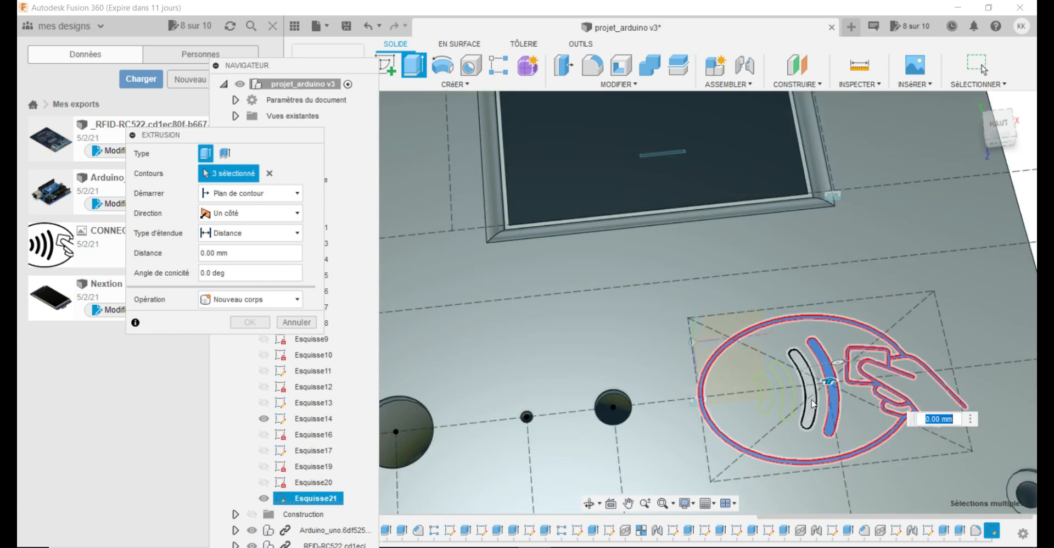
click(809, 401)
click(792, 399)
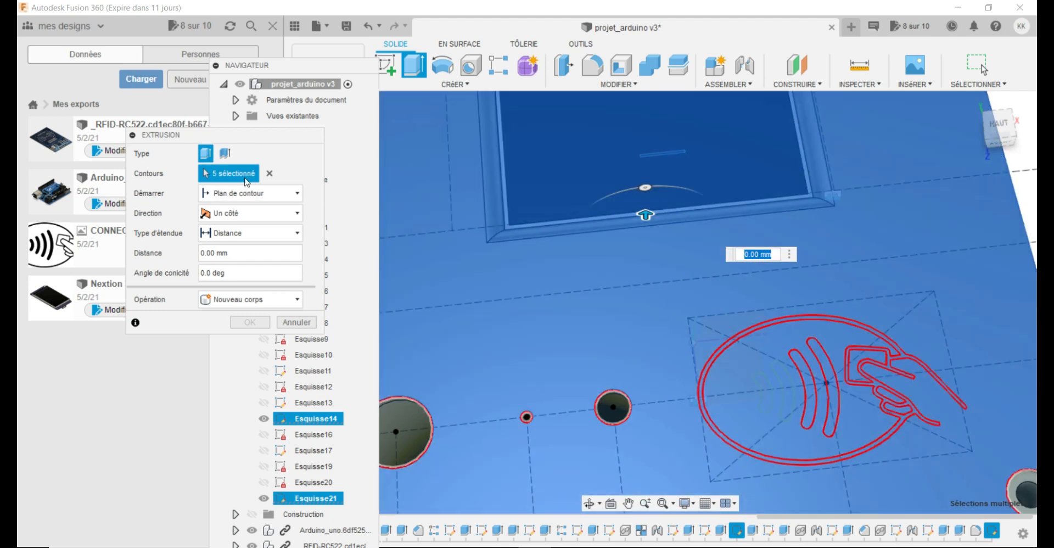
click(270, 174)
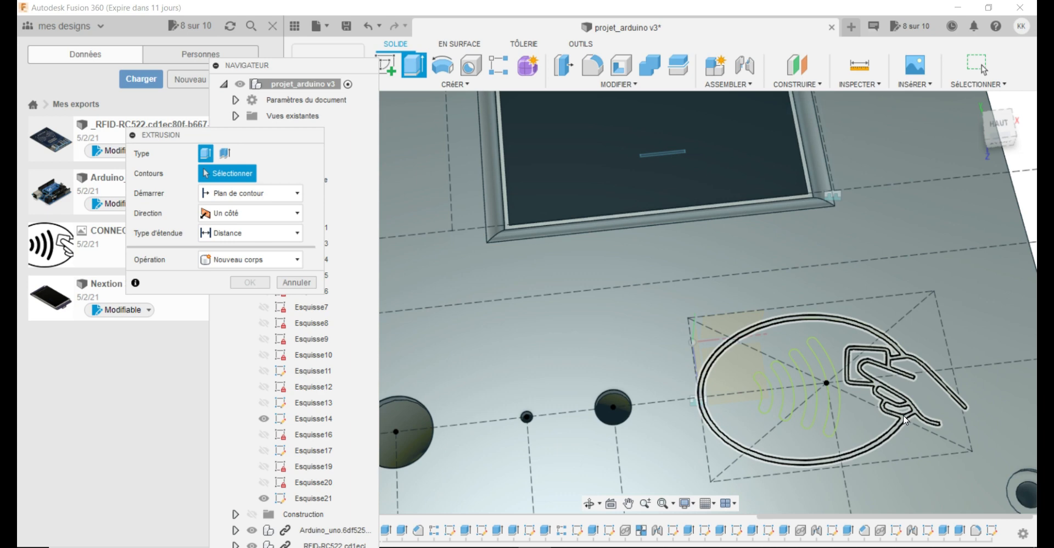
Hide Esquisse14 and select the logo's oval and hand outline and its four wave arcs as extrusion contours.
click(904, 417)
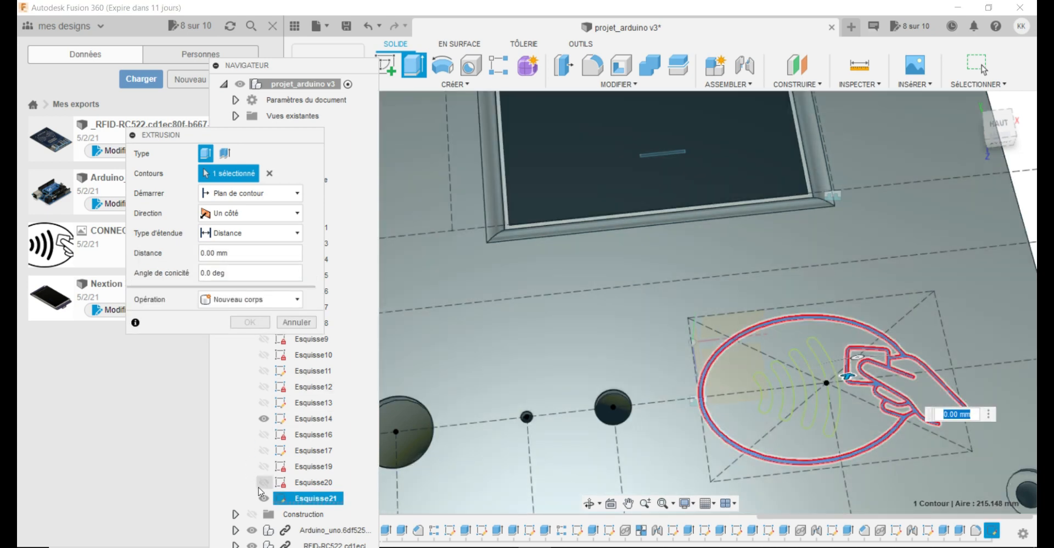
click(264, 498)
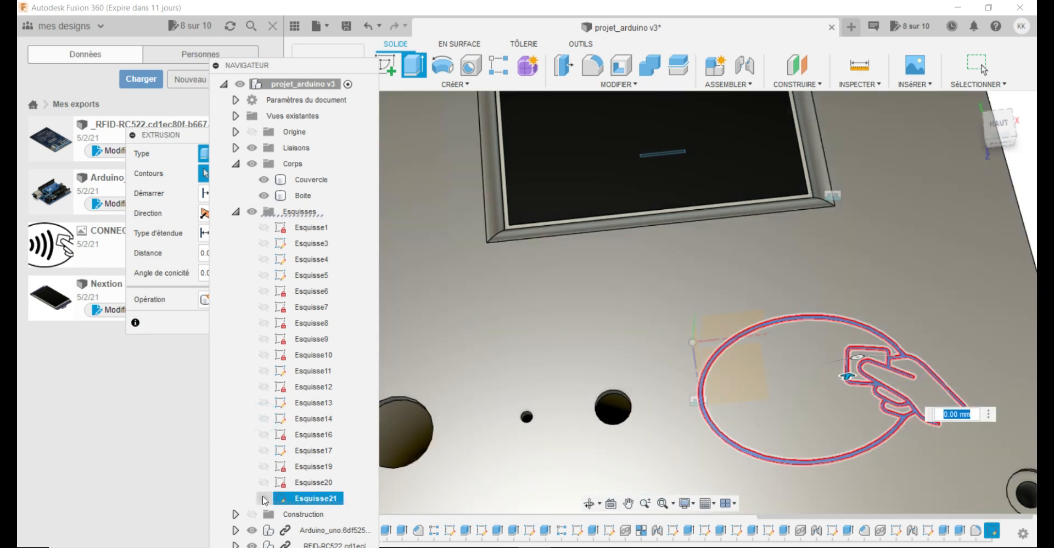
click(263, 498)
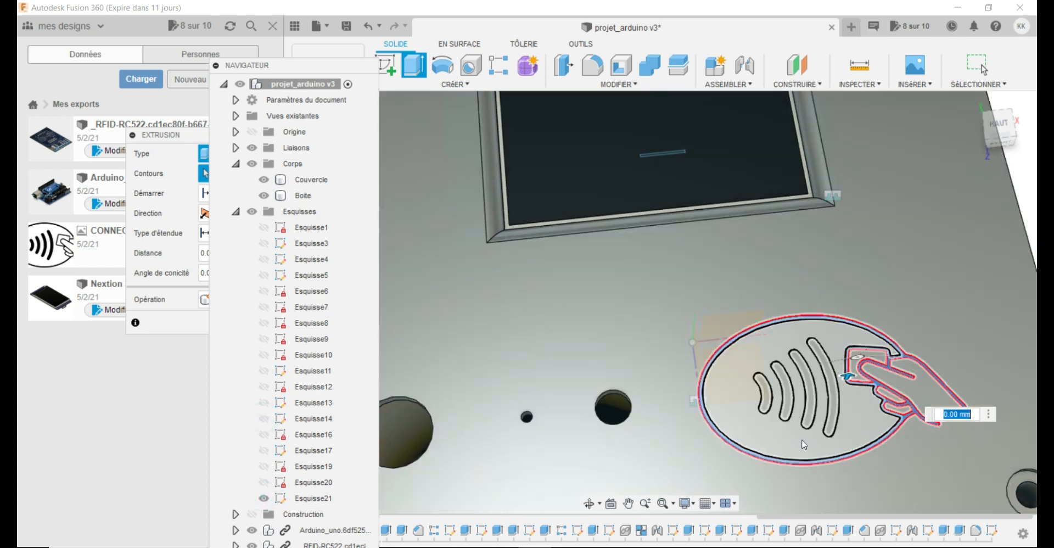
click(820, 402)
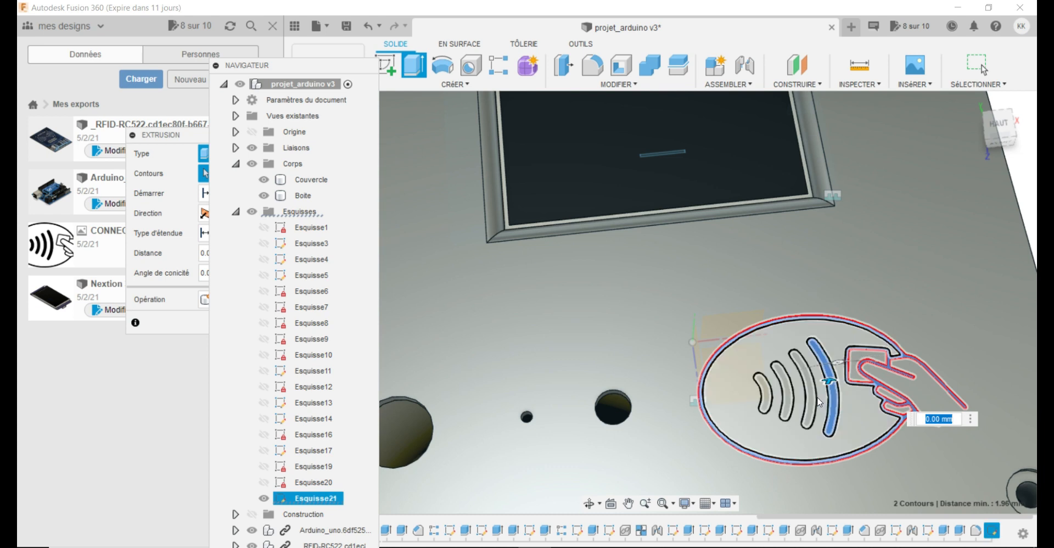
click(797, 399)
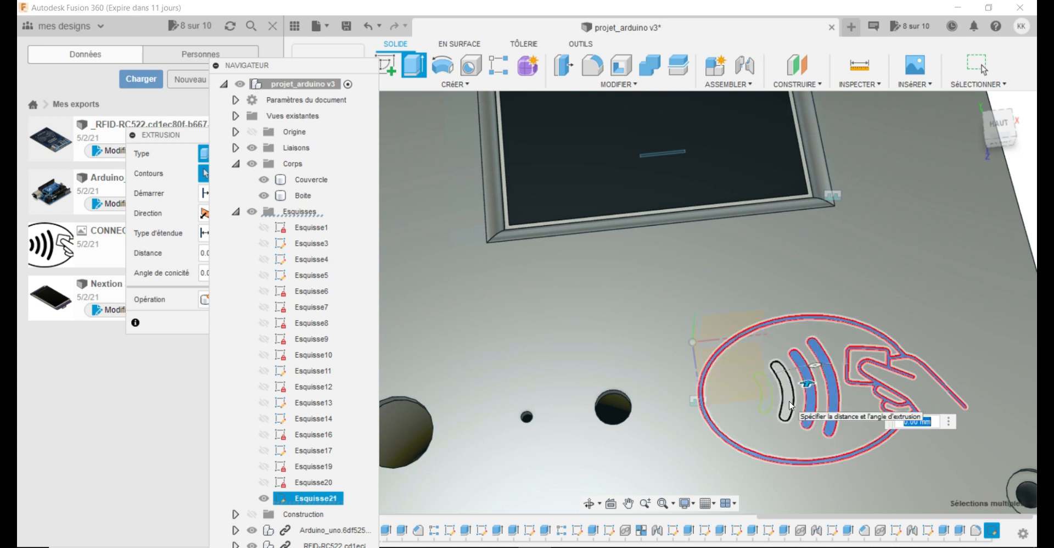
click(782, 402)
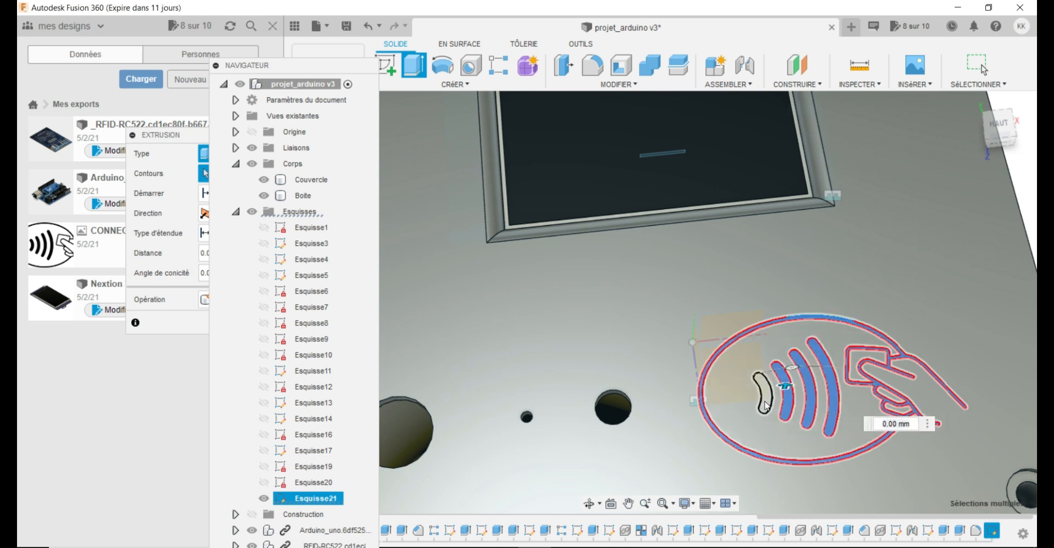
click(770, 406)
Add the ARDUINO text to the extrusion contours and engrave the selection into the lid with a distance of -1.4 mm.
scroll(745, 372, down, 3)
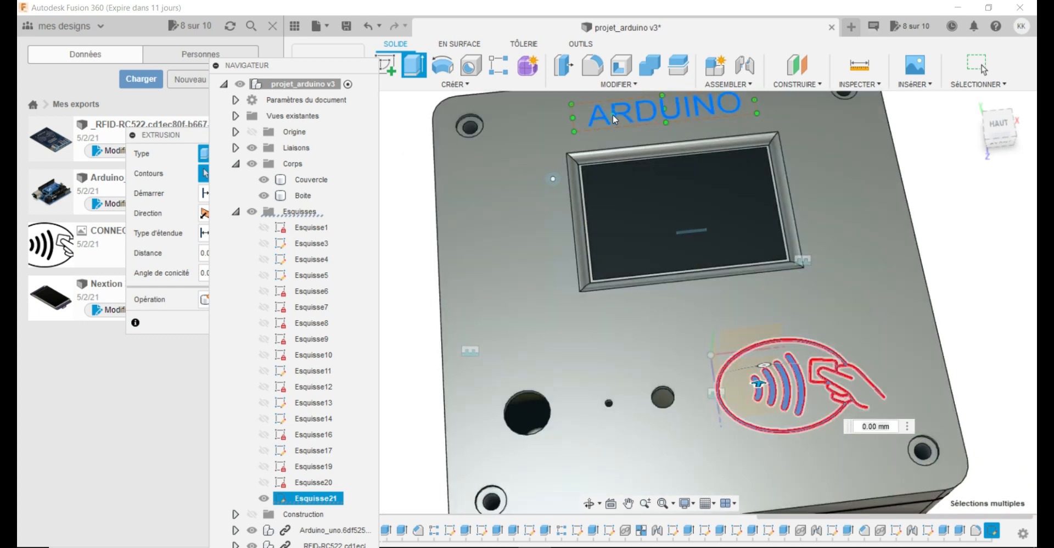
click(612, 115)
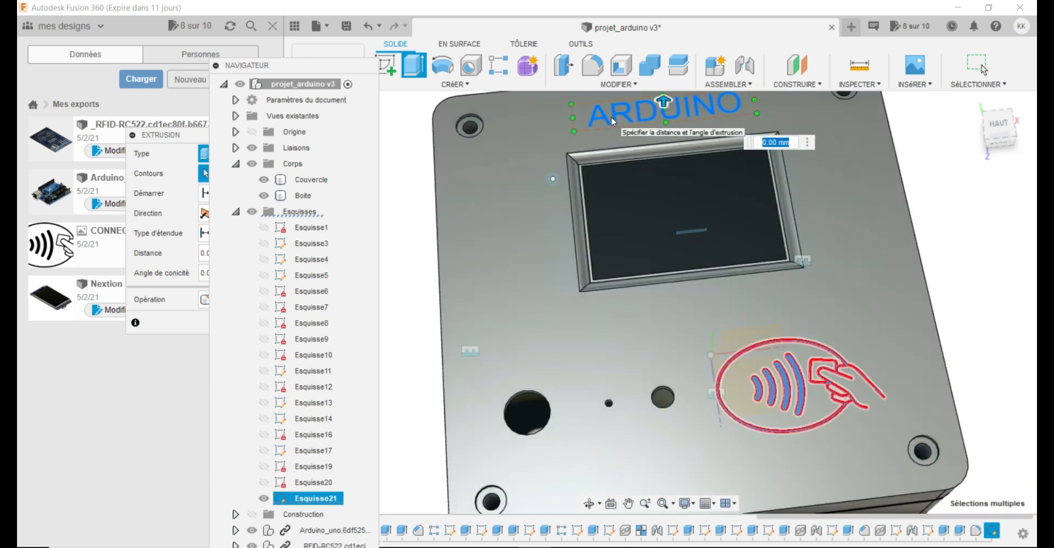
key(BackSpace)
text(-1.4)
key(Return)
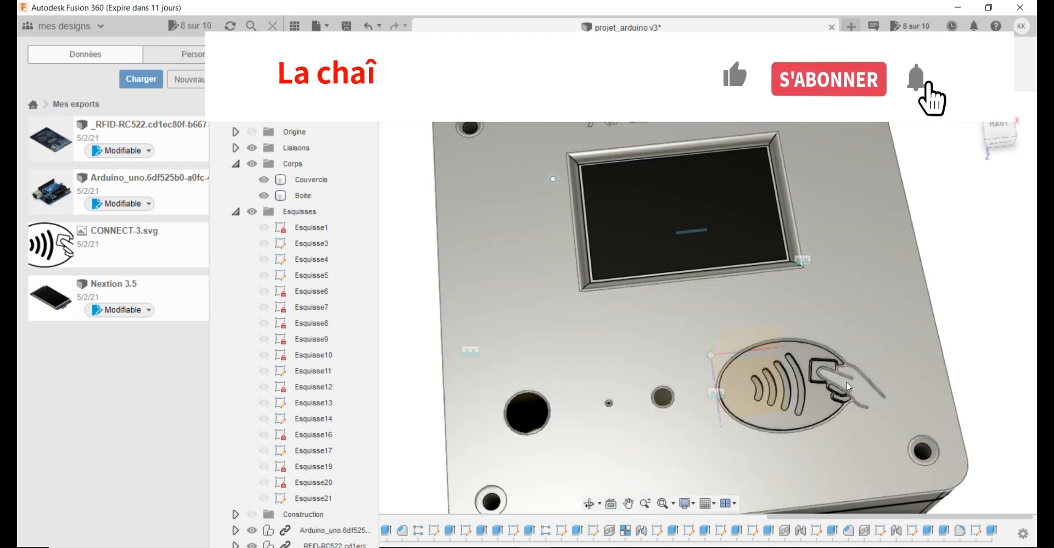
Examine the engraved lid, then the enclosure's underside, ventilation slots and connector opening.
scroll(685, 415, down, 5)
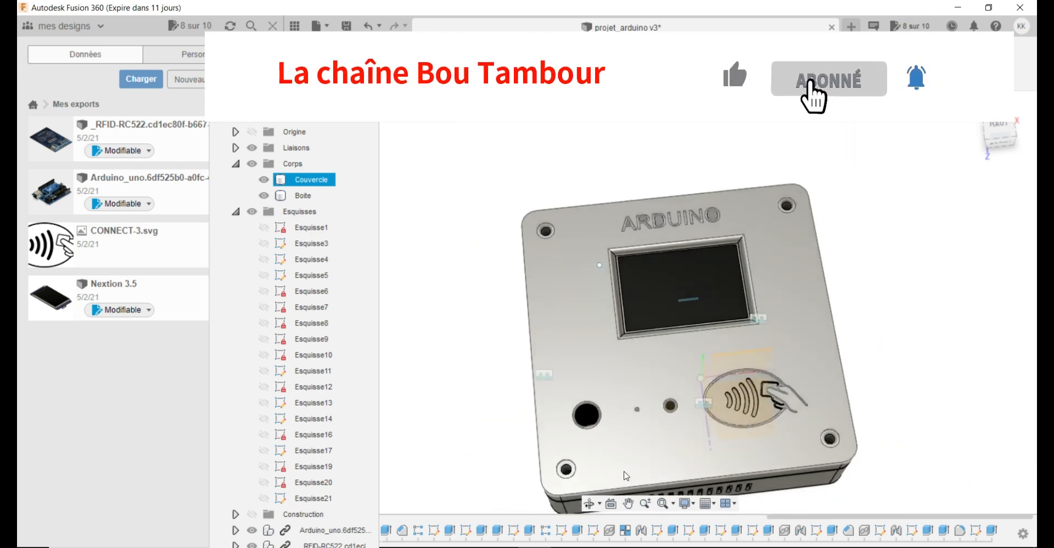
click(591, 503)
drag(653, 384, 677, 247)
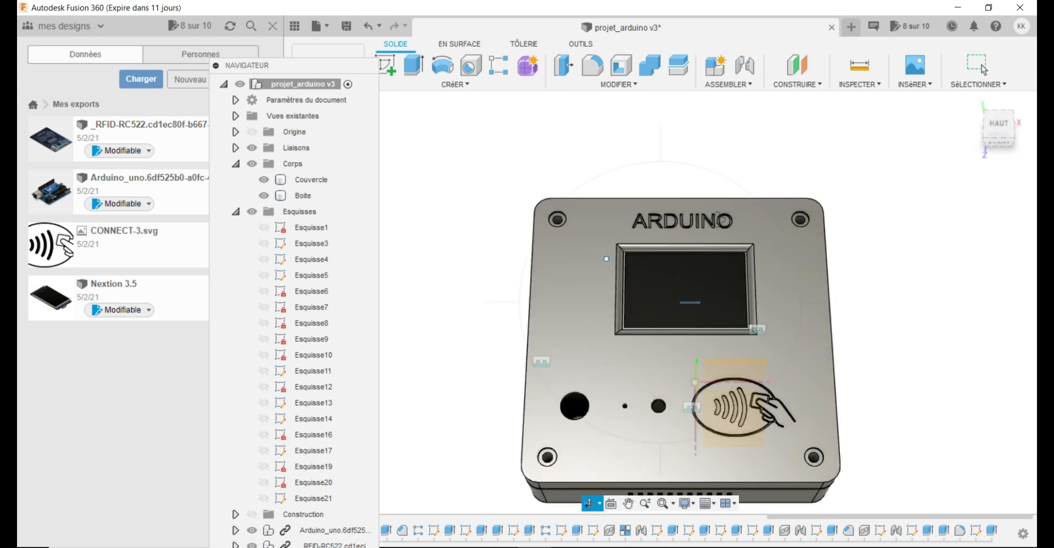
drag(715, 393, 698, 378)
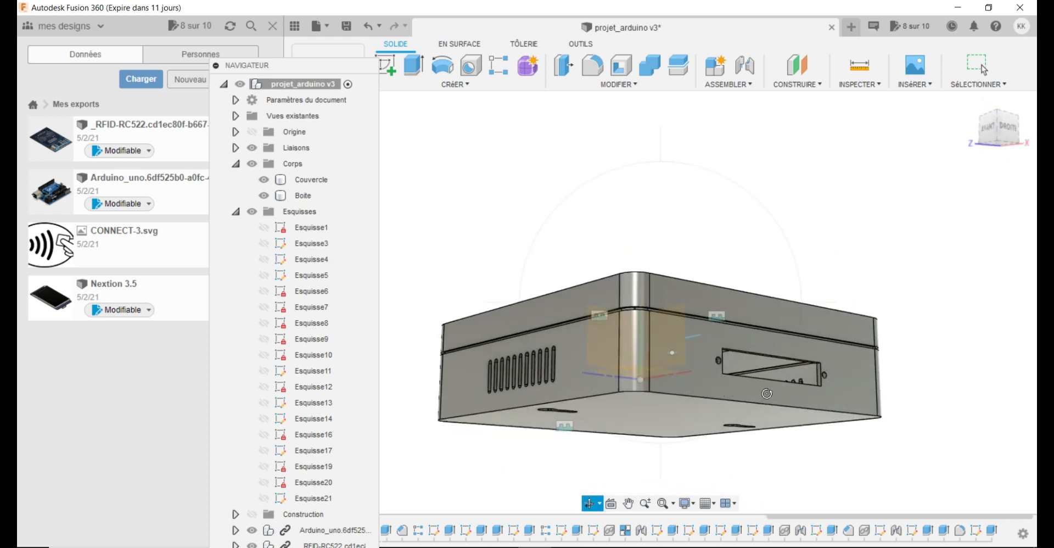
drag(815, 388, 699, 426)
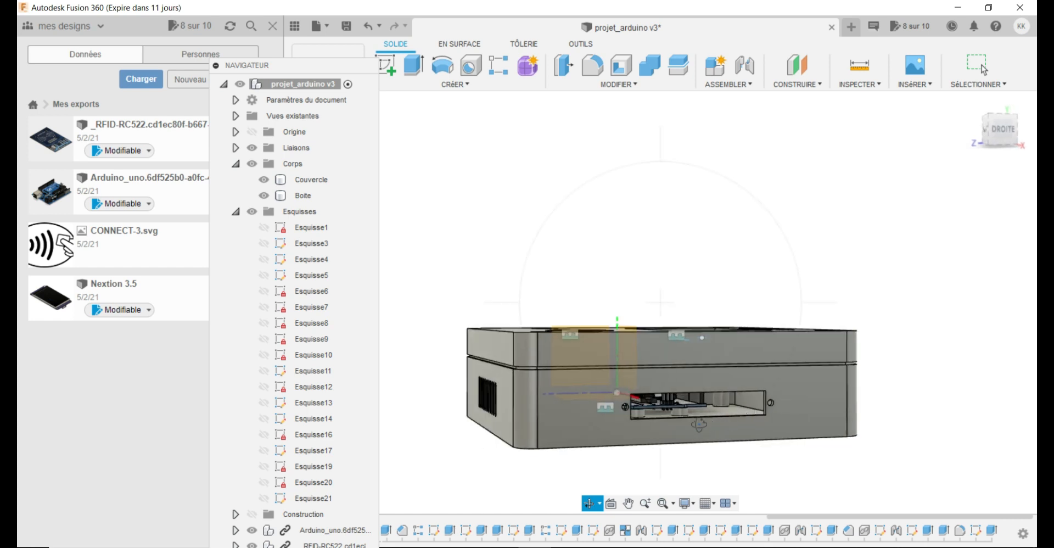
Examine the finished enclosure from all around, including the side connector openings, the front ventilation slots and the lid's engraved text and logo.
drag(618, 430, 694, 435)
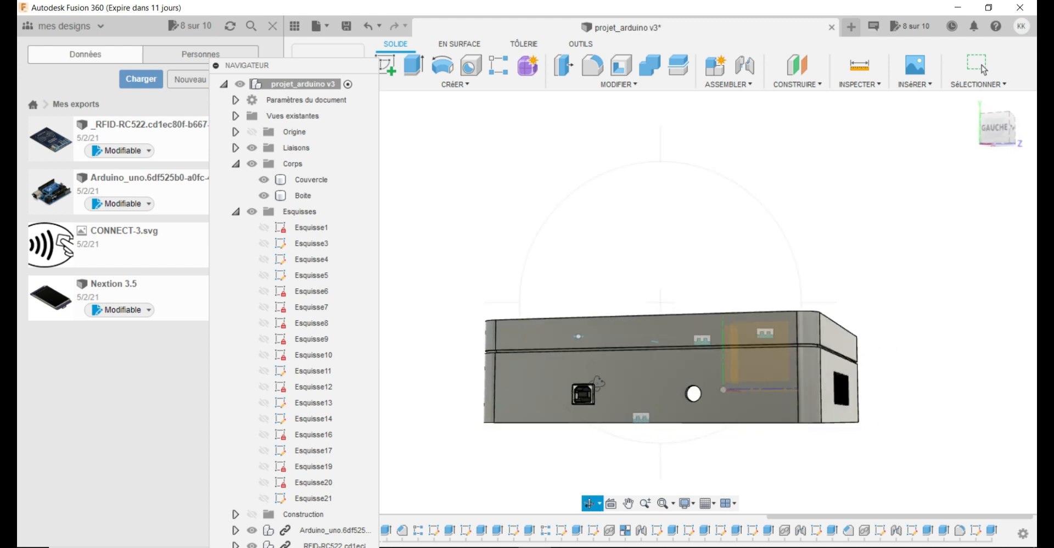
drag(694, 410, 707, 411)
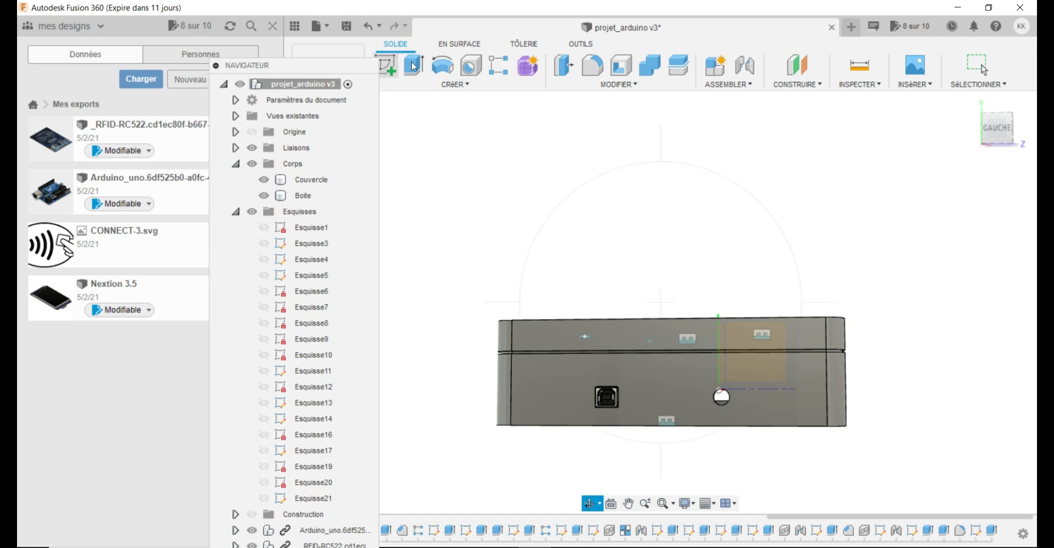
drag(722, 396, 771, 378)
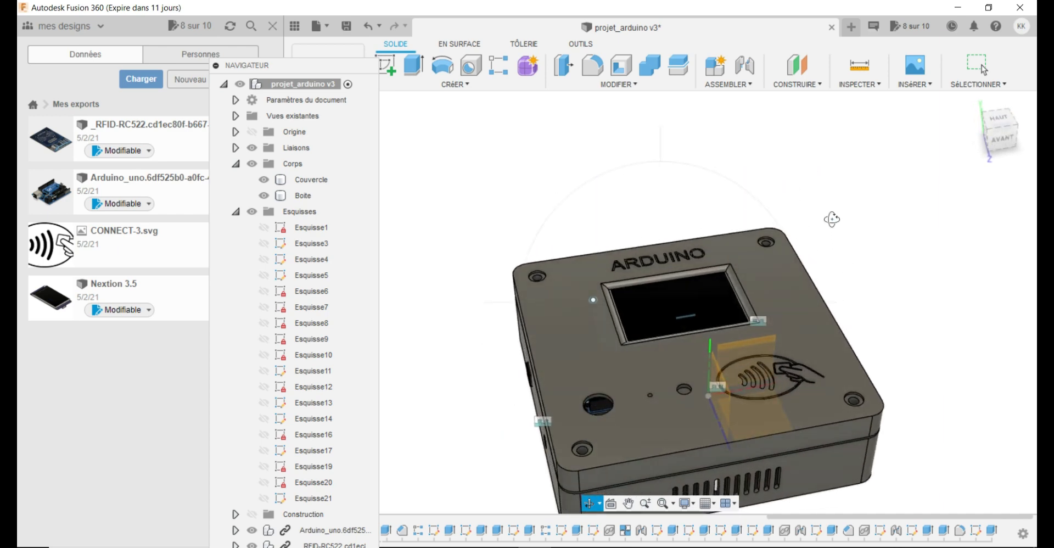
scroll(823, 195, up, 2)
scroll(822, 194, down, 2)
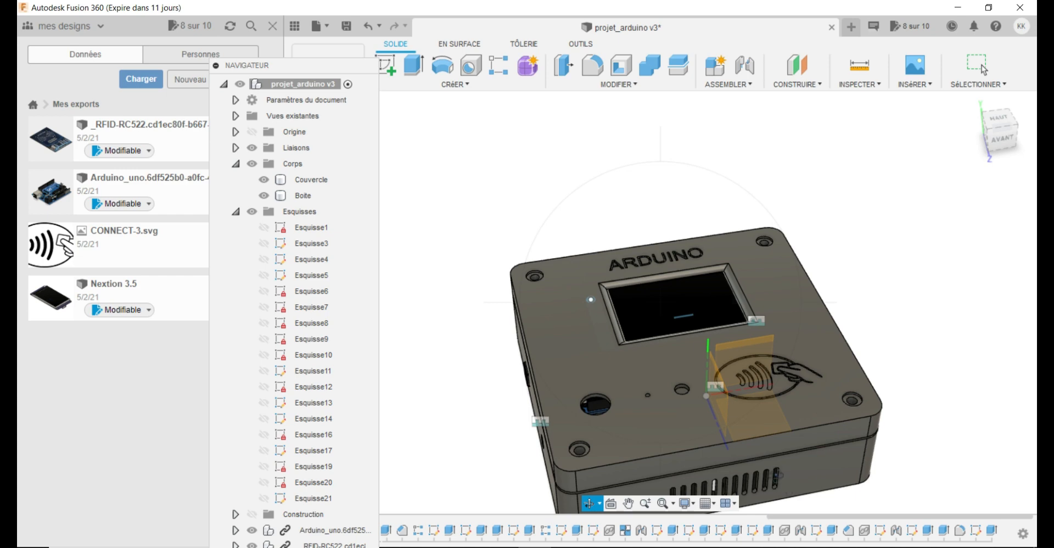
drag(777, 475, 761, 454)
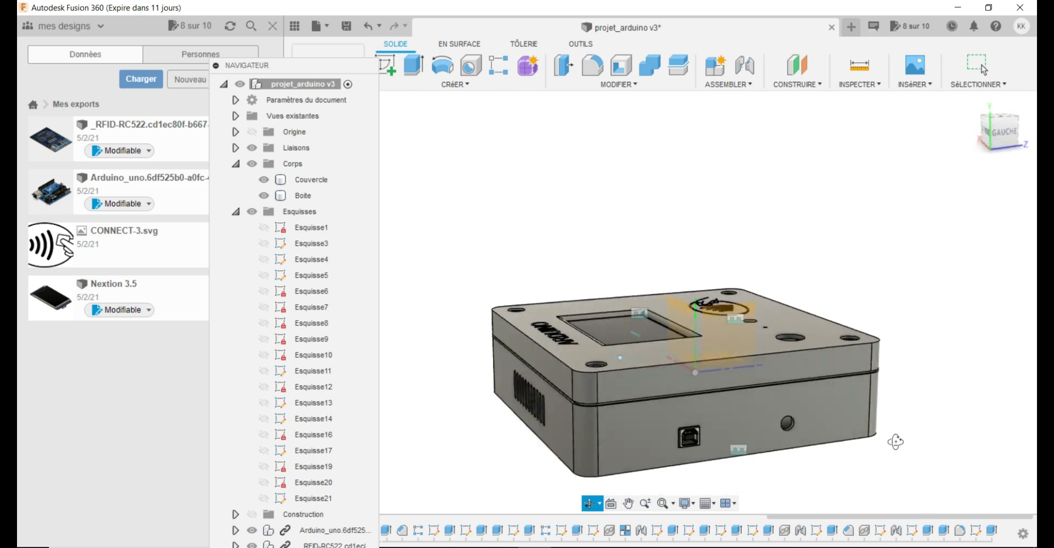
shift+middle_drag(781, 465, 751, 503)
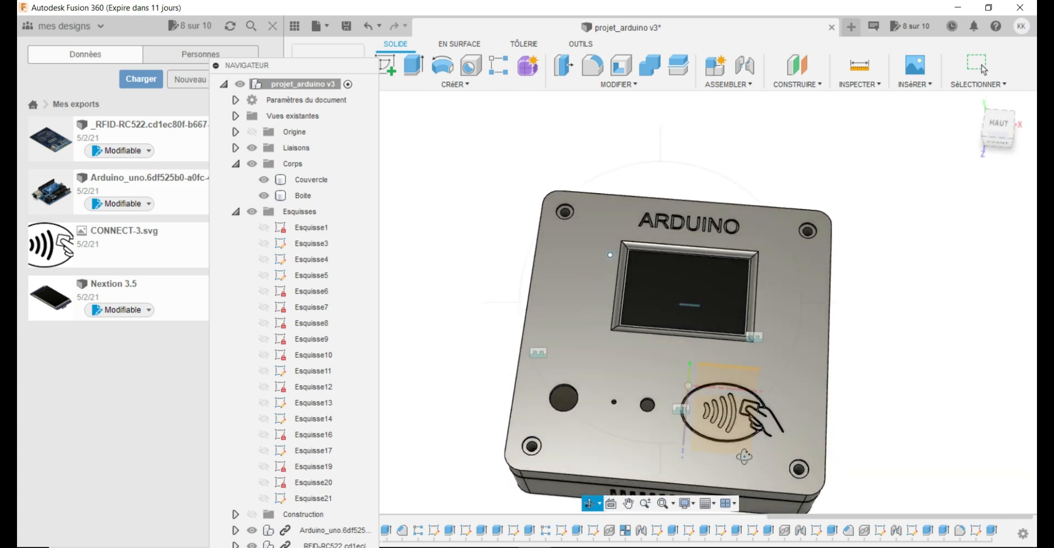
shift+middle_drag(744, 457, 749, 417)
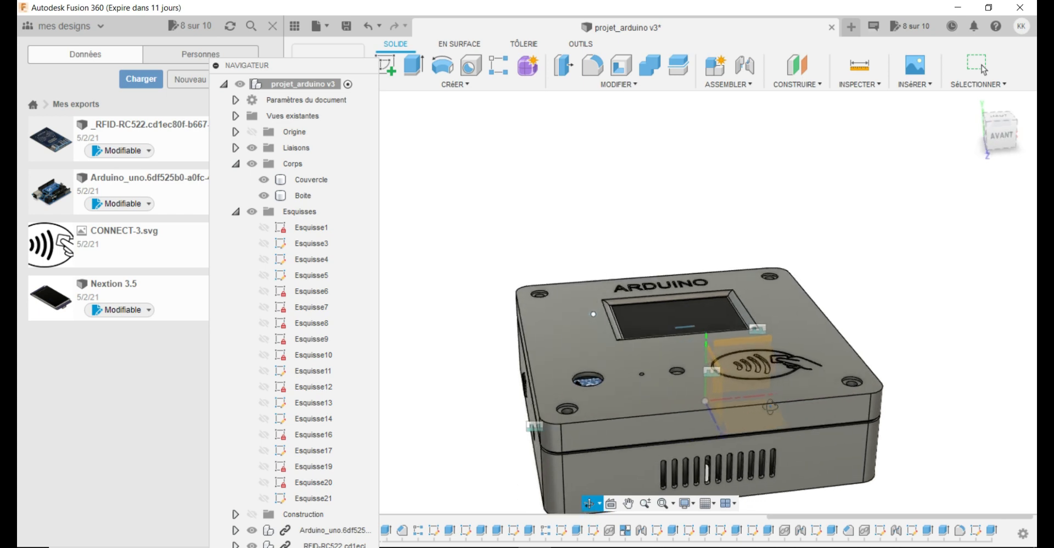
shift+middle_drag(866, 418, 774, 472)
shift+middle_drag(718, 422, 747, 462)
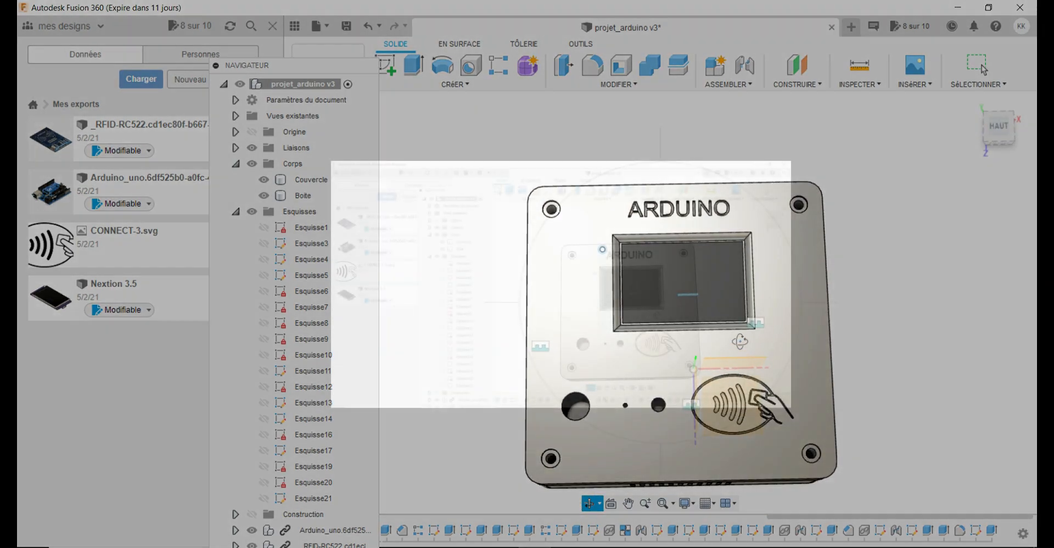